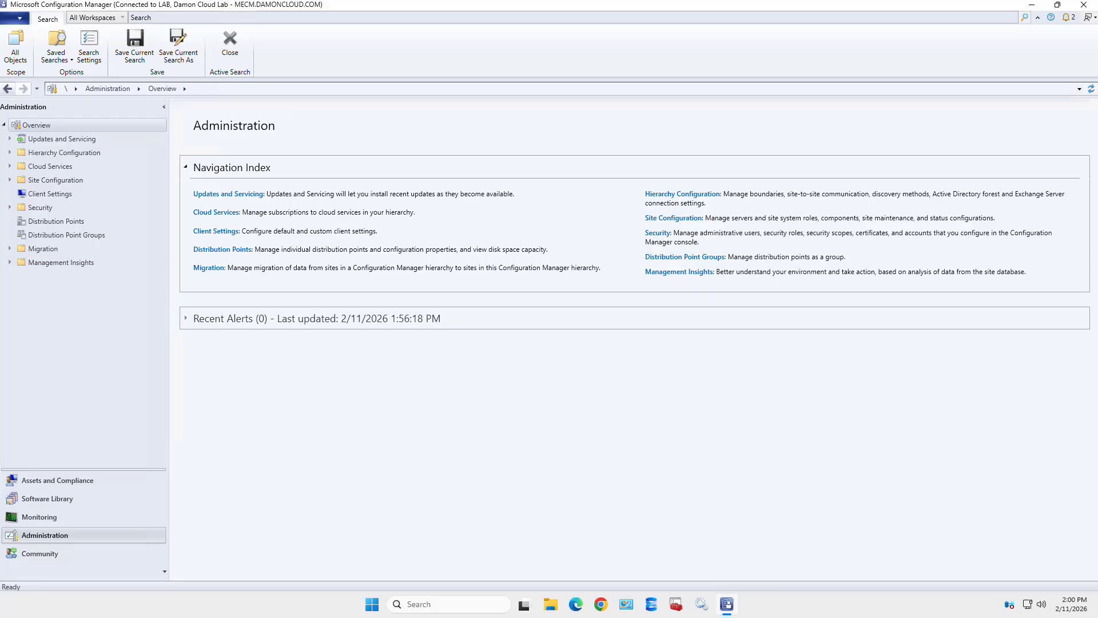
# - Expand Hierarchy Configuration to reveal Discovery Methods and Boundaries
pyautogui.click(10, 153)
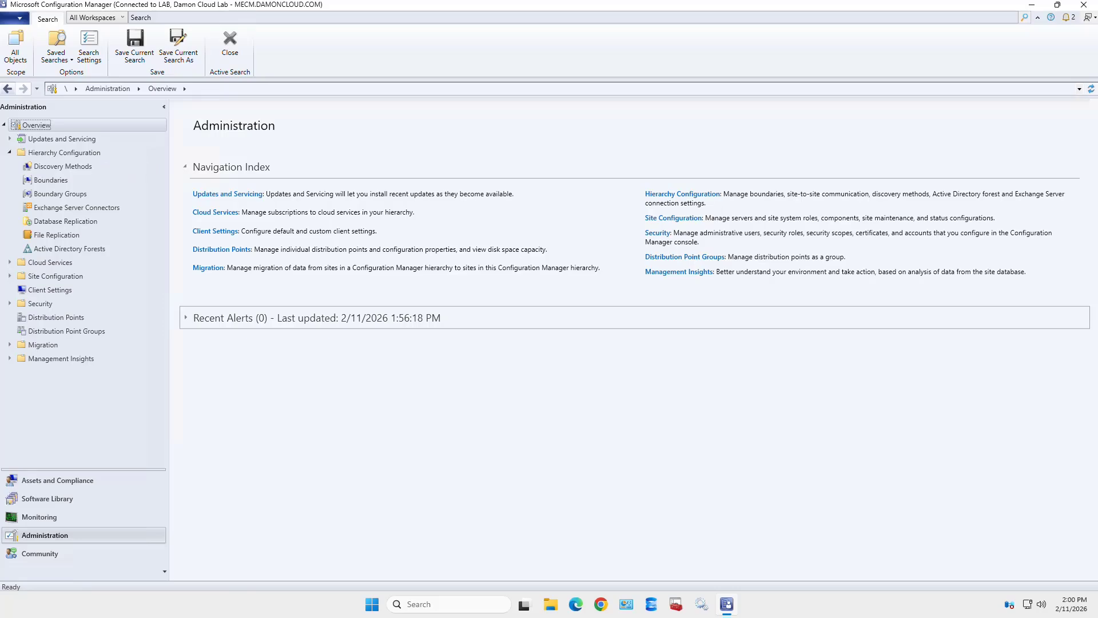
# - Show Discovery Methods, where only Heartbeat Discovery is enabled
pyautogui.click(63, 166)
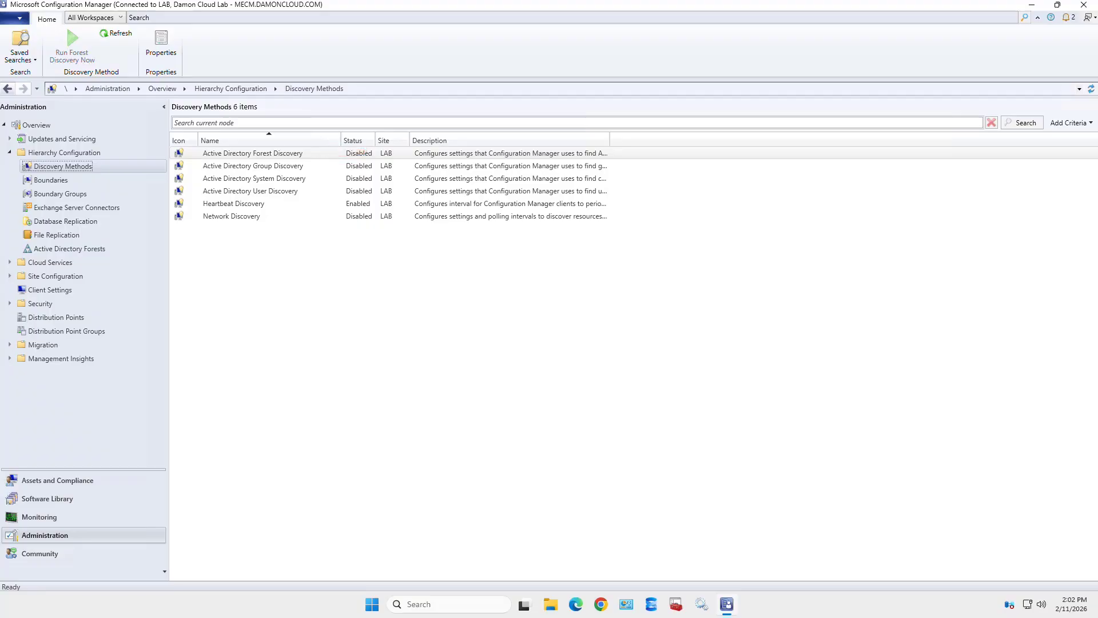
# - Select Active Directory Forest Discovery and bring up its Properties
pyautogui.click(252, 153)
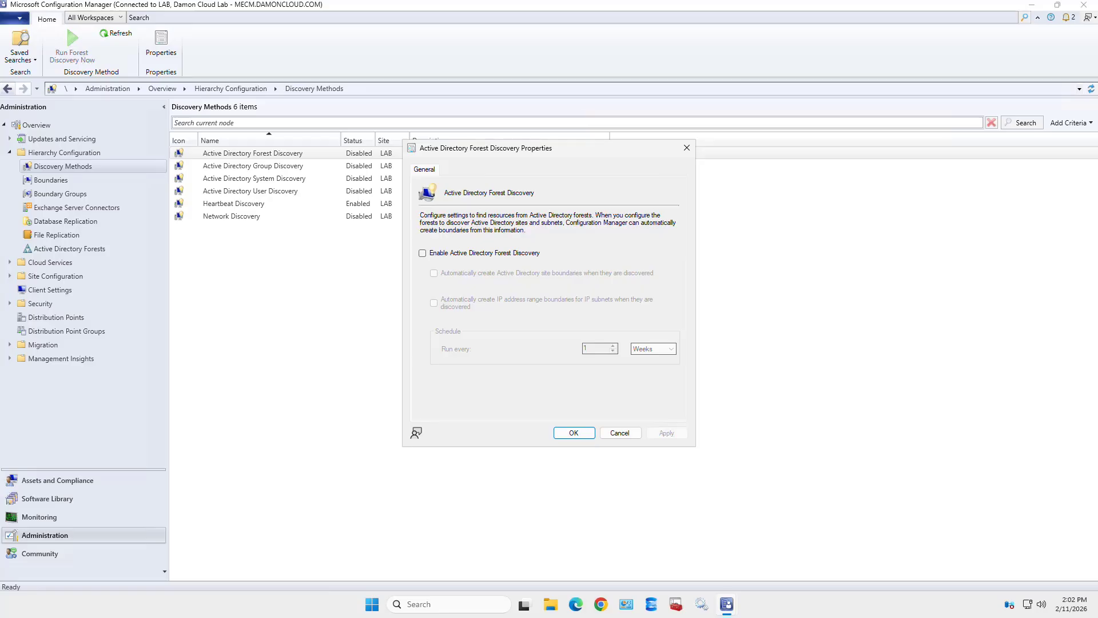
# - Check Enable Active Directory Forest Discovery in its Properties dialog
pyautogui.click(423, 253)
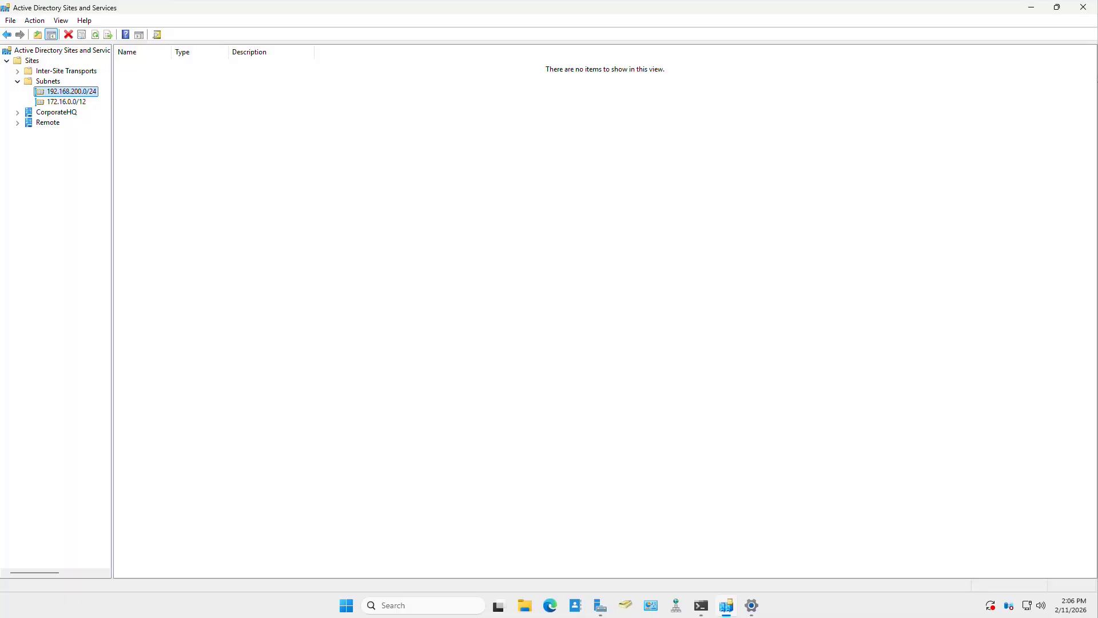
# - Confirm subnet 192.168.200.0/24 belongs to site CorporateHQ, closing without changes
pyautogui.click(65, 101)
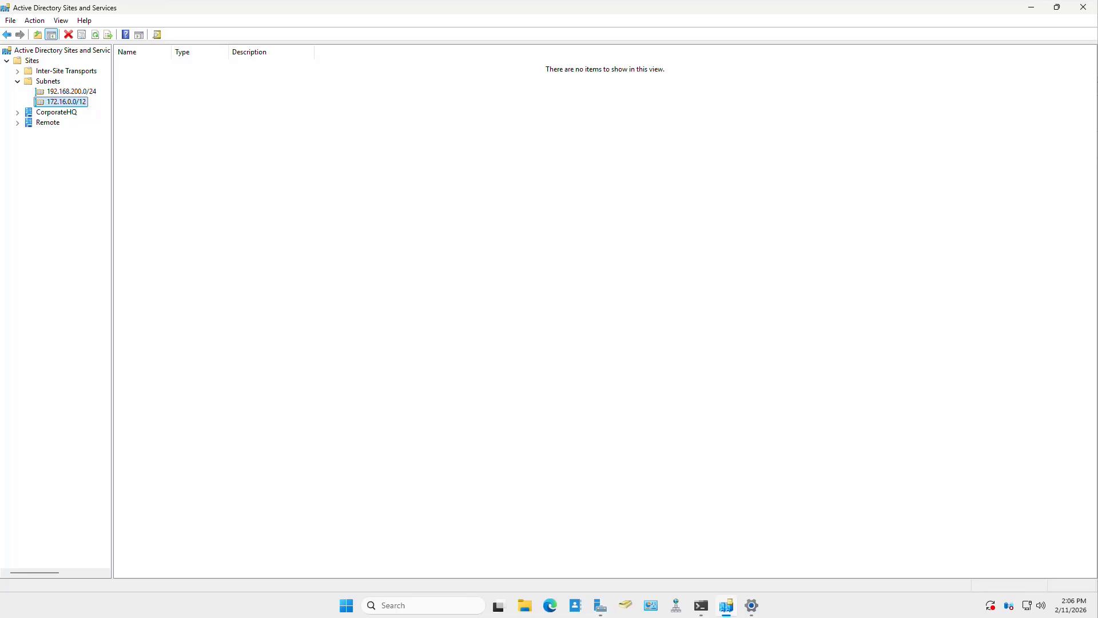
pyautogui.click(71, 91)
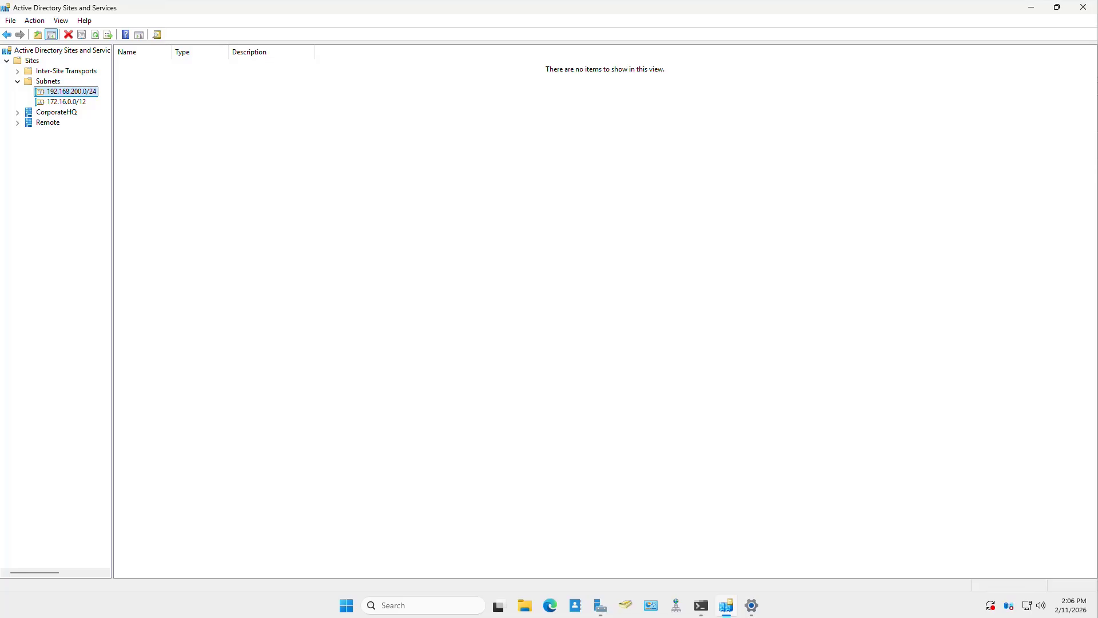
pyautogui.rightClick(74, 90)
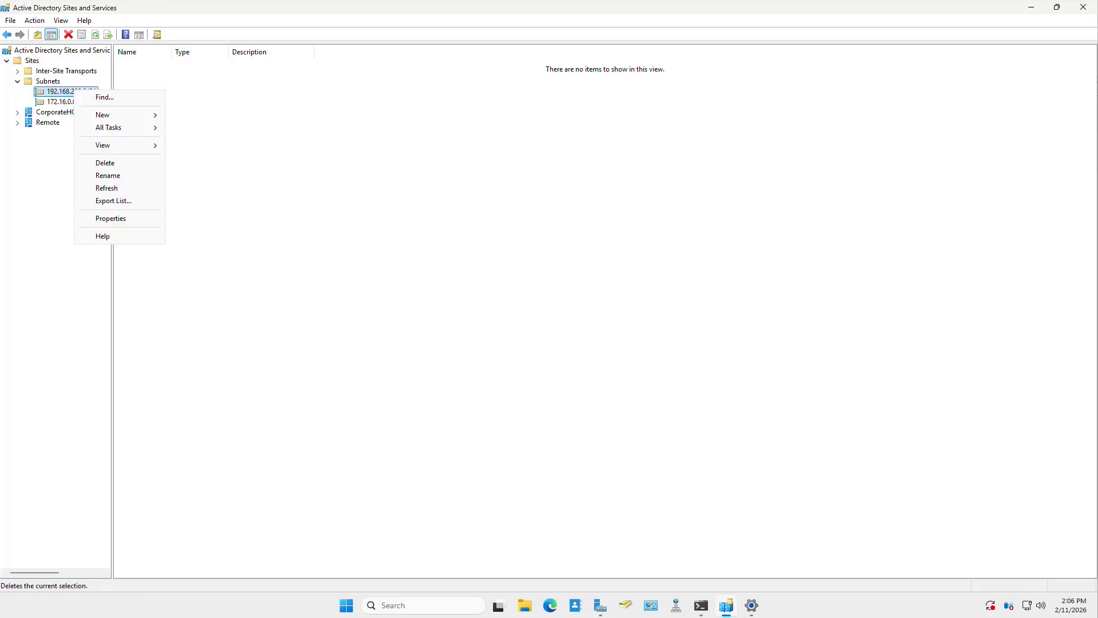
pyautogui.press('Return')
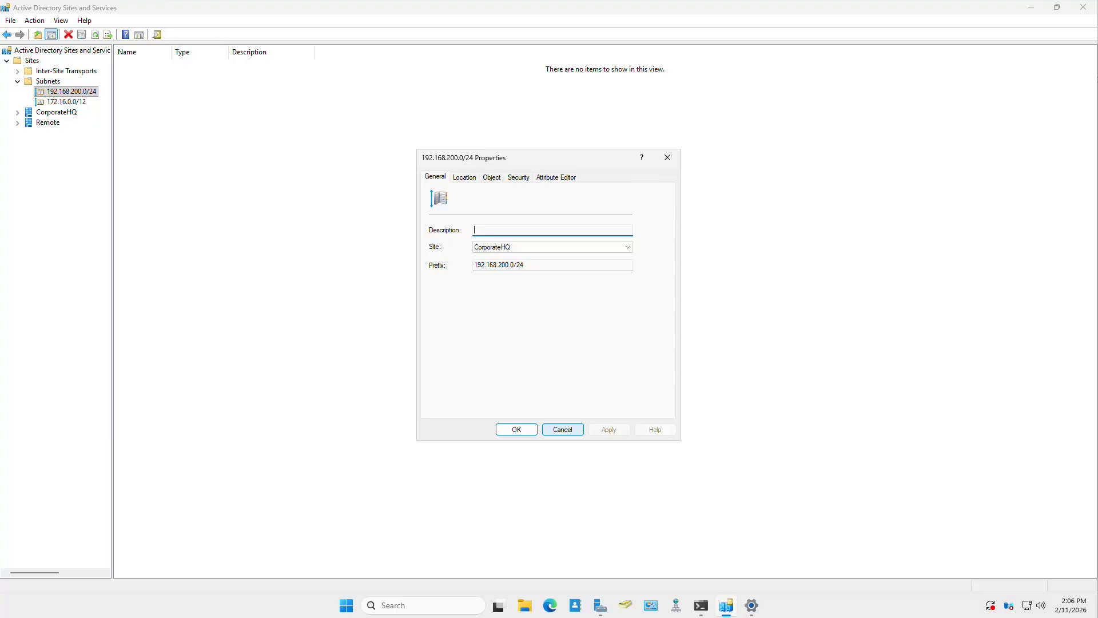
pyautogui.click(562, 429)
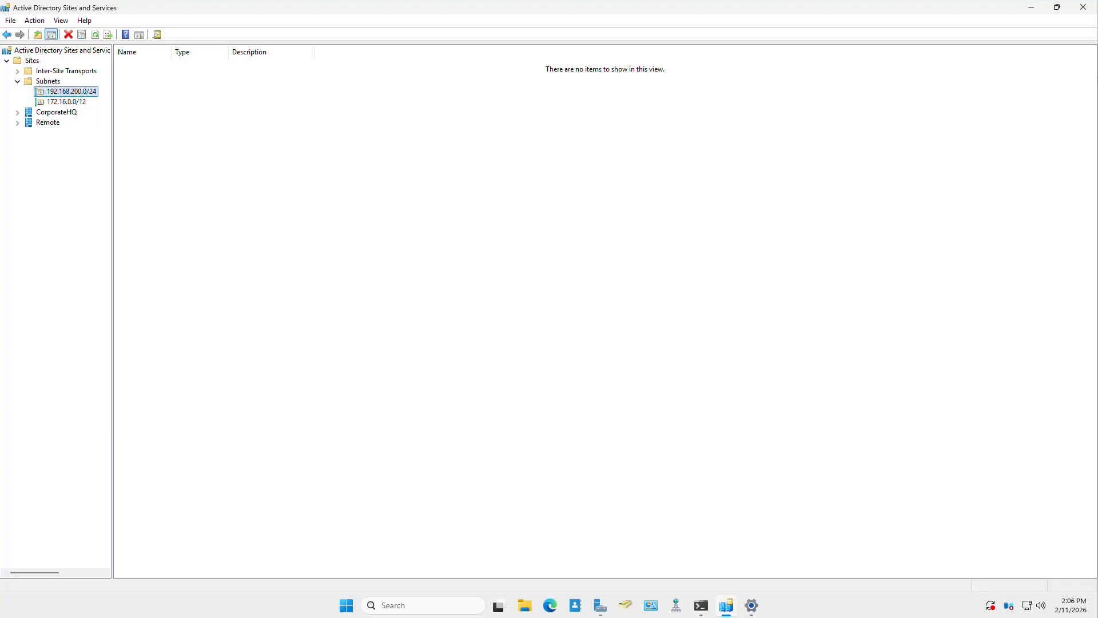
# - Confirm subnet 172.16.0.0/12 belongs to site Remote, closing without changes
pyautogui.click(65, 101)
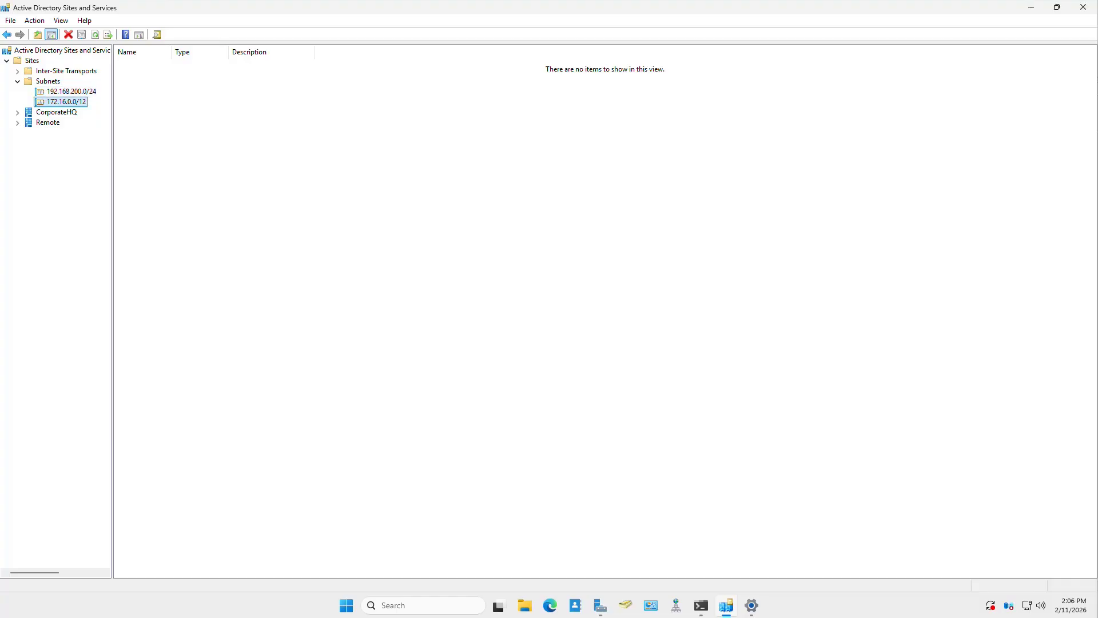
pyautogui.rightClick(64, 101)
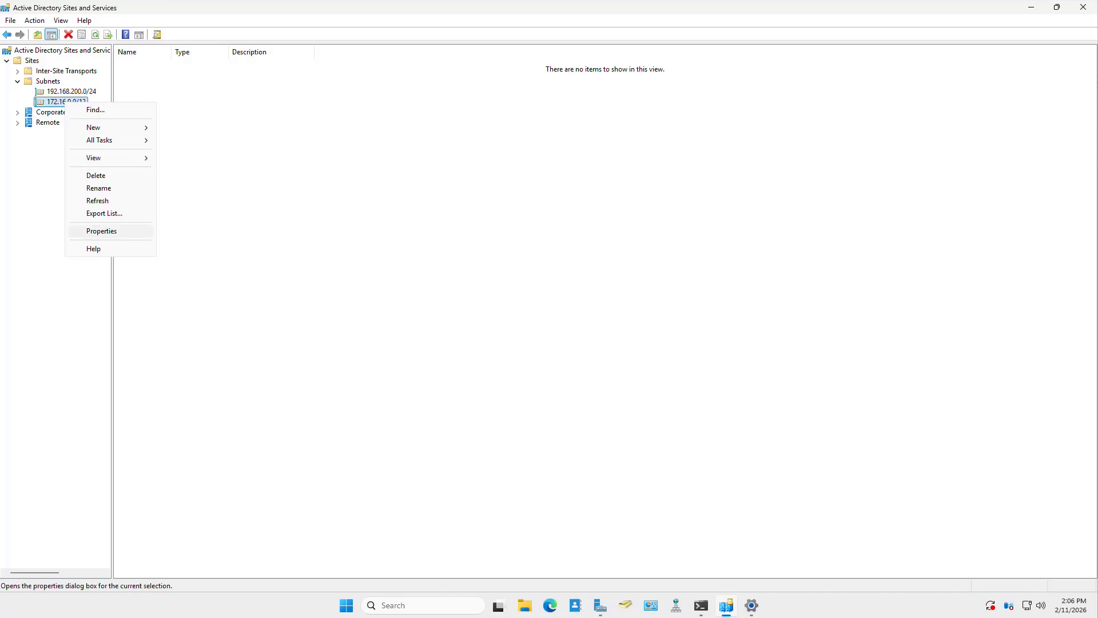
pyautogui.click(101, 231)
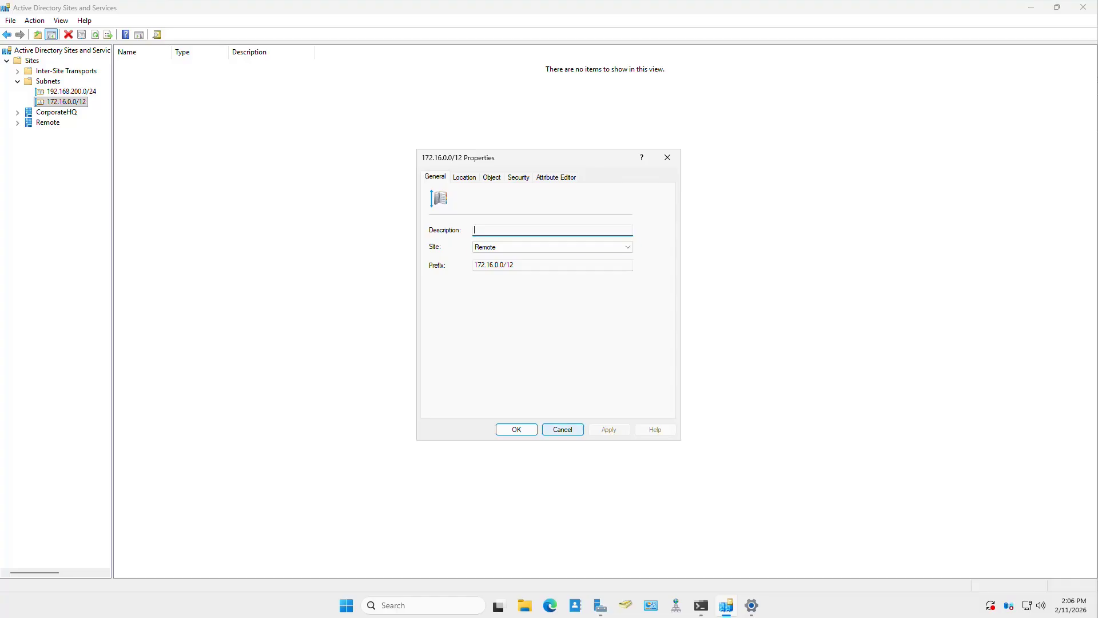
pyautogui.click(562, 429)
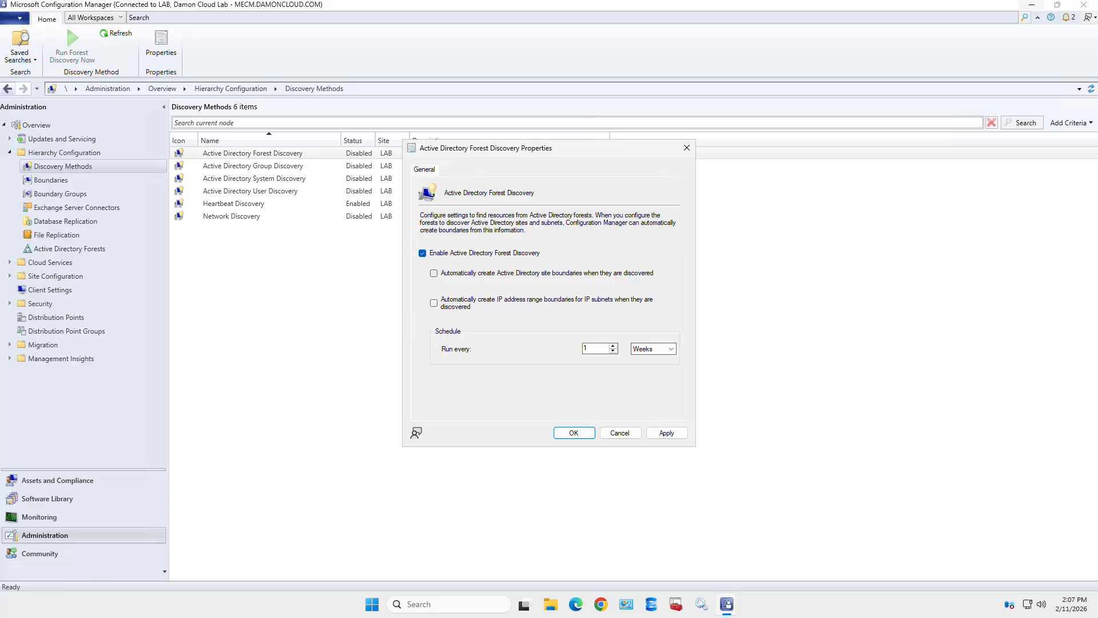
# - Turn on automatic boundary creation for Active Directory sites and IP subnet ranges
pyautogui.click(434, 274)
pyautogui.click(434, 304)
# - Apply the Forest Discovery settings, agree to run full discovery now, and close the dialog
pyautogui.click(667, 433)
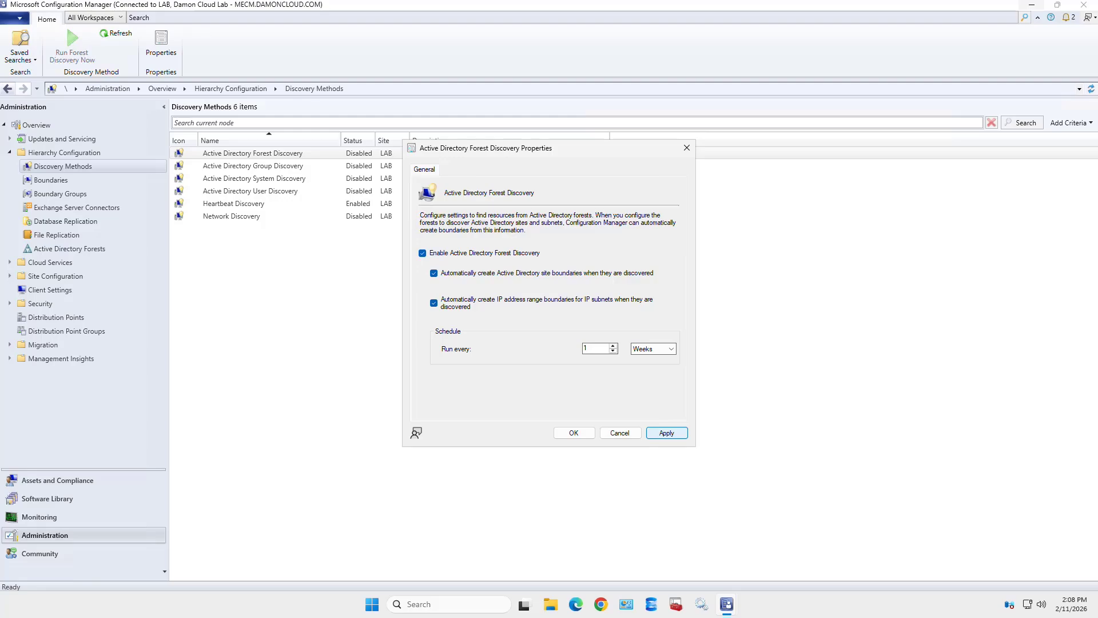
pyautogui.click(666, 433)
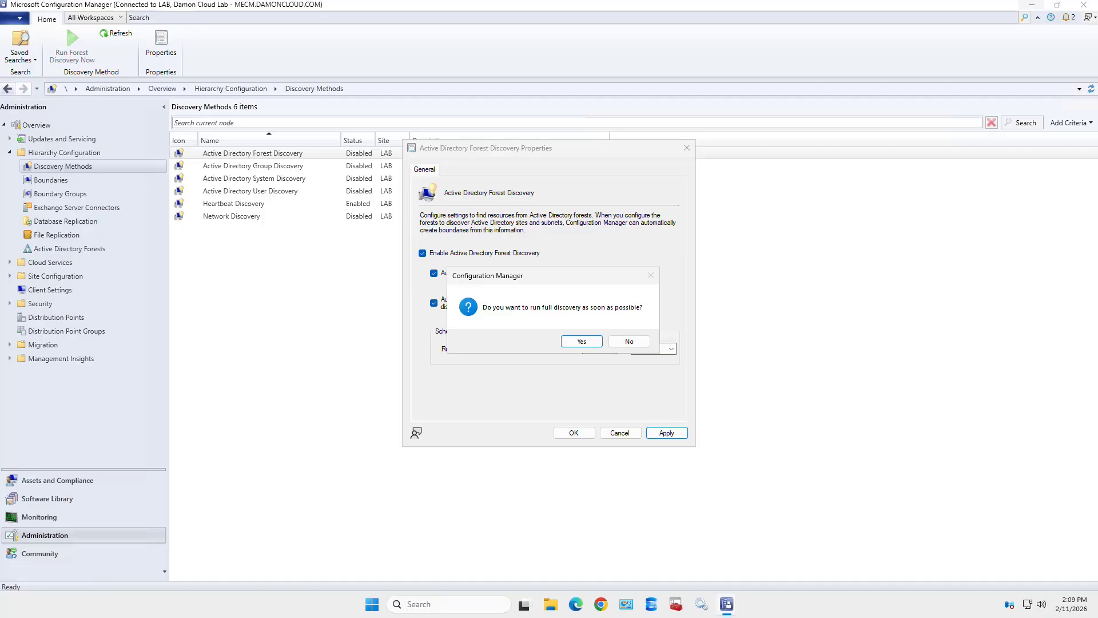
pyautogui.press('Return')
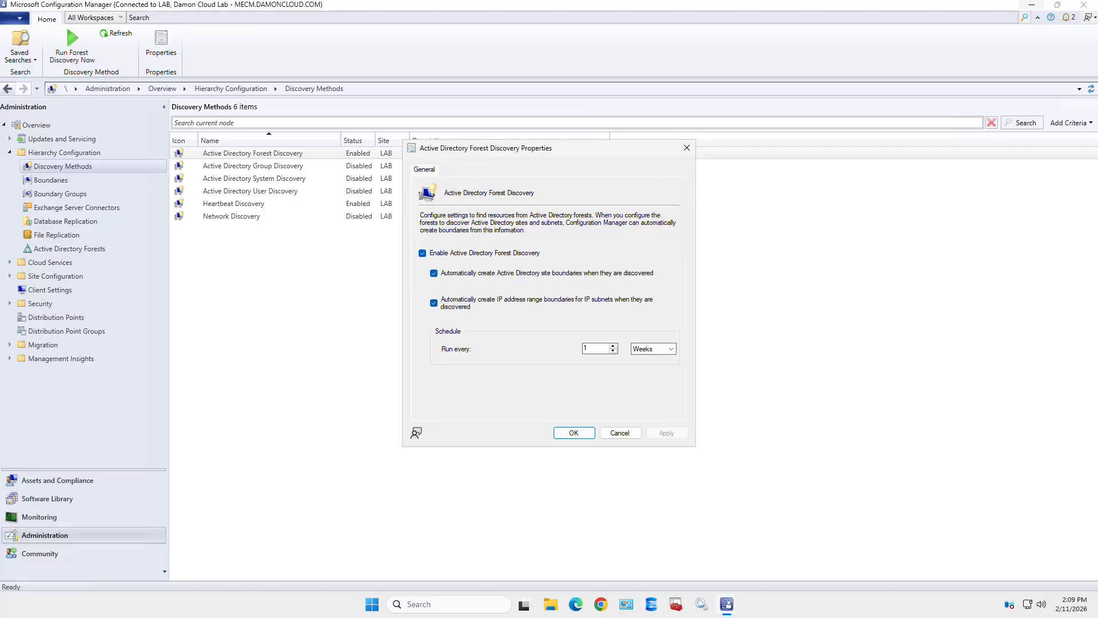
pyautogui.press('Return')
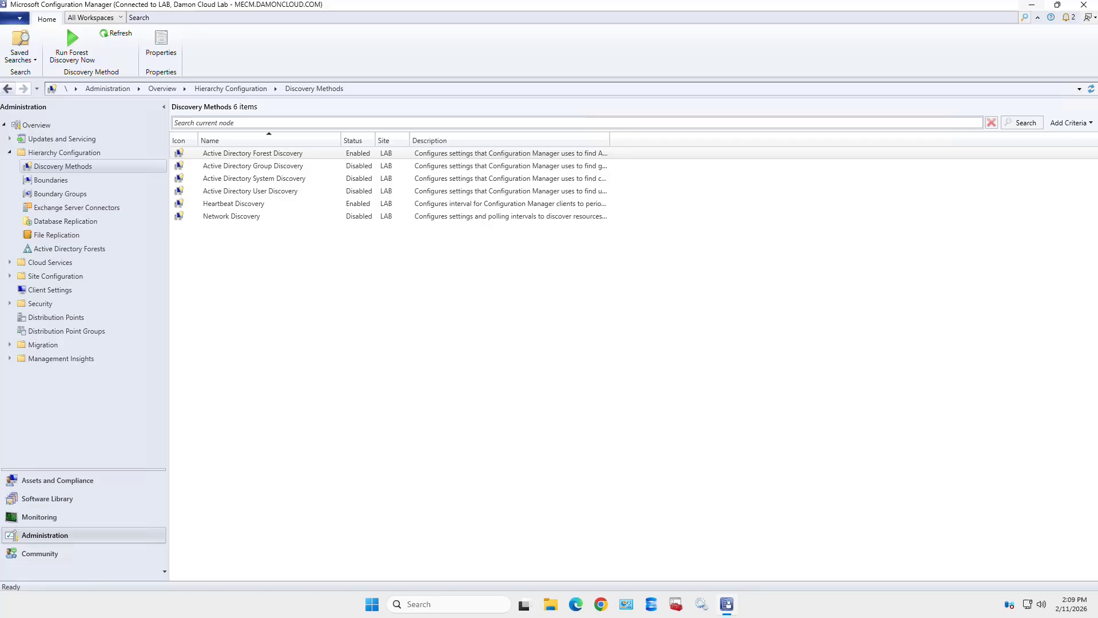
pyautogui.click(63, 167)
# - List the boundaries, widen the Boundary column, and inspect the CorporateHQ and Remote boundaries
pyautogui.click(51, 180)
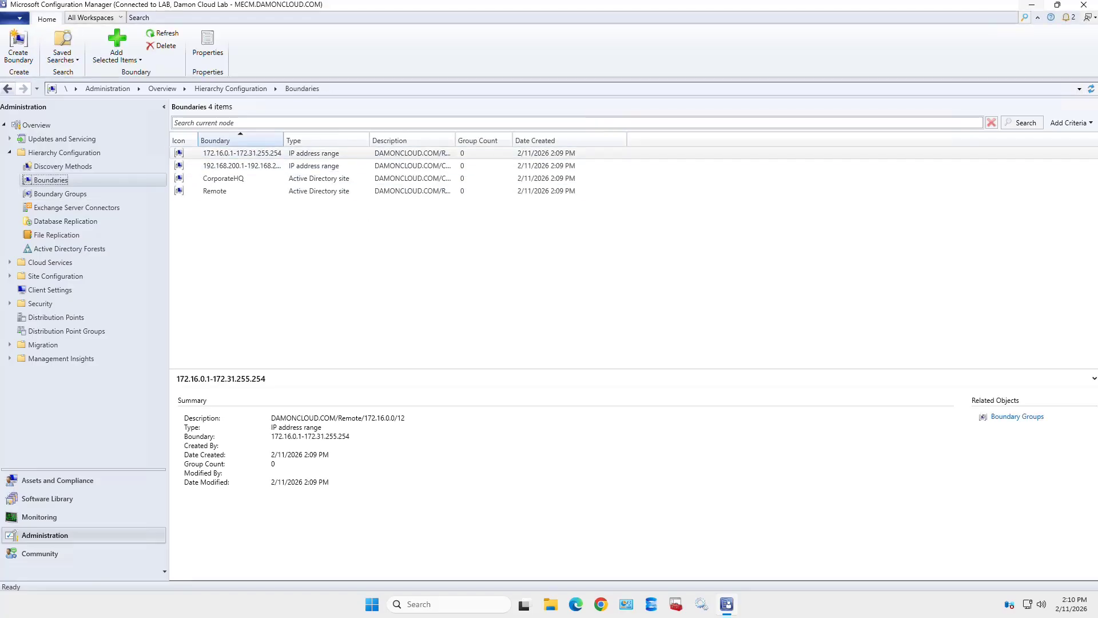
pyautogui.moveTo(283, 140); pyautogui.dragTo(313, 140)
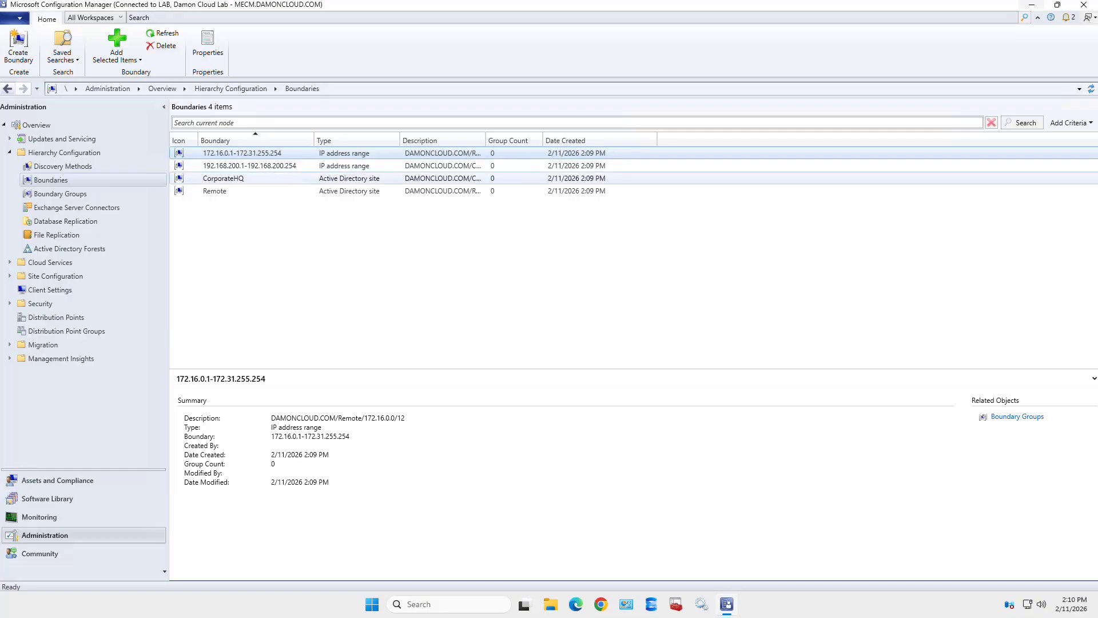
pyautogui.click(224, 178)
pyautogui.click(215, 191)
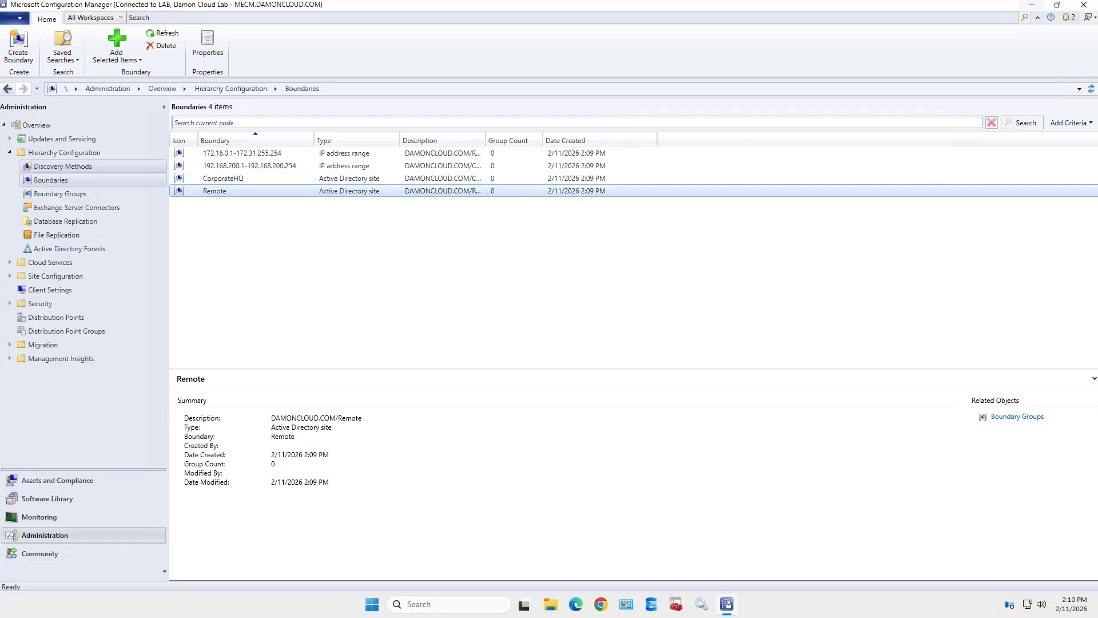
# - Return to Discovery Methods, now showing Forest and Heartbeat Discovery enabled
pyautogui.click(63, 166)
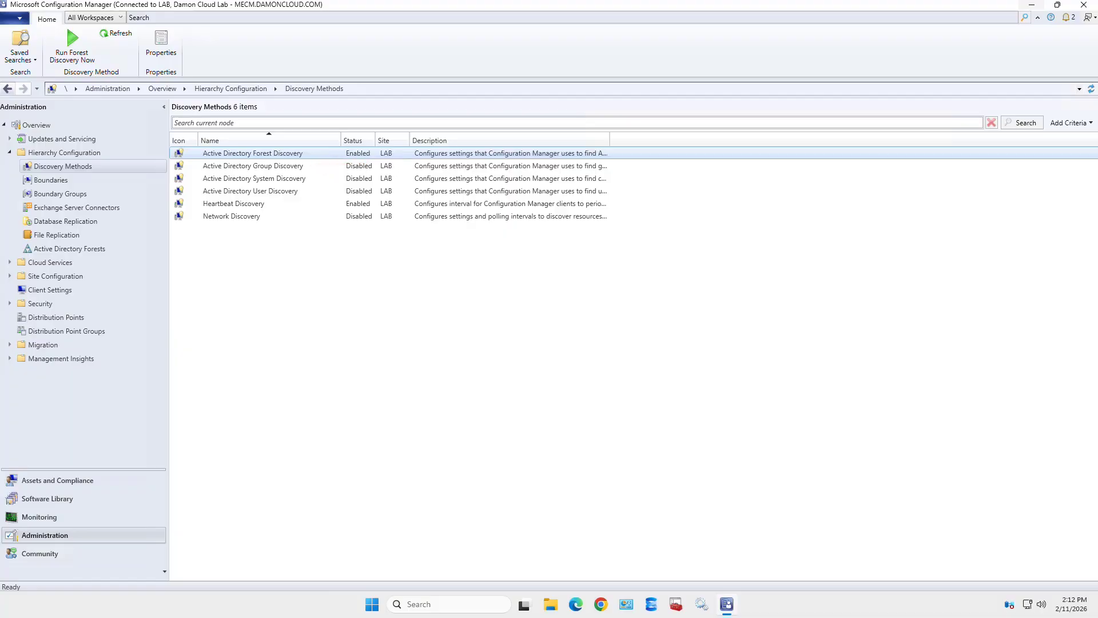
# - Enable Active Directory Group Discovery and start adding a new Active Directory location scope
pyautogui.doubleClick(253, 166)
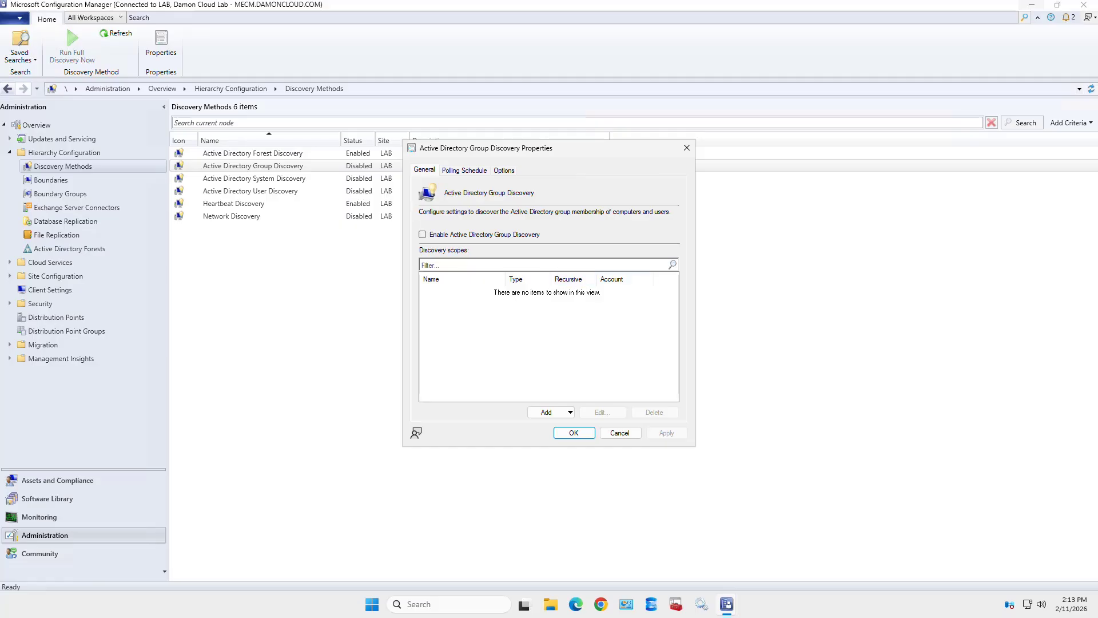
pyautogui.click(423, 235)
pyautogui.click(551, 412)
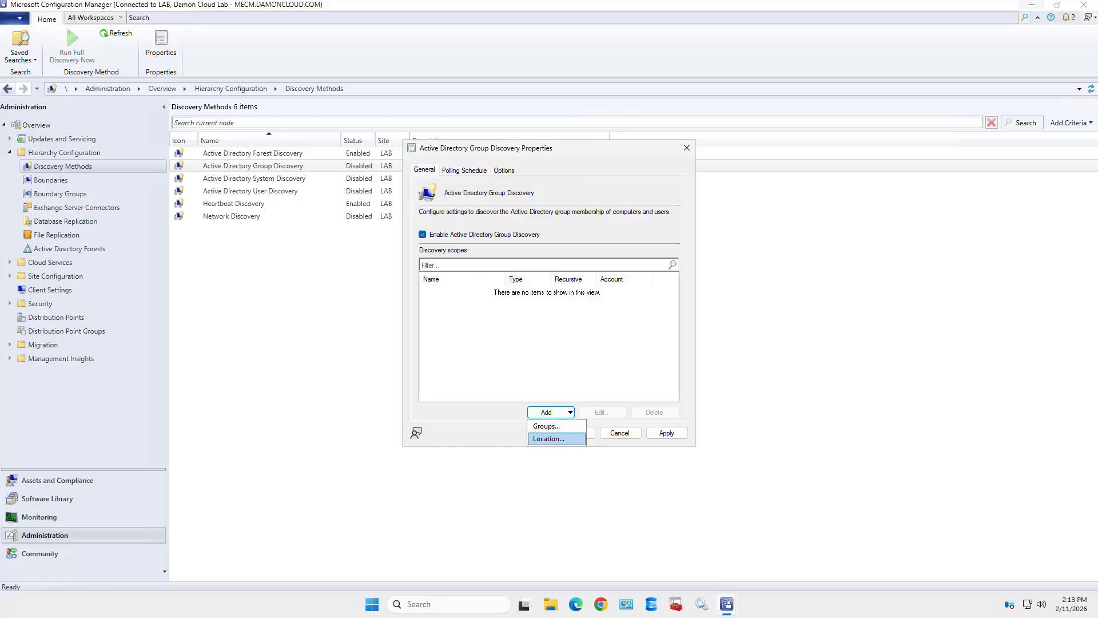
pyautogui.press('Return')
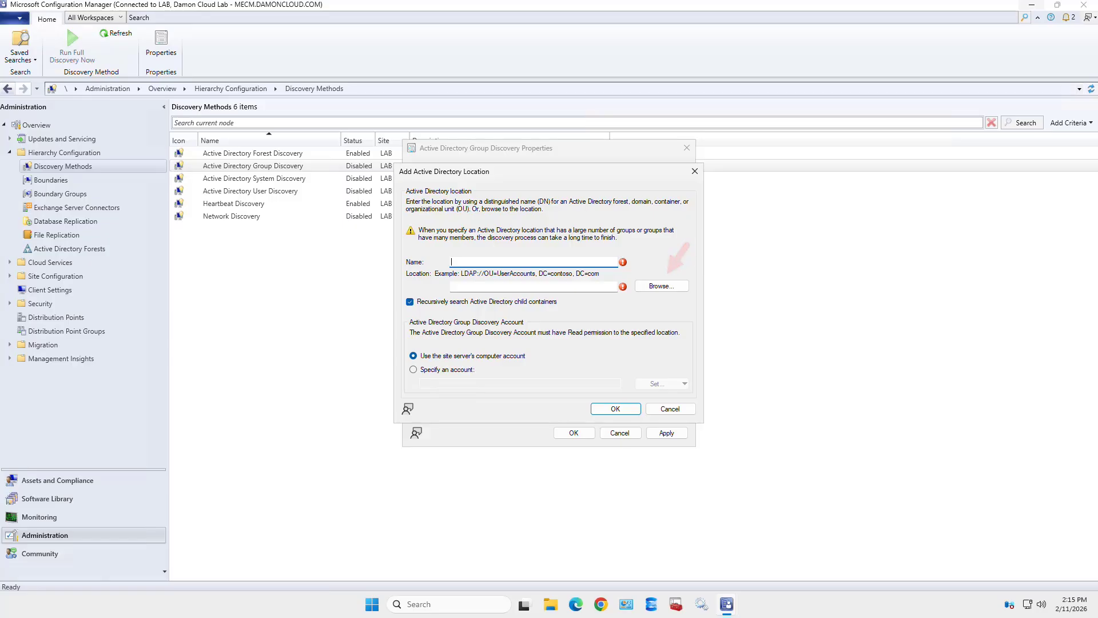
# - Browse the DAMONCLOUD directory to Tier 2 > Domain Groups and confirm it as the location
pyautogui.click(662, 286)
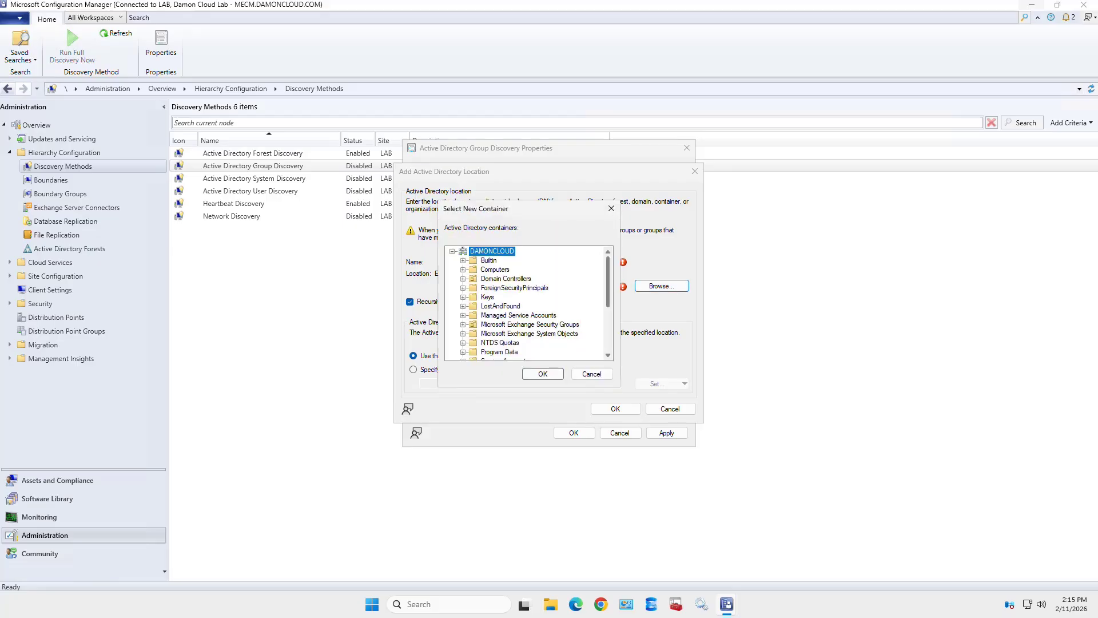
pyautogui.scroll(-3, 525, 304)
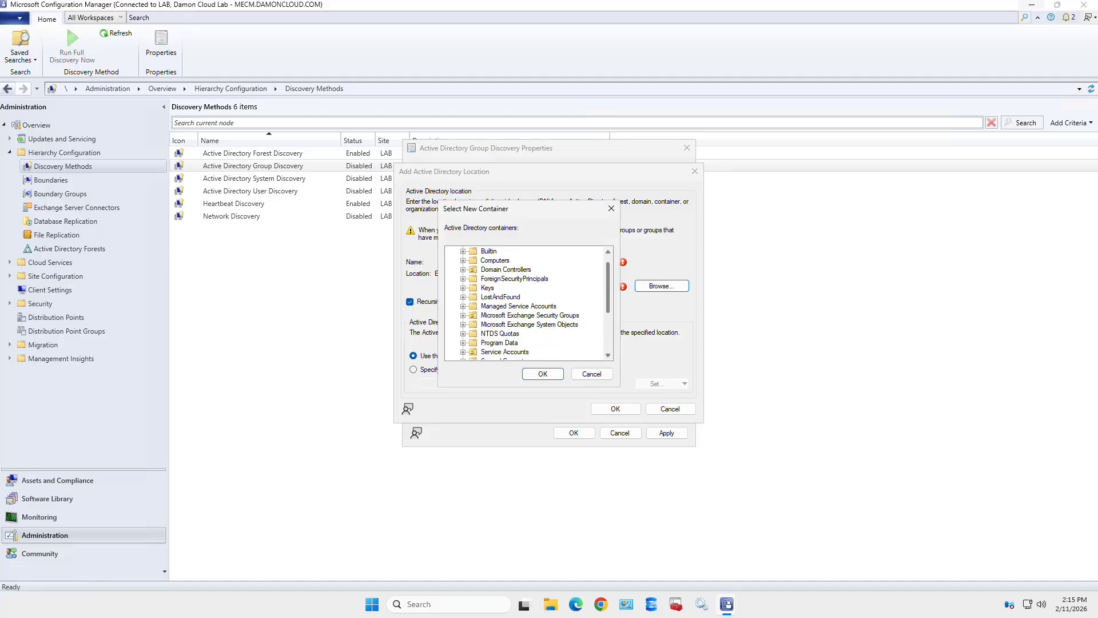
pyautogui.scroll(2, 525, 304)
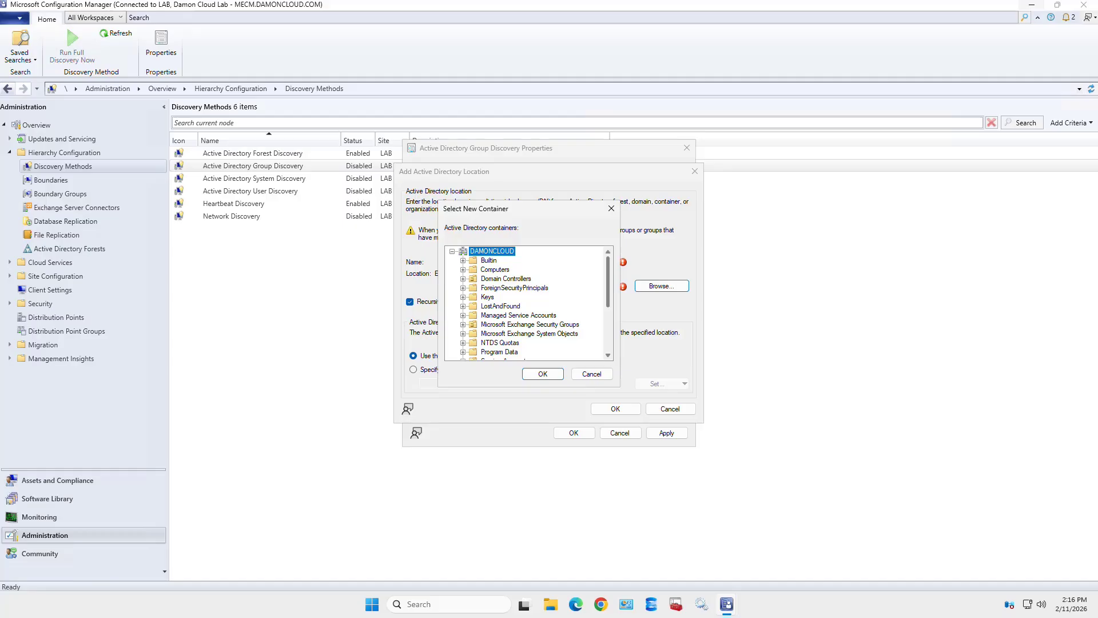
pyautogui.scroll(-2, 526, 303)
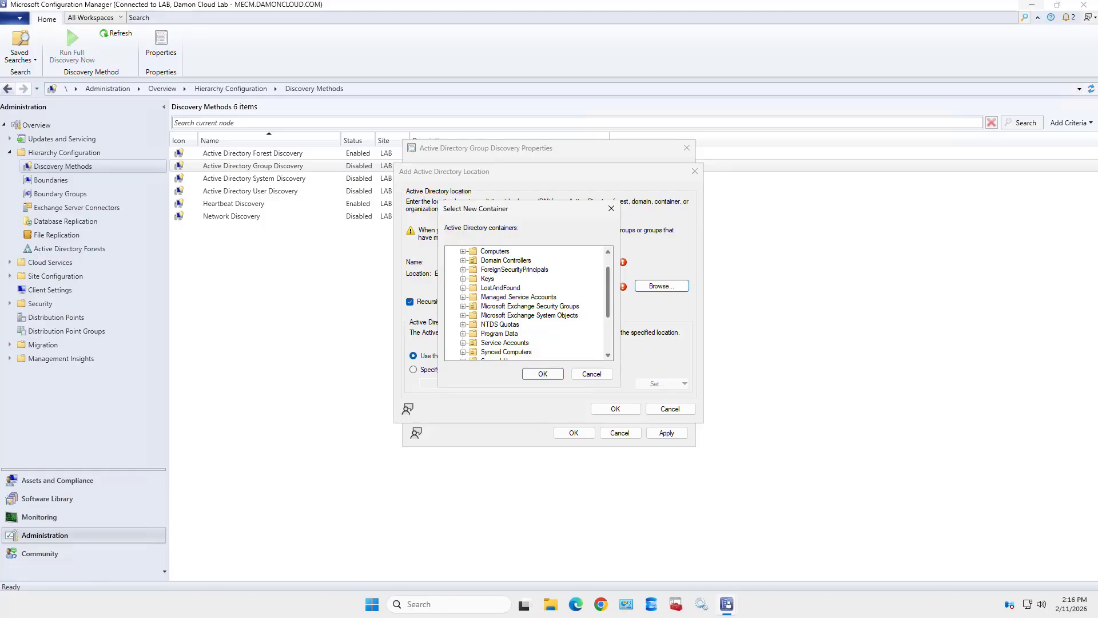
pyautogui.scroll(-1, 526, 303)
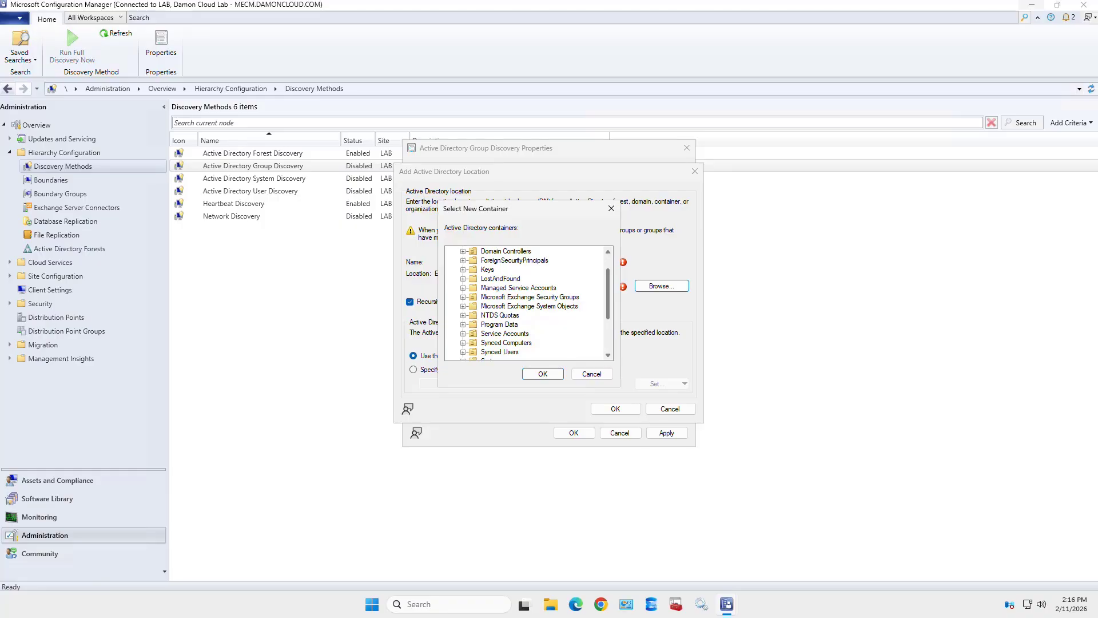
pyautogui.scroll(-3, 526, 303)
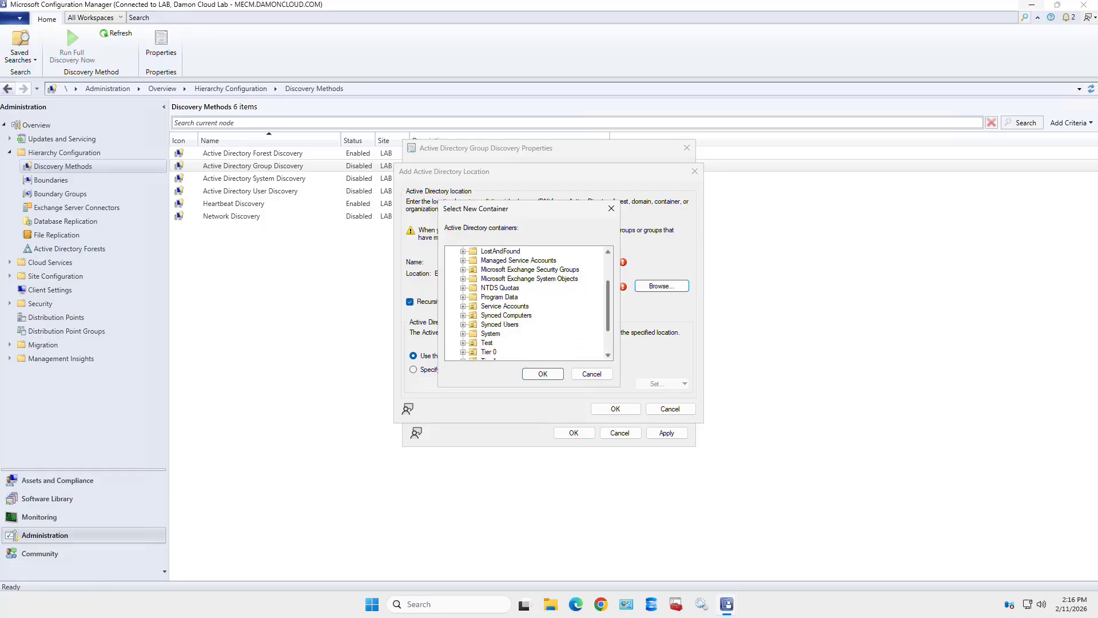
pyautogui.scroll(-4, 526, 303)
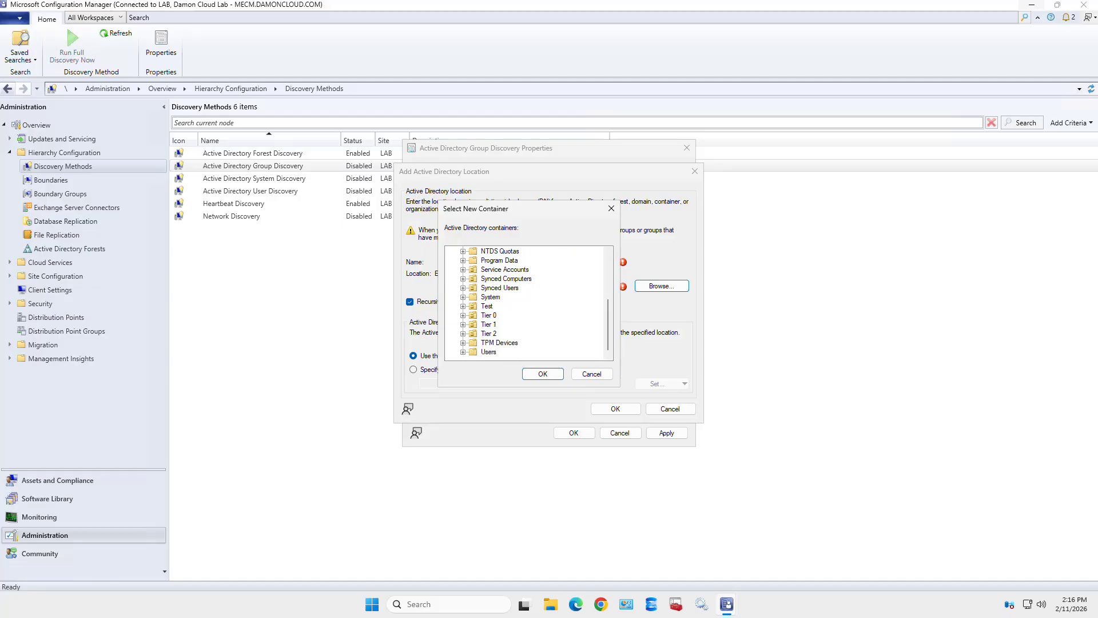
pyautogui.click(463, 333)
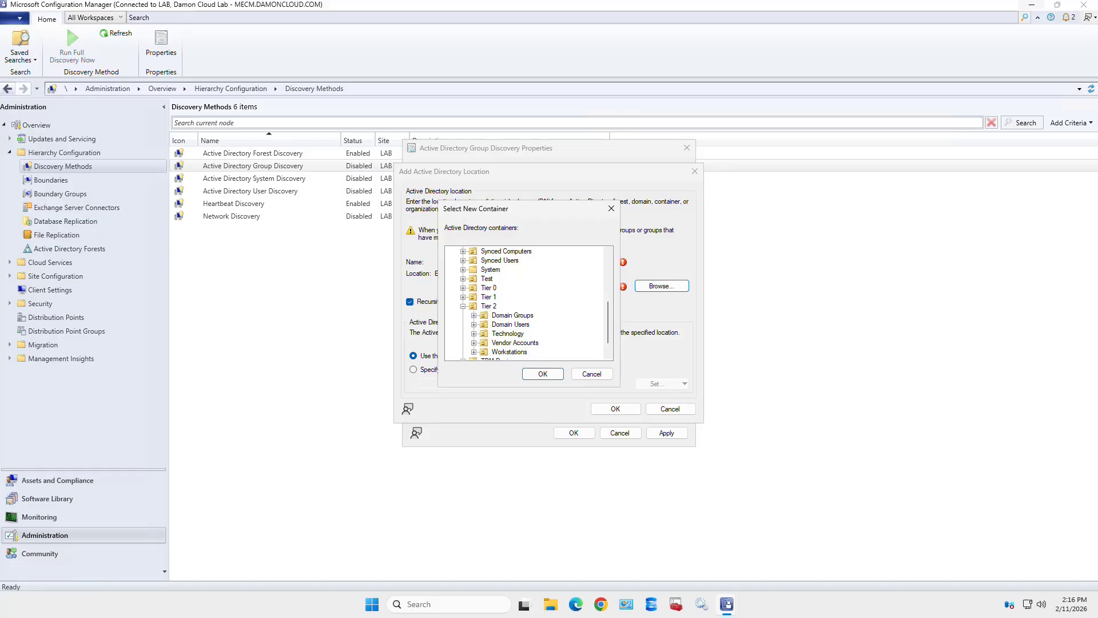
pyautogui.click(513, 315)
pyautogui.click(543, 373)
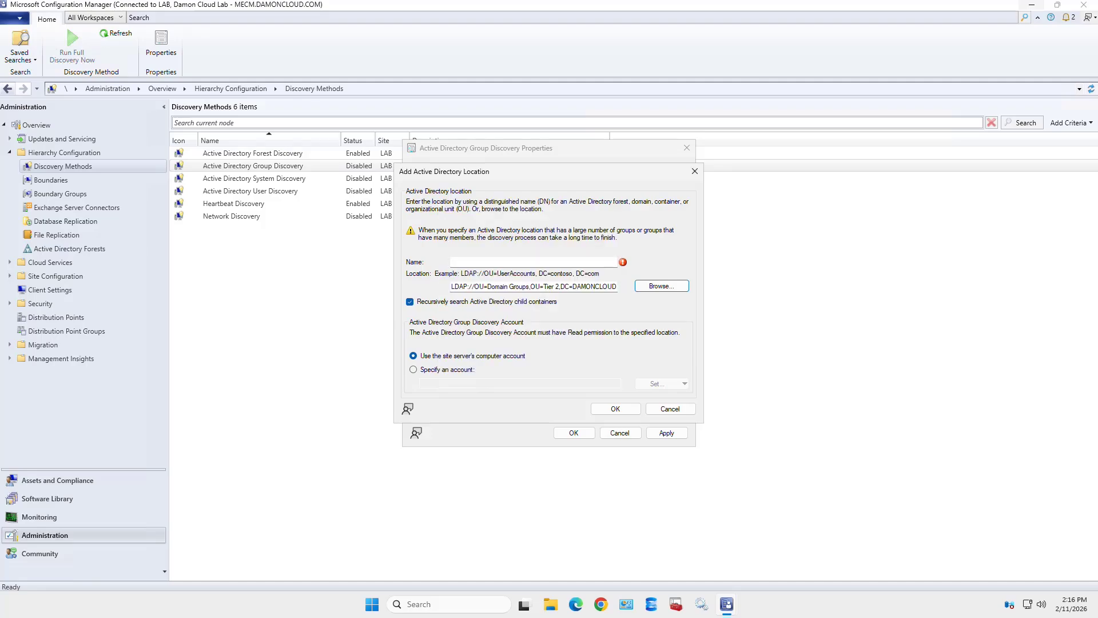
# - Copy the Domain Groups LDAP path from Location and paste it into the Name field
pyautogui.click(559, 287)
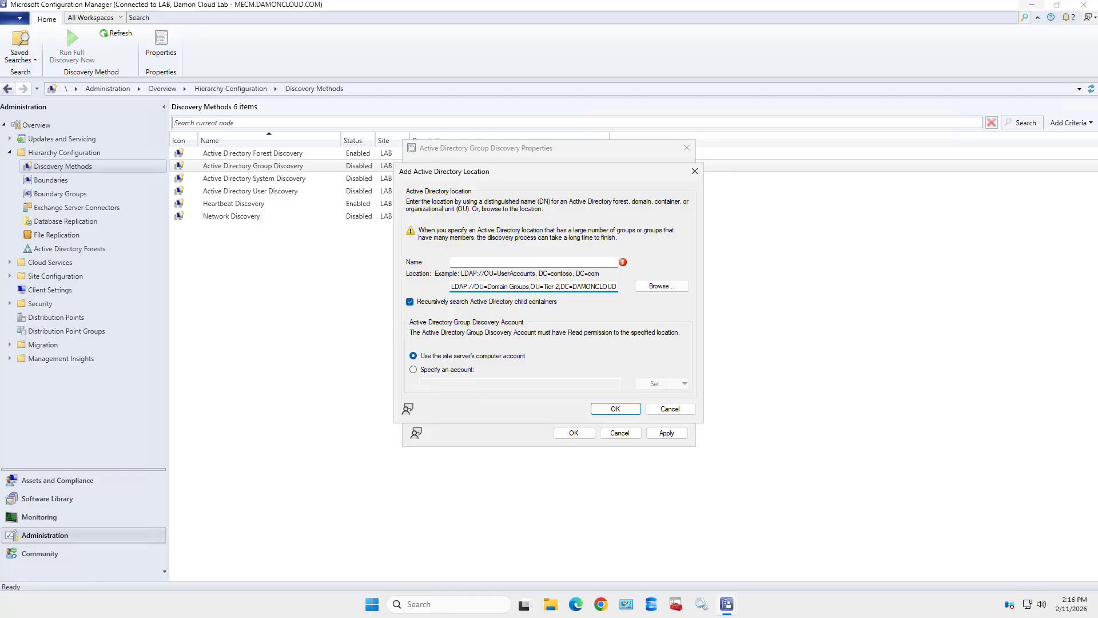
pyautogui.hotkey('ctrl', 'a')
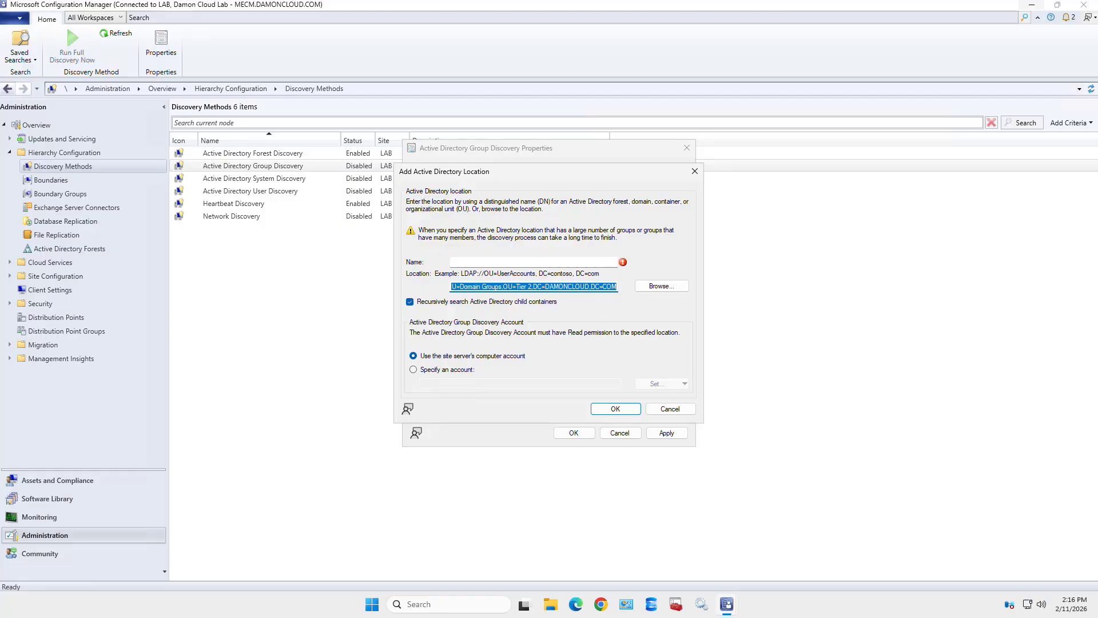
pyautogui.click(534, 262)
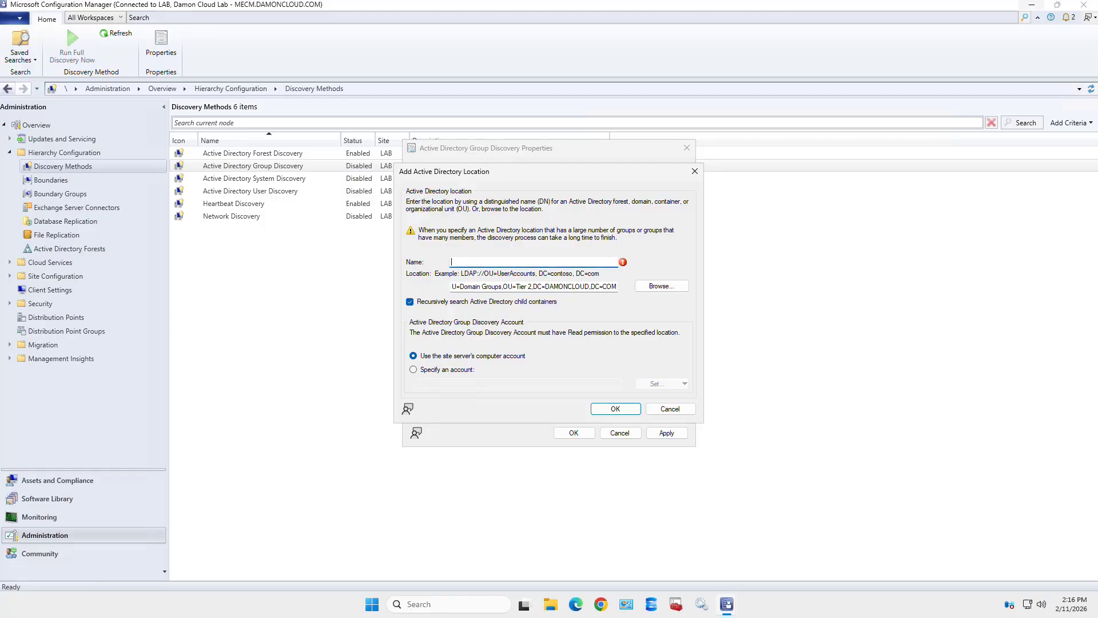
pyautogui.hotkey('ctrl', 'v')
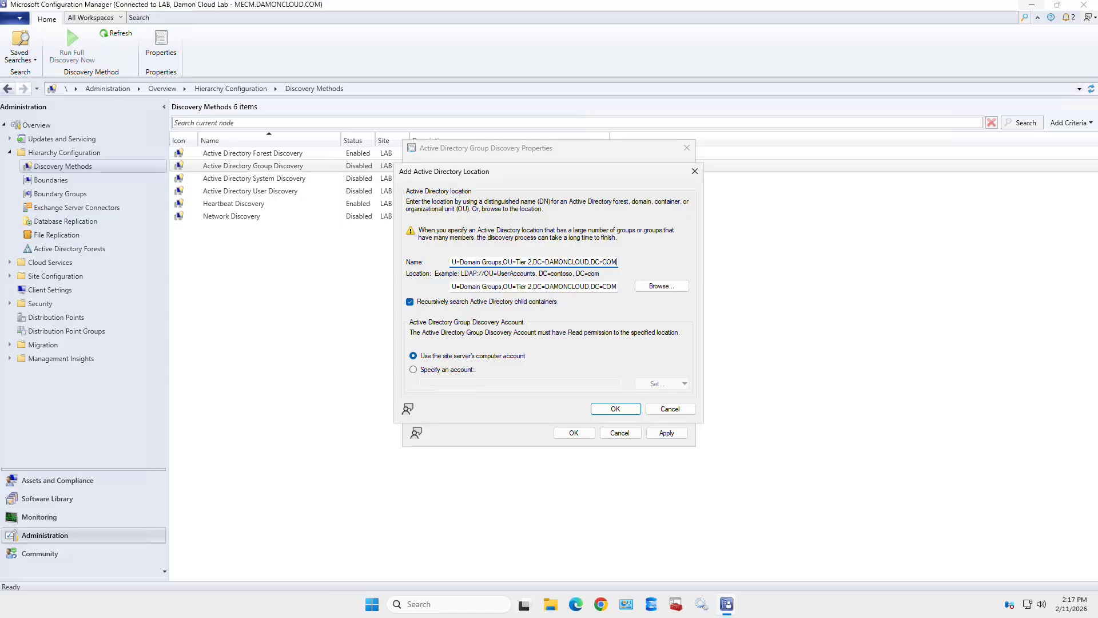
pyautogui.press('Return')
# - Try specifying a discovery account, find no existing accounts, and cancel creating a new one
pyautogui.click(436, 370)
pyautogui.click(662, 384)
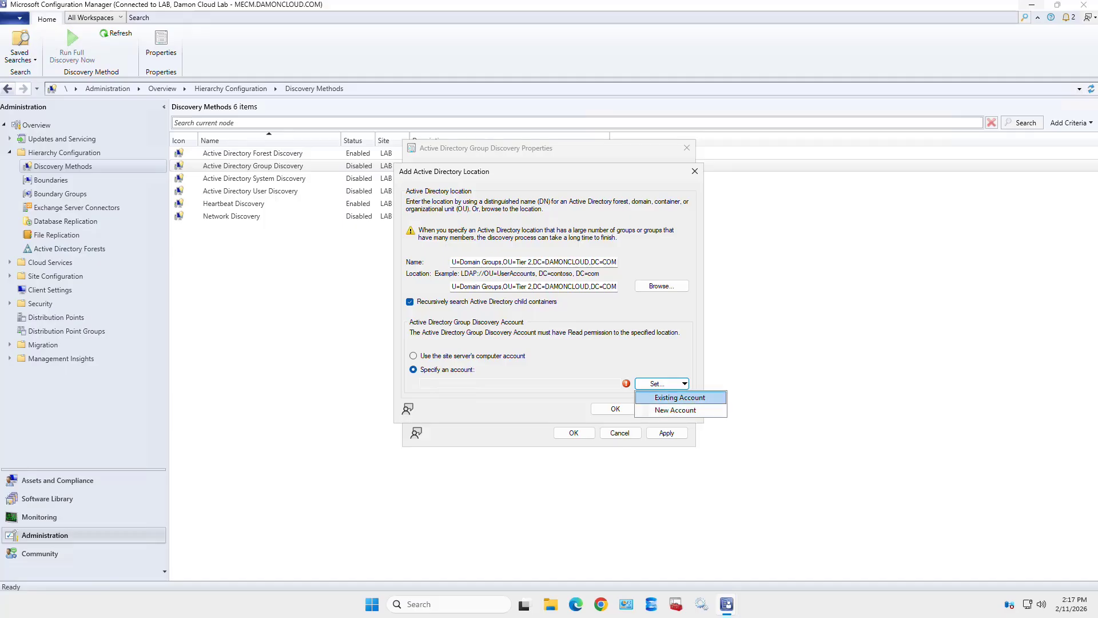
pyautogui.click(679, 396)
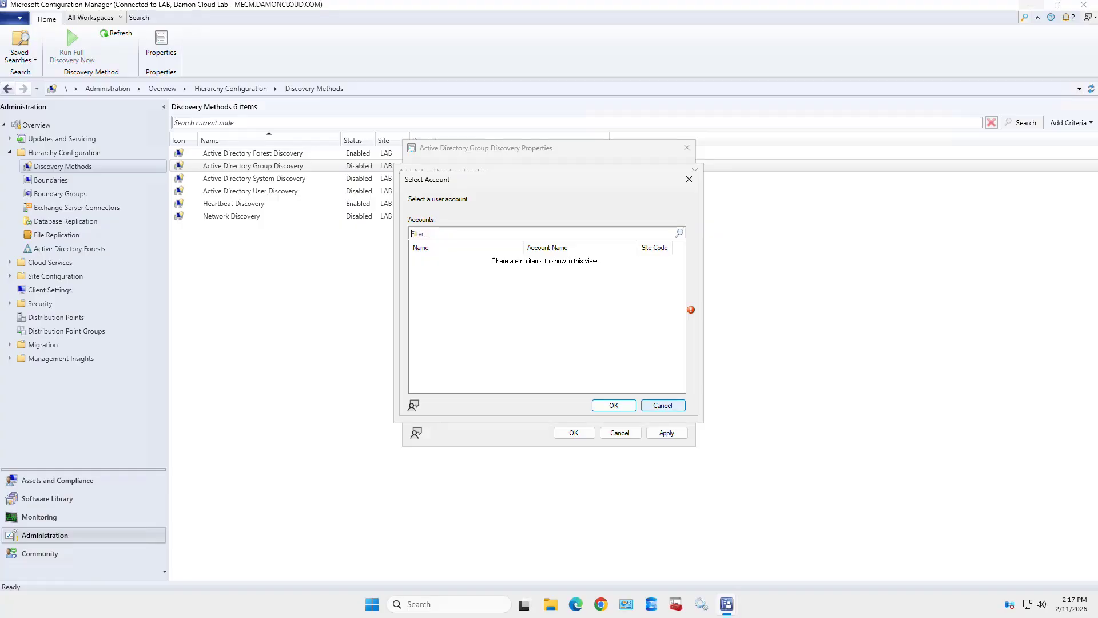
pyautogui.click(663, 405)
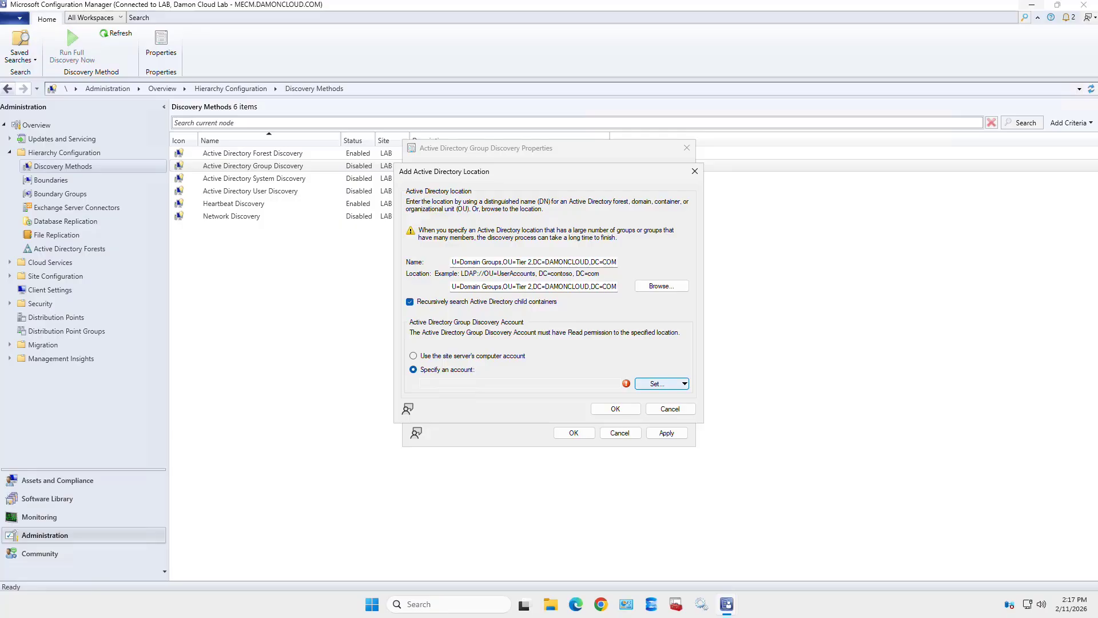
pyautogui.click(658, 384)
pyautogui.click(675, 409)
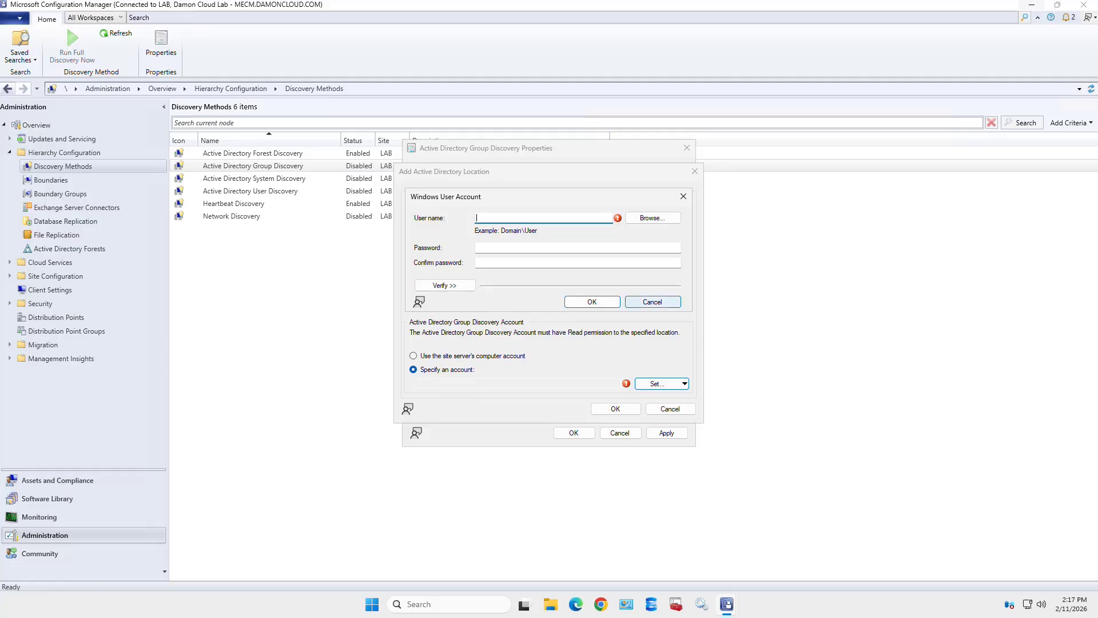
pyautogui.click(652, 302)
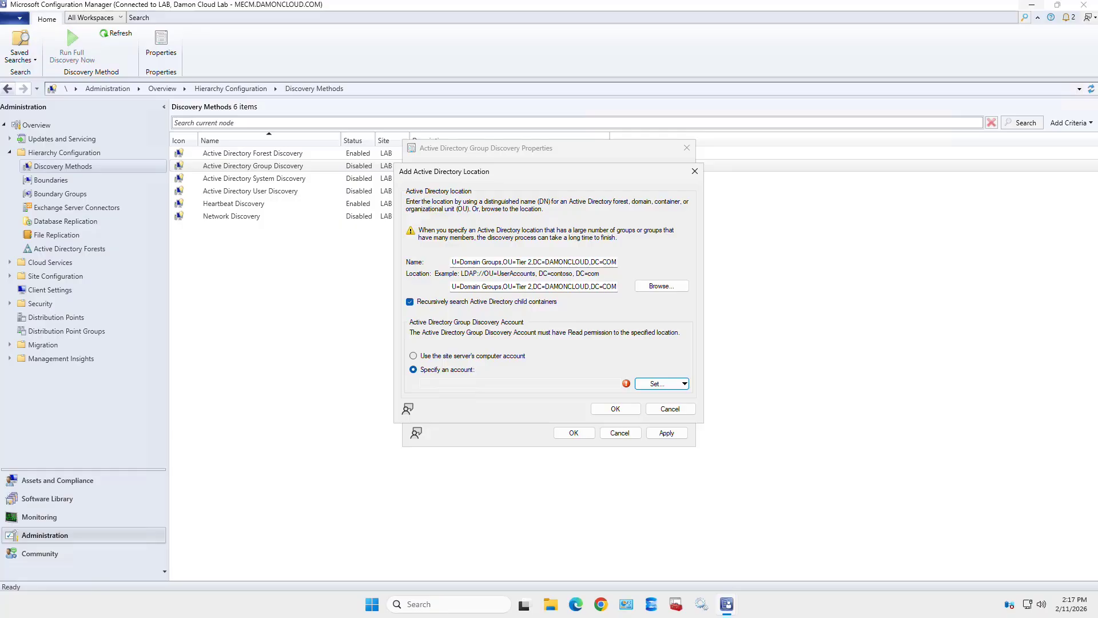
# - Use the site server's computer account and confirm the Domain Groups location scope
pyautogui.click(413, 356)
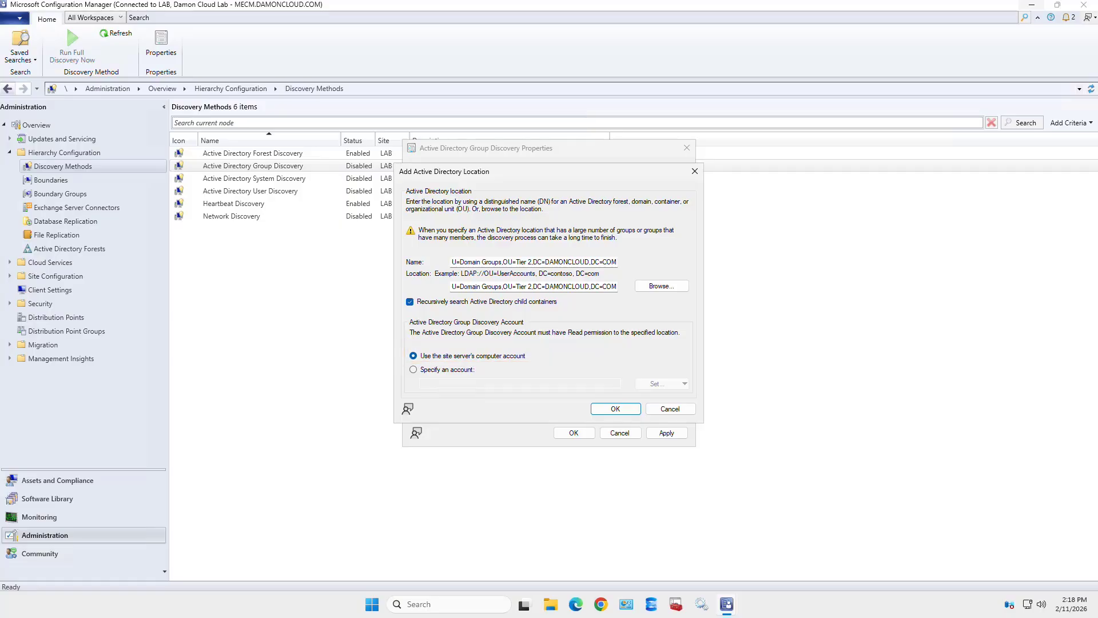
pyautogui.press('Return')
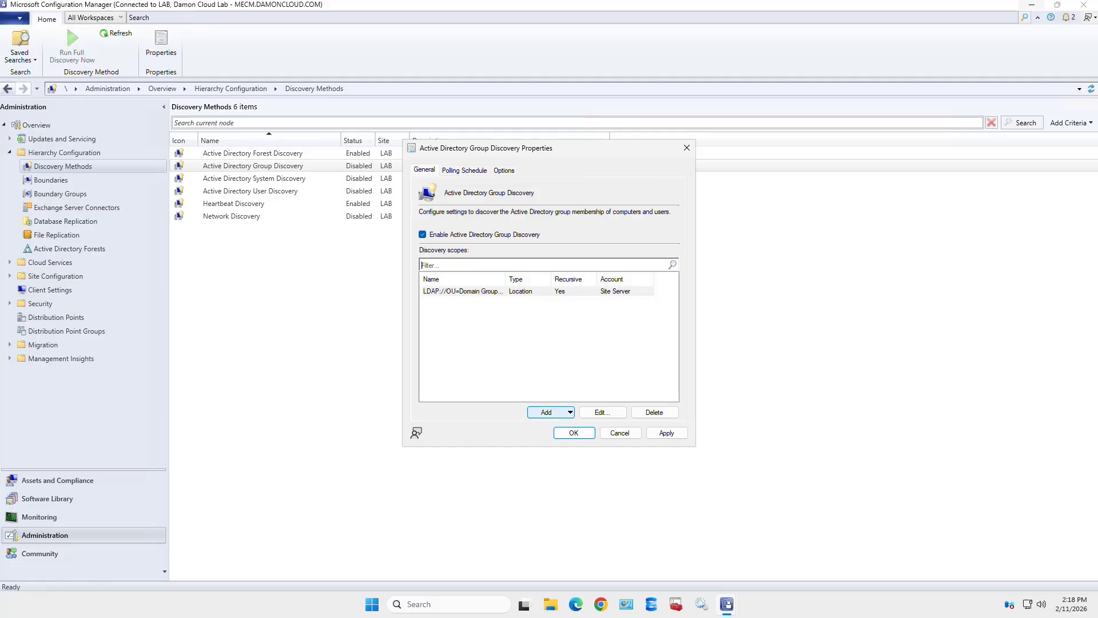
pyautogui.click(549, 412)
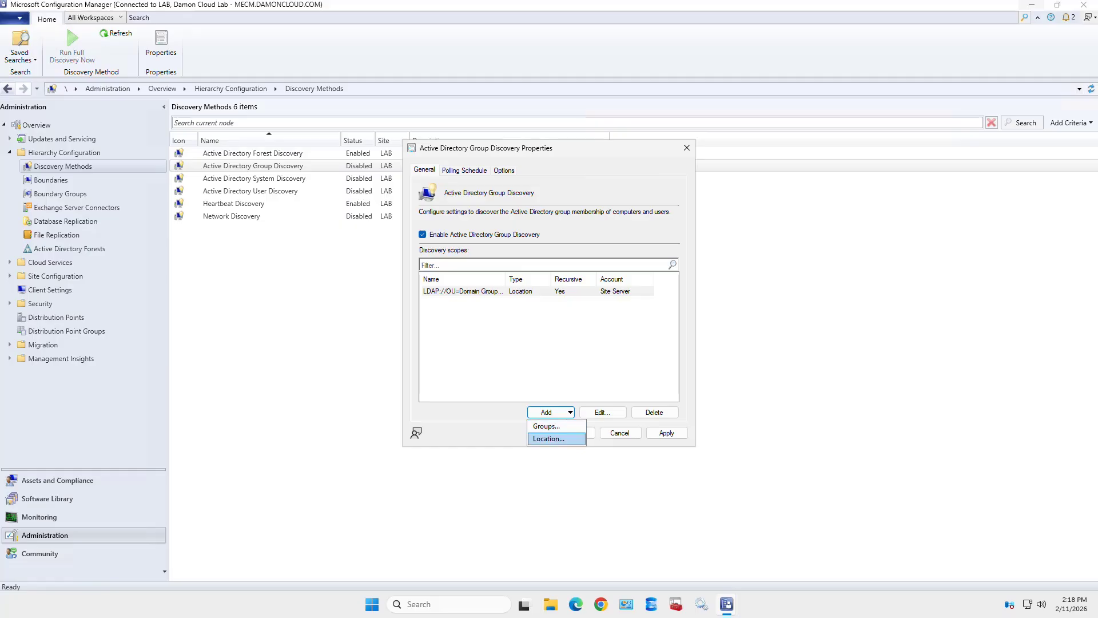
# - Start a new Active Directory location scope and close the container picker without choosing one
pyautogui.click(548, 439)
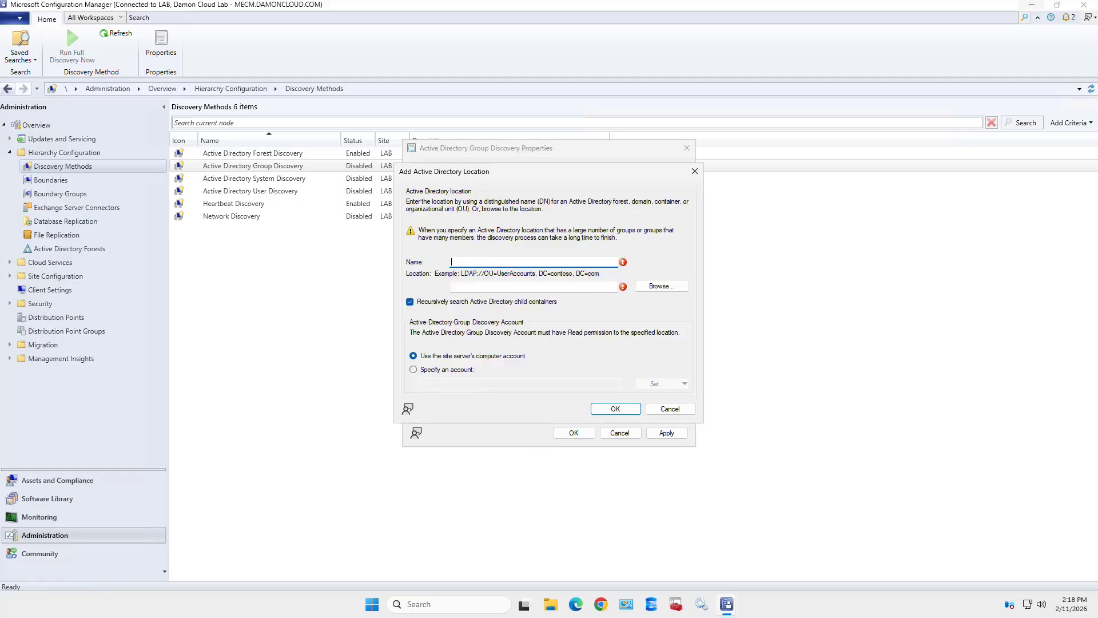
pyautogui.click(662, 286)
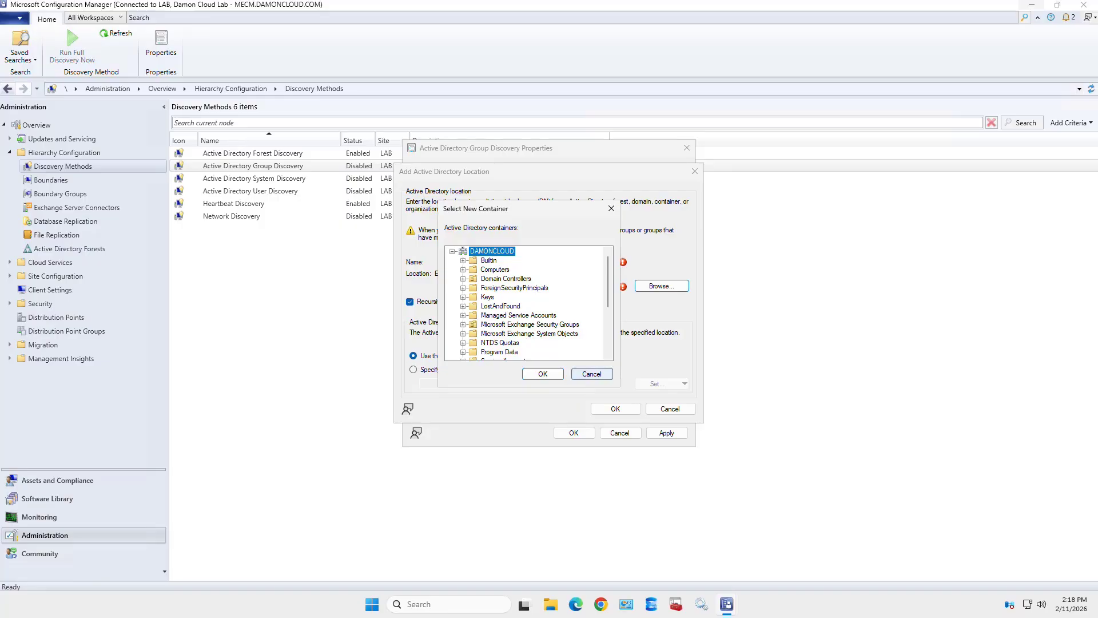
pyautogui.click(592, 373)
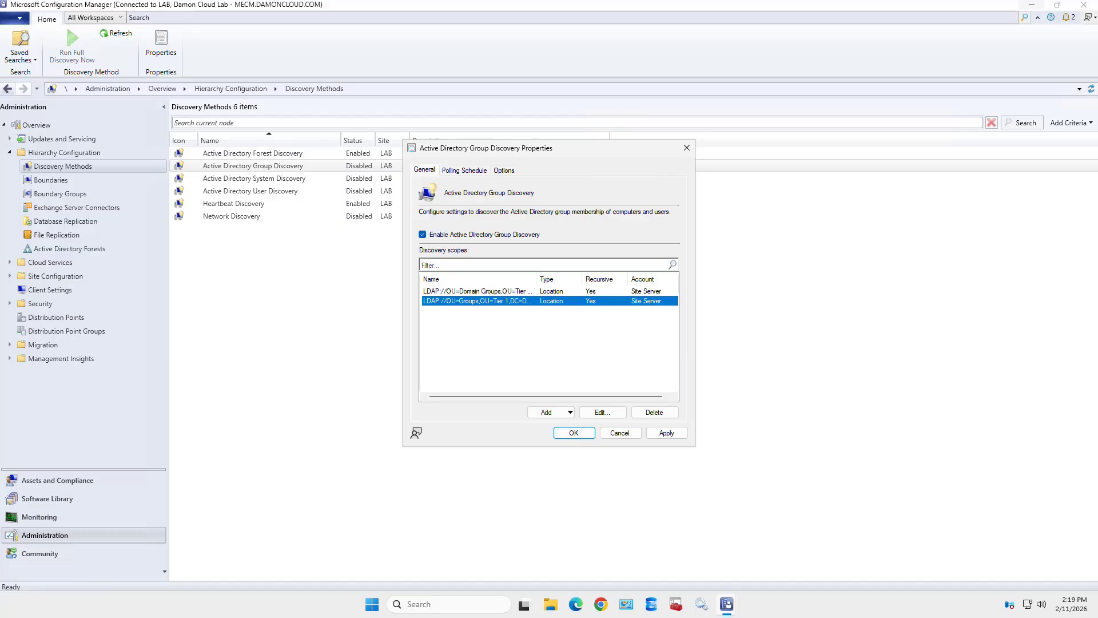
pyautogui.doubleClick(477, 300)
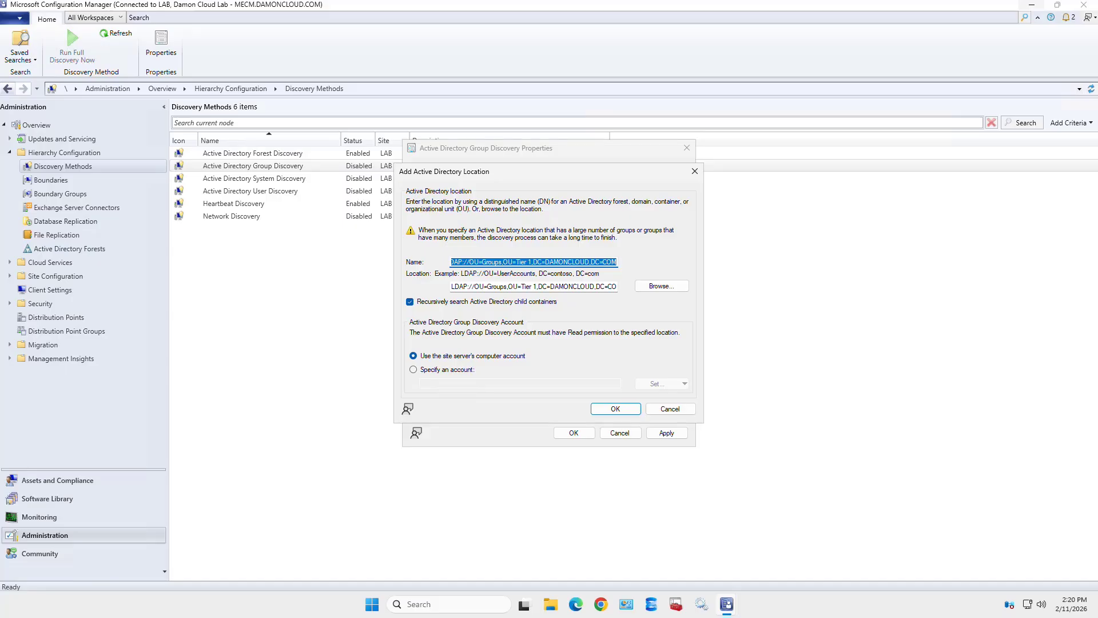
pyautogui.press('Return')
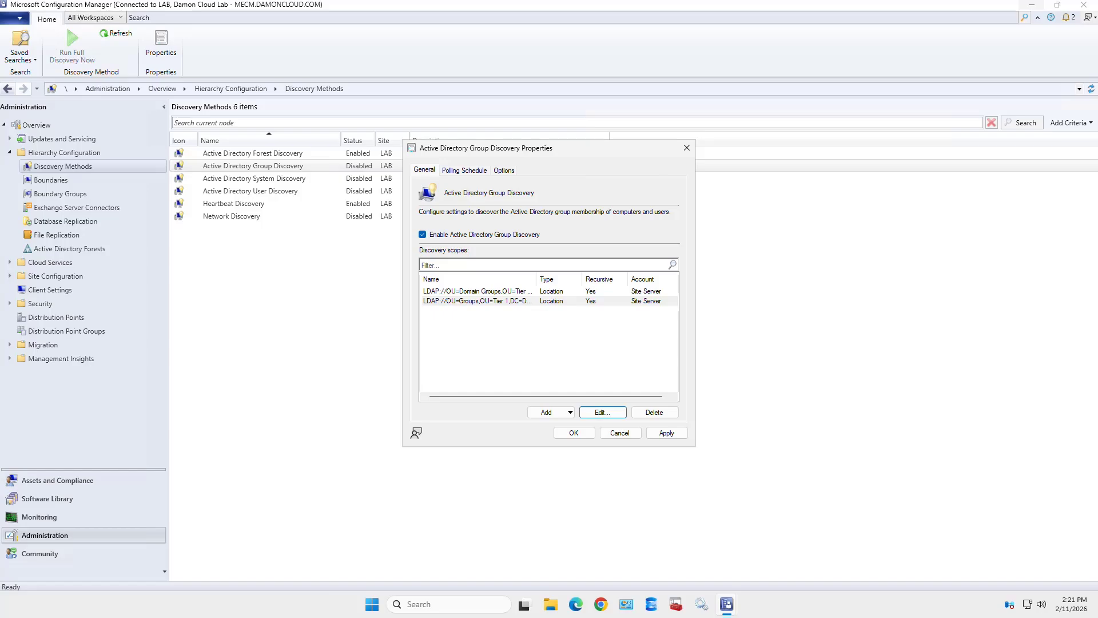
# - Review the Group Discovery polling and custom schedules, then cancel the properties unsaved
pyautogui.click(465, 170)
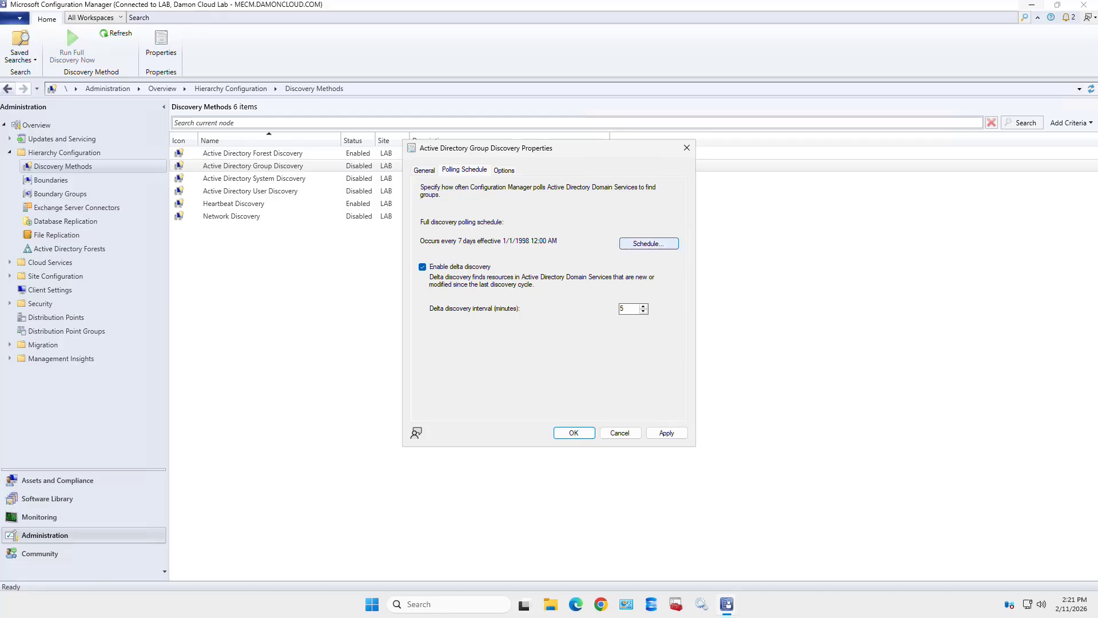
pyautogui.click(648, 243)
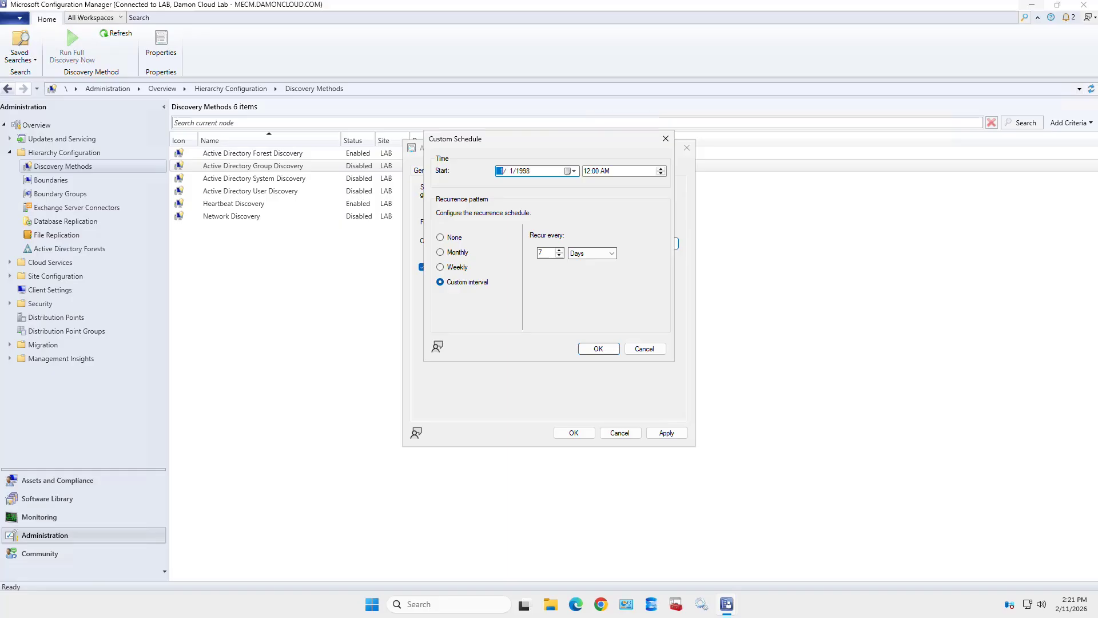
pyautogui.click(645, 348)
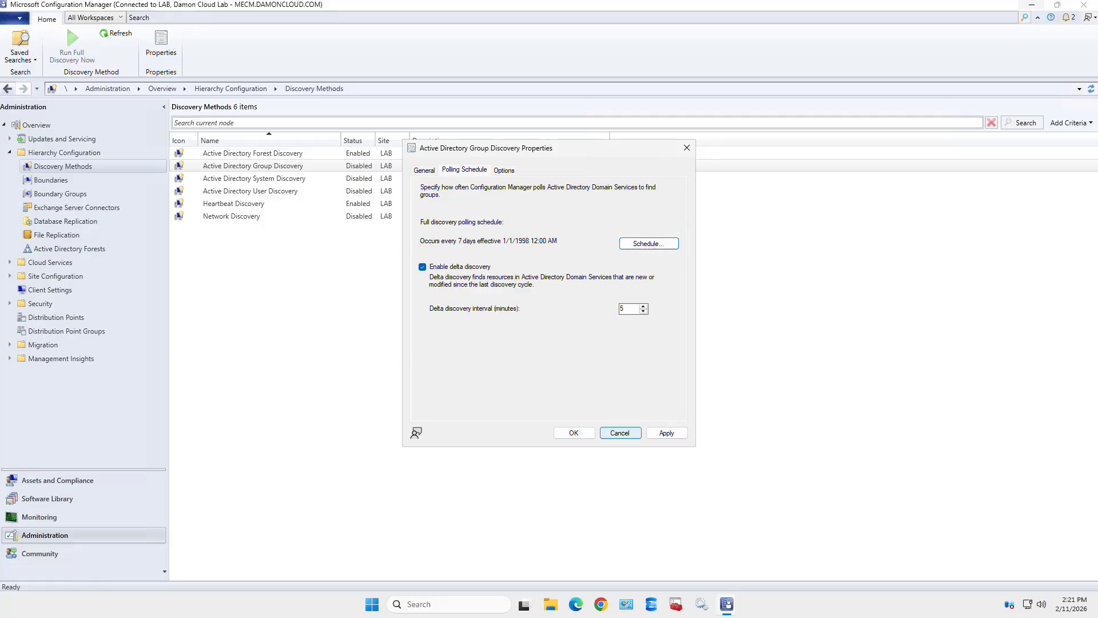
pyautogui.click(620, 432)
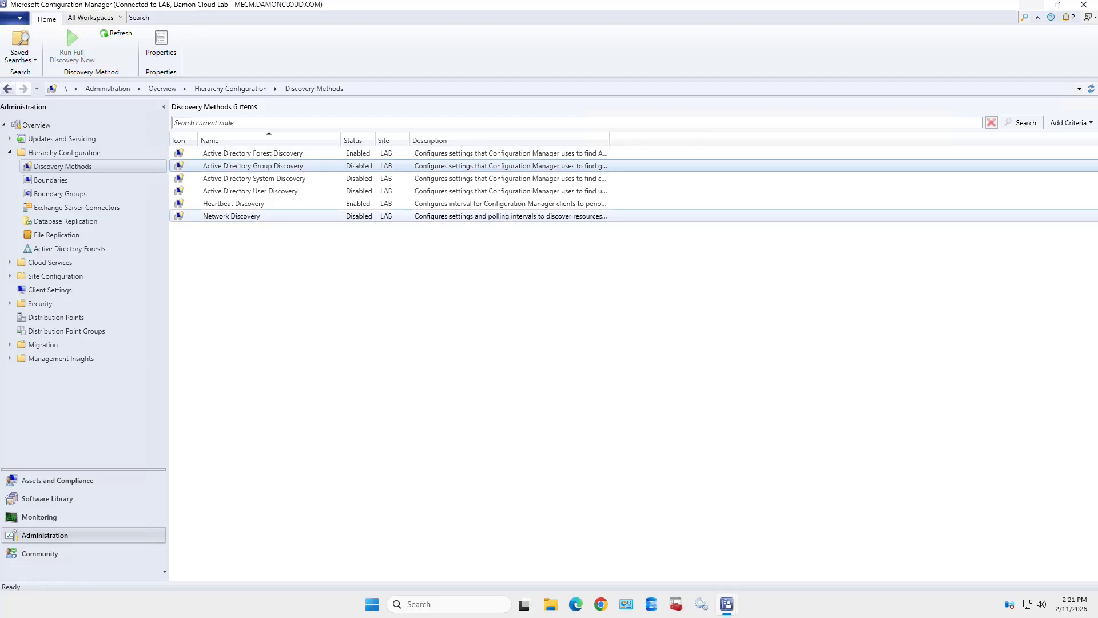
# - Open Active Directory Group Discovery properties, check Enable, and apply the settings
pyautogui.rightClick(316, 167)
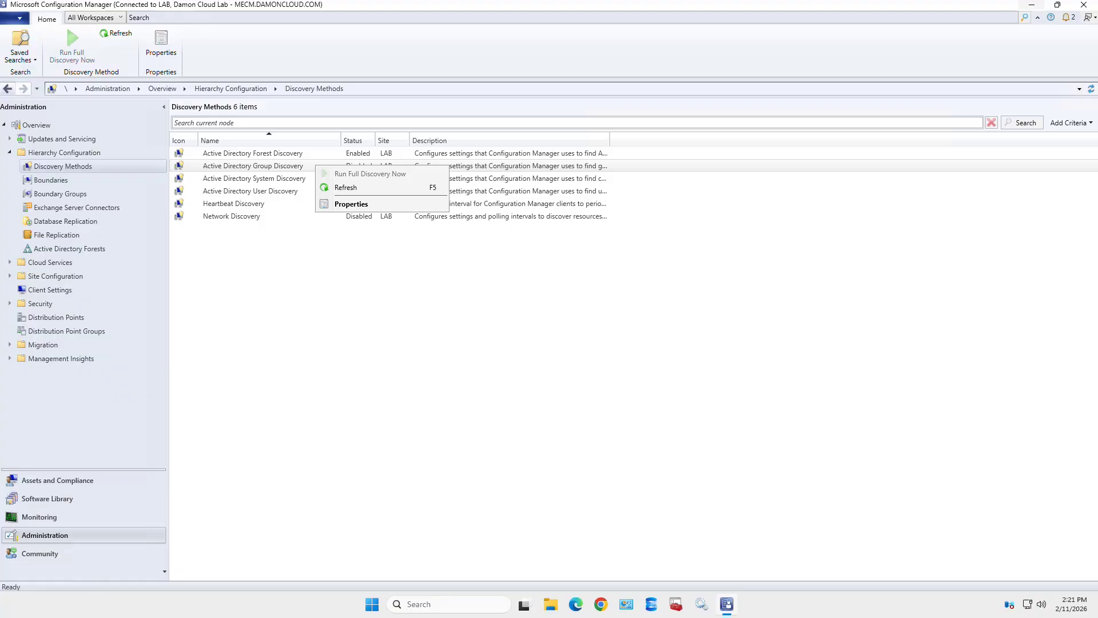
pyautogui.click(351, 204)
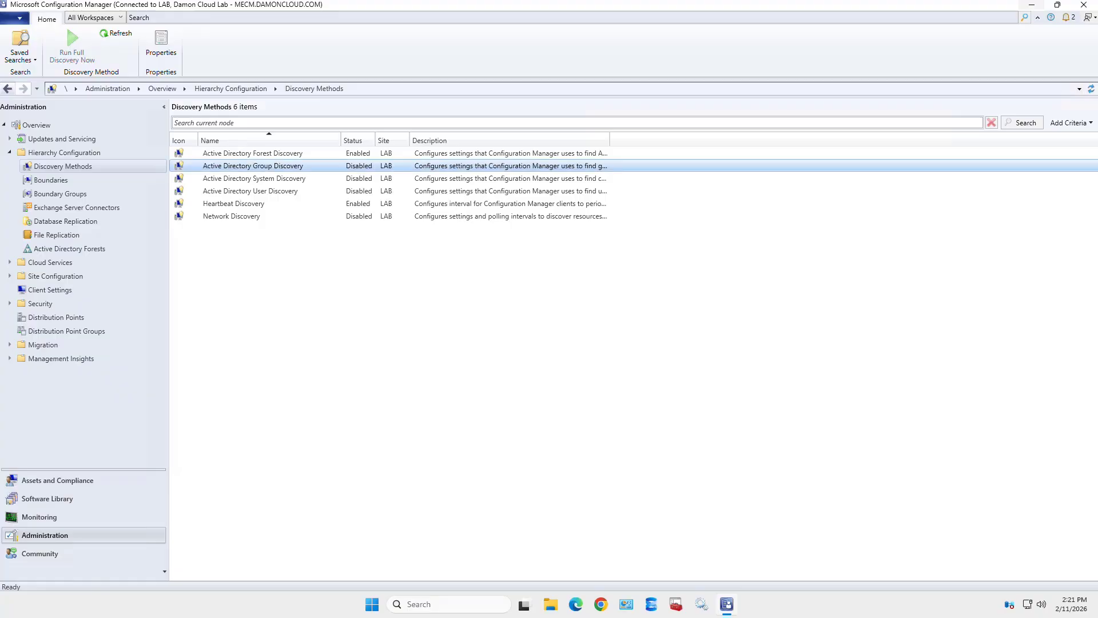
pyautogui.rightClick(297, 167)
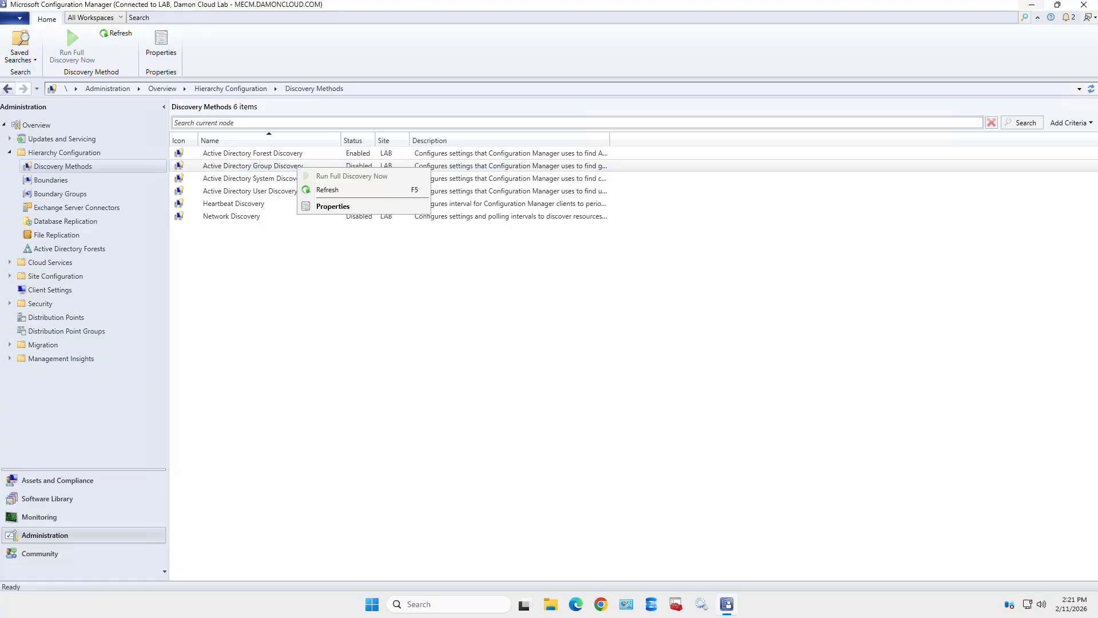
pyautogui.click(333, 205)
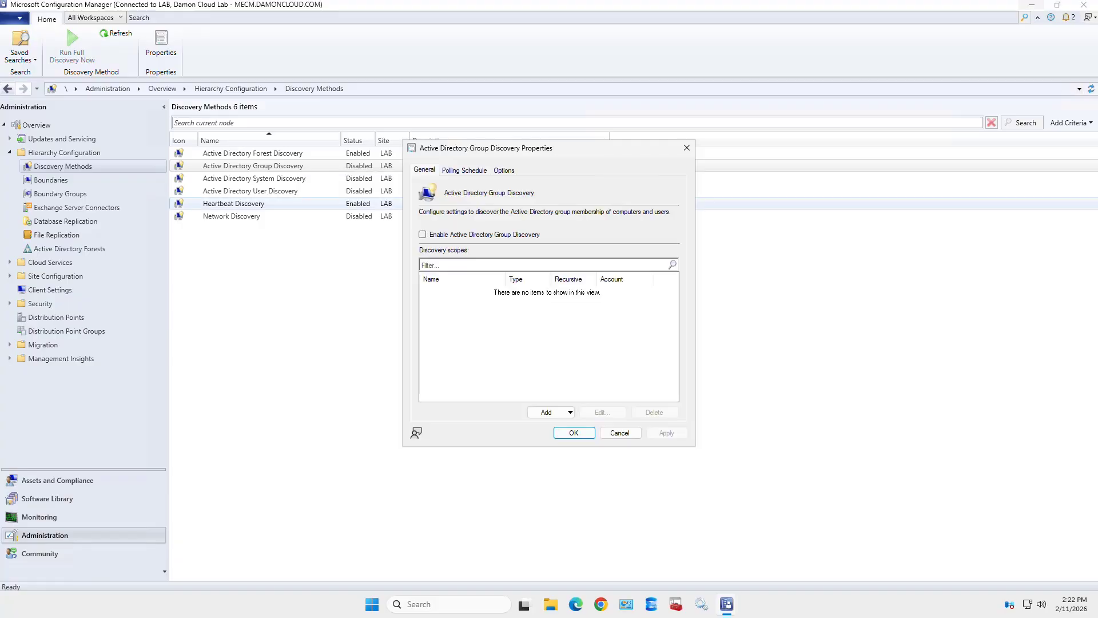
pyautogui.click(422, 235)
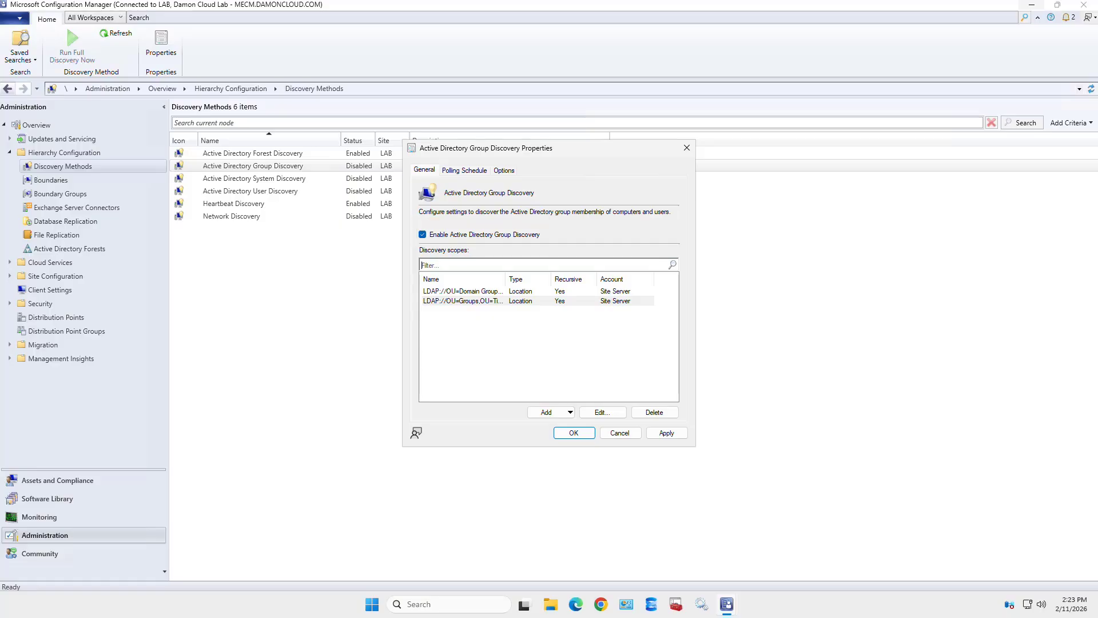
pyautogui.click(667, 433)
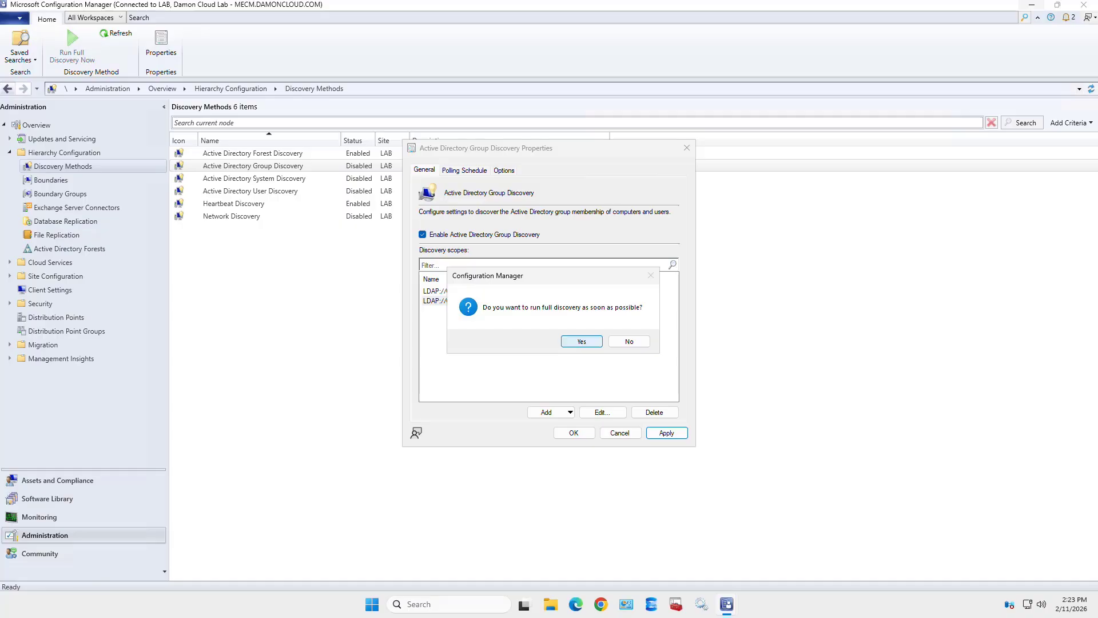
# - Accept running full group discovery as soon as possible and view the Options tab
pyautogui.click(582, 342)
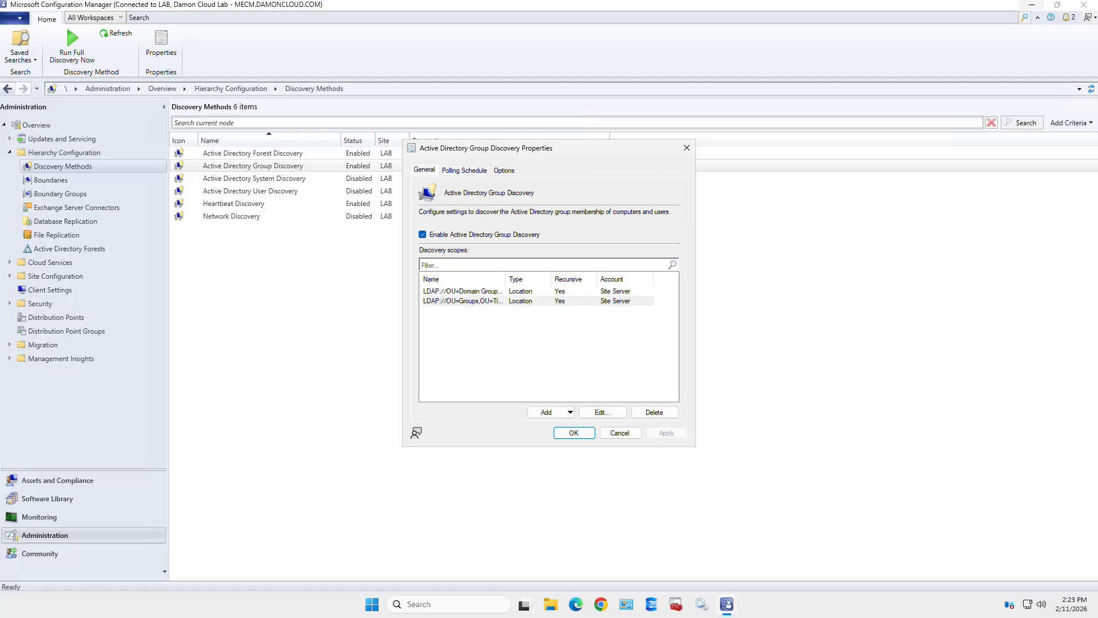
pyautogui.moveTo(490, 164); pyautogui.dragTo(523, 177)
pyautogui.click(504, 171)
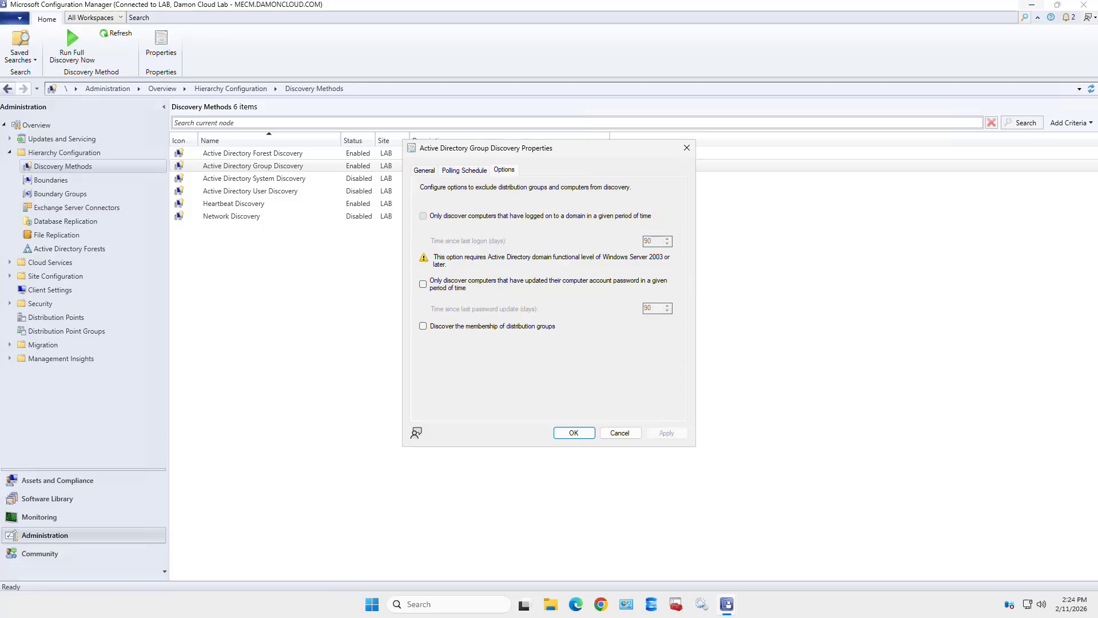
# - Only discover computers that logged on within 90 days, and apply the setting
pyautogui.click(423, 217)
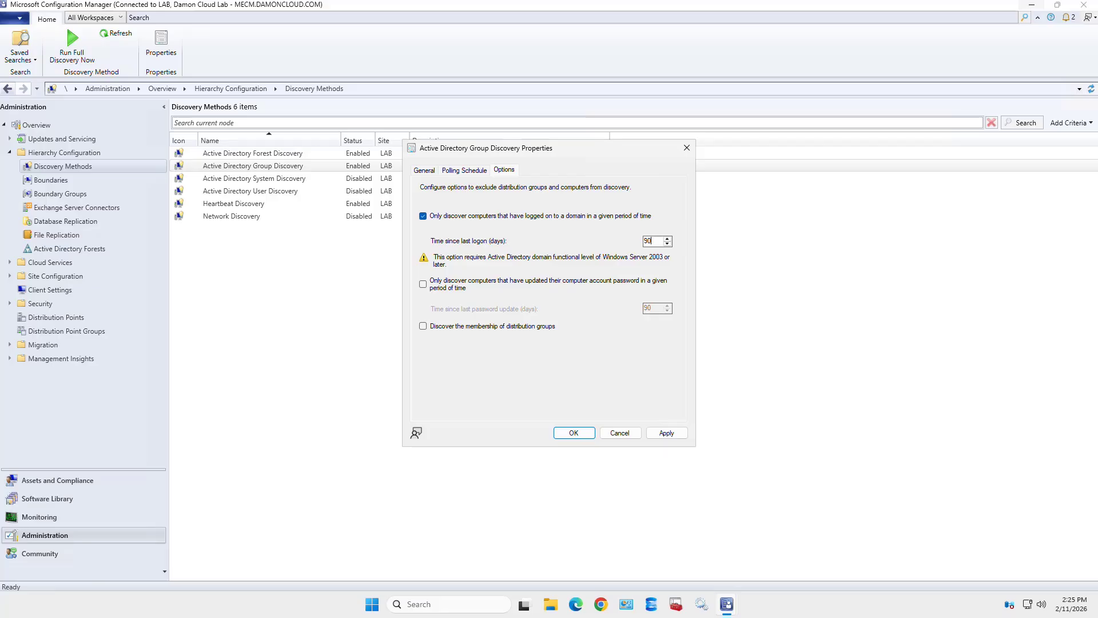
pyautogui.doubleClick(649, 241)
pyautogui.write('89')
pyautogui.doubleClick(647, 241)
pyautogui.write('90')
pyautogui.click(666, 433)
# - Turn on Discover the membership of distribution groups and apply it
pyautogui.click(423, 326)
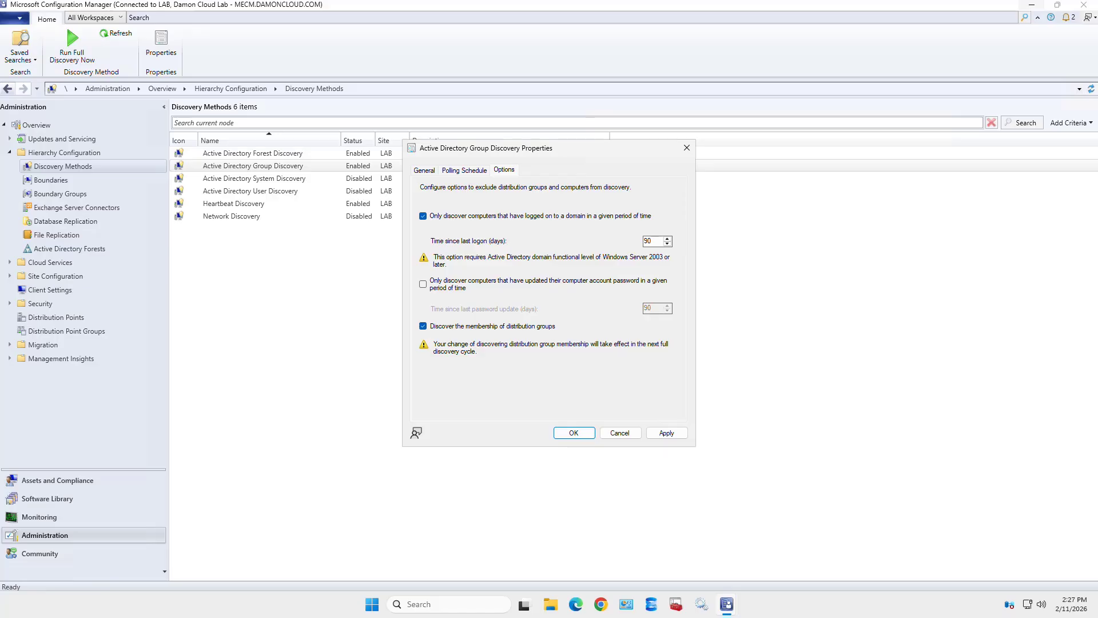
pyautogui.click(667, 432)
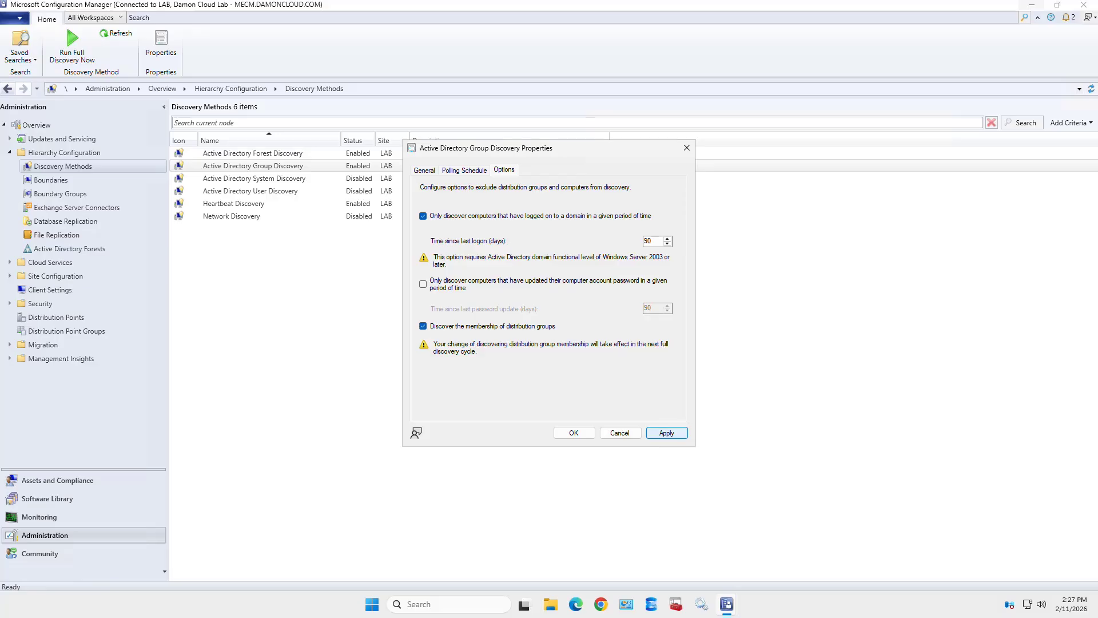
pyautogui.click(666, 433)
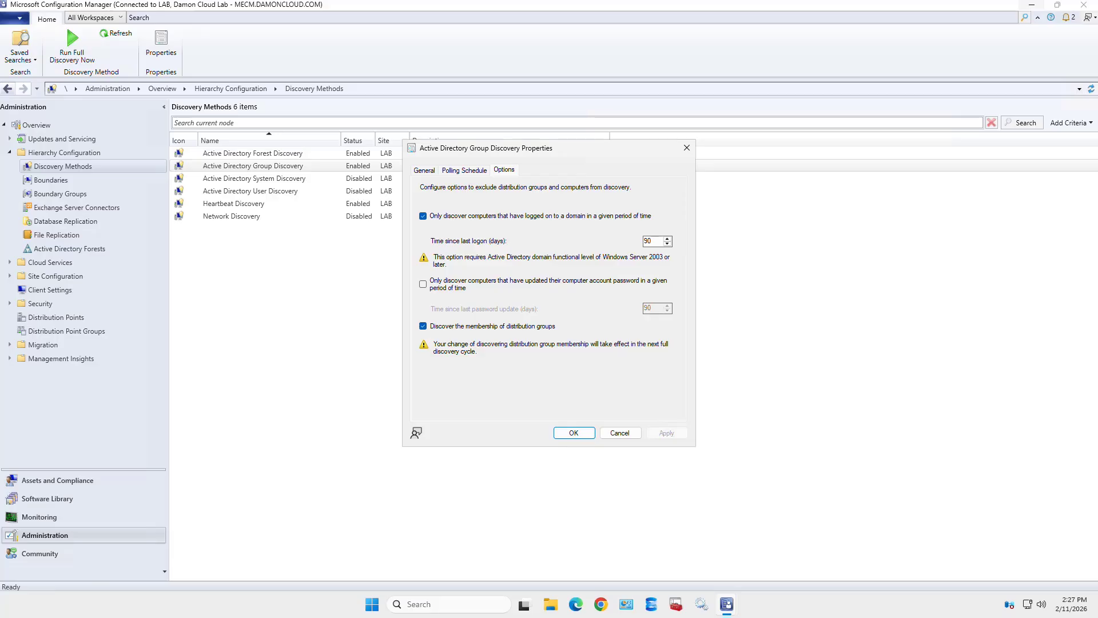
# - Close Group Discovery properties with OK and check its actions menu in the Discovery Methods list
pyautogui.click(573, 432)
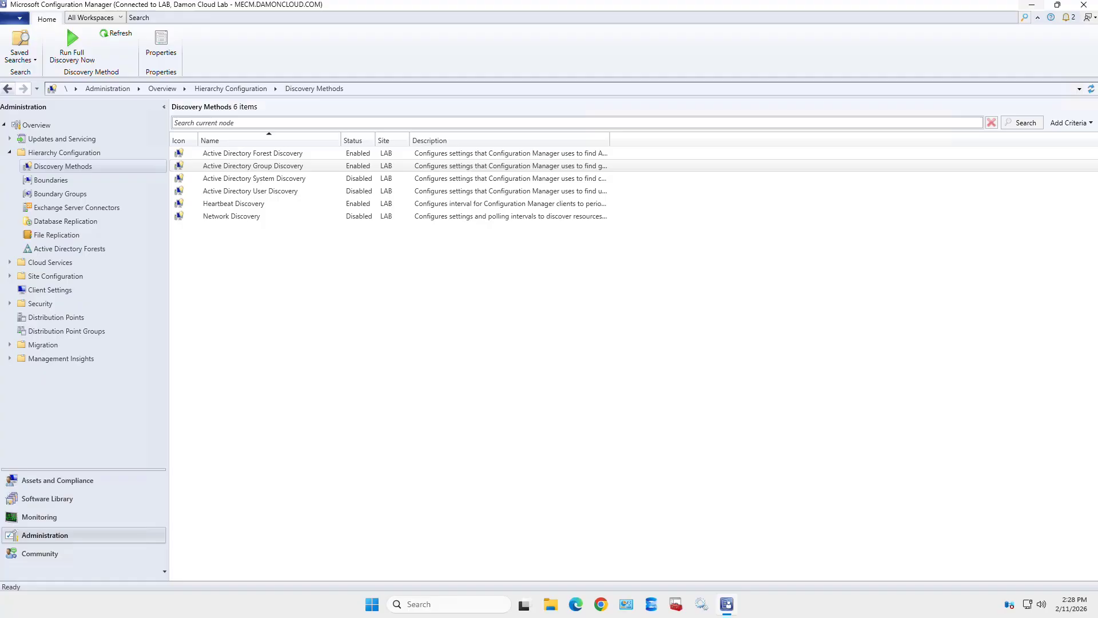
pyautogui.rightClick(338, 166)
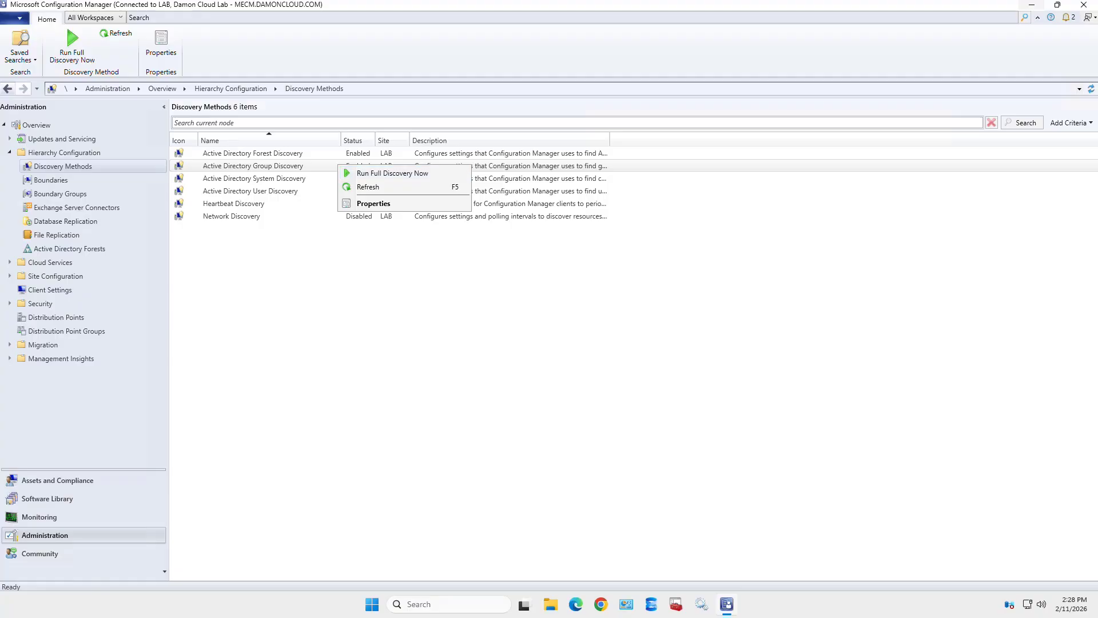
pyautogui.press('Escape')
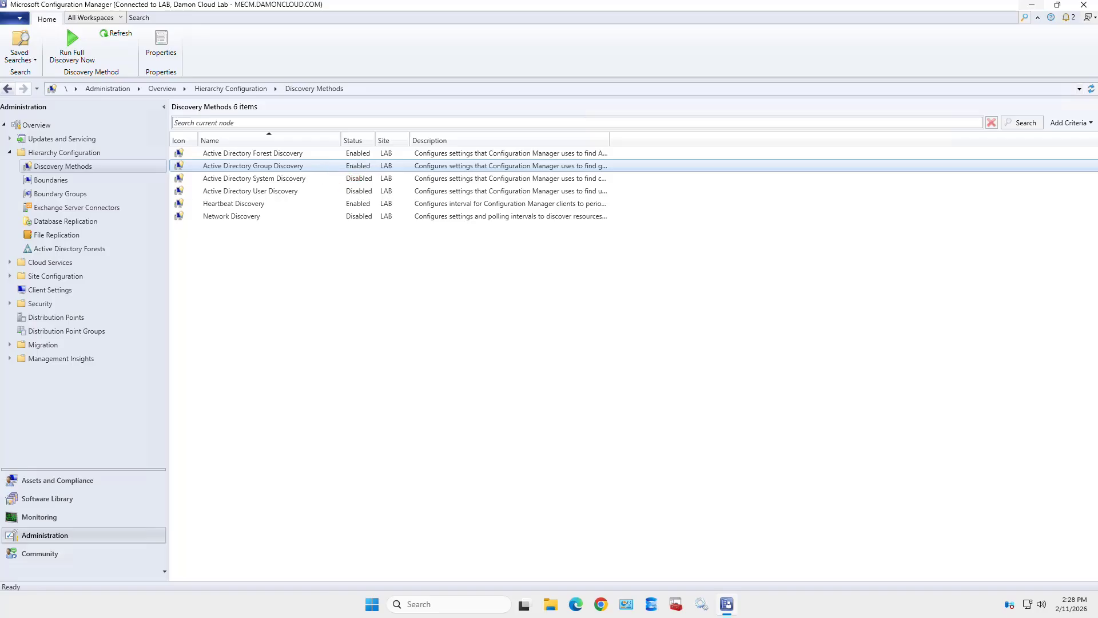
# - Turn on Active Directory System Discovery, apply it, and start a new search container
pyautogui.doubleClick(254, 178)
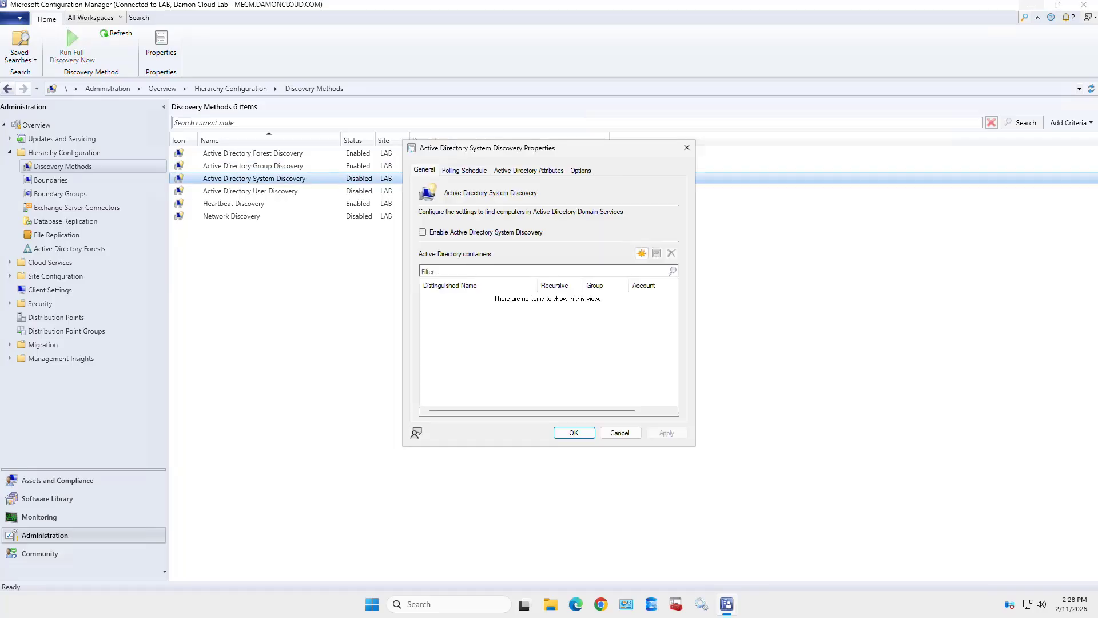
pyautogui.click(423, 232)
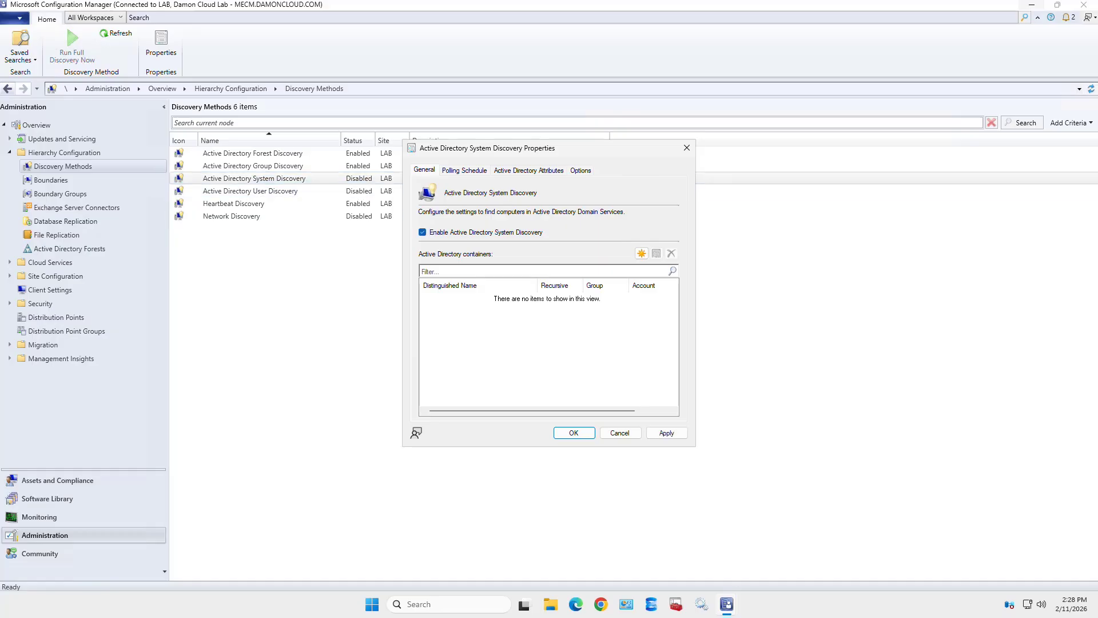
pyautogui.click(666, 432)
pyautogui.click(641, 253)
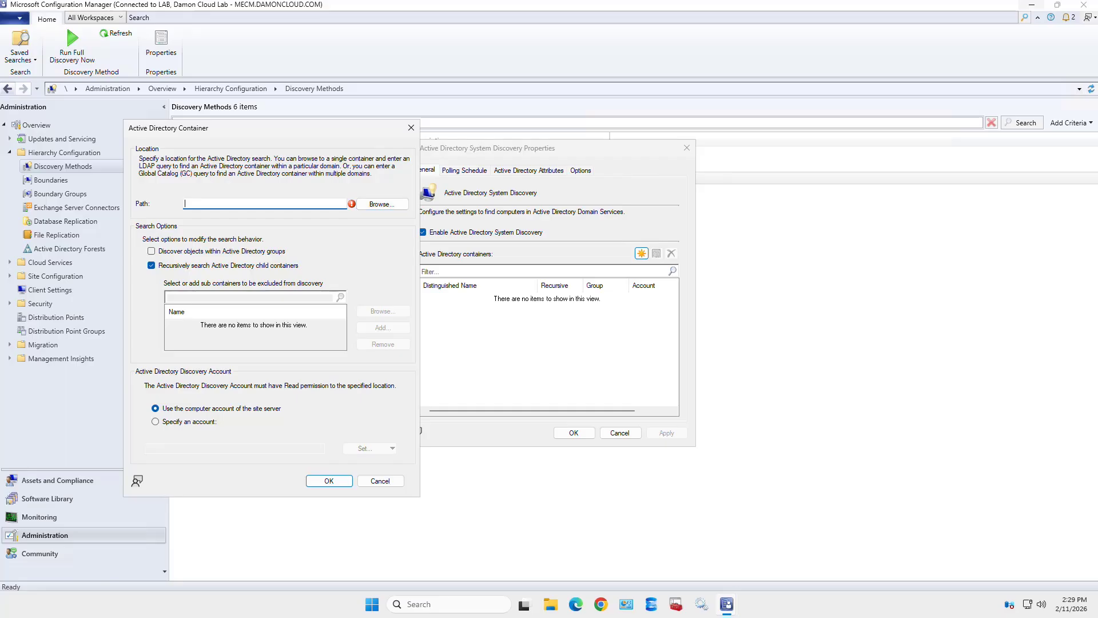
# - Browse to the DAMONCLOUD domain so the container path is LDAP://DC=DAMONCLOUD,DC=COM
pyautogui.click(382, 203)
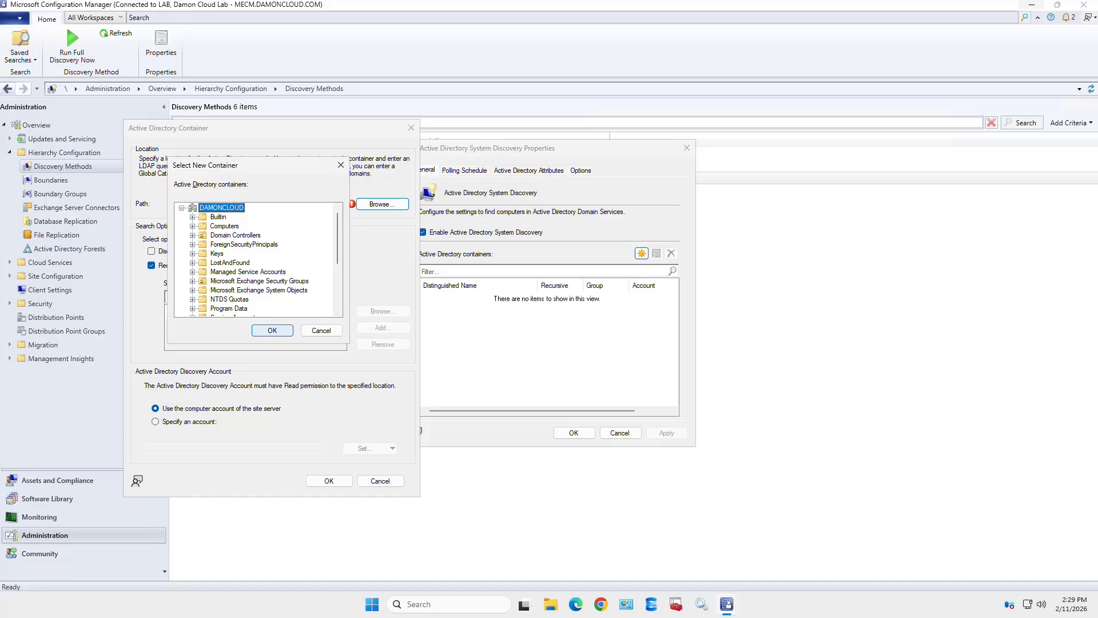
pyautogui.click(272, 330)
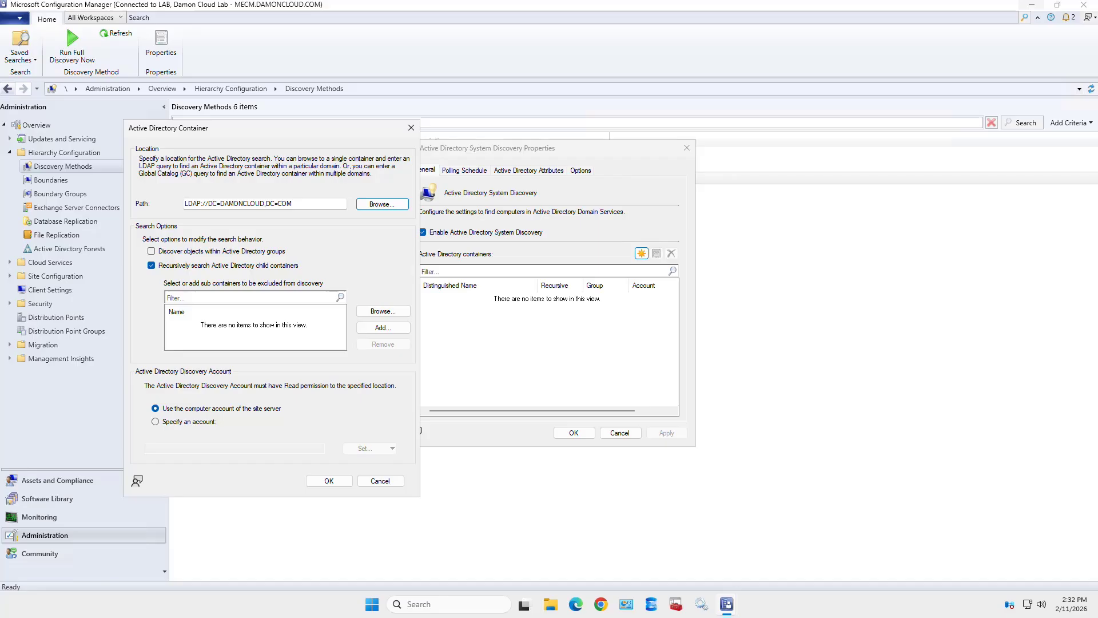
pyautogui.click(329, 481)
# - Include objects within Active Directory groups and confirm the DAMONCLOUD container
pyautogui.click(152, 251)
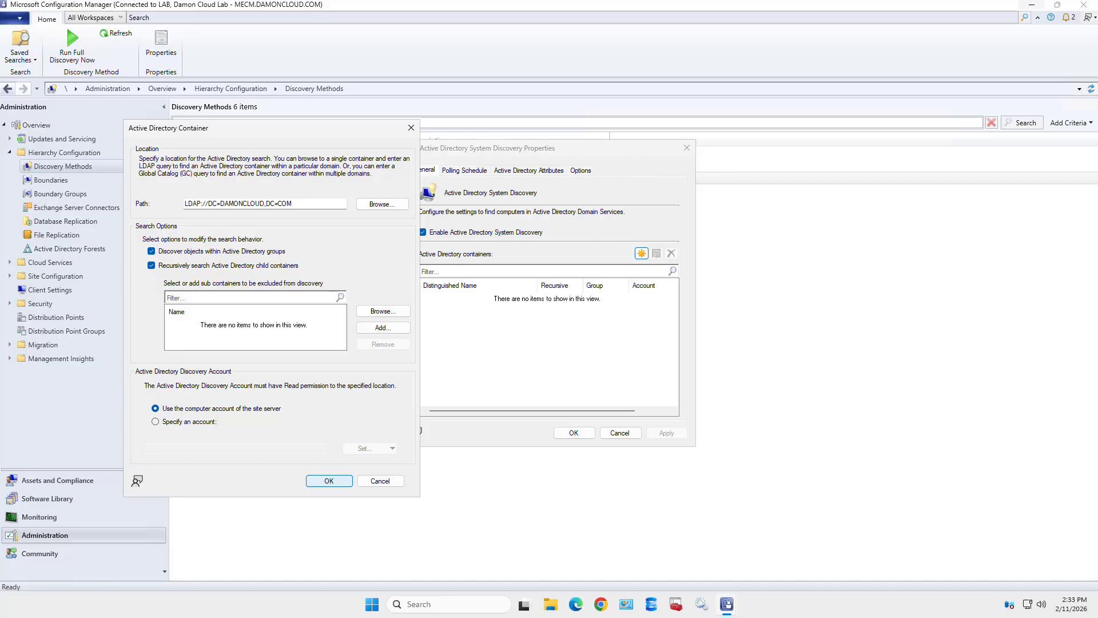
pyautogui.press('Return')
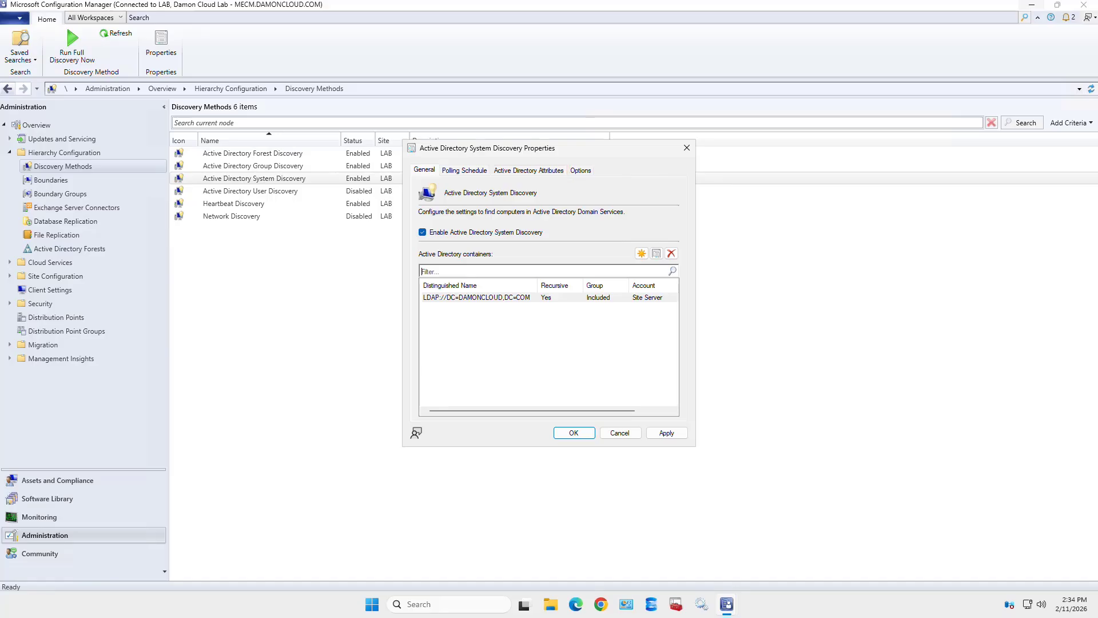
# - Review the default and available Active Directory attributes for System Discovery
pyautogui.click(529, 170)
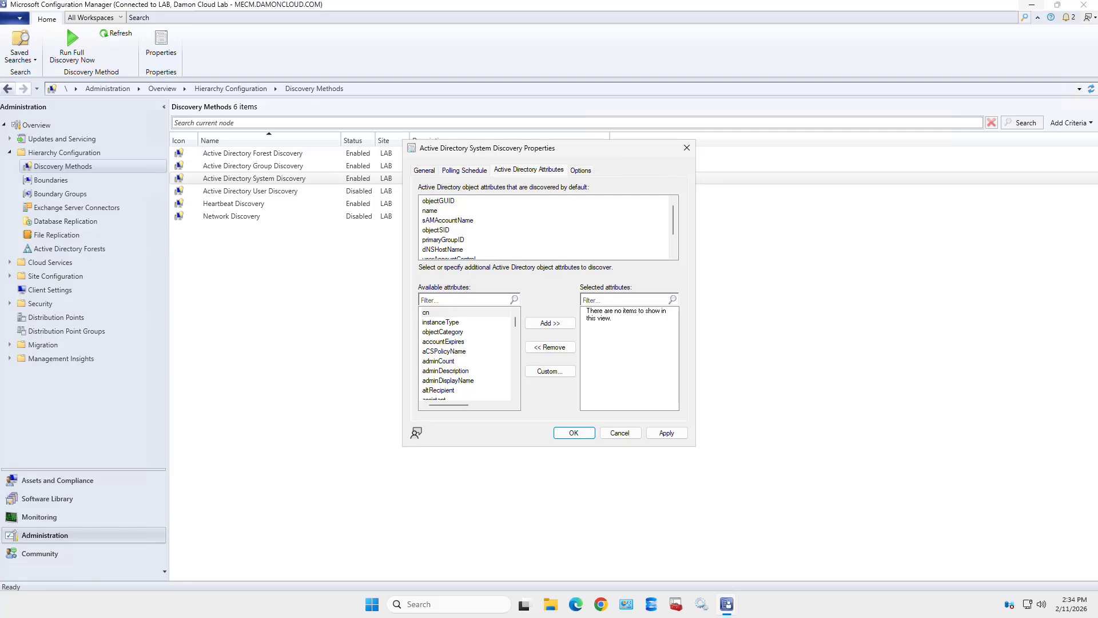
pyautogui.moveTo(673, 220); pyautogui.dragTo(673, 236)
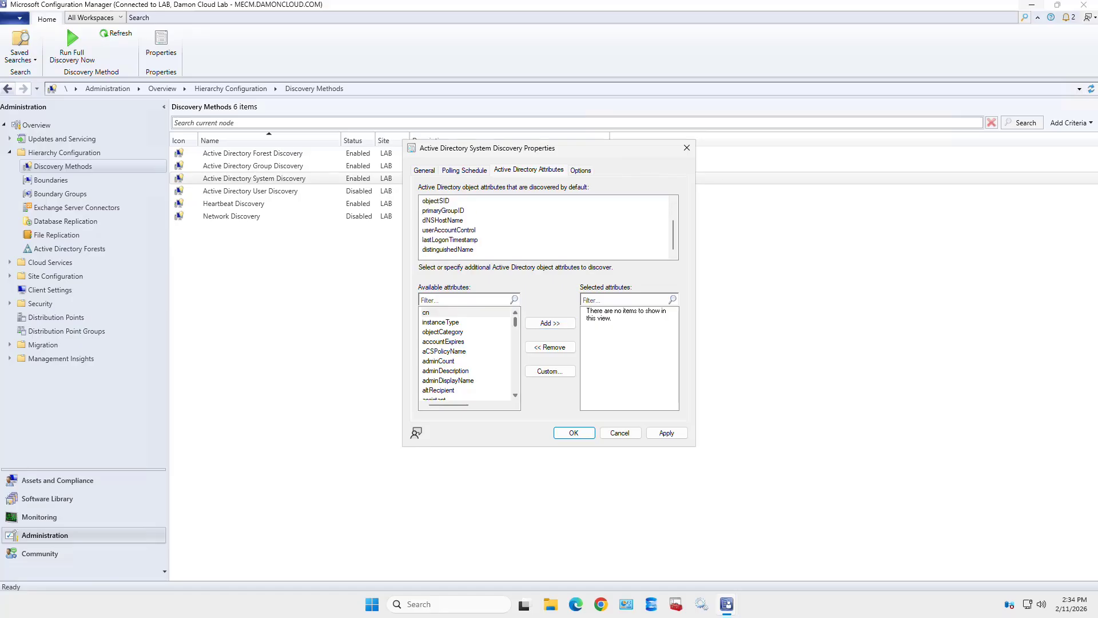
pyautogui.moveTo(515, 322)
pyautogui.mouseDown()
pyautogui.moveTo(515, 386)
pyautogui.moveTo(515, 320)
pyautogui.mouseUp()
# - Restrict System Discovery to computers that logged on to the domain within 90 days, then apply and close
pyautogui.click(581, 171)
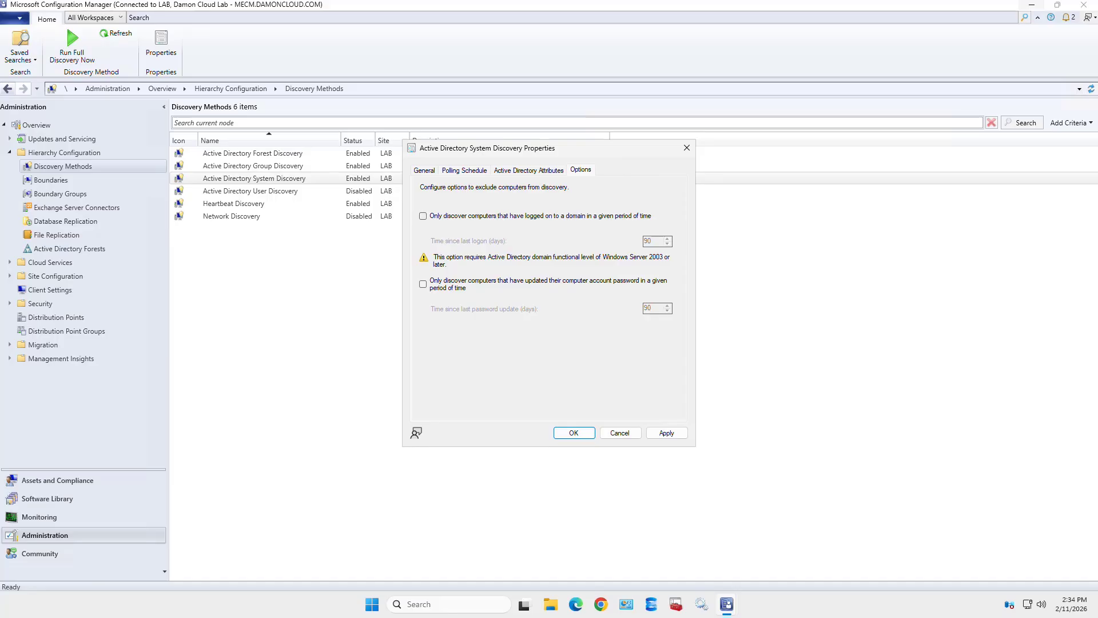
pyautogui.click(424, 216)
pyautogui.click(667, 432)
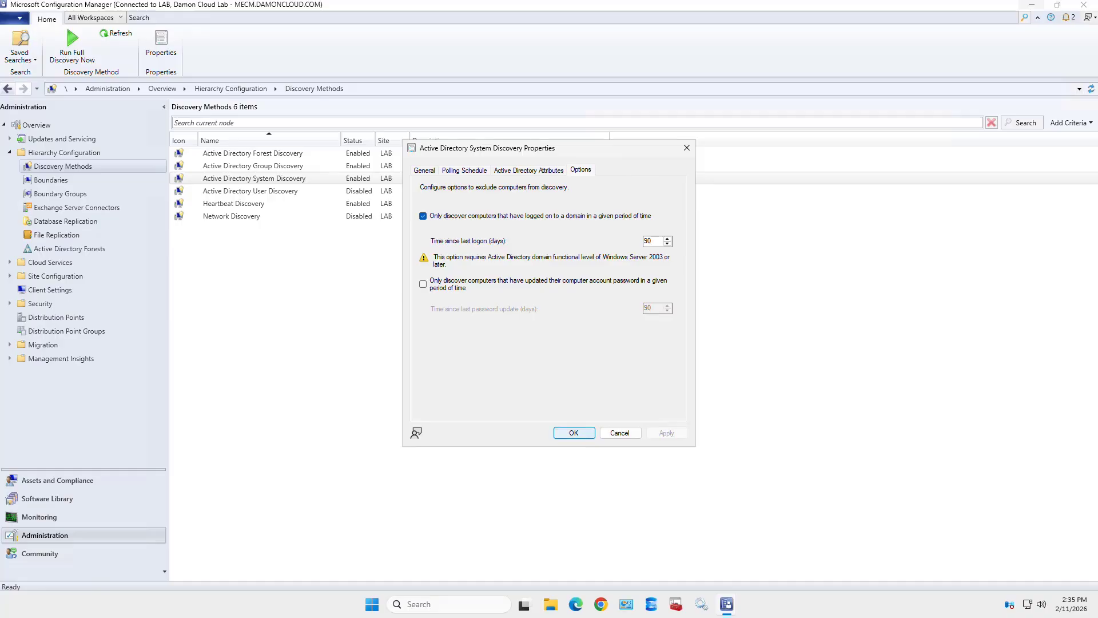
pyautogui.click(574, 432)
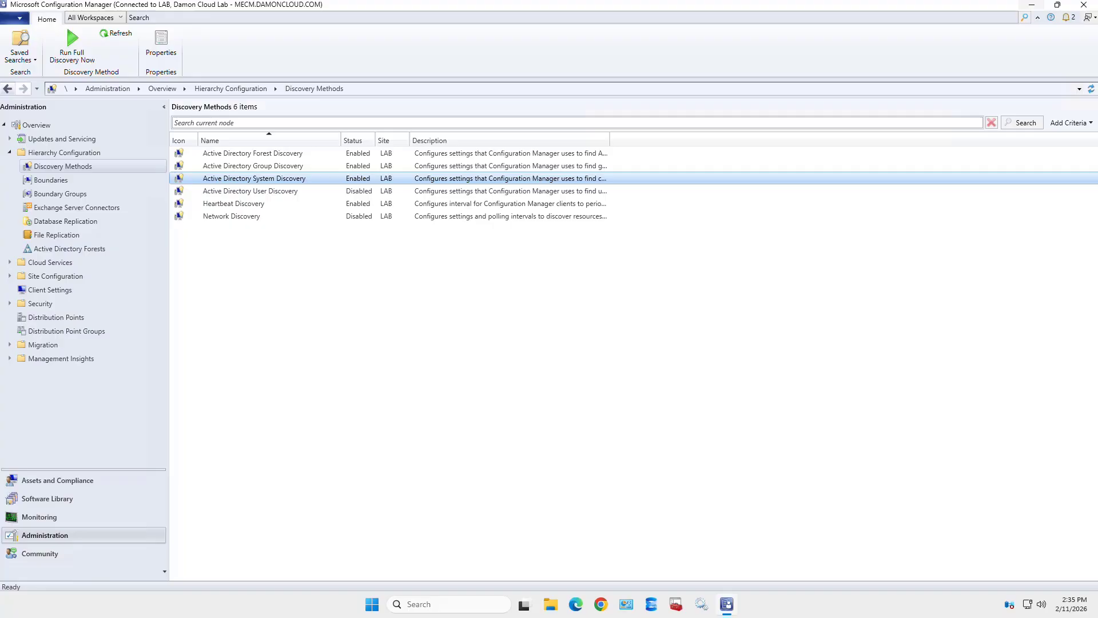
# - Run a full Active Directory System Discovery now, confirming Yes
pyautogui.rightClick(302, 179)
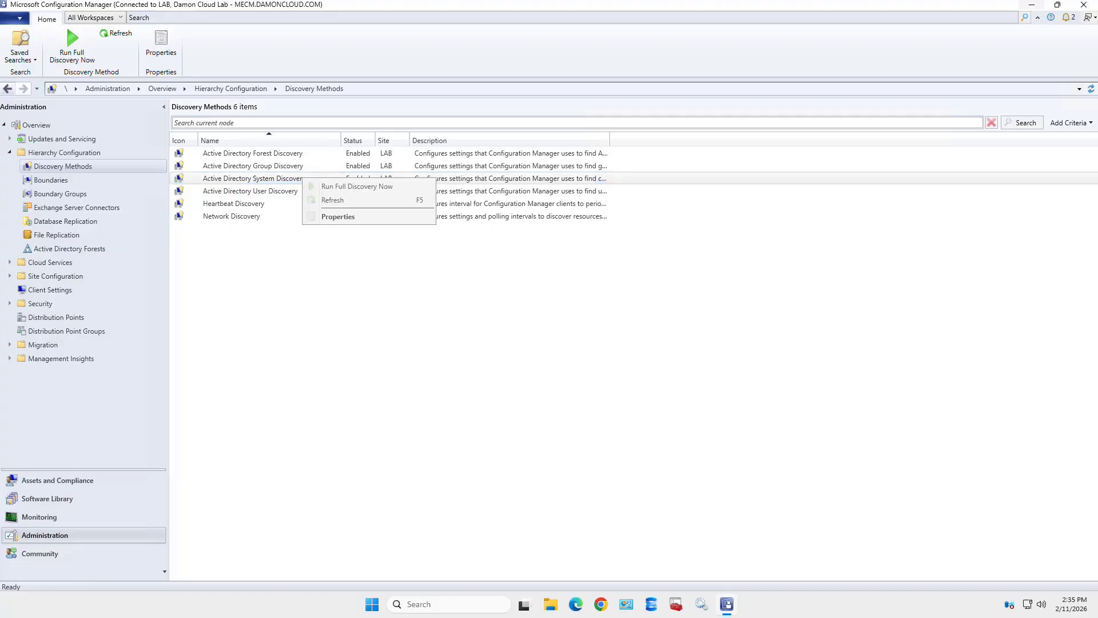
pyautogui.click(356, 187)
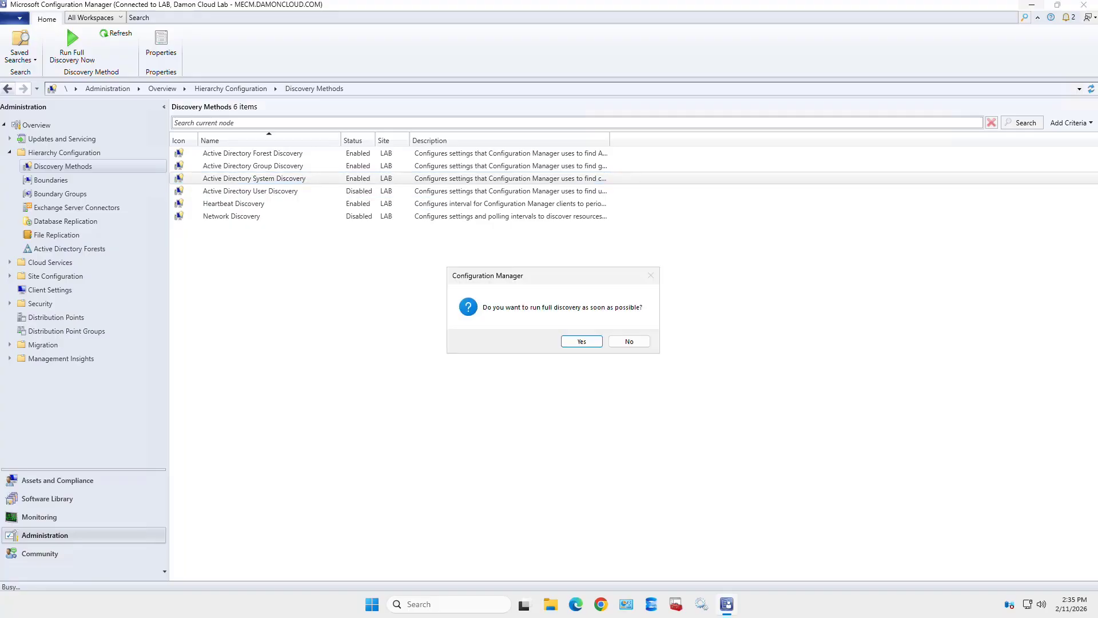
pyautogui.press('Return')
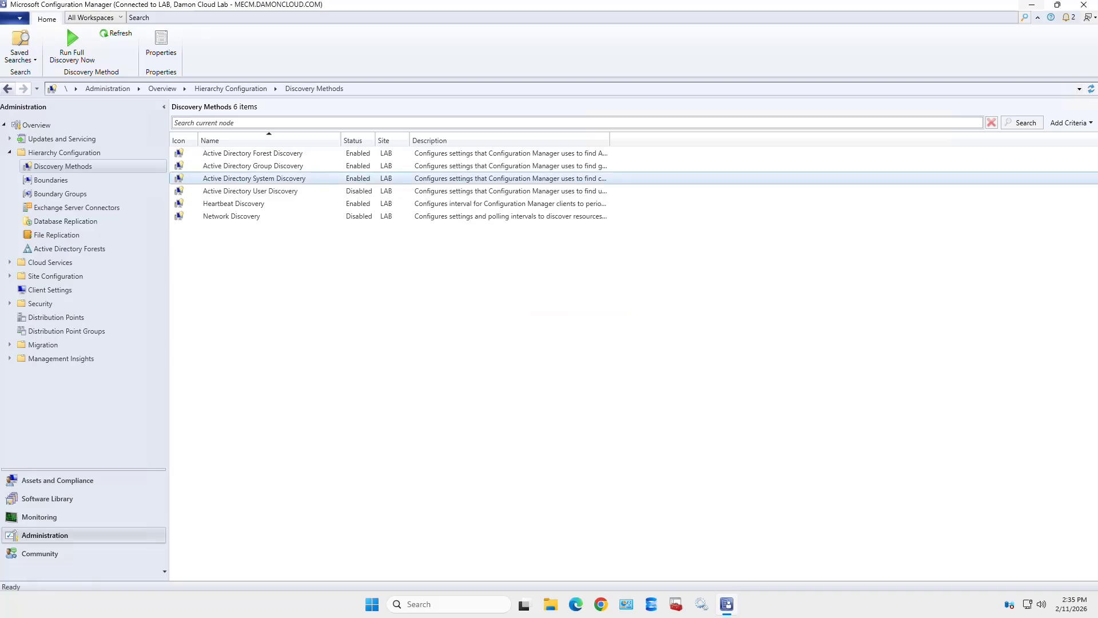
# - Run a full Active Directory Group Discovery now, confirming Yes
pyautogui.click(284, 169)
pyautogui.rightClick(284, 169)
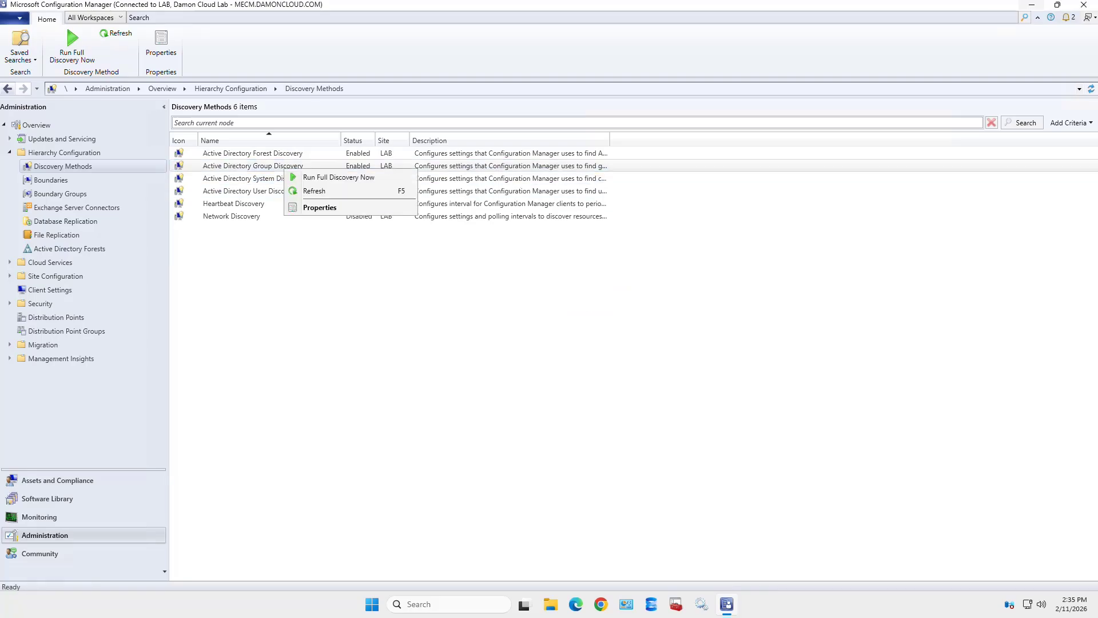
pyautogui.click(343, 177)
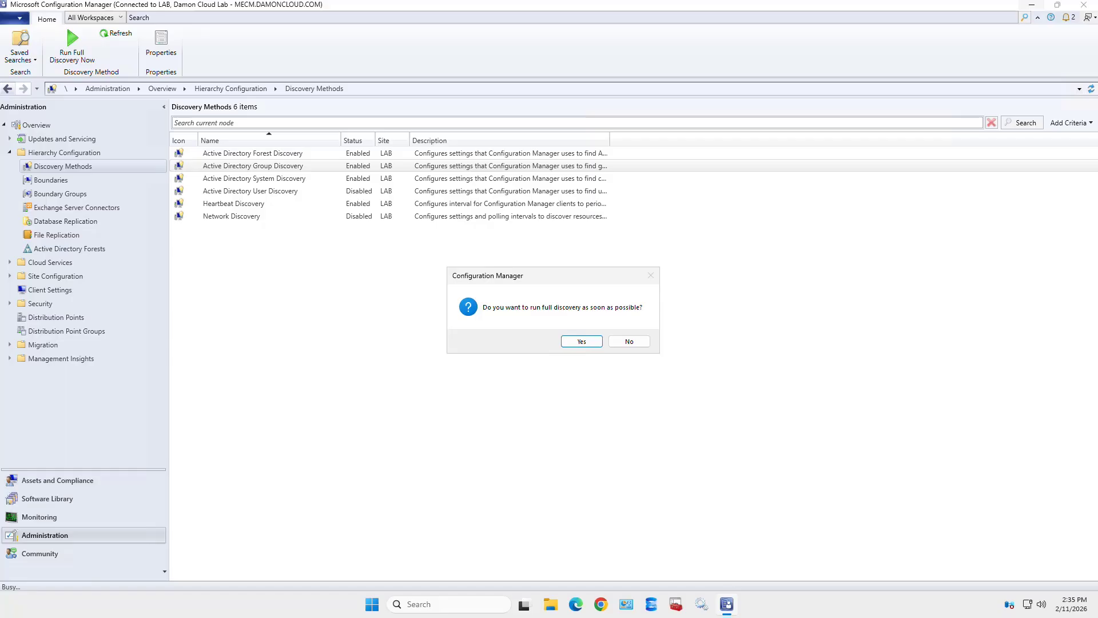
pyautogui.press('Return')
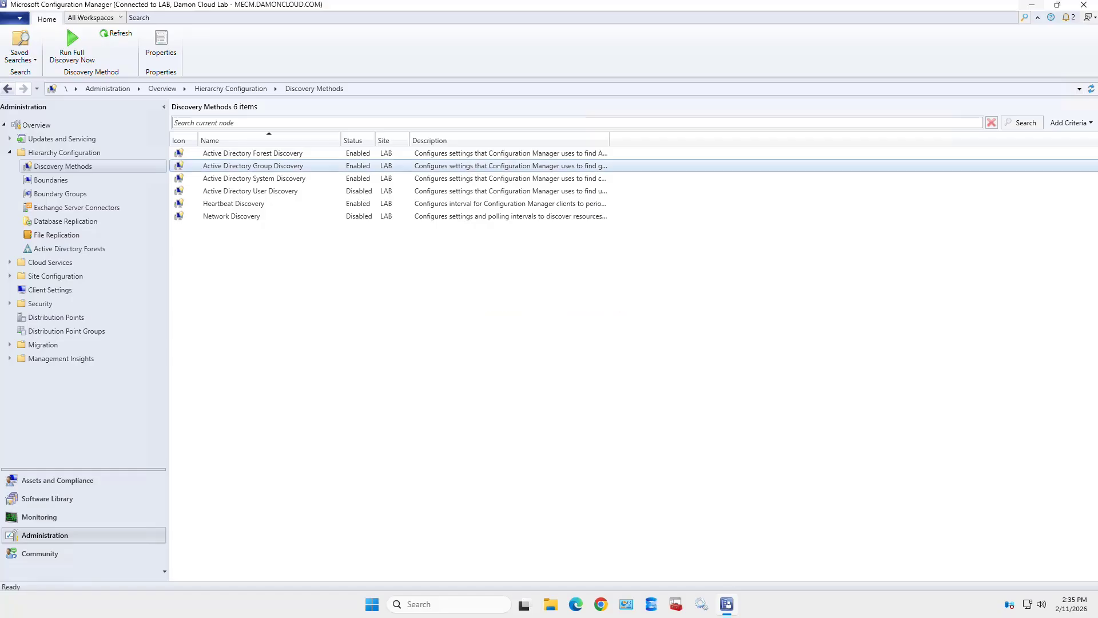
pyautogui.click(271, 191)
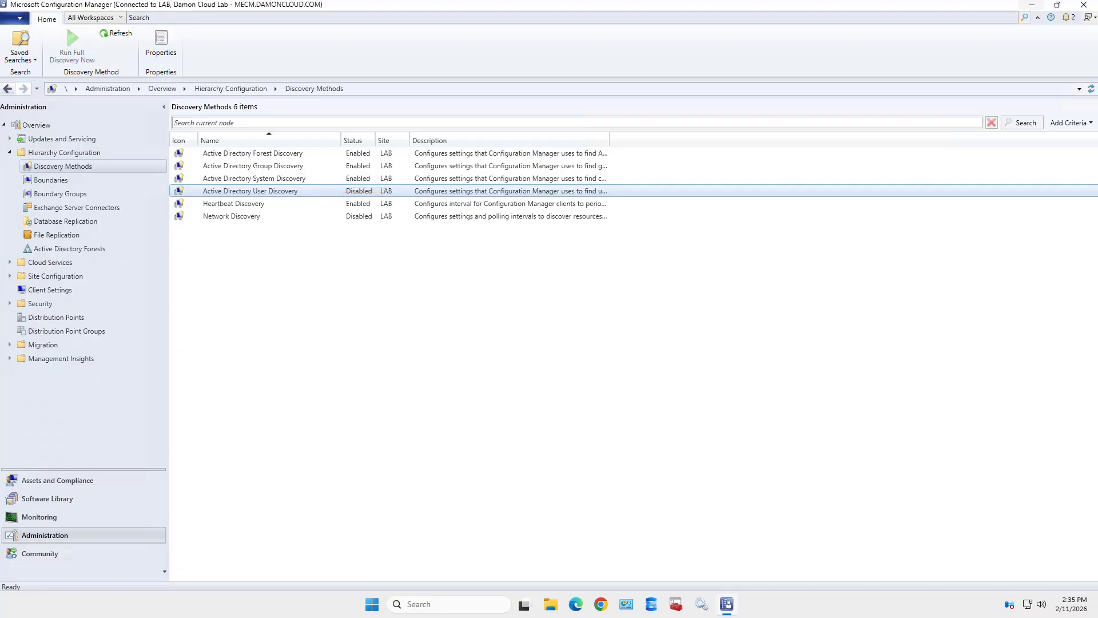
# - Enable Active Directory User Discovery and apply the change
pyautogui.doubleClick(250, 191)
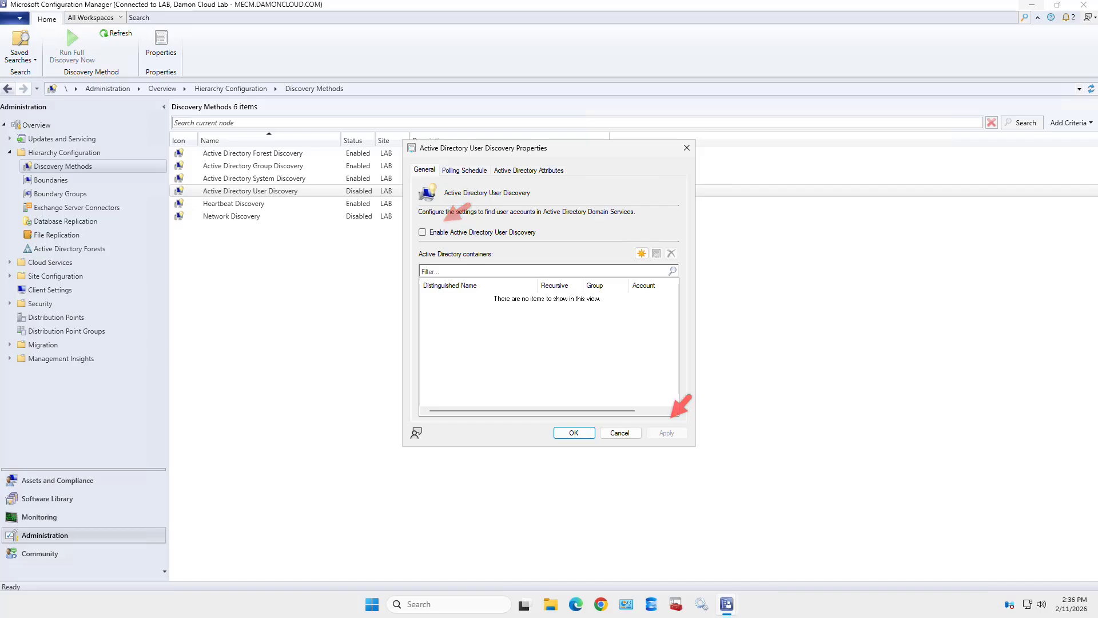
pyautogui.click(423, 232)
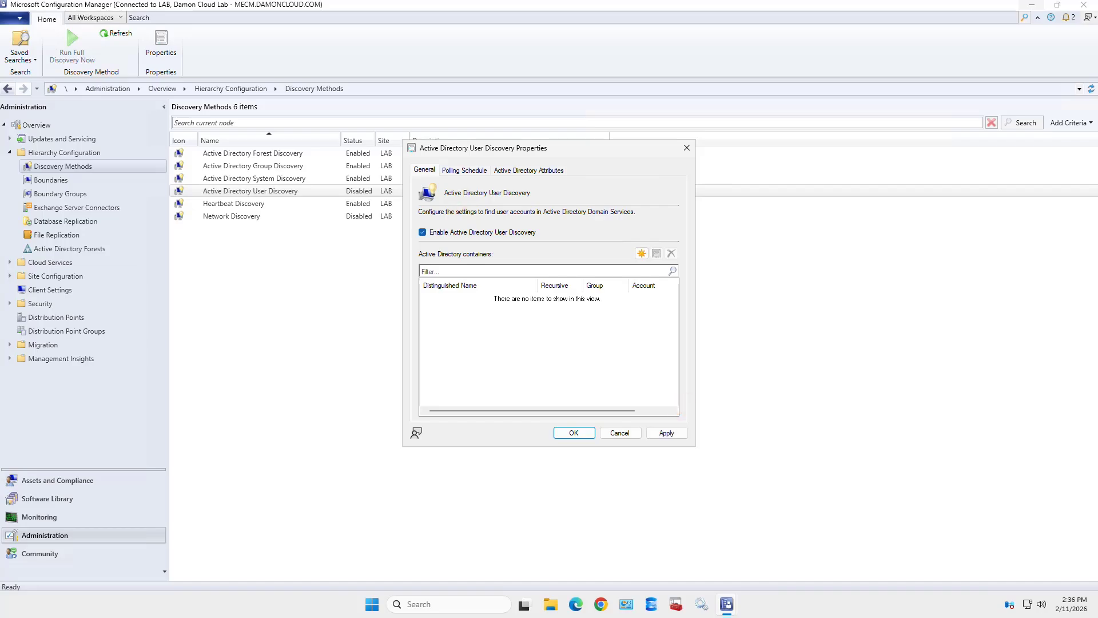
pyautogui.click(667, 432)
# - Add the DAMONCLOUD domain root as a User Discovery container including group objects
pyautogui.click(642, 253)
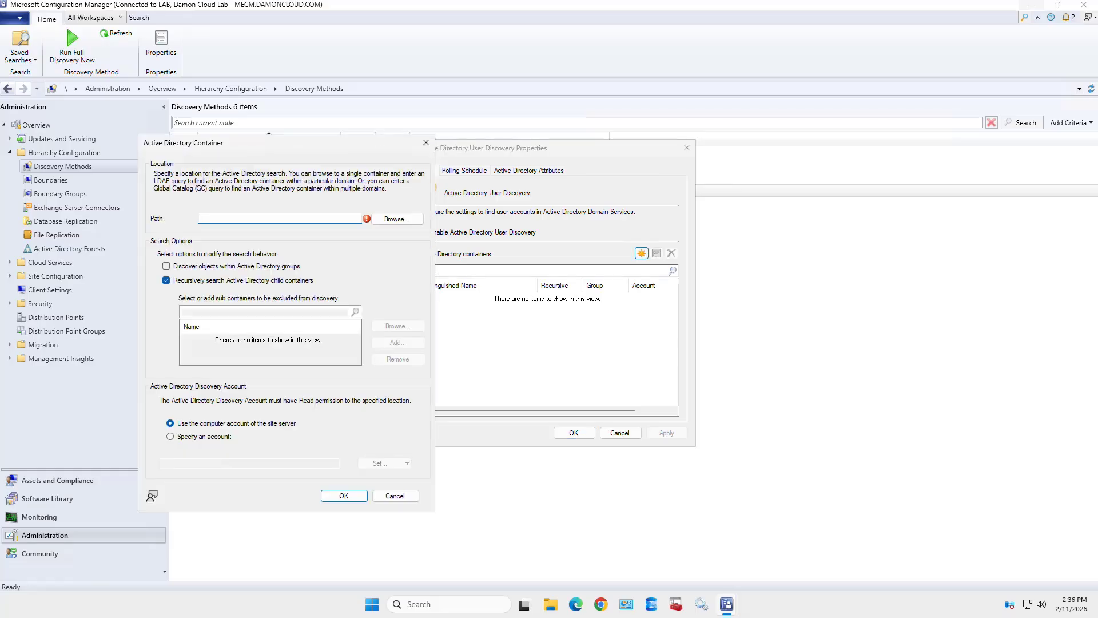
pyautogui.click(397, 219)
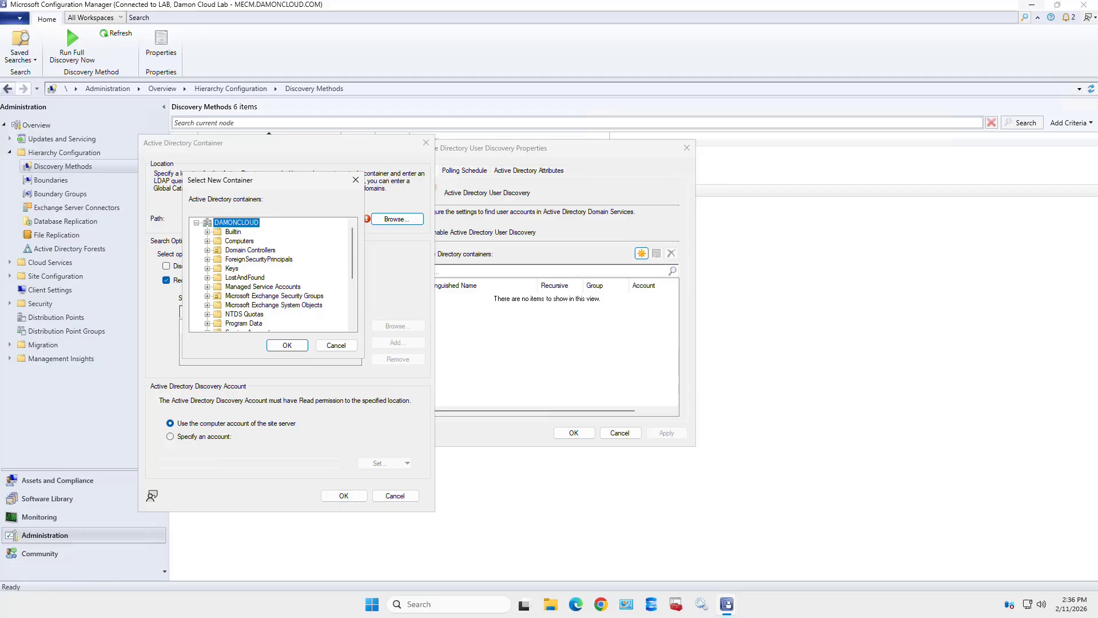
pyautogui.click(288, 345)
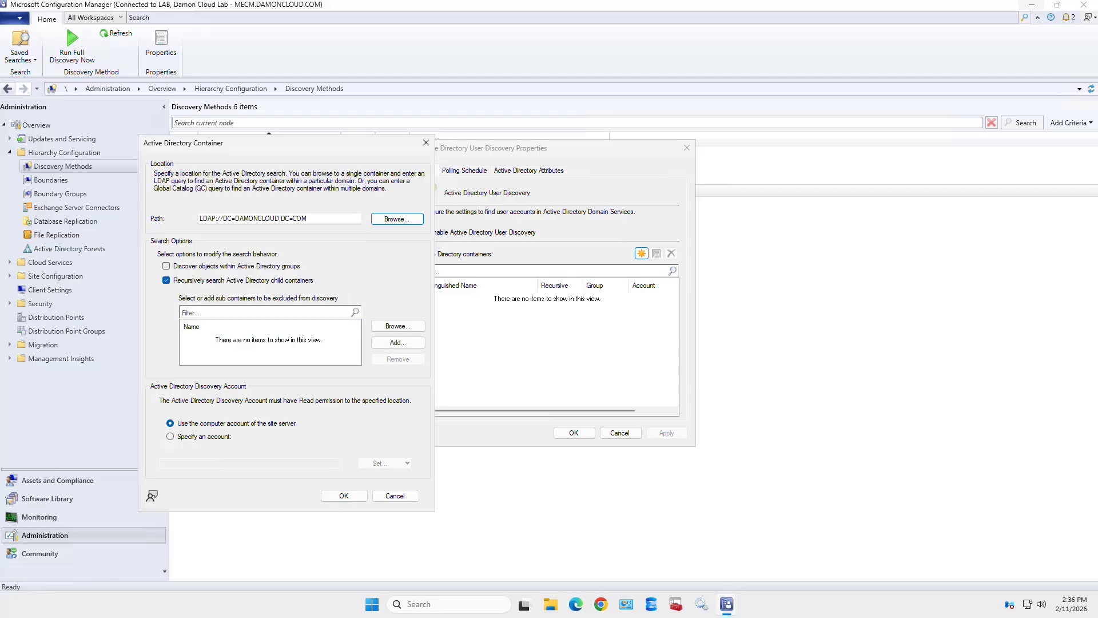
pyautogui.click(166, 266)
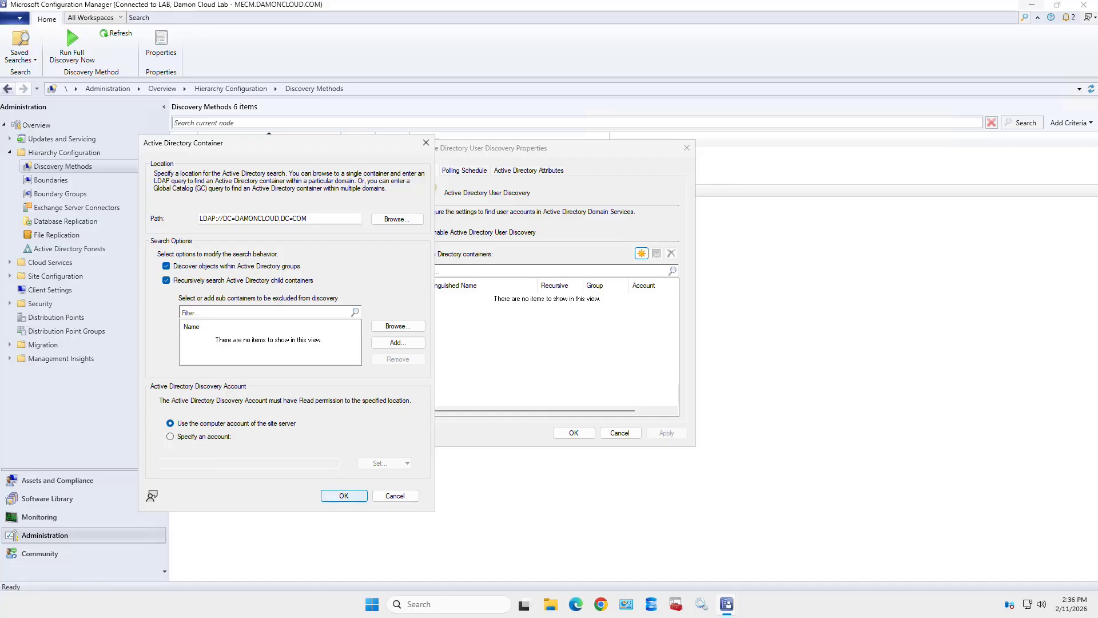
pyautogui.click(343, 496)
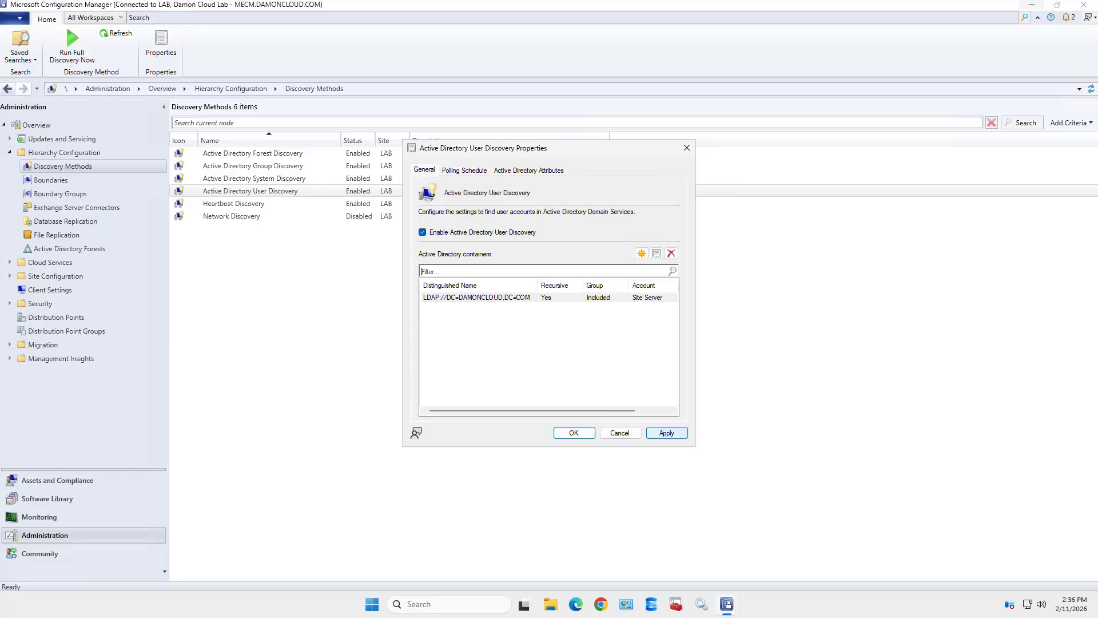
# - Apply the container settings, review the Polling Schedule and Attributes tabs, then close with OK
pyautogui.click(666, 432)
pyautogui.click(465, 171)
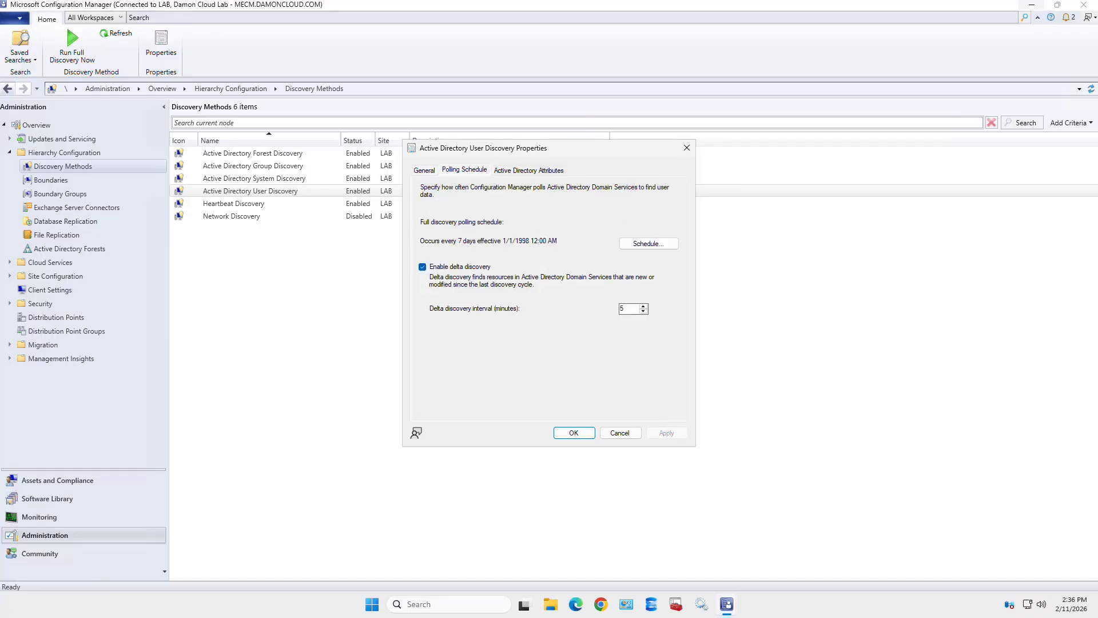
pyautogui.click(528, 170)
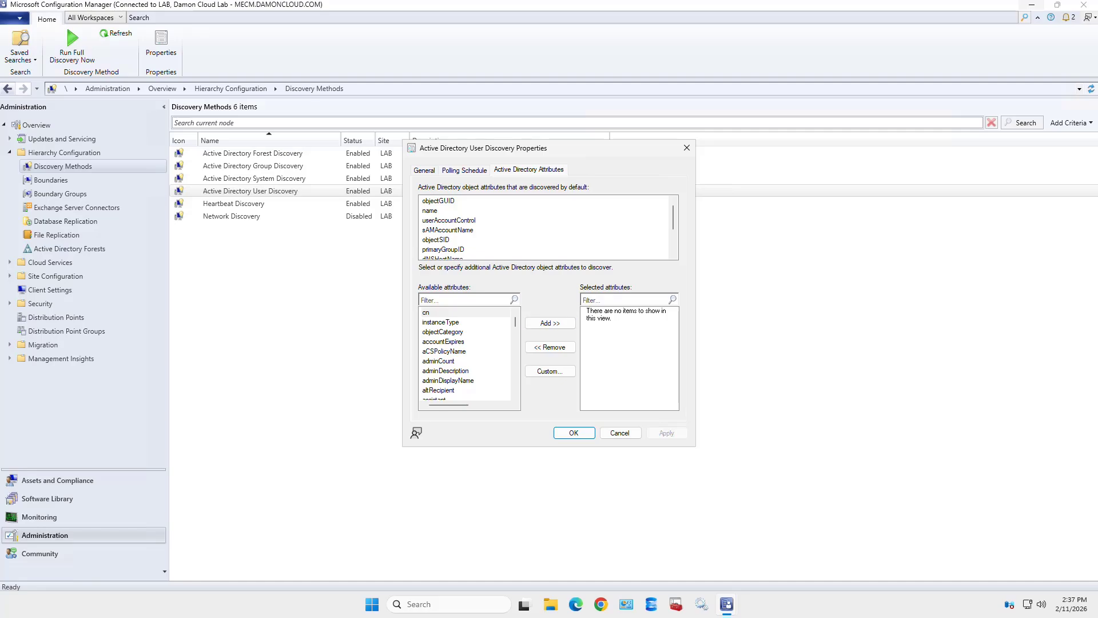
pyautogui.click(574, 433)
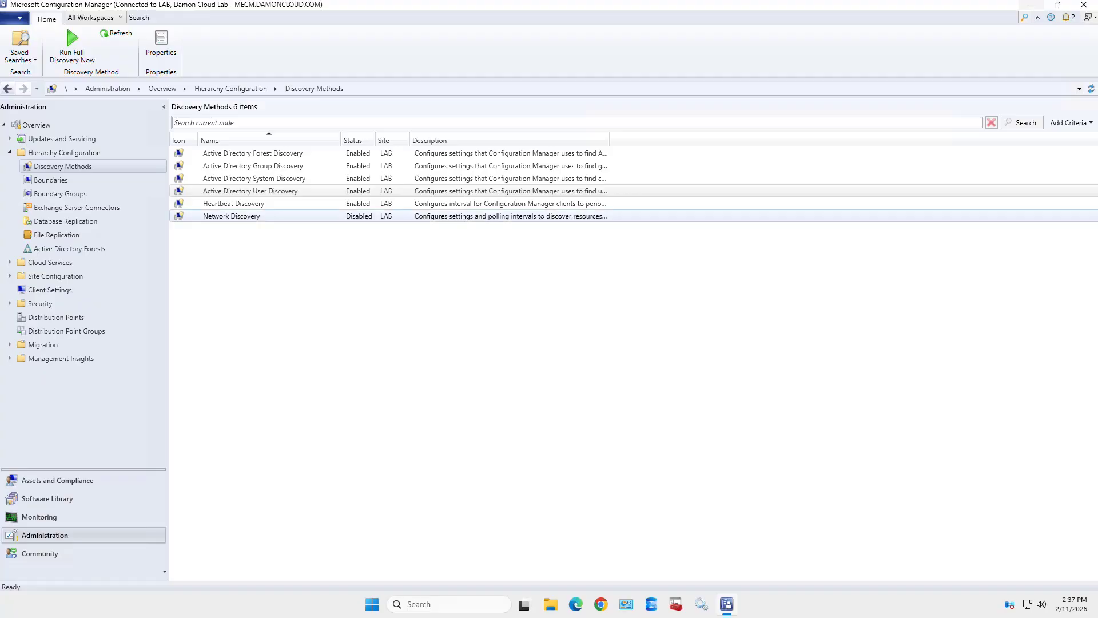
# - Run a full Active Directory User Discovery now, confirming Yes
pyautogui.rightClick(277, 192)
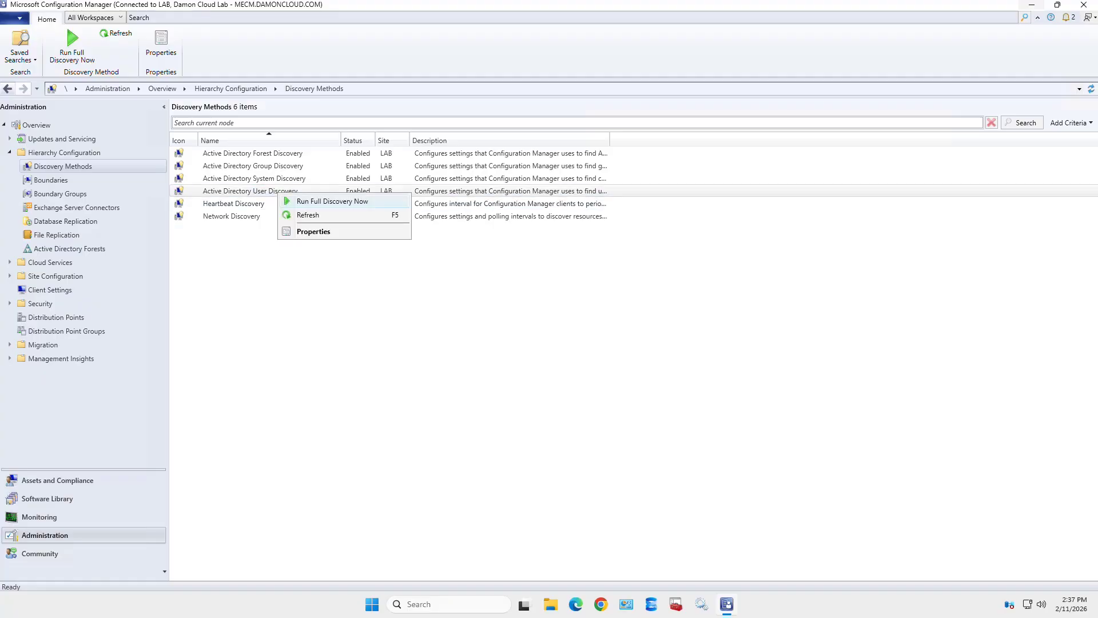
pyautogui.click(331, 201)
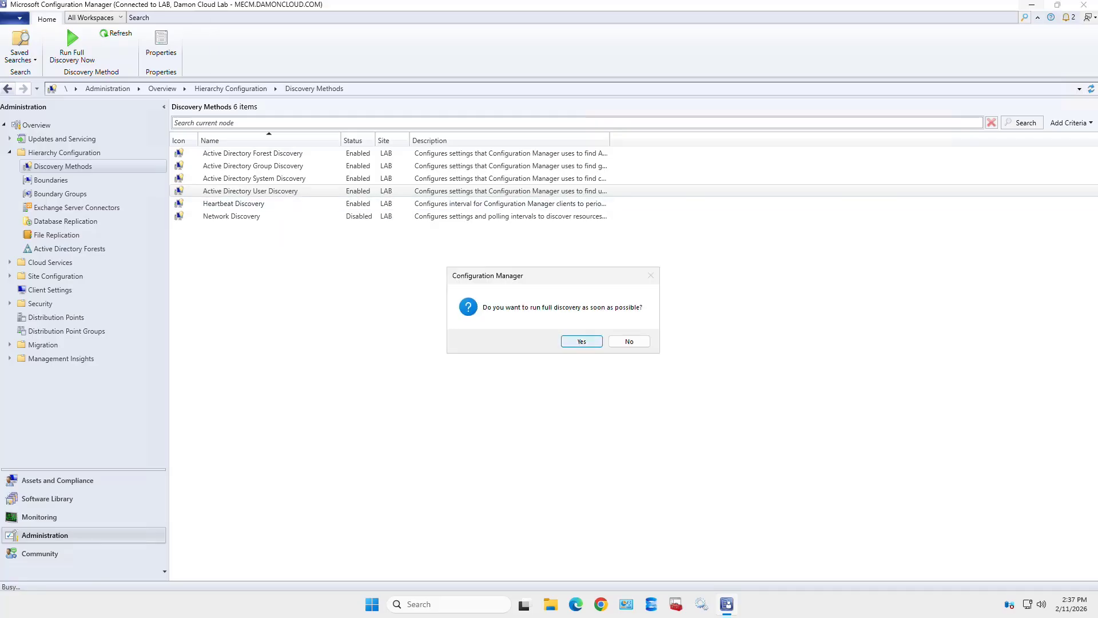
pyautogui.press('Return')
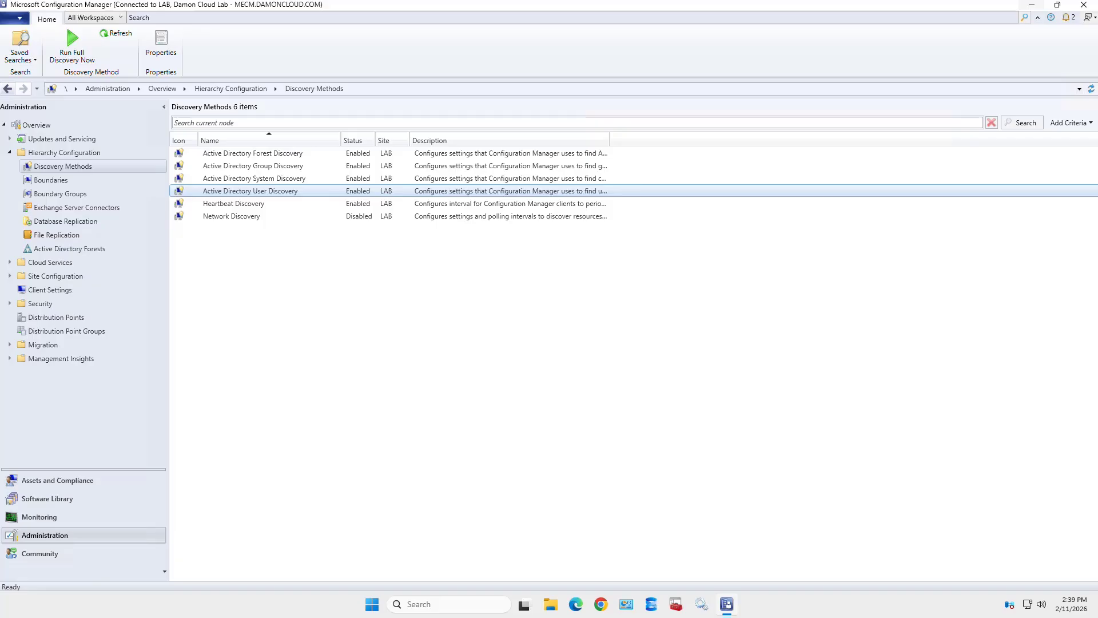
# - Trigger a second full User Discovery run and confirm it
pyautogui.rightClick(318, 190)
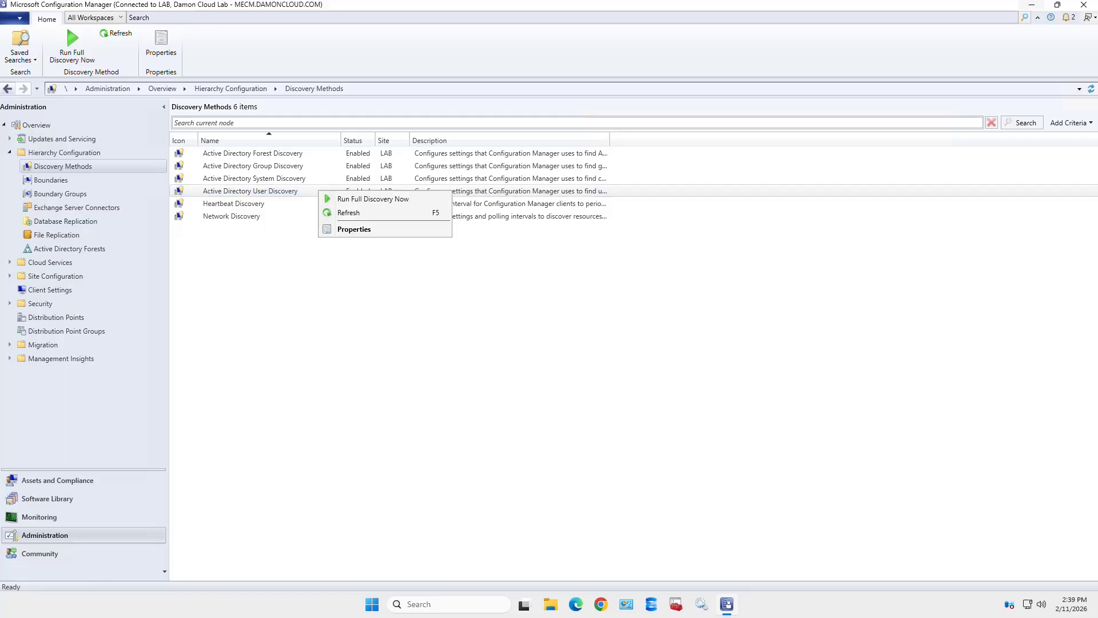
pyautogui.click(373, 198)
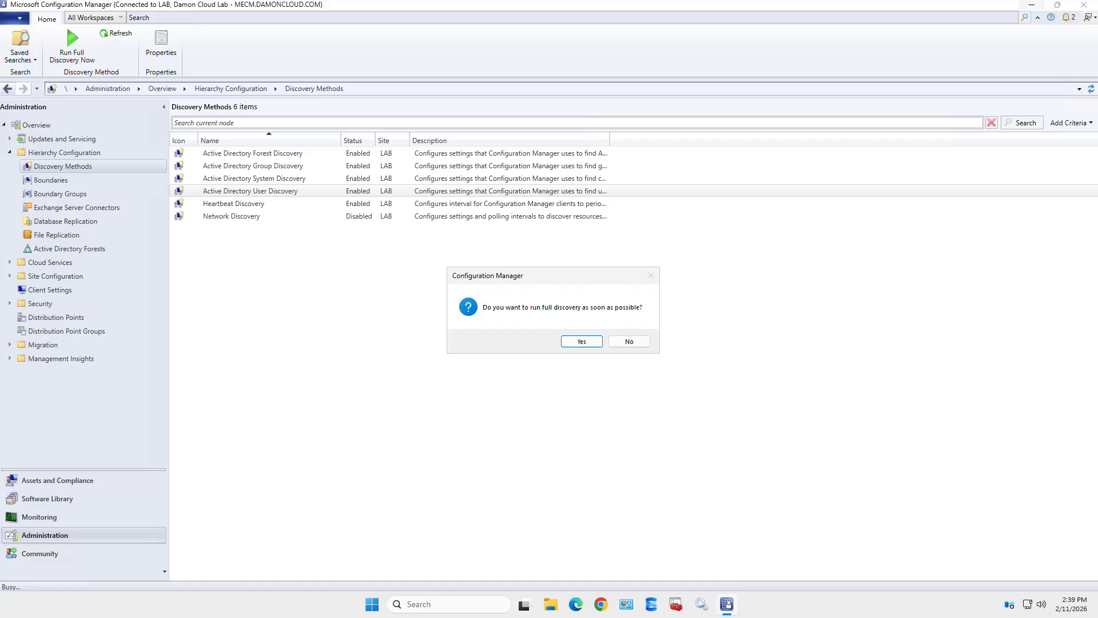
pyautogui.press('Return')
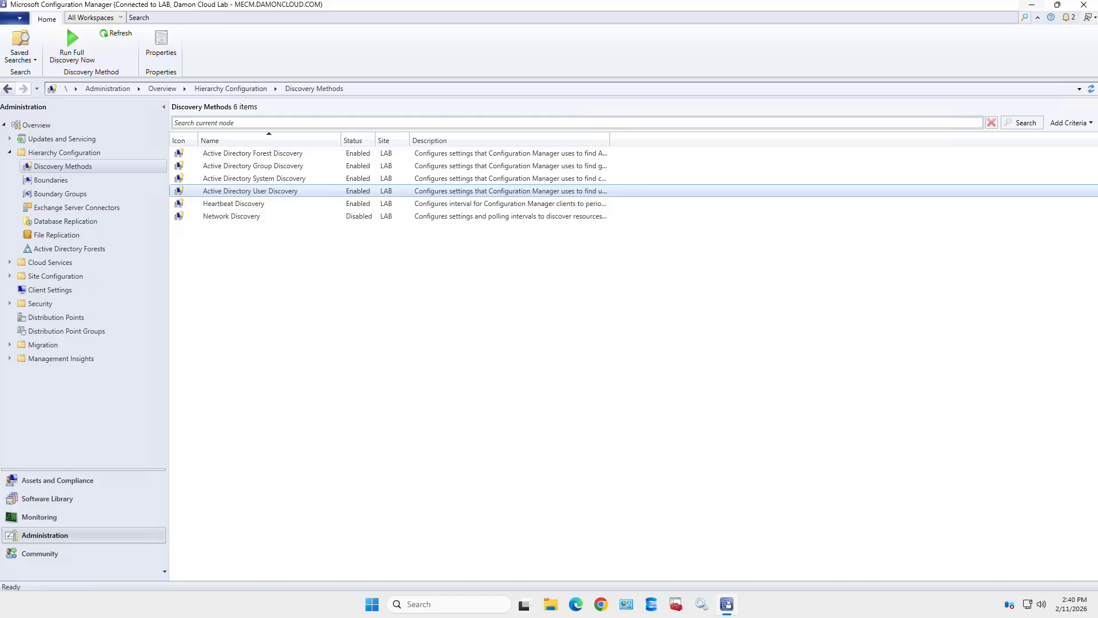
pyautogui.click(233, 204)
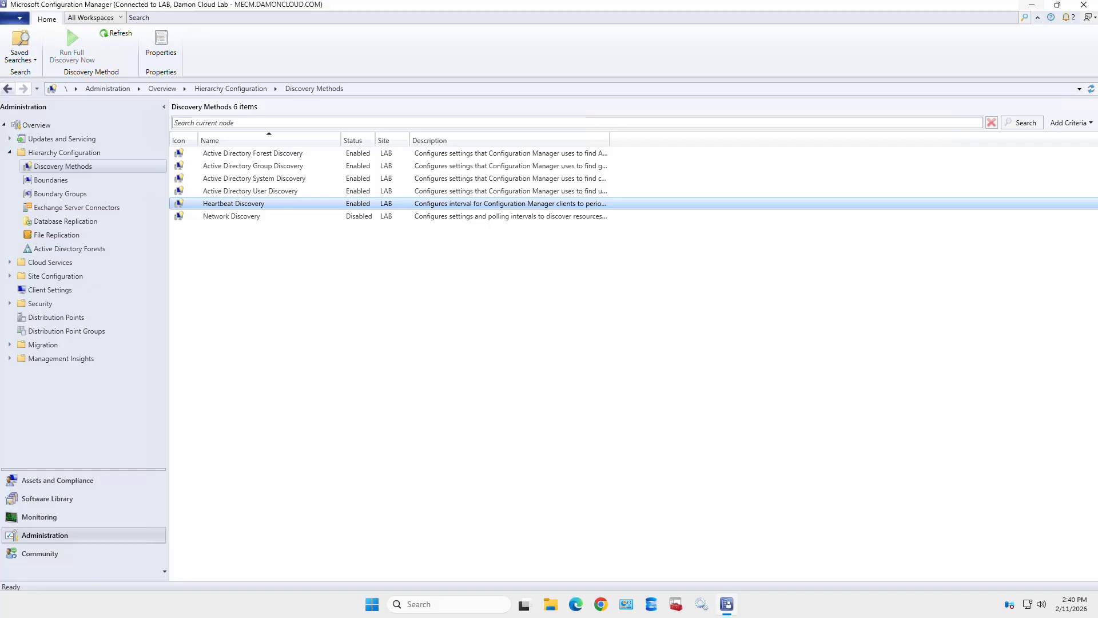
pyautogui.doubleClick(233, 203)
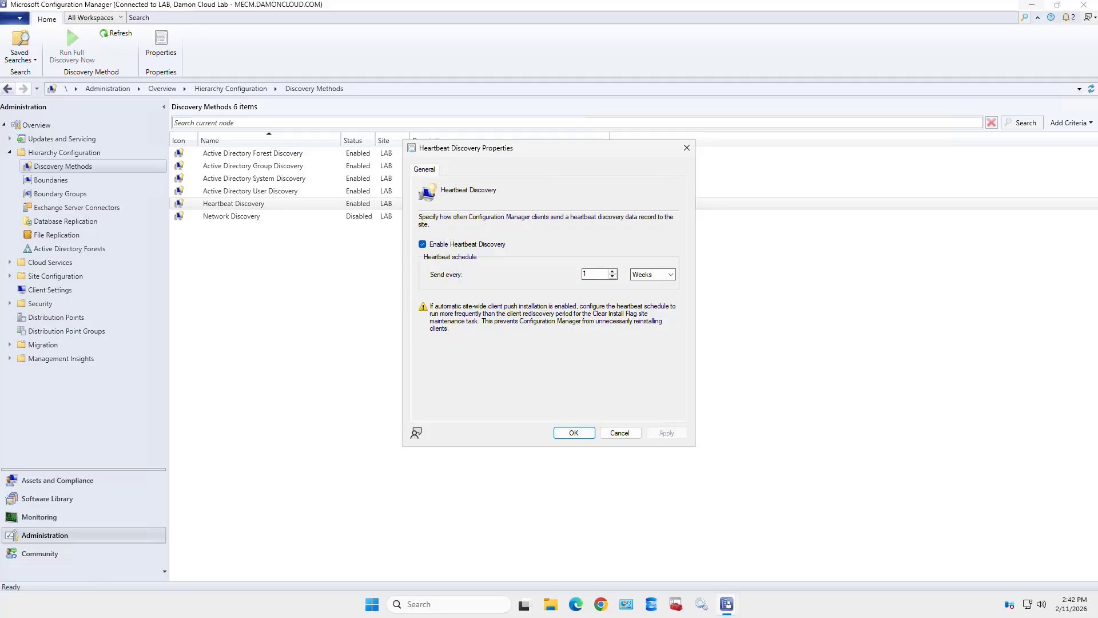
pyautogui.press('Escape')
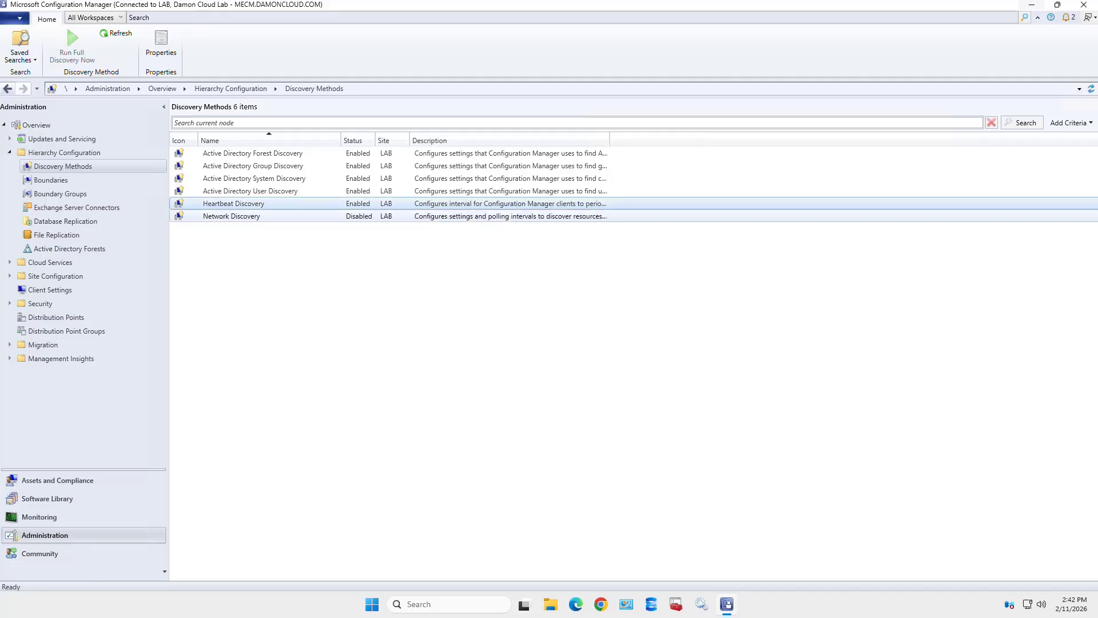
# - Open Network Discovery from the Discovery Methods list to view its properties
pyautogui.click(232, 216)
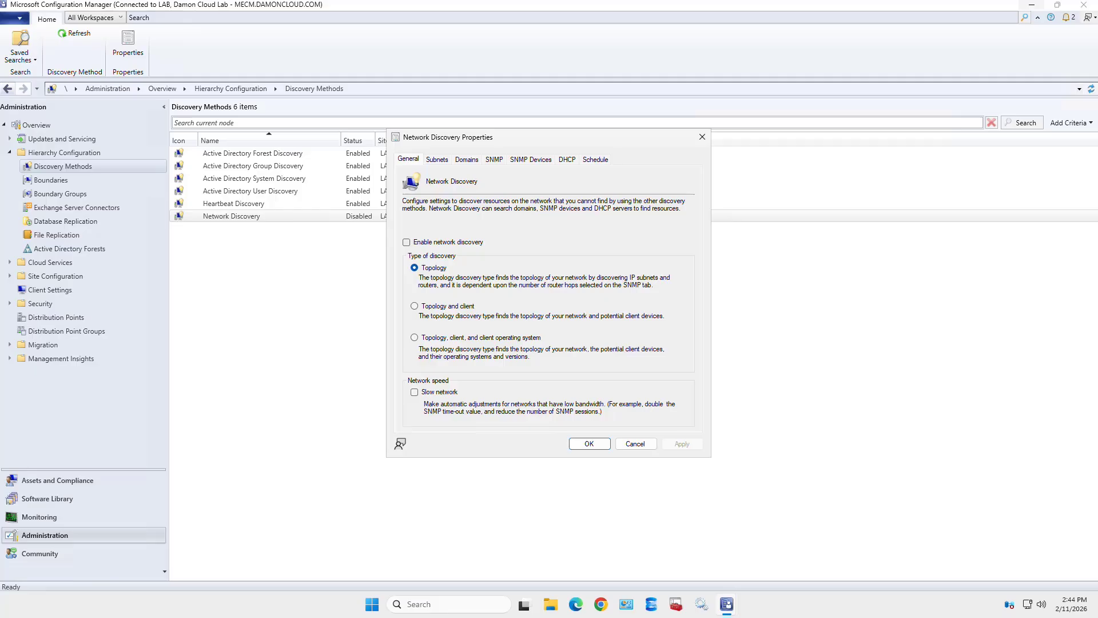
# - Tick Enable network discovery, review the Subnets, Domains, SNMP, SNMP Devices and DHCP pages, then cancel
pyautogui.click(407, 242)
pyautogui.click(437, 159)
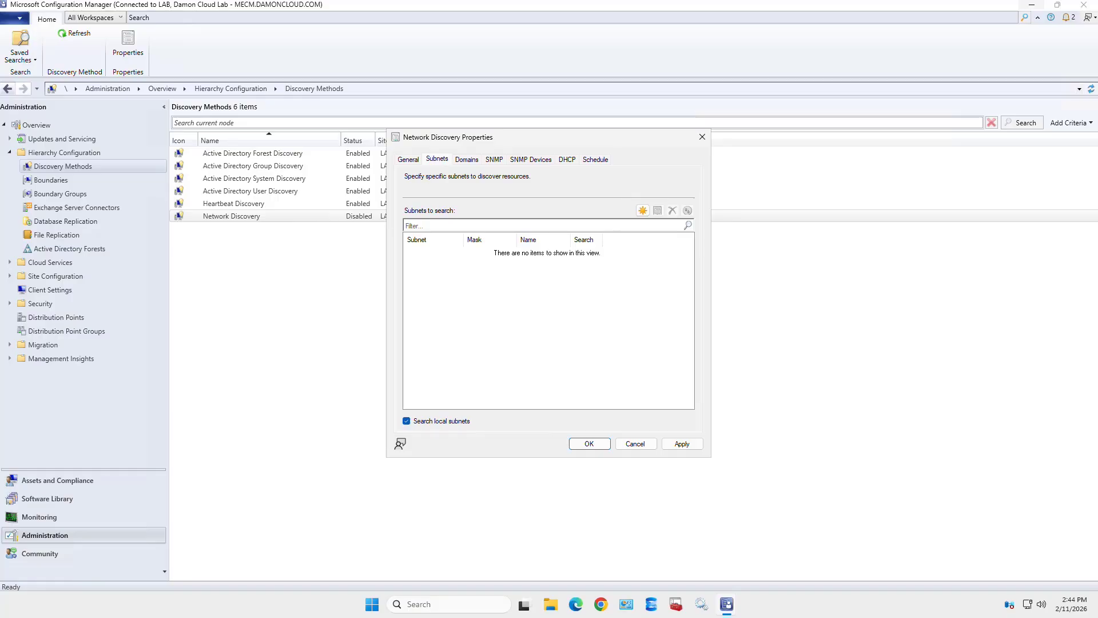
pyautogui.click(467, 160)
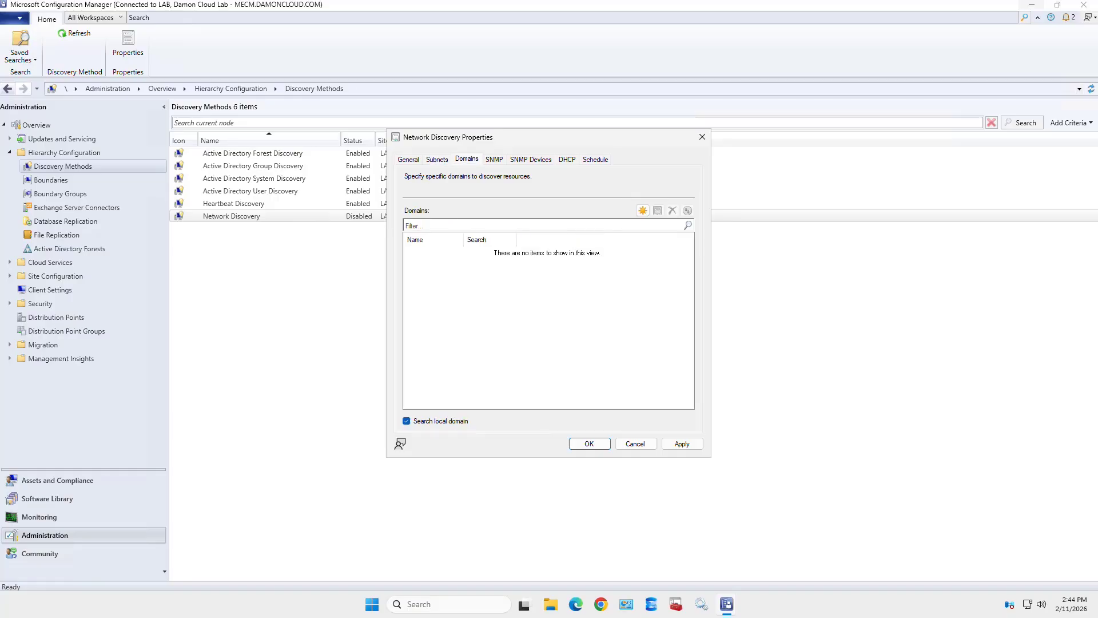
pyautogui.click(494, 160)
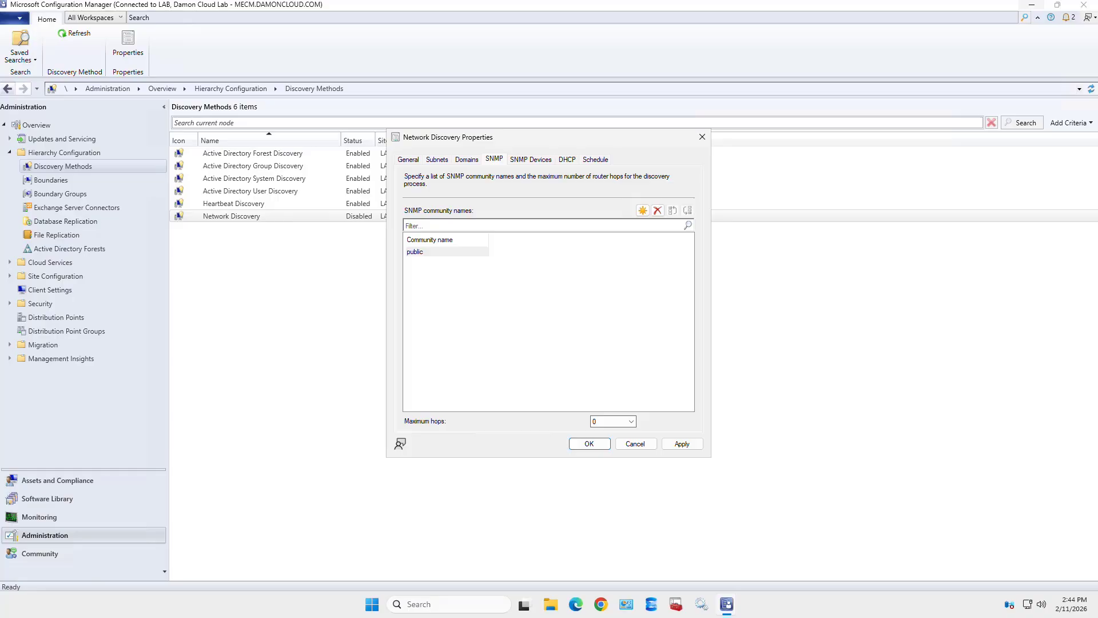
pyautogui.click(531, 160)
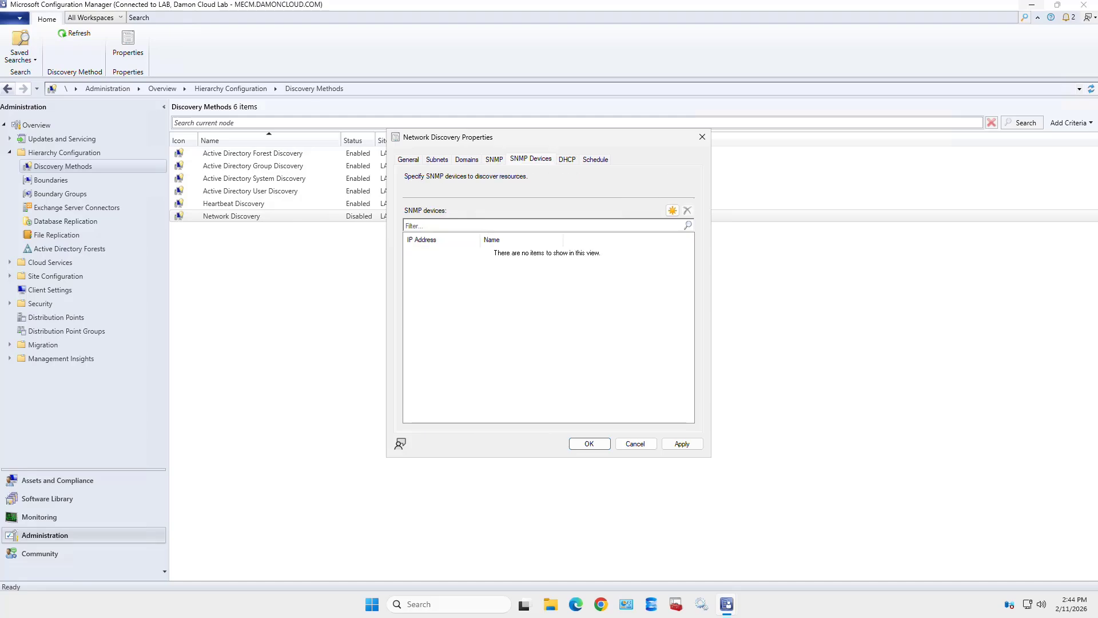
pyautogui.click(567, 159)
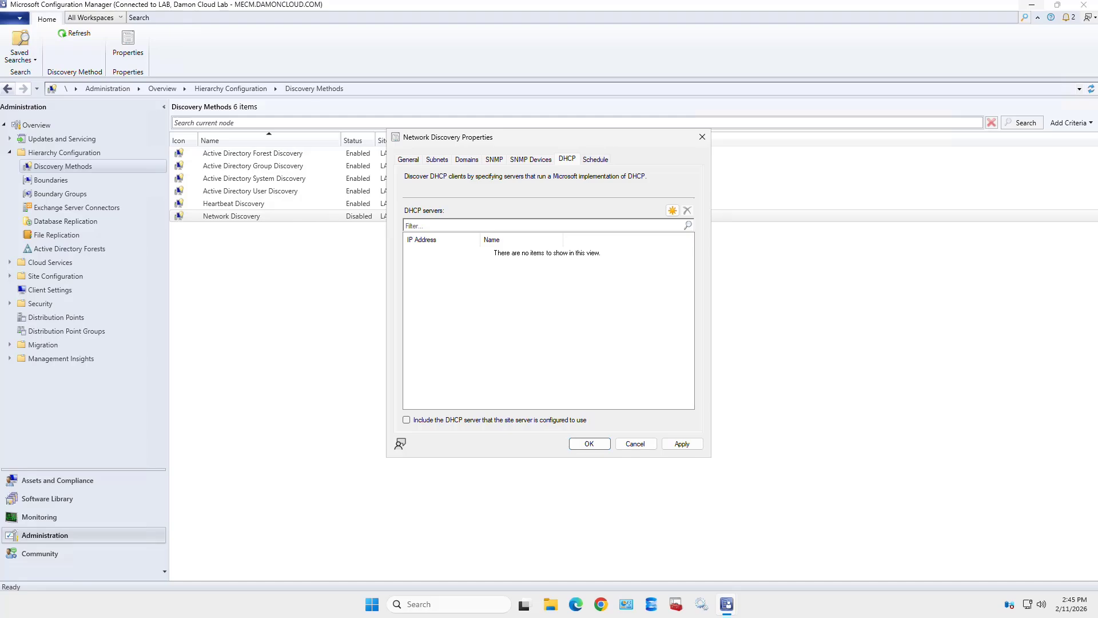
pyautogui.click(634, 443)
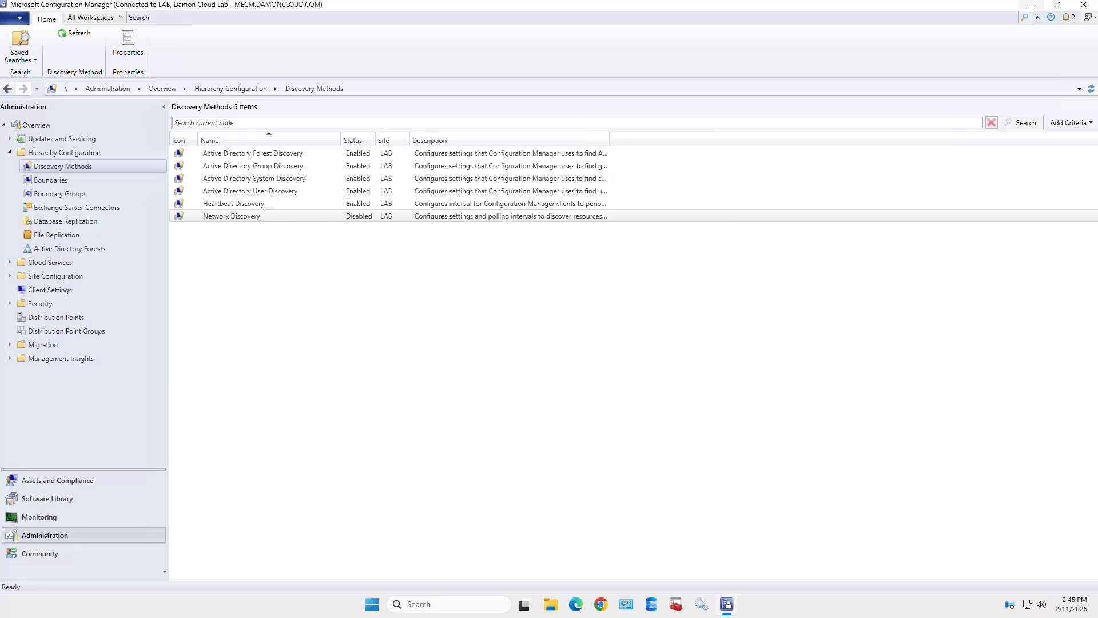
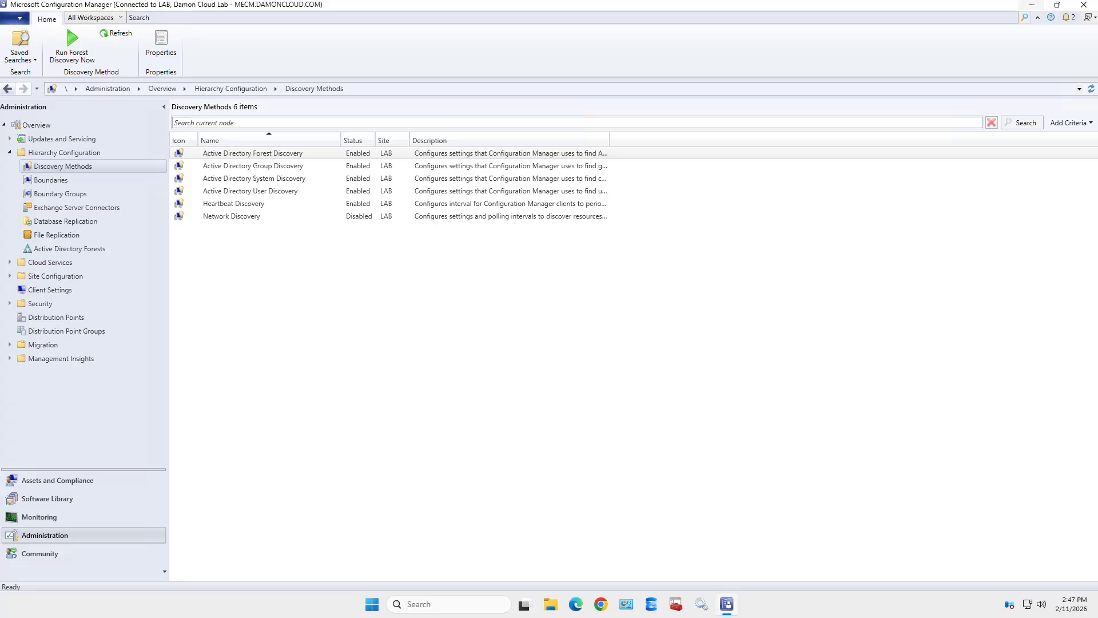
# - Show the Devices list in Assets and Compliance, with its 11 discovered devices
pyautogui.click(57, 480)
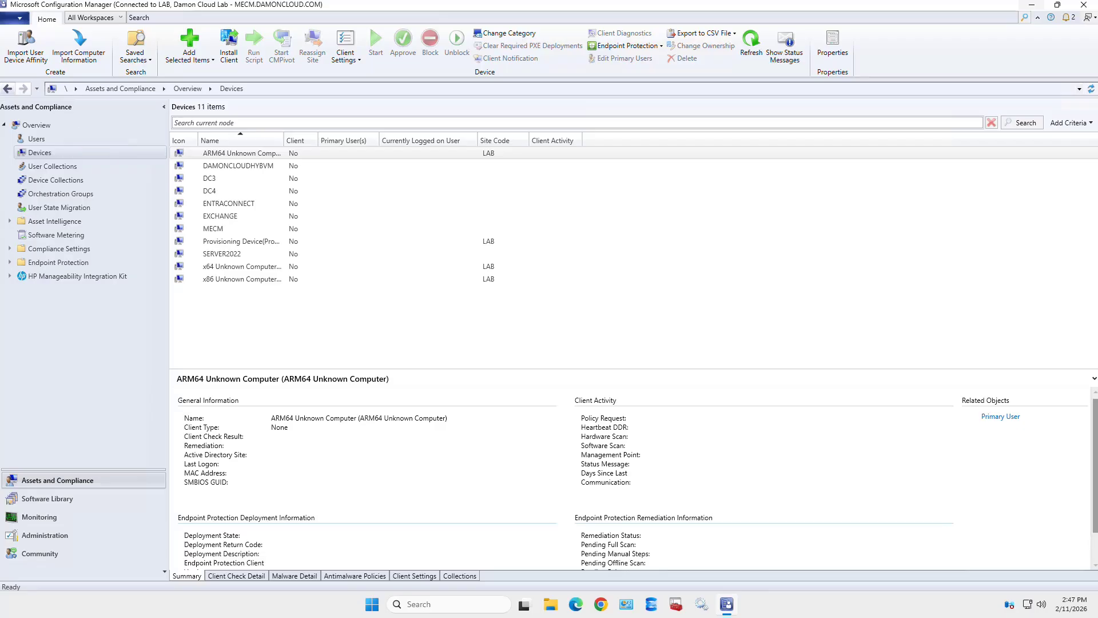
# - Browse the discovered Users list and inspect several HealthMailbox accounts' details
pyautogui.click(36, 139)
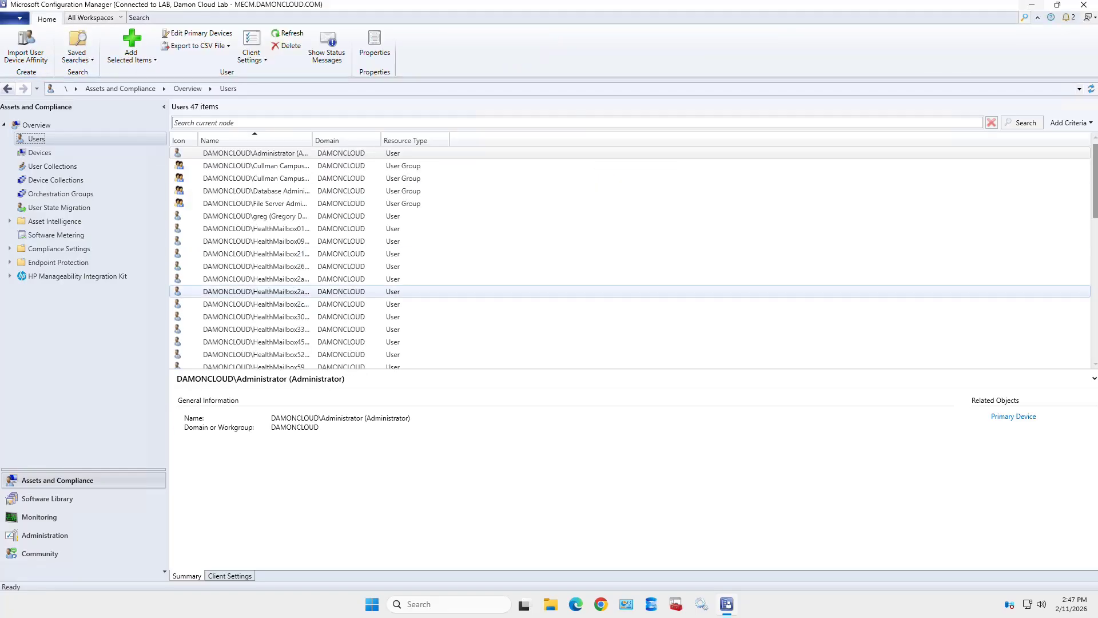
pyautogui.scroll(-6, 629, 280)
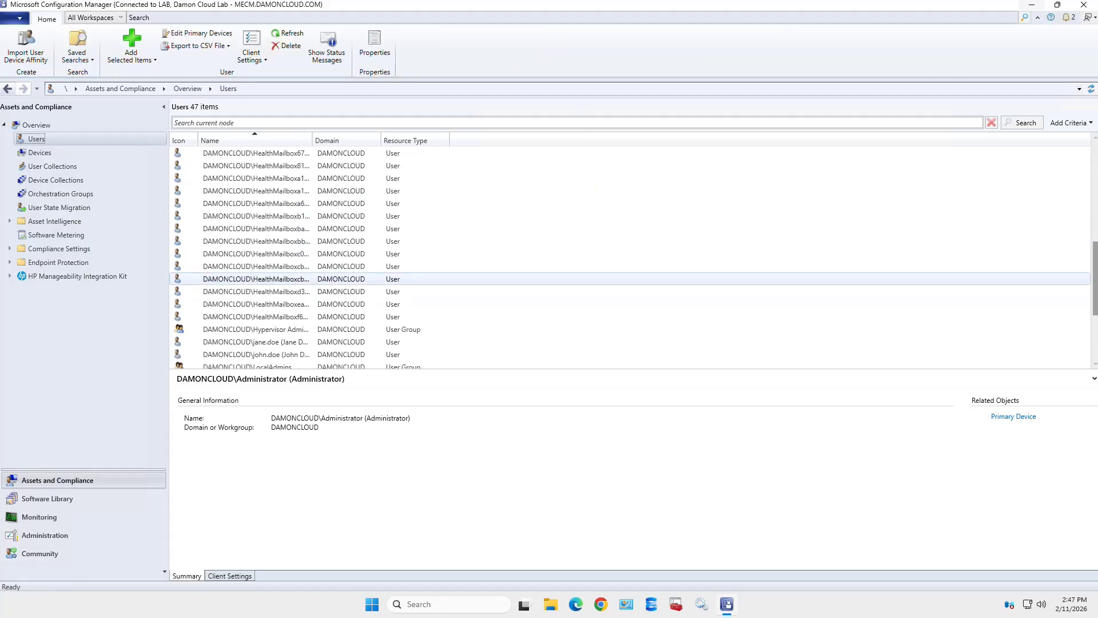
pyautogui.scroll(-1, 629, 278)
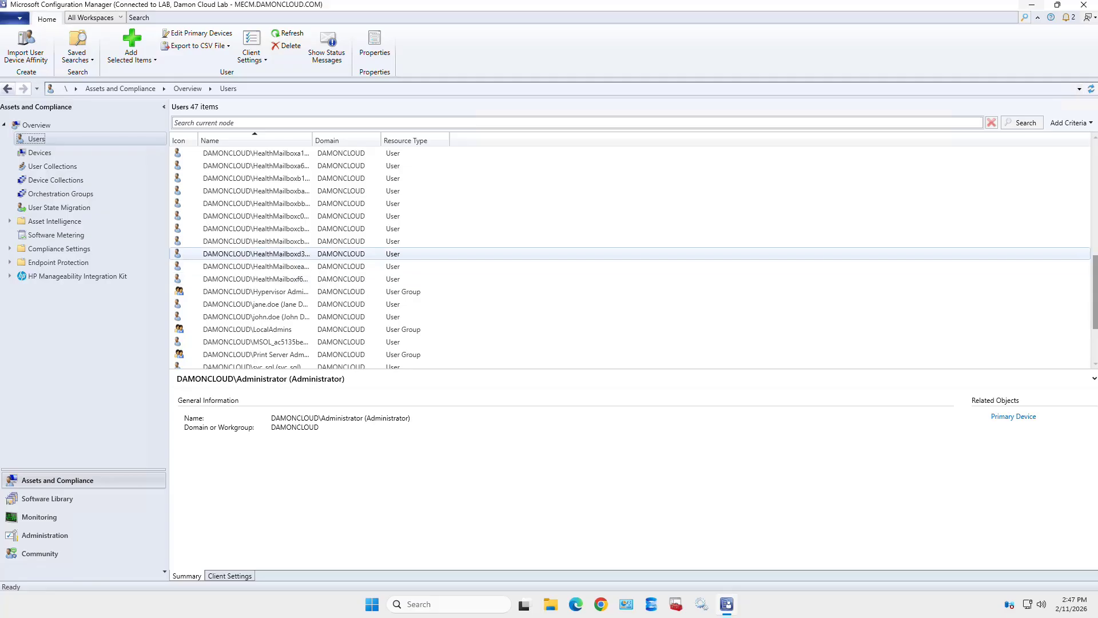
pyautogui.click(286, 242)
pyautogui.click(286, 229)
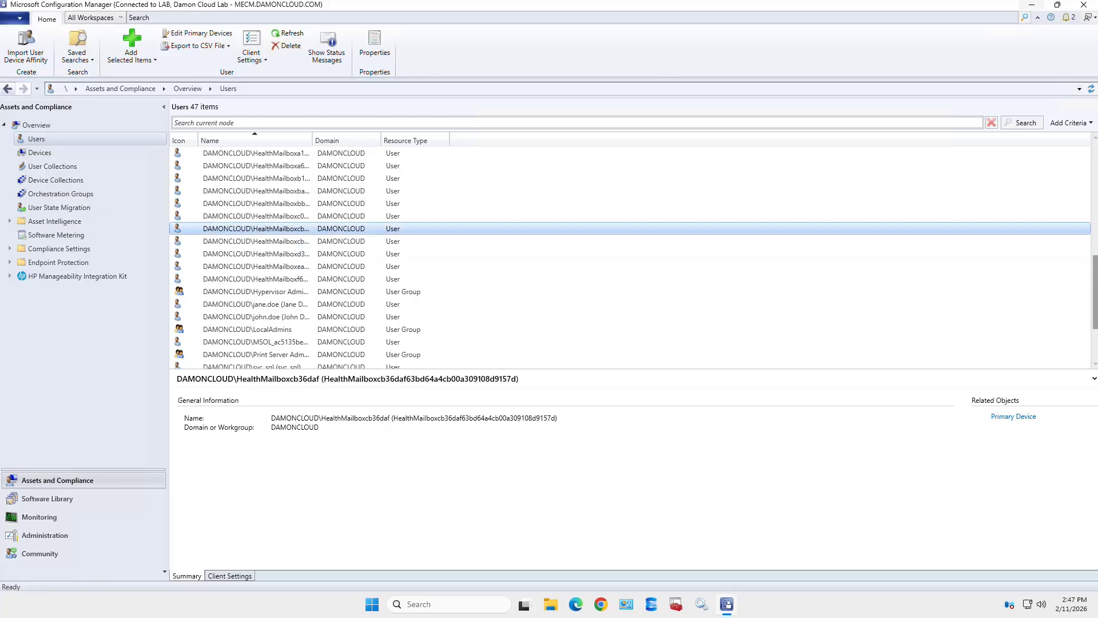
pyautogui.click(286, 217)
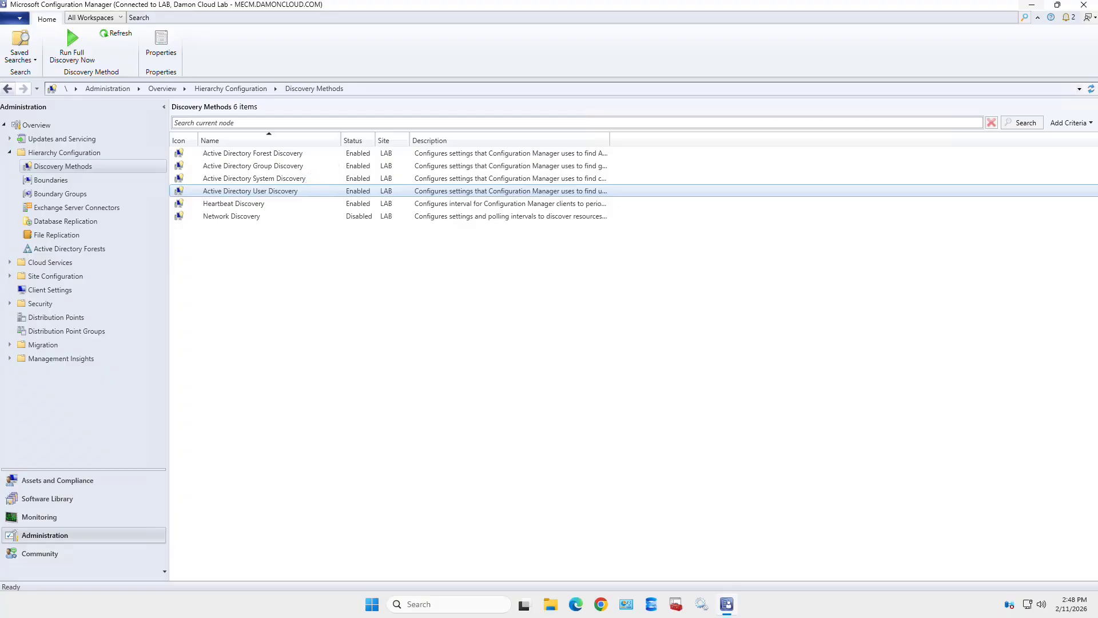
# - Open Active Directory User Discovery's domain container and clear its LDAP path
pyautogui.doubleClick(250, 191)
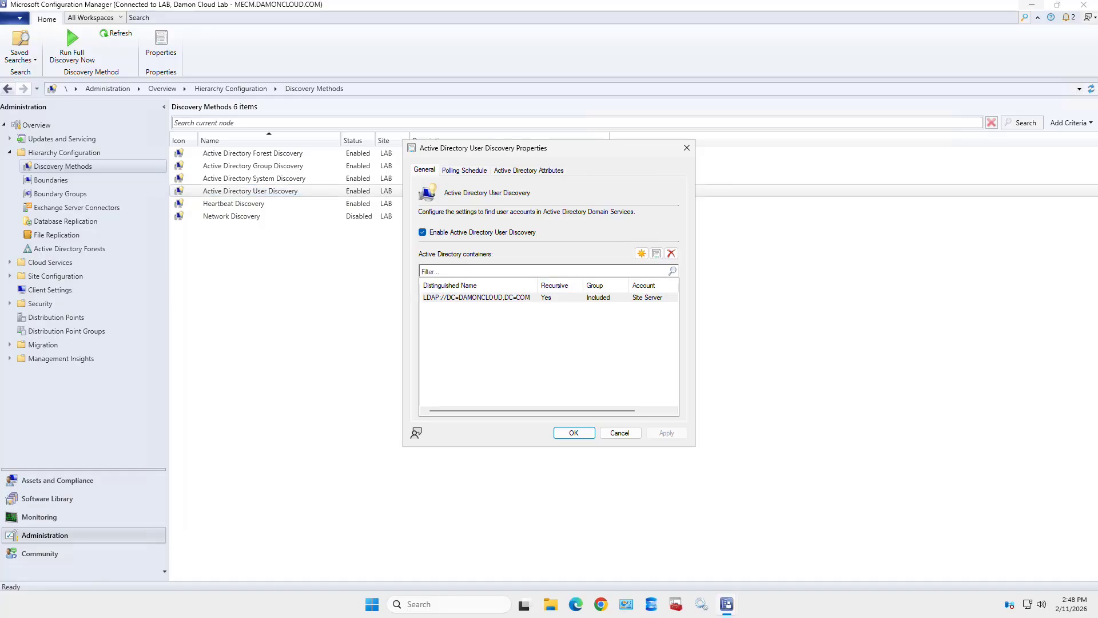
pyautogui.doubleClick(477, 298)
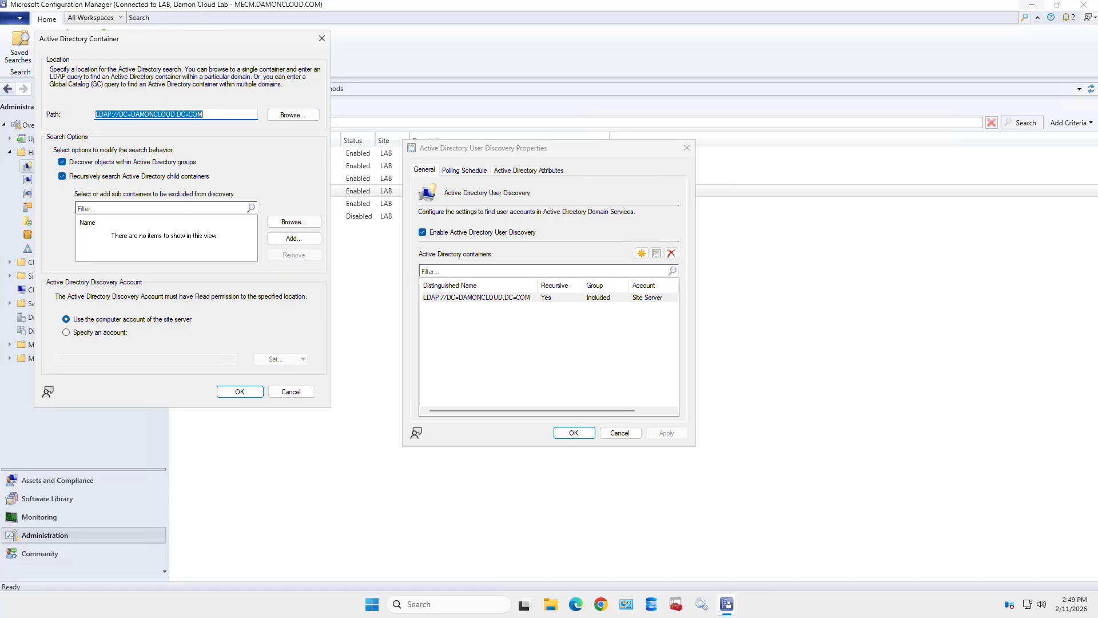
pyautogui.click(294, 239)
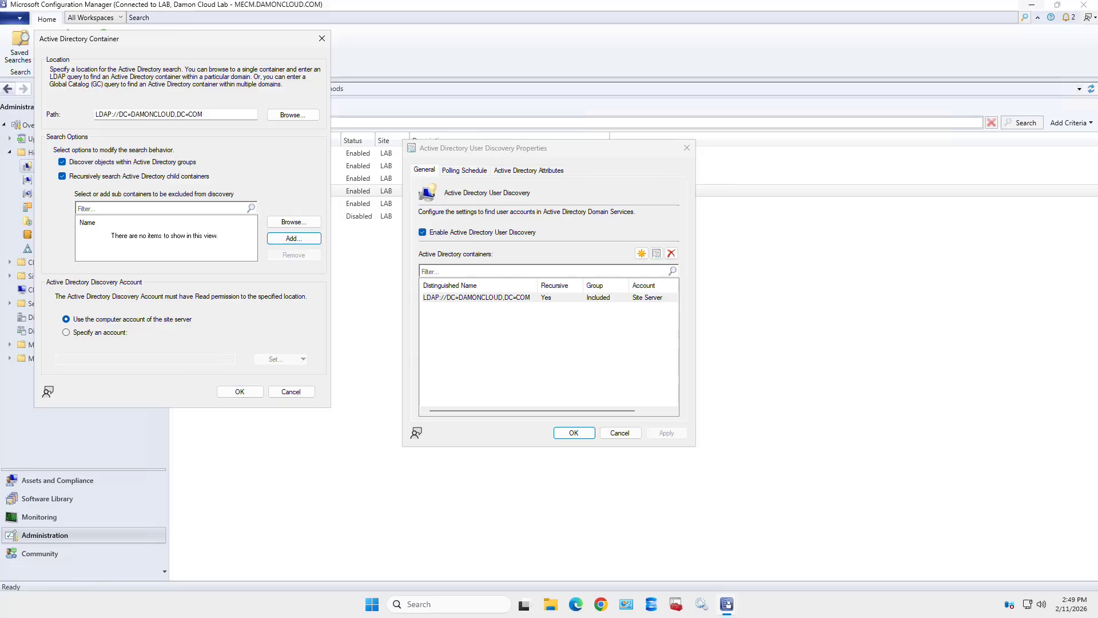
pyautogui.moveTo(211, 115); pyautogui.dragTo(89, 115)
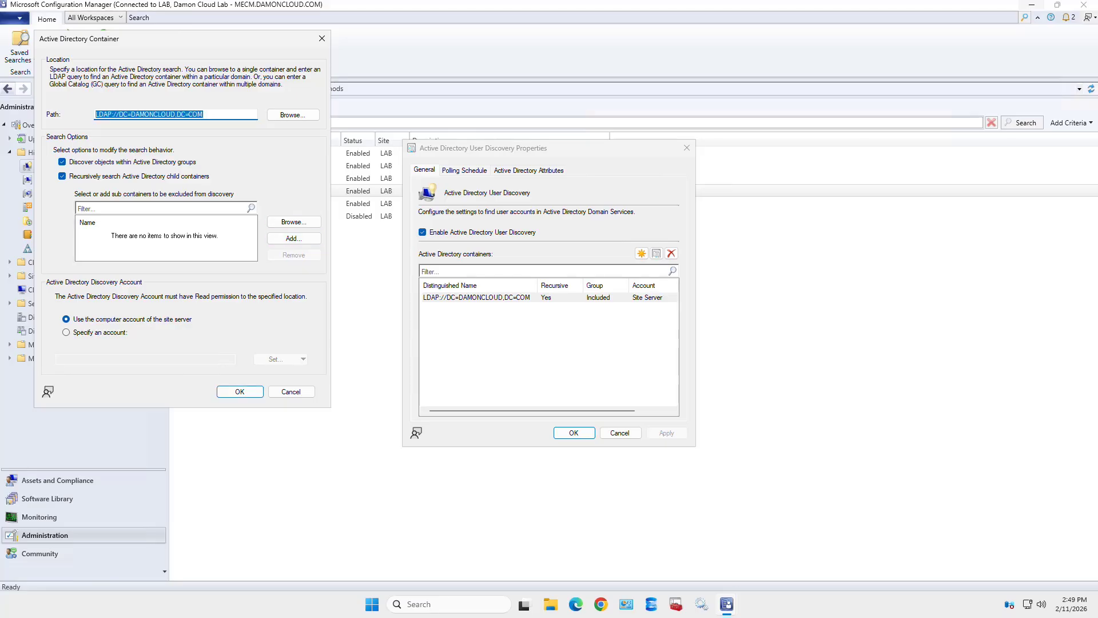
pyautogui.press('BackSpace')
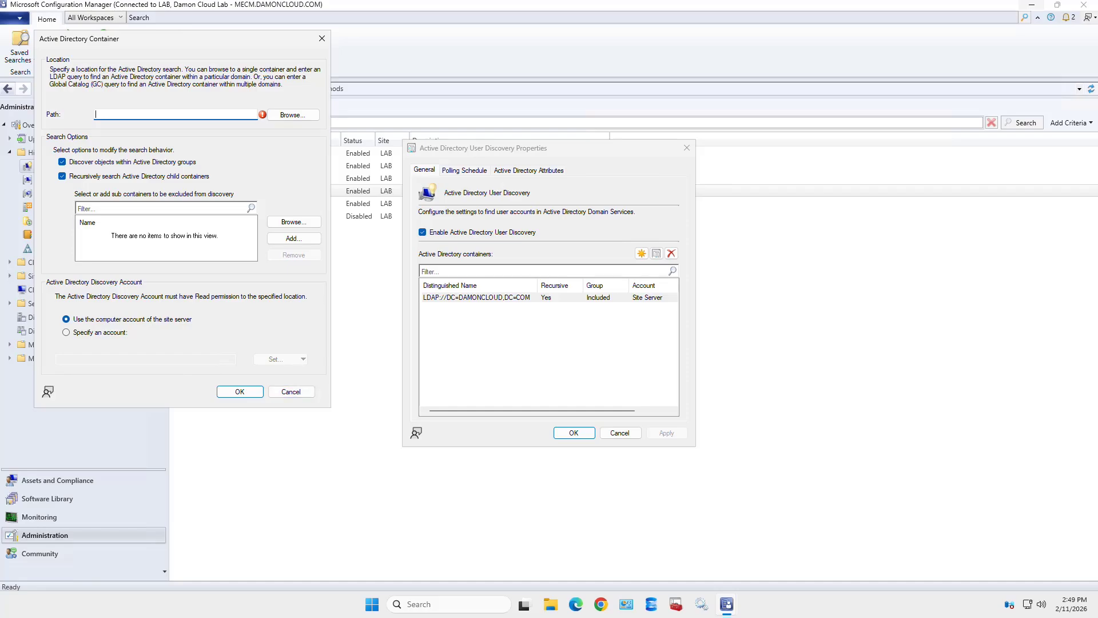
# - Discard the path edit, reopen the domain container, and exclude the Builtin and Keys containers
pyautogui.click(291, 391)
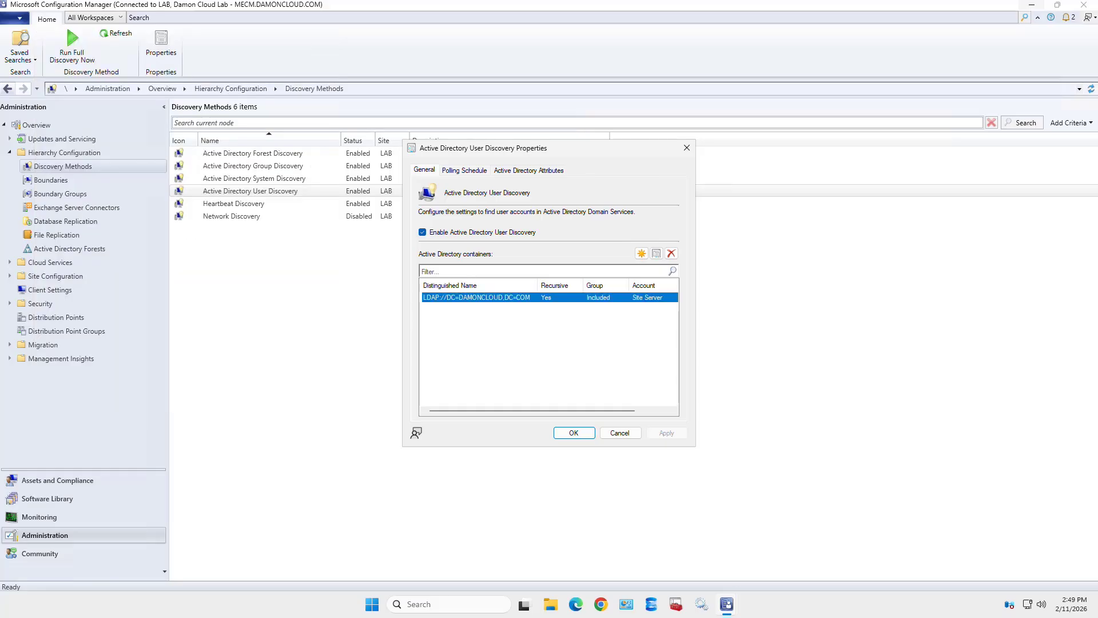
pyautogui.doubleClick(476, 297)
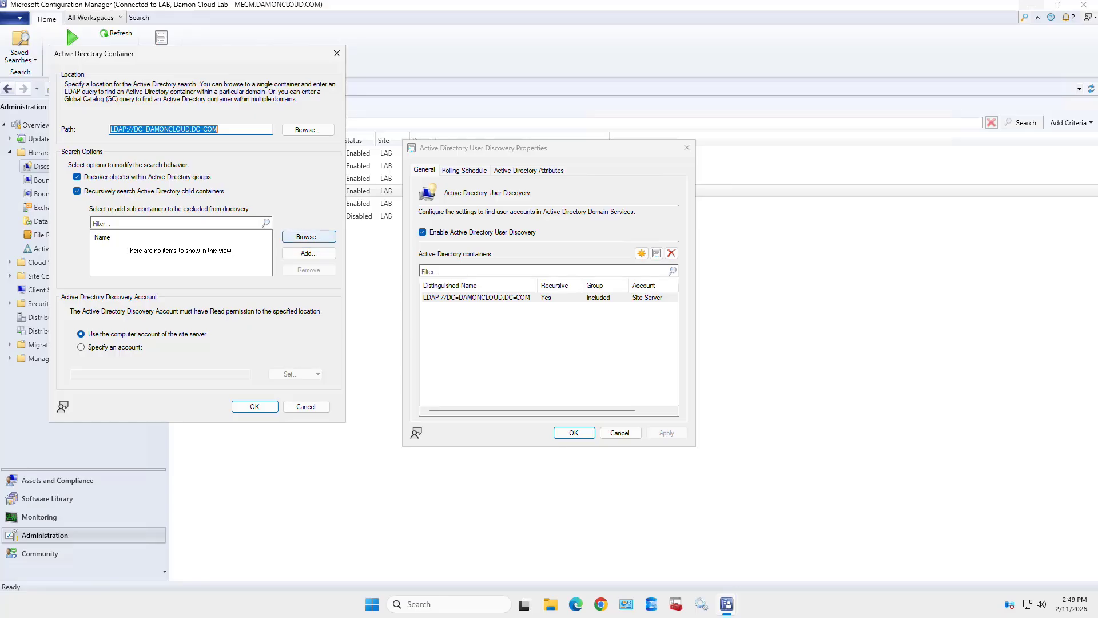
pyautogui.click(309, 236)
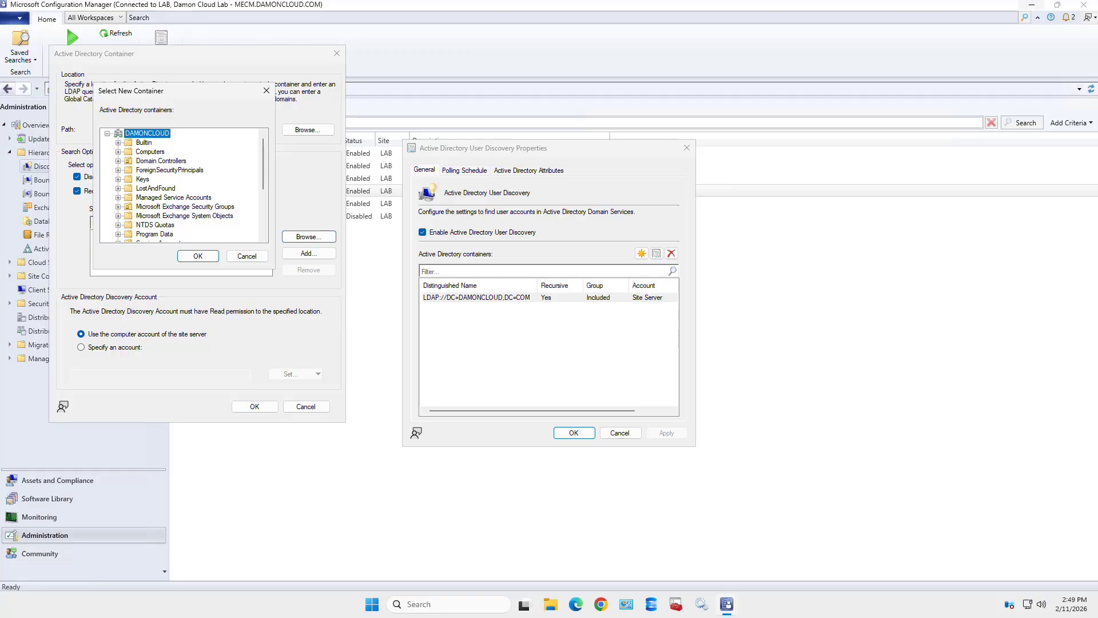
pyautogui.click(144, 143)
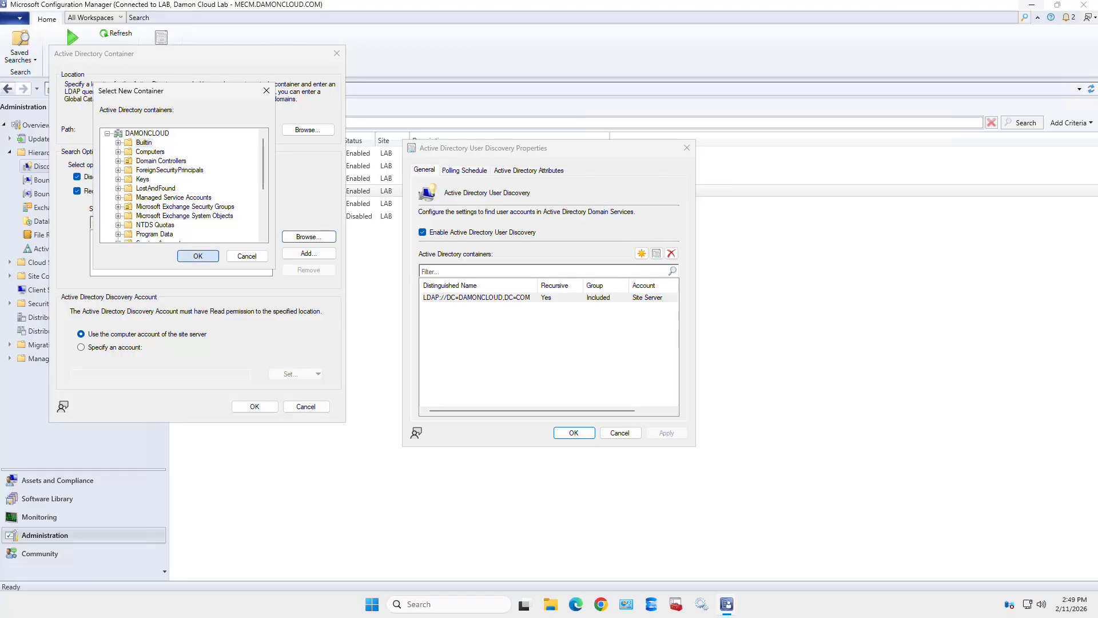
pyautogui.press('Return')
pyautogui.click(309, 236)
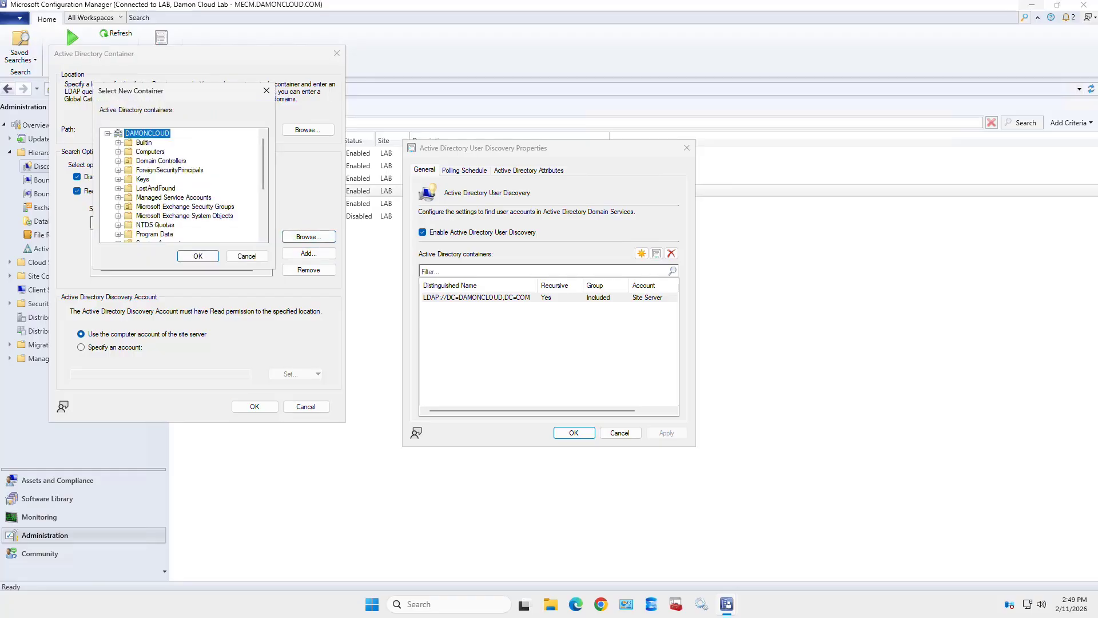
pyautogui.click(143, 179)
pyautogui.click(198, 255)
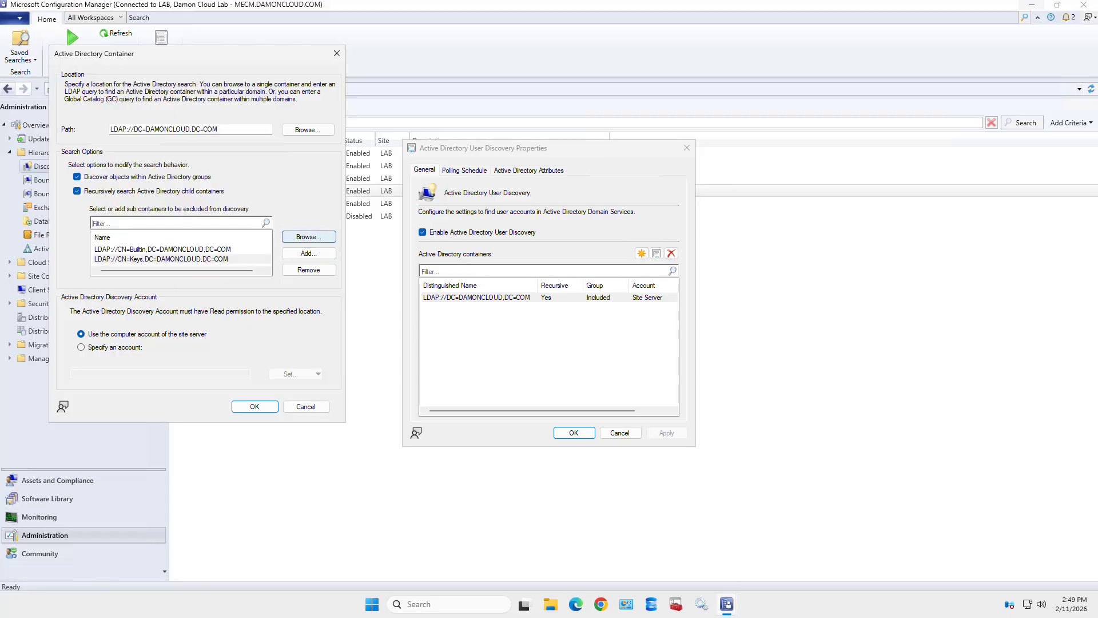
# - Also exclude ForeignSecurityPrincipals and Microsoft Exchange System Objects, then confirm the container
pyautogui.click(309, 236)
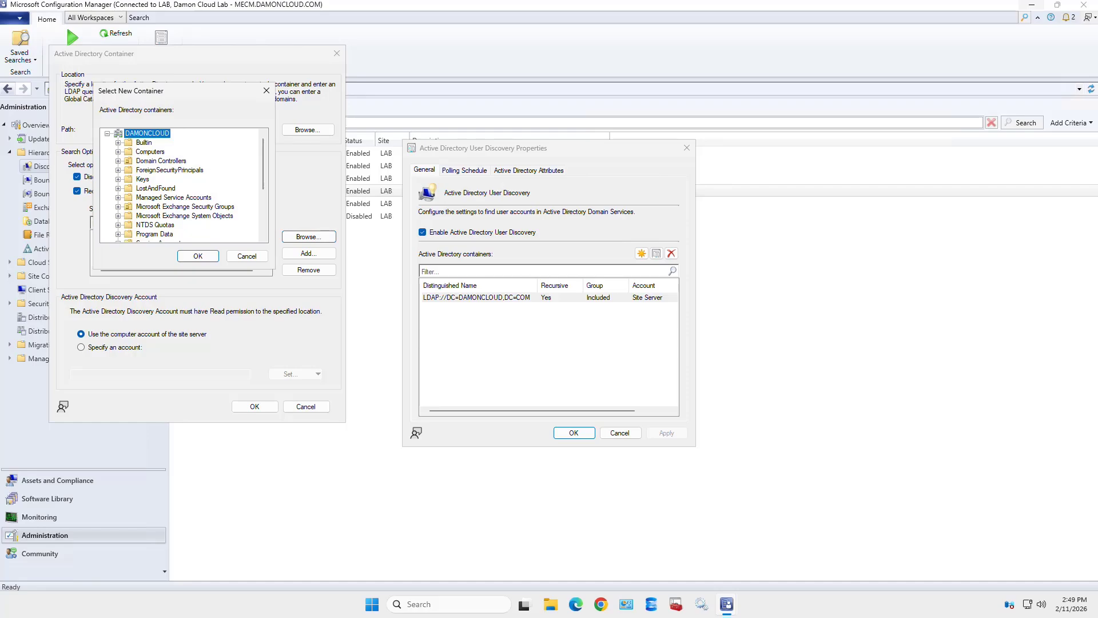
pyautogui.click(169, 170)
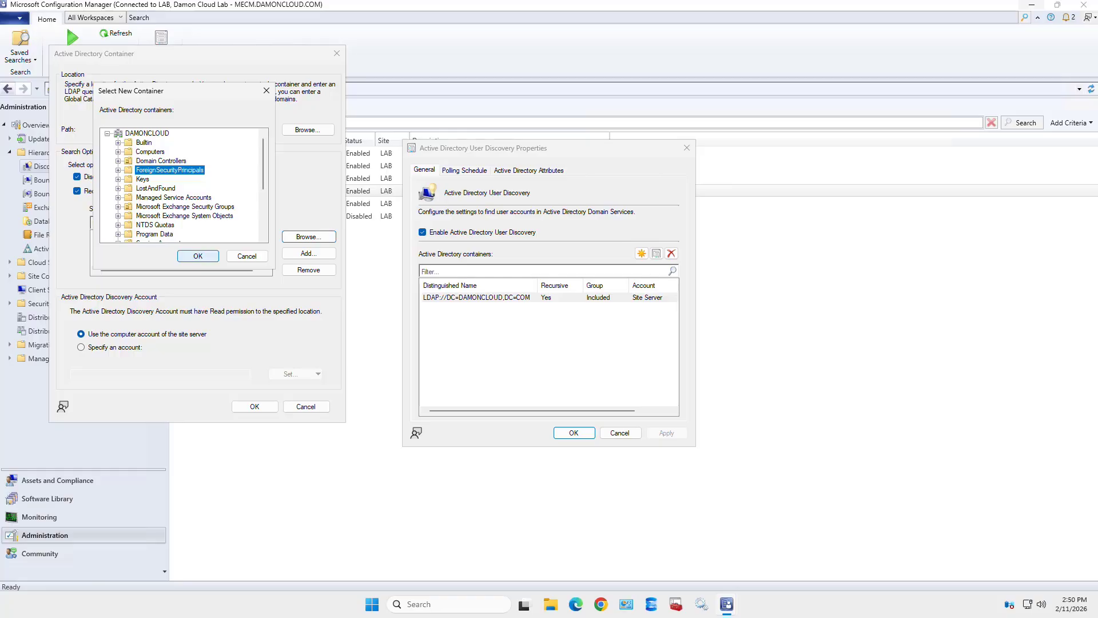
pyautogui.click(198, 256)
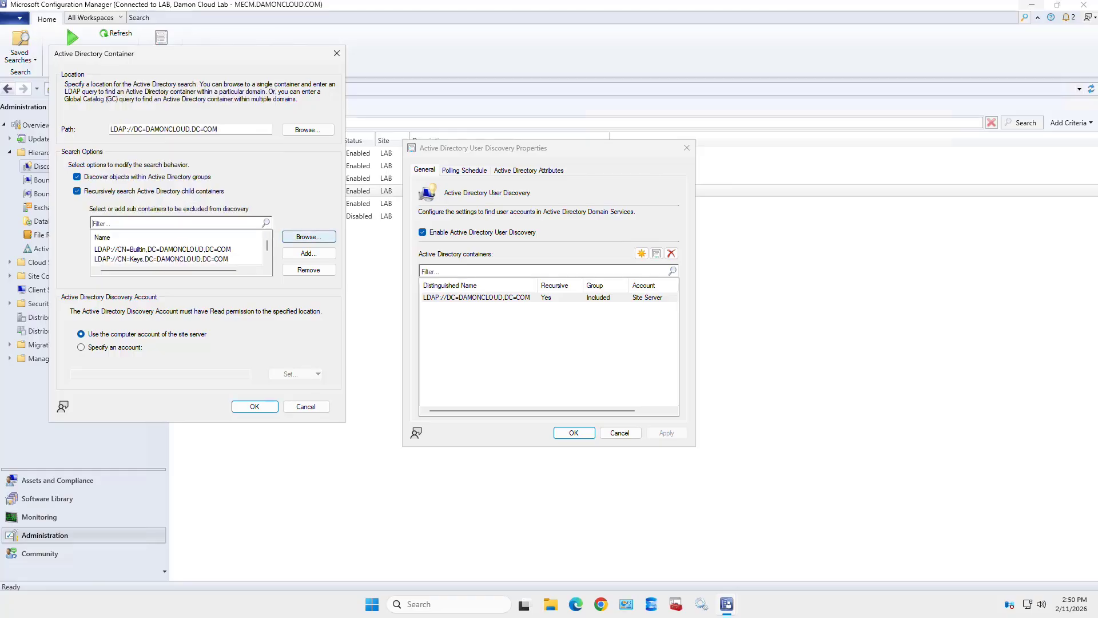
pyautogui.click(309, 237)
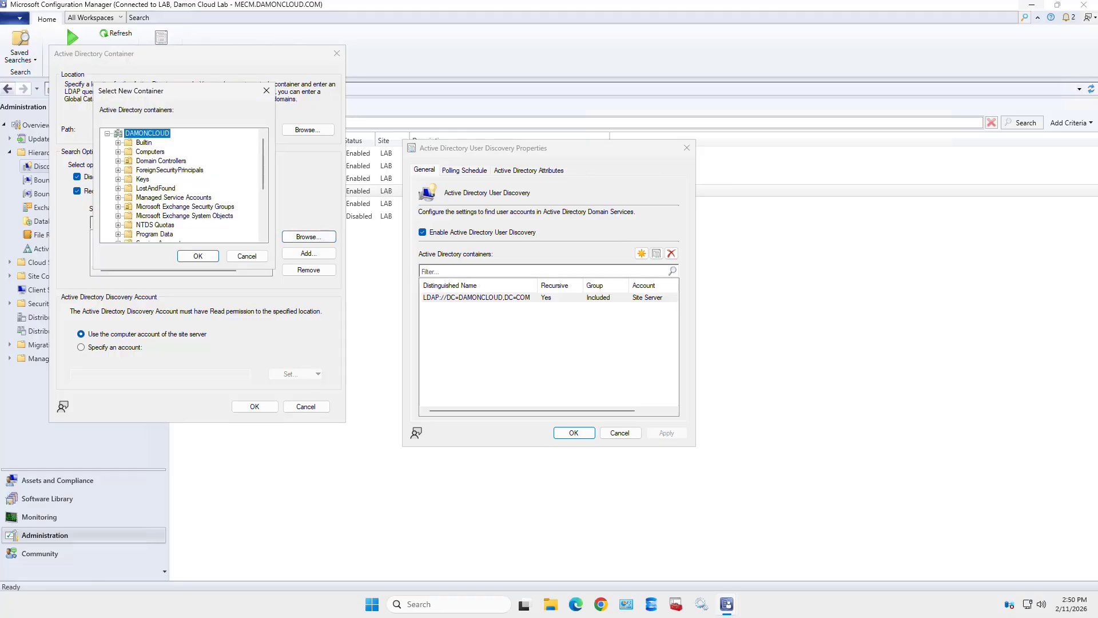
pyautogui.click(184, 216)
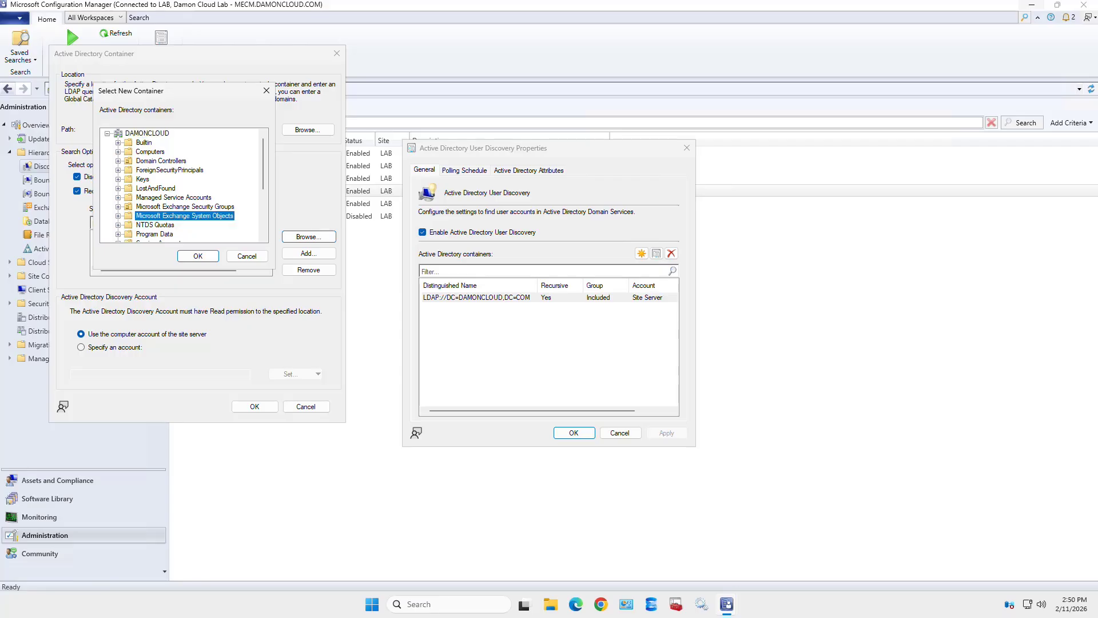
pyautogui.click(197, 256)
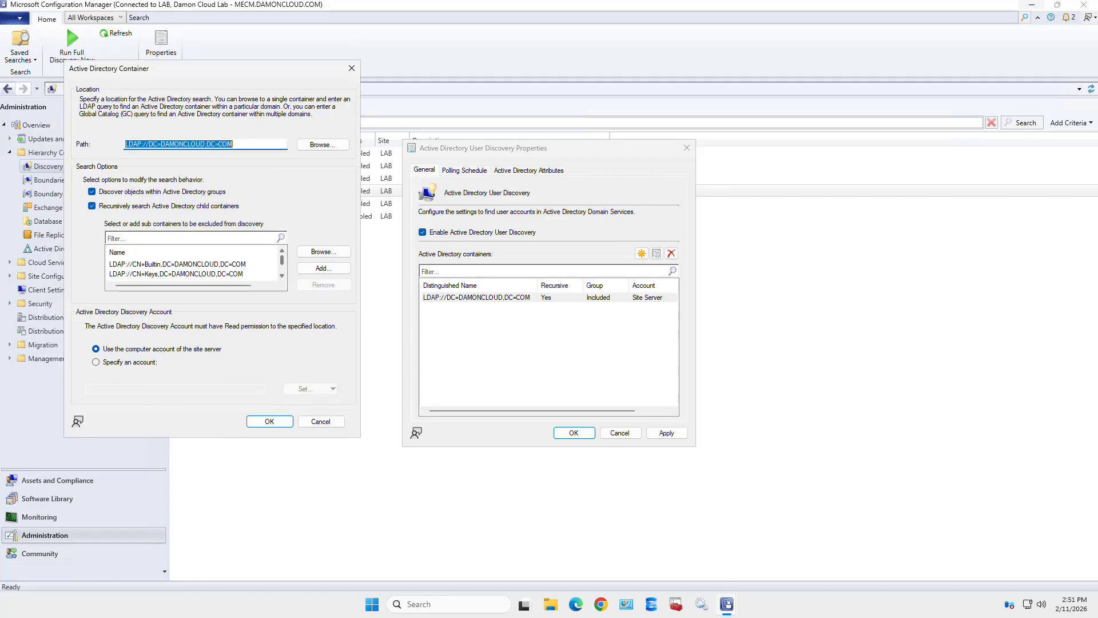
pyautogui.scroll(-2, 195, 269)
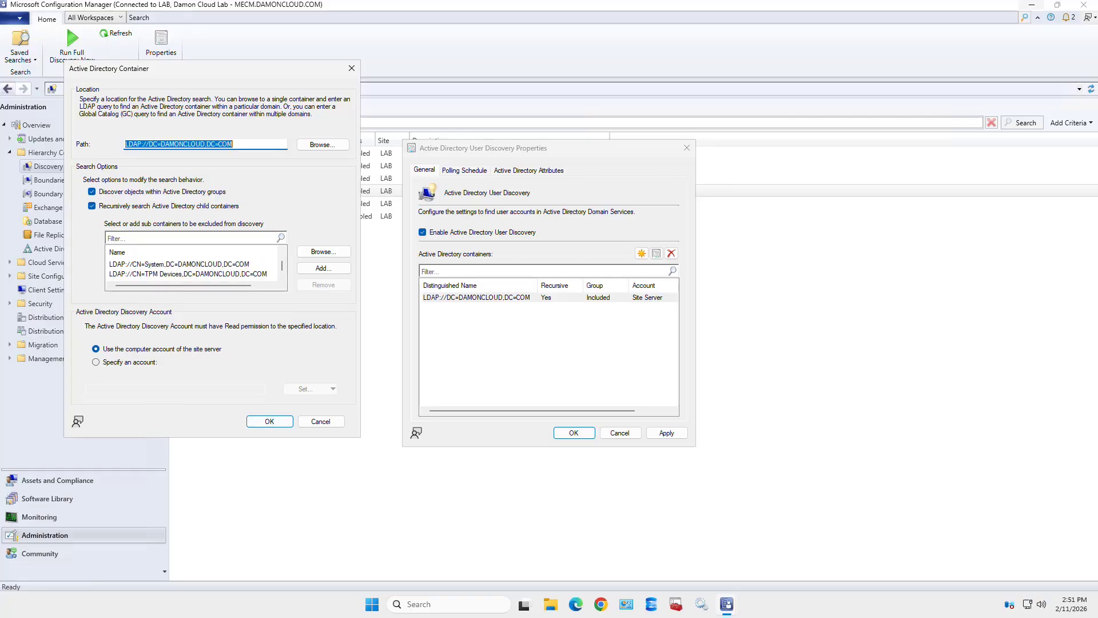
pyautogui.scroll(3, 195, 269)
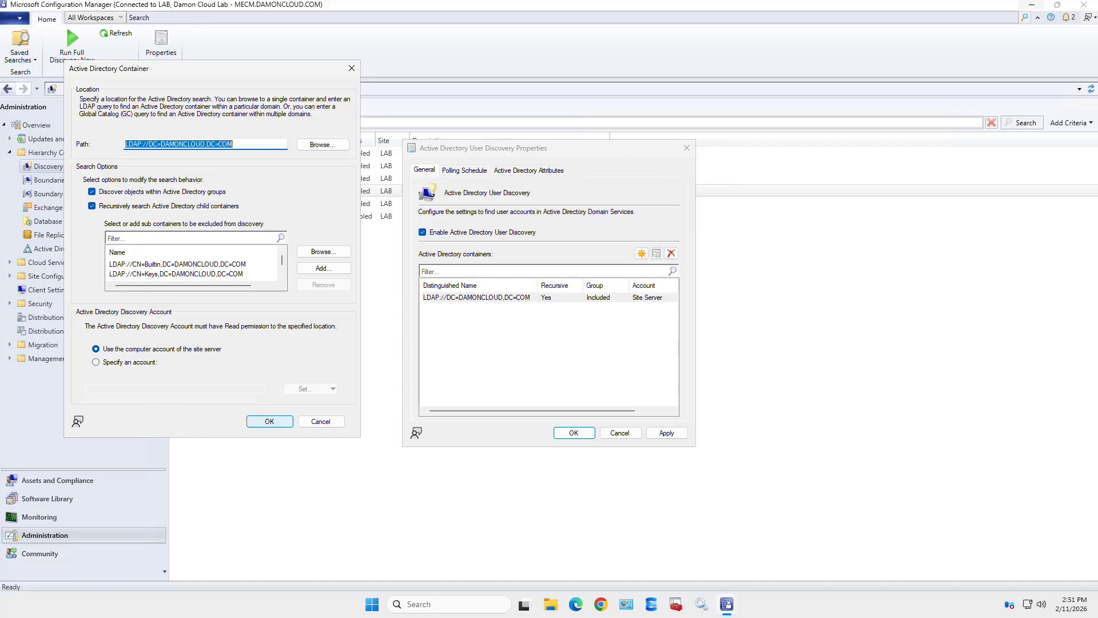
pyautogui.press('Return')
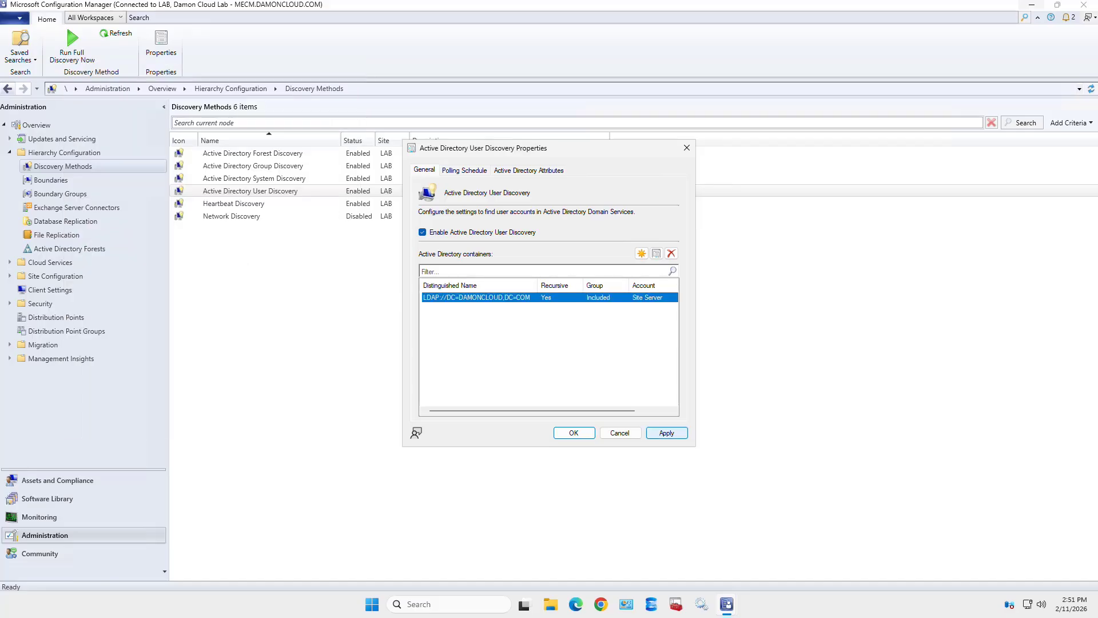
# - Save the User Discovery settings, then run a full discovery now and confirm
pyautogui.click(666, 432)
pyautogui.click(574, 432)
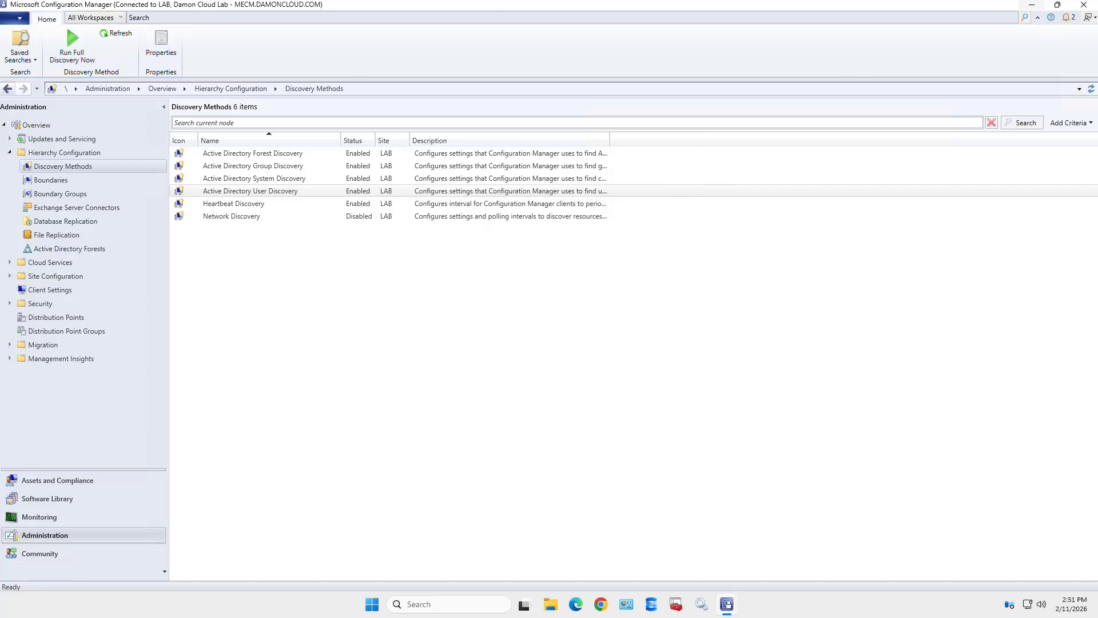
pyautogui.rightClick(269, 192)
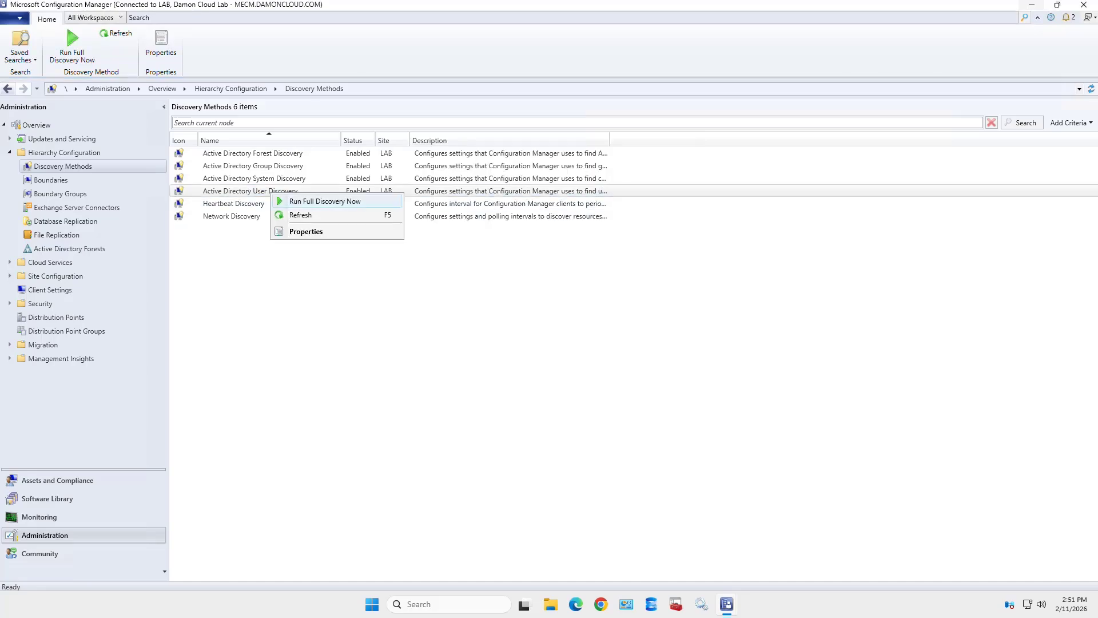
pyautogui.click(311, 201)
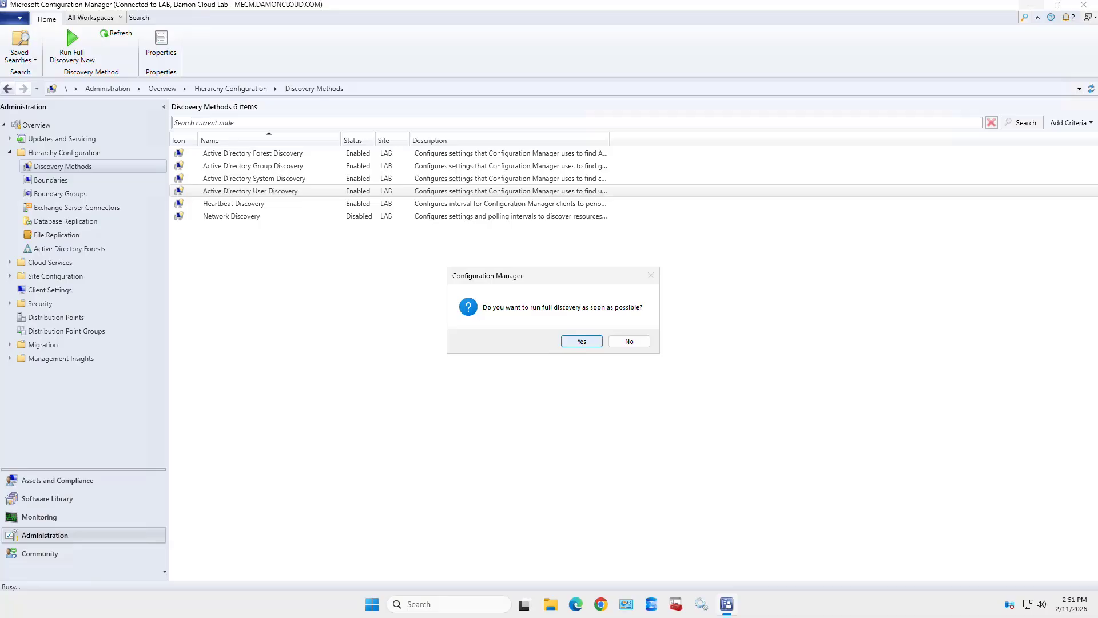
pyautogui.press('Return')
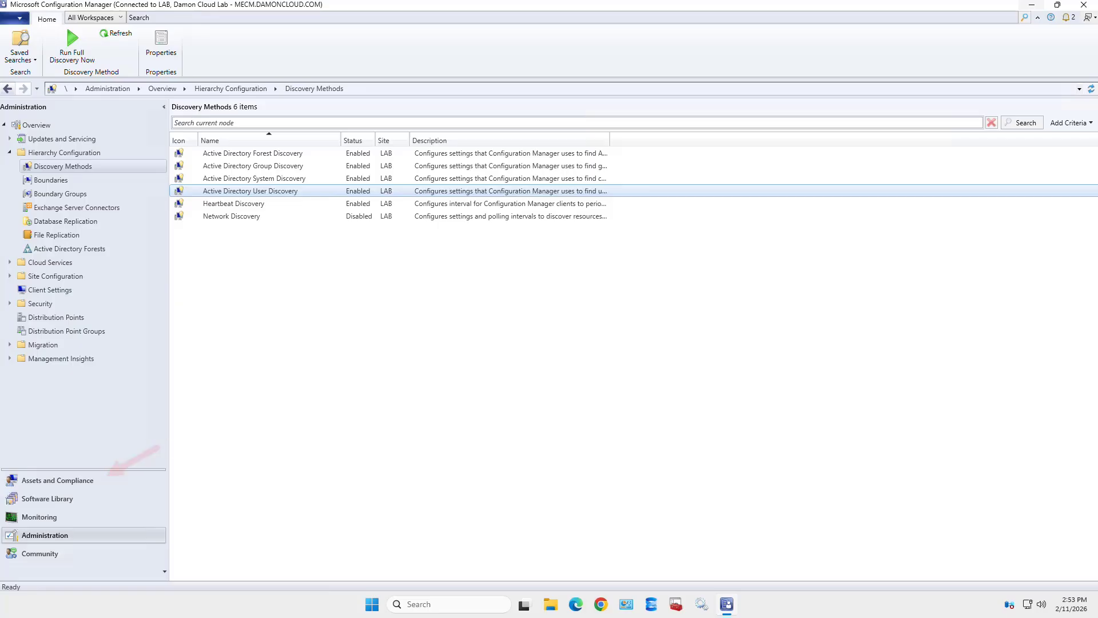
# - Browse the 47 discovered users in Assets and Compliance, then list the 11 devices
pyautogui.click(57, 480)
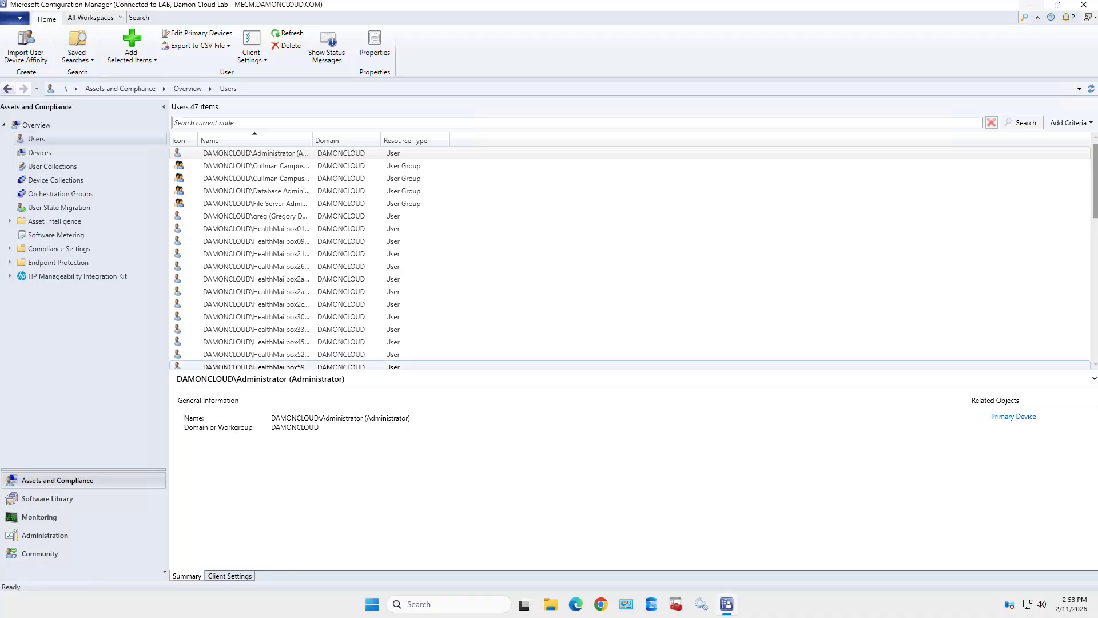
pyautogui.scroll(-3, 629, 279)
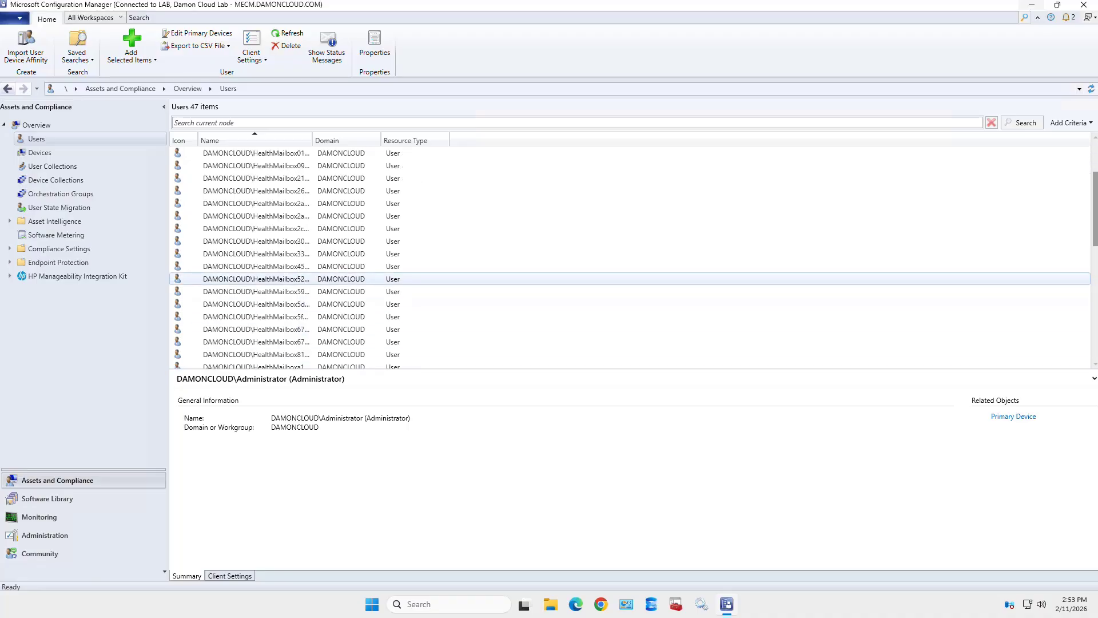
pyautogui.scroll(3, 629, 279)
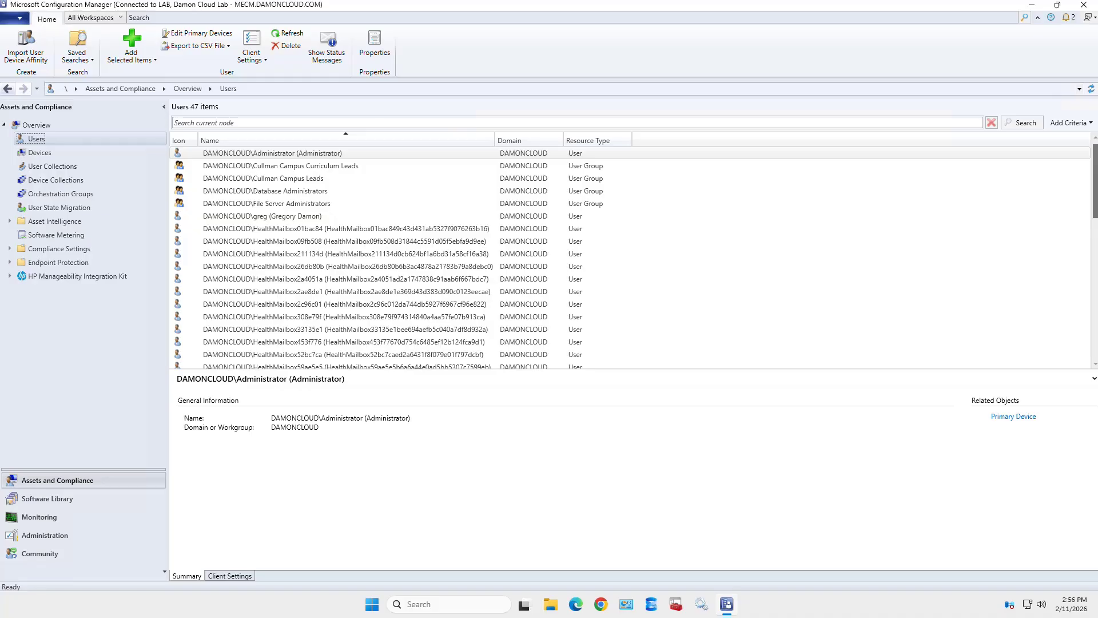
pyautogui.click(39, 153)
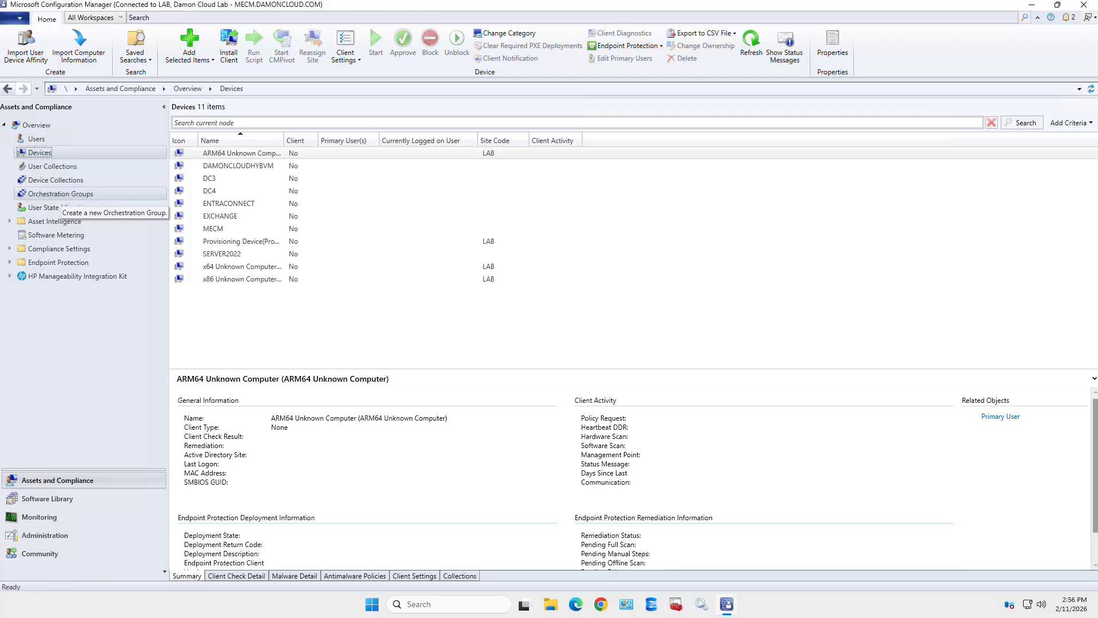
# - Check User and Device Collections, update All Desktop and Server Clients membership, and select All Systems
pyautogui.click(52, 166)
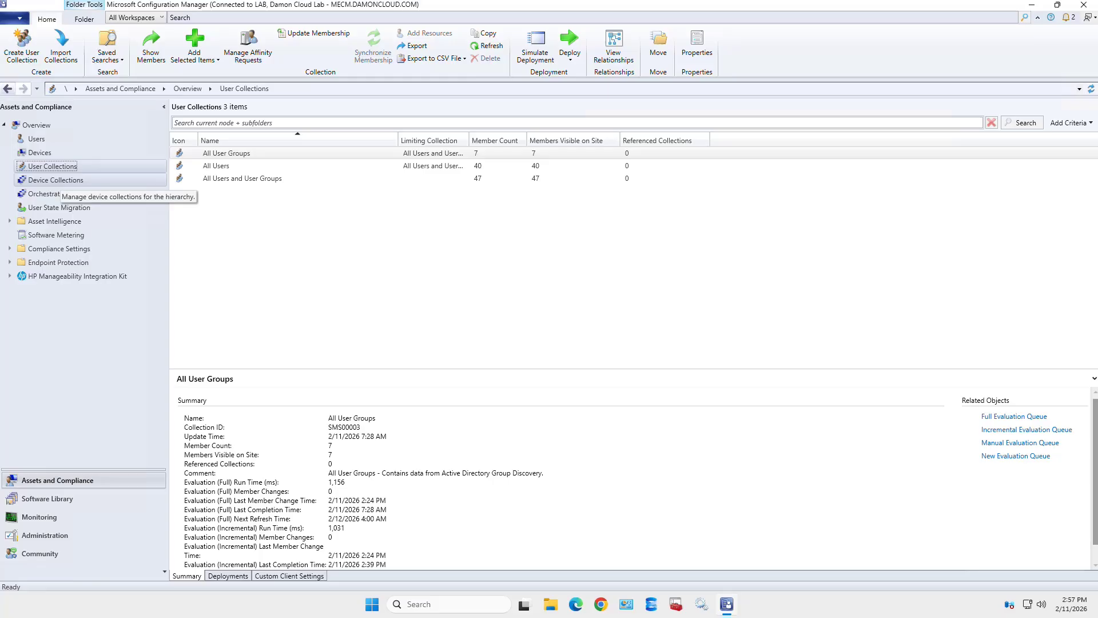
pyautogui.click(56, 180)
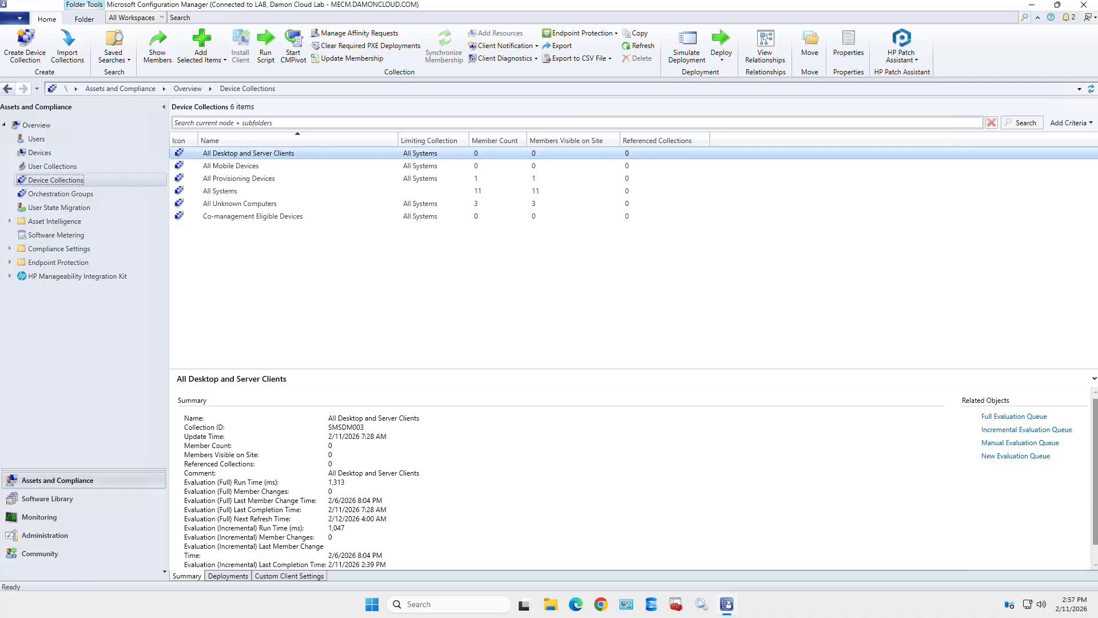
pyautogui.rightClick(253, 153)
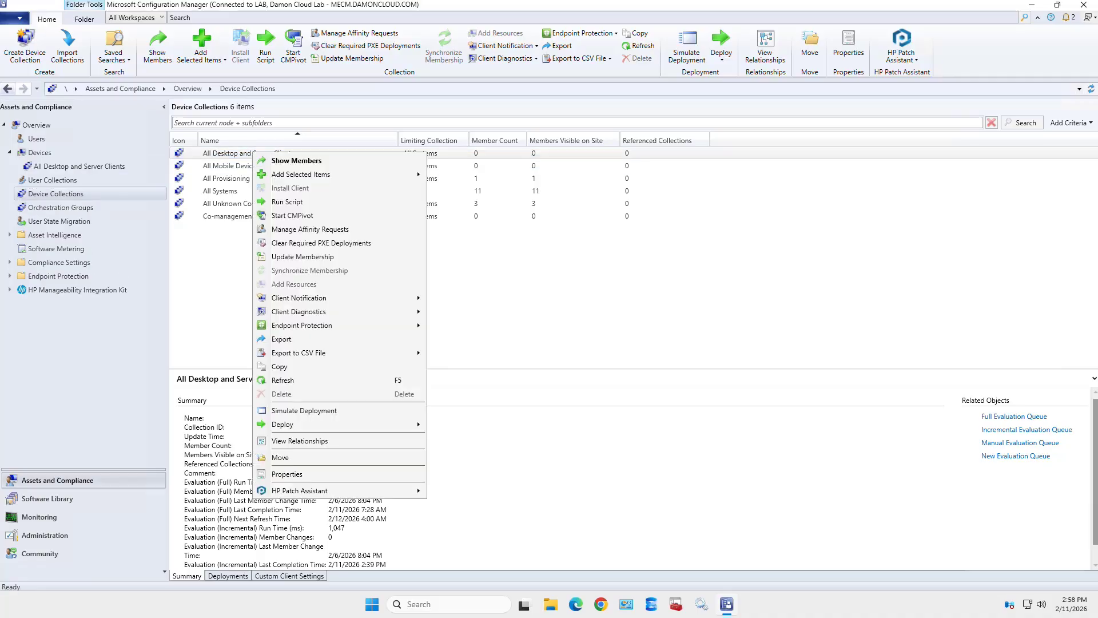
pyautogui.click(303, 257)
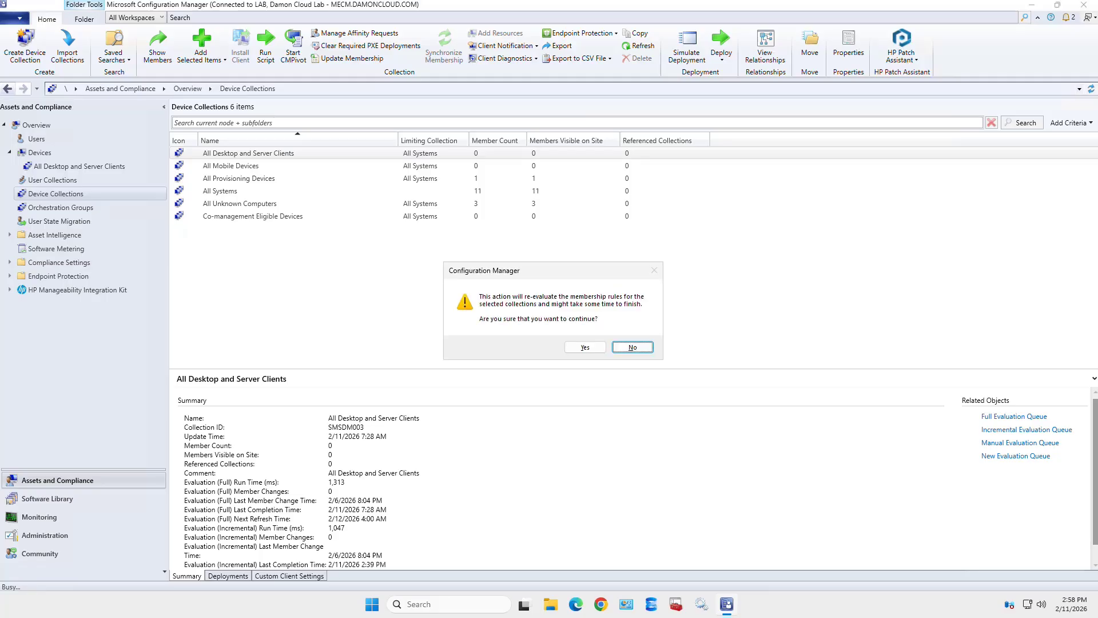
pyautogui.click(585, 348)
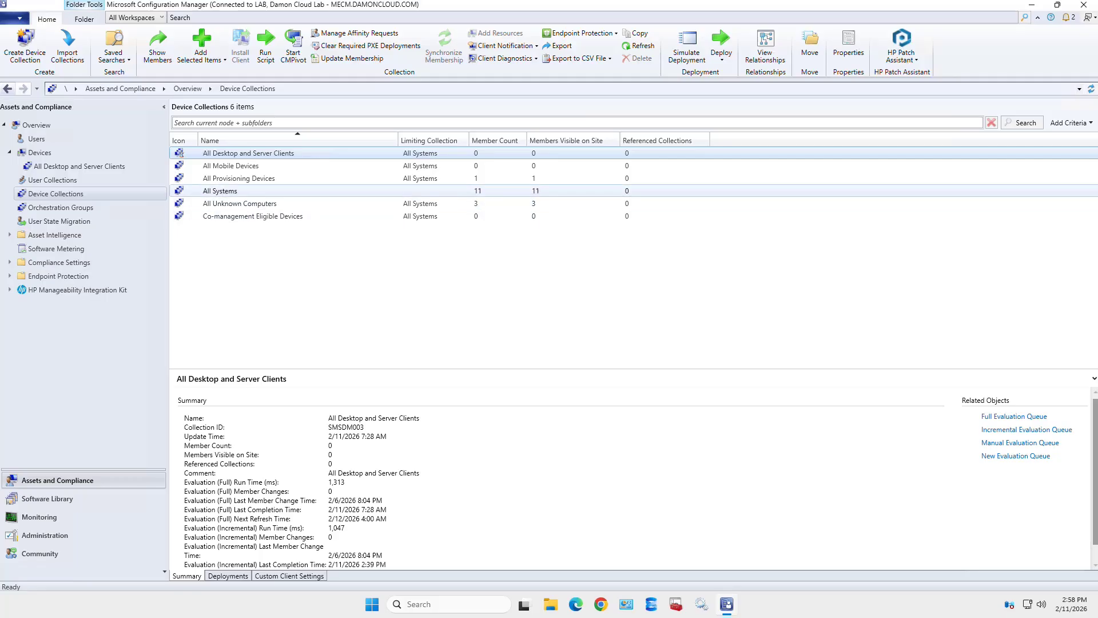
pyautogui.click(220, 191)
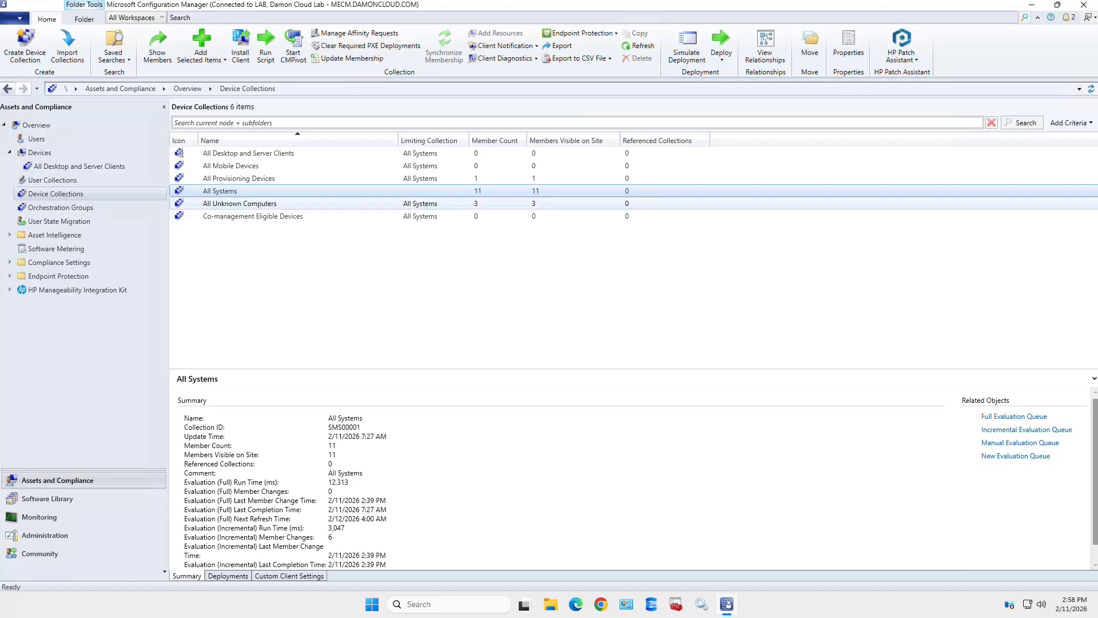
# - Show the All Systems members and step through the DC3, MECM and SERVER2022 details
pyautogui.rightClick(297, 191)
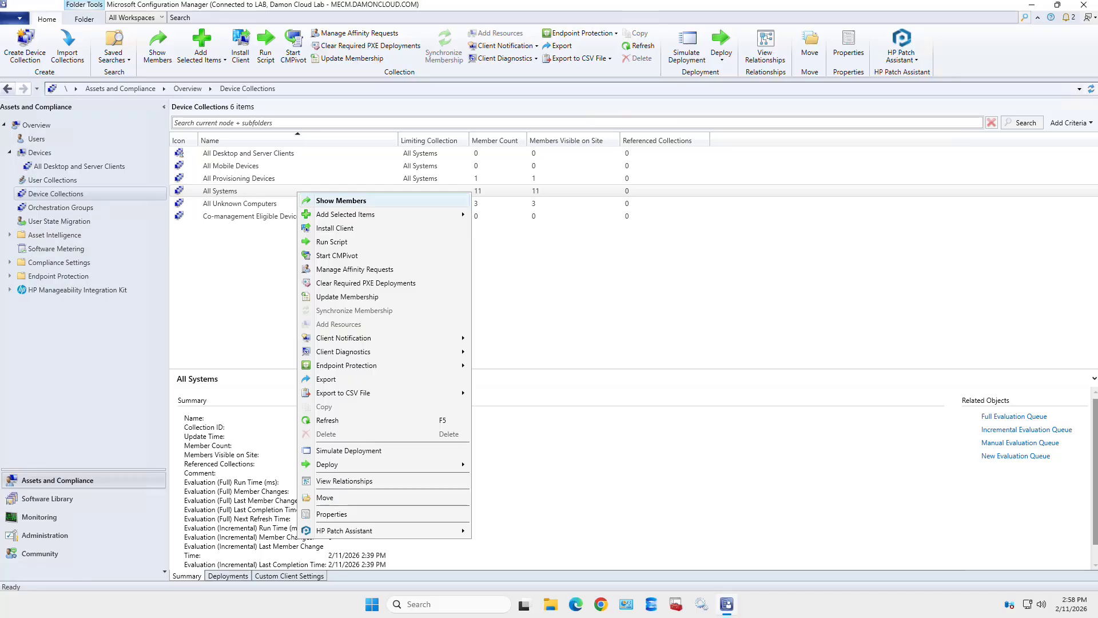
pyautogui.press('Return')
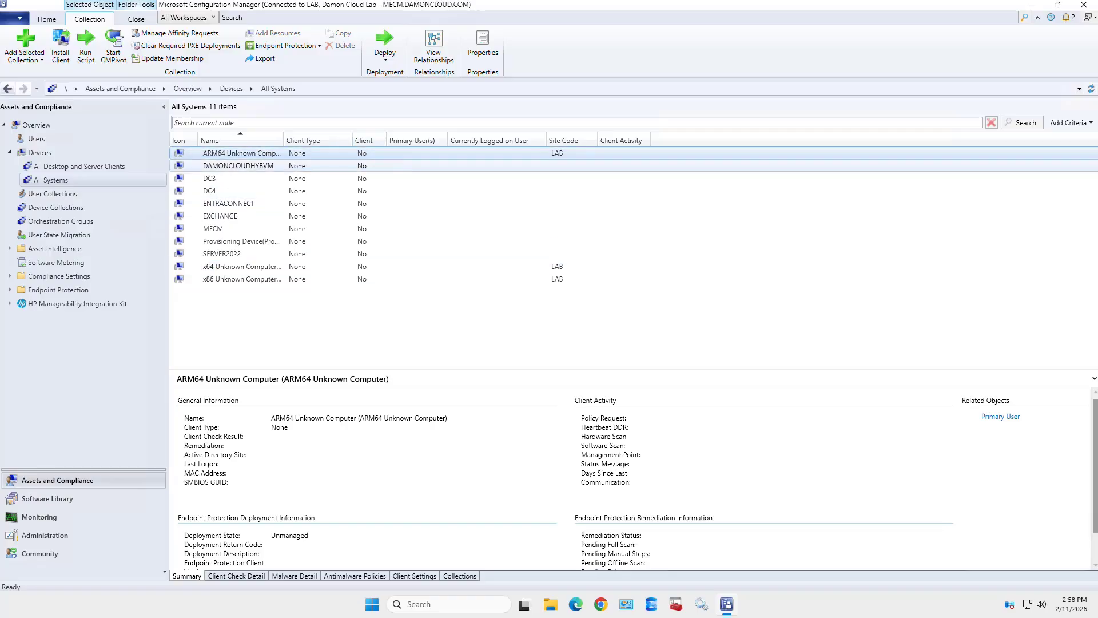
pyautogui.press('Down')
pyautogui.press('Down')
pyautogui.press('Down')
pyautogui.press('Down')
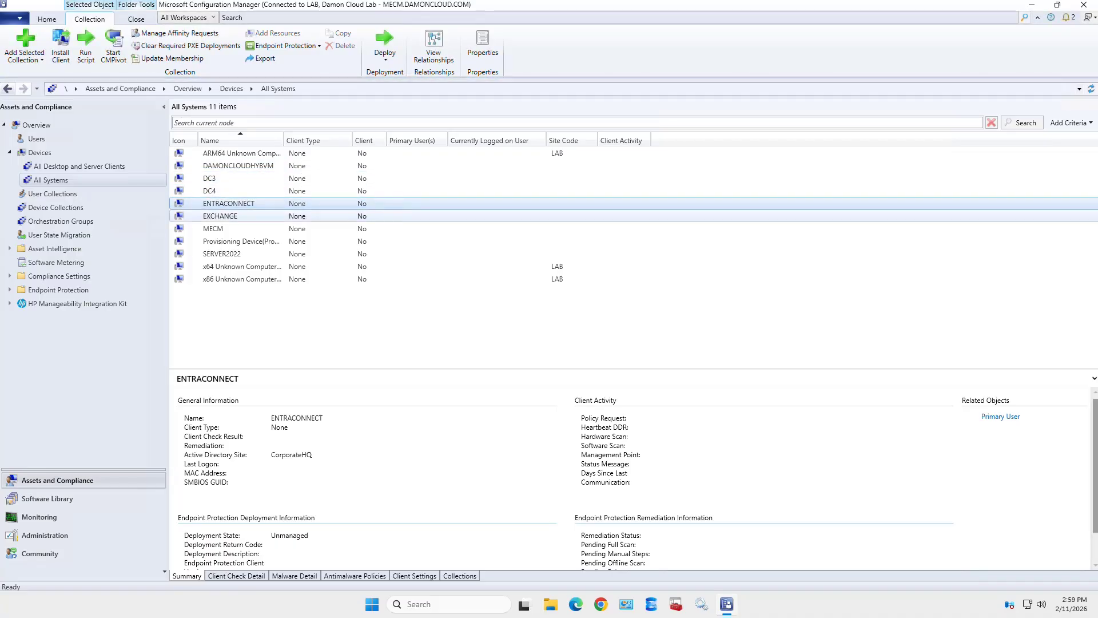
pyautogui.press('Down')
pyautogui.press('Down')
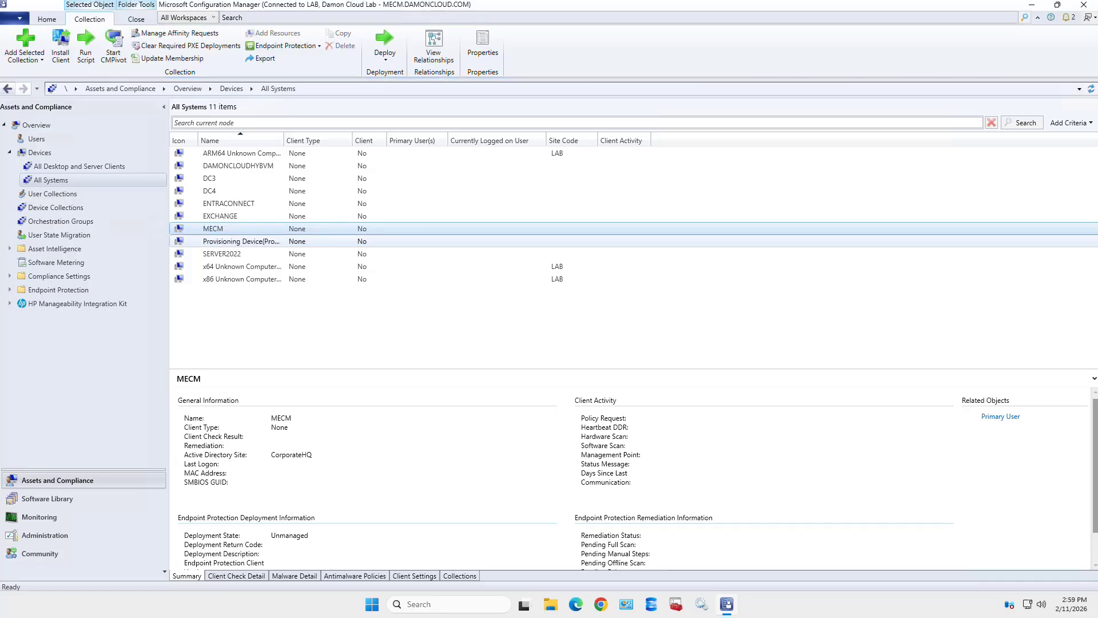
pyautogui.press('Down')
pyautogui.press('Down')
pyautogui.press('Down')
pyautogui.press('Down')
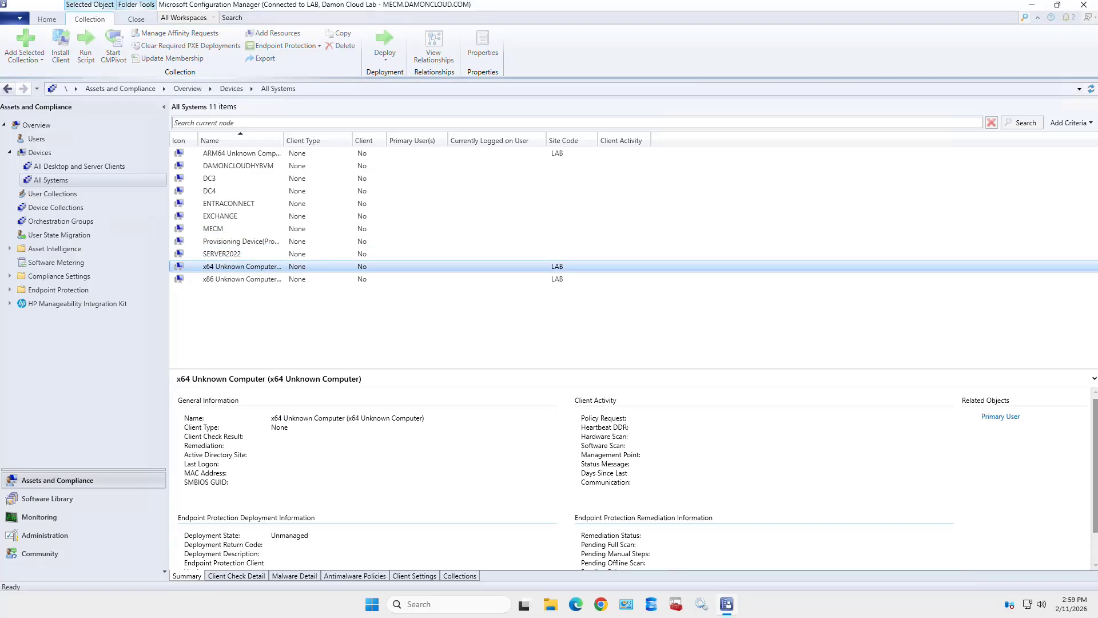
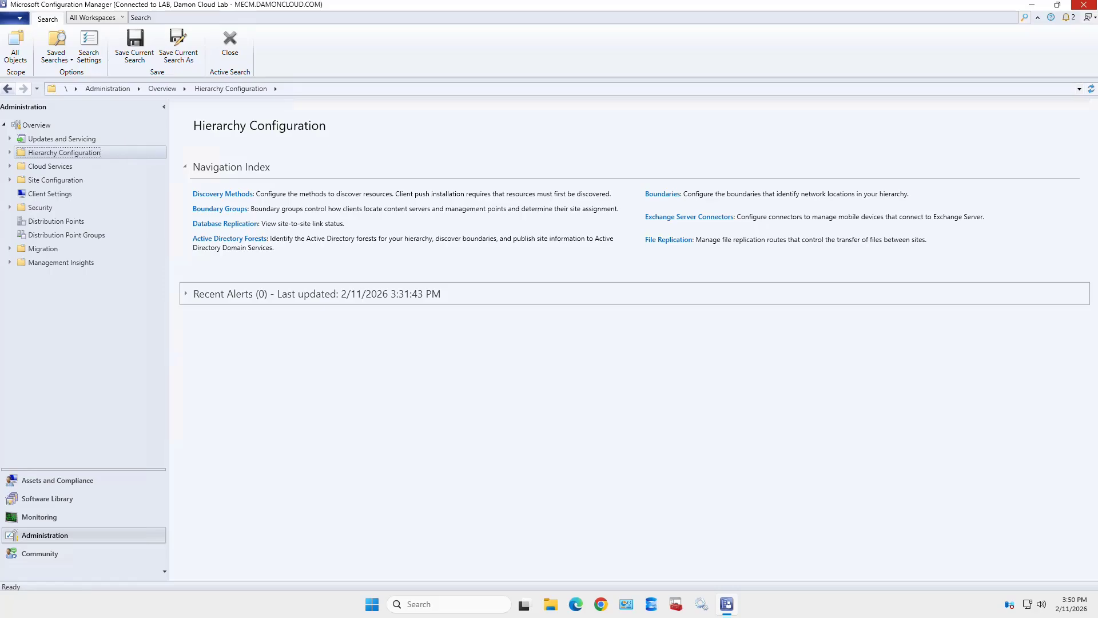
# - Expand Hierarchy Configuration in the Administration tree to reveal Discovery Methods through Active Directory Forests
pyautogui.press('Right')
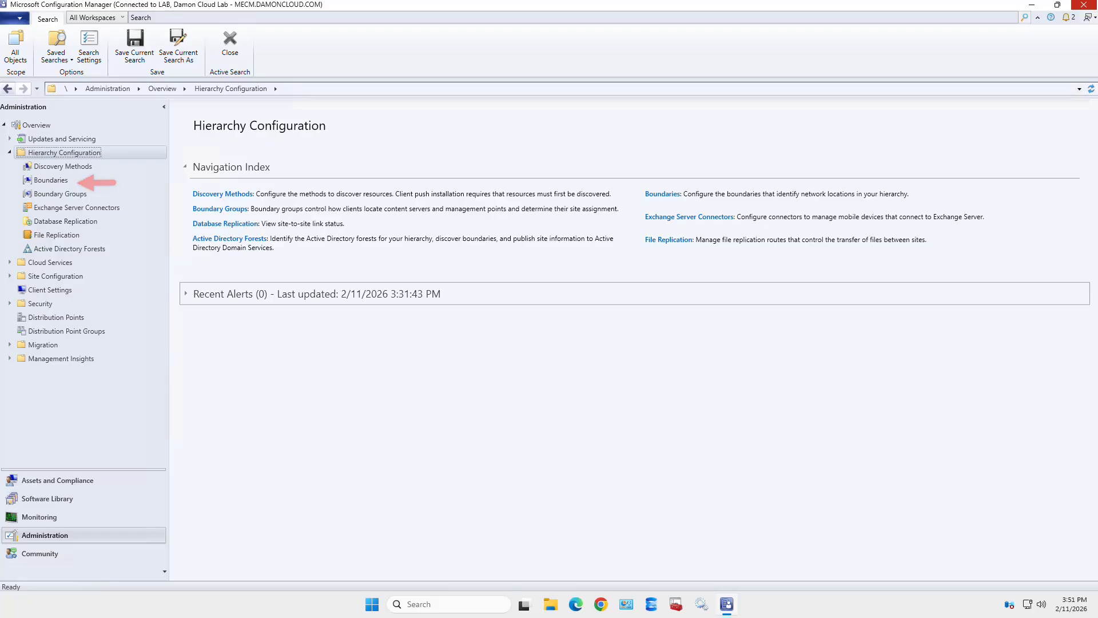
# - Show the four existing boundaries: two IP ranges plus the CorporateHQ and Remote AD sites
pyautogui.click(51, 180)
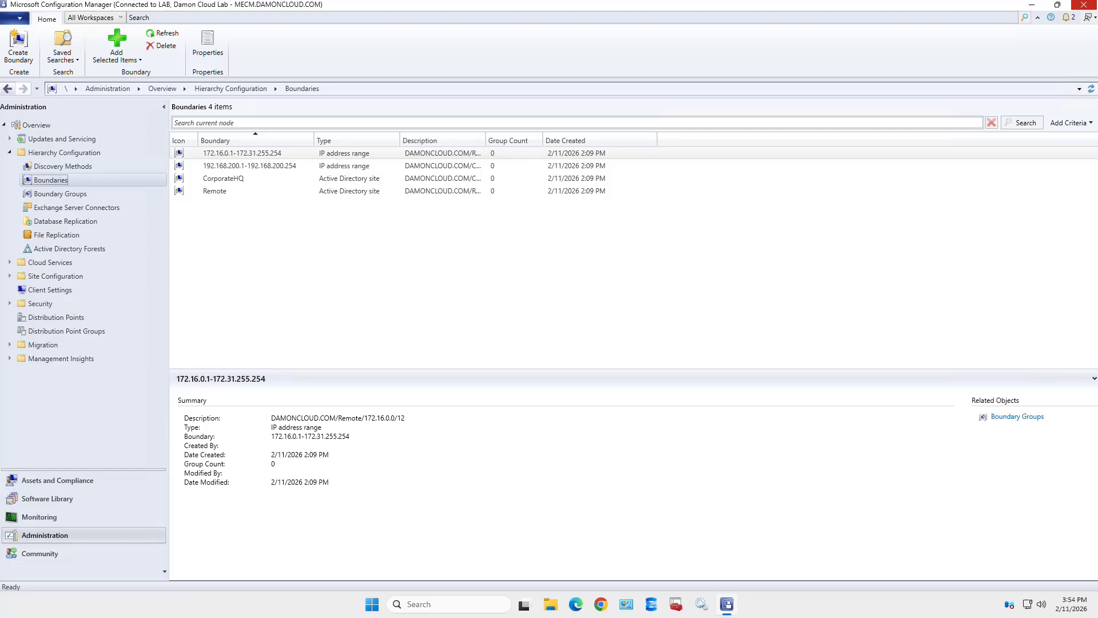
# - Create a new boundary, keep its type as IP subnet, and start the description with 192.168.40.2
pyautogui.click(412, 263)
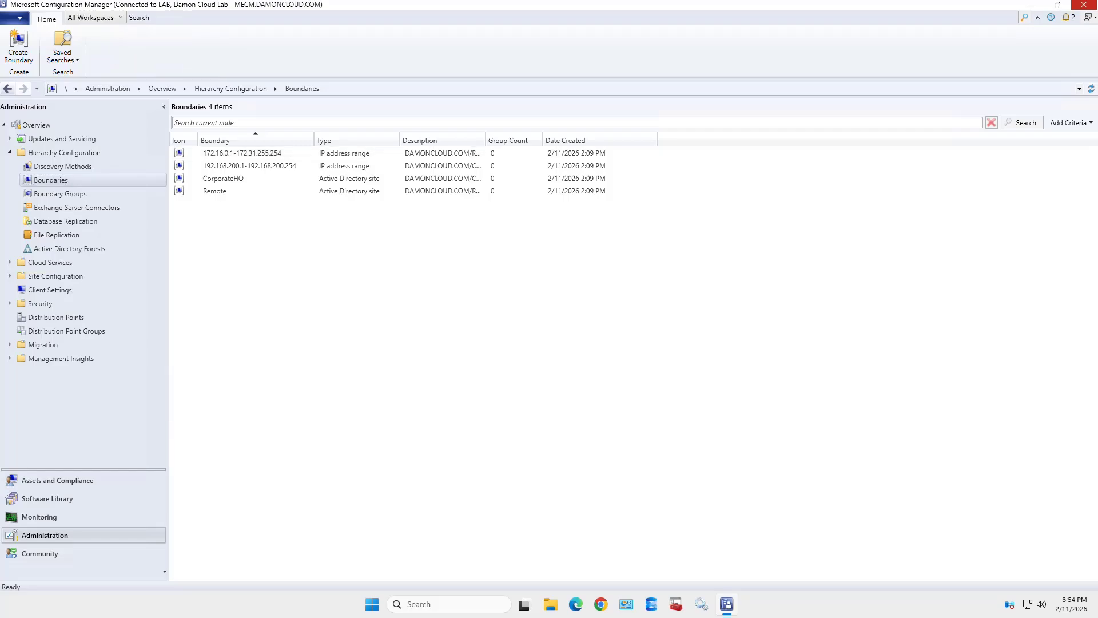
pyautogui.rightClick(104, 180)
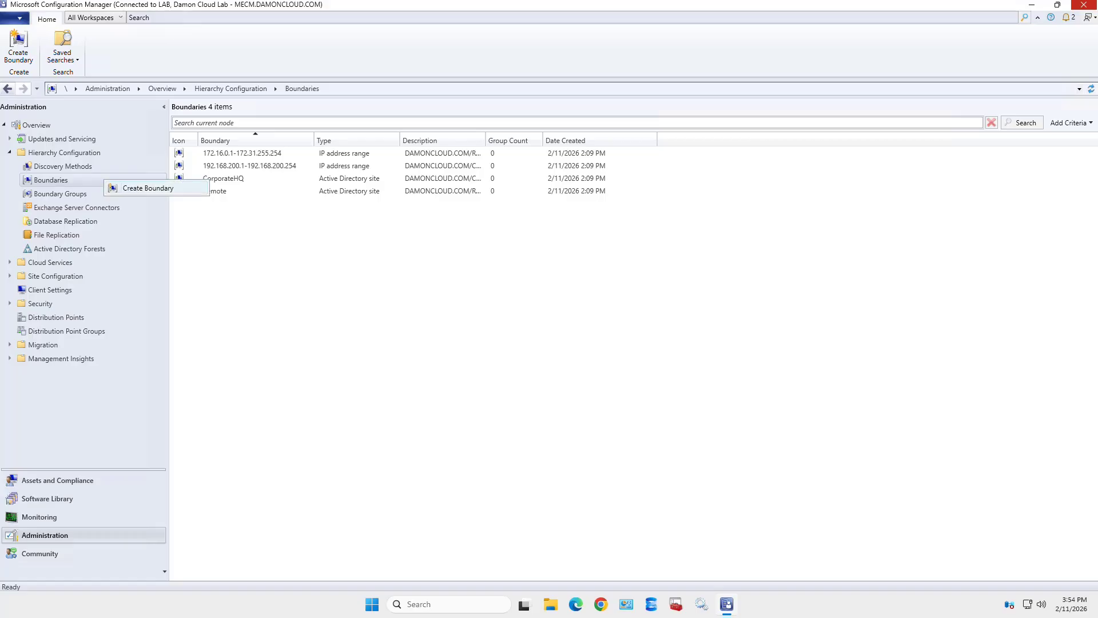
pyautogui.click(147, 188)
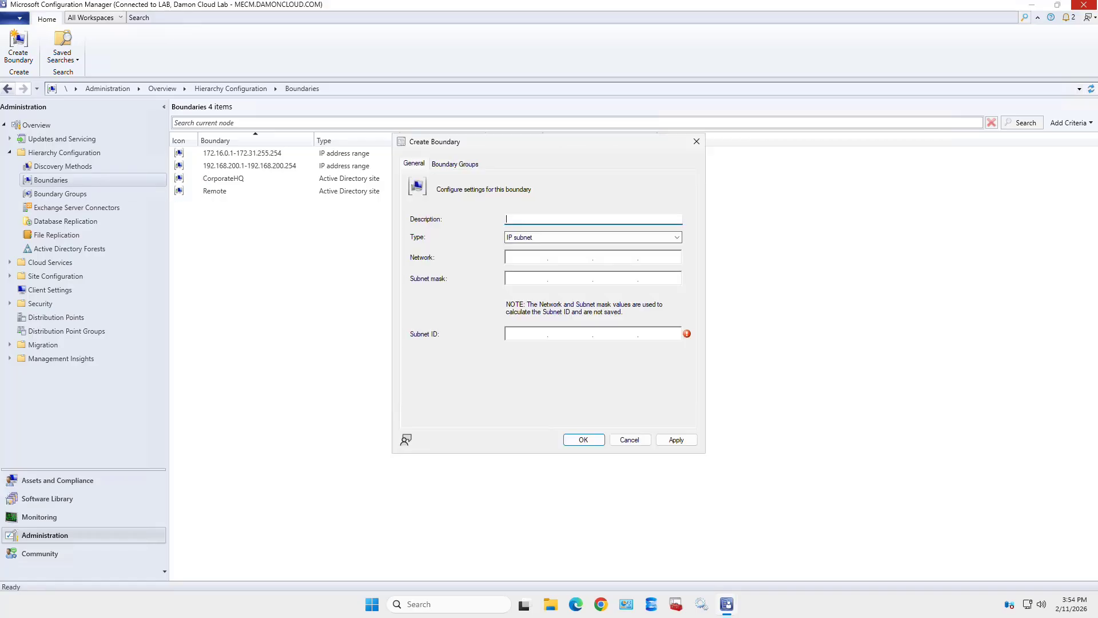
pyautogui.click(593, 236)
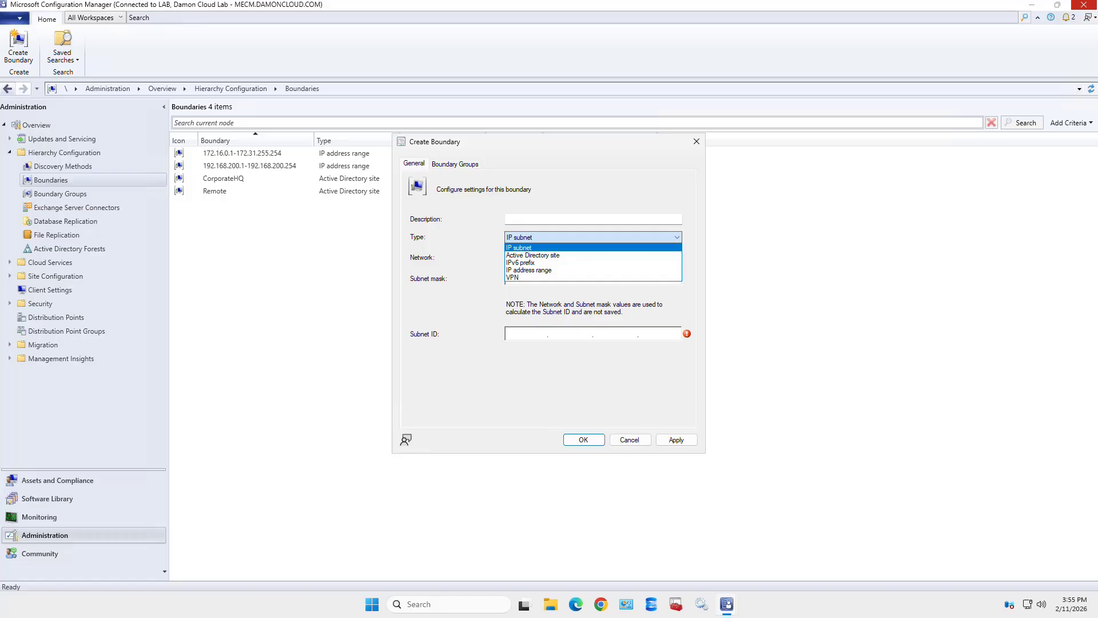
pyautogui.press('Escape')
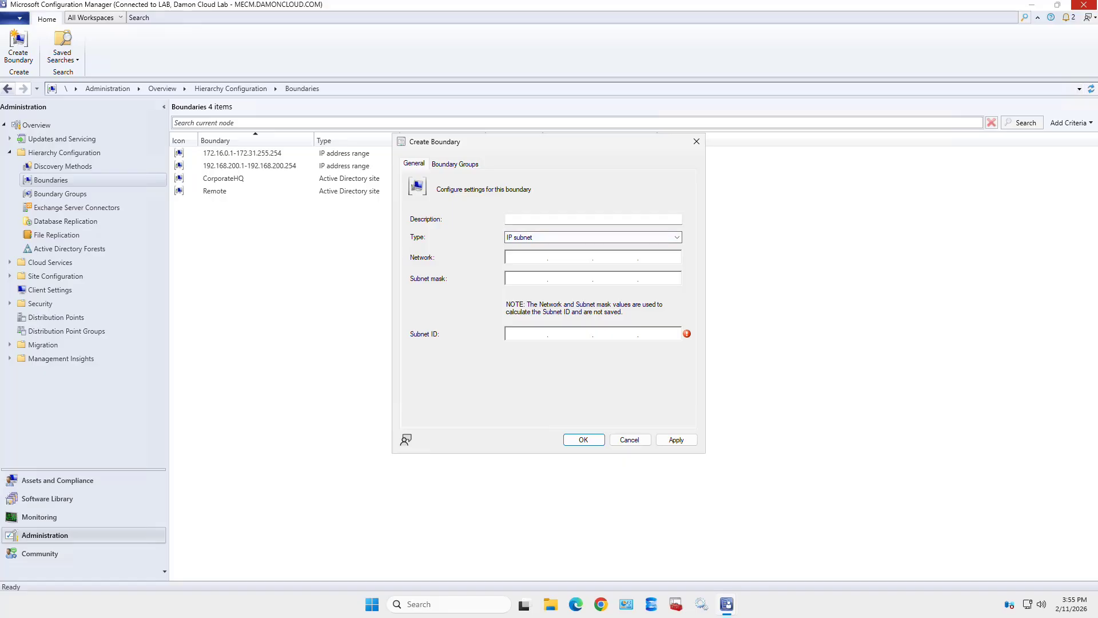
pyautogui.click(593, 219)
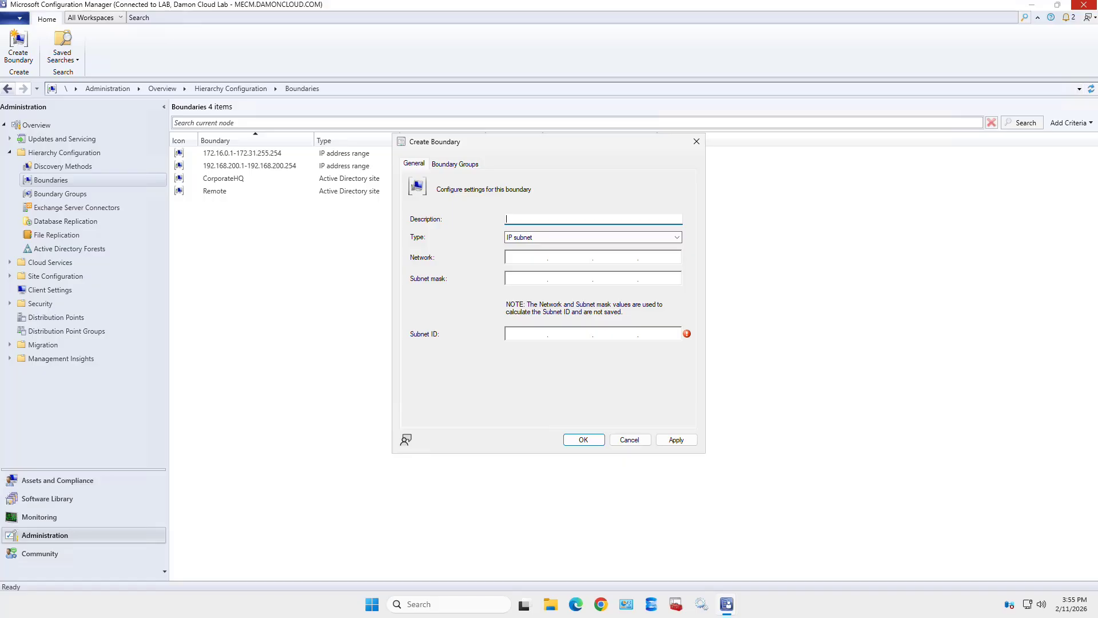
pyautogui.write('192.168.40.2/')
# - Finish the description as 192.168.40.2/16 and enter network 192.168.40.0 with mask 255.255.255.0, keeping IP subnet
pyautogui.write('16')
pyautogui.hotkey('ctrl', 'a')
pyautogui.click(525, 257)
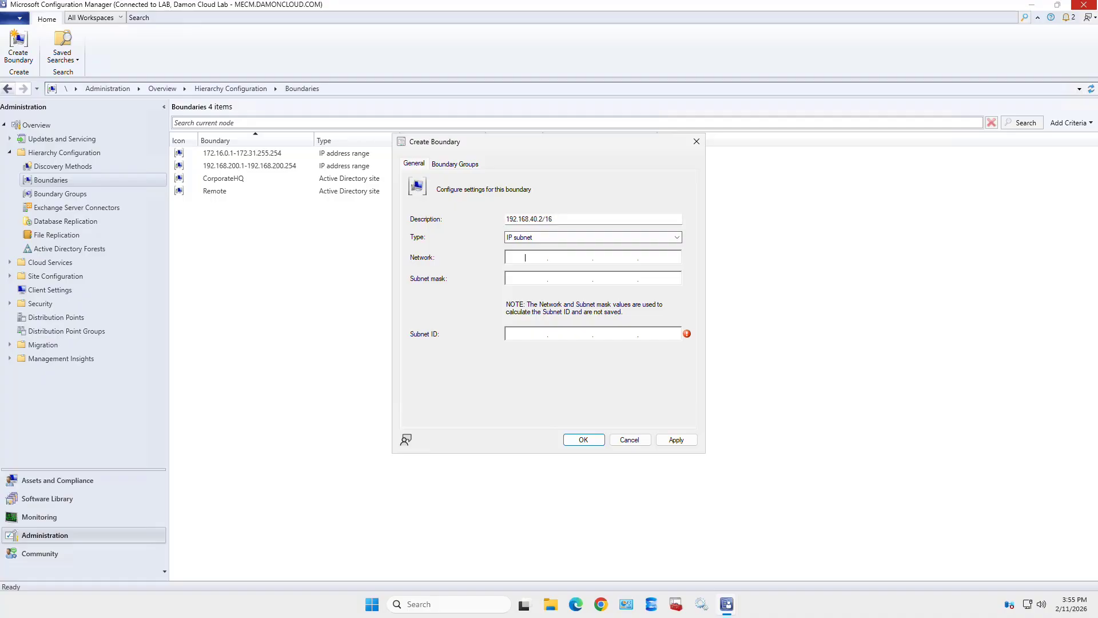
pyautogui.write('192')
pyautogui.write('.168.40.0')
pyautogui.press('Tab')
pyautogui.write('255.255.255.0')
pyautogui.click(593, 237)
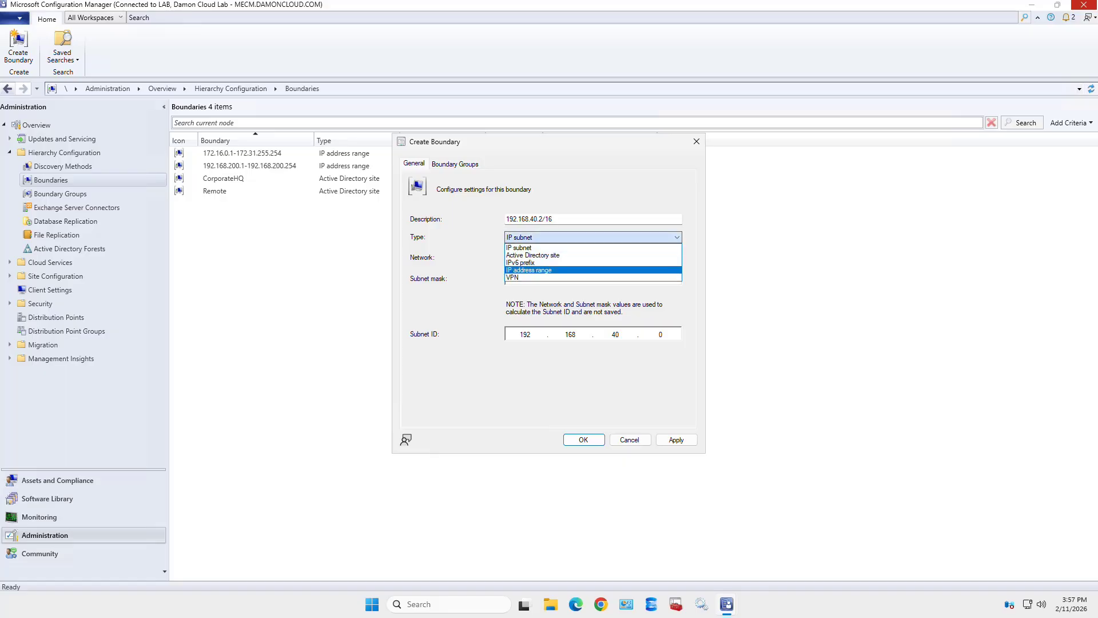
pyautogui.press('Escape')
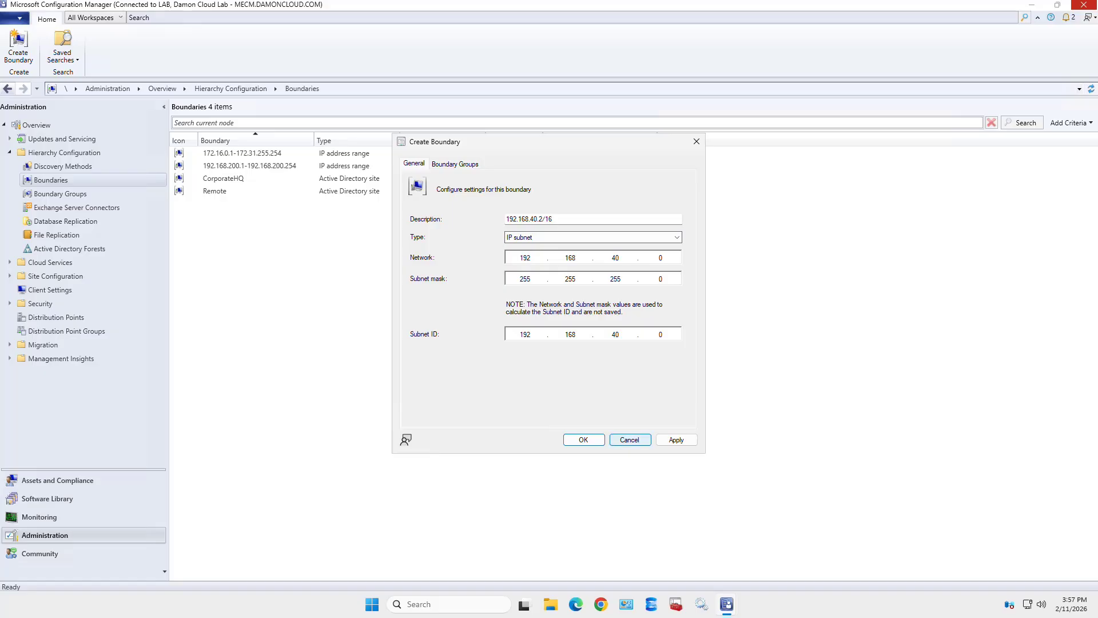
# - Discard the new boundary and briefly open the first boundary's properties
pyautogui.click(630, 439)
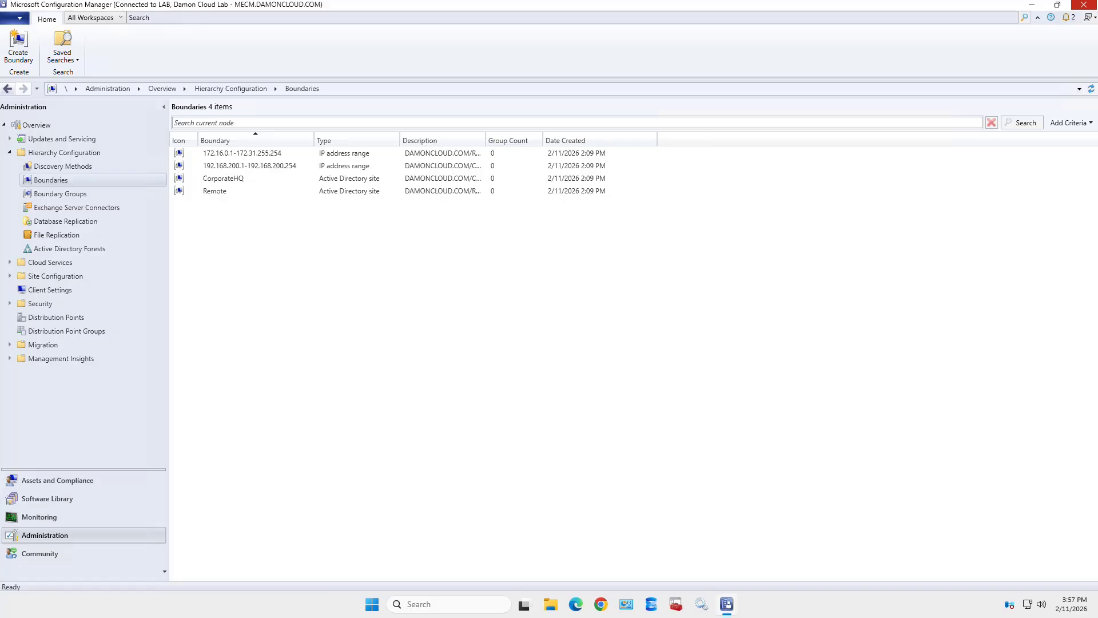
pyautogui.rightClick(268, 154)
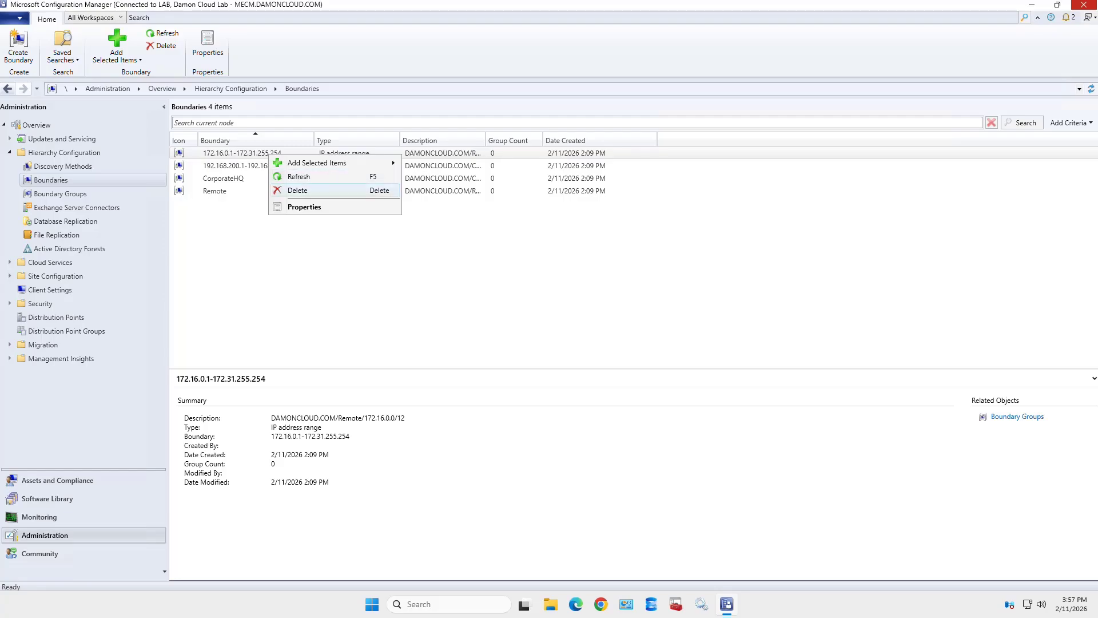
pyautogui.click(305, 207)
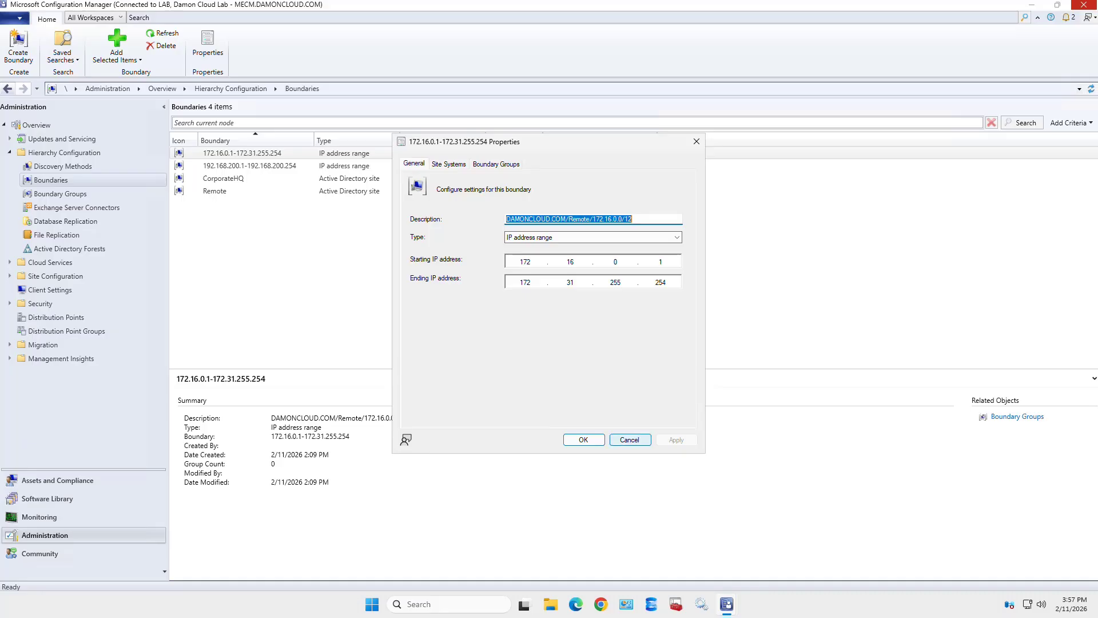
pyautogui.click(629, 440)
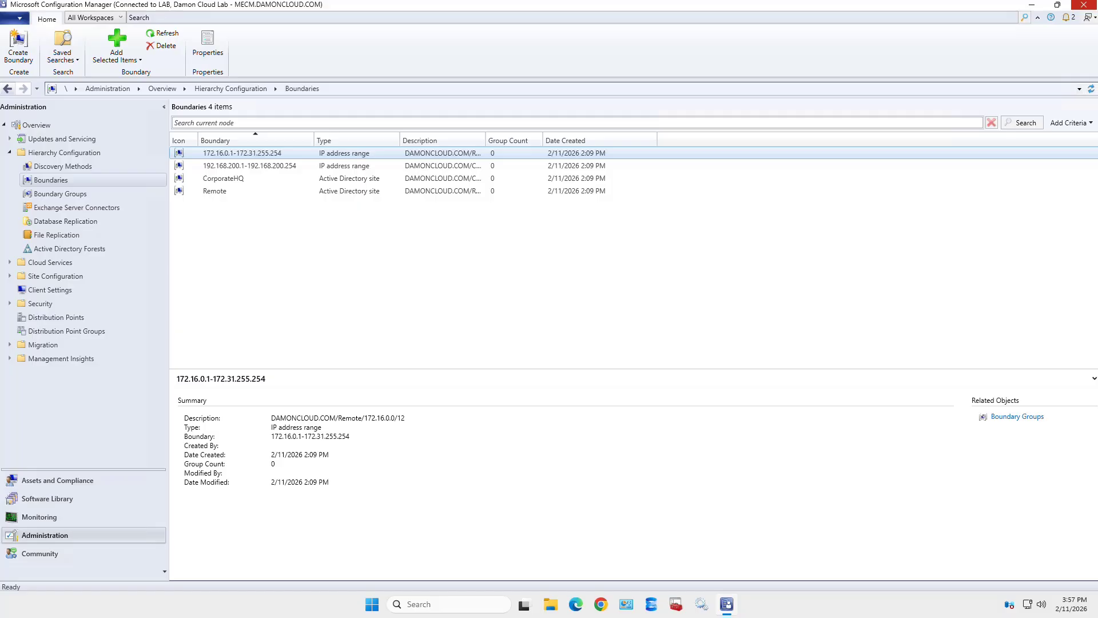
# - Confirm the 172.16.0.1-172.31.255.254 boundary has no boundary groups or site systems, then list boundary groups
pyautogui.rightClick(287, 152)
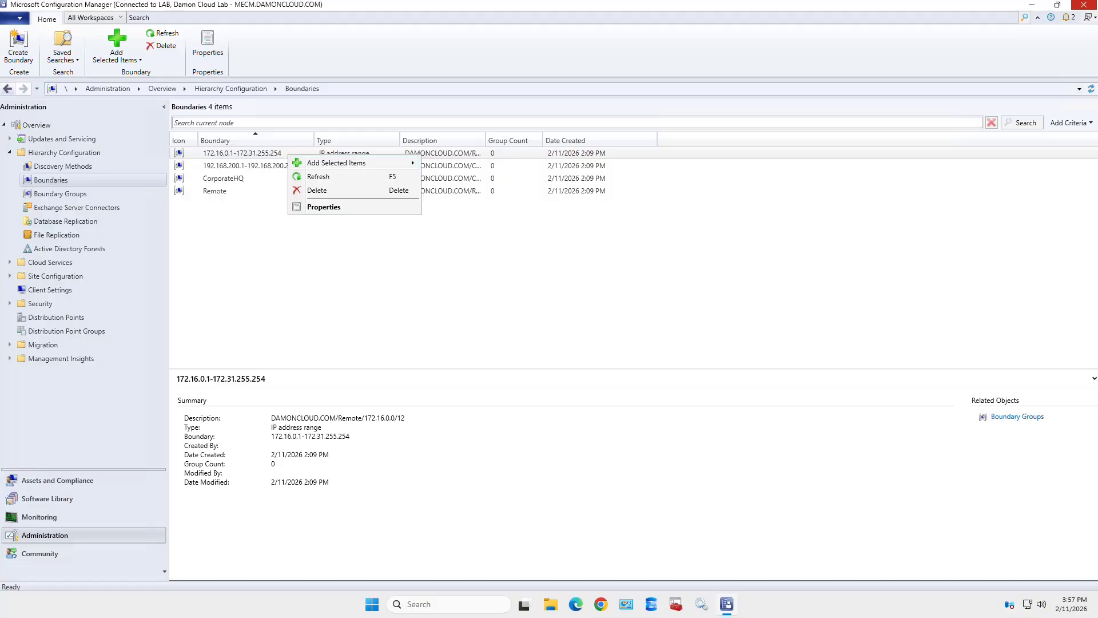
pyautogui.click(324, 207)
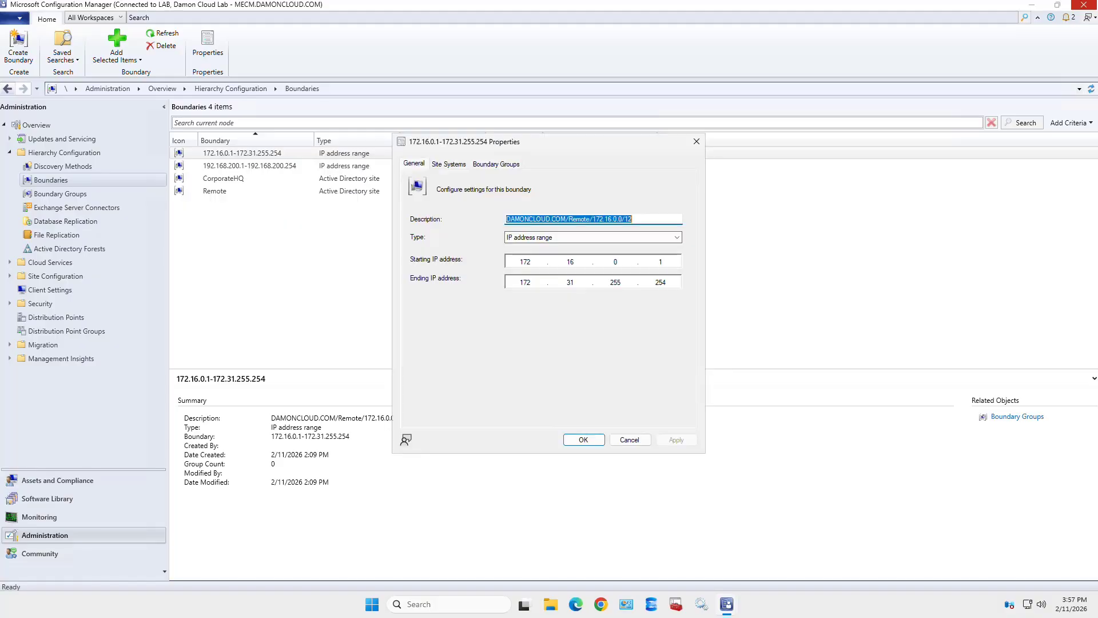
pyautogui.click(496, 164)
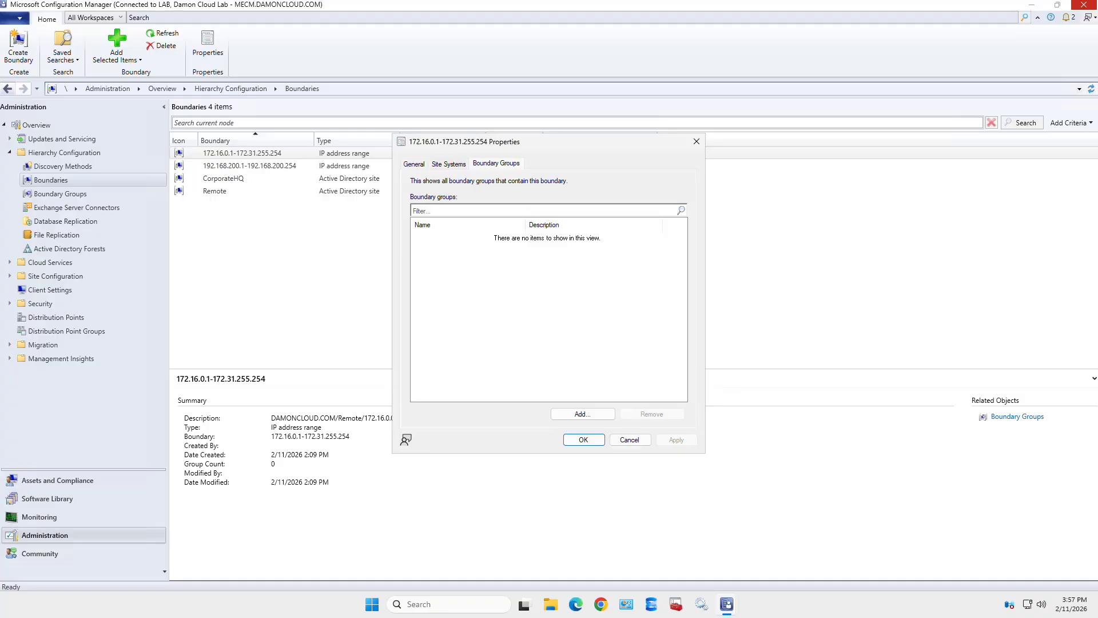
pyautogui.click(449, 164)
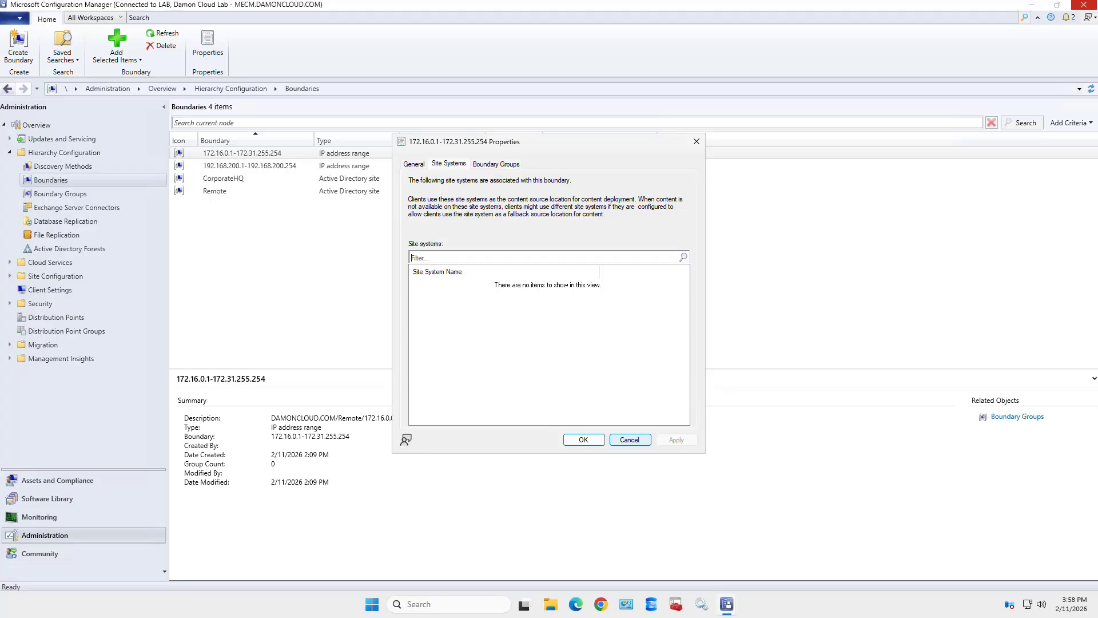
pyautogui.click(630, 439)
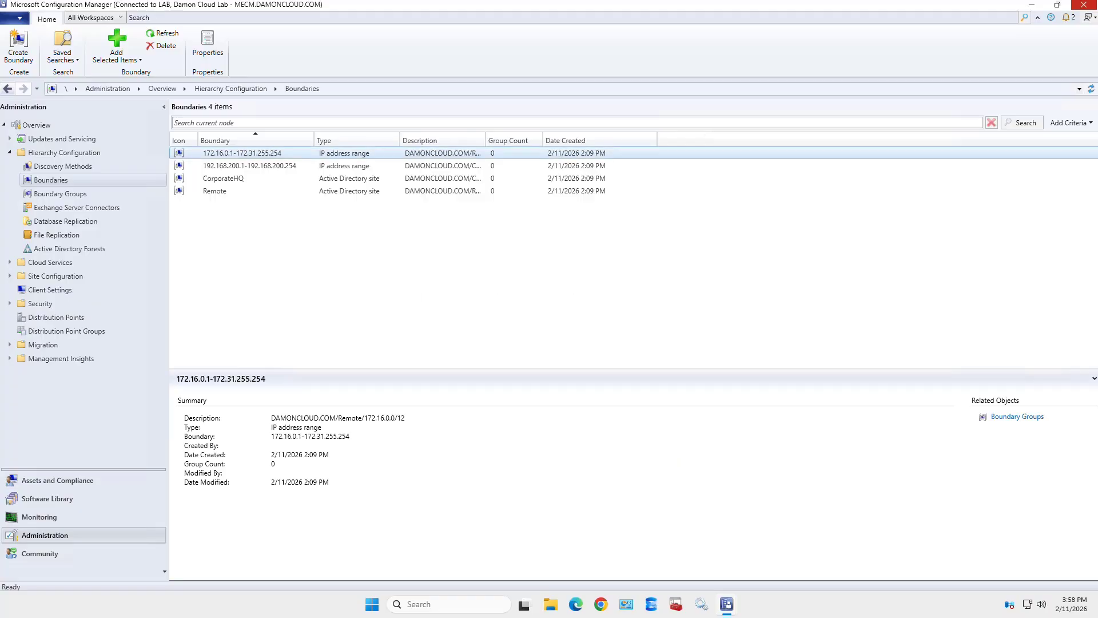
pyautogui.click(250, 166)
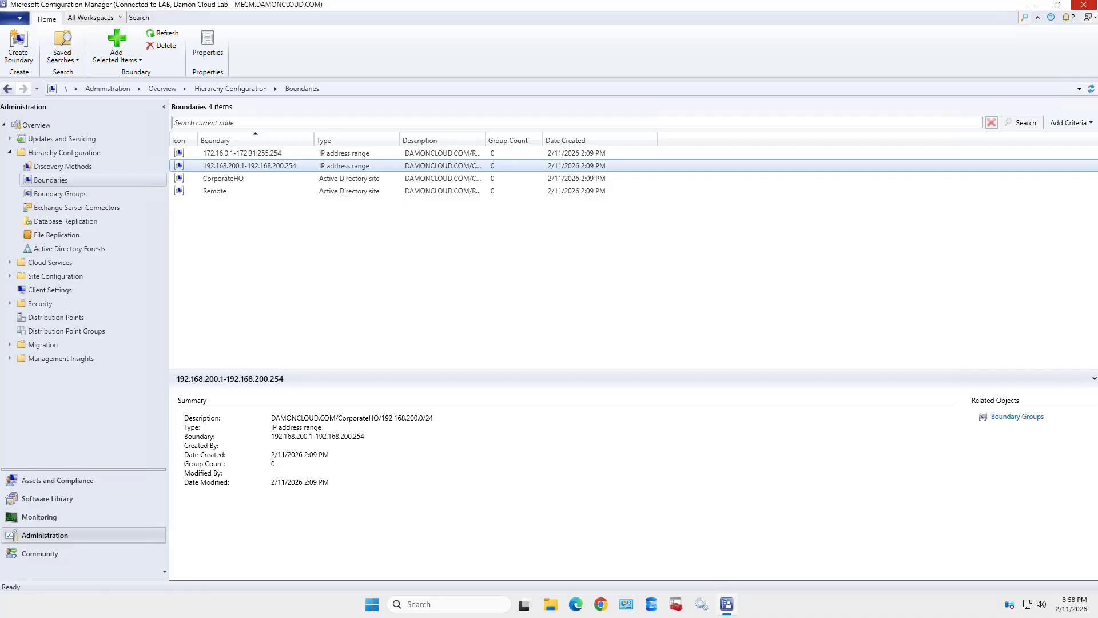
pyautogui.click(60, 194)
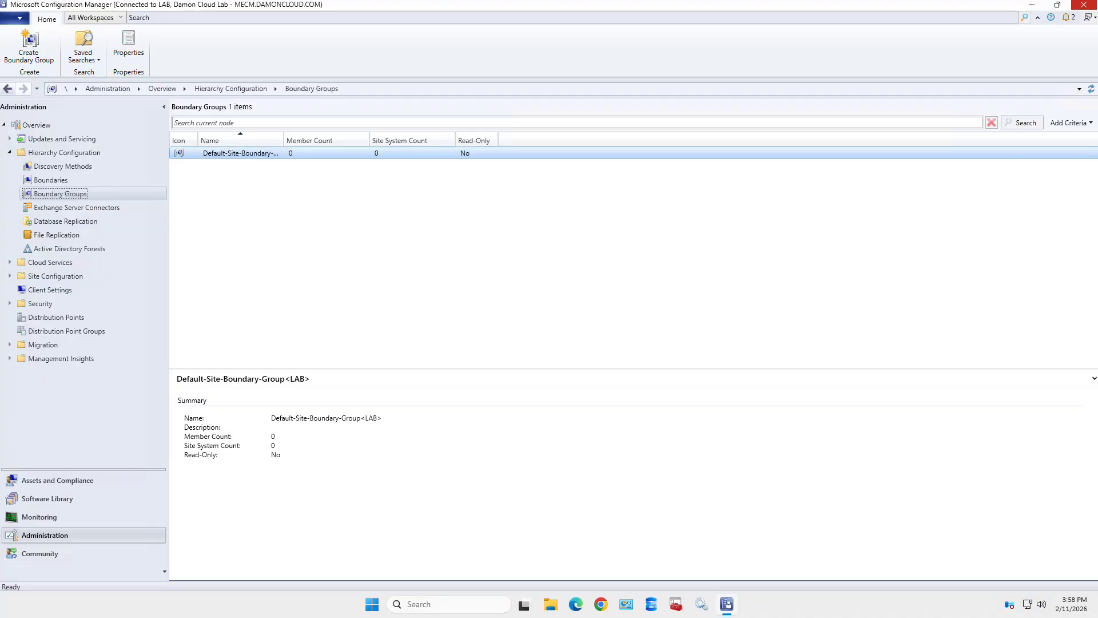
# - Auto-fit the Name column so Default-Site-Boundary-Group<LAB> is fully readable
pyautogui.doubleClick(284, 140)
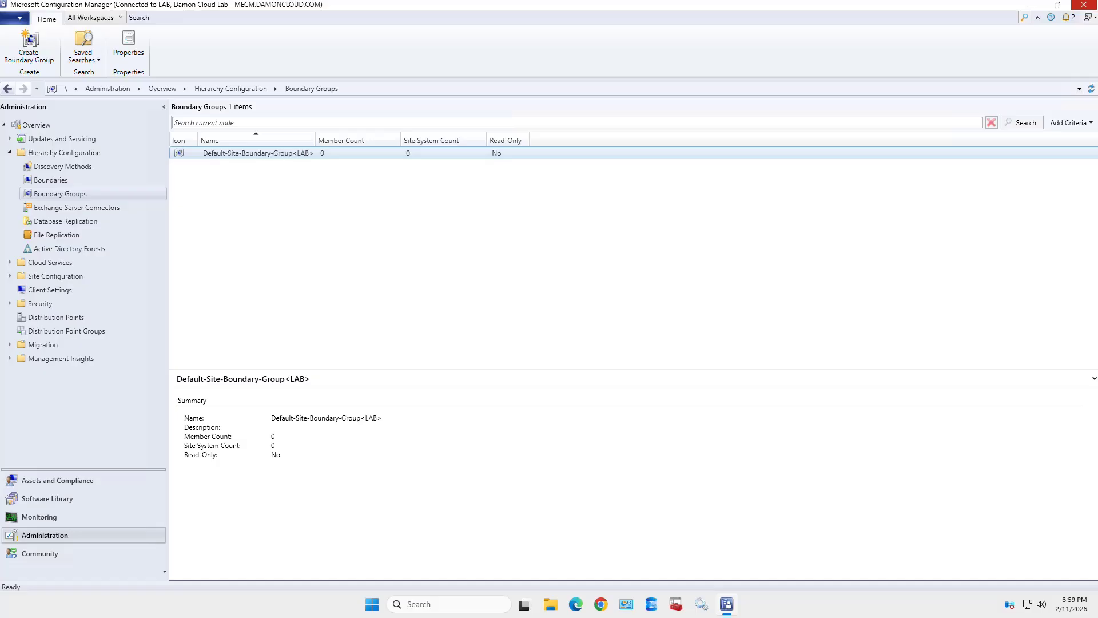
# - Create a boundary group named 'All Sites' containing the CorporateHQ and Remote boundaries
pyautogui.rightClick(119, 195)
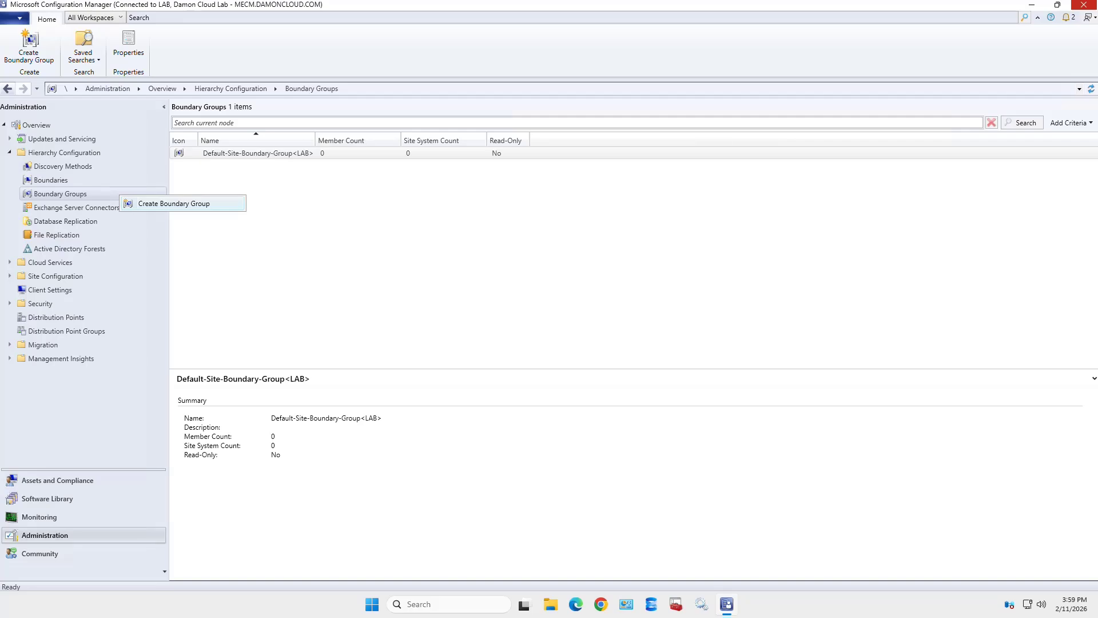
pyautogui.click(174, 203)
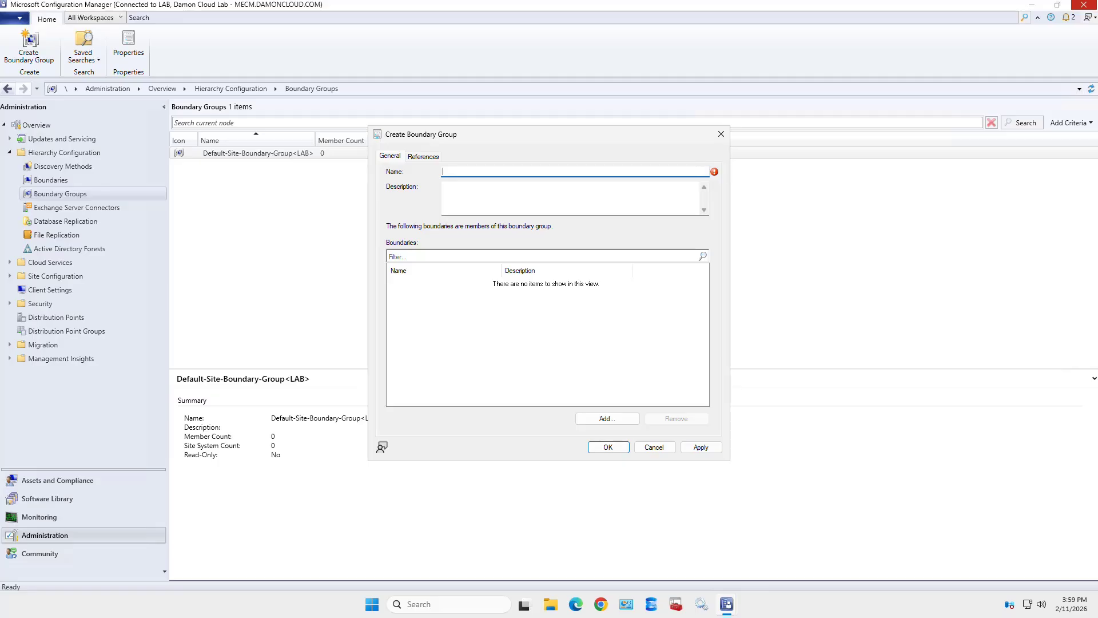
pyautogui.write('All Sites')
pyautogui.click(607, 419)
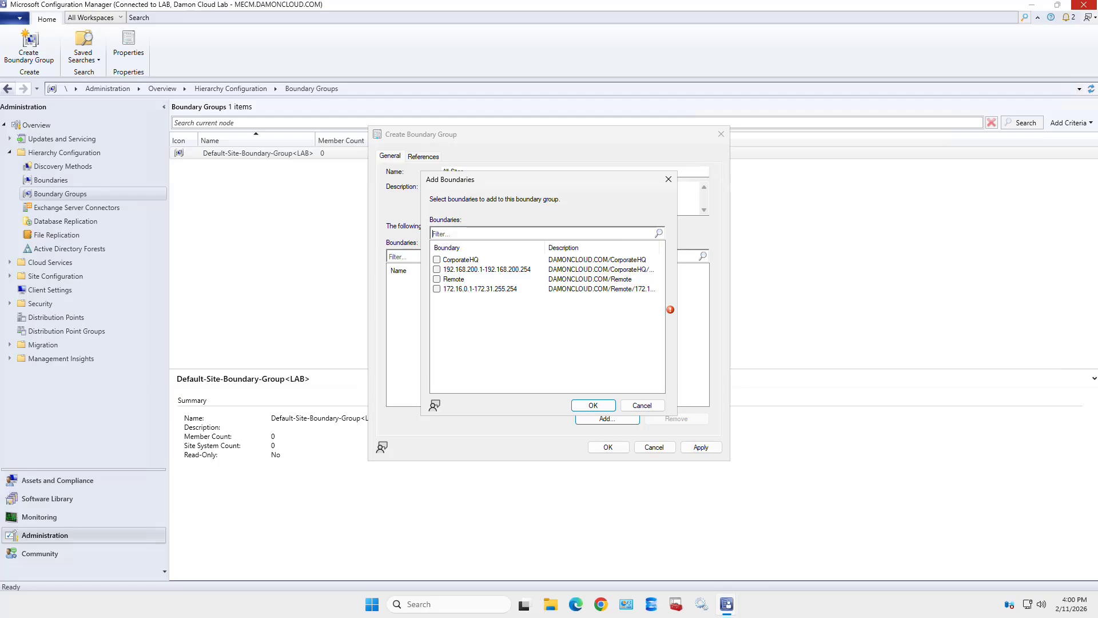
pyautogui.click(437, 279)
pyautogui.click(436, 260)
pyautogui.click(593, 405)
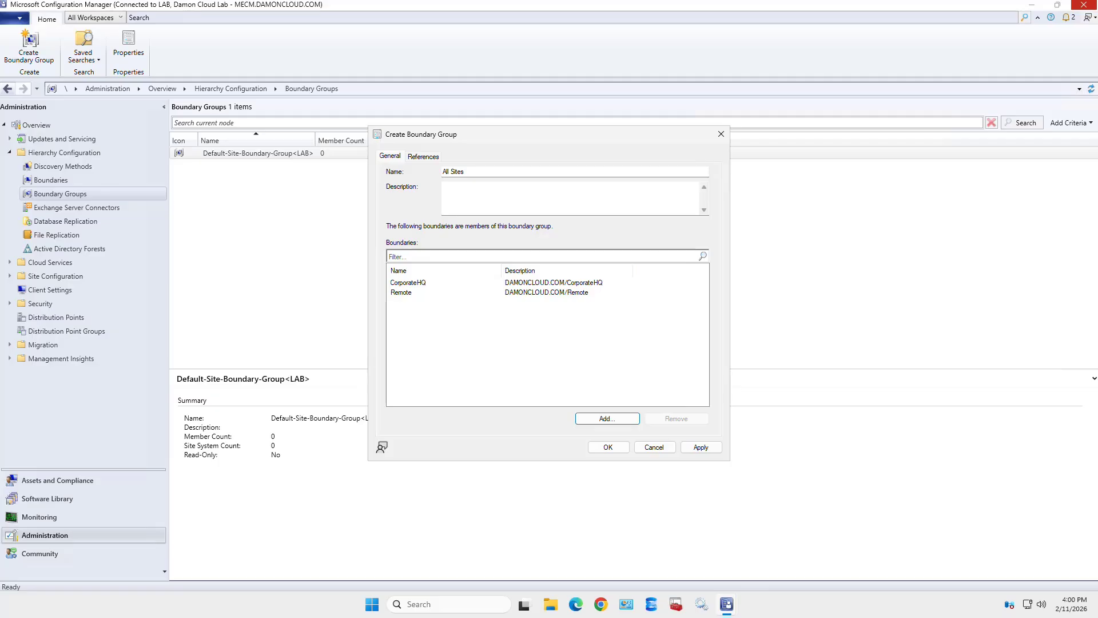
pyautogui.click(424, 157)
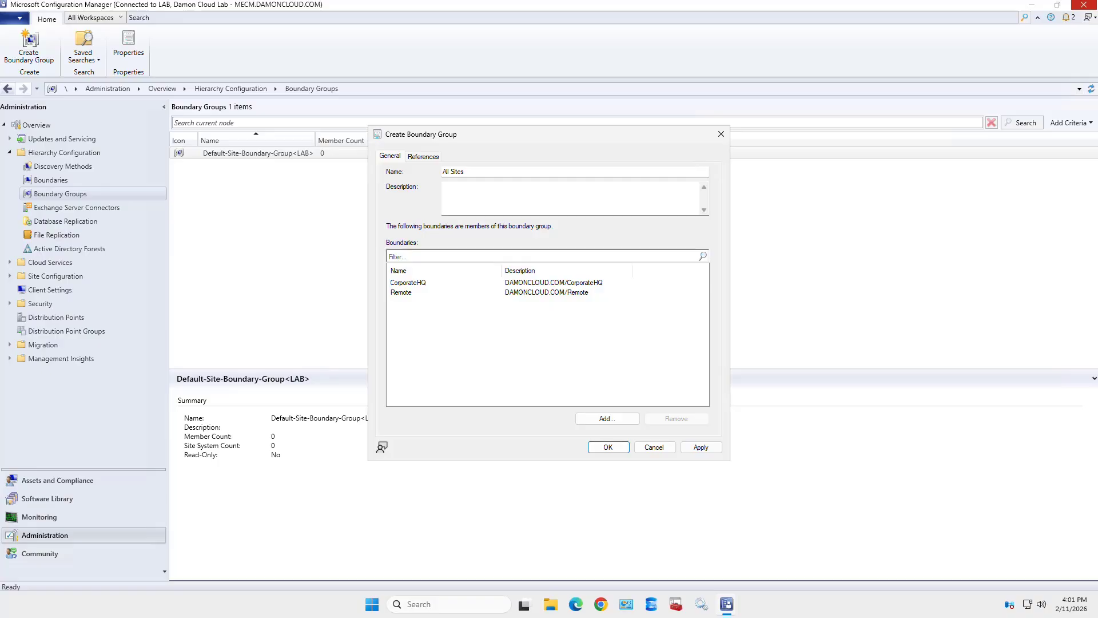
# - Use the group for site assignment and associate \\MECM.DAMONCLOUD.COM as its site system server
pyautogui.click(423, 156)
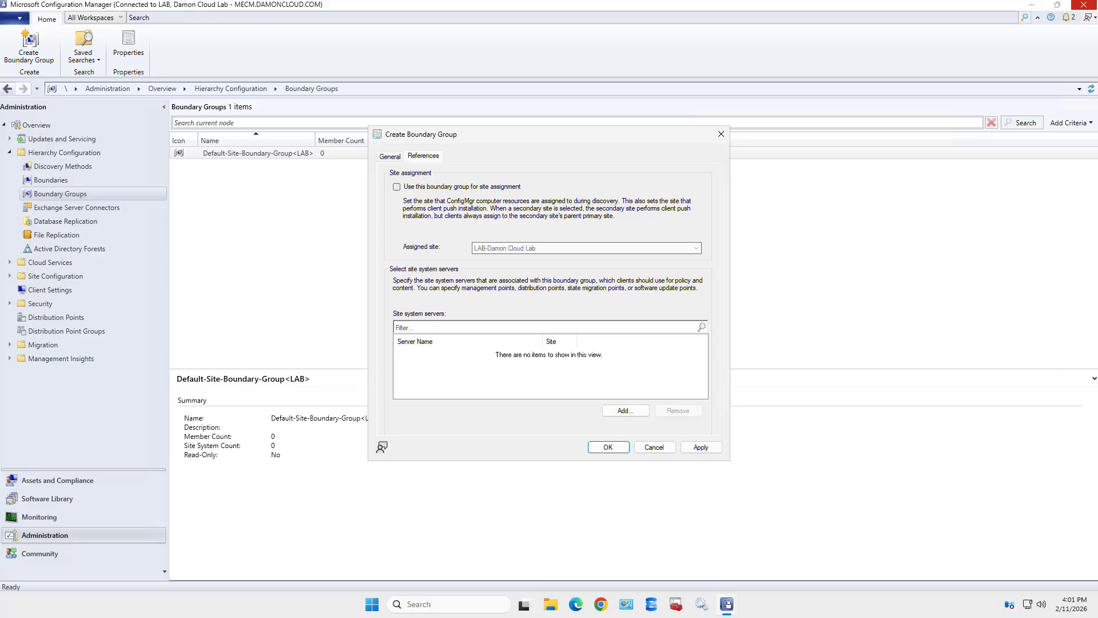
pyautogui.click(397, 187)
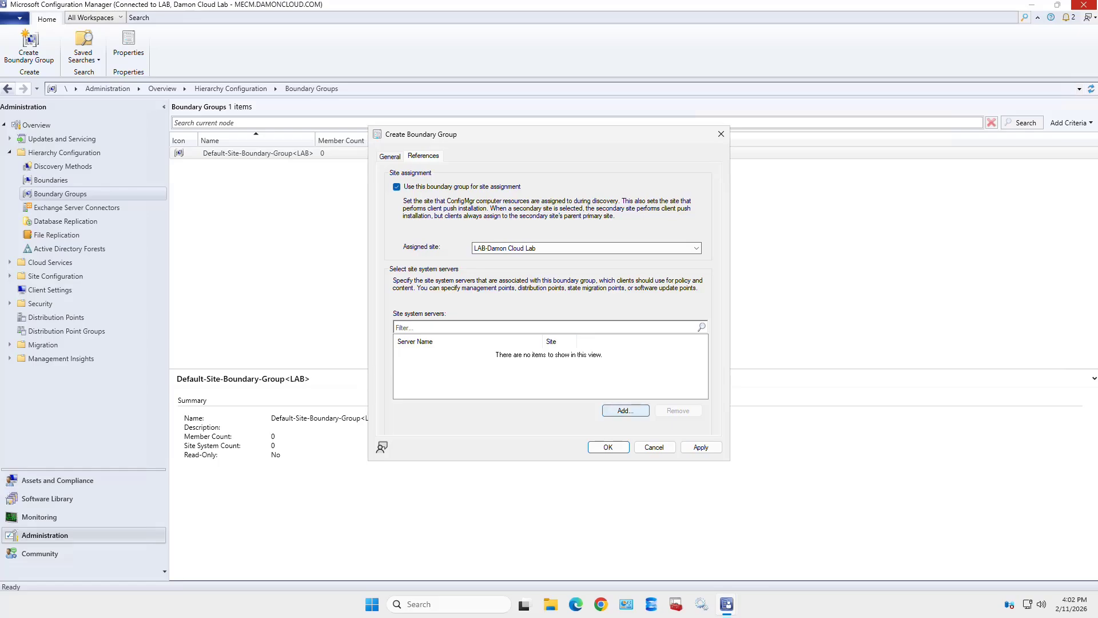
pyautogui.click(625, 410)
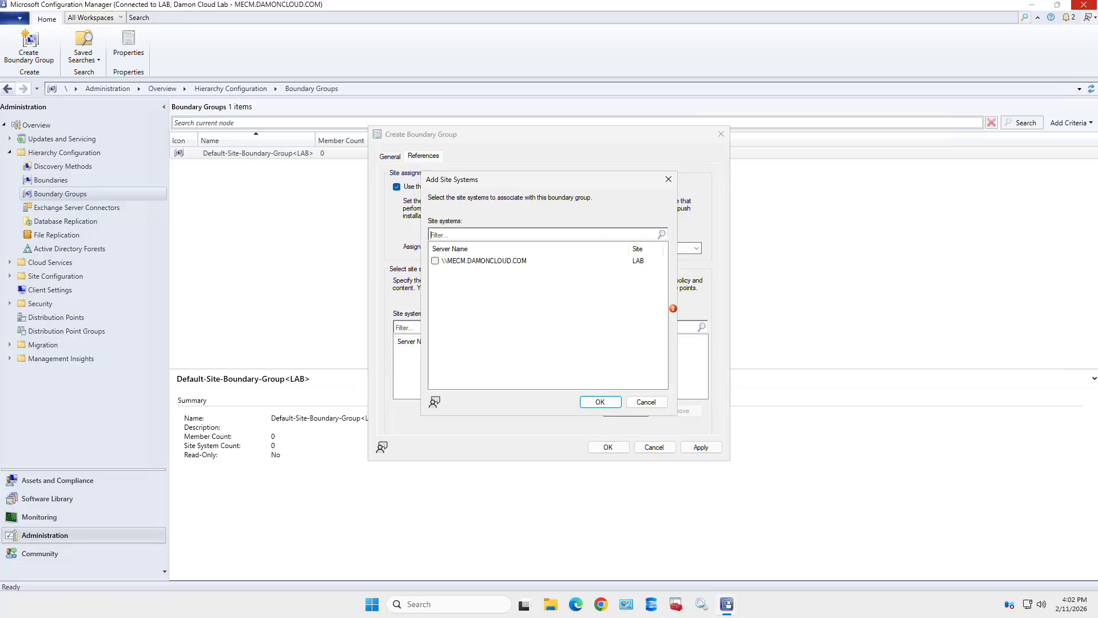
pyautogui.click(435, 261)
pyautogui.click(600, 402)
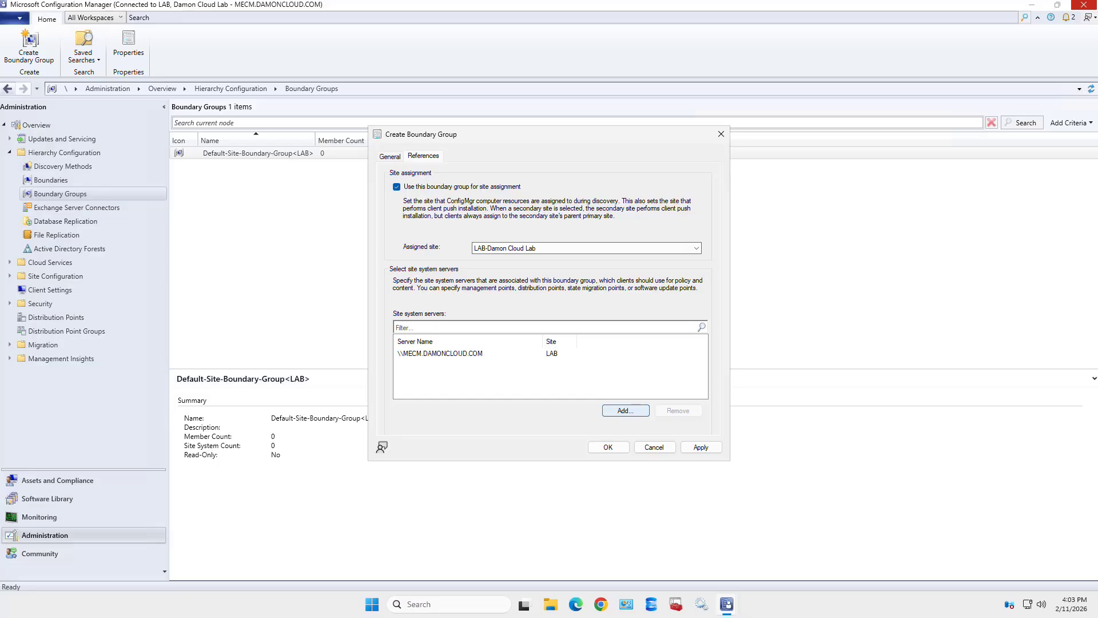
pyautogui.click(390, 156)
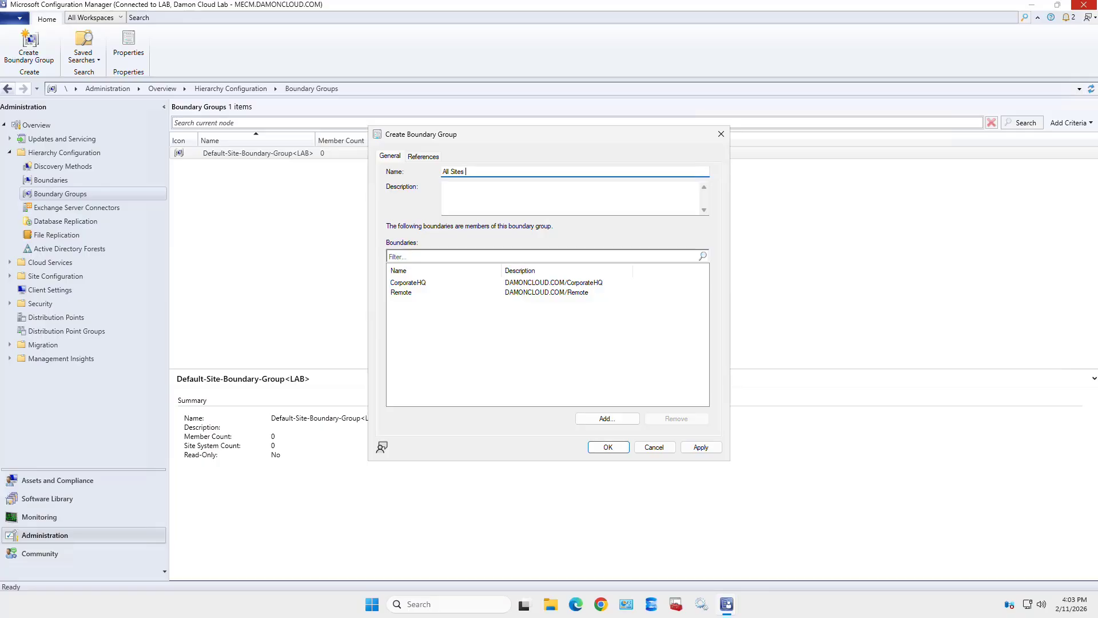
# - Rename the group to 'All Sites Boundary Group', save it, and select Default-Site-Boundary-Group<LAB>
pyautogui.write('Boundary Group')
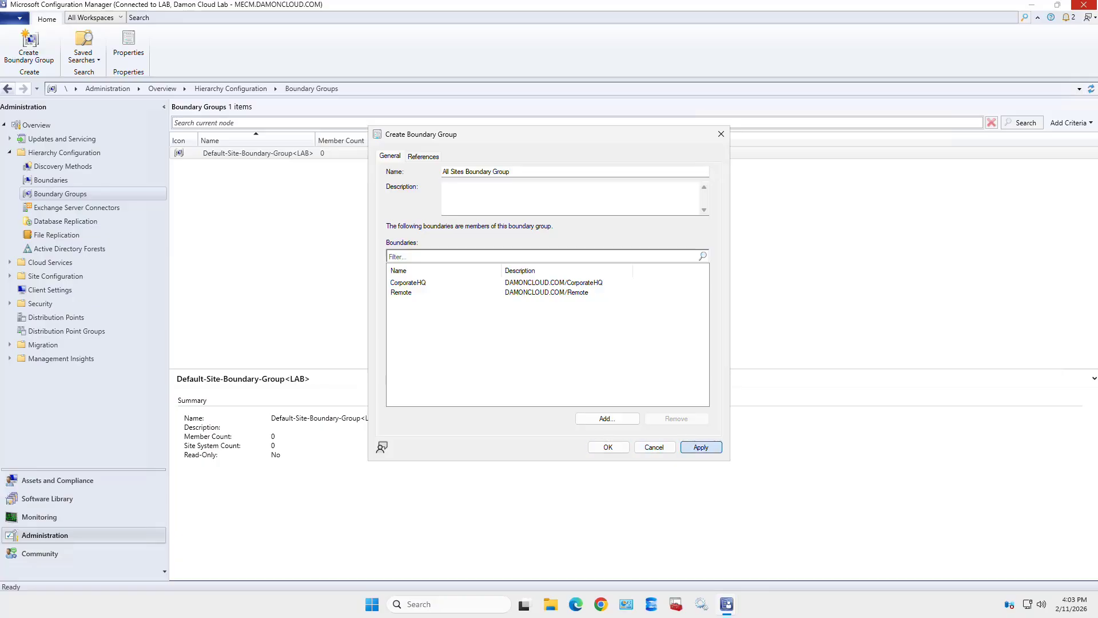
pyautogui.click(700, 447)
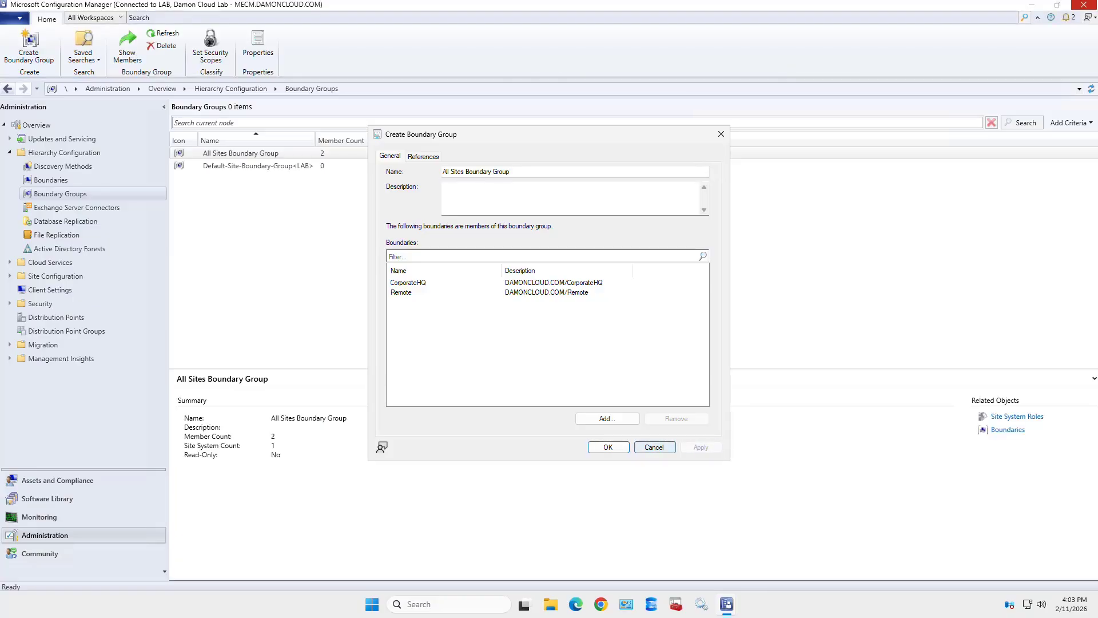
pyautogui.click(608, 446)
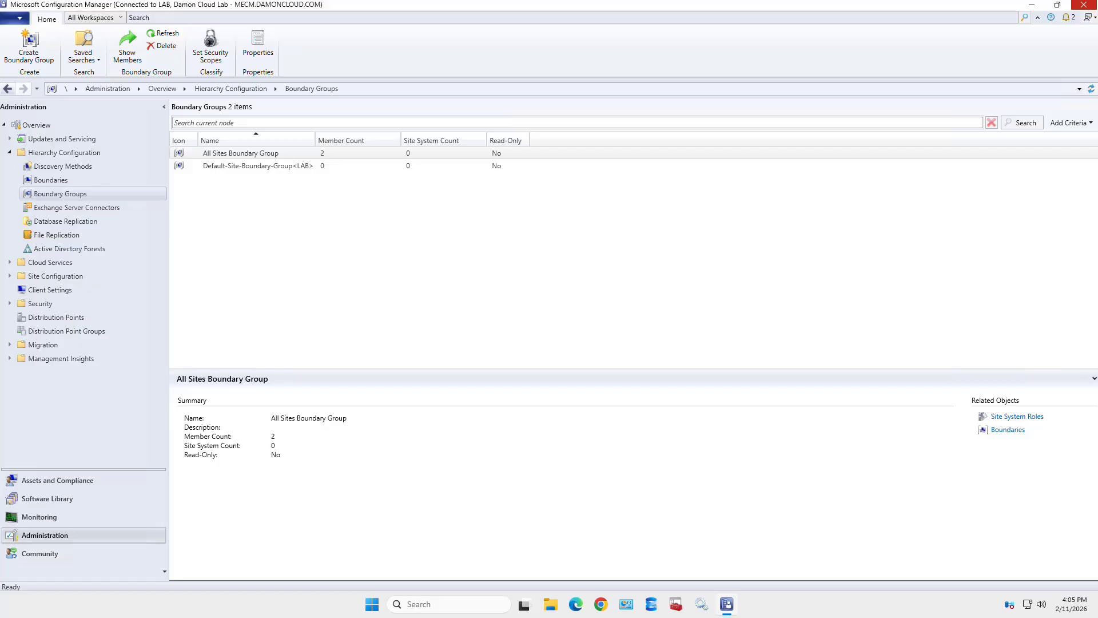
pyautogui.click(258, 166)
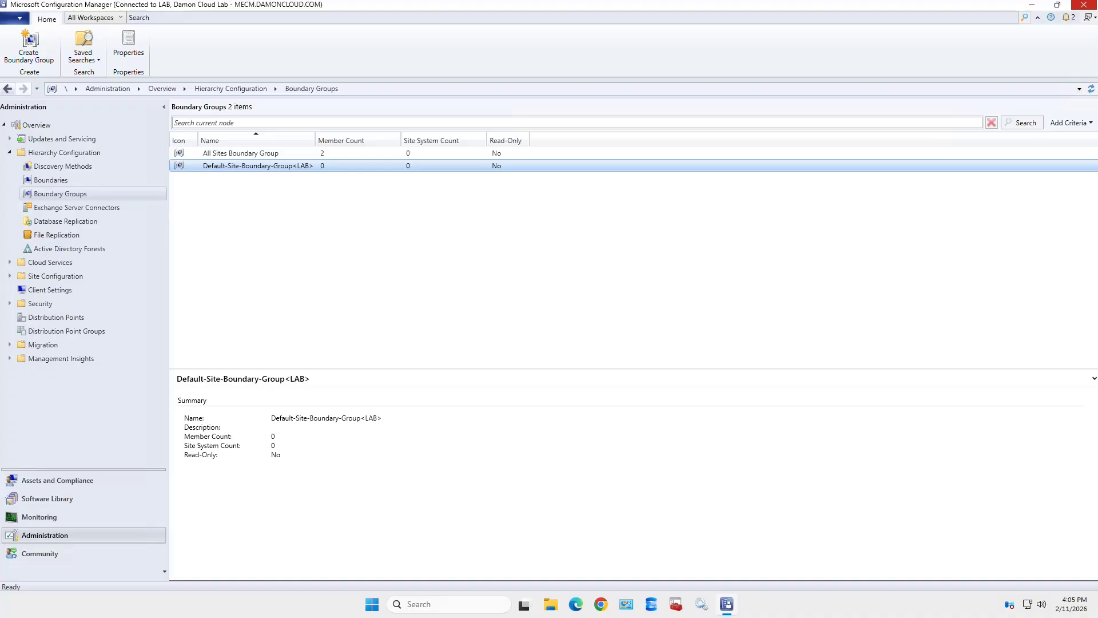
pyautogui.rightClick(270, 166)
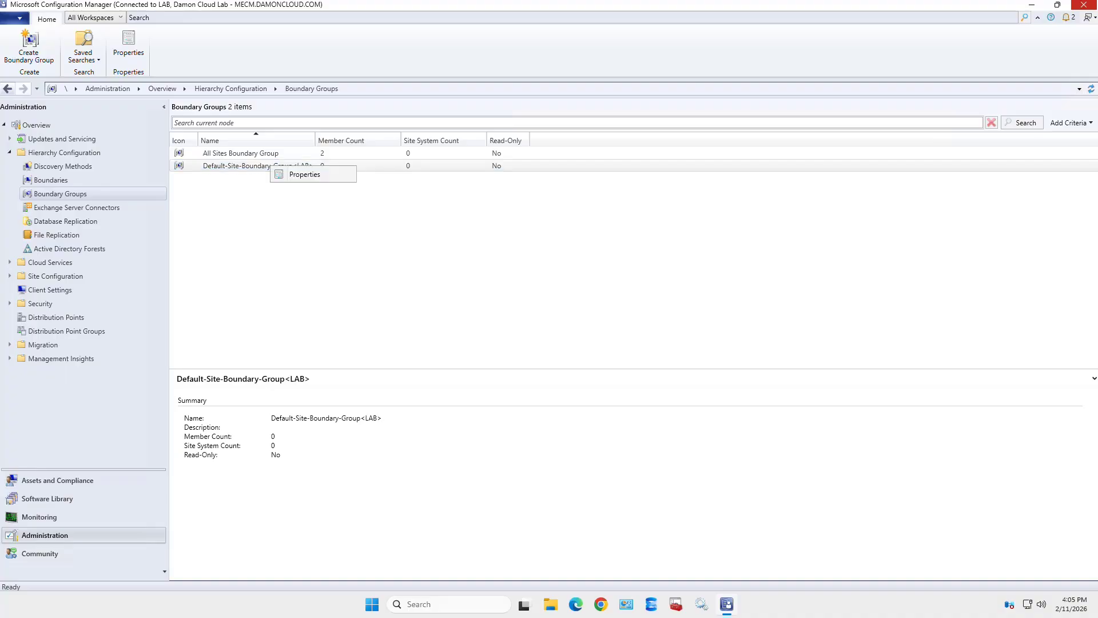
pyautogui.click(304, 174)
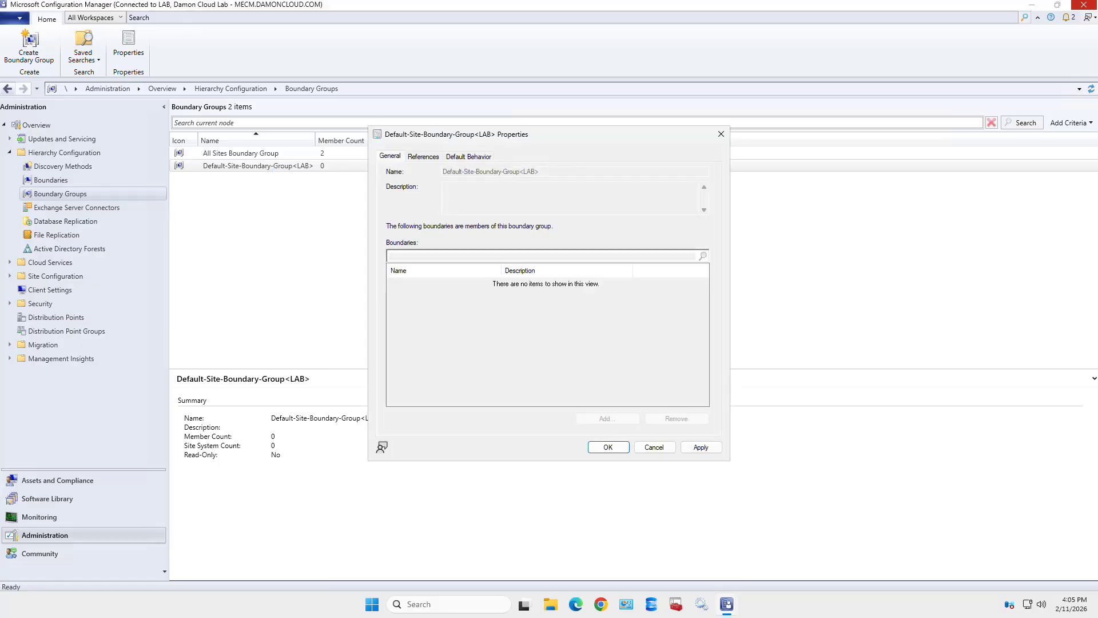
pyautogui.click(423, 156)
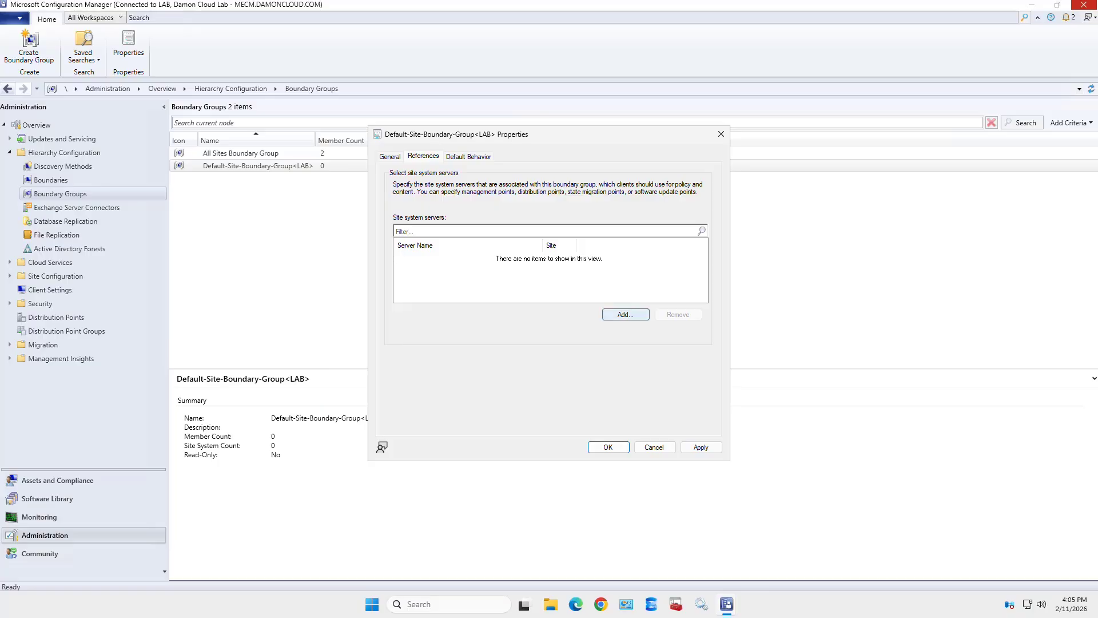
pyautogui.click(625, 314)
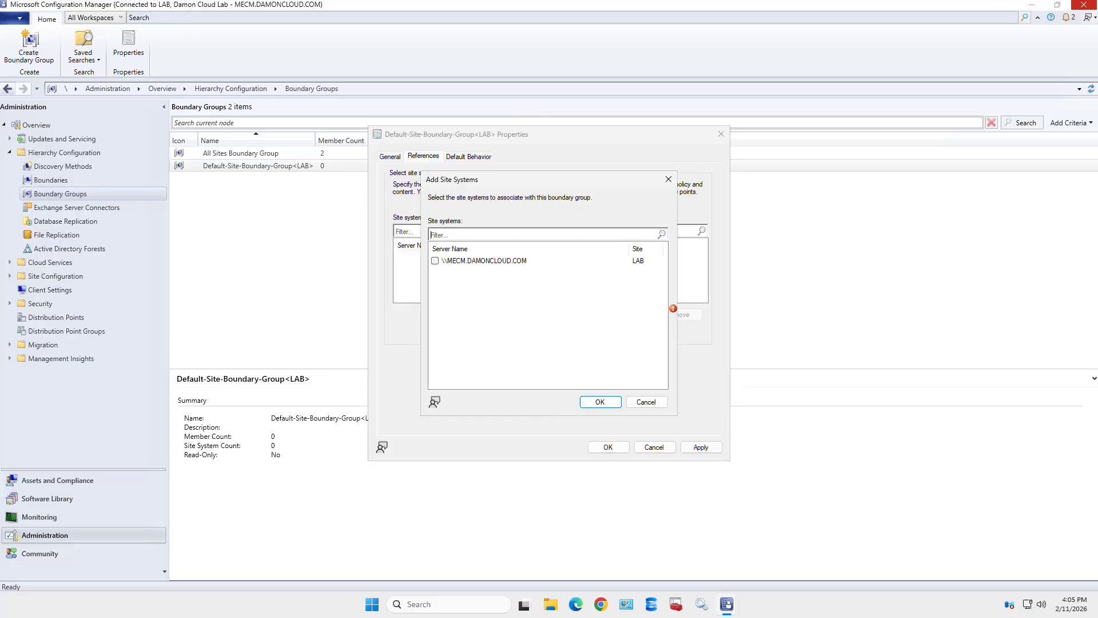
pyautogui.click(435, 260)
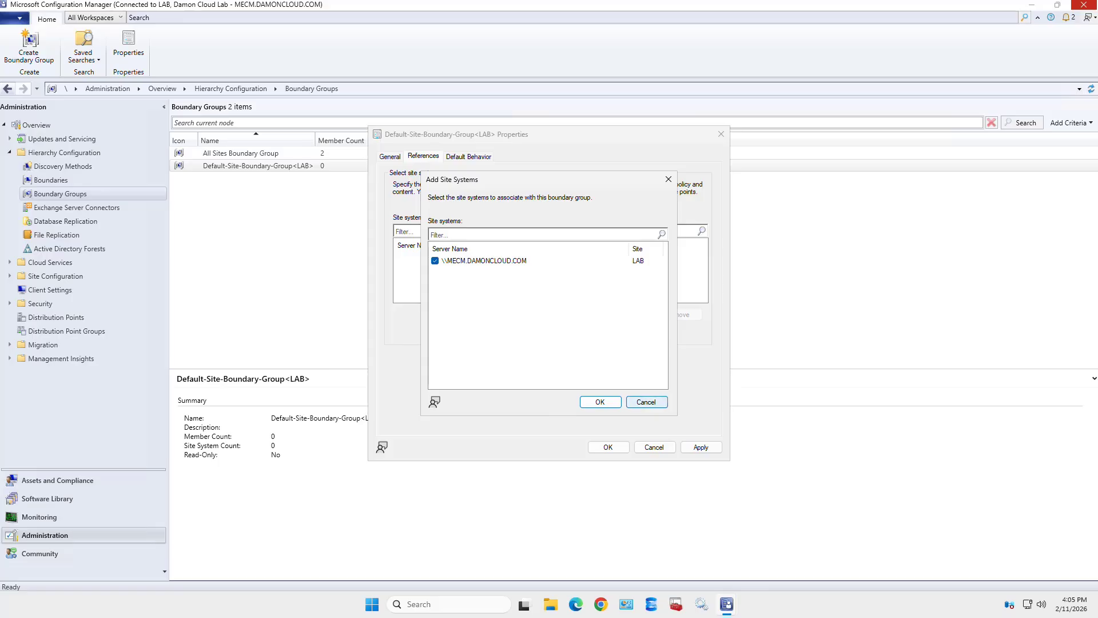
pyautogui.click(646, 401)
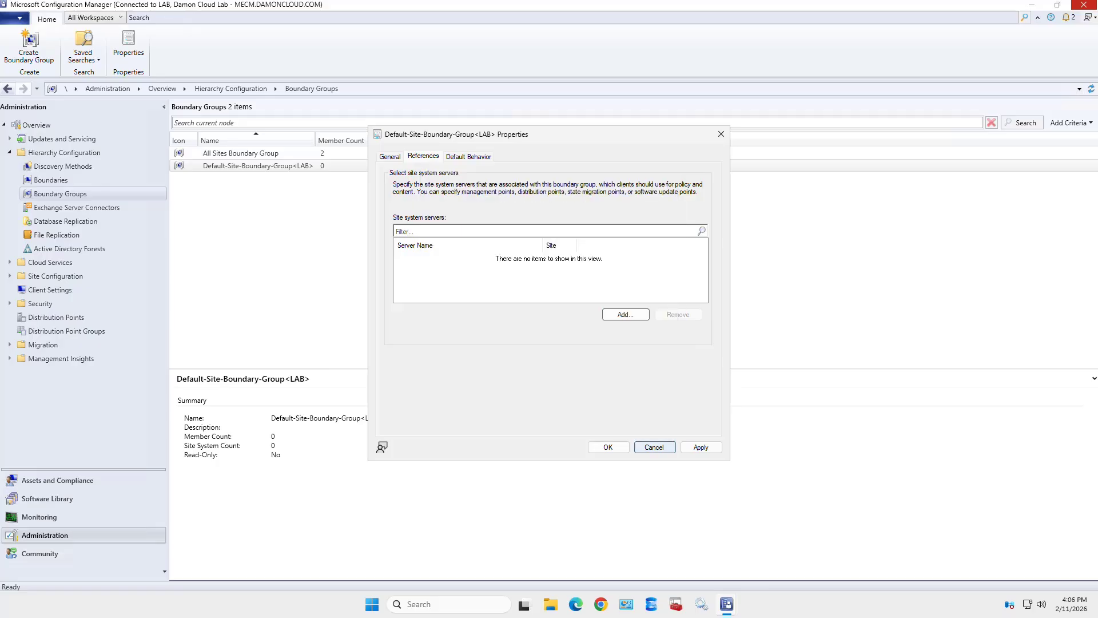
pyautogui.click(655, 446)
pyautogui.click(9, 153)
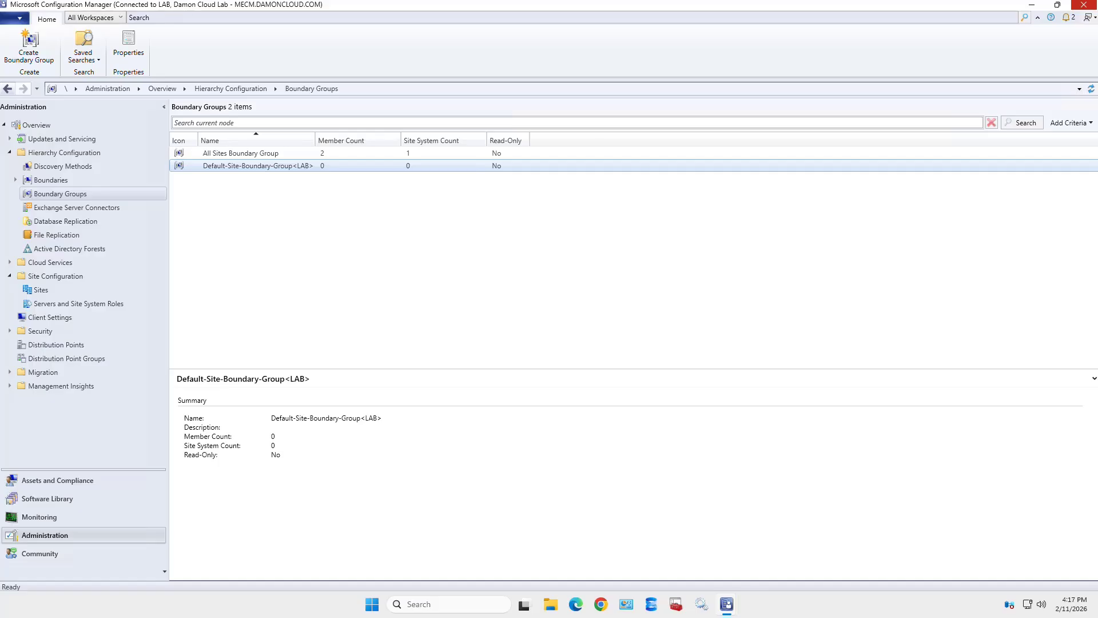
# - Add \\MECM.DAMONCLOUD.COM as a site system server to Default-Site-Boundary-Group<LAB> and save
pyautogui.rightClick(260, 167)
pyautogui.click(294, 176)
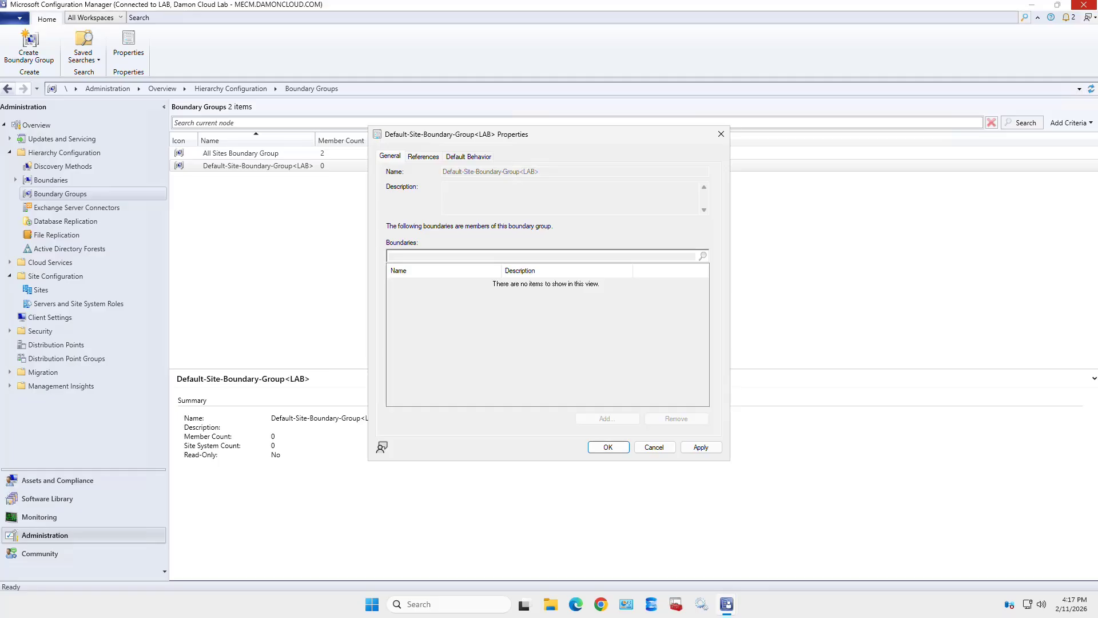
pyautogui.click(423, 156)
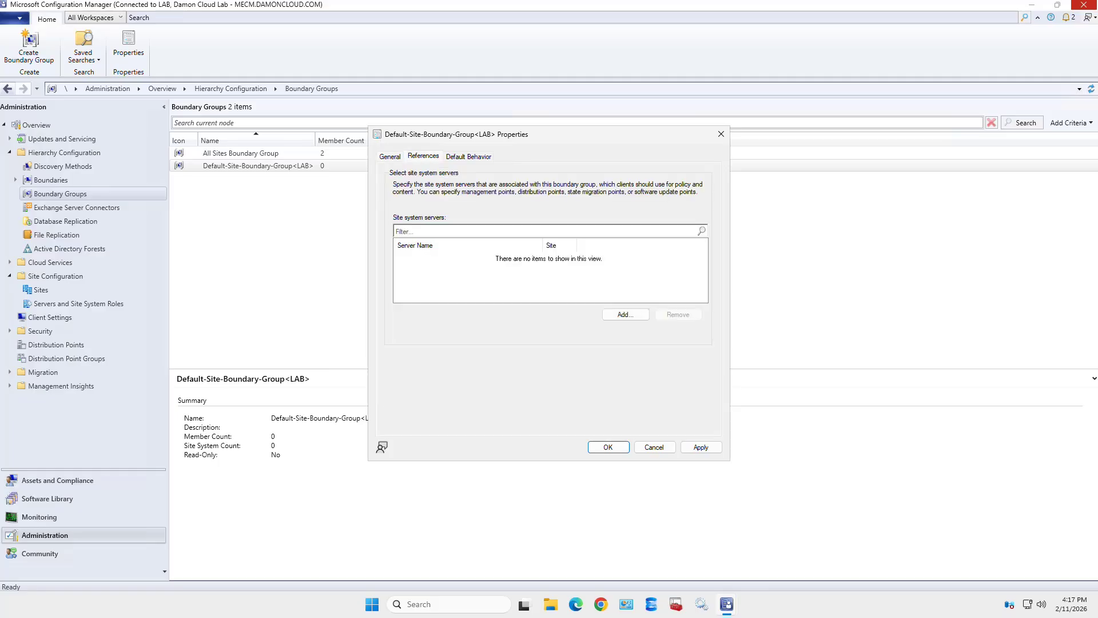
pyautogui.click(625, 314)
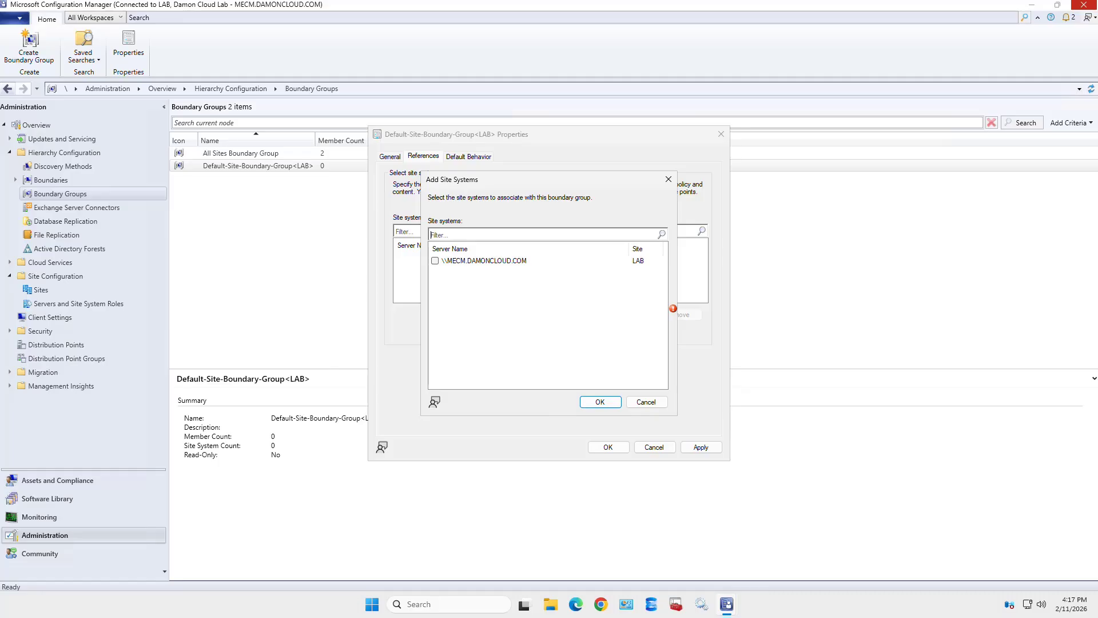
pyautogui.click(435, 261)
pyautogui.click(600, 401)
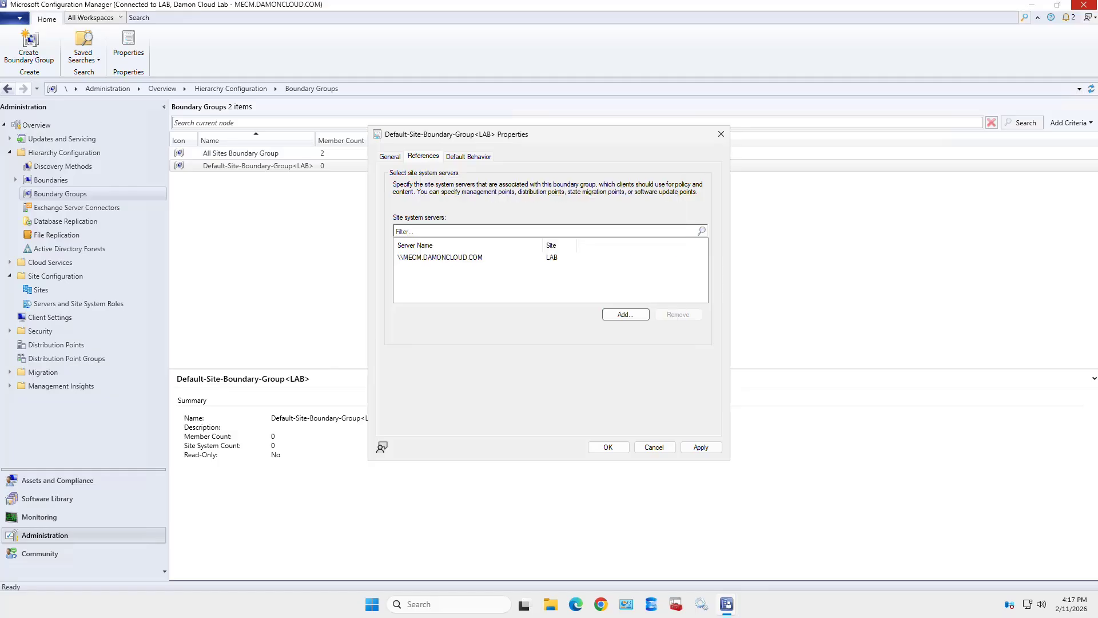
pyautogui.click(608, 447)
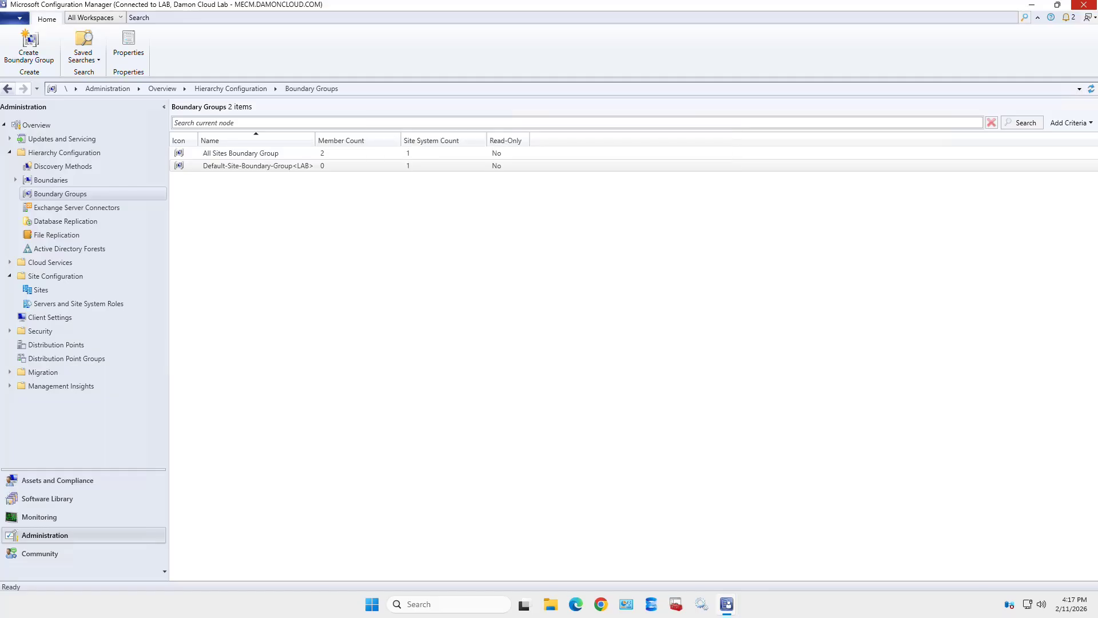
# - Open the fallback status point on MECM.DAMONCLOUD.COM, cancel unchanged, then open the distribution point's properties
pyautogui.click(79, 304)
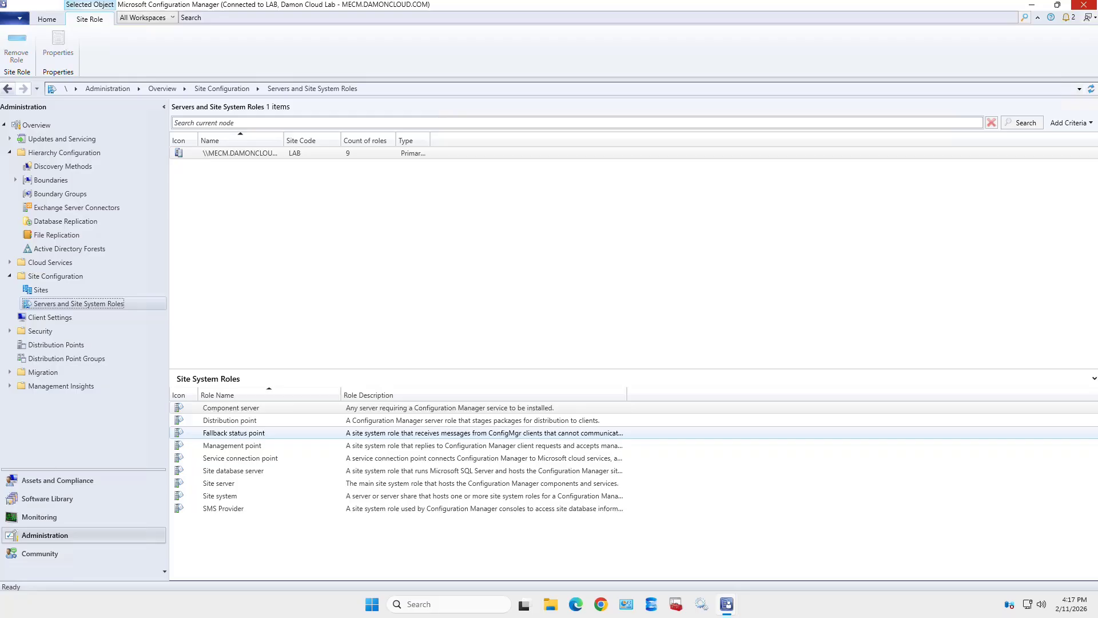
pyautogui.doubleClick(233, 433)
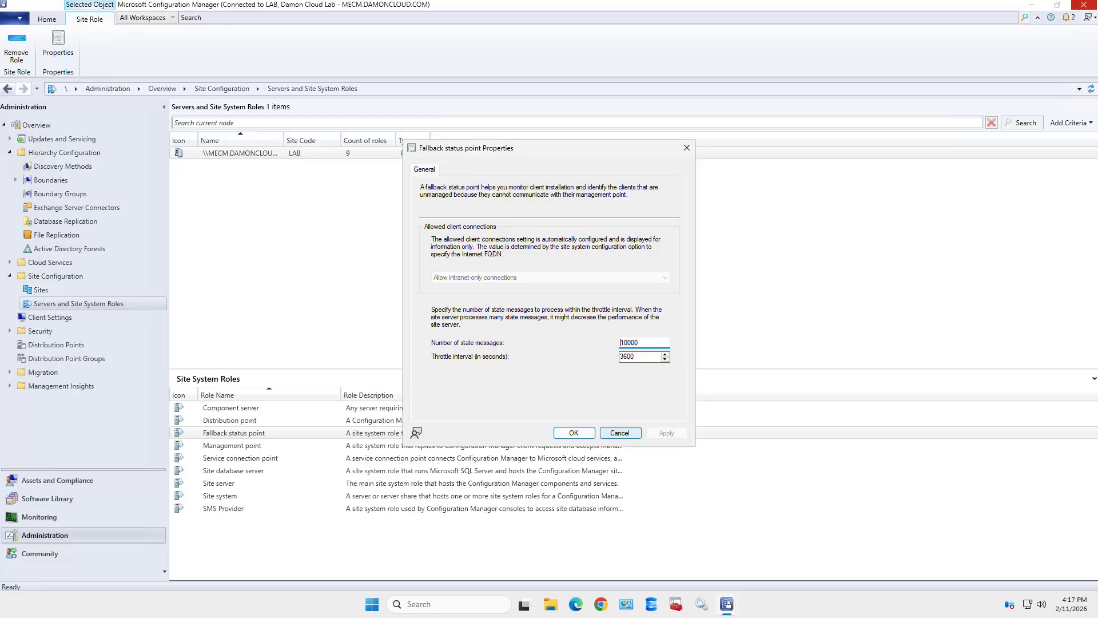
pyautogui.click(620, 433)
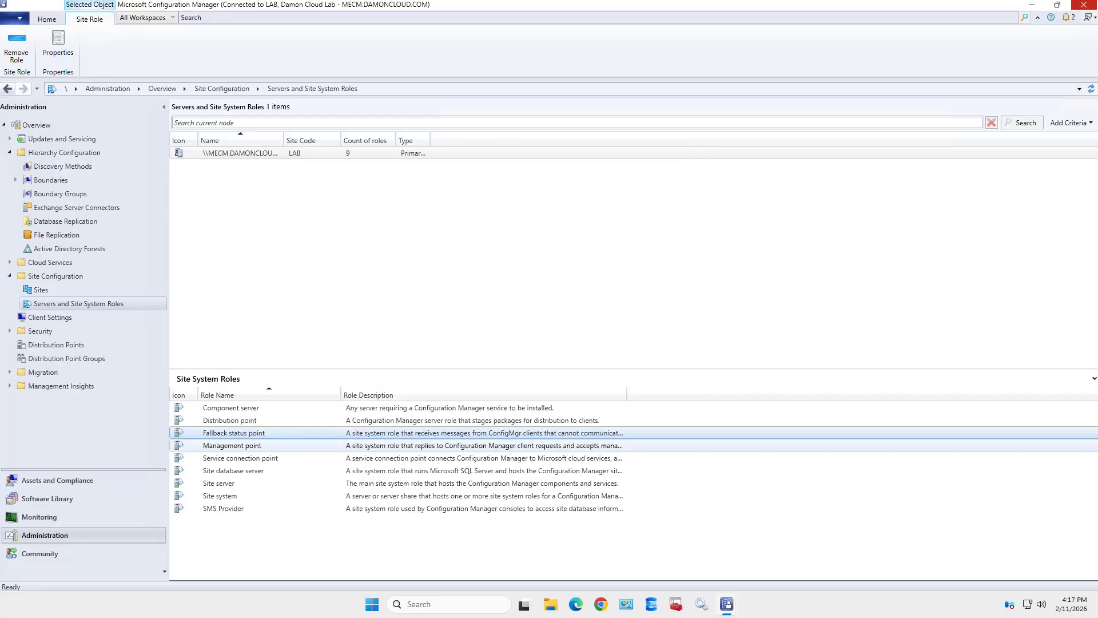
pyautogui.click(230, 420)
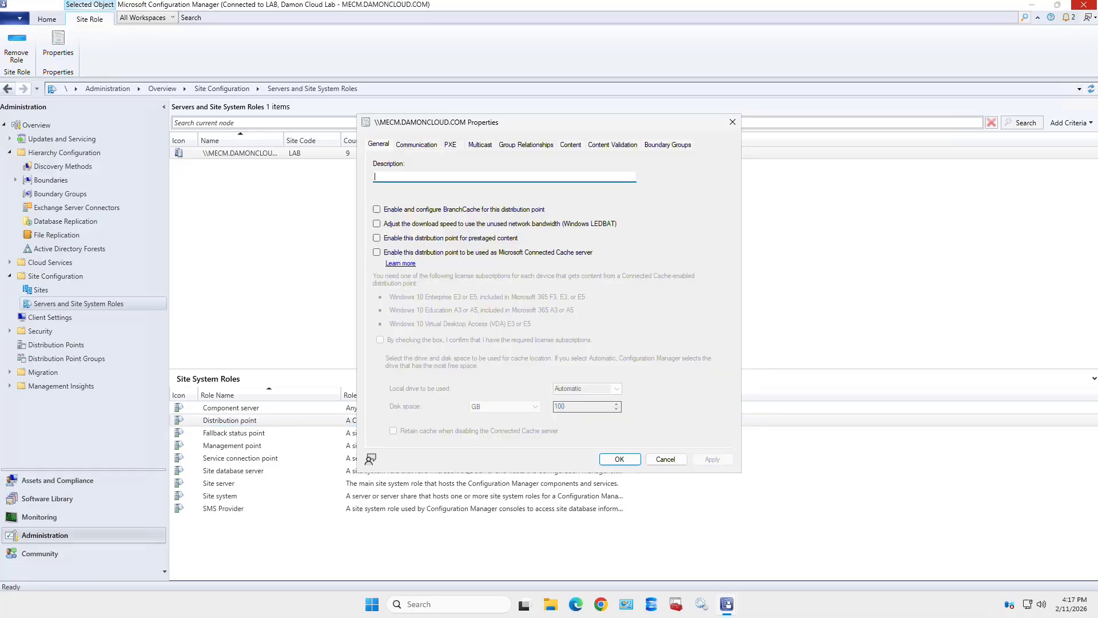
# - On the distribution point's Boundary Groups tab, select All Sites Boundary Group and Default-Site-Boundary-Group<LAB>
pyautogui.click(668, 145)
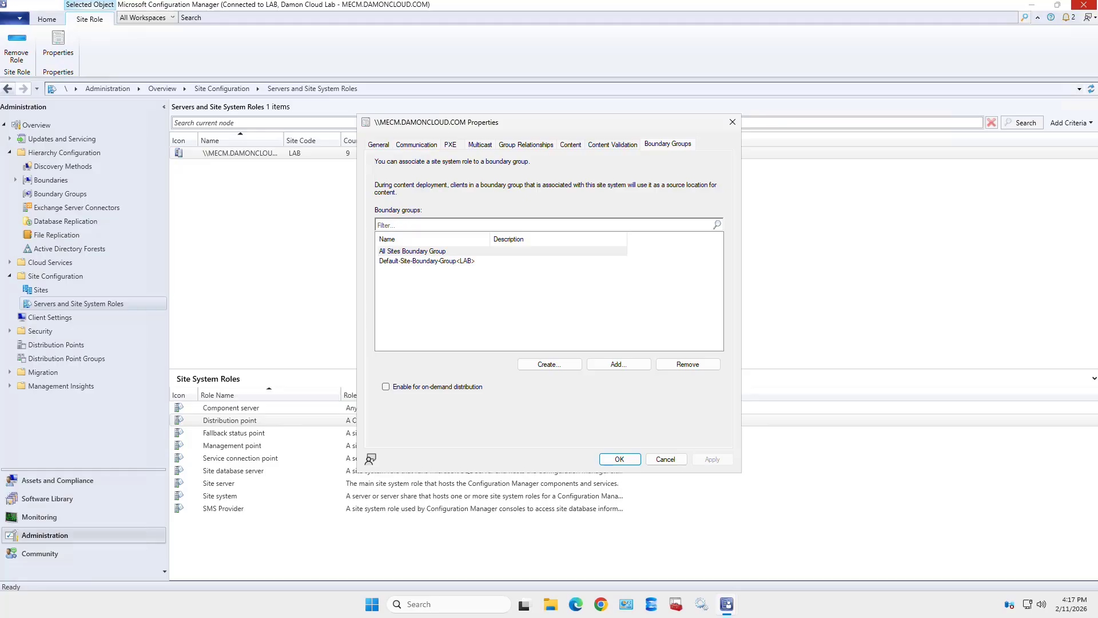
pyautogui.click(413, 251)
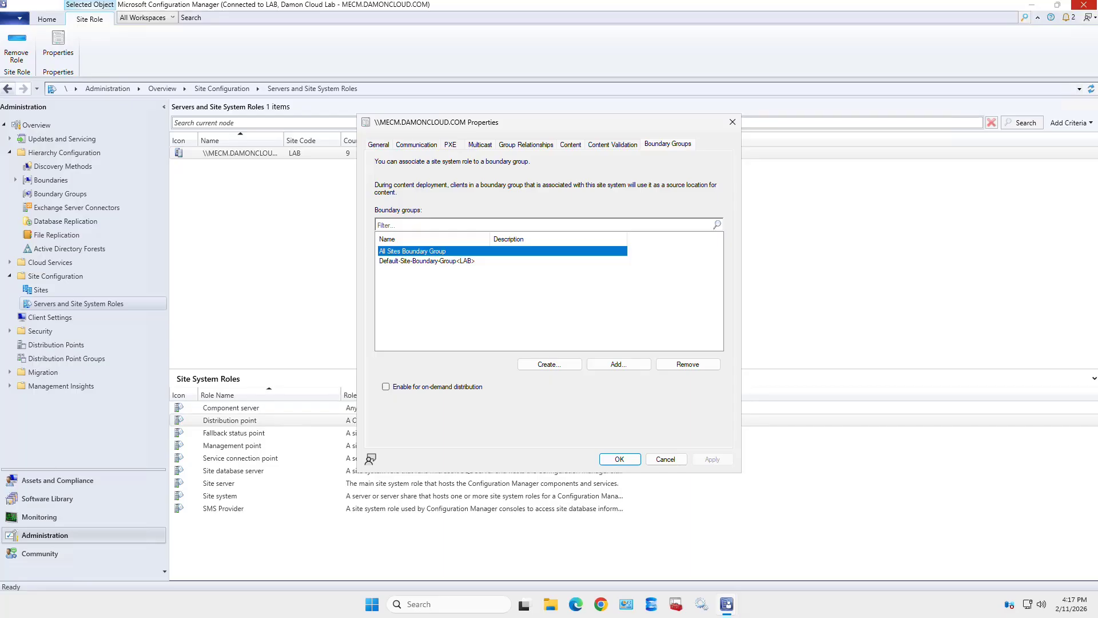
pyautogui.click(427, 261)
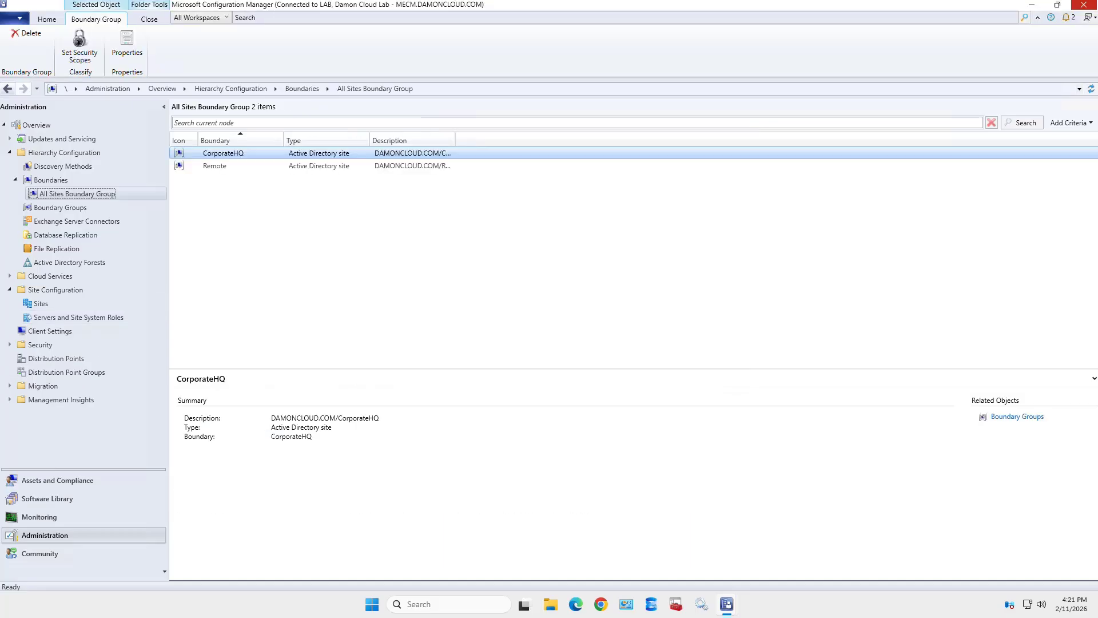
# - Open the properties of All Sites Boundary Group from the Boundary Groups list
pyautogui.click(50, 180)
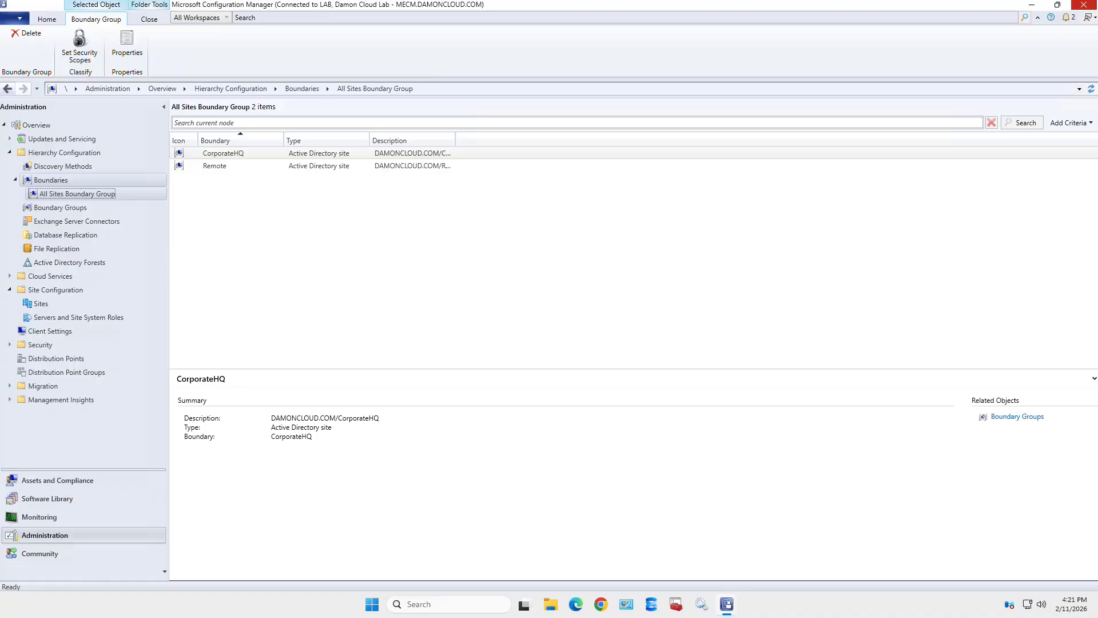
pyautogui.click(60, 207)
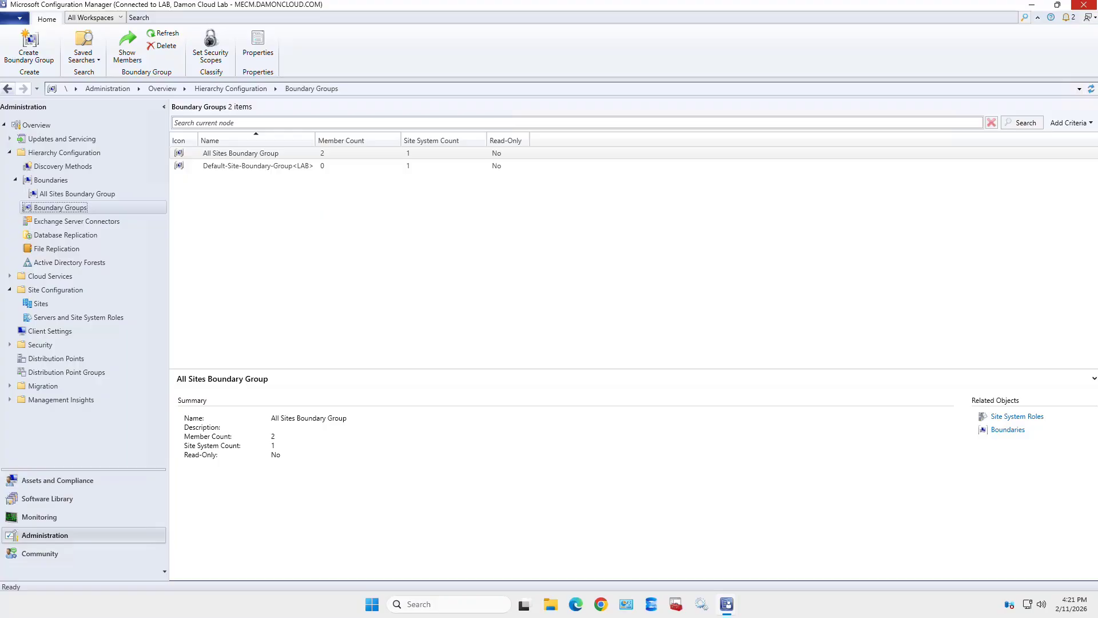
pyautogui.click(261, 153)
pyautogui.rightClick(261, 153)
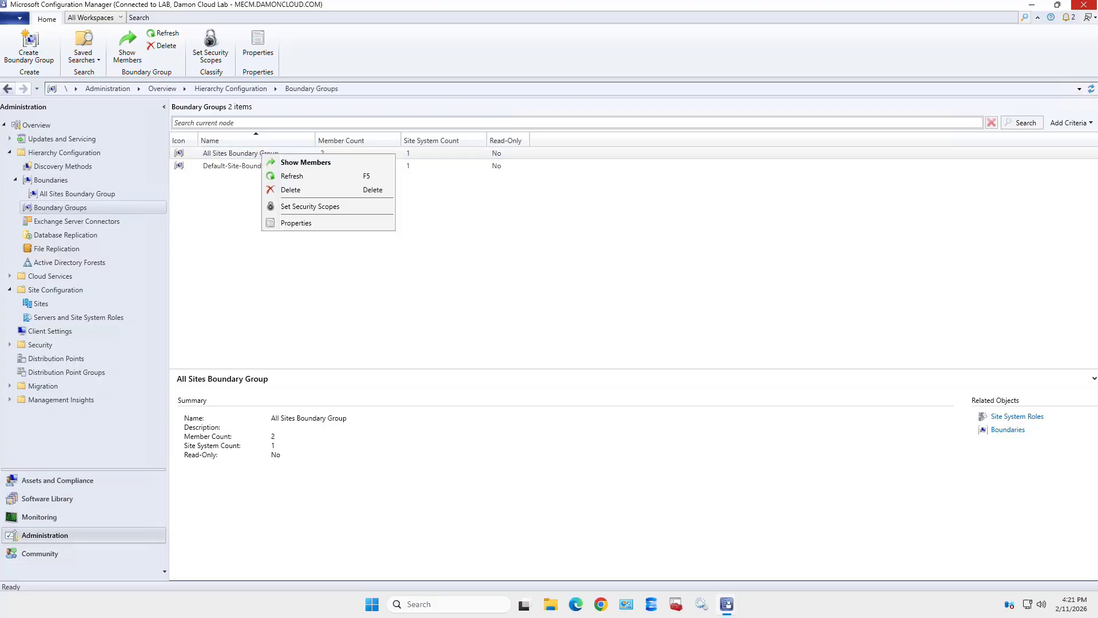
pyautogui.click(295, 224)
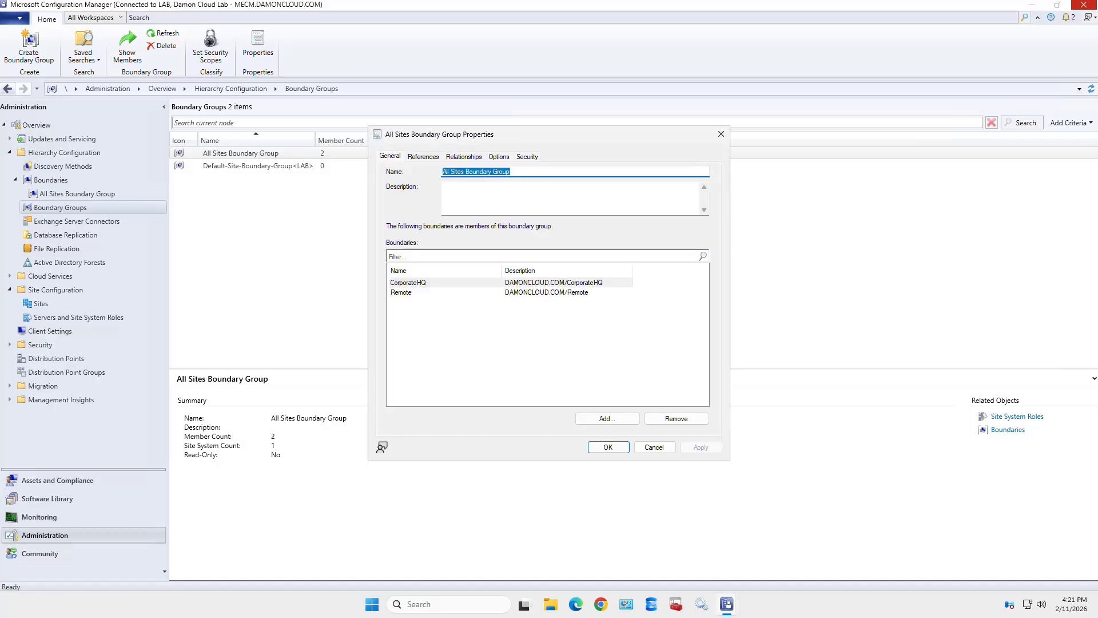
# - On the References tab, toggle 'Use this boundary group for site assignment' on and back off
pyautogui.click(424, 156)
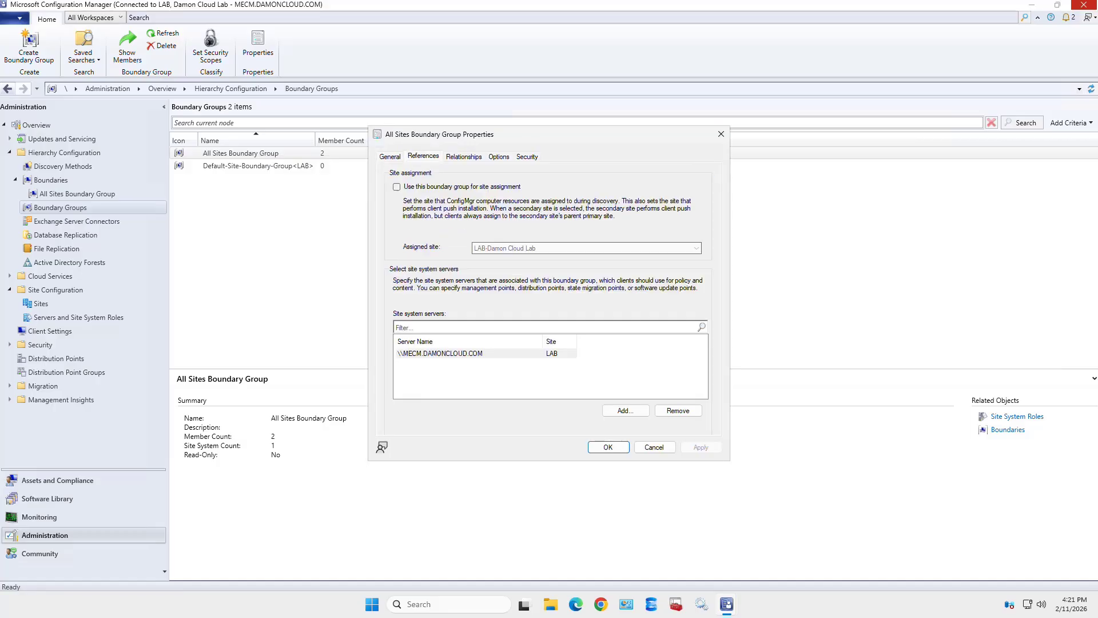
pyautogui.click(397, 187)
pyautogui.click(397, 187)
# - Cancel the properties, show All Sites Boundary Group's members, then select Default-Site-Boundary-Group<LAB>
pyautogui.click(655, 447)
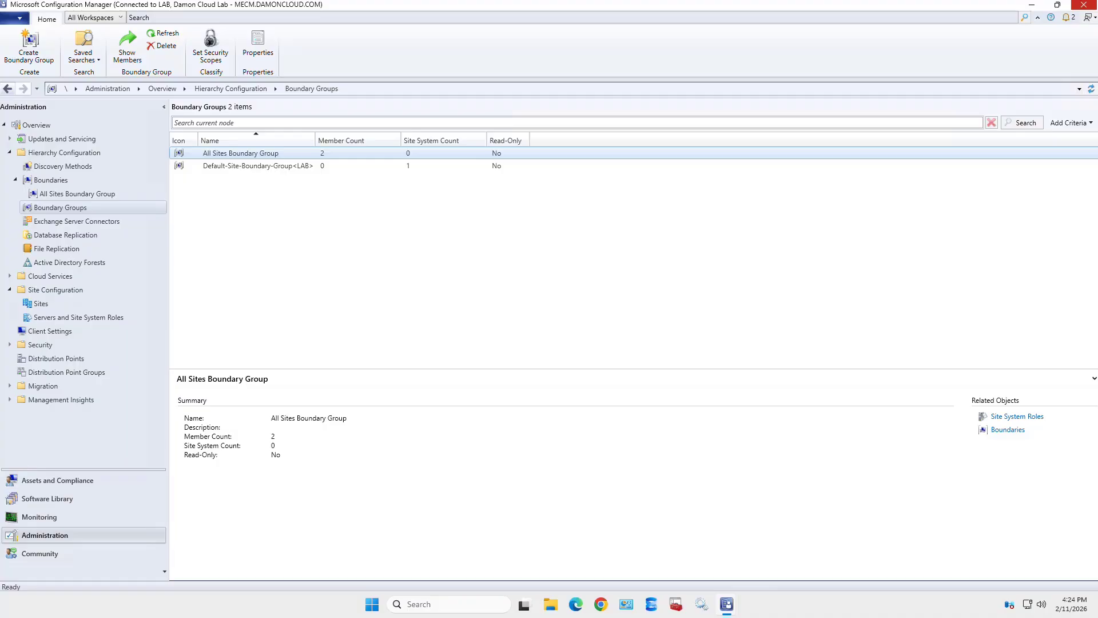
pyautogui.rightClick(335, 152)
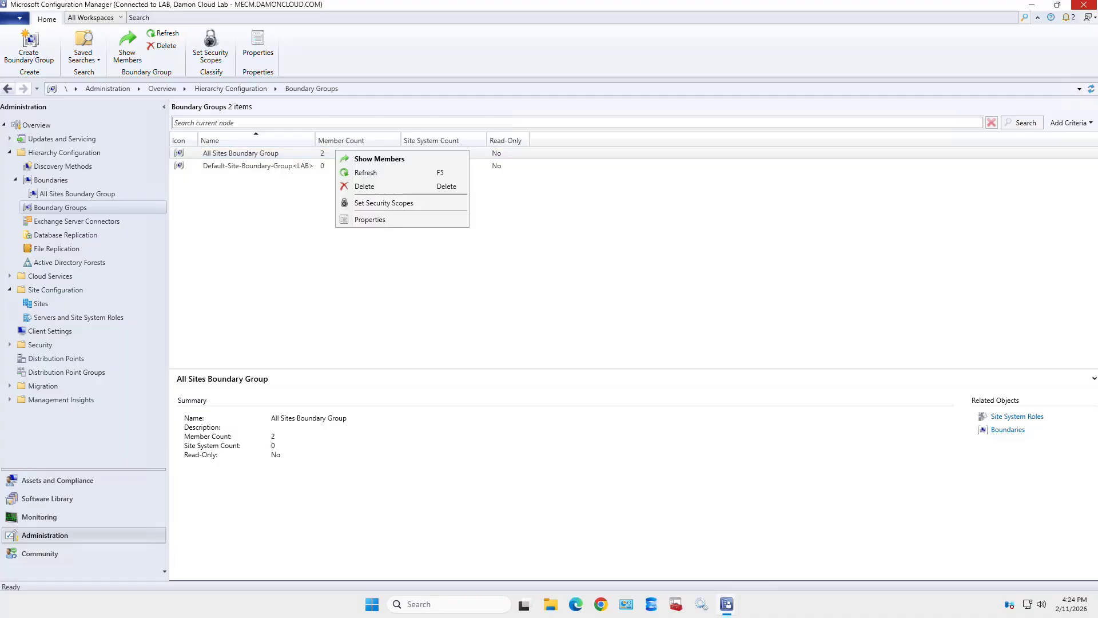
pyautogui.click(379, 158)
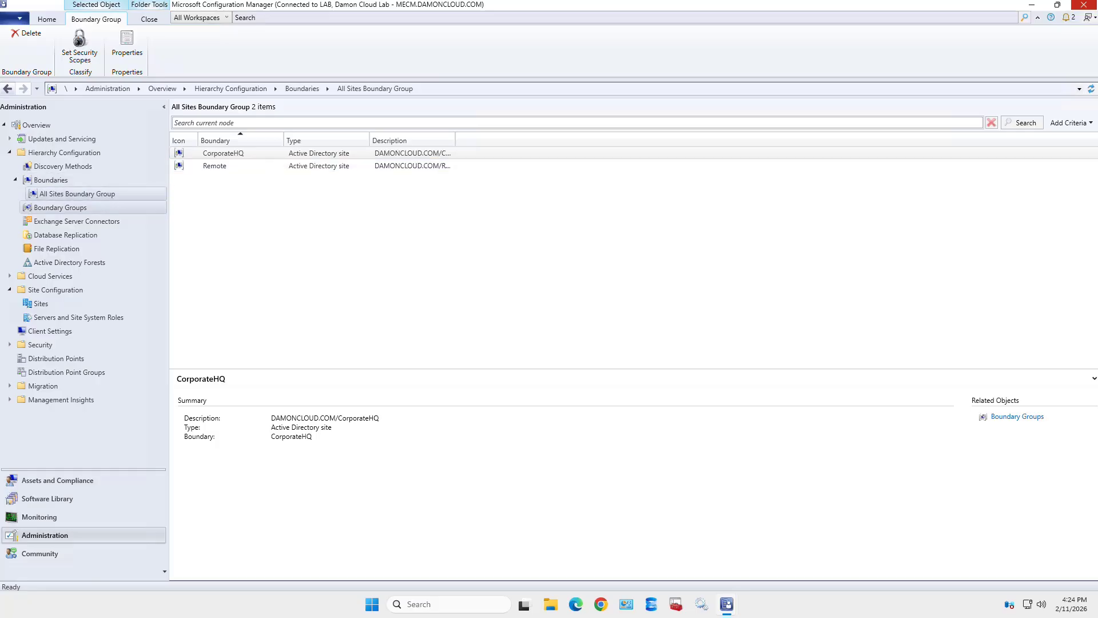
pyautogui.click(60, 207)
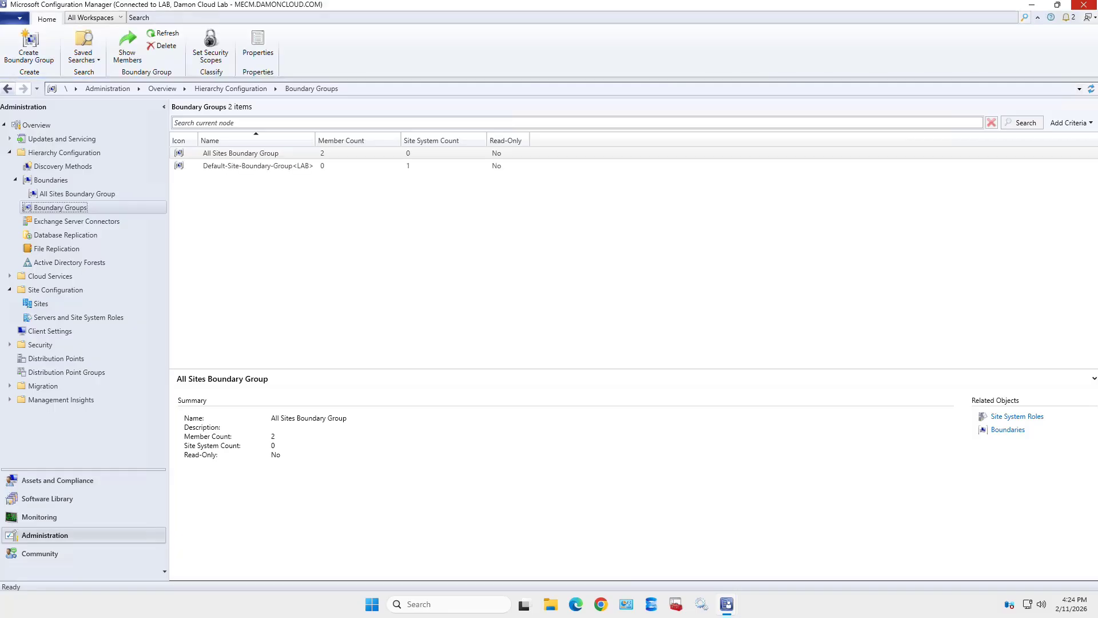
pyautogui.click(257, 166)
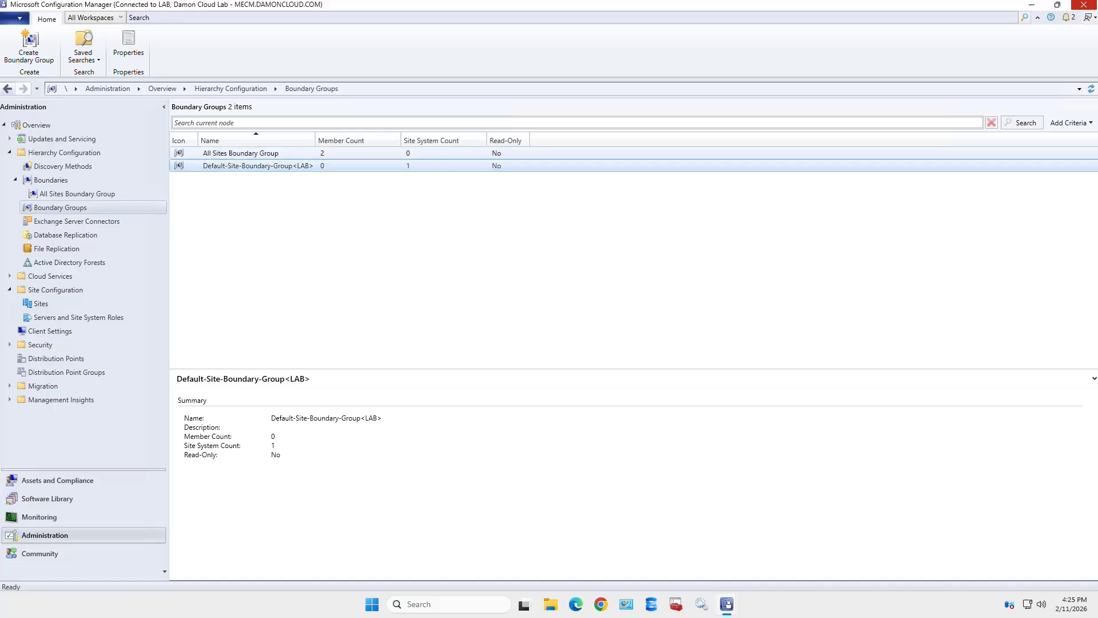
pyautogui.click(257, 154)
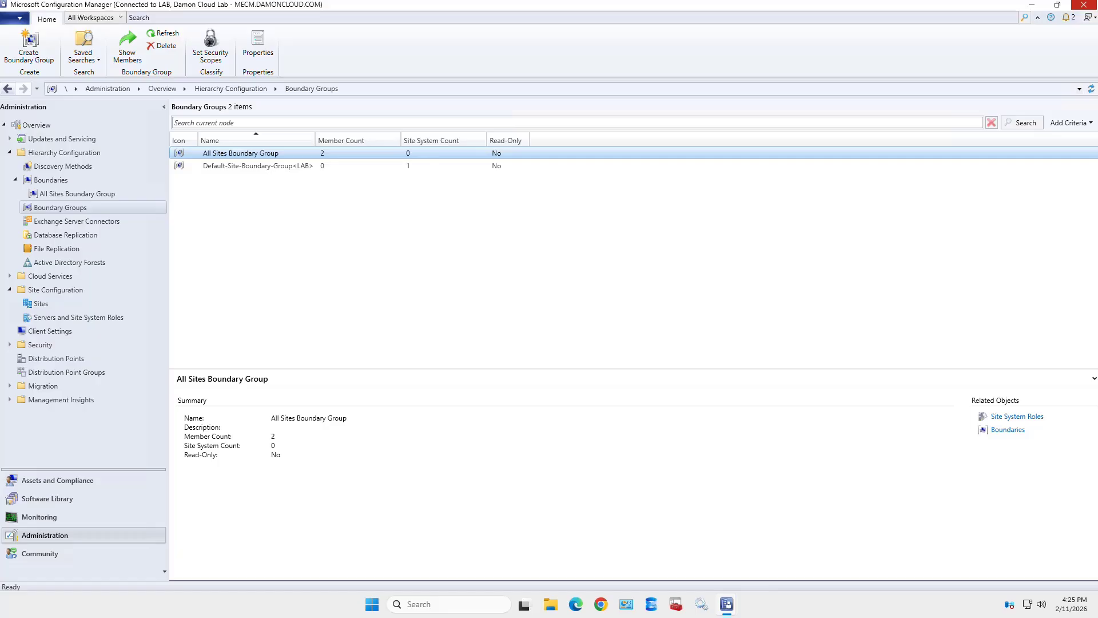
pyautogui.rightClick(423, 152)
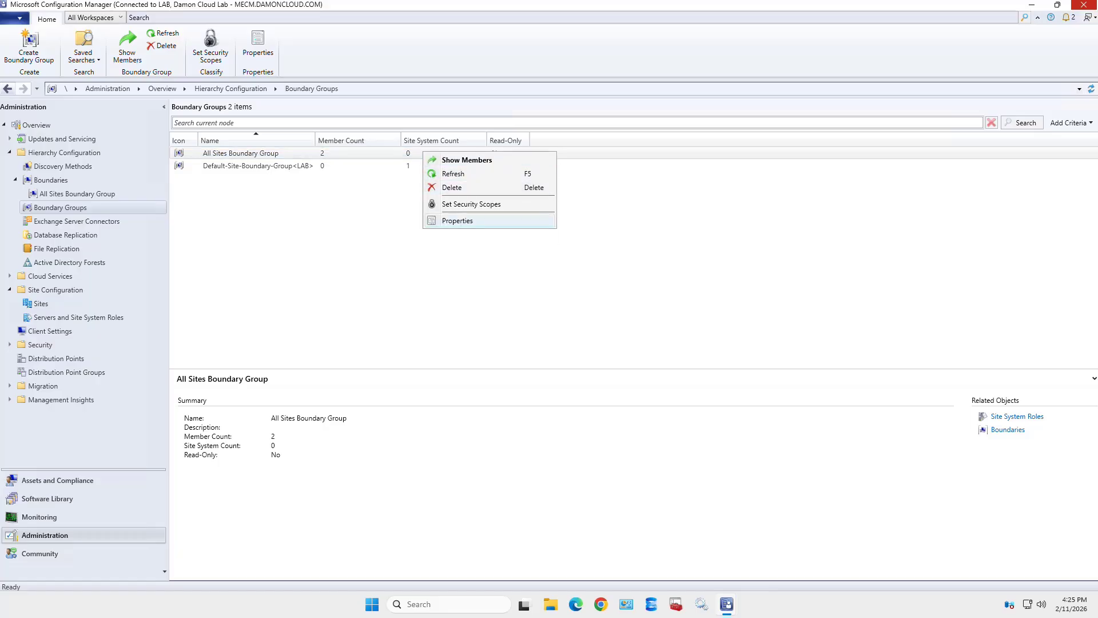
pyautogui.click(457, 221)
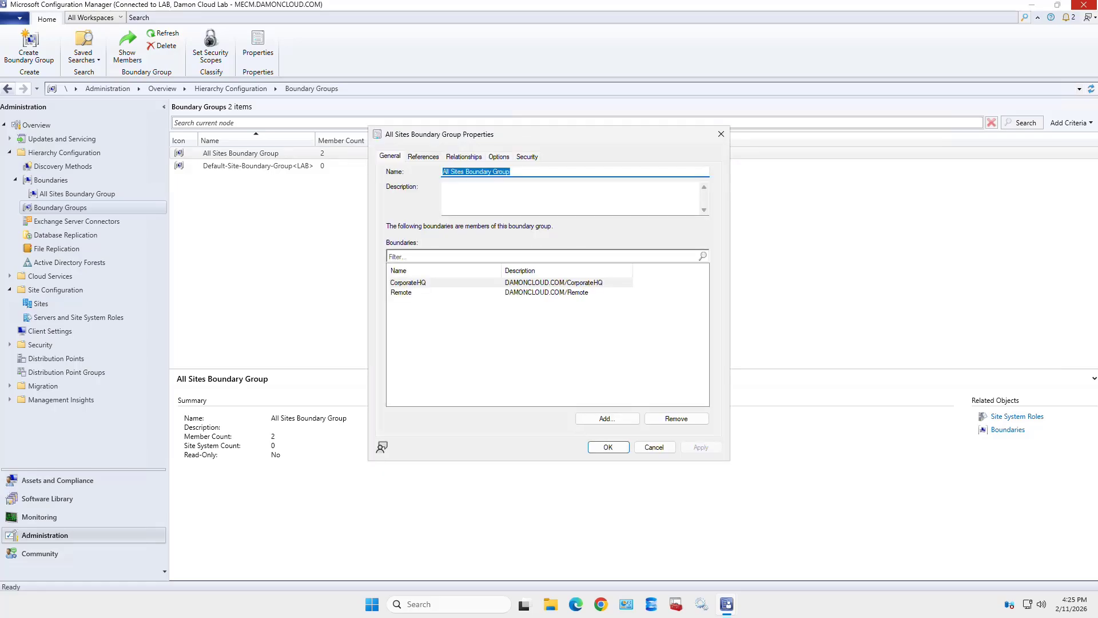
pyautogui.click(423, 157)
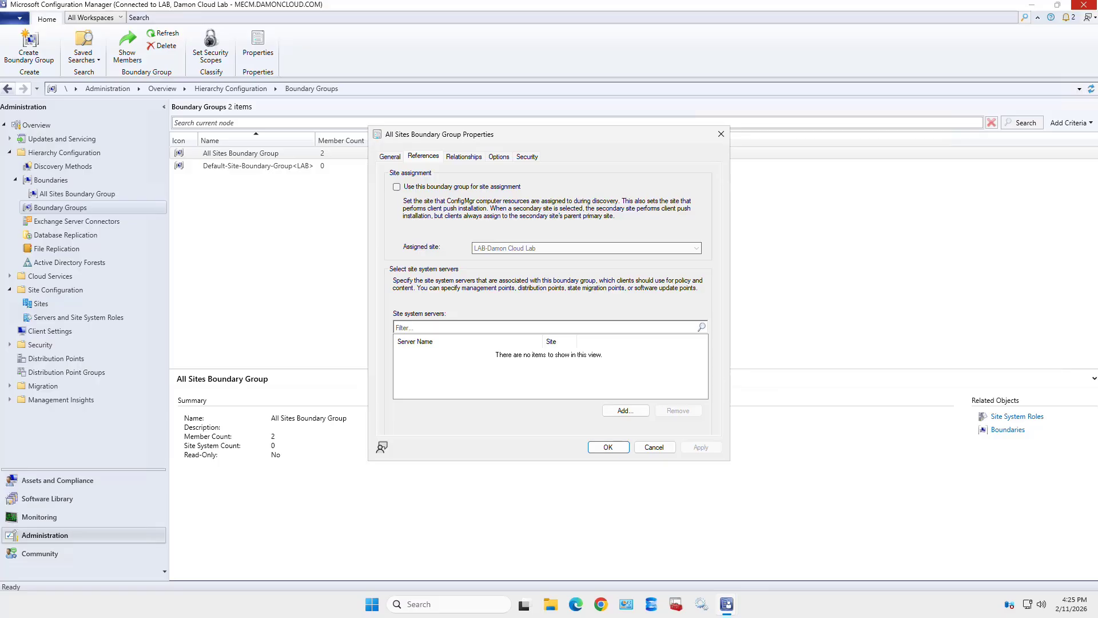
pyautogui.click(654, 447)
pyautogui.click(257, 166)
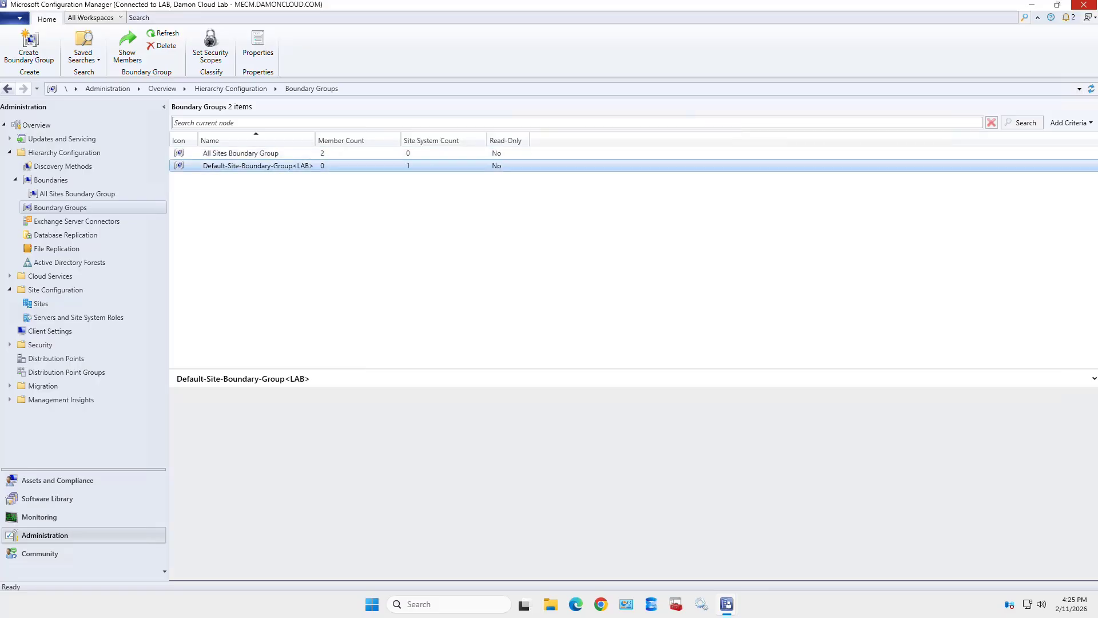
pyautogui.rightClick(288, 167)
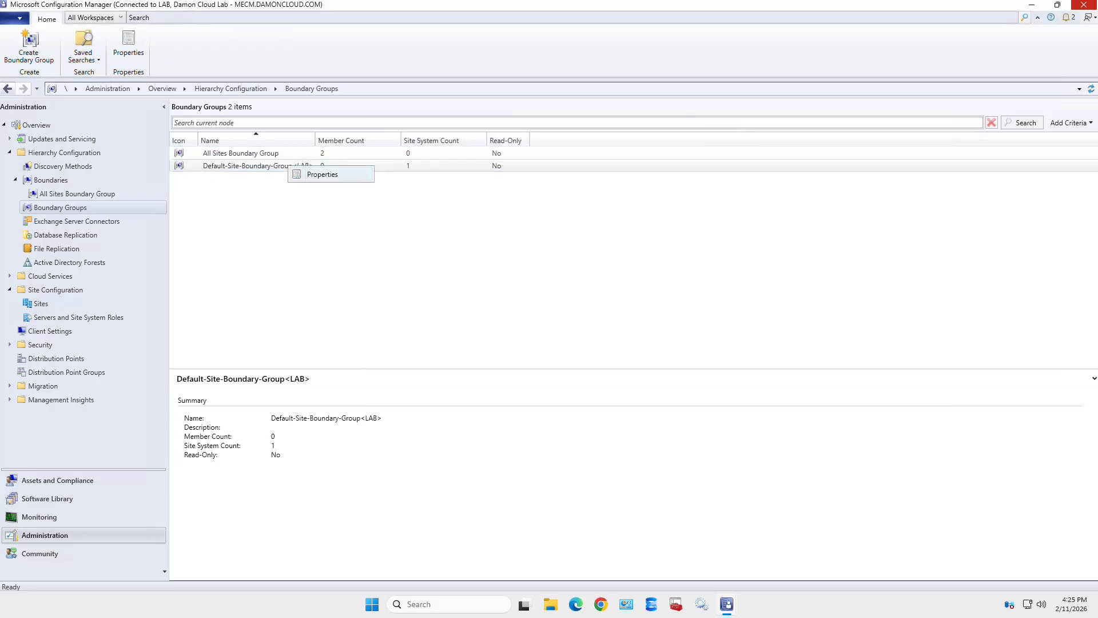
pyautogui.click(322, 174)
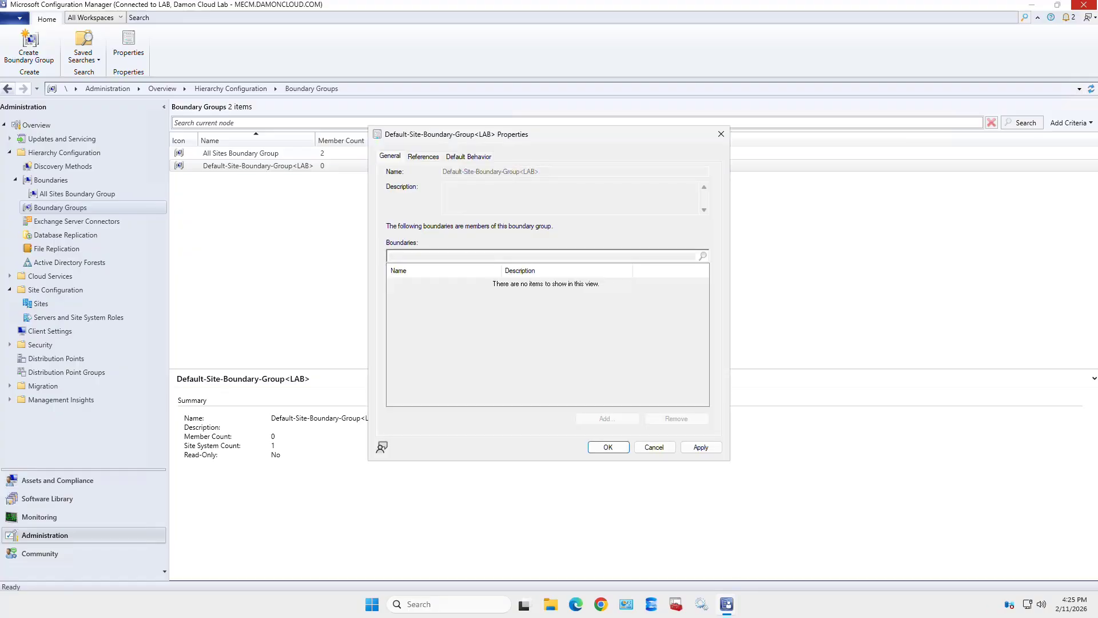
pyautogui.click(423, 157)
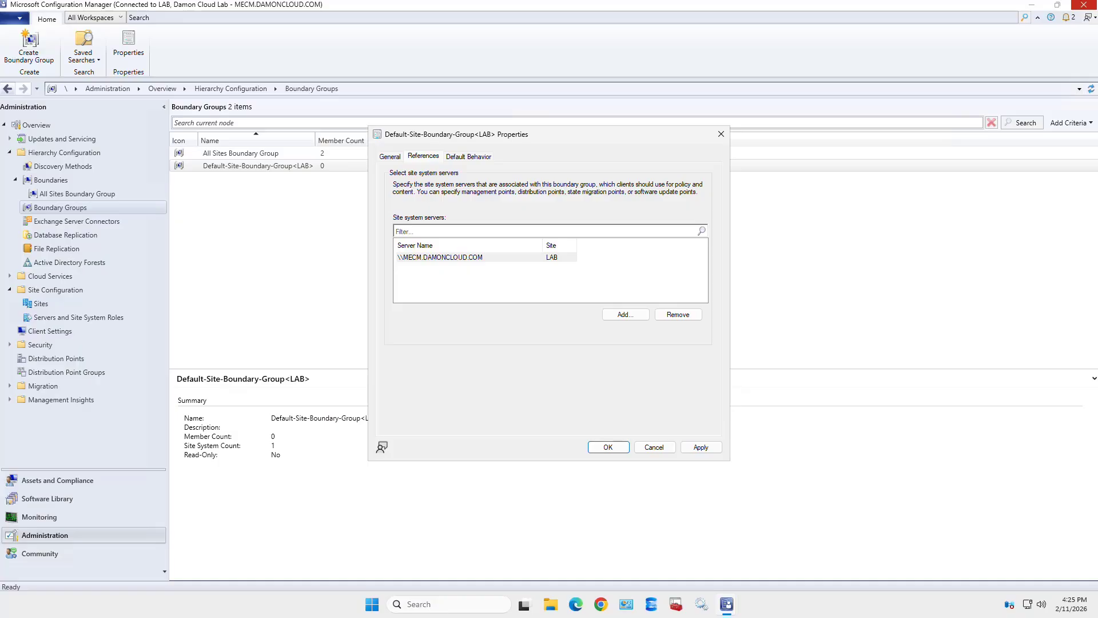
pyautogui.click(458, 257)
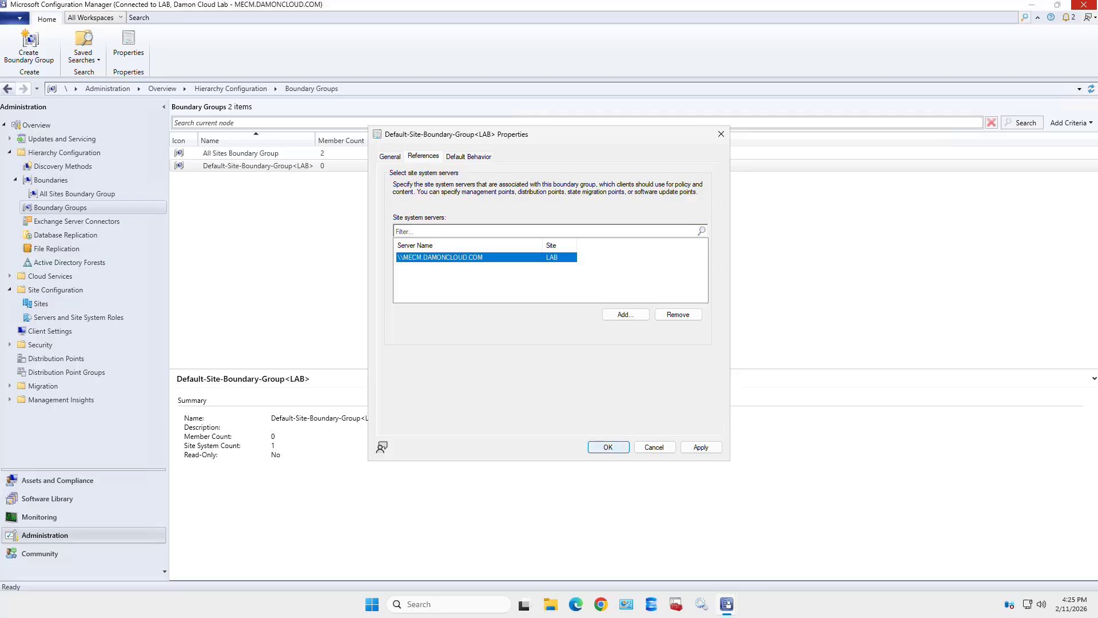
pyautogui.click(608, 447)
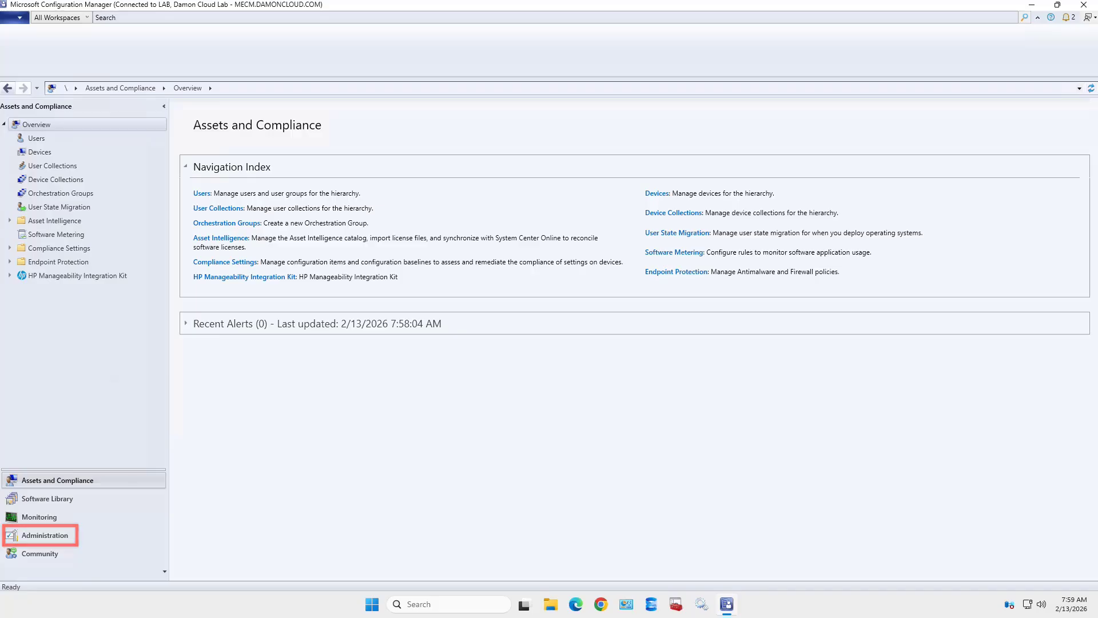
# - Switch to Administration and expand Hierarchy Configuration and Site Configuration in the navigation pane
pyautogui.click(44, 536)
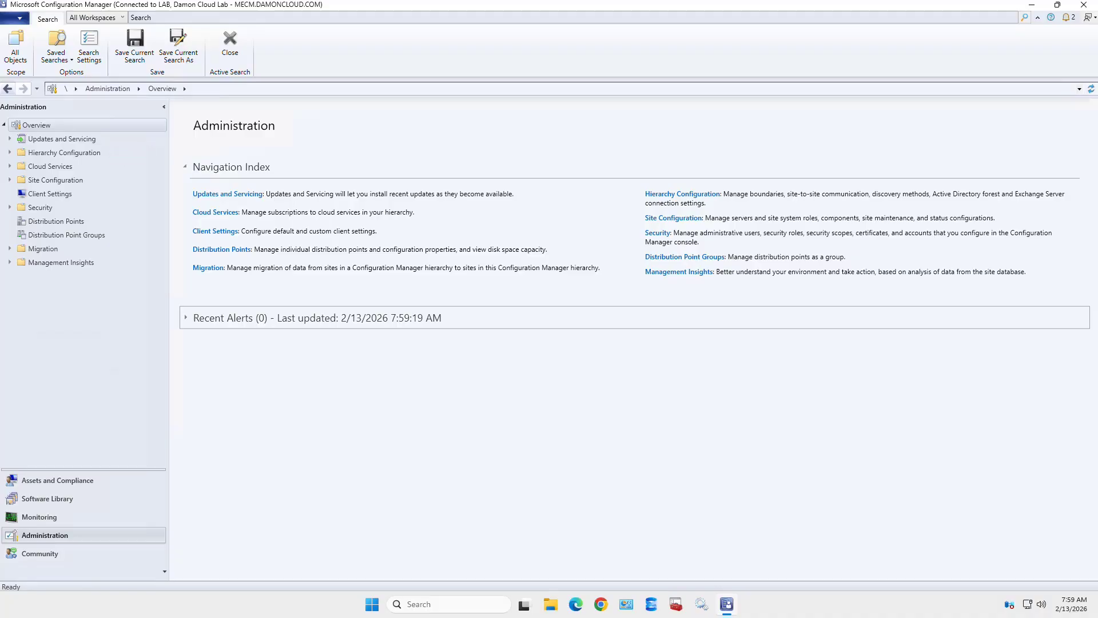
pyautogui.click(9, 153)
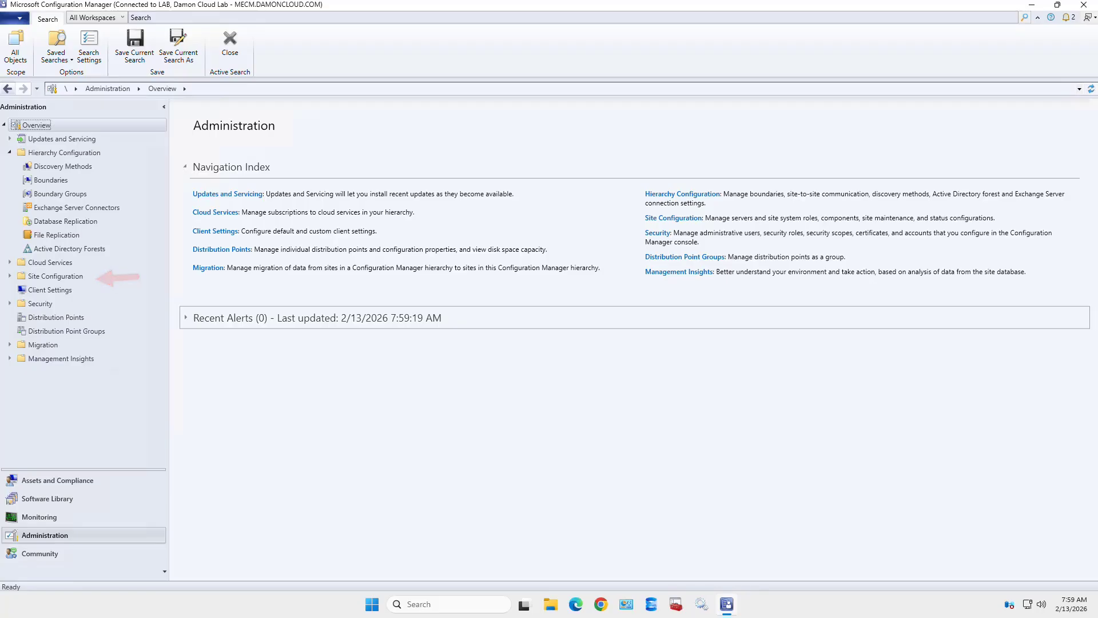
pyautogui.click(10, 276)
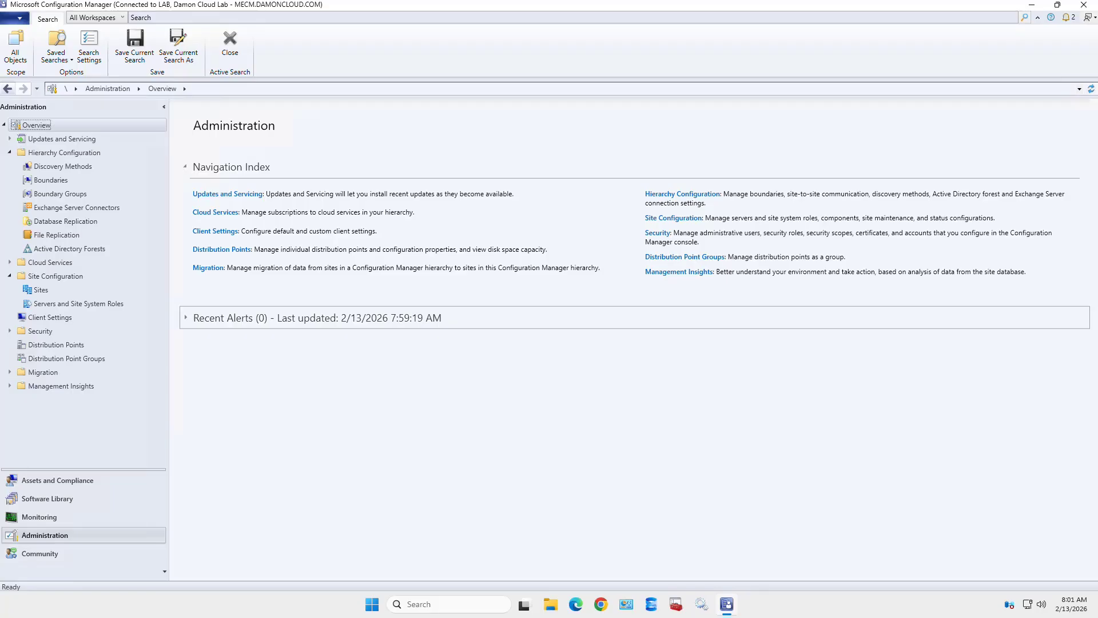
# - Show the Sites list under Site Configuration
pyautogui.click(41, 290)
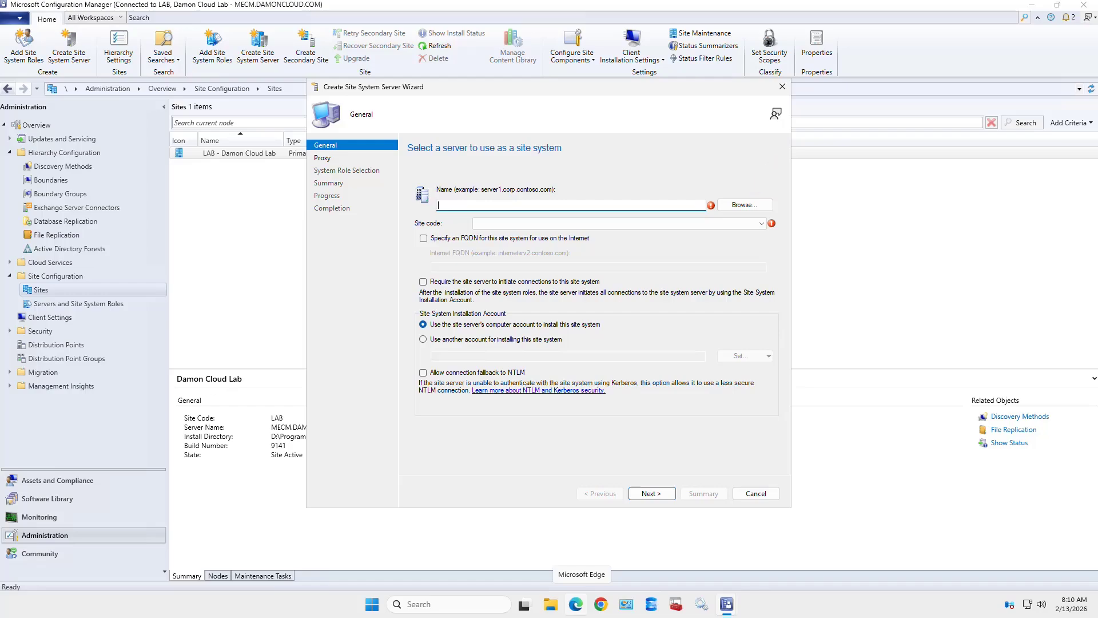
# - Pick SERVER2022.DAMONCLOUD.COM via advanced computer search and set site code LAB - Damon Cloud Lab
pyautogui.press('Tab')
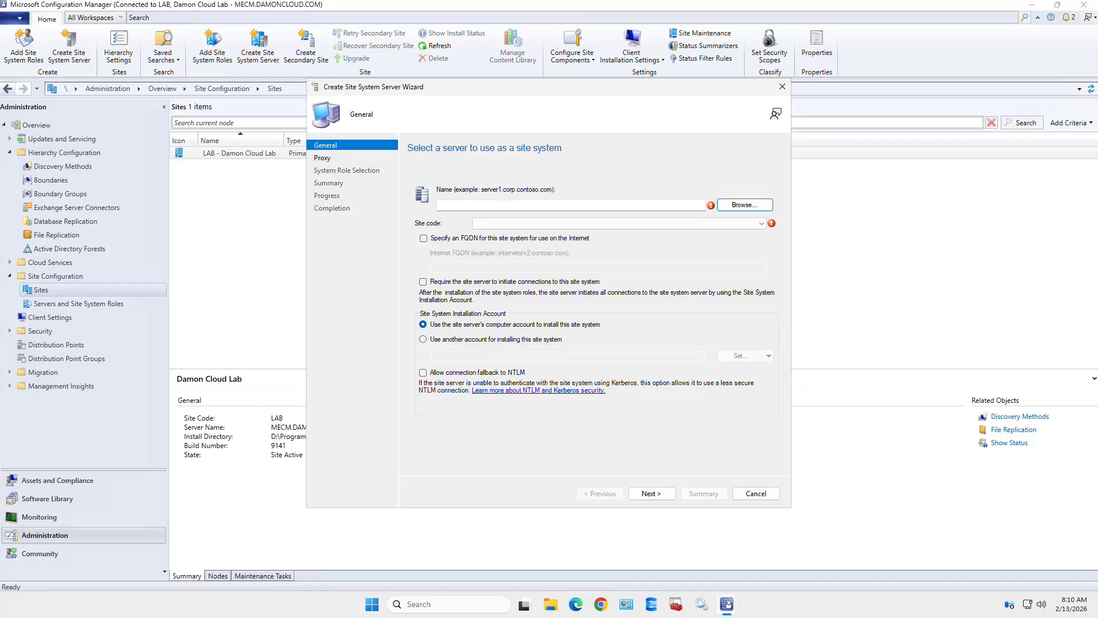
pyautogui.press('space')
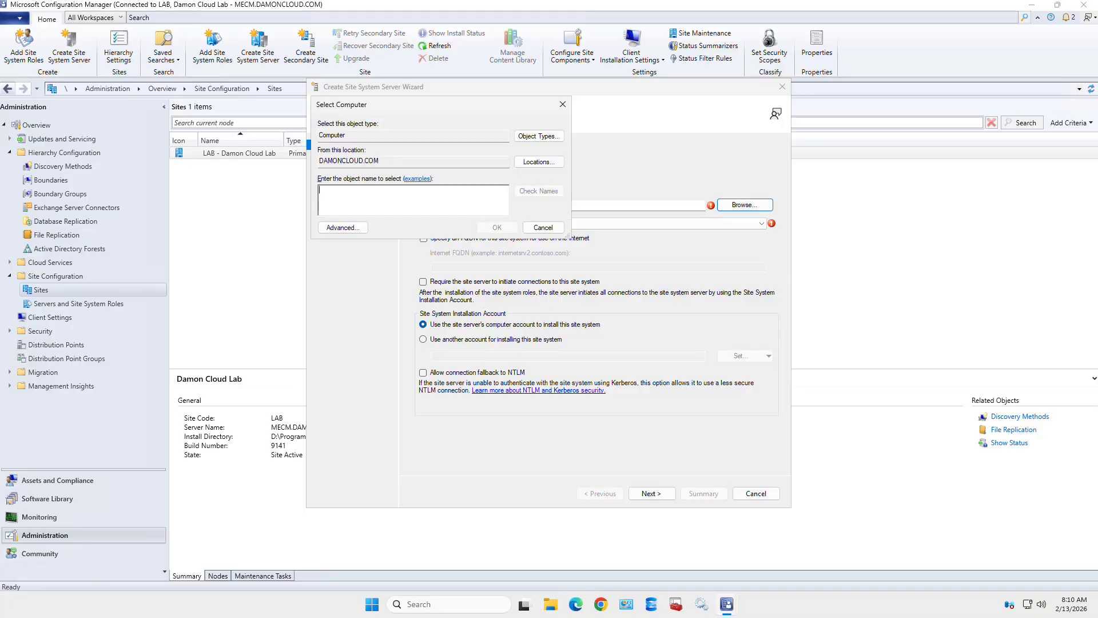
pyautogui.hotkey('alt', 'a')
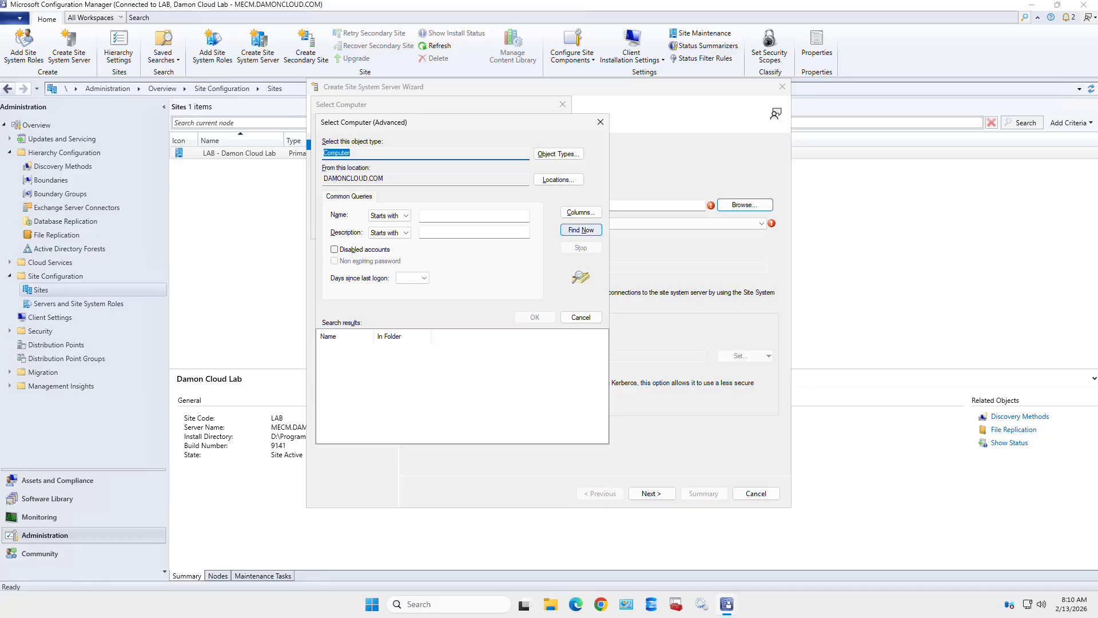
pyautogui.click(581, 229)
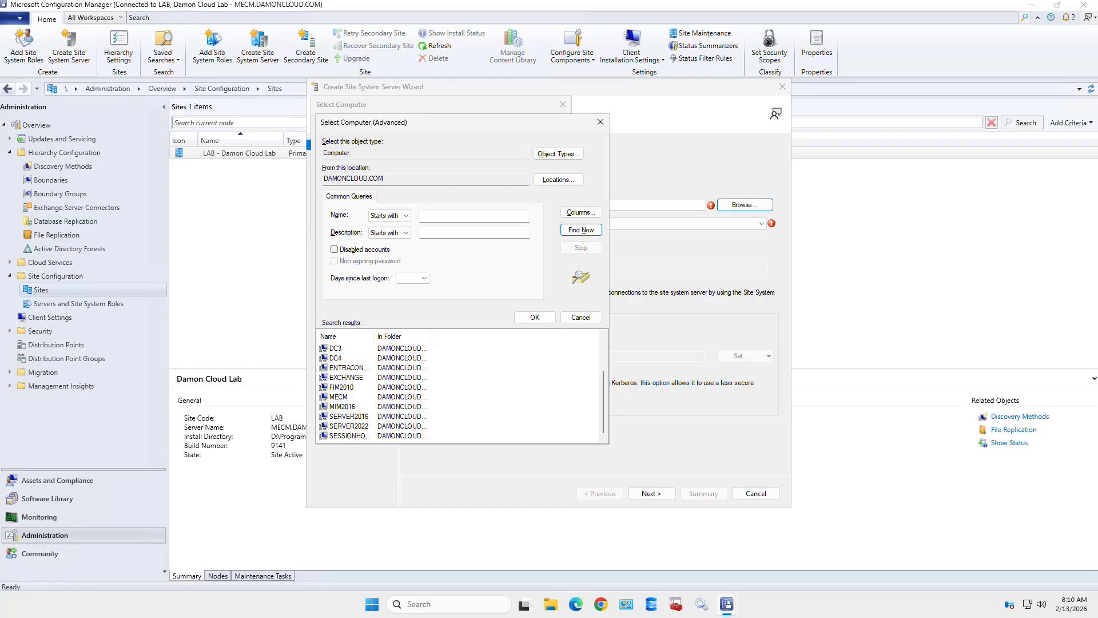
pyautogui.moveTo(374, 336); pyautogui.dragTo(449, 335)
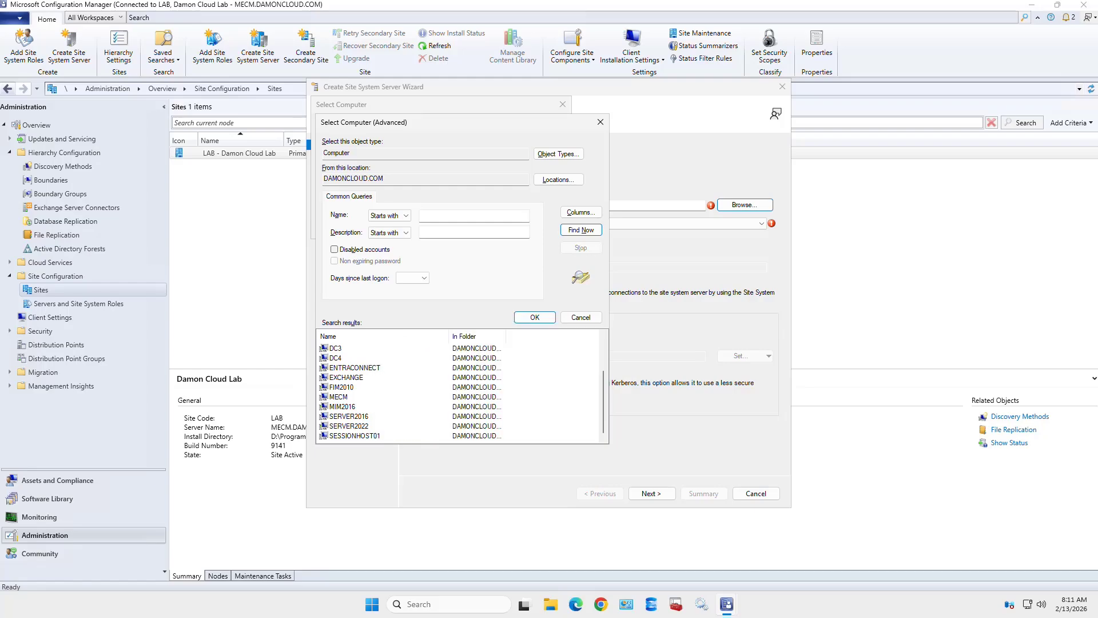
pyautogui.click(350, 426)
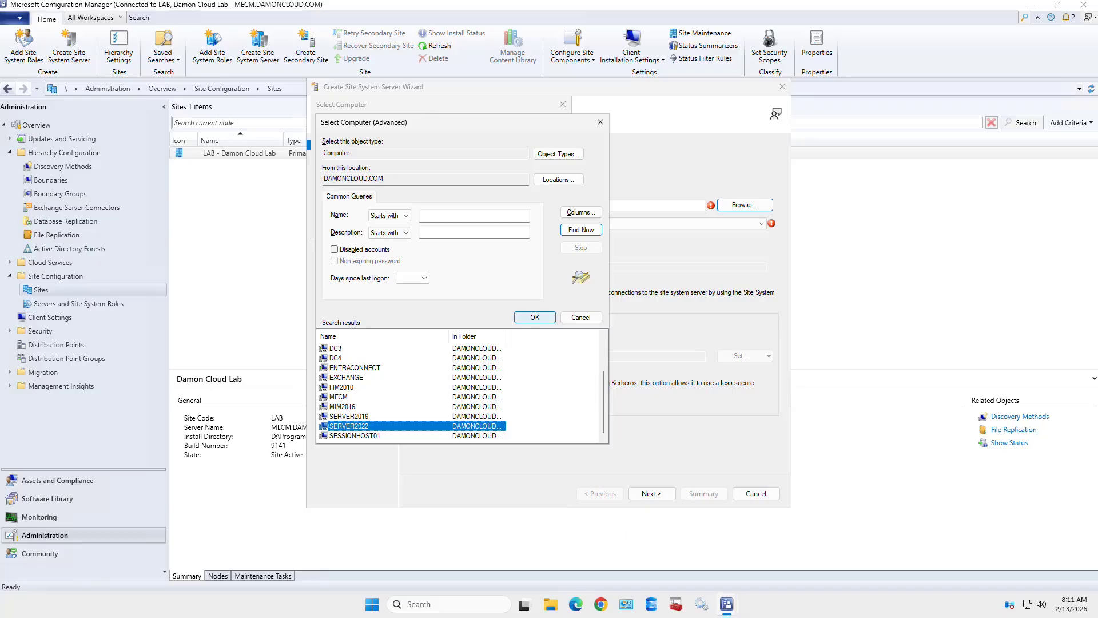
pyautogui.click(534, 317)
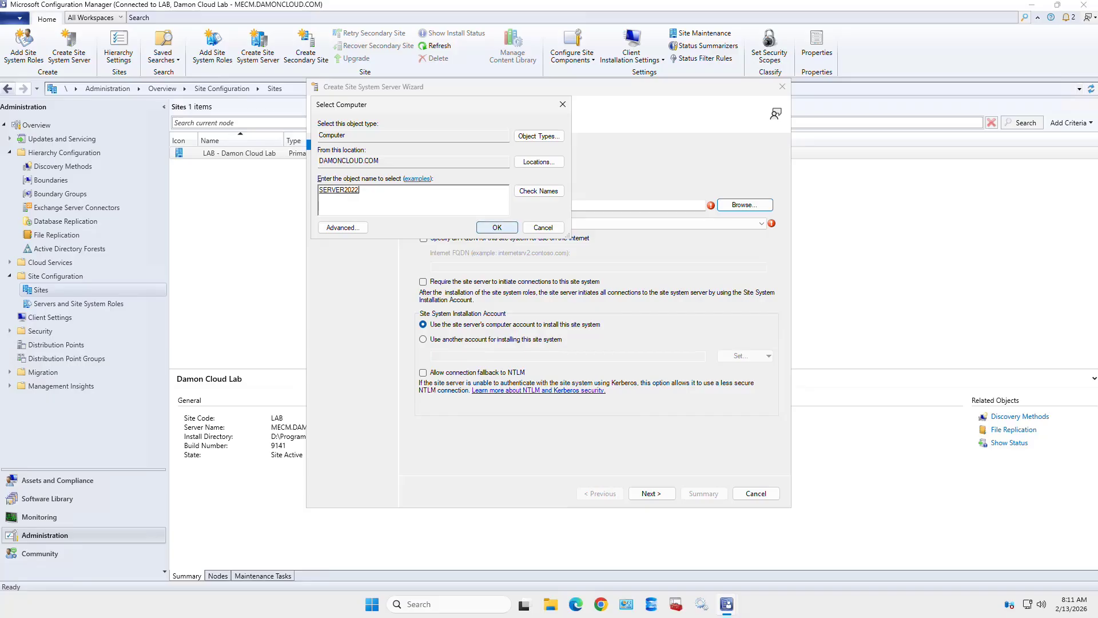
pyautogui.press('Return')
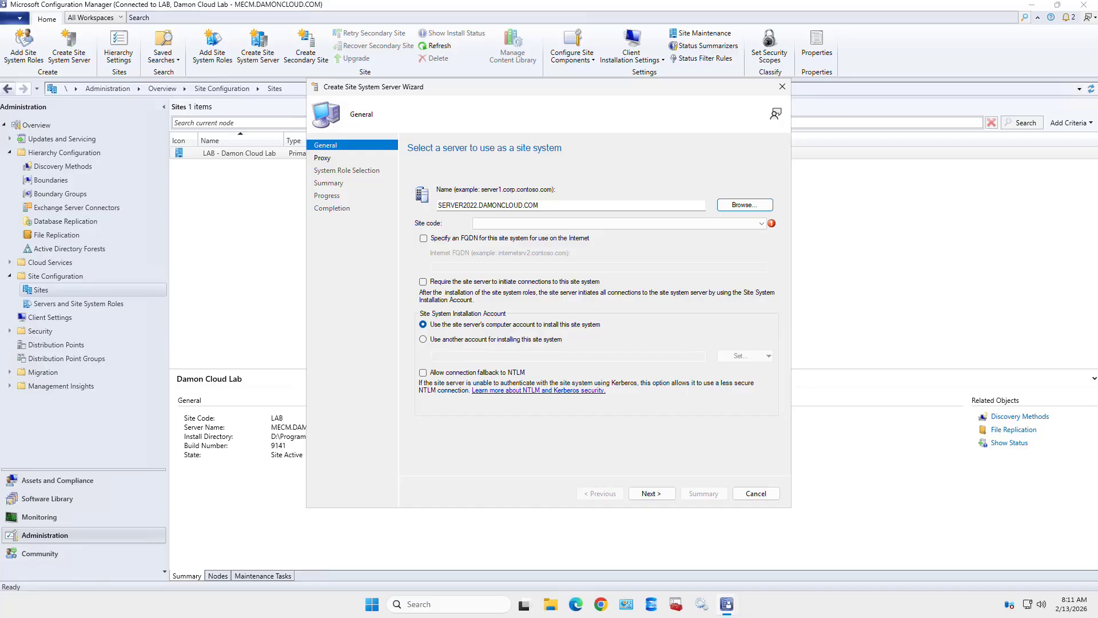
pyautogui.click(619, 223)
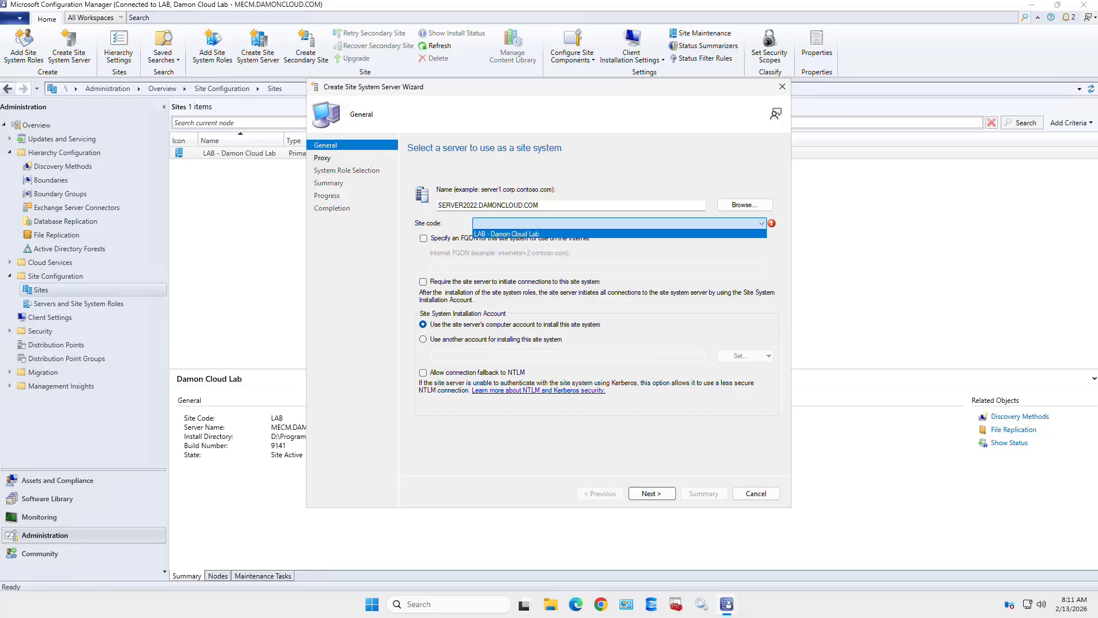
pyautogui.click(620, 234)
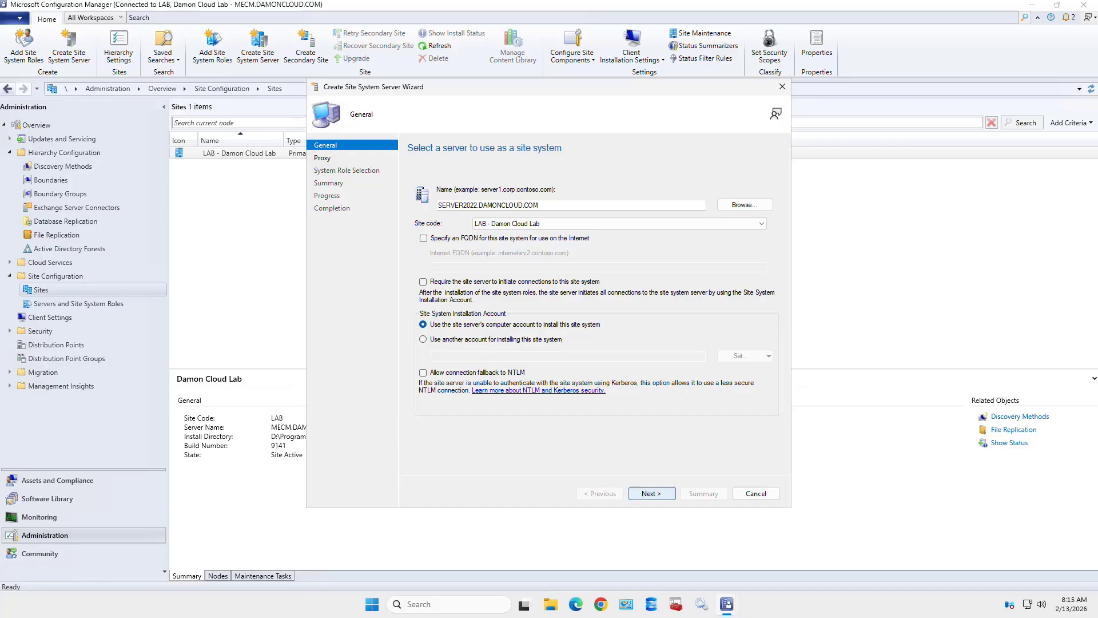
# - Skip past the General and Proxy pages and select Reporting services point and State migration point roles
pyautogui.click(651, 493)
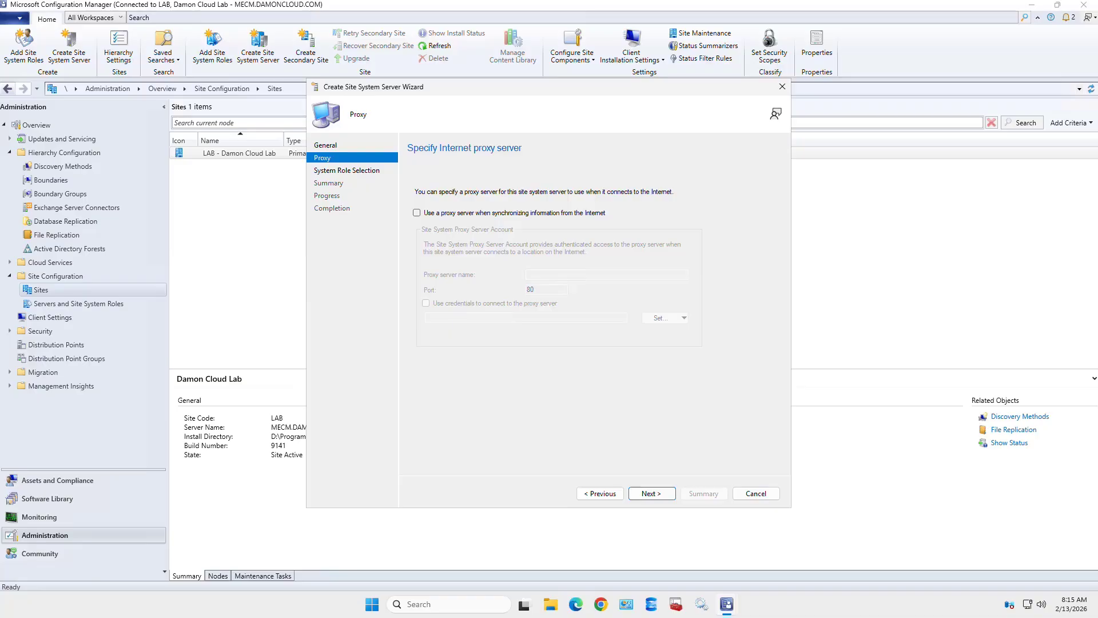
pyautogui.click(652, 493)
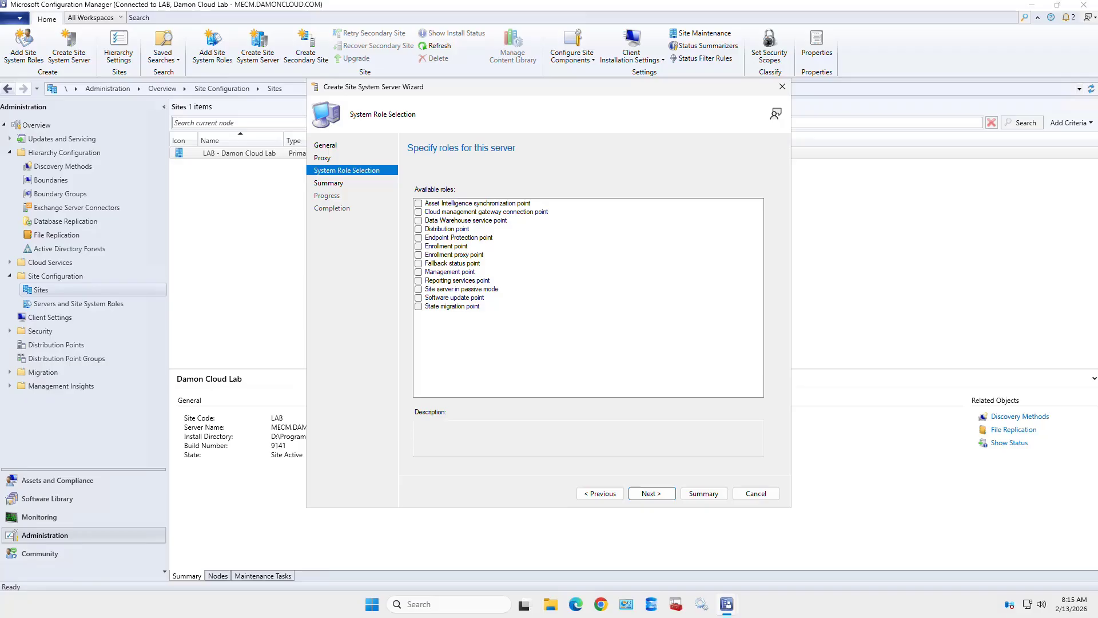
pyautogui.click(418, 281)
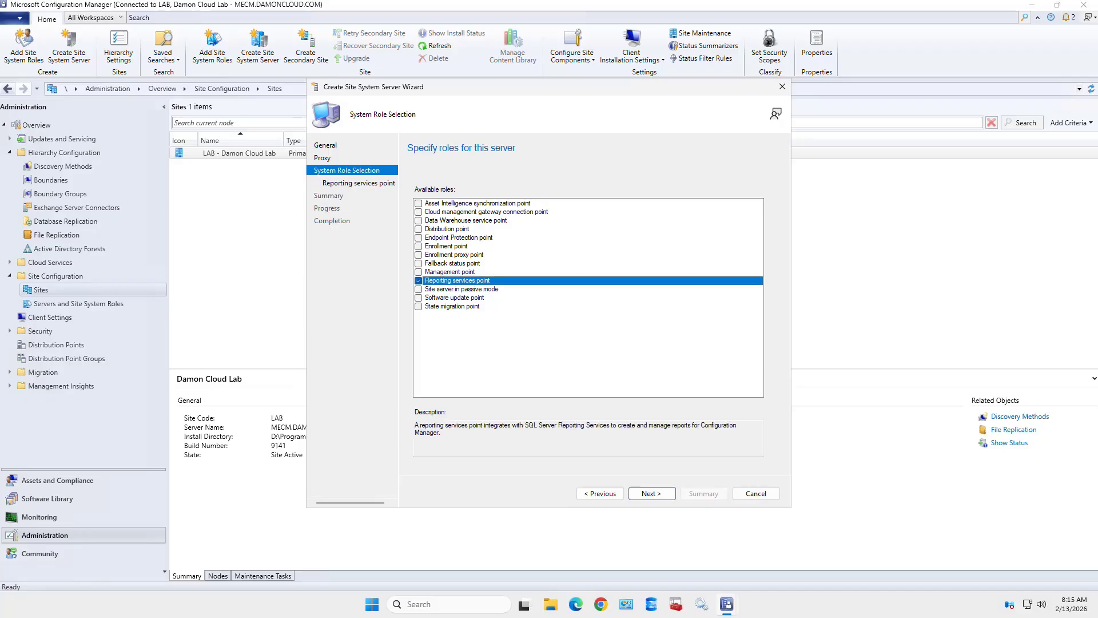
pyautogui.click(419, 306)
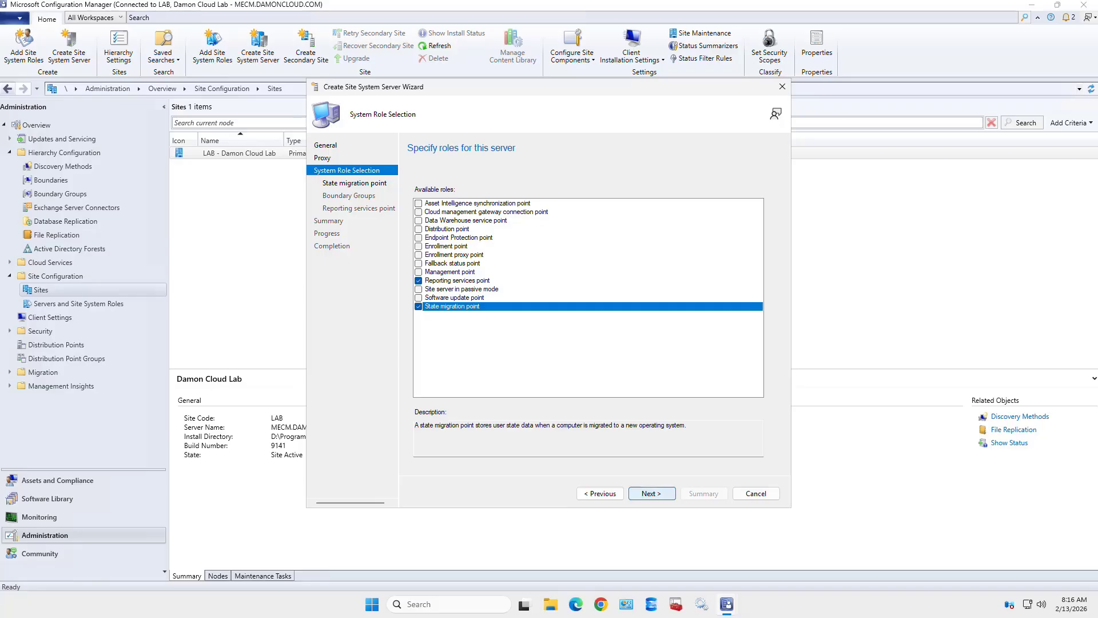
# - Advance the wizard to the State migration point settings page
pyautogui.click(651, 493)
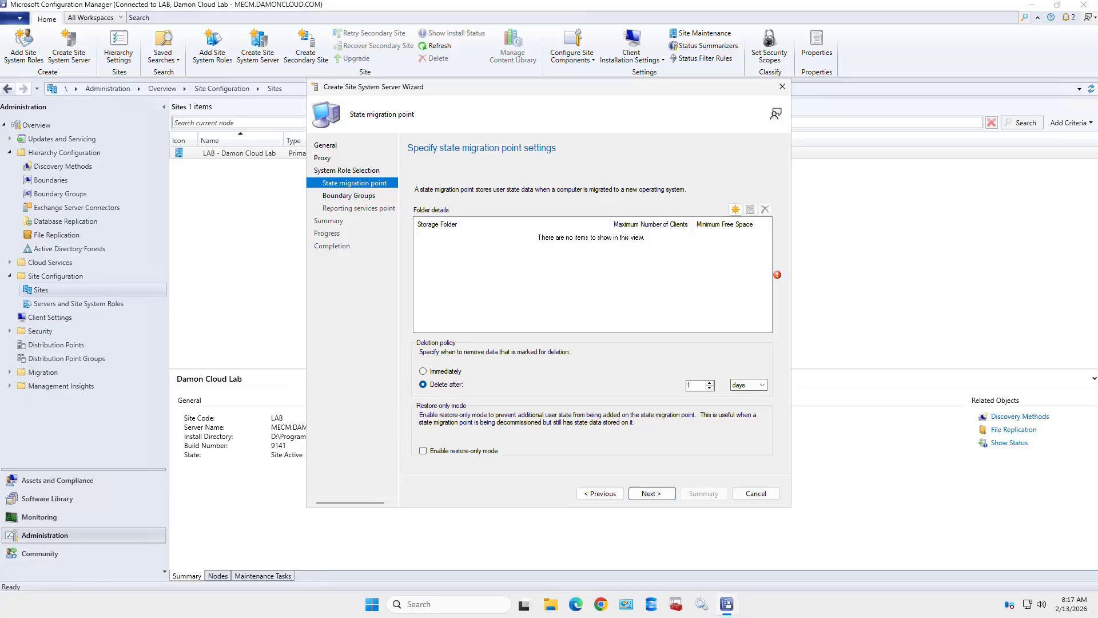
# - Cancel the wizard, discarding its changes, and open Hierarchy Settings from the ribbon
pyautogui.click(756, 493)
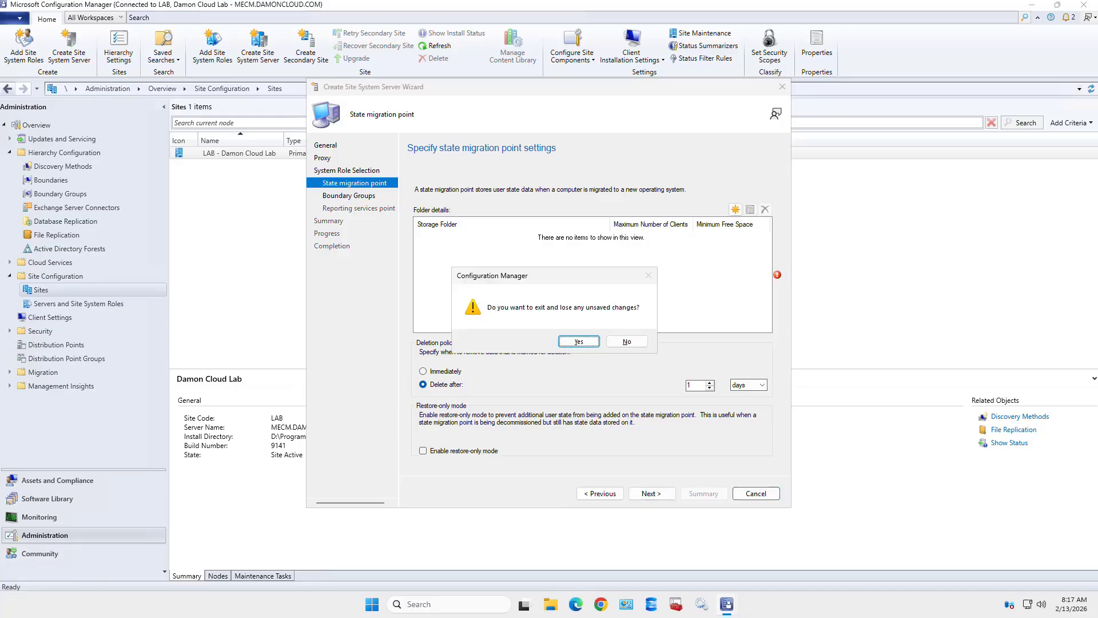
pyautogui.click(578, 341)
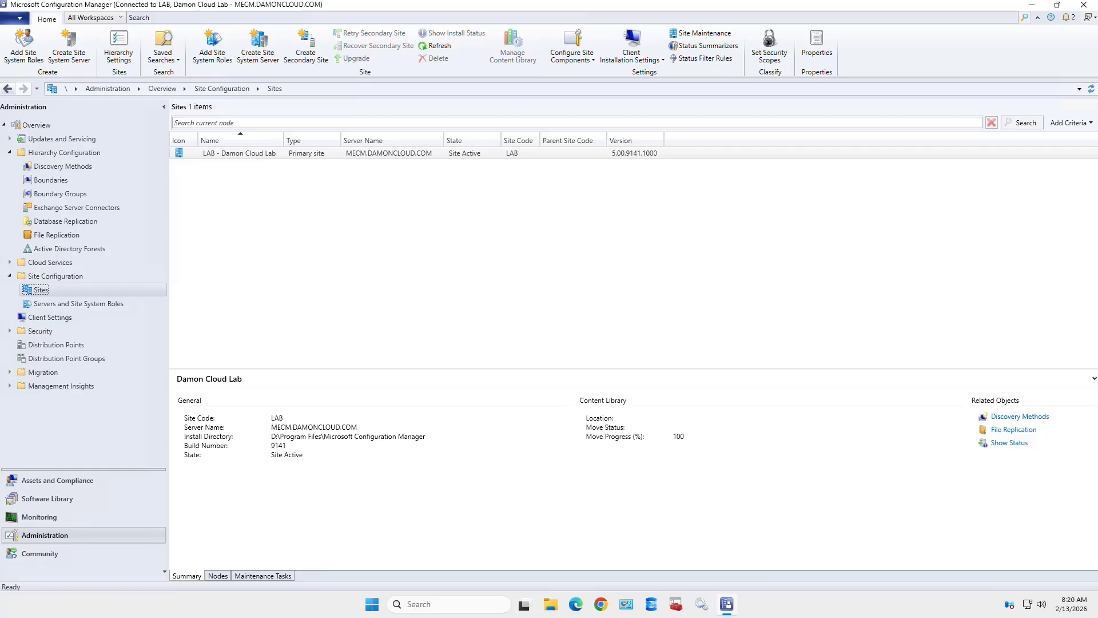
pyautogui.click(119, 46)
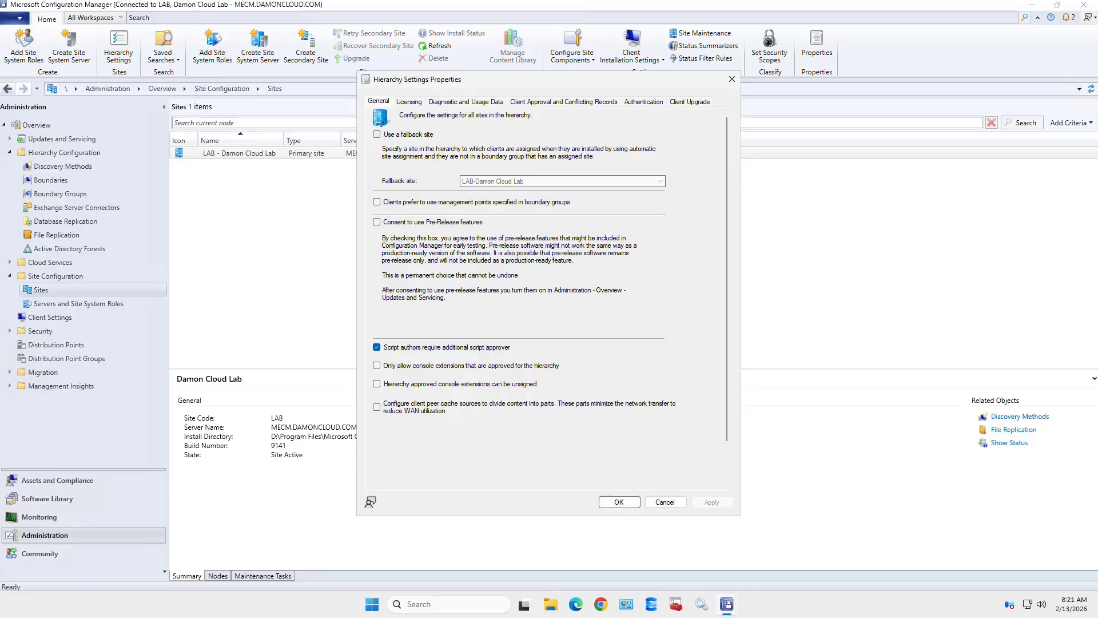
# - Enable 'Use a fallback site' and choose LAB-Damon Cloud Lab as the fallback site
pyautogui.click(376, 135)
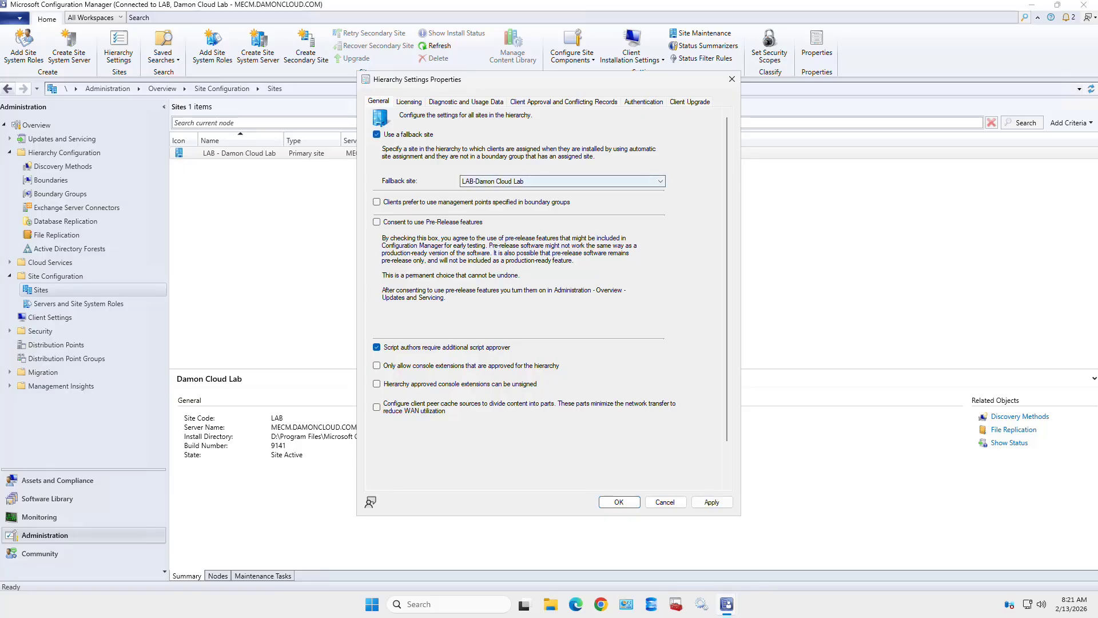
pyautogui.click(563, 181)
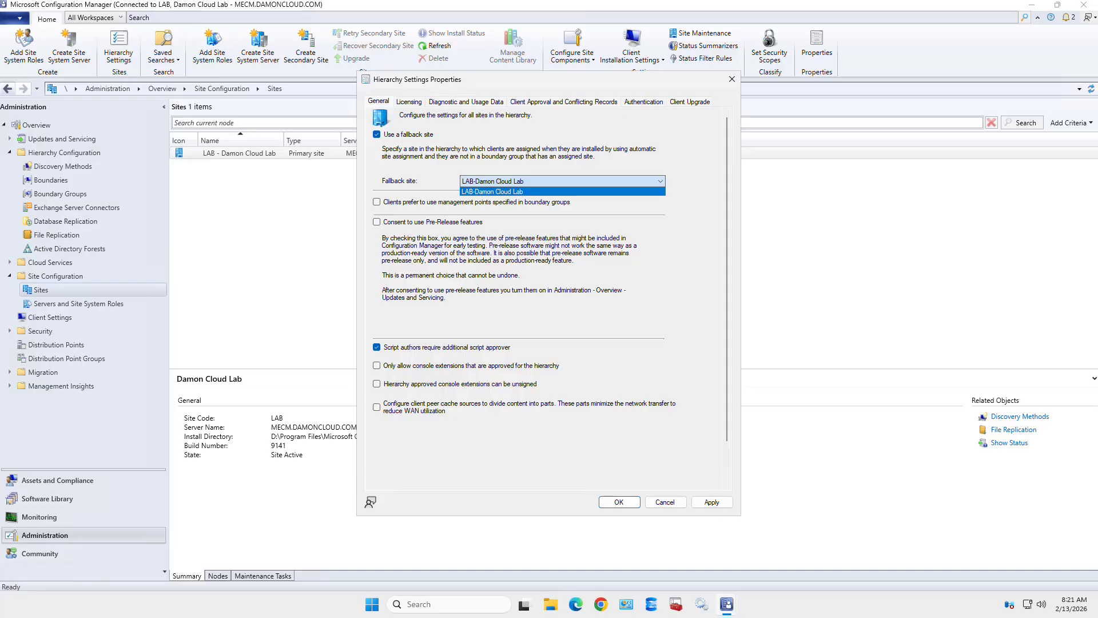
pyautogui.click(562, 191)
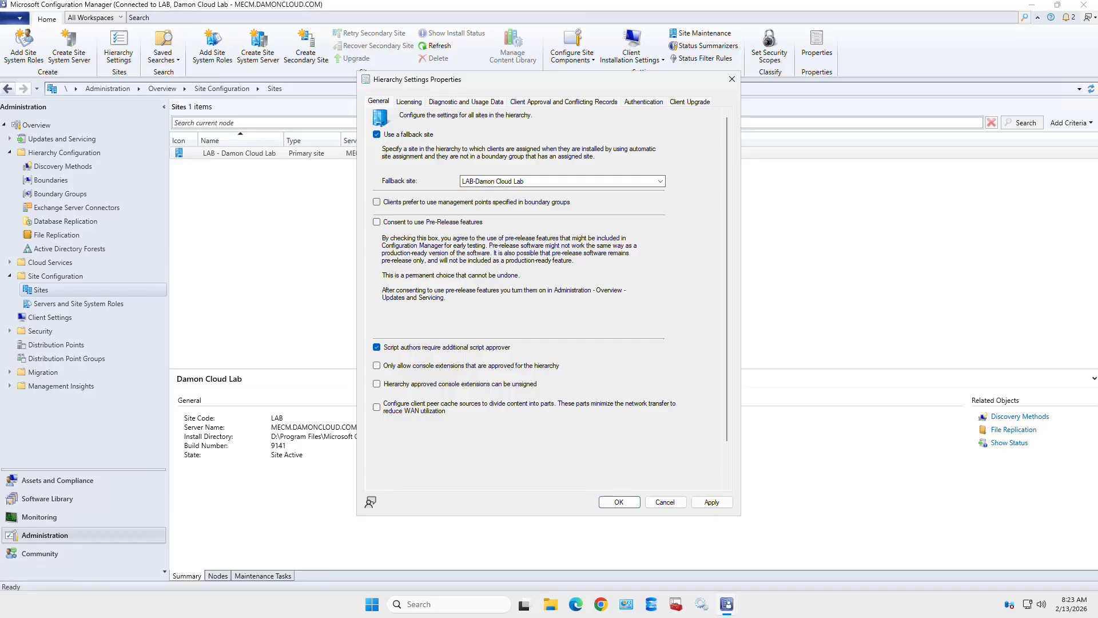
# - Turn on 'Clients prefer to use management points specified in boundary groups' and apply the changes
pyautogui.click(377, 202)
pyautogui.click(712, 503)
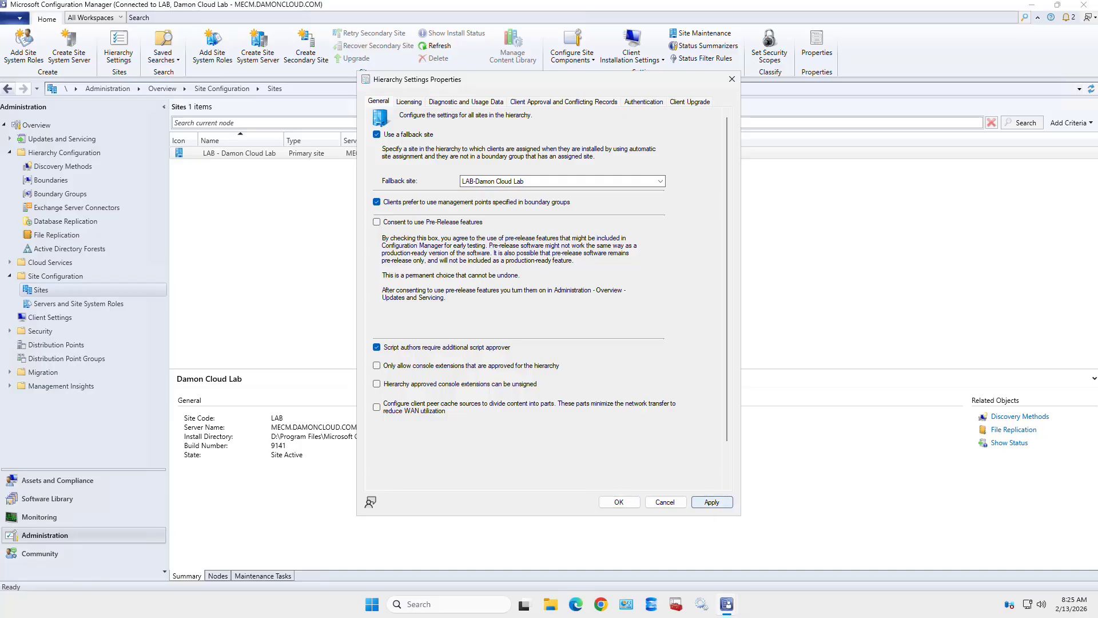
pyautogui.click(712, 502)
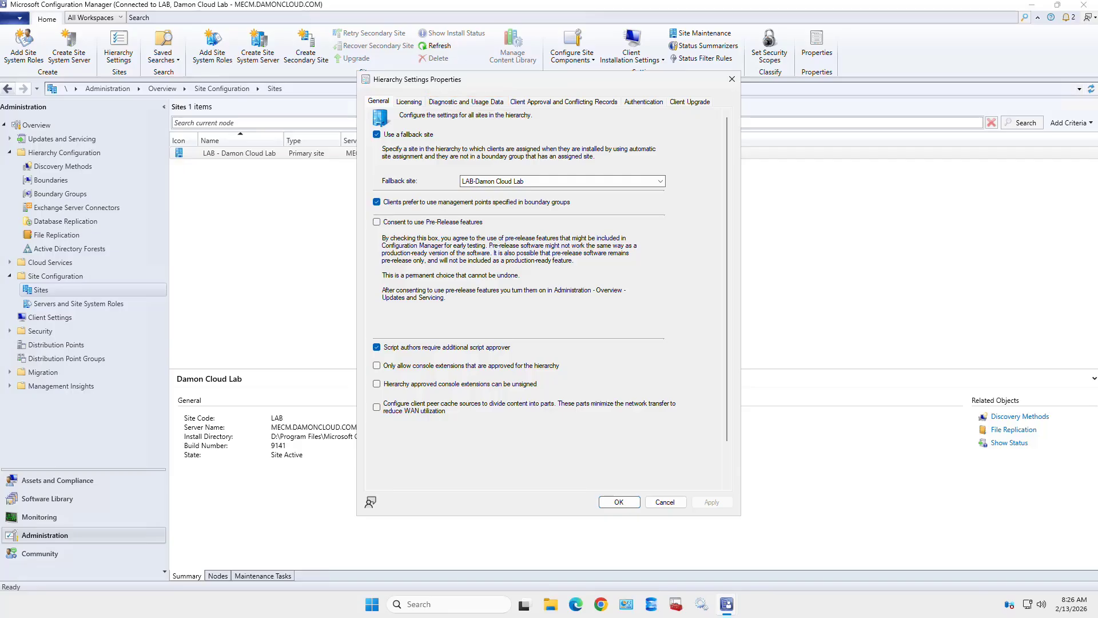
# - Check the Diagnostic and Usage Data level, then view the Client Approval and Conflicting Records settings
pyautogui.click(467, 102)
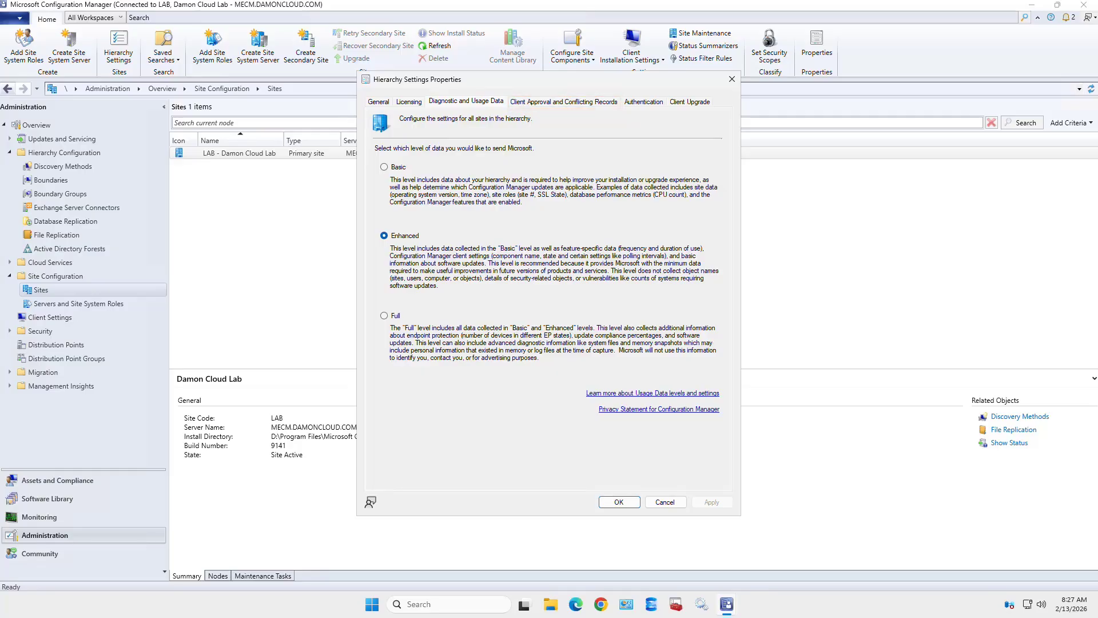
pyautogui.click(563, 102)
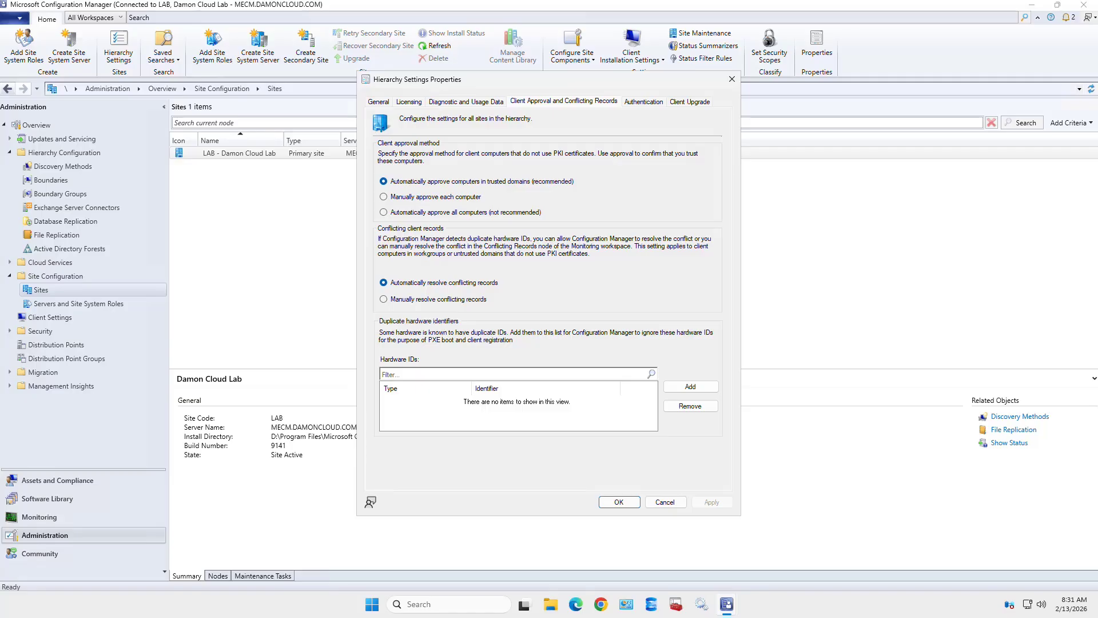
# - Cancel adding a duplicate hardware ID, check Authentication, then view Client Upgrade (version 5.00.9141.1011)
pyautogui.click(690, 386)
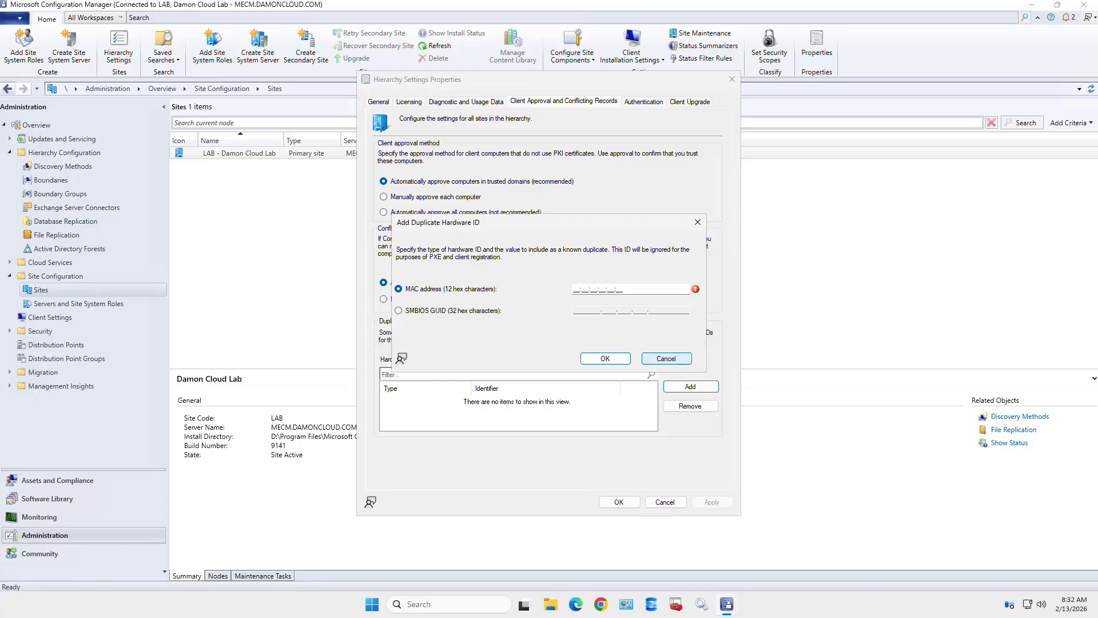
pyautogui.click(666, 358)
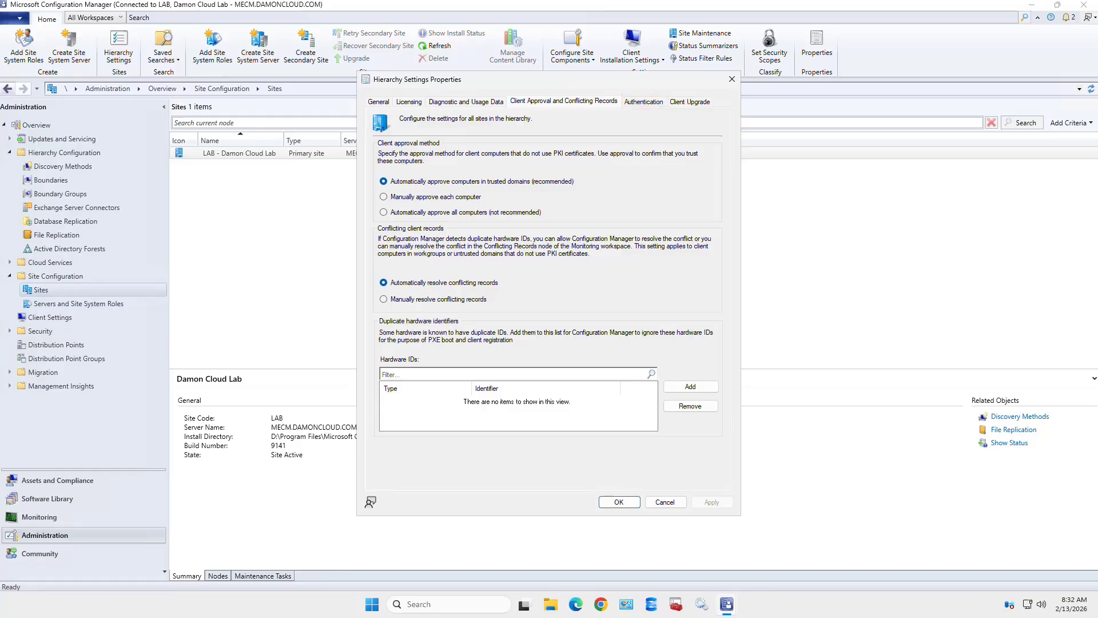
pyautogui.click(644, 102)
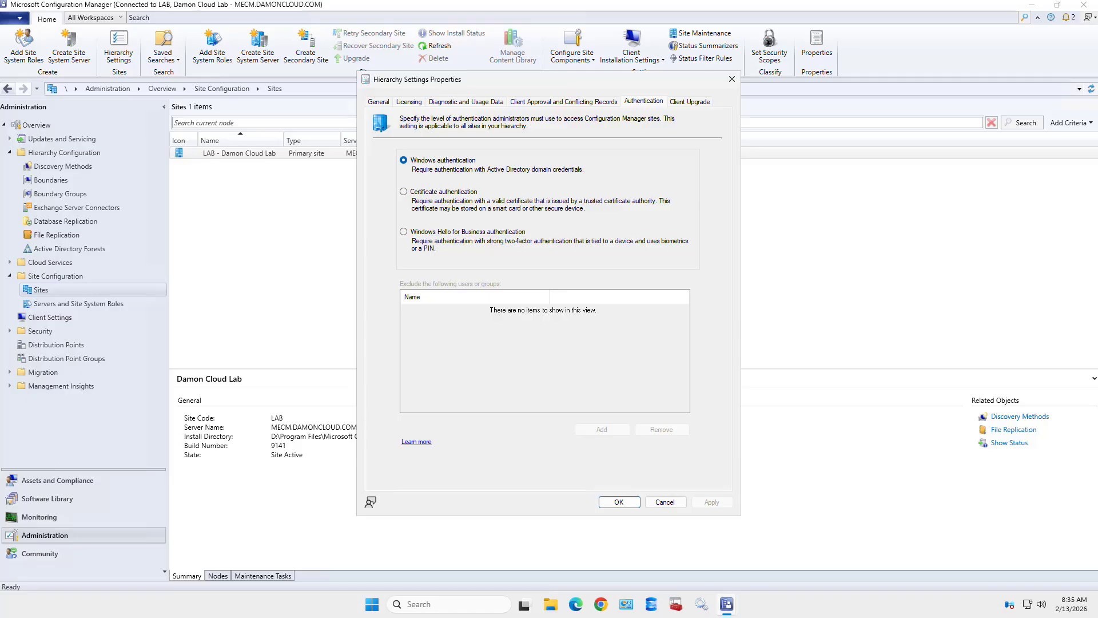
pyautogui.hotkey('ctrl', 'Tab')
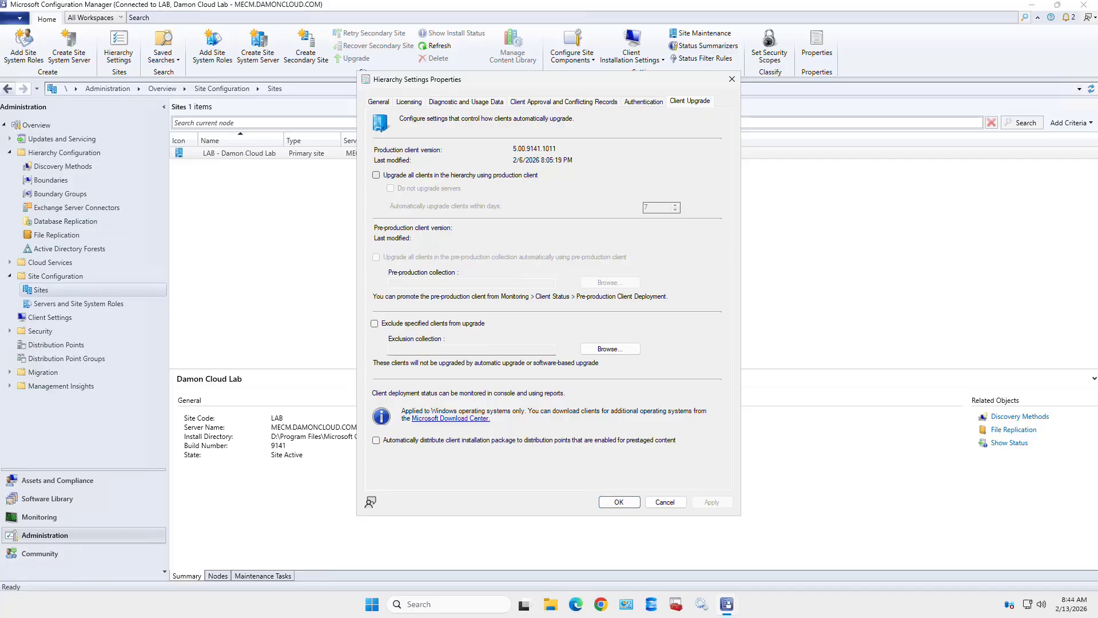
pyautogui.click(376, 175)
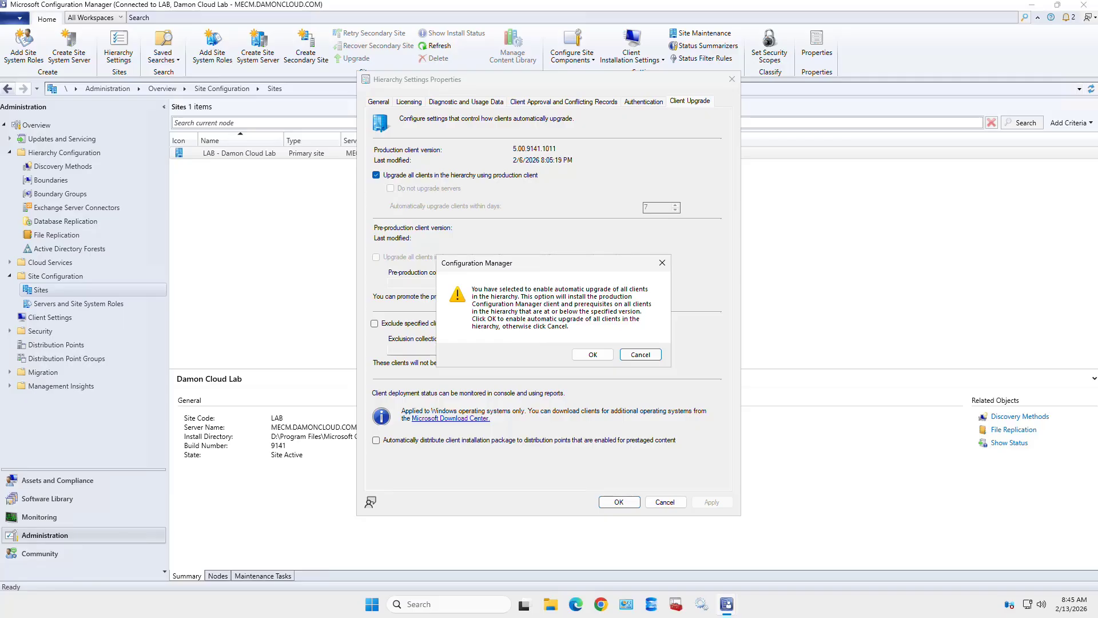
pyautogui.click(592, 354)
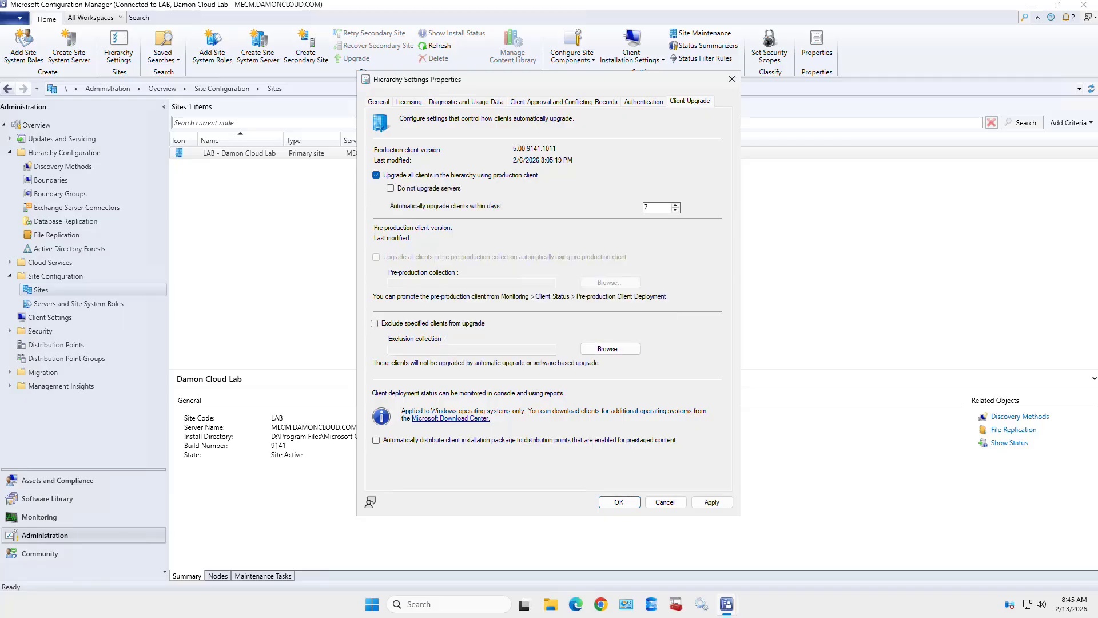
pyautogui.click(391, 189)
pyautogui.click(377, 175)
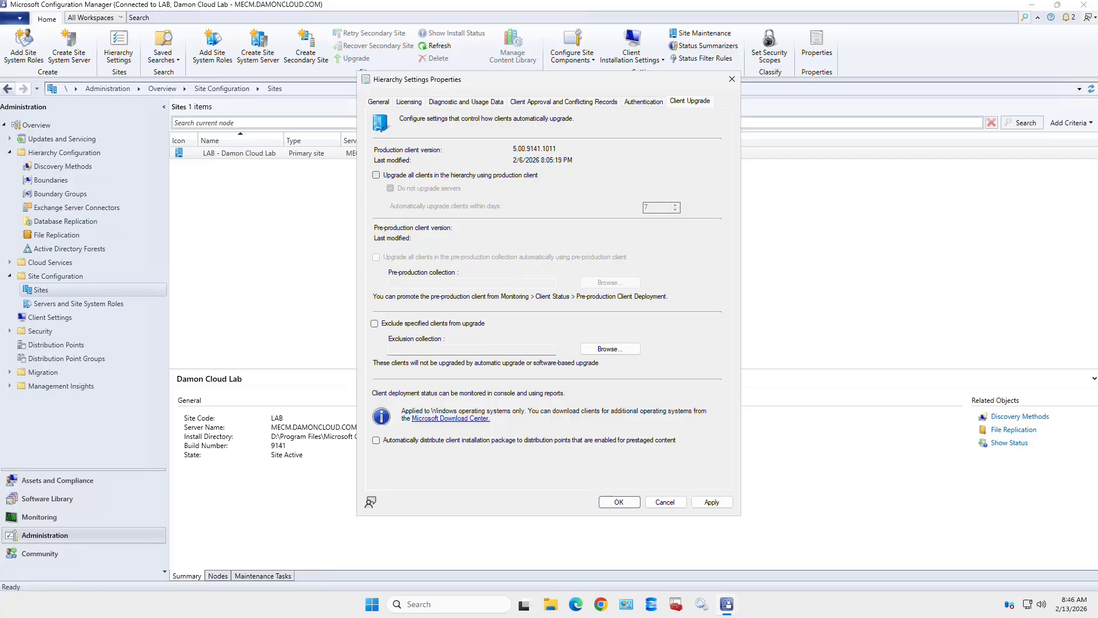
# - Leave 'Exclude specified clients from upgrade' unchecked, then apply and close Hierarchy Settings with OK
pyautogui.click(375, 324)
pyautogui.click(375, 324)
pyautogui.click(712, 503)
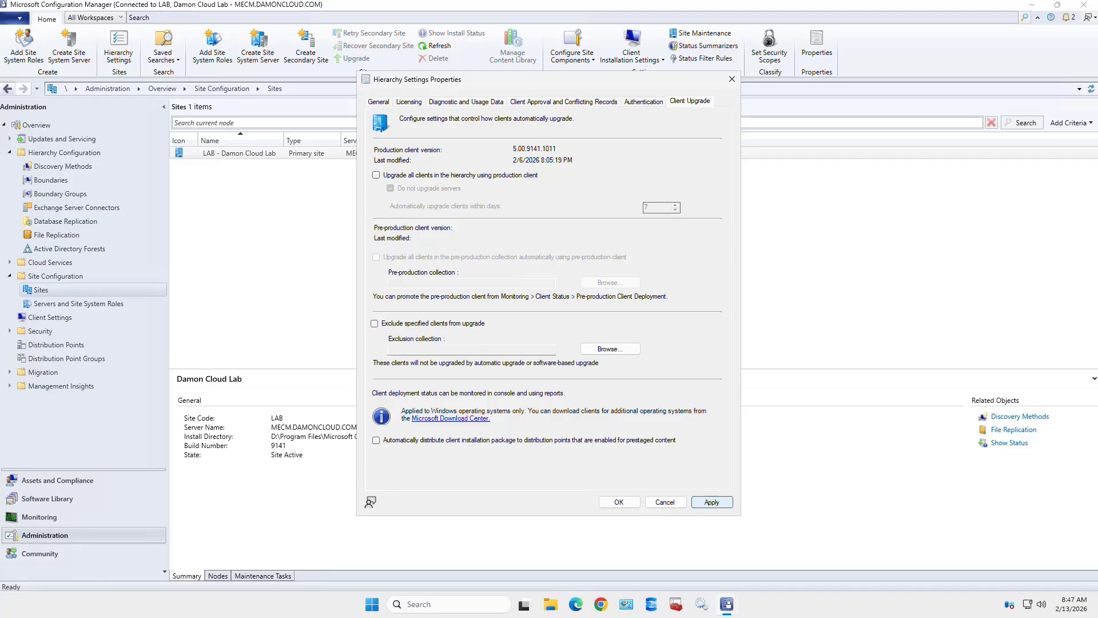
pyautogui.click(619, 502)
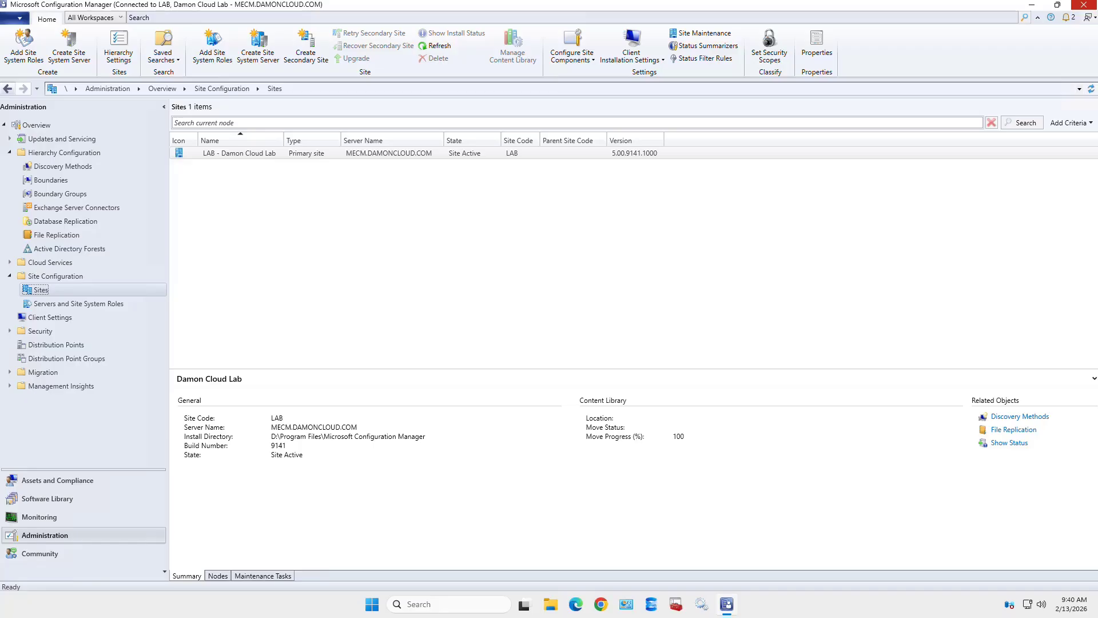
# - Open the Configure Site Components dropdown on the Home ribbon
pyautogui.click(572, 47)
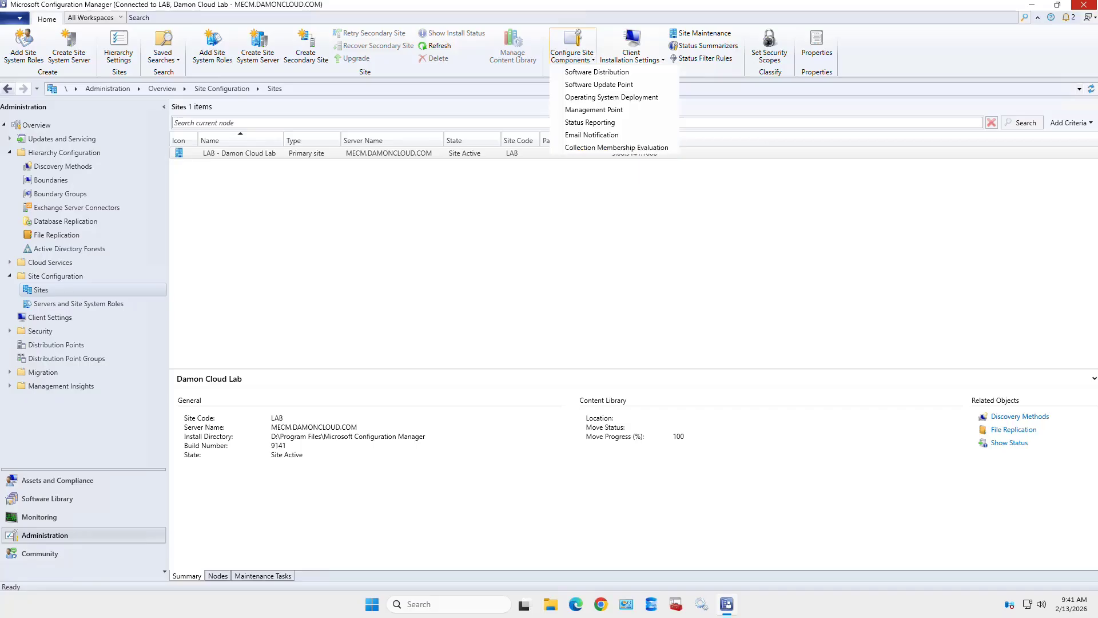
# - Select the LAB - Damon Cloud Lab site and open its Software Distribution component properties
pyautogui.click(636, 241)
pyautogui.click(634, 154)
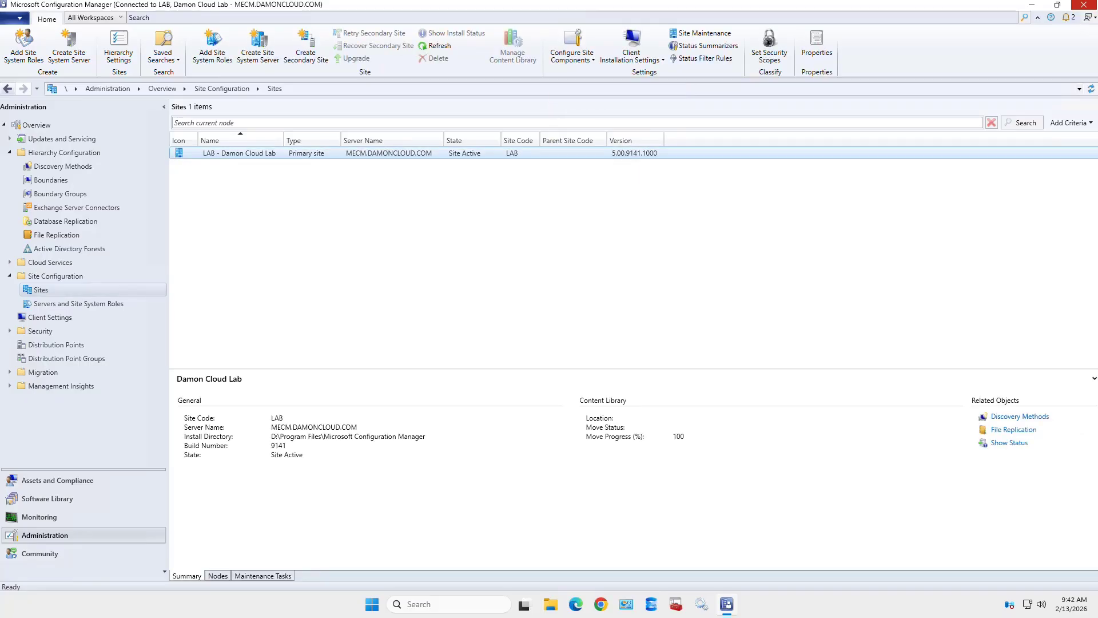
pyautogui.click(572, 55)
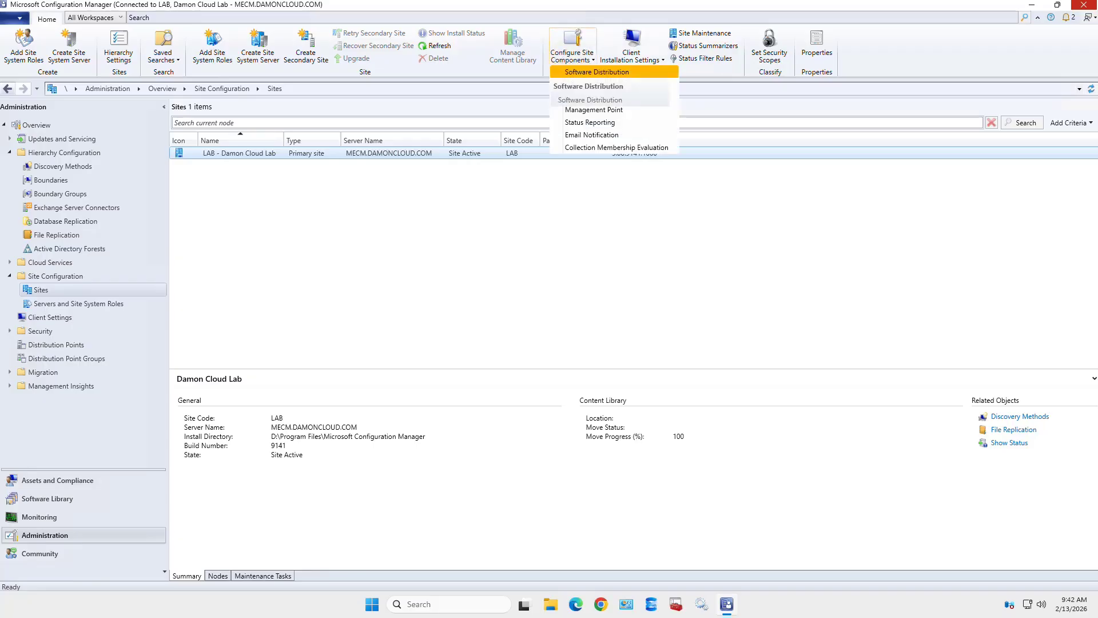
pyautogui.click(596, 71)
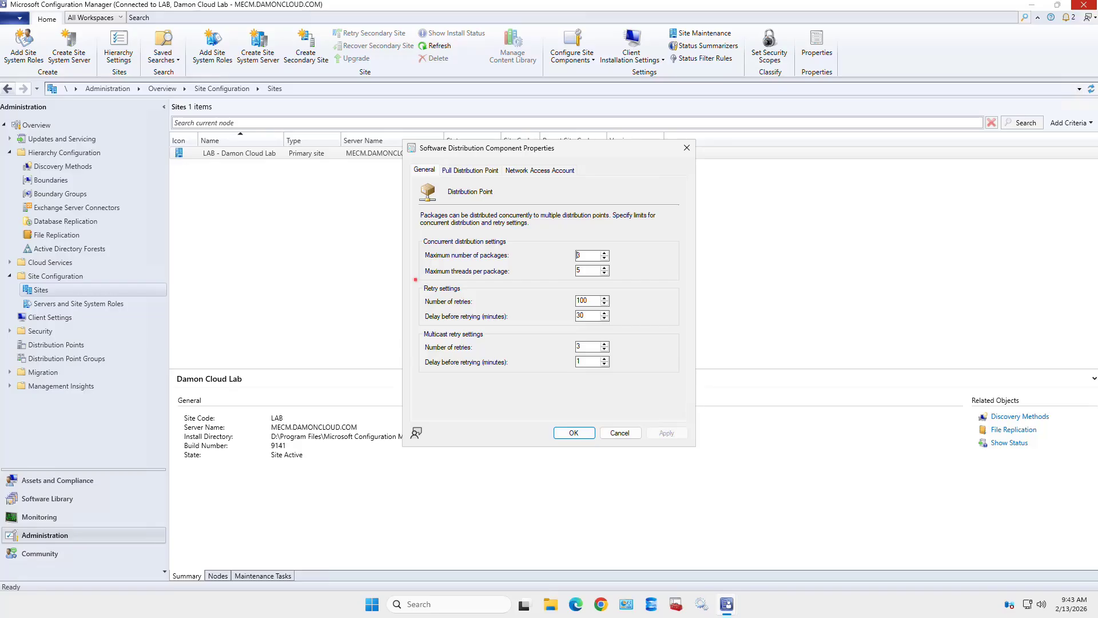
pyautogui.moveTo(415, 279); pyautogui.dragTo(616, 327)
# - Show pull distribution point settings: 30 retries, 20-minute delay, 72 polls, 60-minute polling delay
pyautogui.click(470, 171)
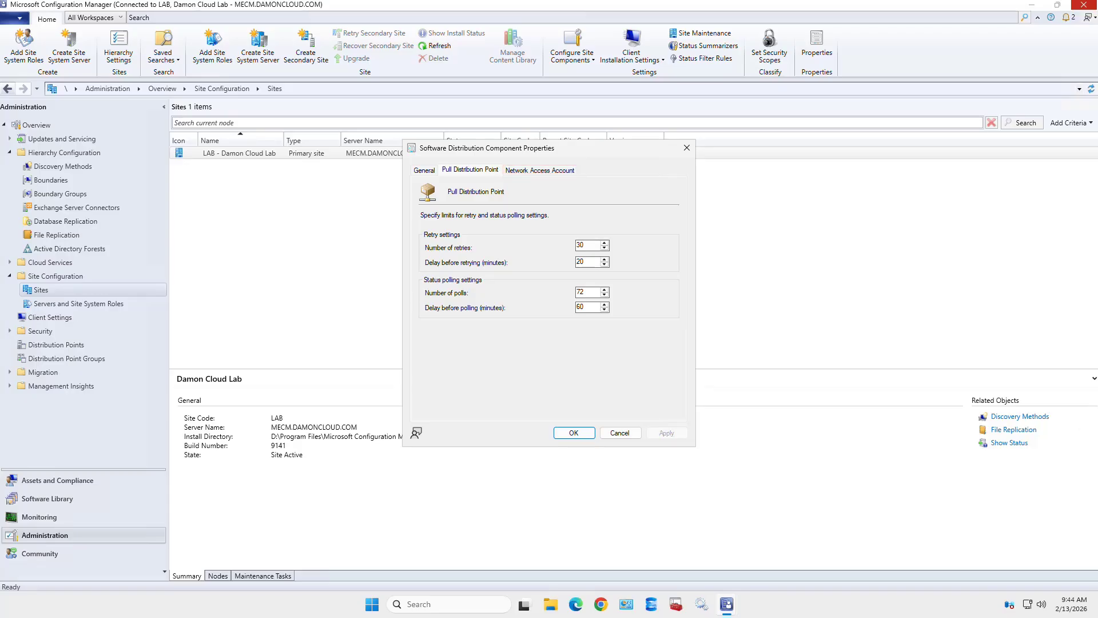
# - View the Network Access Account page, set to use the client's computer account
pyautogui.click(539, 170)
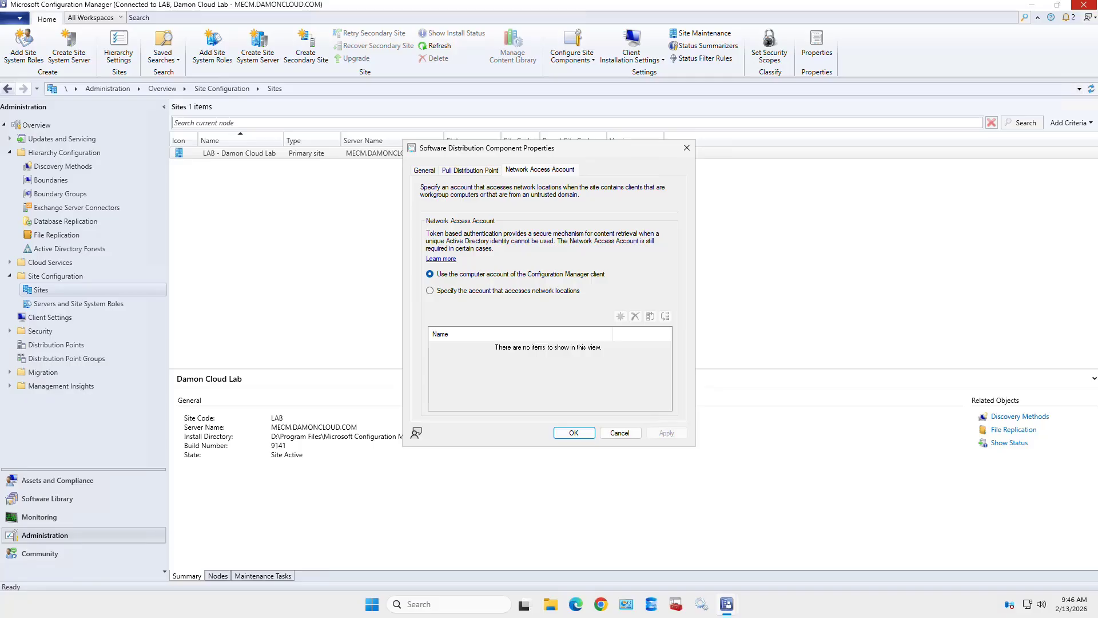
pyautogui.press('Tab')
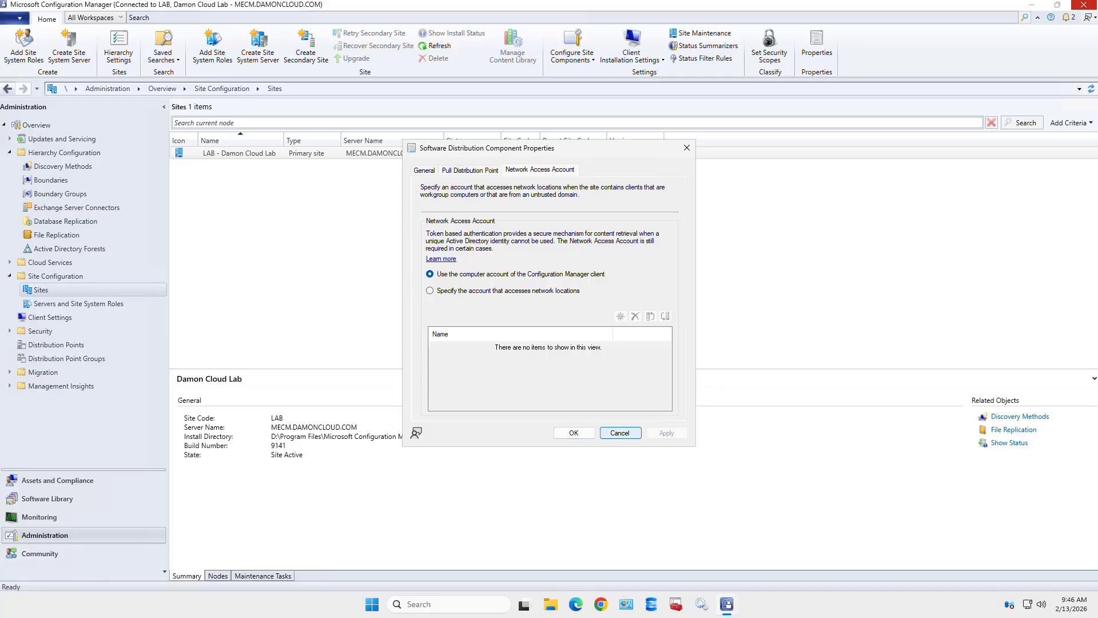
# - Cancel the Software Distribution properties and open the Software Update Point component properties
pyautogui.press('space')
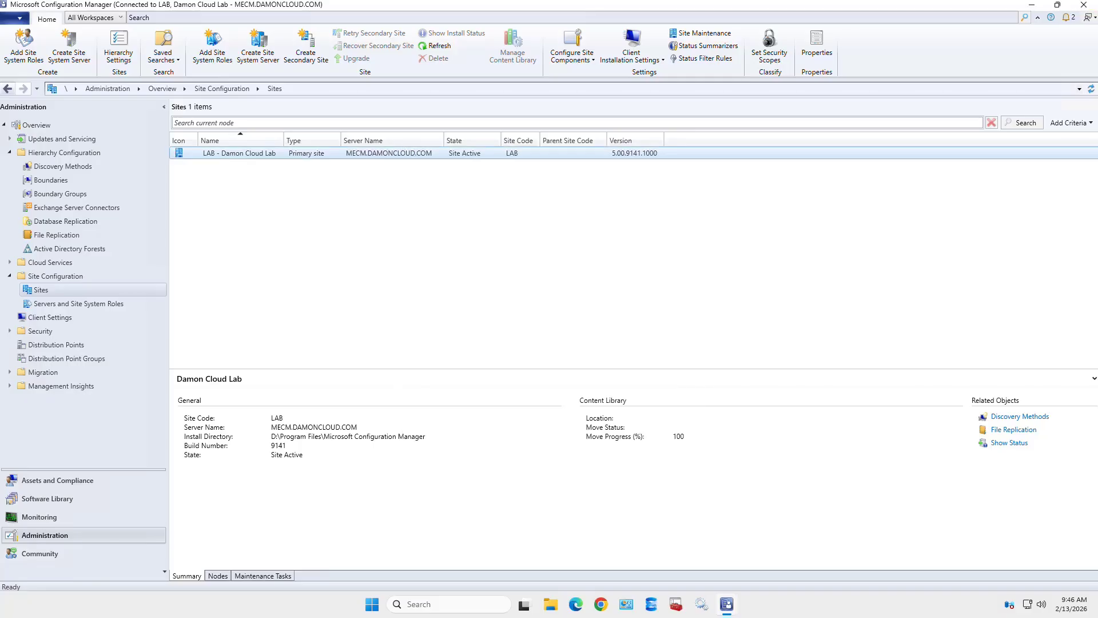
pyautogui.click(573, 47)
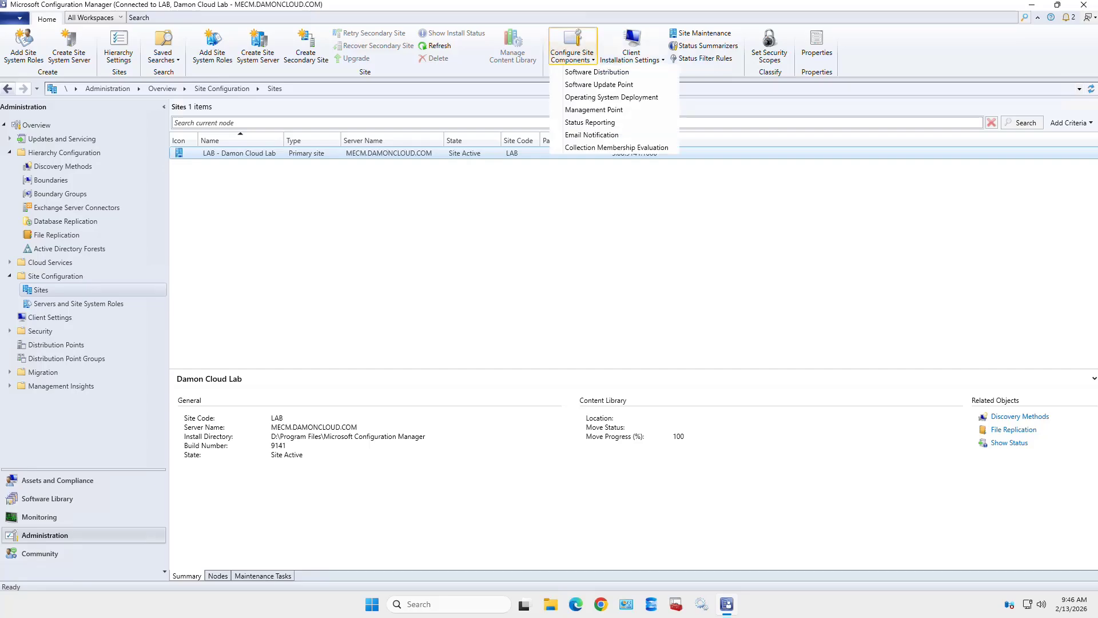
pyautogui.click(599, 84)
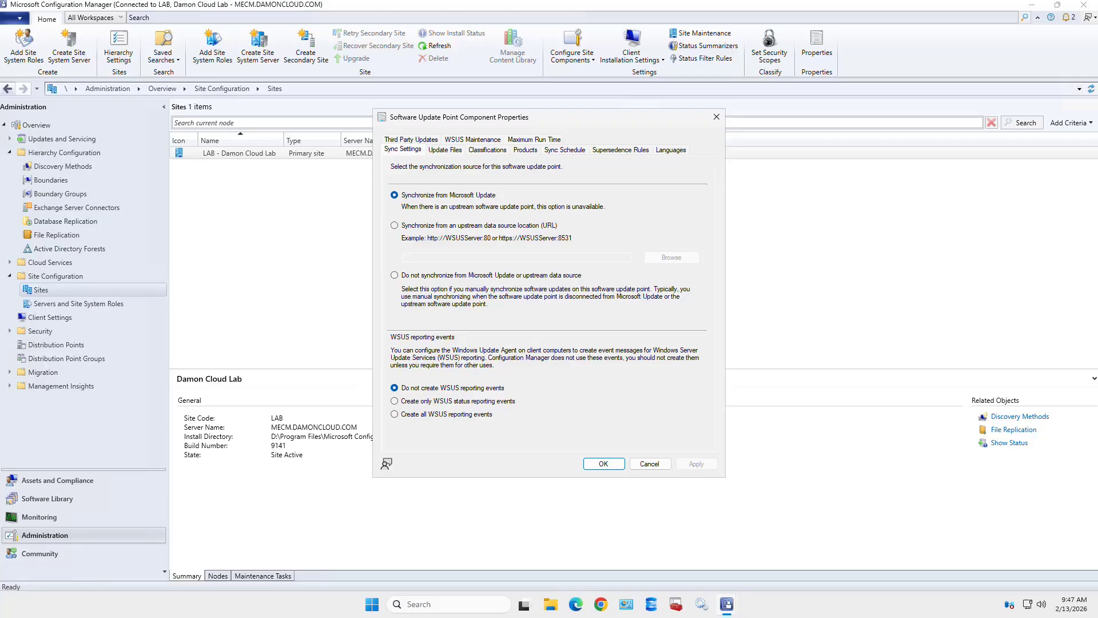
# - Check the Update Files options, then the Classifications page with no classifications selected
pyautogui.click(445, 150)
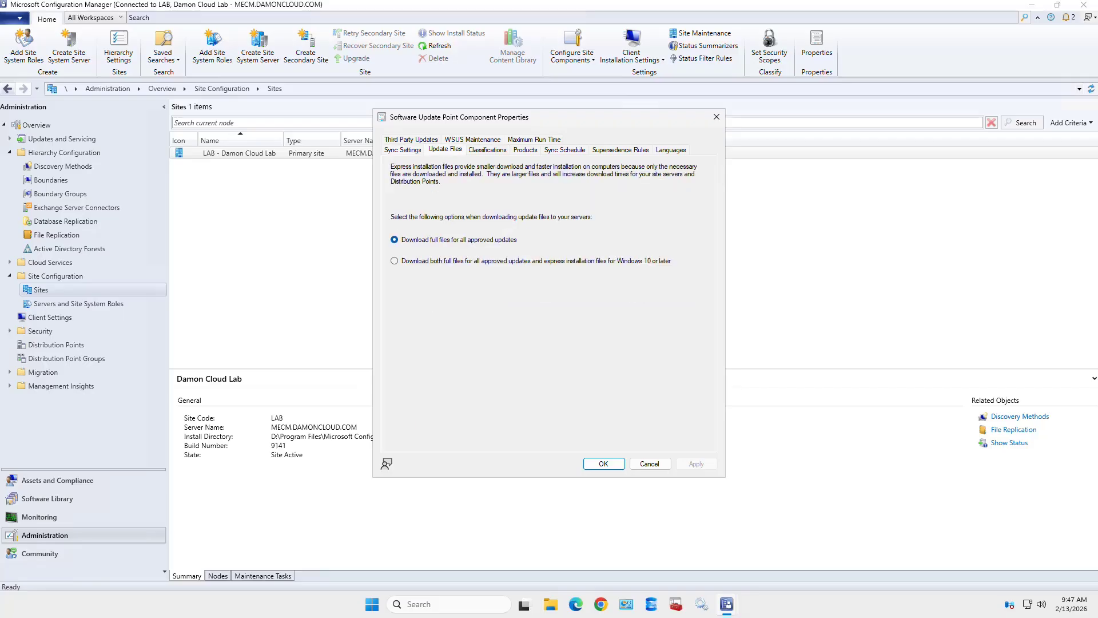
pyautogui.click(487, 150)
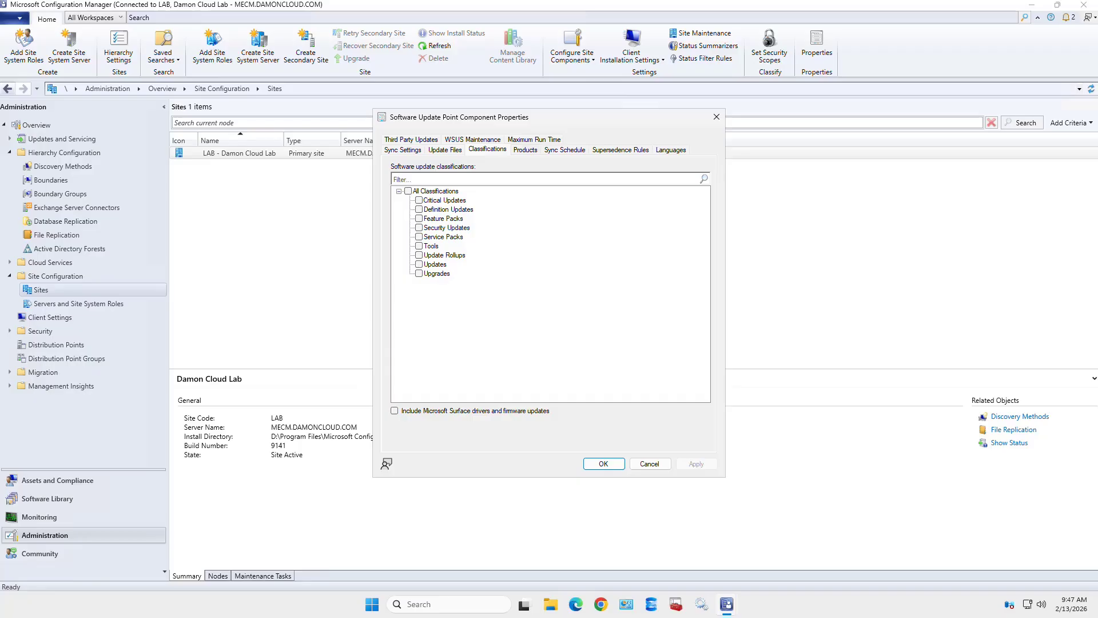
# - Step through Products, Sync Schedule, Supersedence Rules and Languages to Third Party Updates, left disabled
pyautogui.click(525, 150)
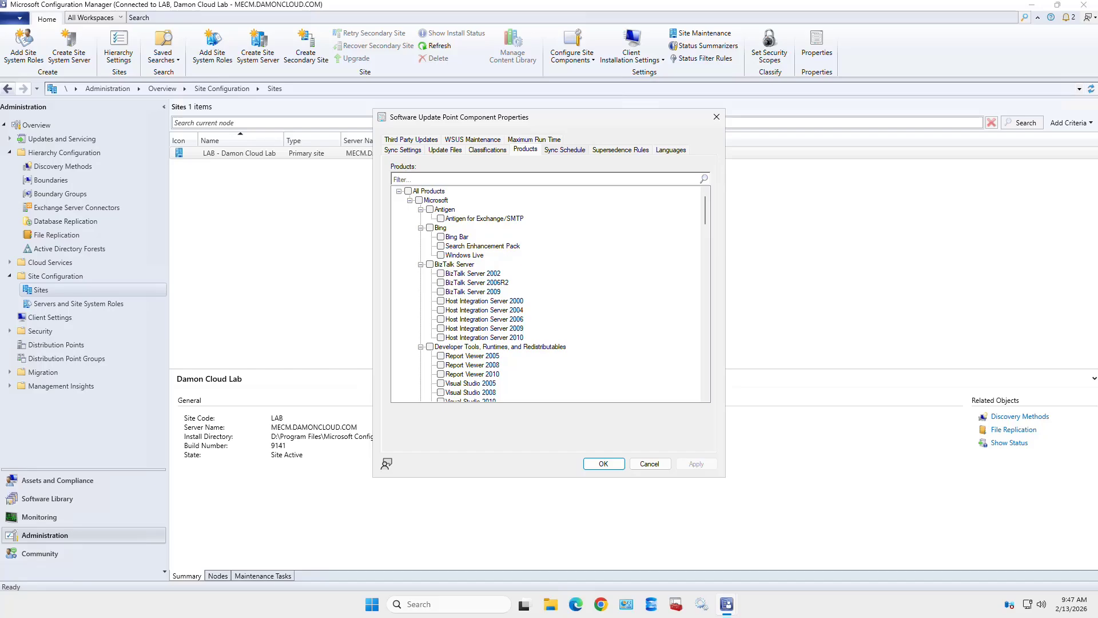
pyautogui.click(564, 150)
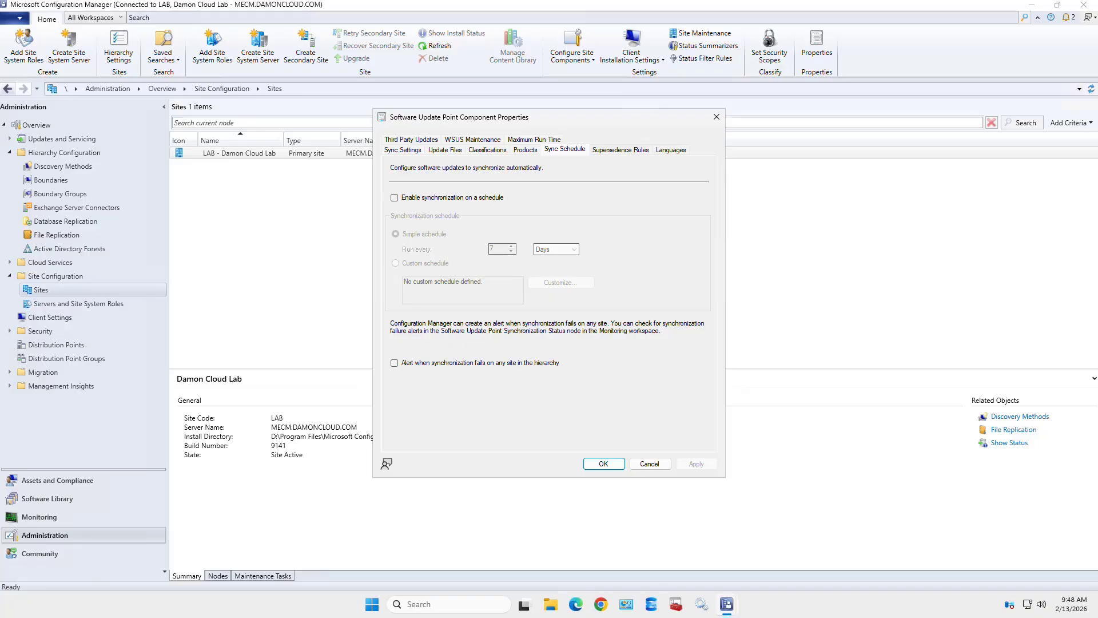
pyautogui.click(621, 150)
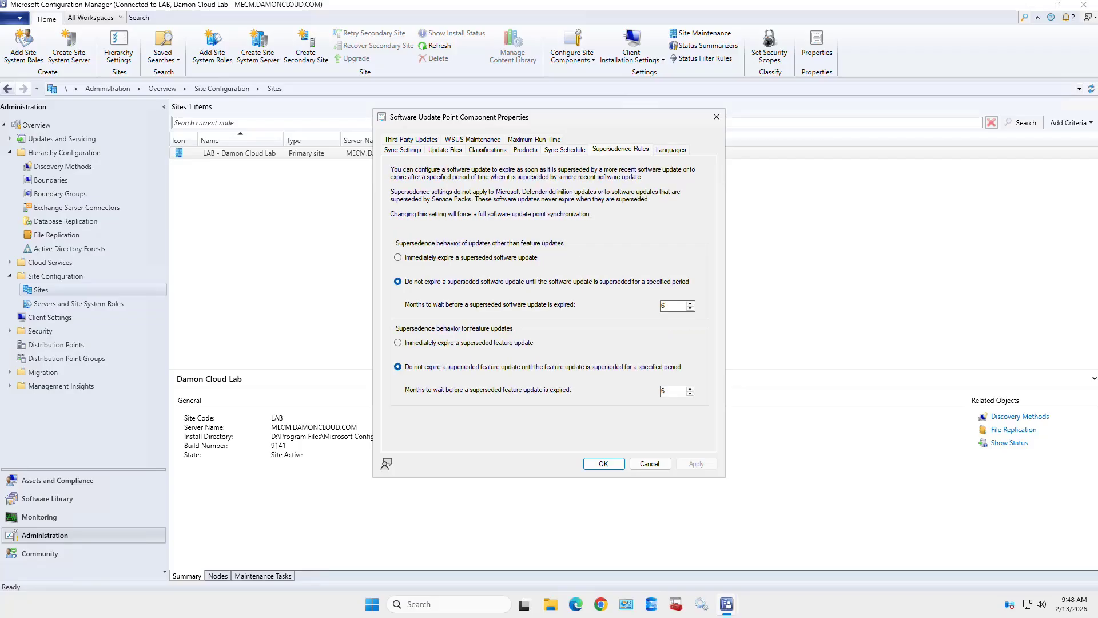
pyautogui.click(670, 150)
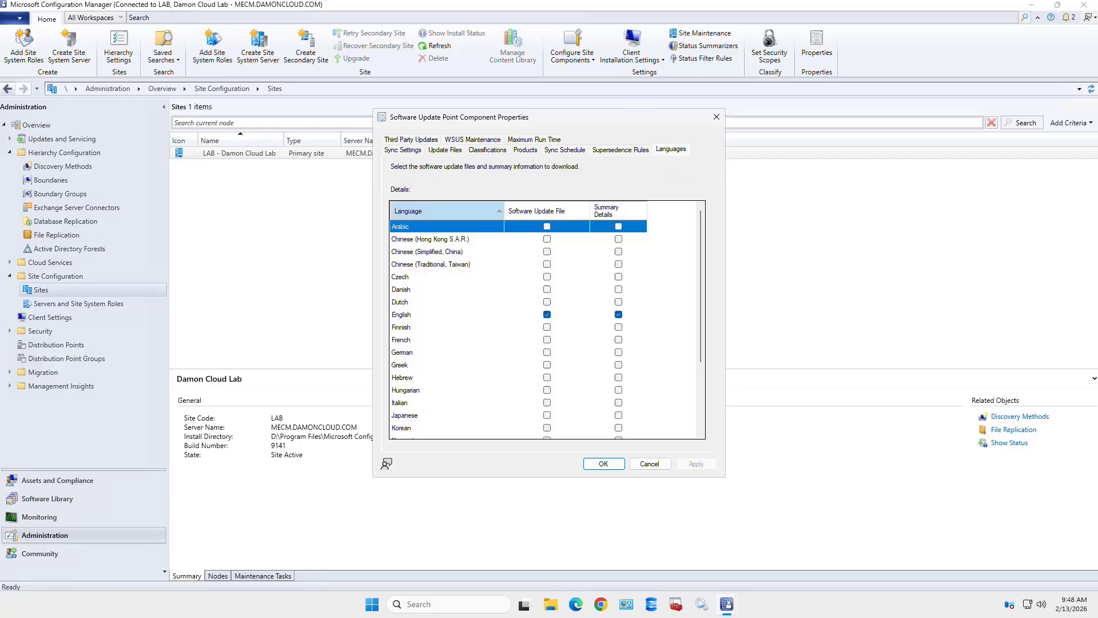
pyautogui.click(411, 140)
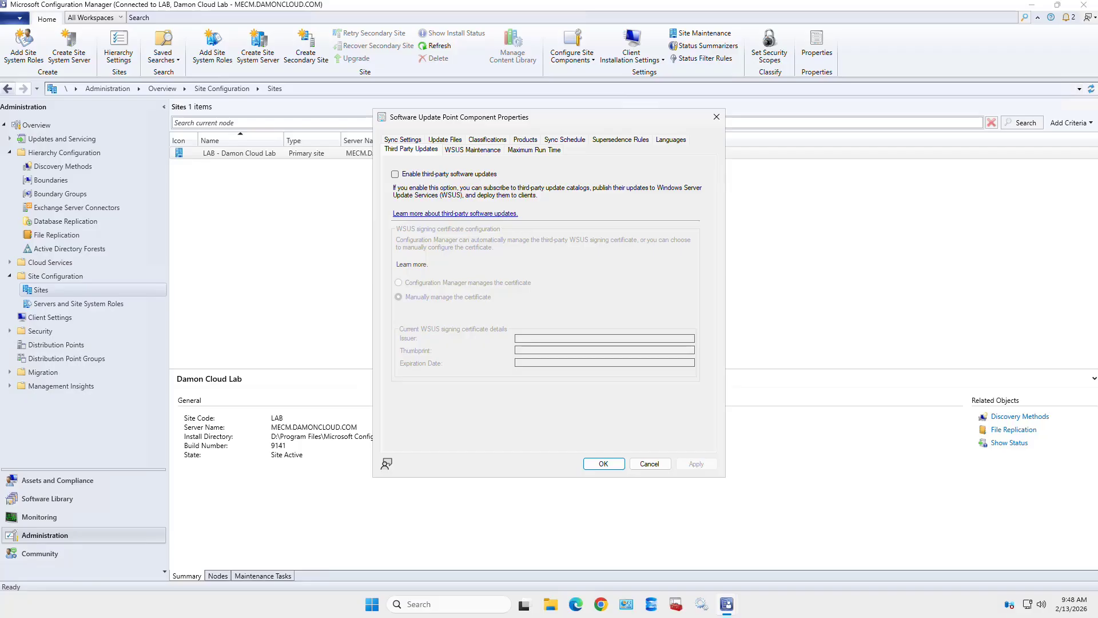
# - Toggle third-party updates on and off, view WSUS Maintenance and Maximum Run Time, then cancel unchanged
pyautogui.click(395, 174)
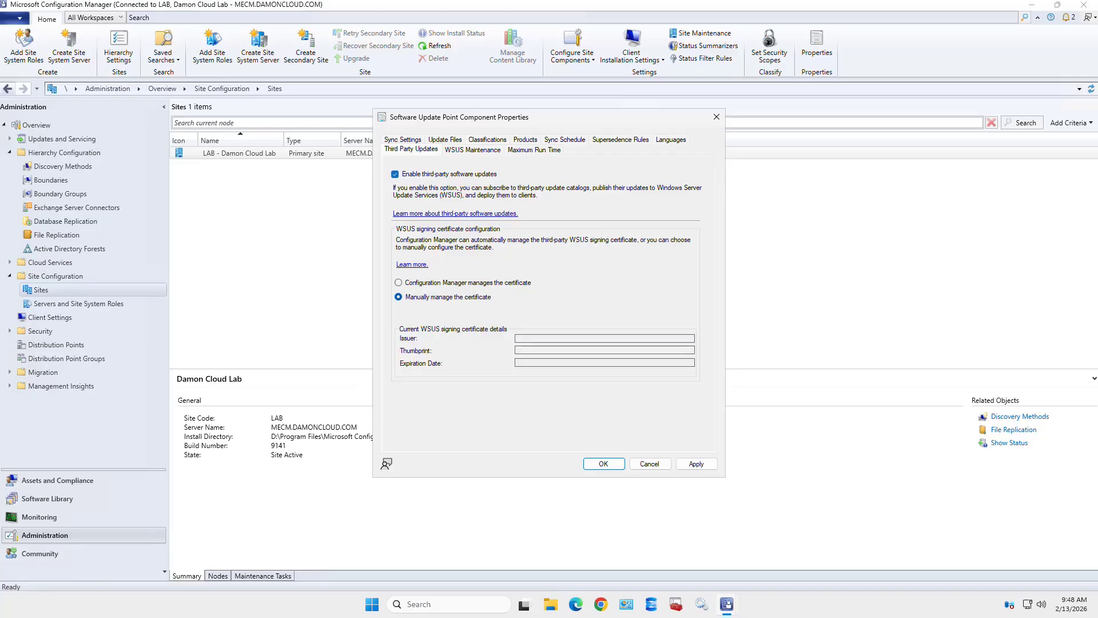
pyautogui.click(395, 174)
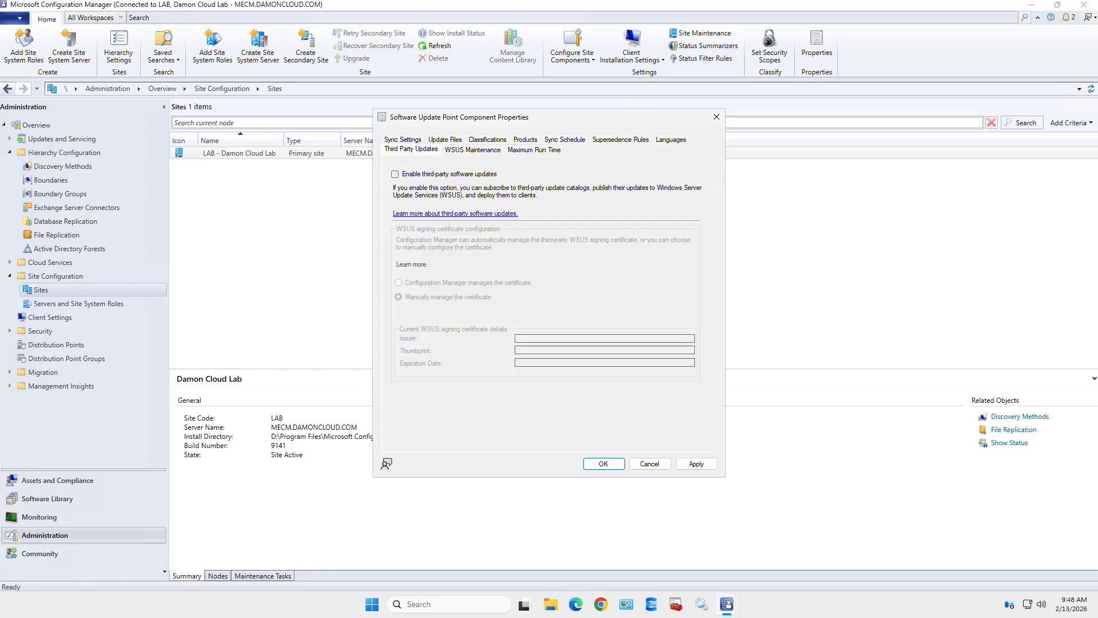
pyautogui.click(472, 150)
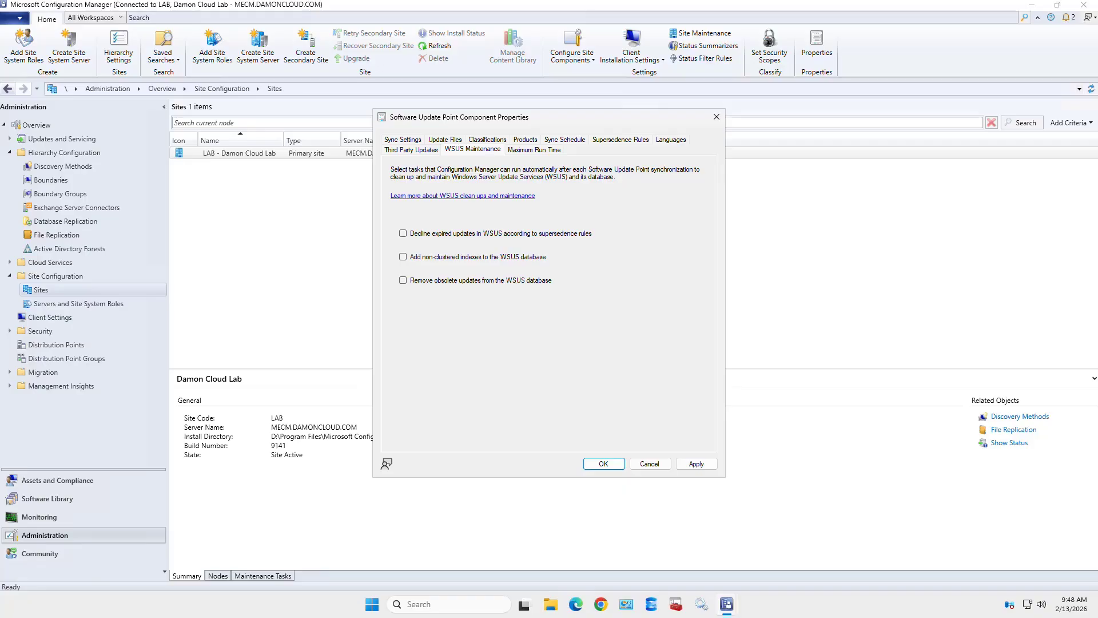
pyautogui.click(535, 150)
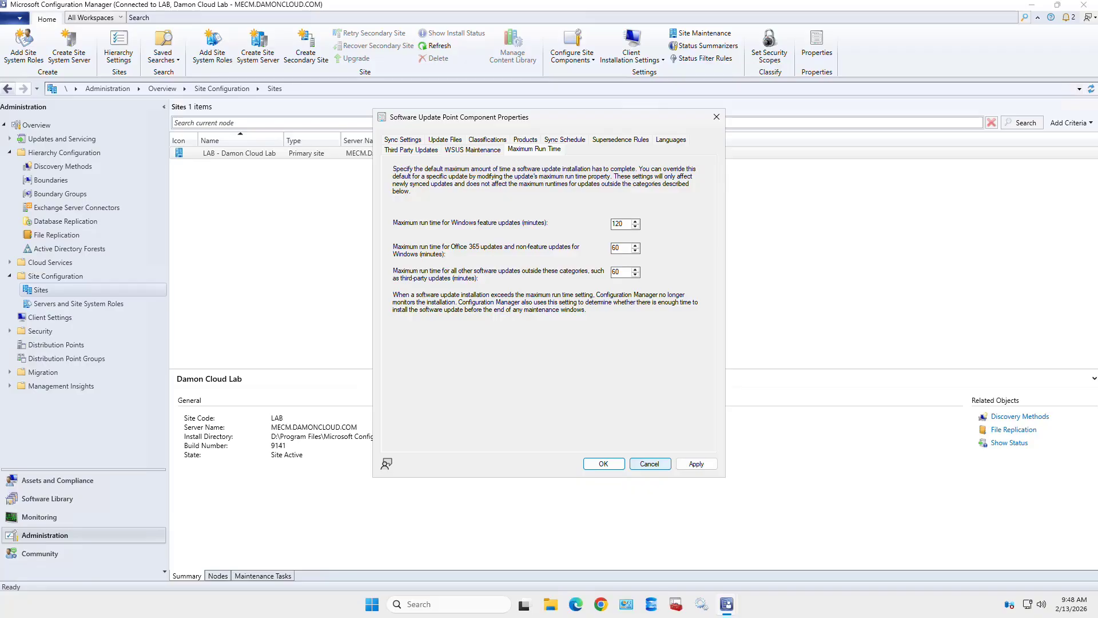
pyautogui.click(650, 463)
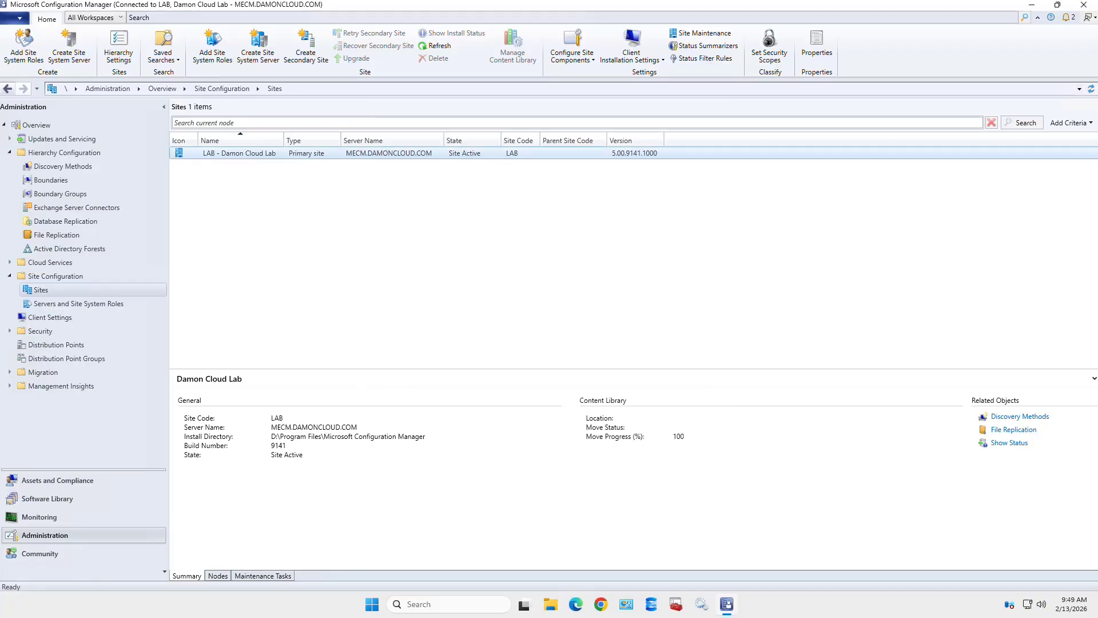
pyautogui.click(572, 48)
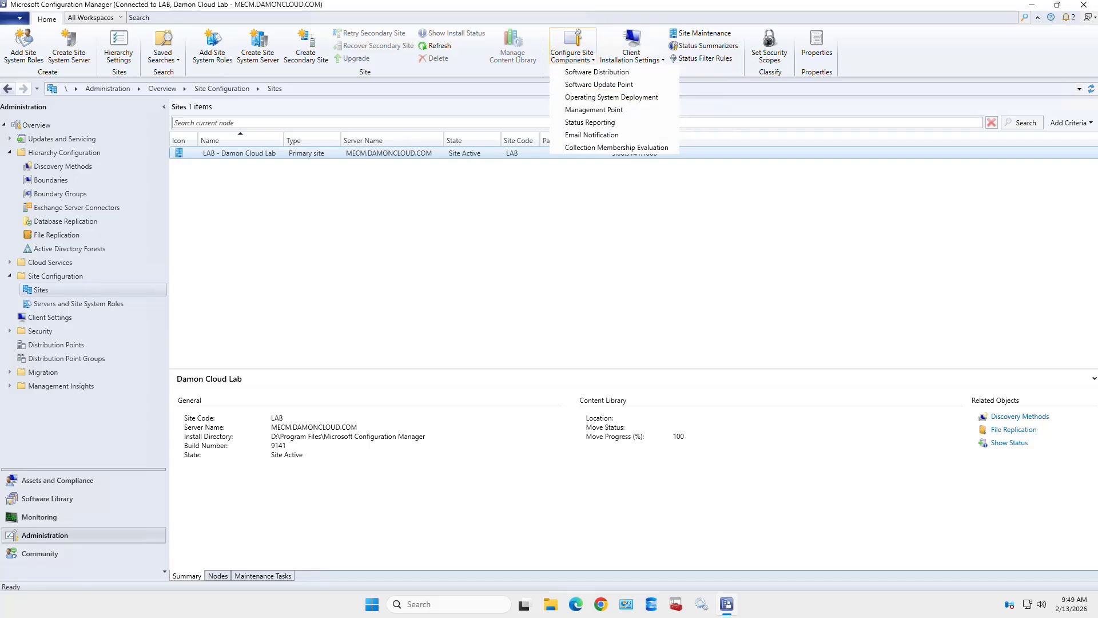
pyautogui.click(612, 97)
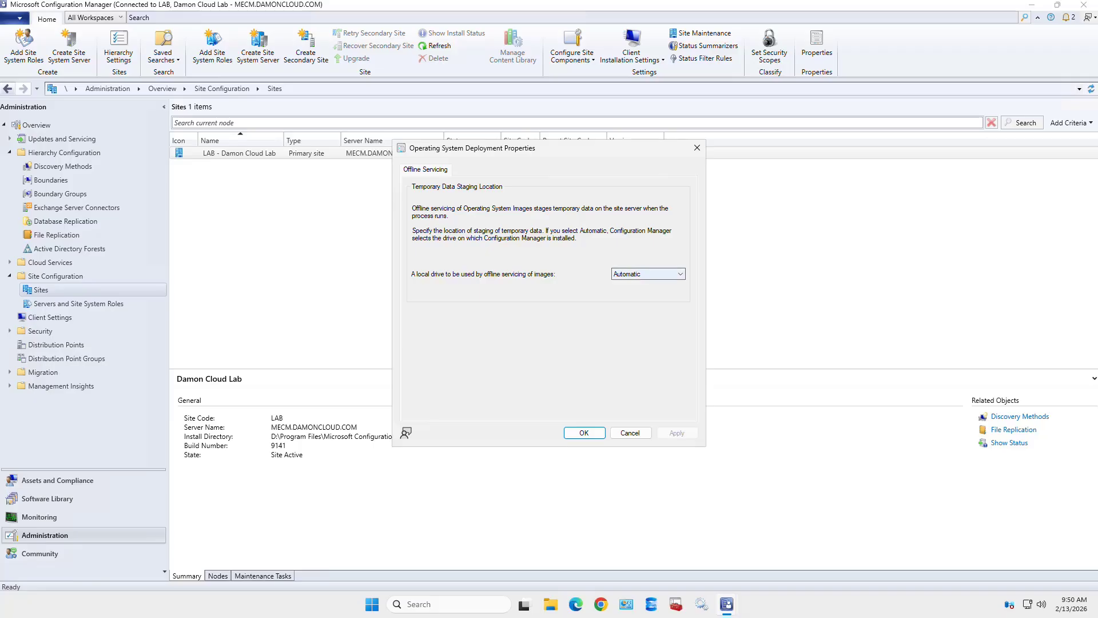
pyautogui.click(648, 273)
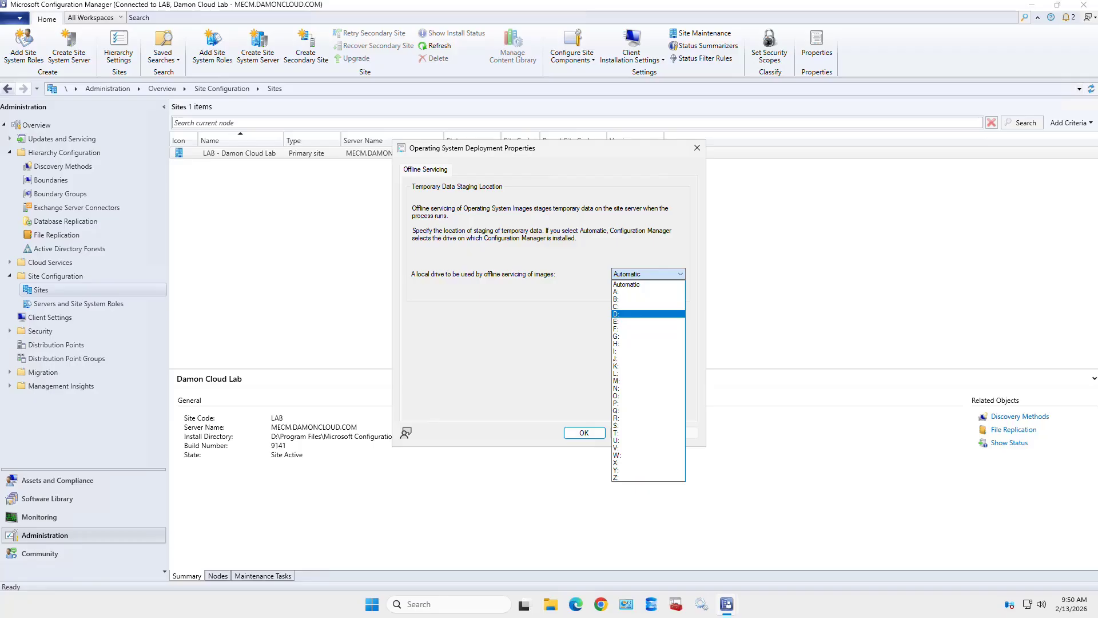
pyautogui.press('Escape')
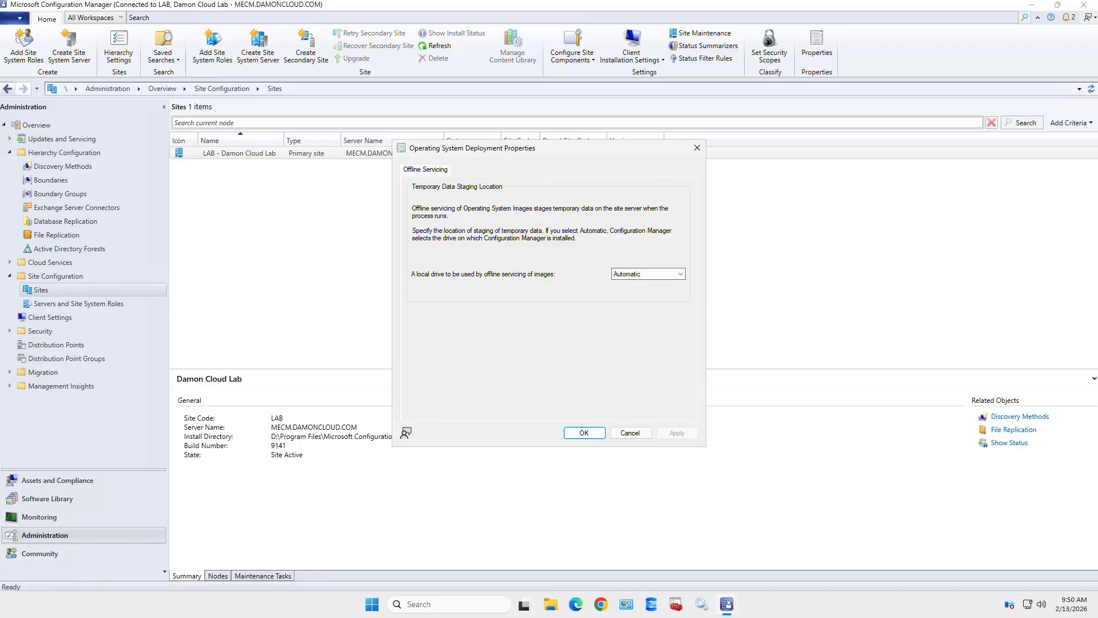
pyautogui.click(629, 433)
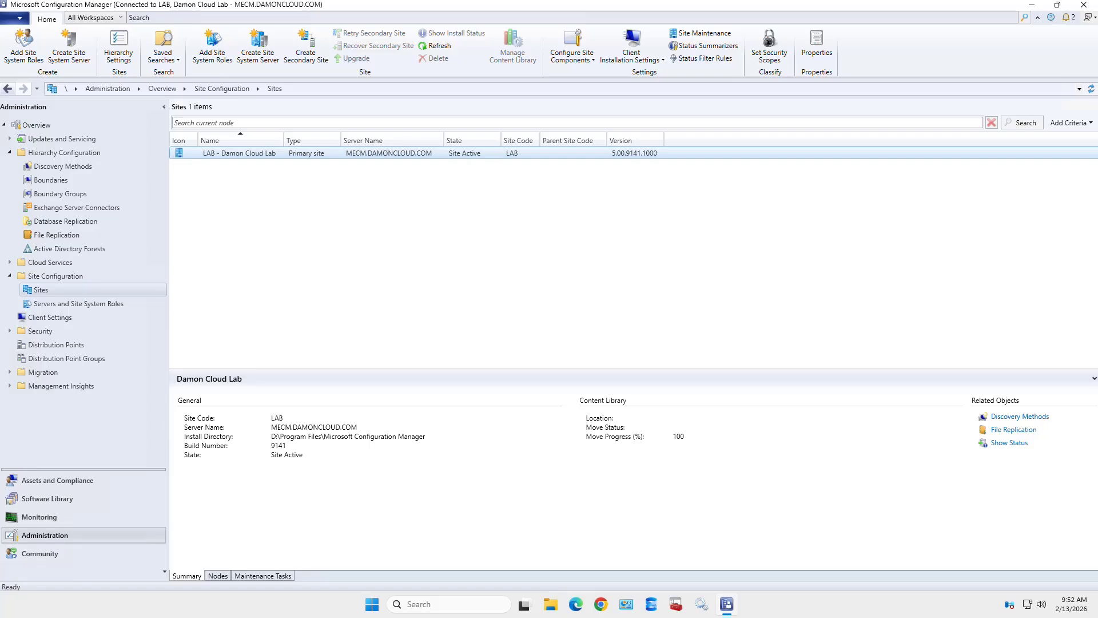
# - Open Management Point component properties on Advanced Options, with no Device Health Attestation URLs listed
pyautogui.click(573, 52)
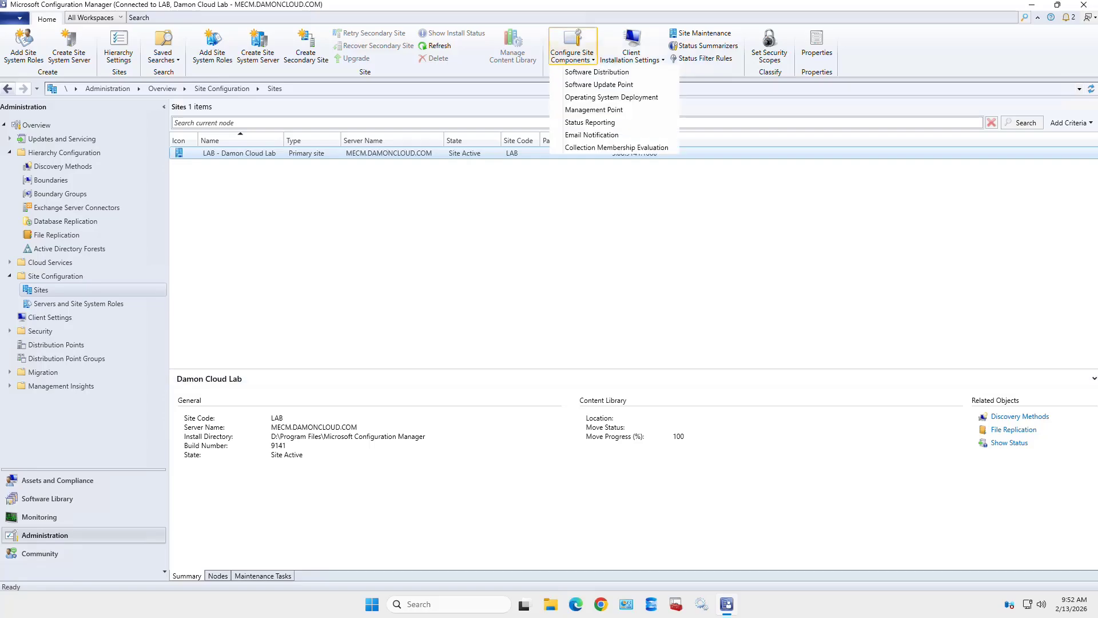
pyautogui.click(593, 110)
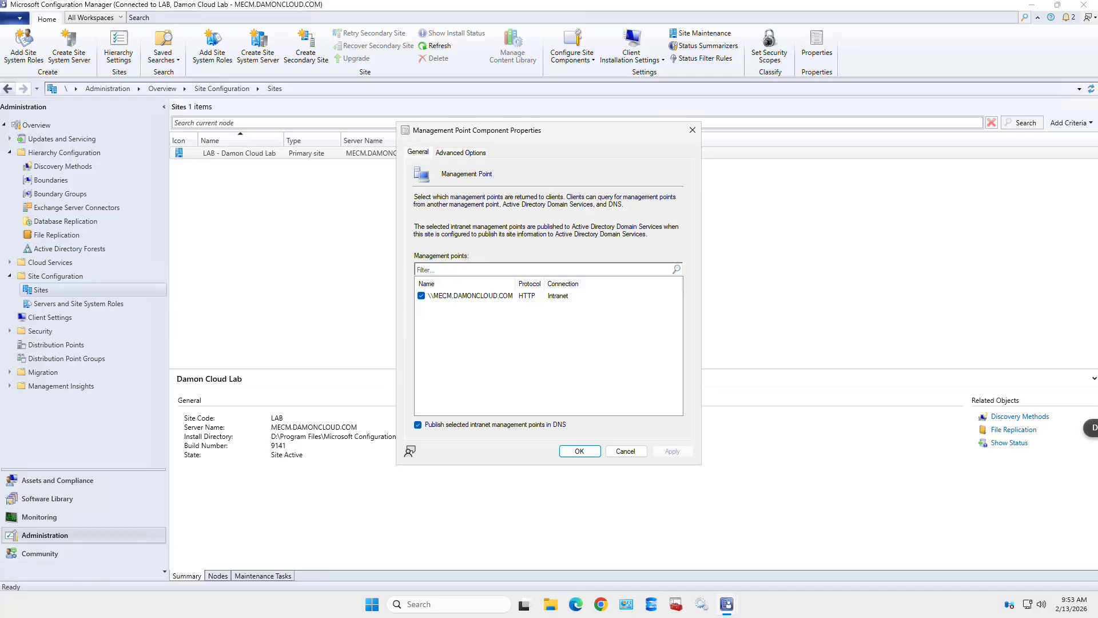
pyautogui.click(460, 153)
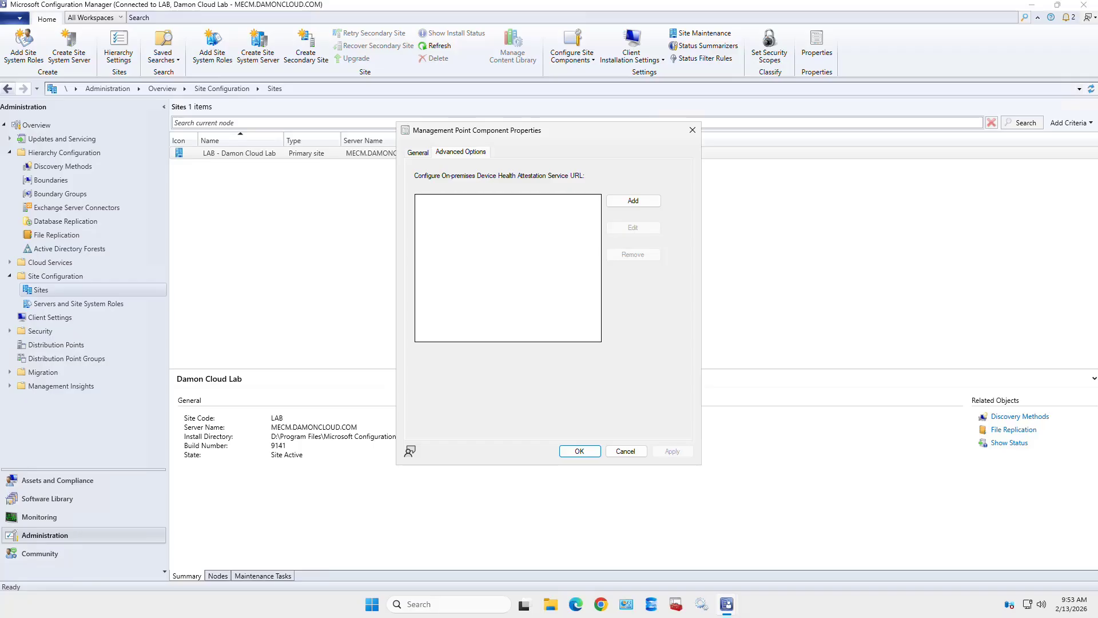
# - Start adding a Device Health Attestation URL, cancel it, and close Management Point properties unchanged
pyautogui.click(633, 200)
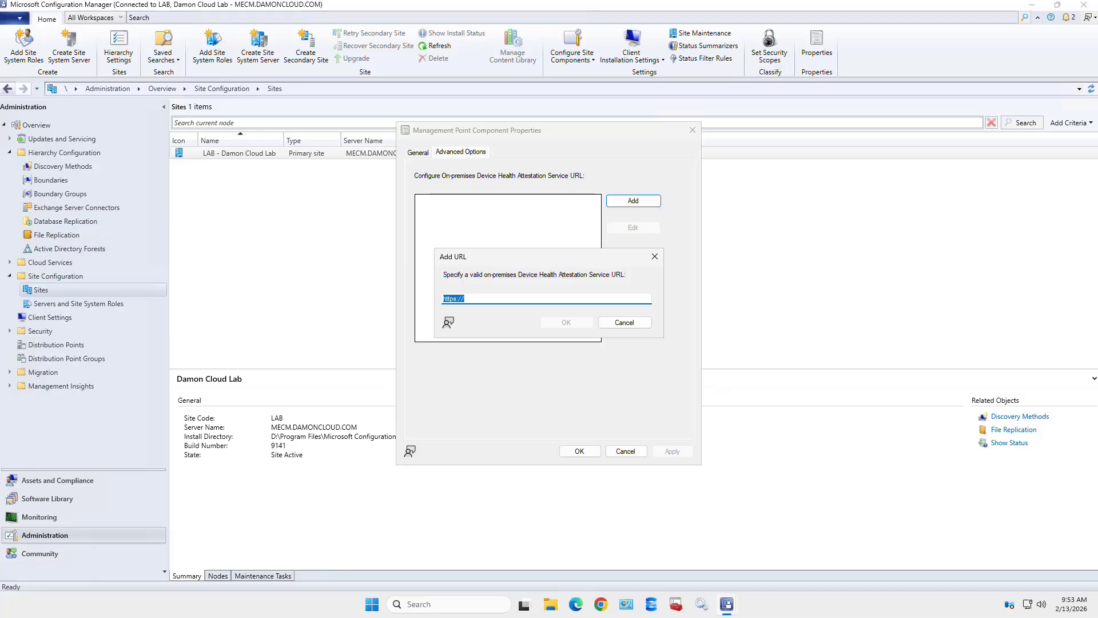
pyautogui.click(625, 322)
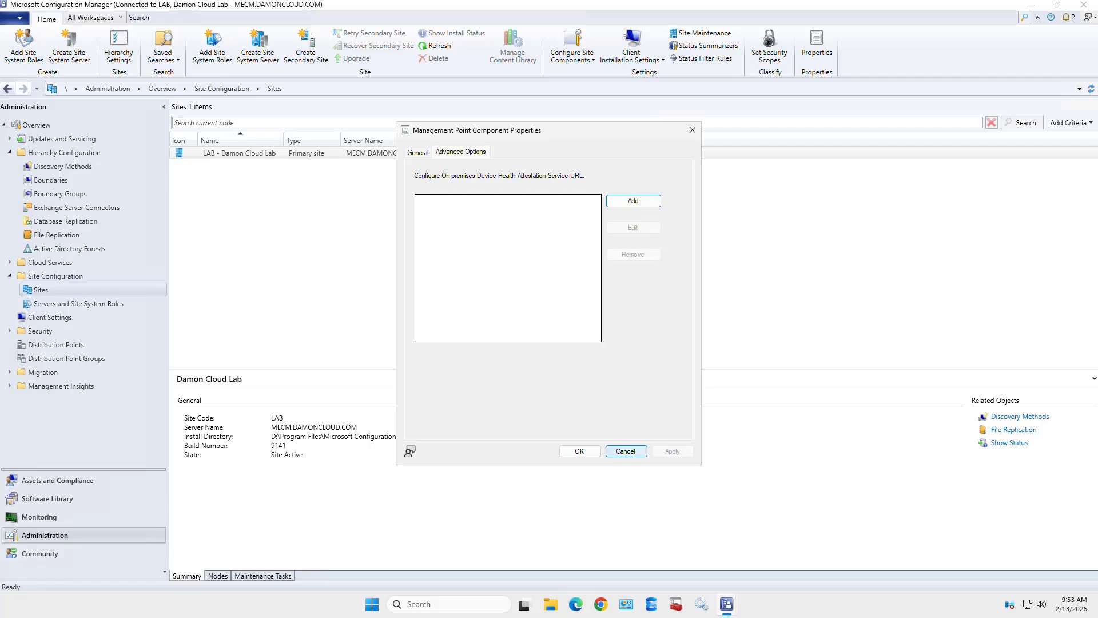
pyautogui.click(626, 451)
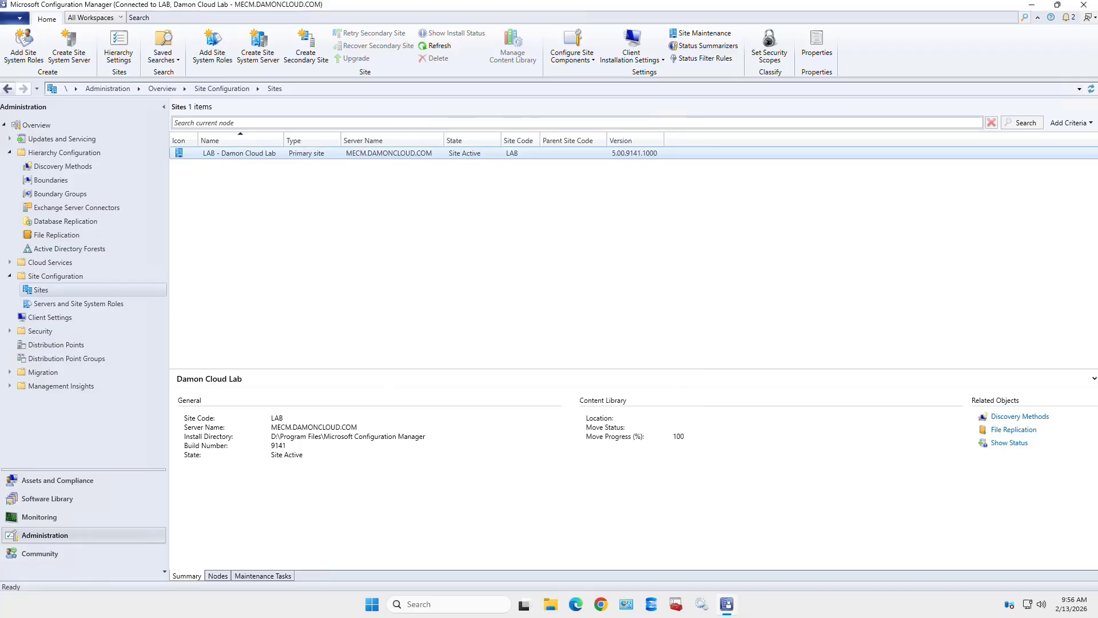
# - Open the Status Reporting component properties from the Configure Site Components list
pyautogui.click(632, 51)
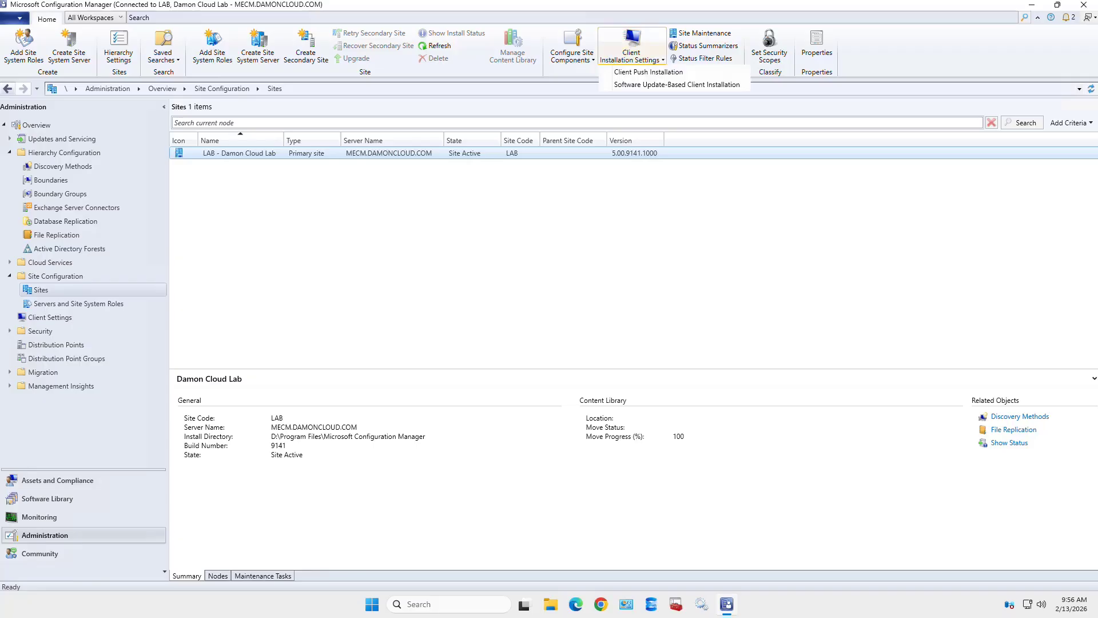
pyautogui.click(572, 51)
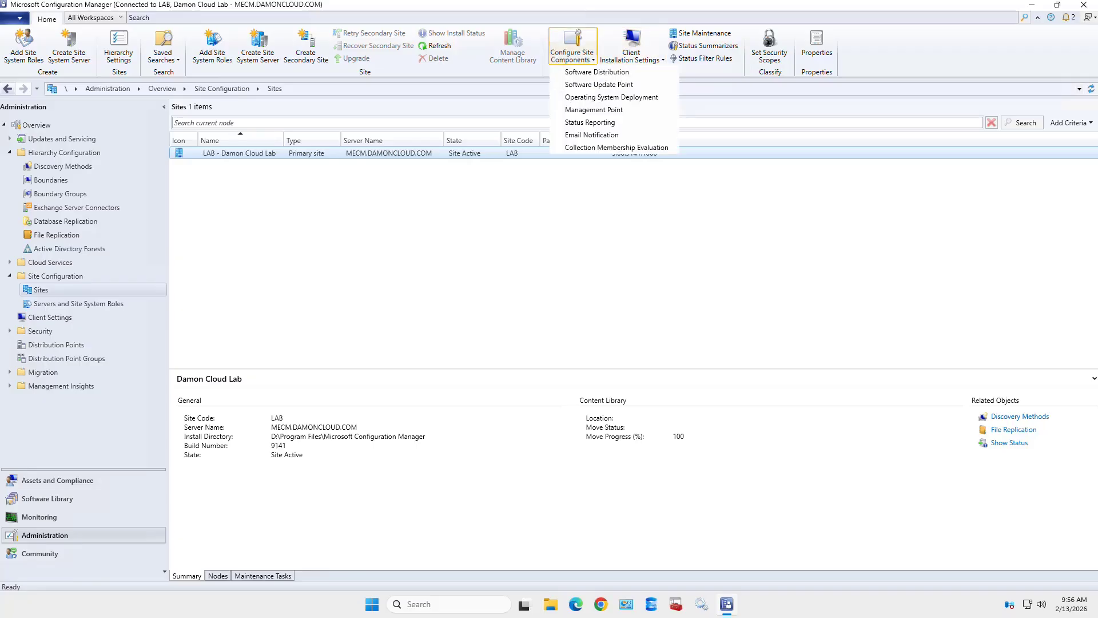
pyautogui.click(589, 122)
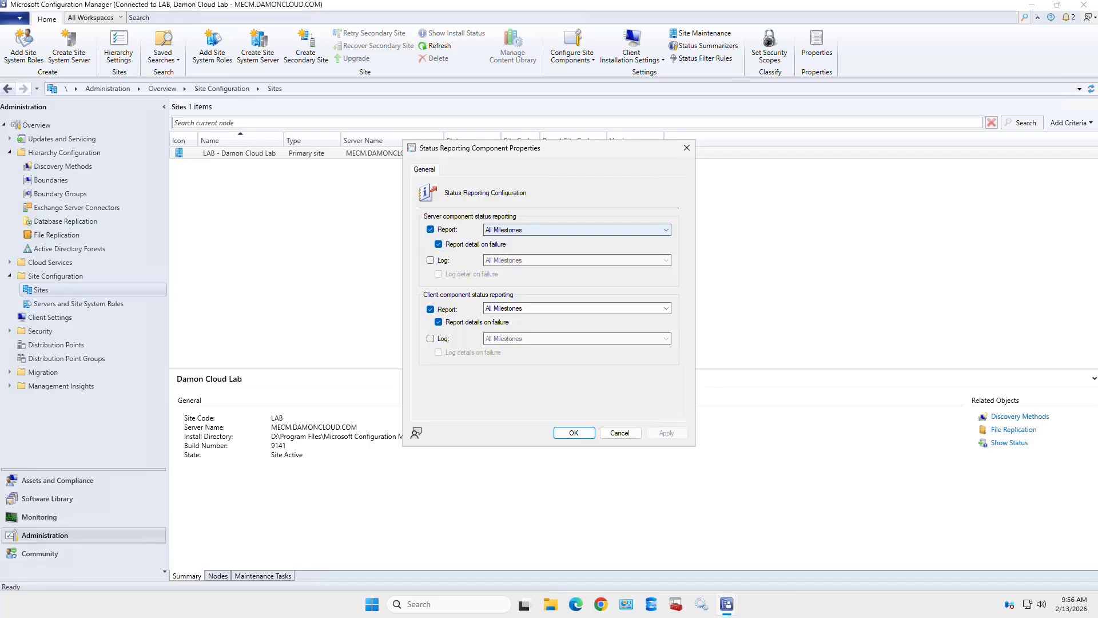
# - Show the server component Report level options, currently All Milestones
pyautogui.click(577, 230)
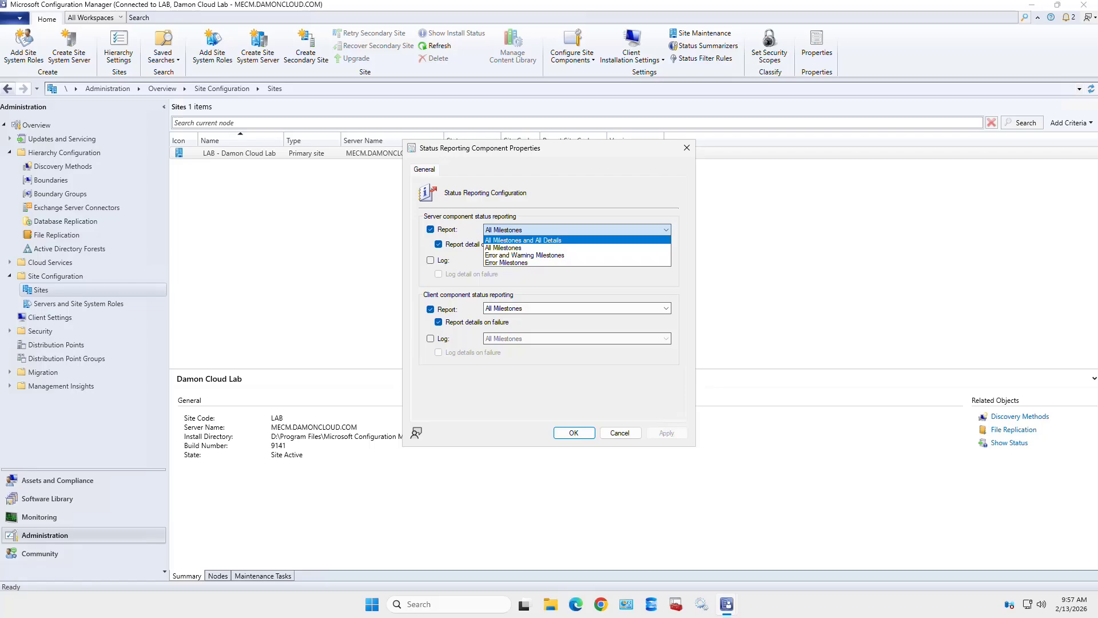
# - Set server status reporting and logging to All Milestones and All Details, with logging and failure details enabled
pyautogui.click(572, 240)
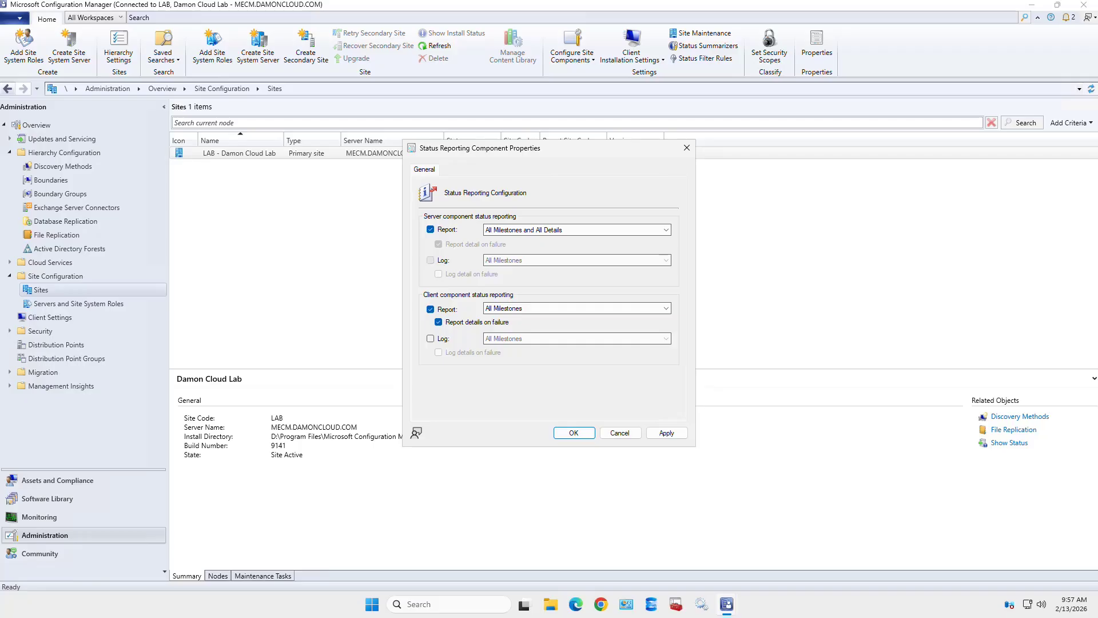
pyautogui.click(430, 260)
pyautogui.click(438, 273)
pyautogui.click(572, 260)
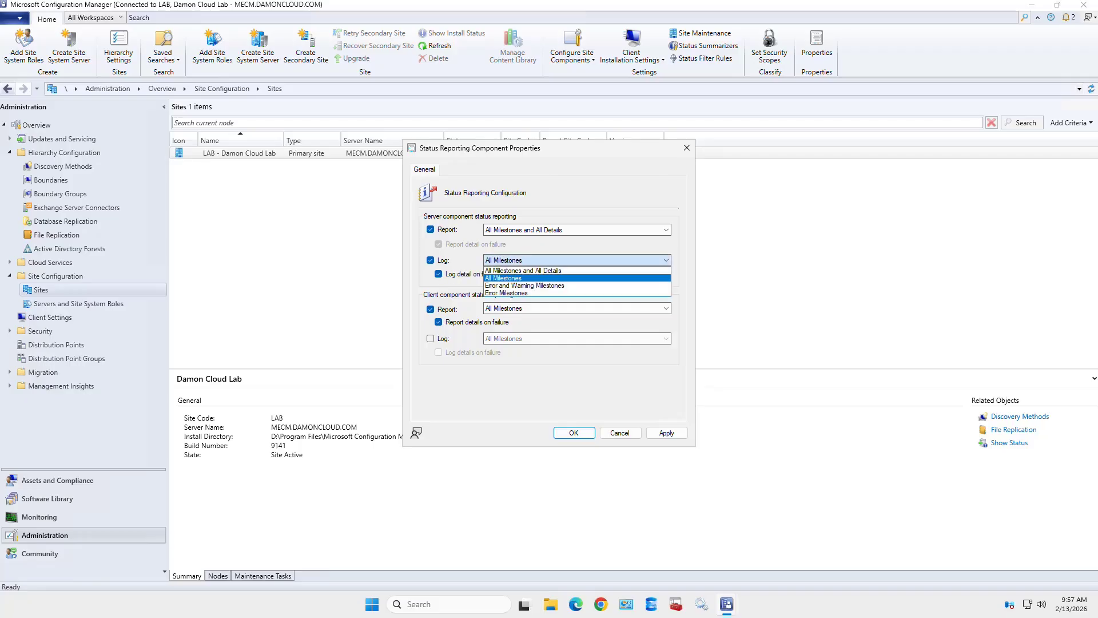
pyautogui.click(524, 270)
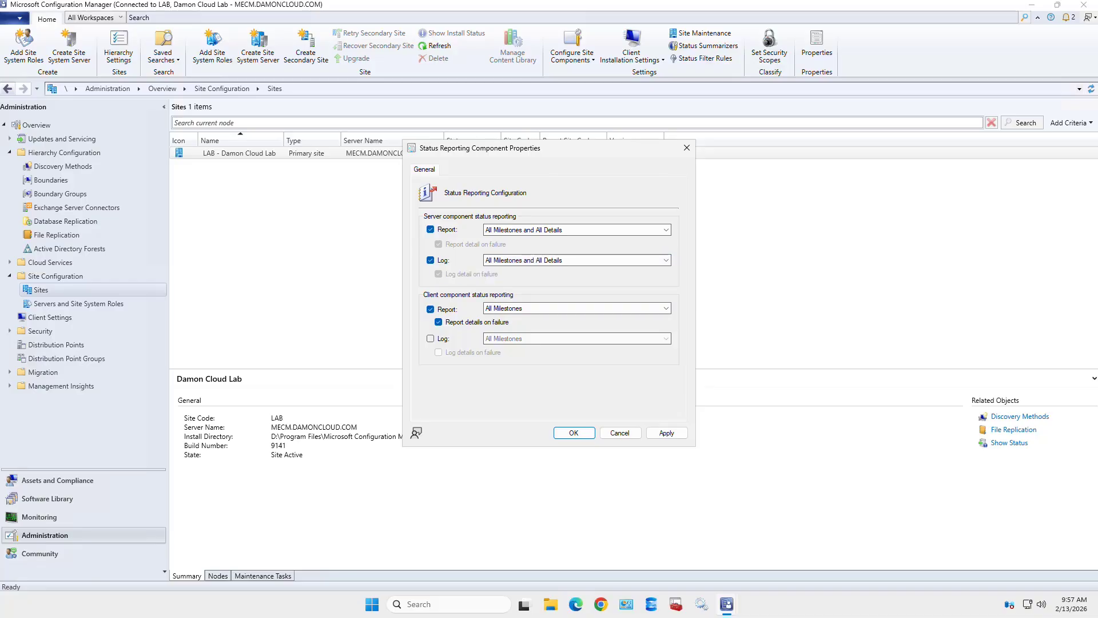
# - Apply the same All Milestones and All Details reporting and logging to clients, then cancel without saving
pyautogui.click(572, 309)
pyautogui.click(532, 318)
pyautogui.click(430, 338)
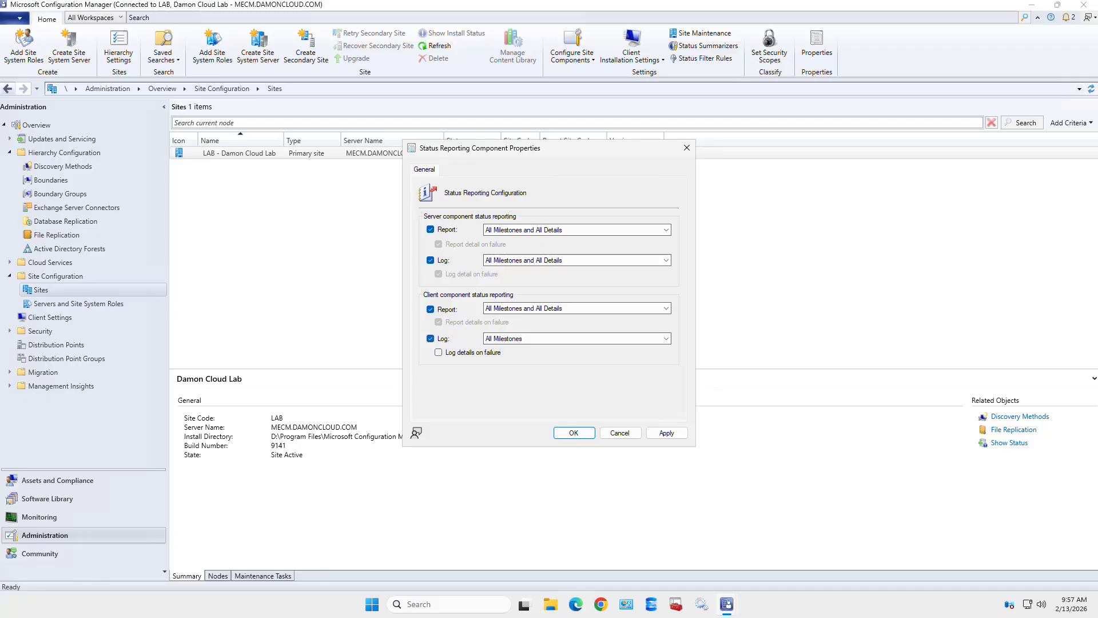
pyautogui.click(439, 352)
pyautogui.click(572, 339)
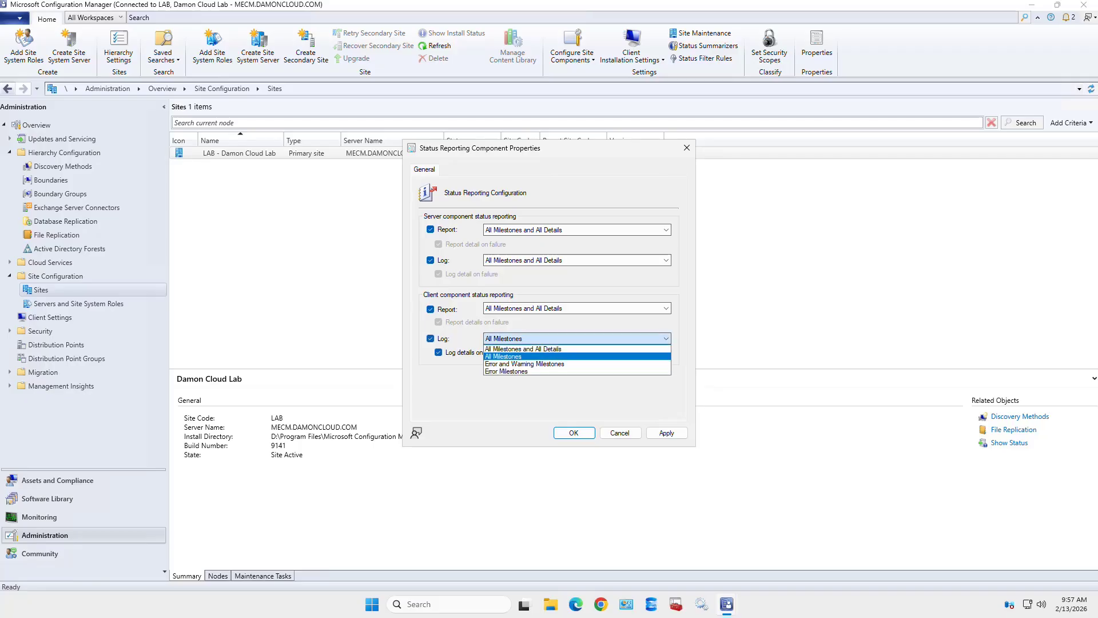
pyautogui.click(532, 349)
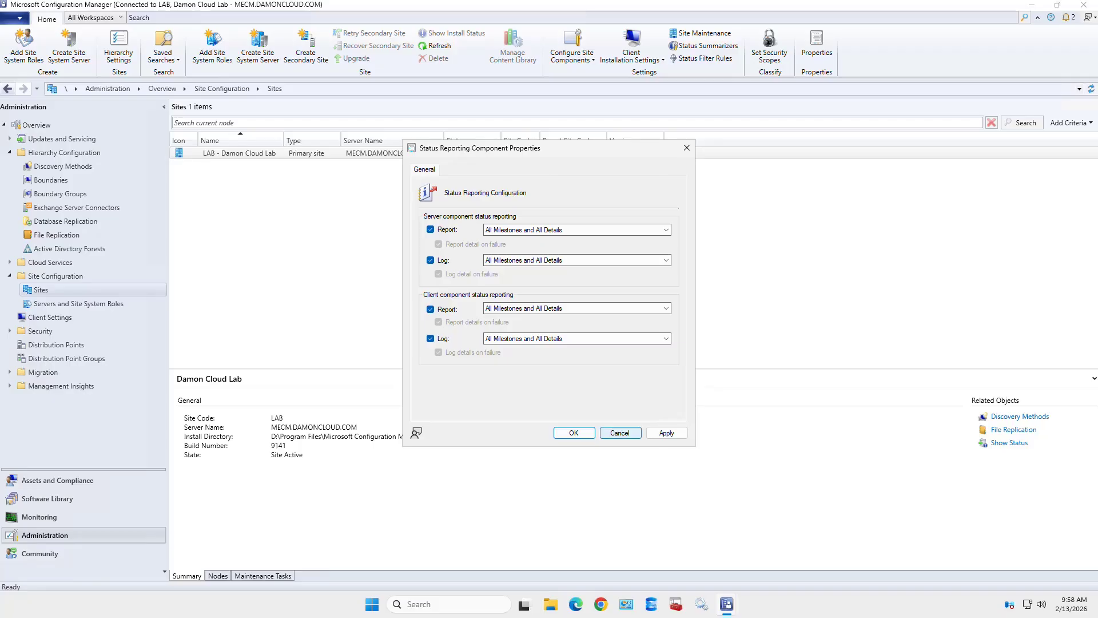
pyautogui.click(620, 432)
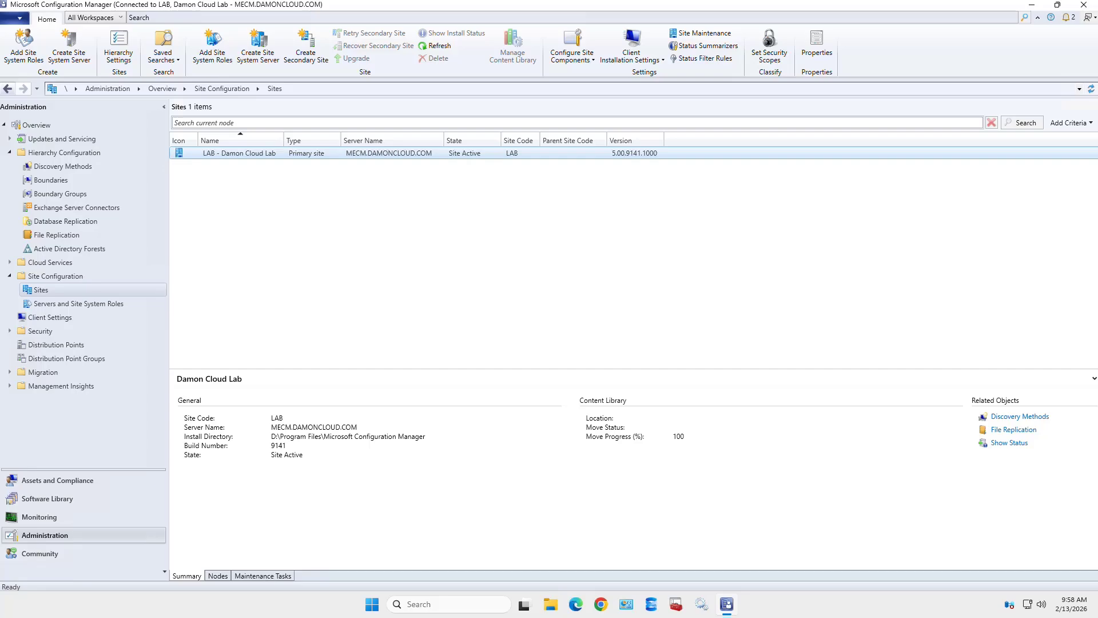
# - Open Email Notification properties, enable email alerts, and select the SMTP server address field
pyautogui.click(572, 47)
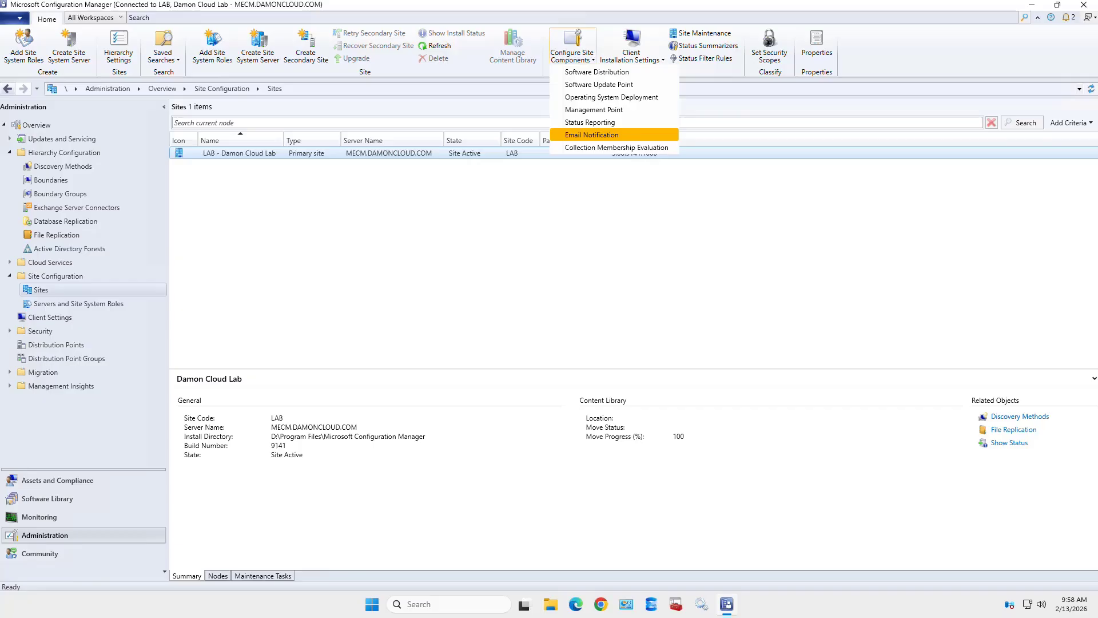
pyautogui.click(591, 135)
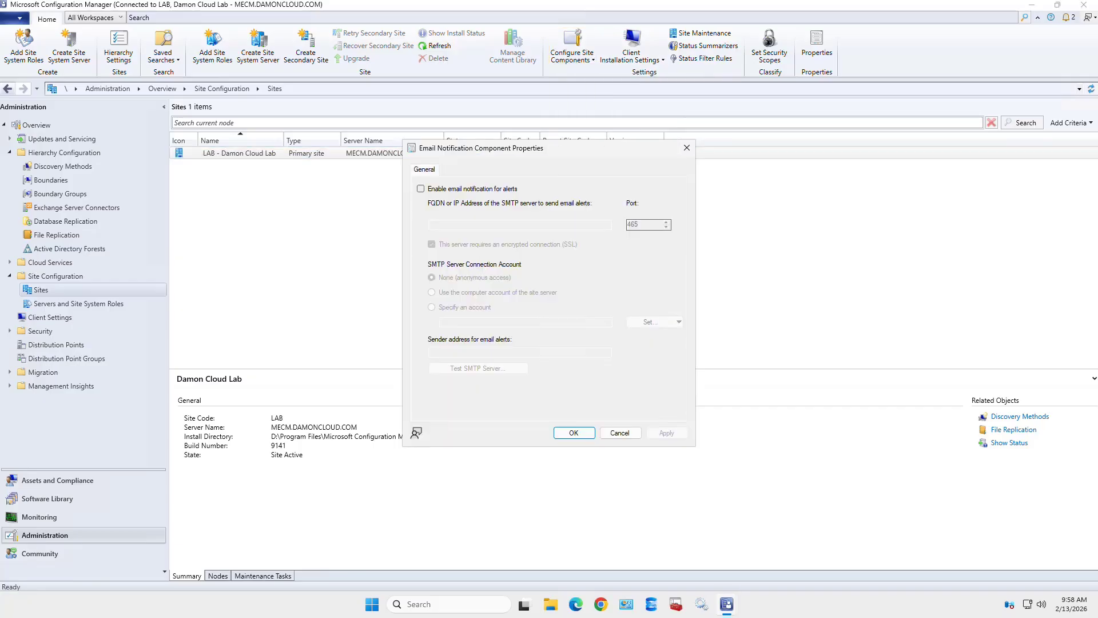
pyautogui.click(420, 189)
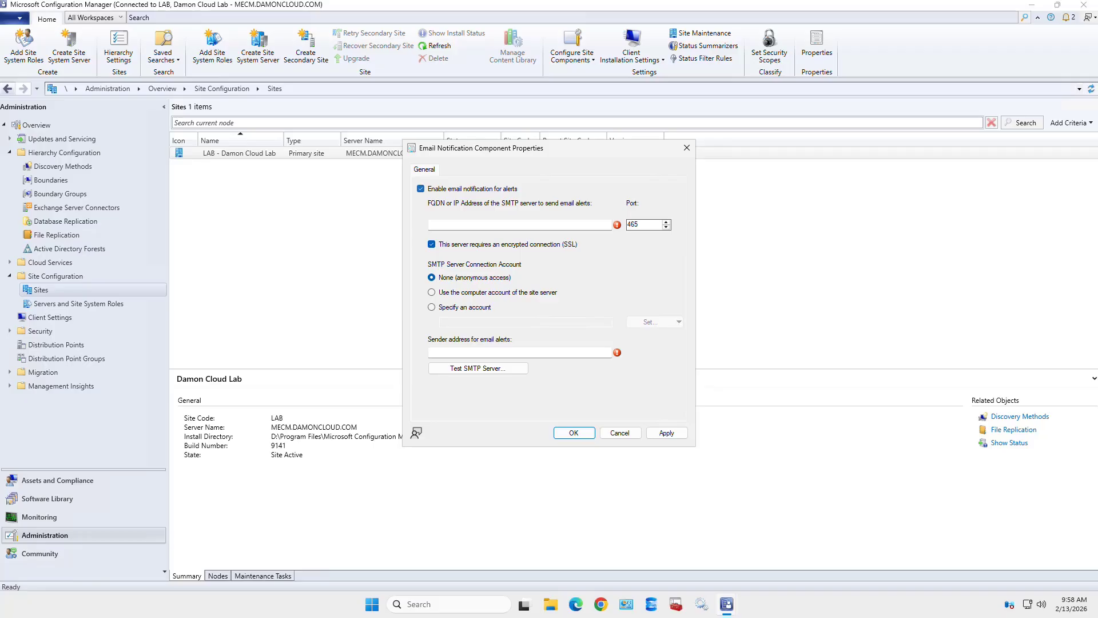
pyautogui.click(469, 224)
# - Try a specific SMTP account, switch to anonymous access, enter a sender e-mail address, then cancel
pyautogui.click(432, 307)
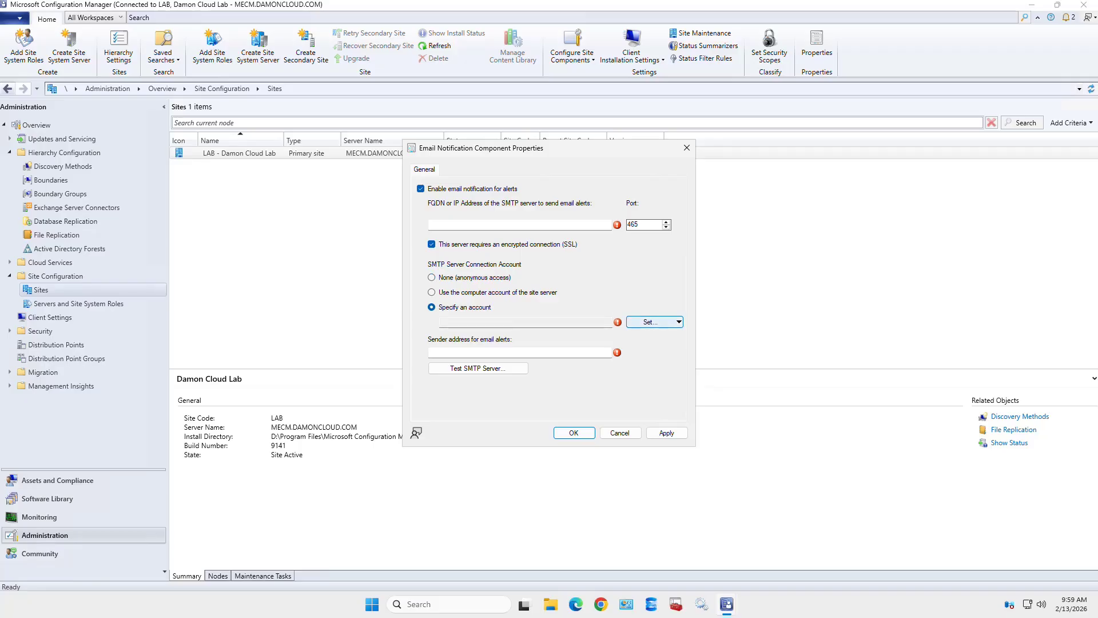
pyautogui.click(651, 322)
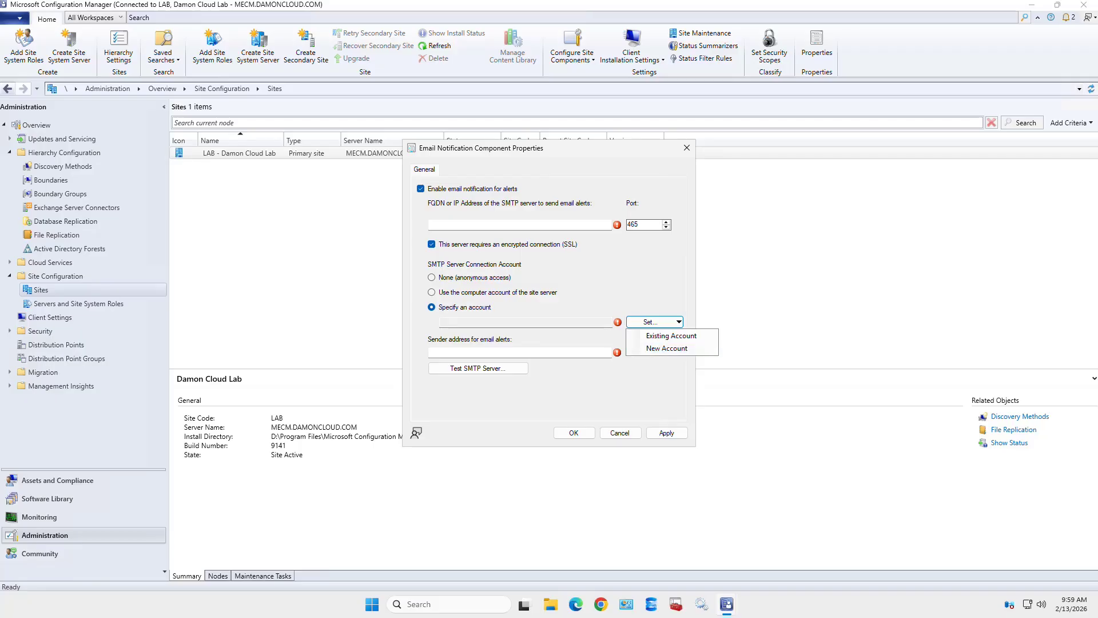
pyautogui.click(432, 277)
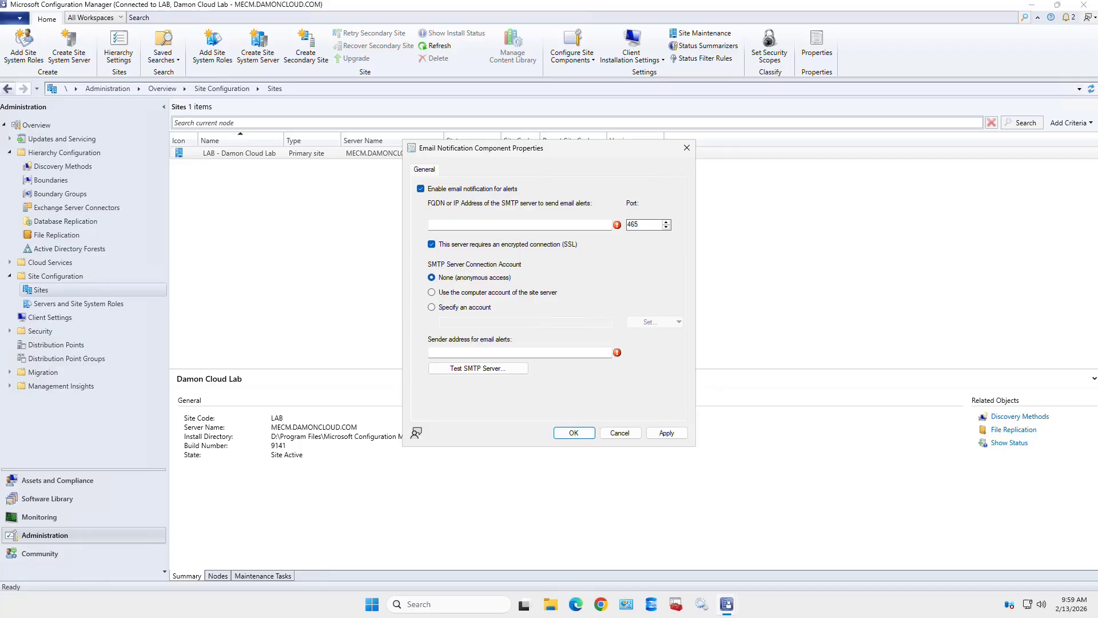
pyautogui.click(519, 352)
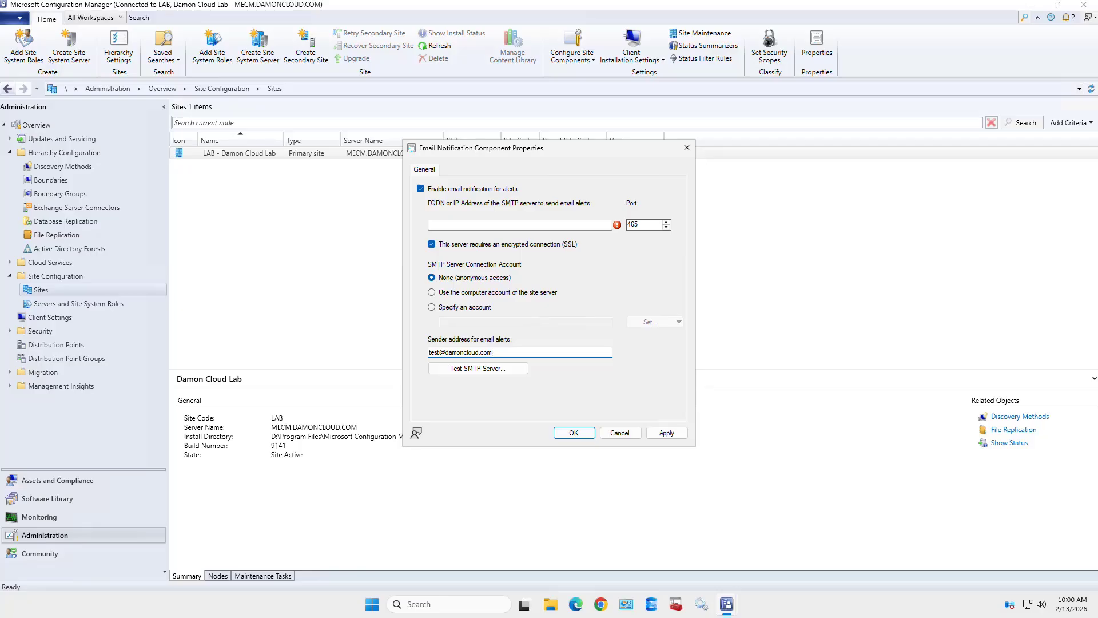
pyautogui.click(620, 433)
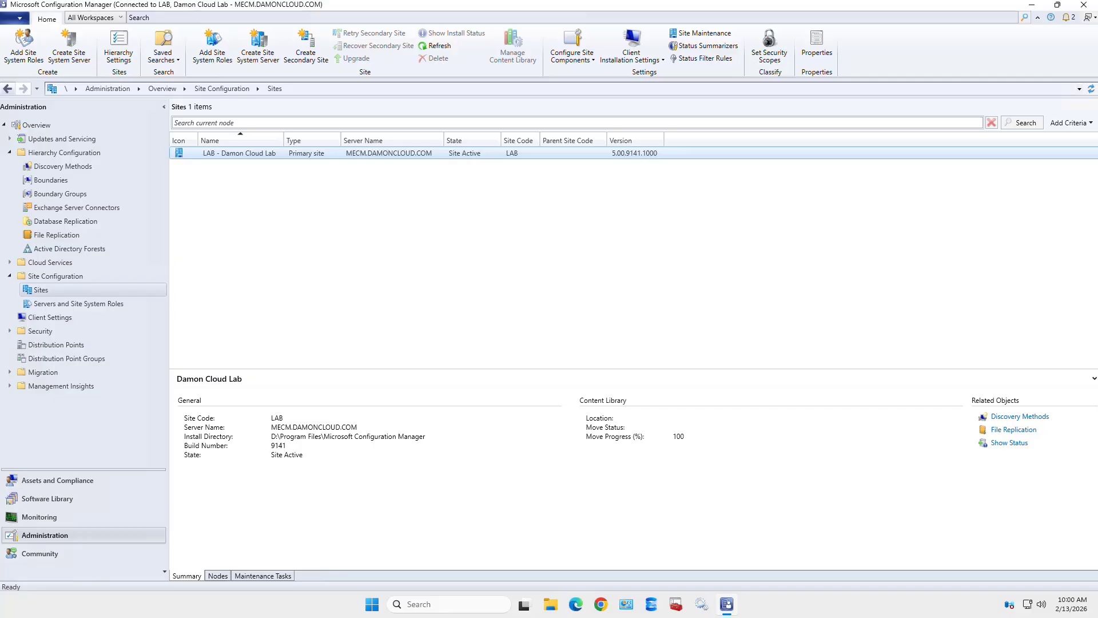
# - Show the Configure Site Components dropdown list for the LAB site
pyautogui.click(572, 52)
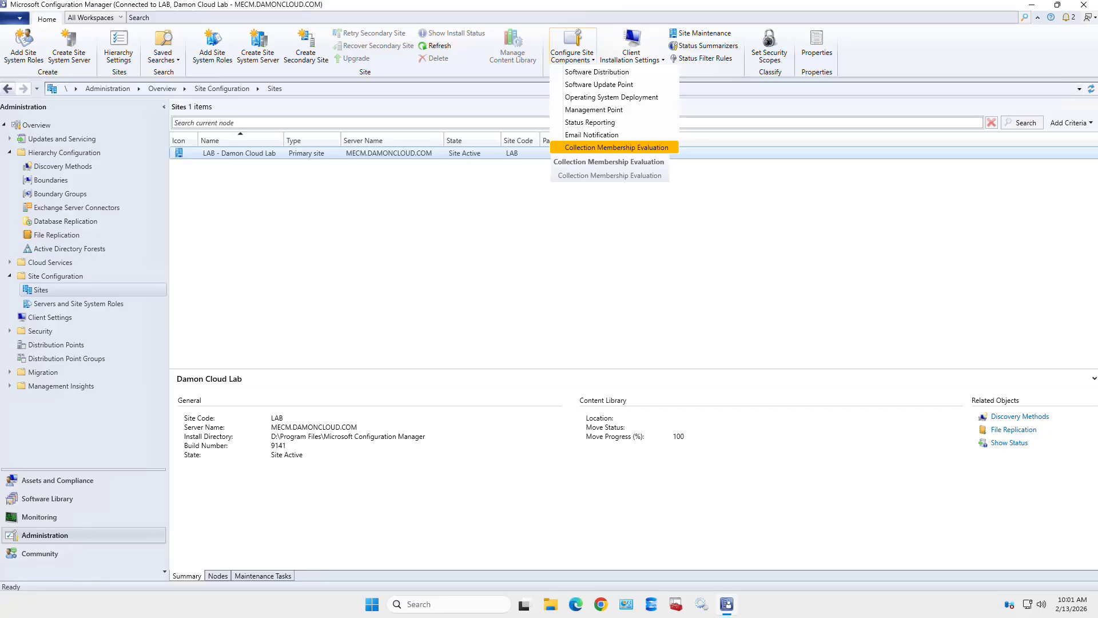
# - Open Collection Membership Evaluation, check its 5-minute interval, and close it unchanged
pyautogui.click(616, 147)
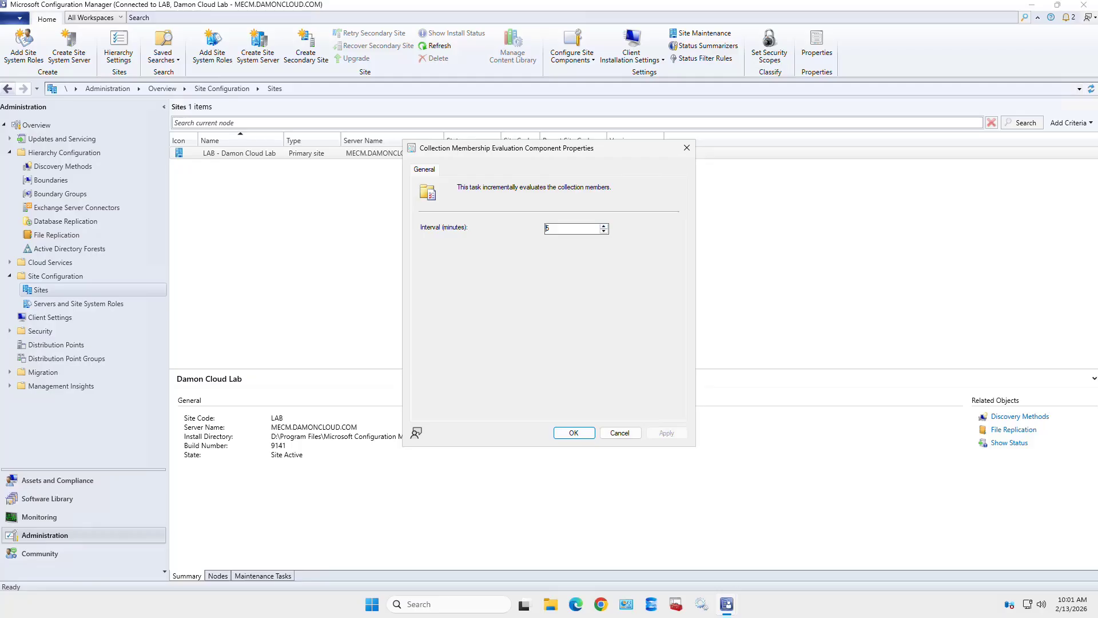
pyautogui.doubleClick(546, 228)
pyautogui.click(620, 433)
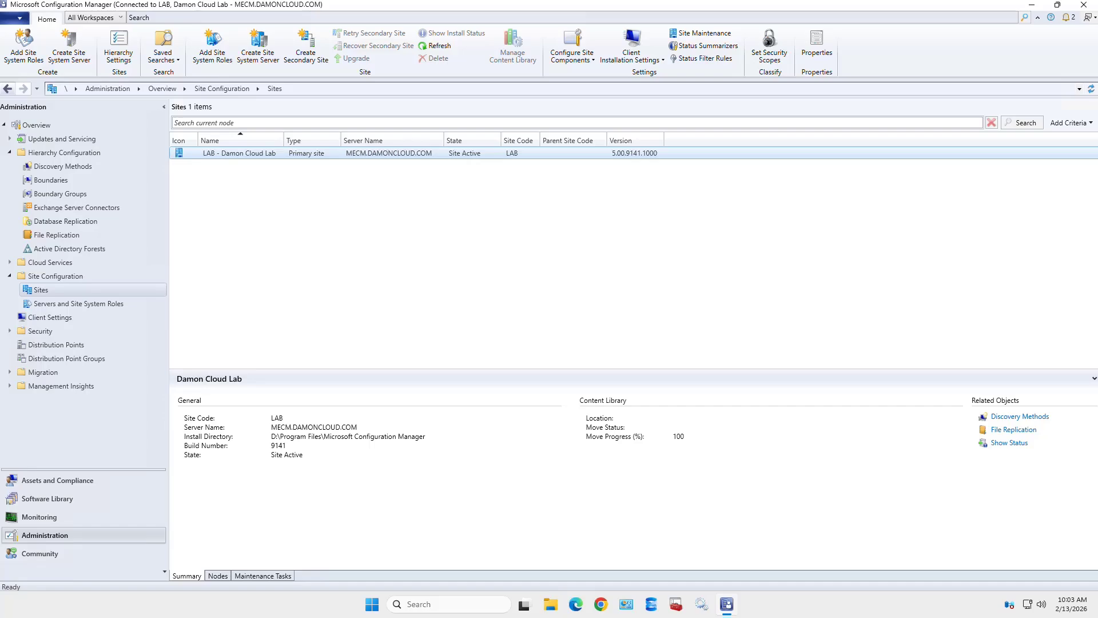
# - Show the Client Push Installation and Software Update-Based Client Installation options
pyautogui.click(631, 46)
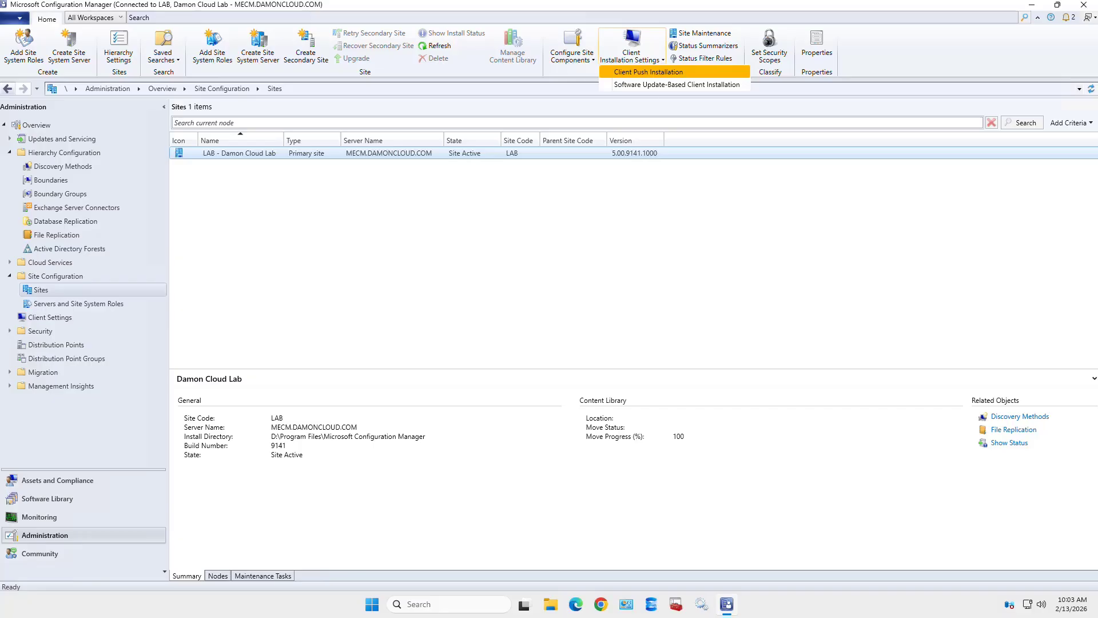
# - Review Client Push Installation's General, Accounts and Installation Properties (SMSSITECODE=LAB) tabs, then cancel
pyautogui.click(658, 72)
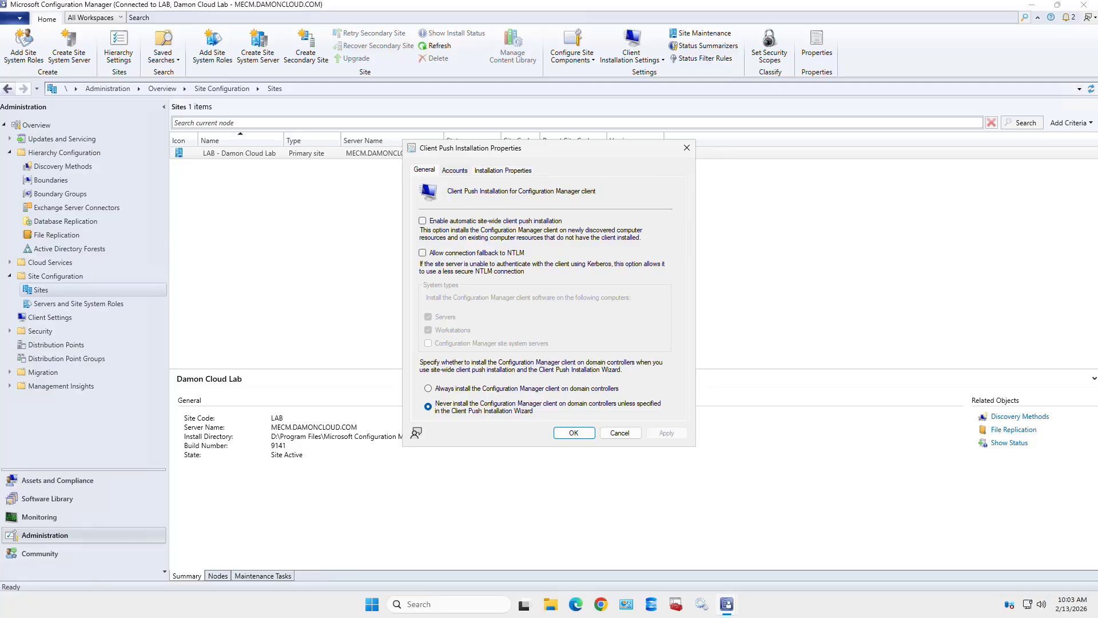
pyautogui.click(454, 170)
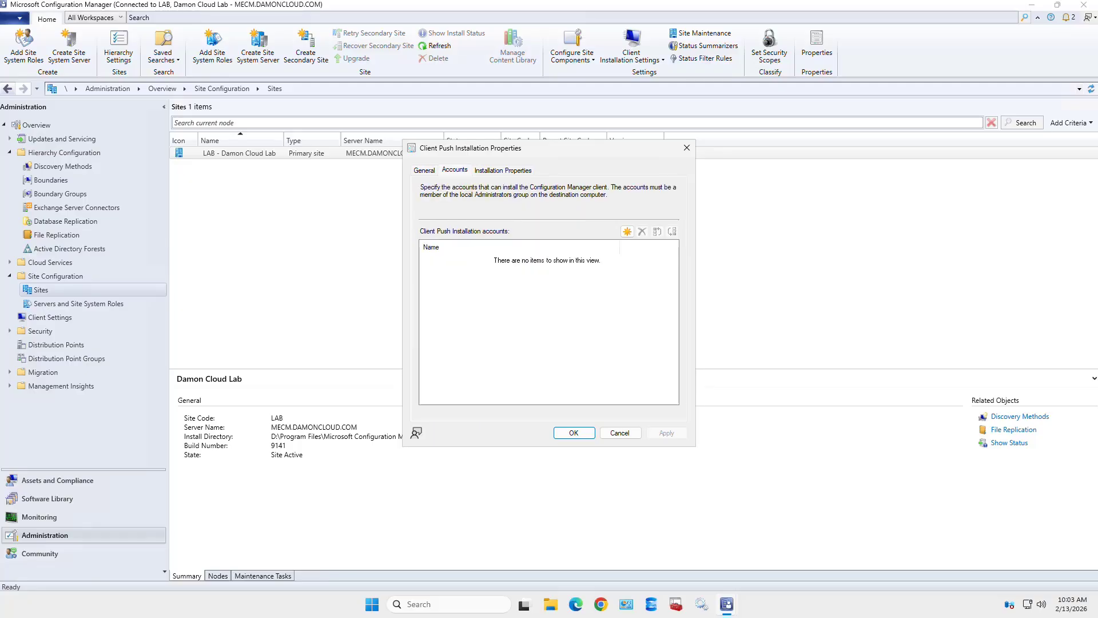
pyautogui.click(503, 170)
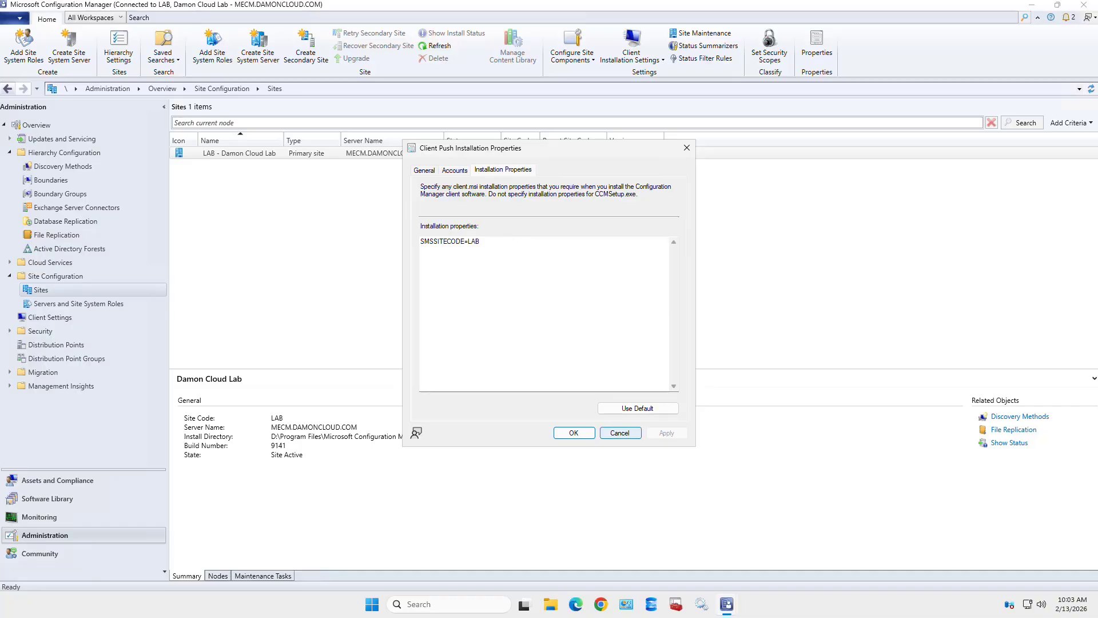
pyautogui.click(619, 433)
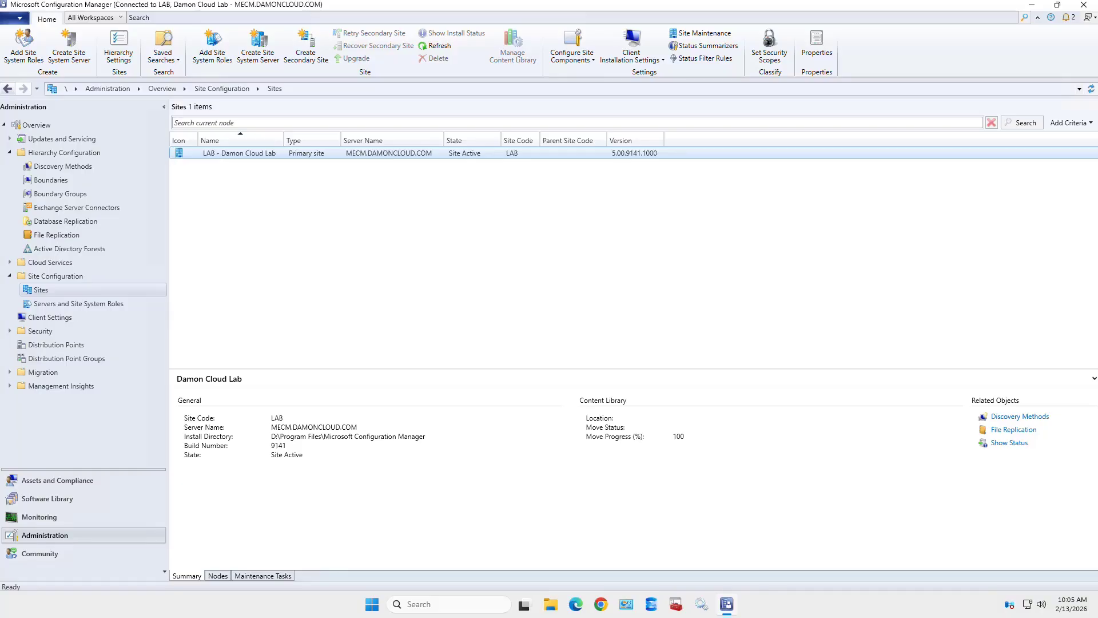
# - Sort the site maintenance tasks by enabled state and inspect Delete Aged Discovery Data without changes
pyautogui.click(703, 33)
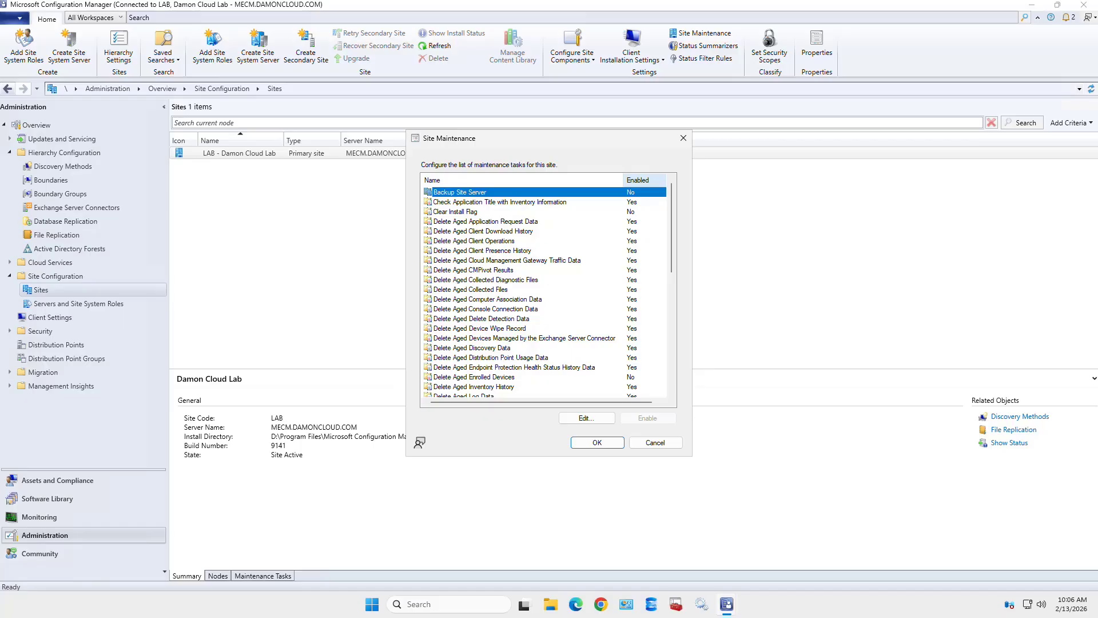
pyautogui.click(638, 179)
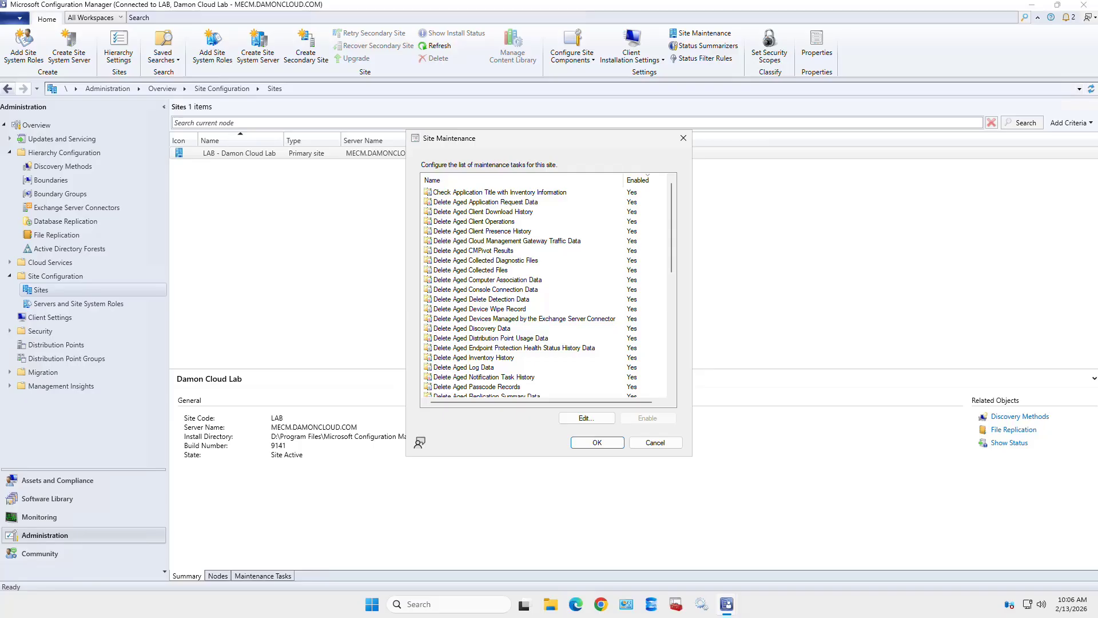
pyautogui.click(472, 329)
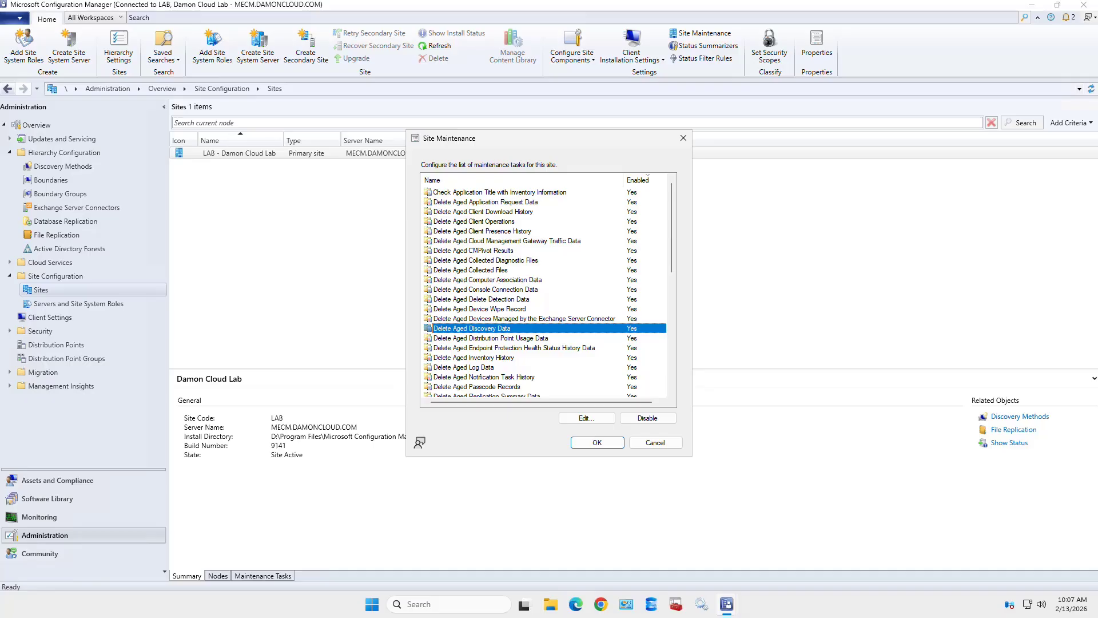
pyautogui.doubleClick(503, 328)
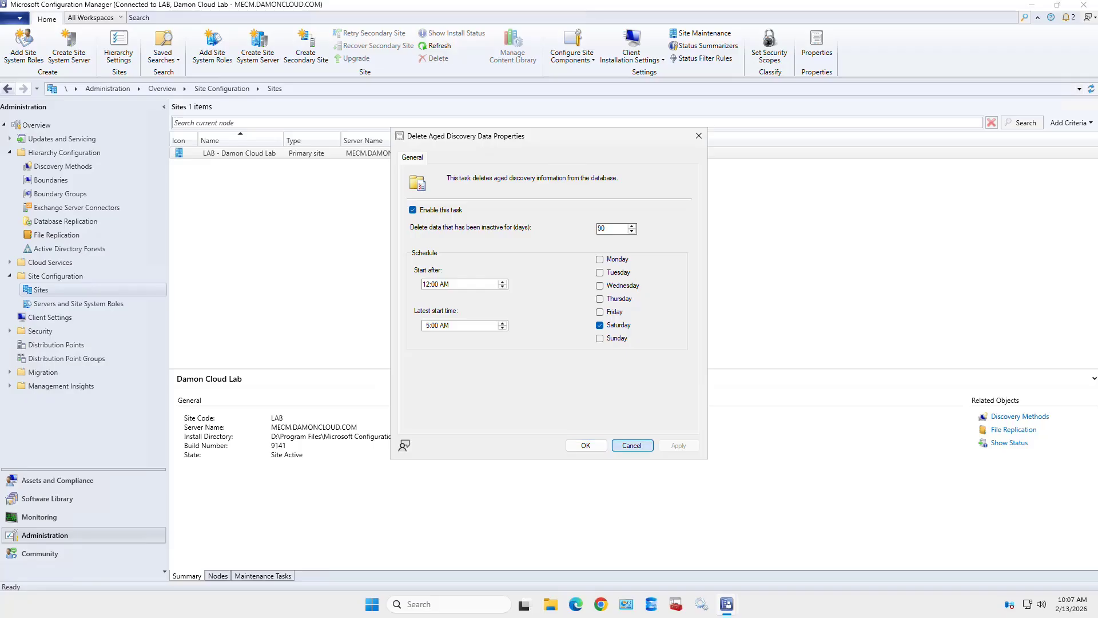
pyautogui.click(632, 445)
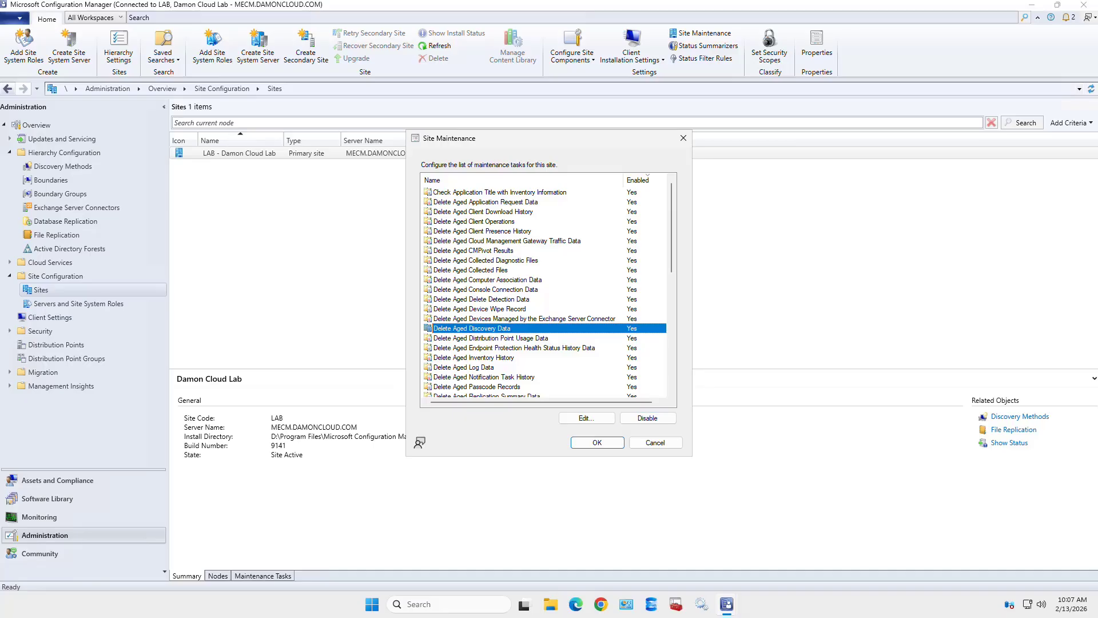
# - Review the Delete Aged Inventory History task's 90-day, Saturday schedule and close it unchanged
pyautogui.click(474, 357)
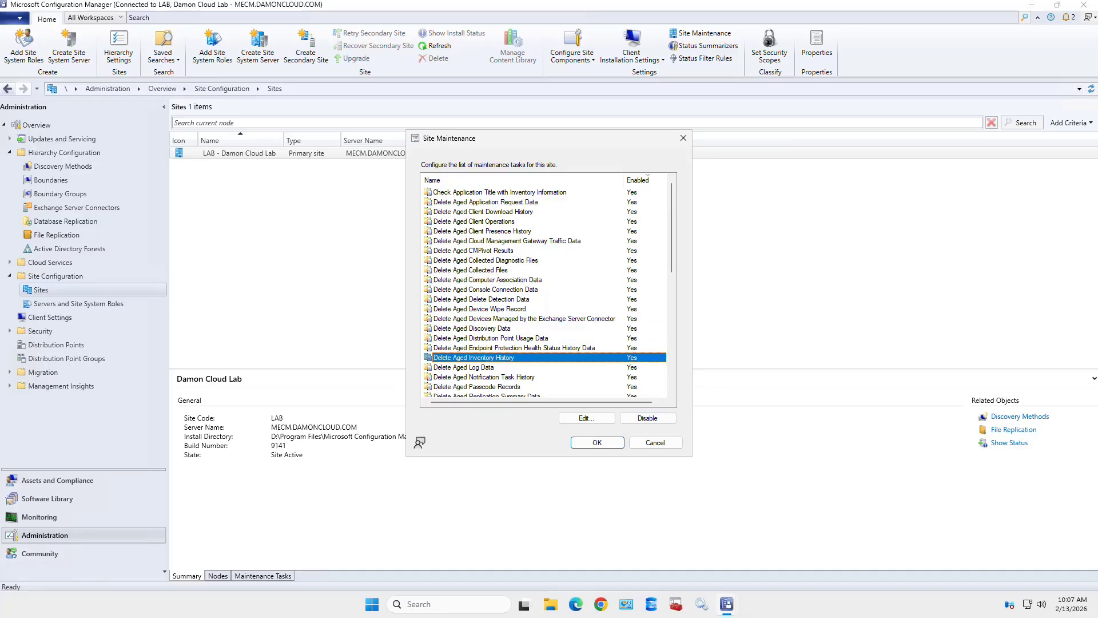
pyautogui.click(587, 418)
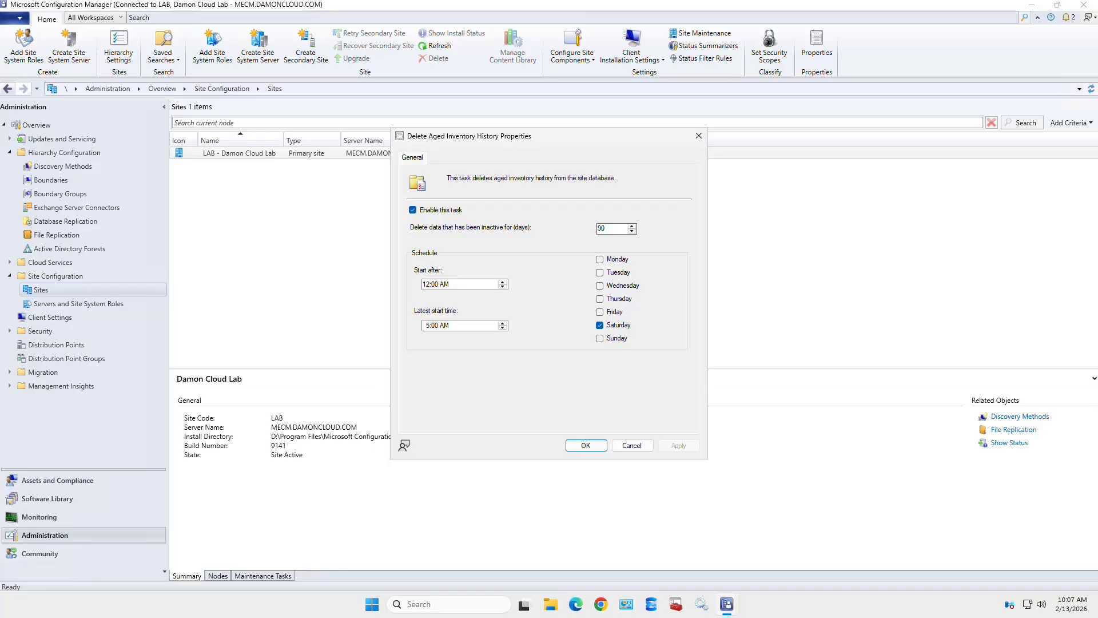
pyautogui.click(632, 445)
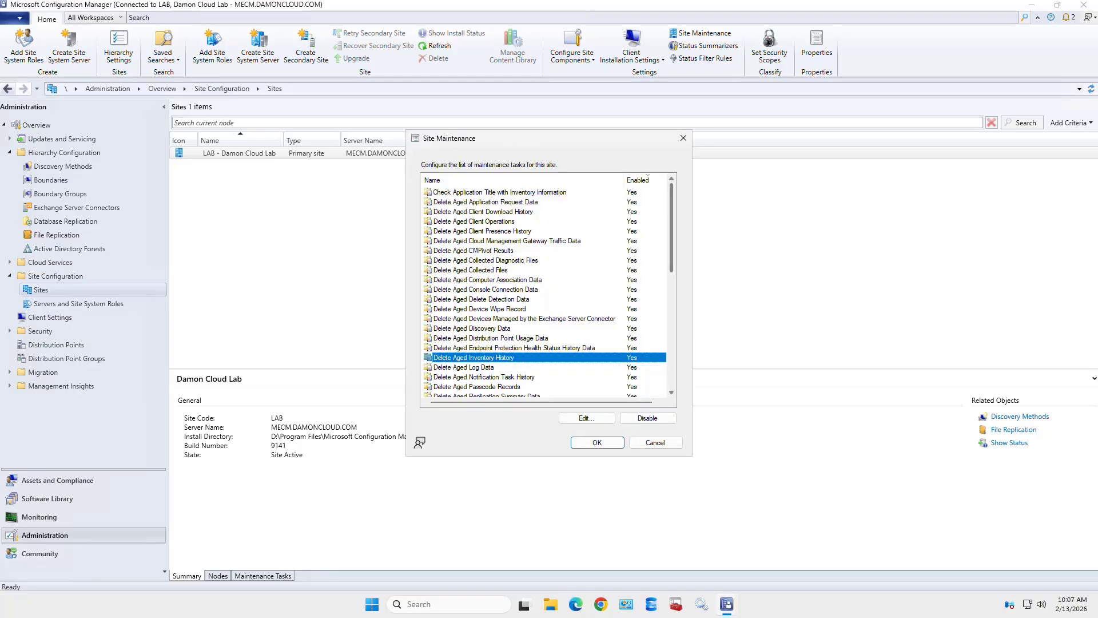
# - Locate and select the disabled Backup Site Server task in the maintenance list
pyautogui.scroll(-3, 671, 286)
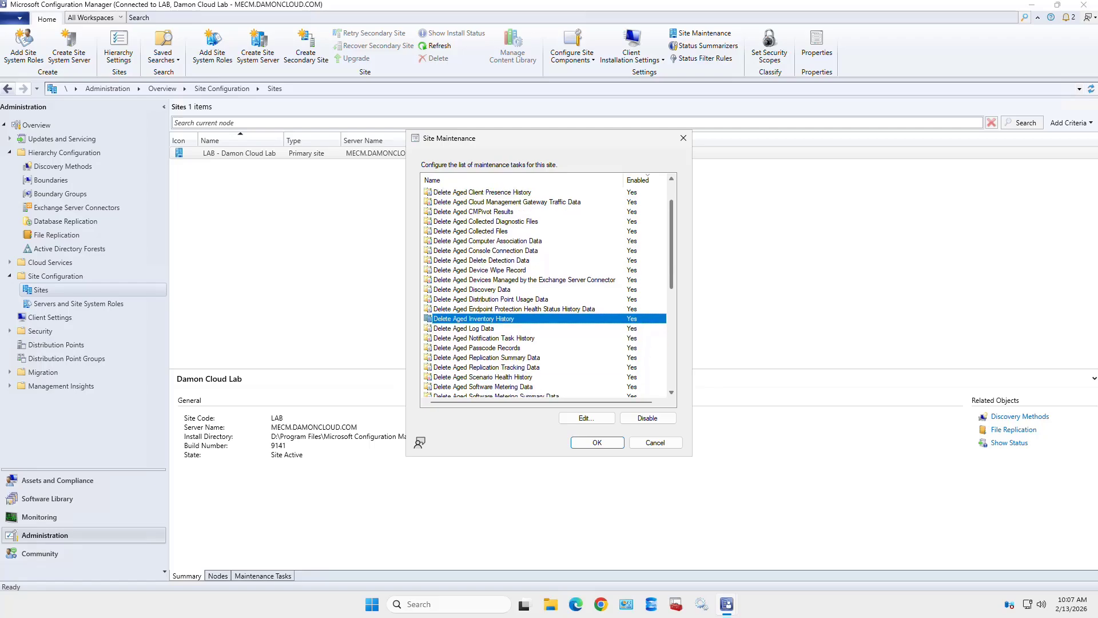
pyautogui.scroll(-3, 672, 286)
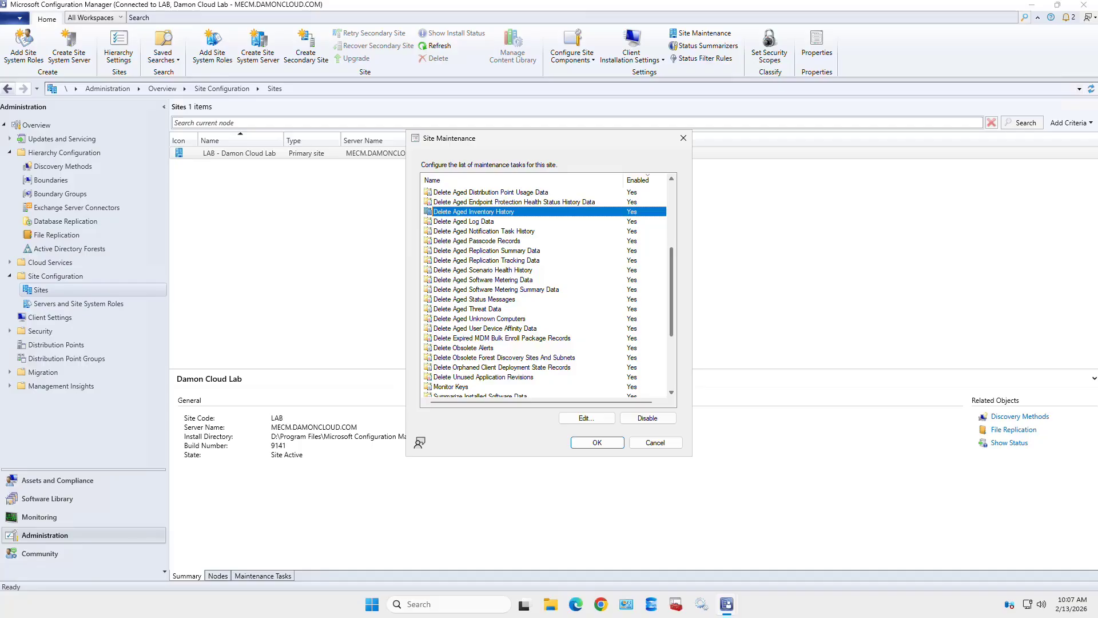
pyautogui.scroll(-2, 672, 286)
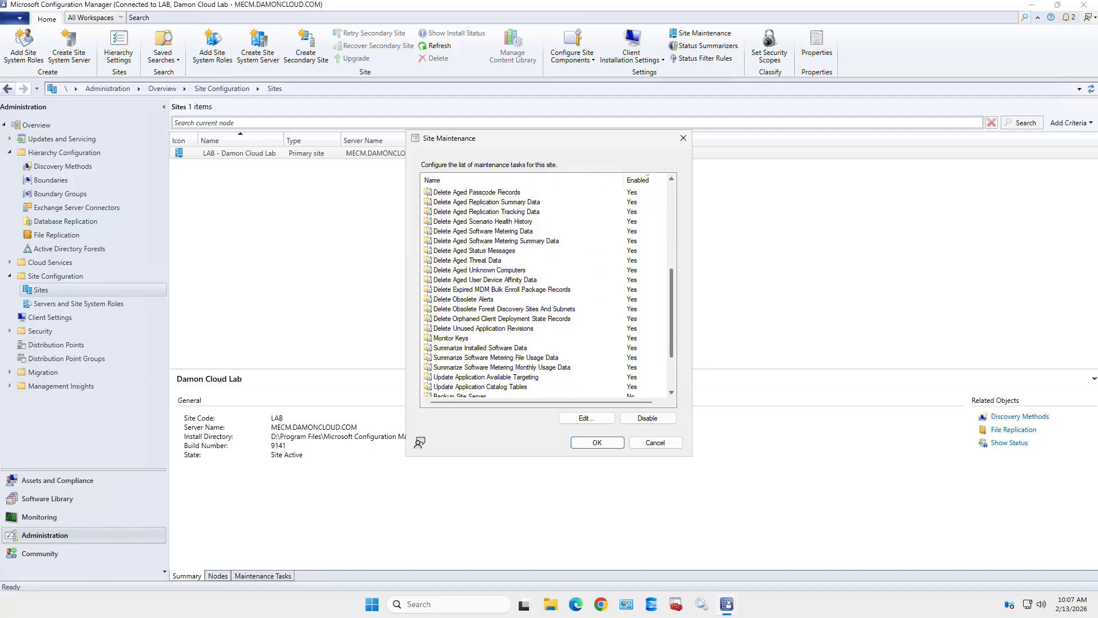
pyautogui.scroll(-1, 546, 293)
pyautogui.scroll(-4, 546, 294)
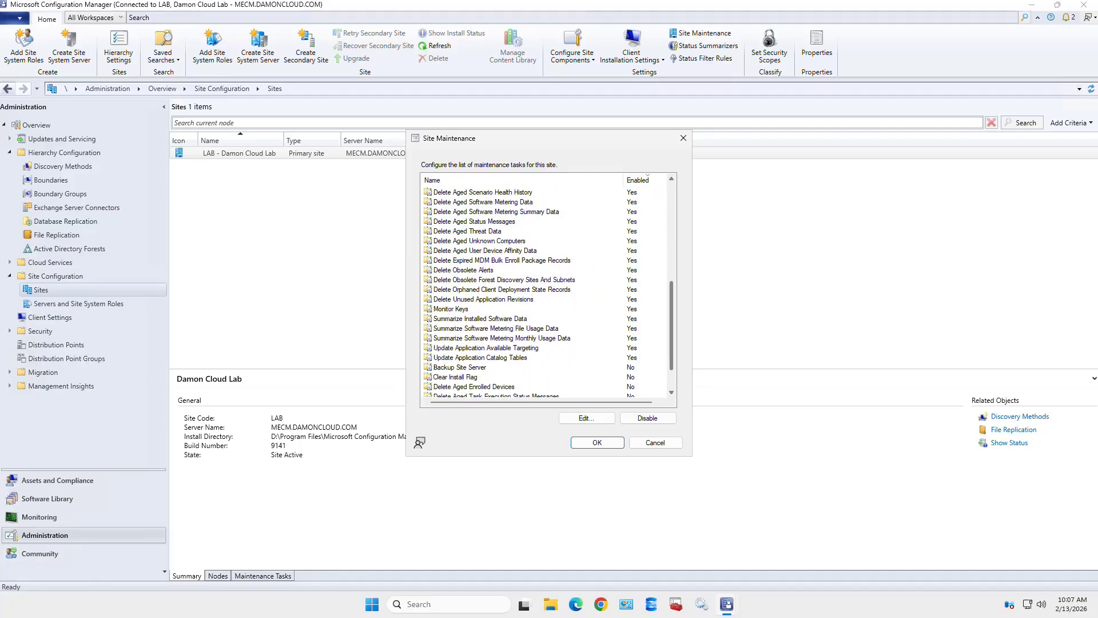
pyautogui.scroll(-2, 545, 294)
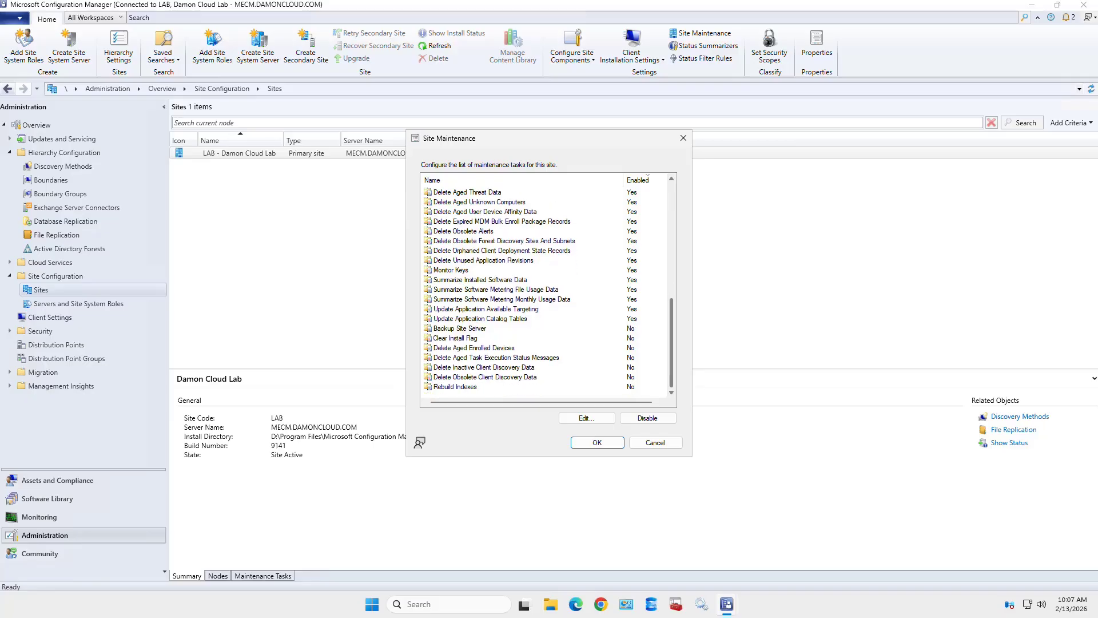
pyautogui.scroll(1, 530, 293)
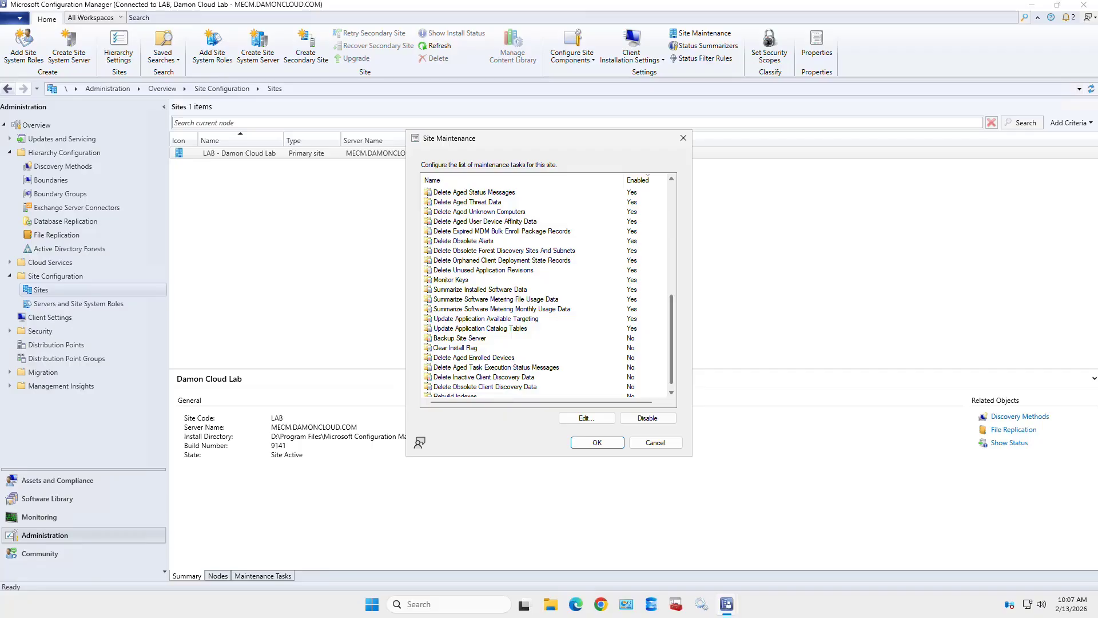
pyautogui.click(460, 338)
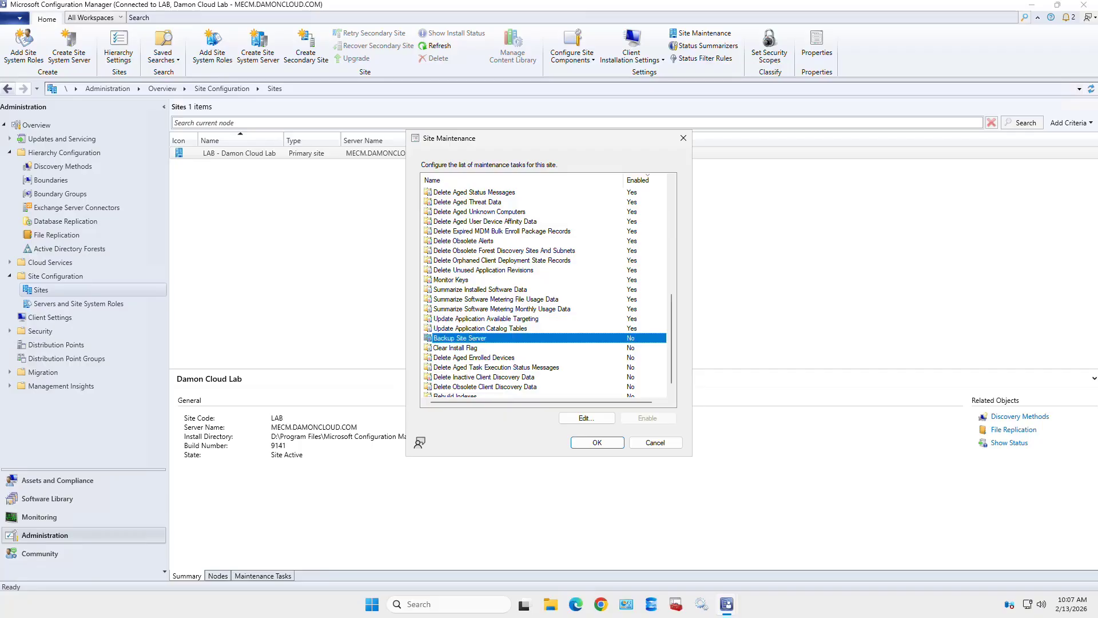
# - Enable Backup Site Server to run daily from 2:00 AM to 5:00 AM and bring up Set Paths
pyautogui.doubleClick(460, 338)
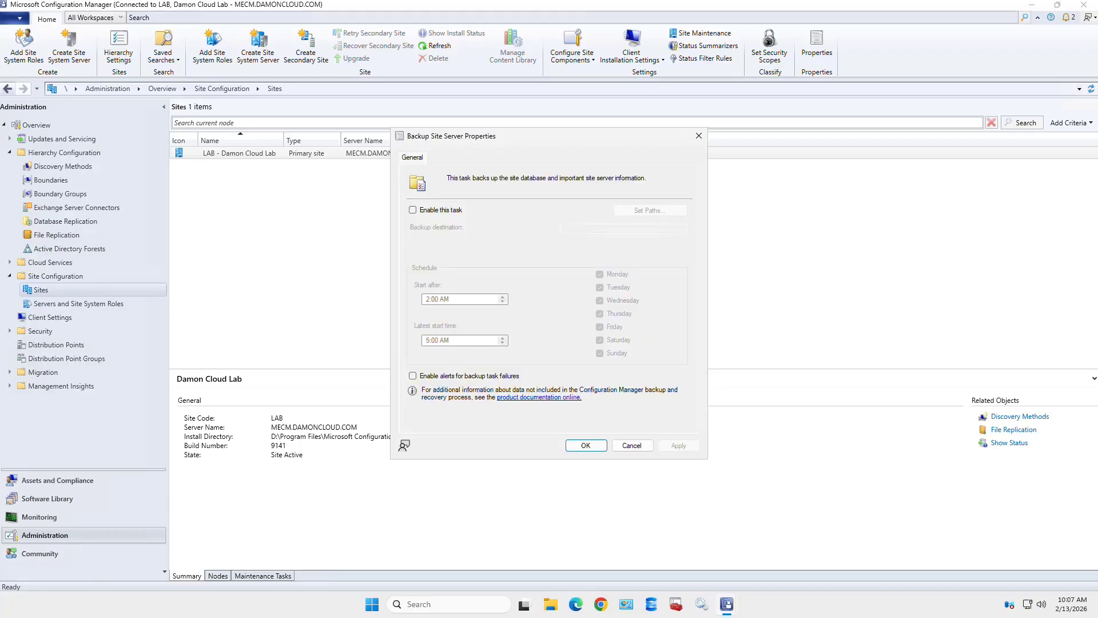
pyautogui.click(413, 210)
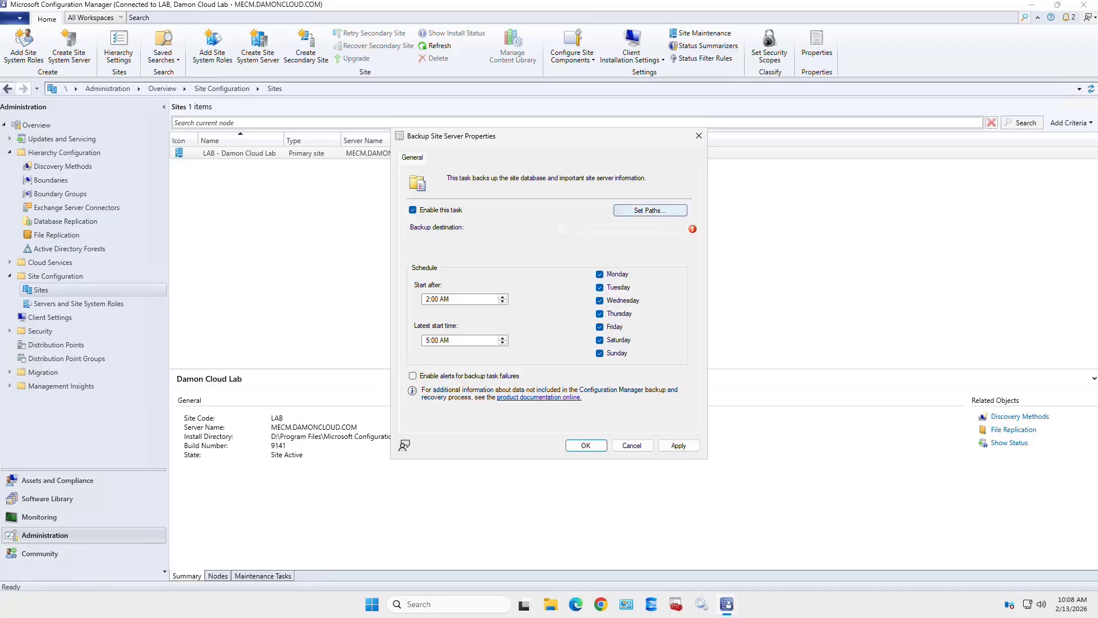
pyautogui.click(651, 211)
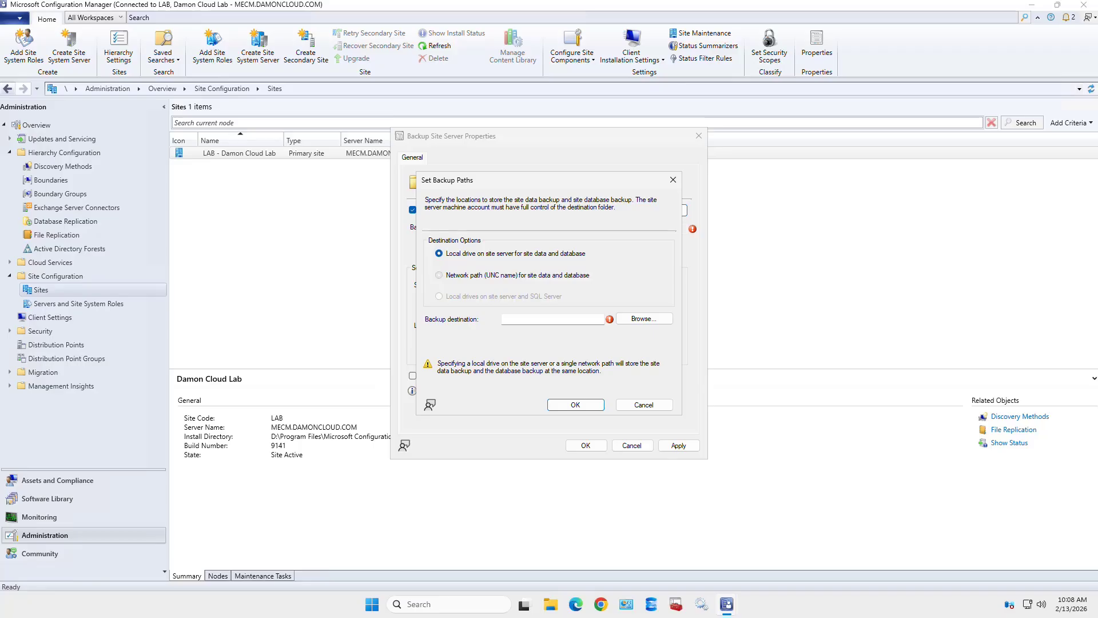
# - Try the Network path (UNC name) destination and its folder picker, then cancel with no path set
pyautogui.click(440, 275)
pyautogui.click(644, 319)
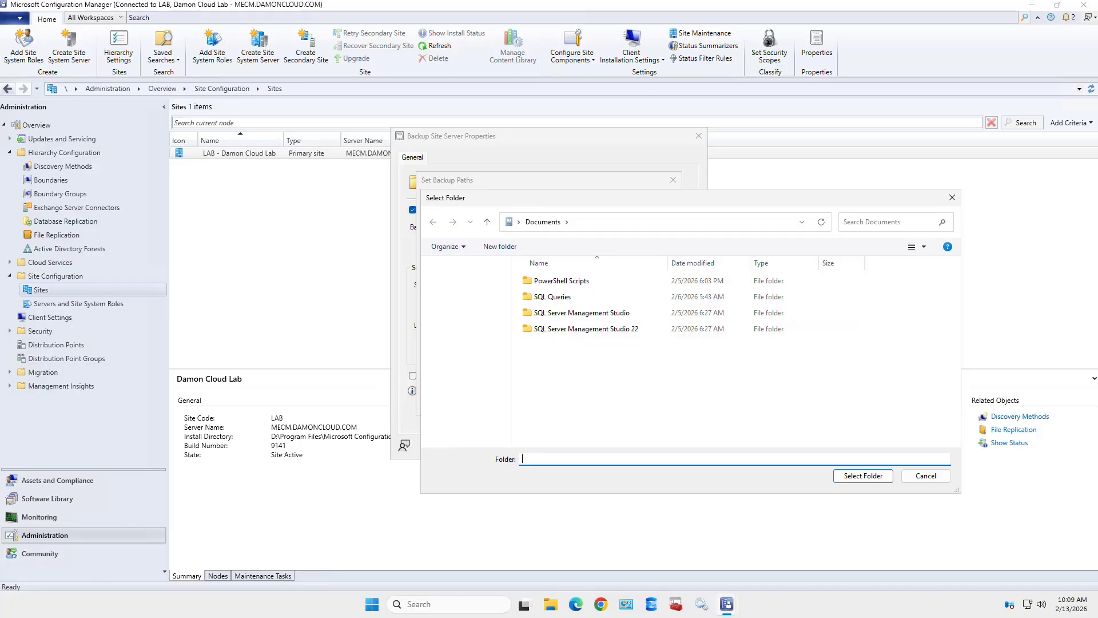
pyautogui.click(926, 476)
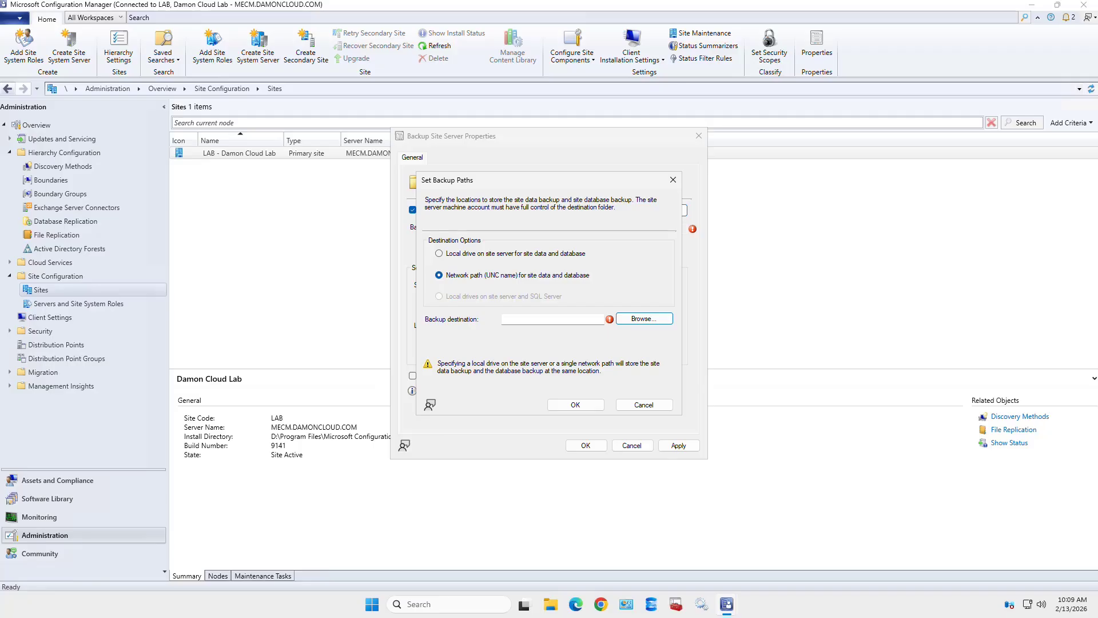
pyautogui.click(644, 405)
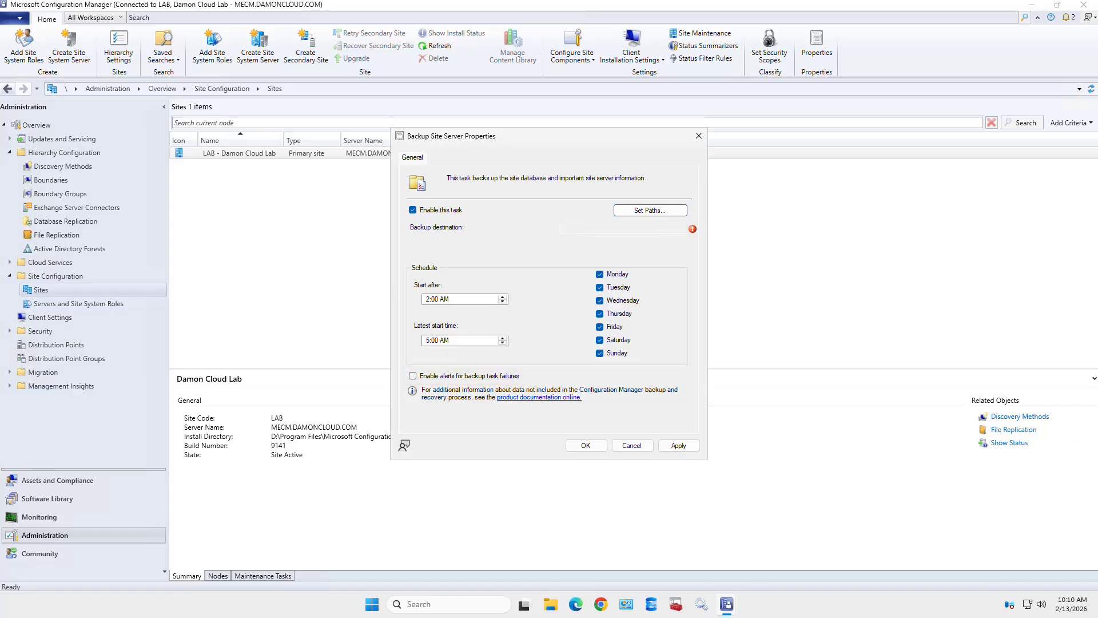
# - Cancel the backup task edits, then show the LAB primary site server's 9 site system roles
pyautogui.click(412, 376)
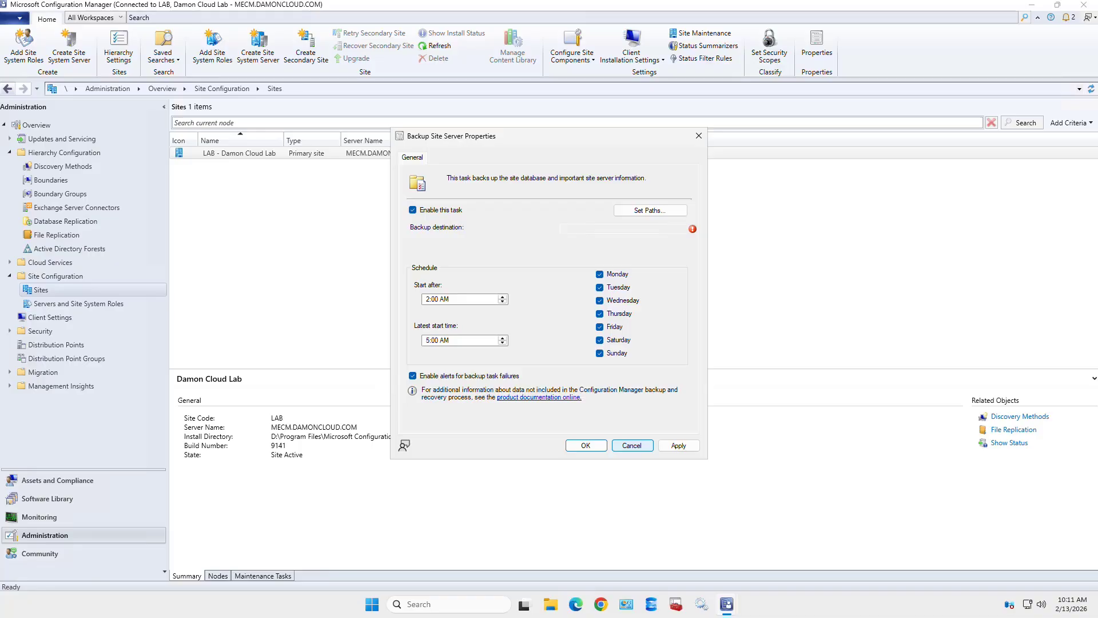
pyautogui.click(632, 445)
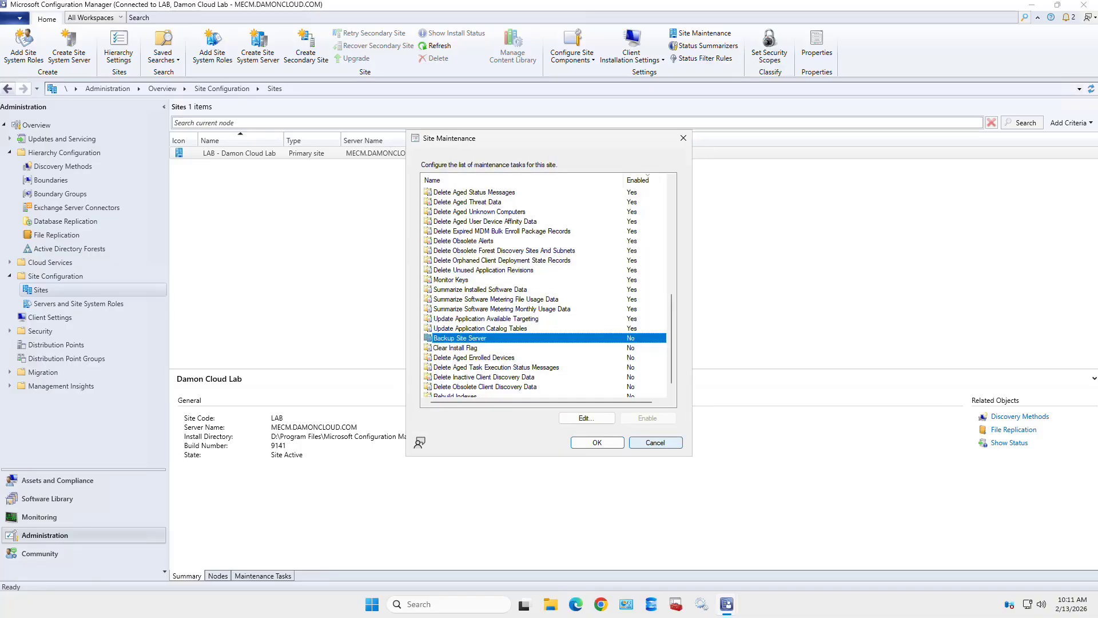
pyautogui.click(655, 443)
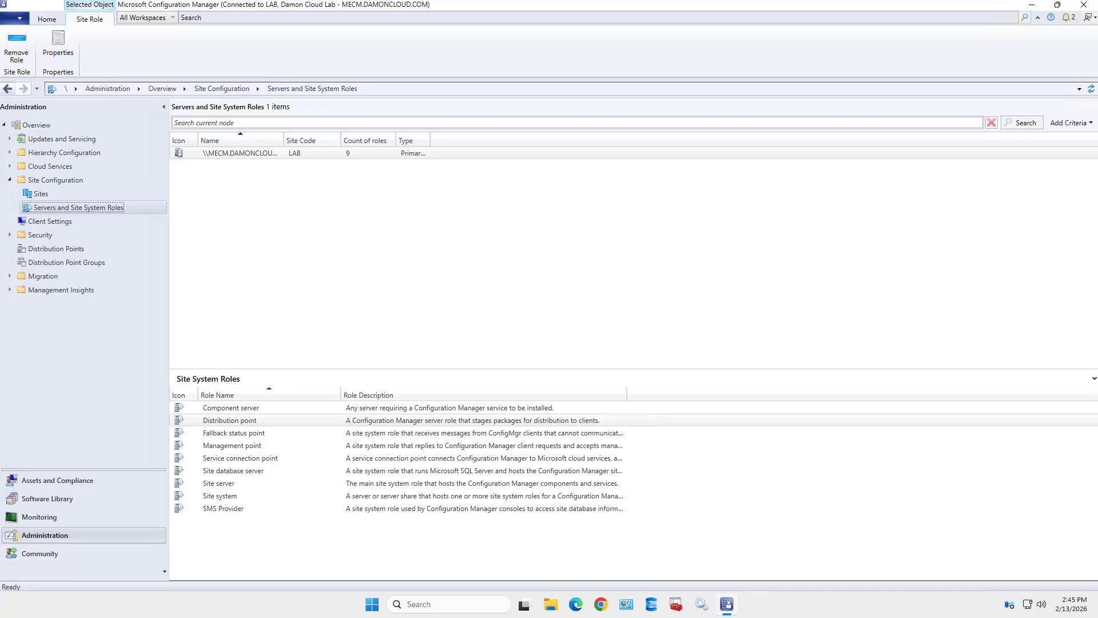
pyautogui.click(240, 154)
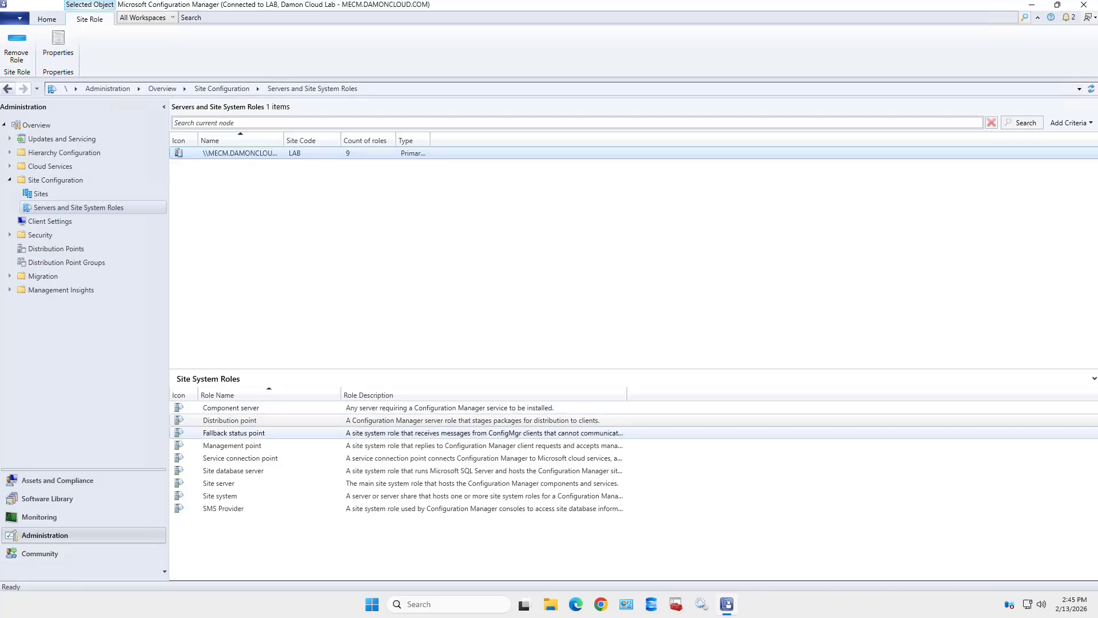
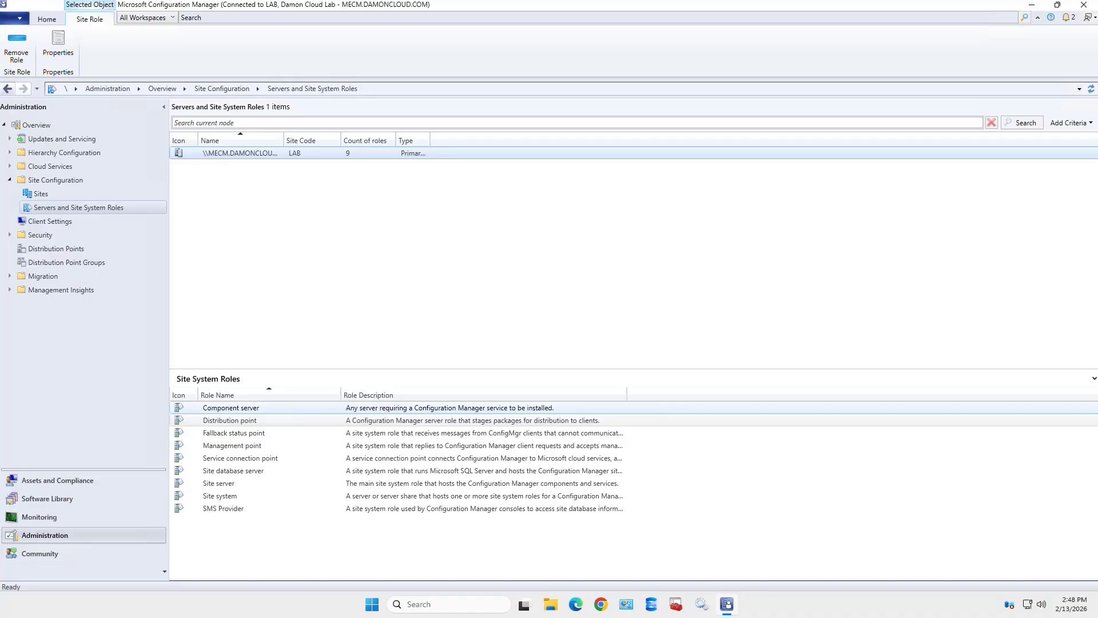
# - Open the Properties of the site server's Distribution point role
pyautogui.click(230, 421)
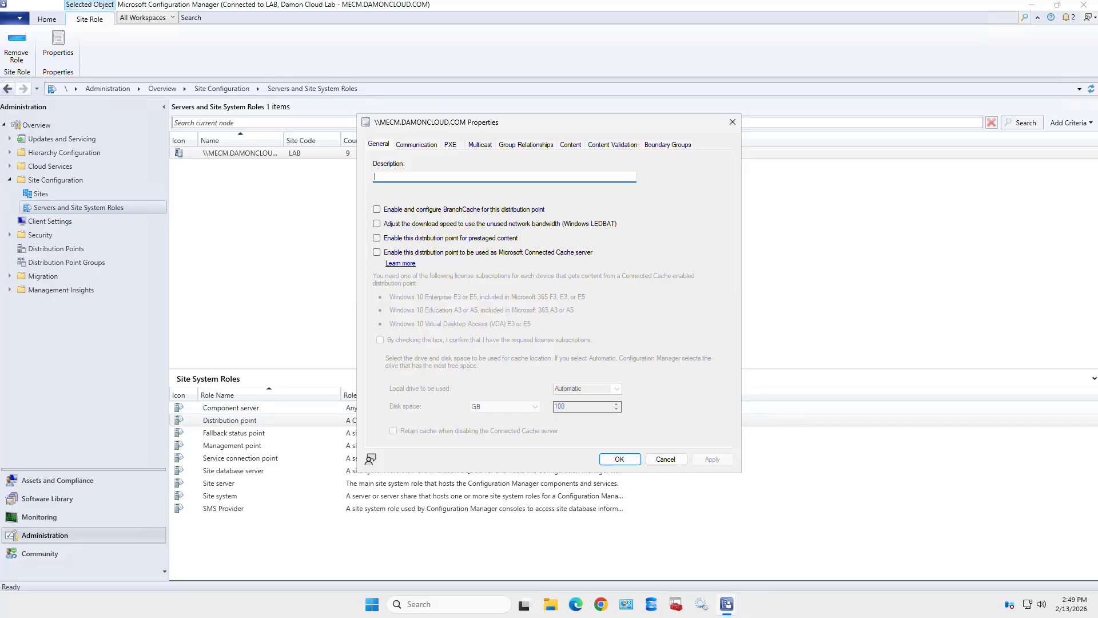
# - Describe the distribution point as 'Site Server Distribution Point' and enable BranchCache for it
pyautogui.write('Site Server Distribution Point')
pyautogui.click(376, 209)
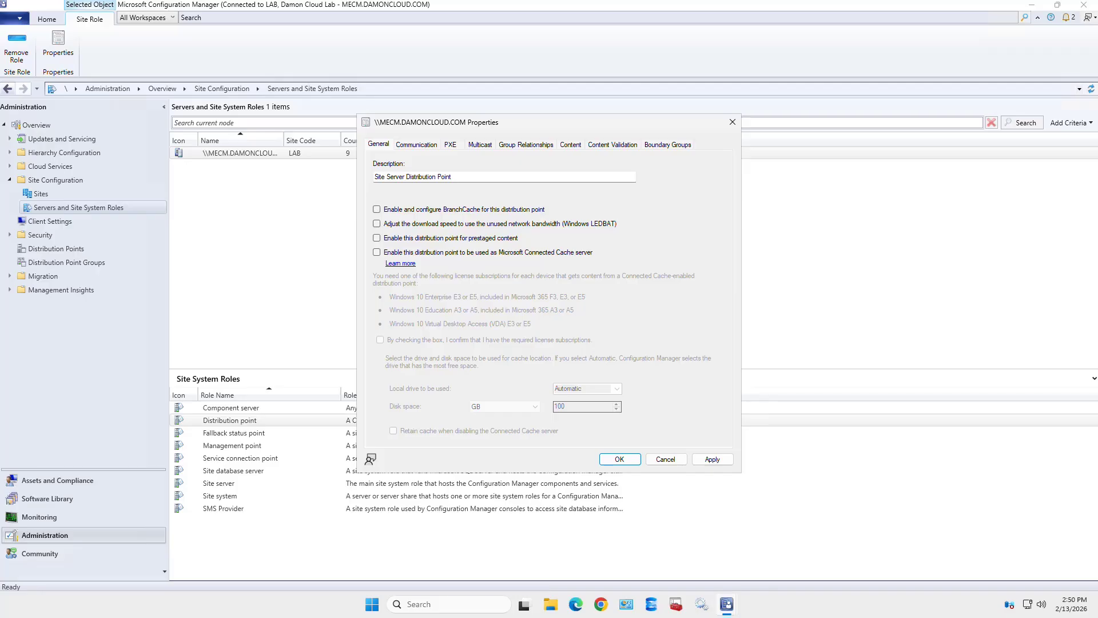
pyautogui.click(376, 210)
# - Enable prestaged content on the distribution point, apply it, and show the Communication settings
pyautogui.click(376, 238)
pyautogui.click(712, 460)
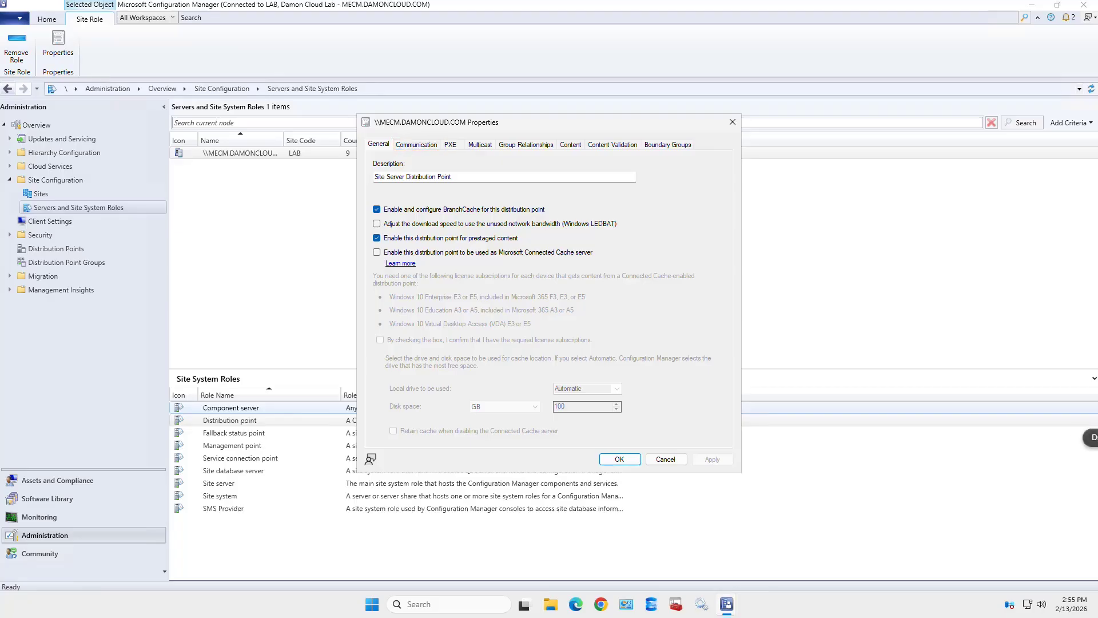
pyautogui.click(416, 145)
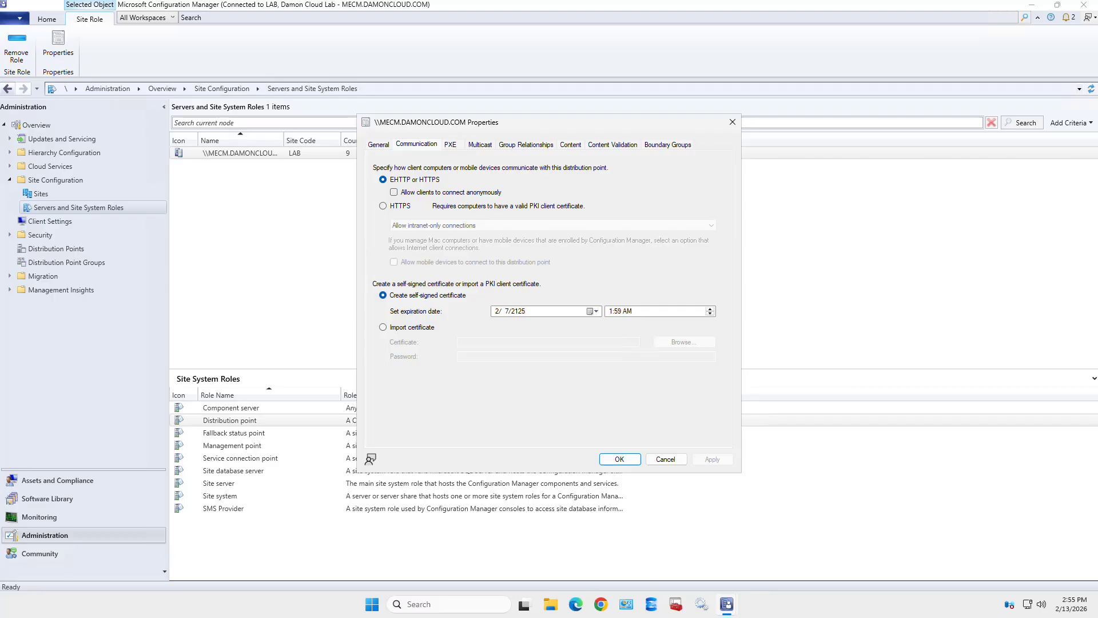
# - Try HTTPS-only client communication, then settle on allowing EHTTP or HTTPS clients
pyautogui.click(383, 206)
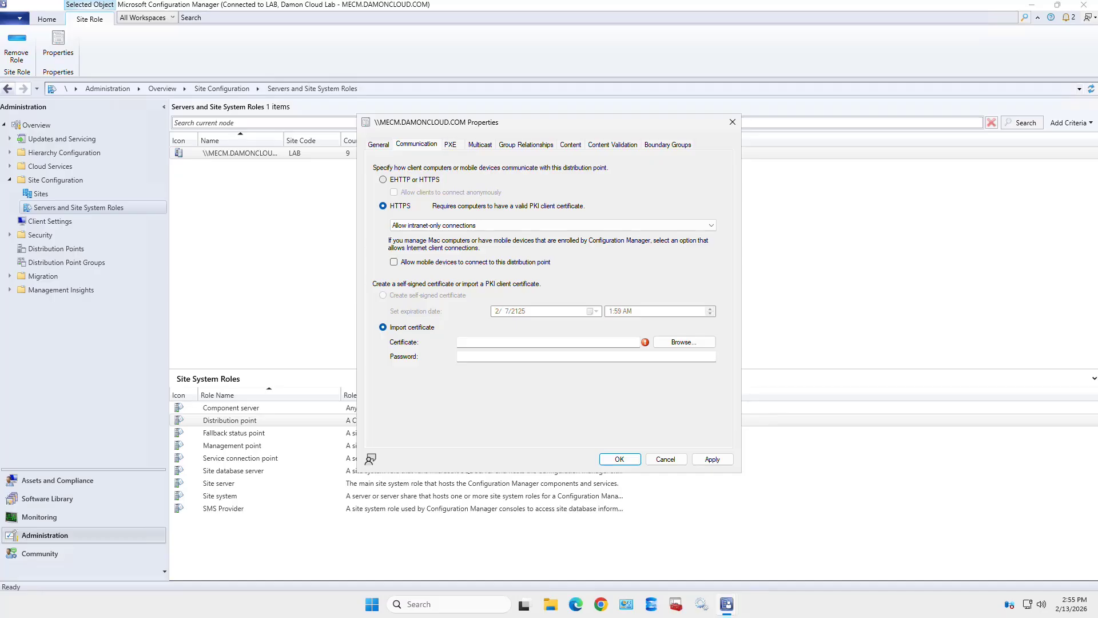
pyautogui.click(383, 180)
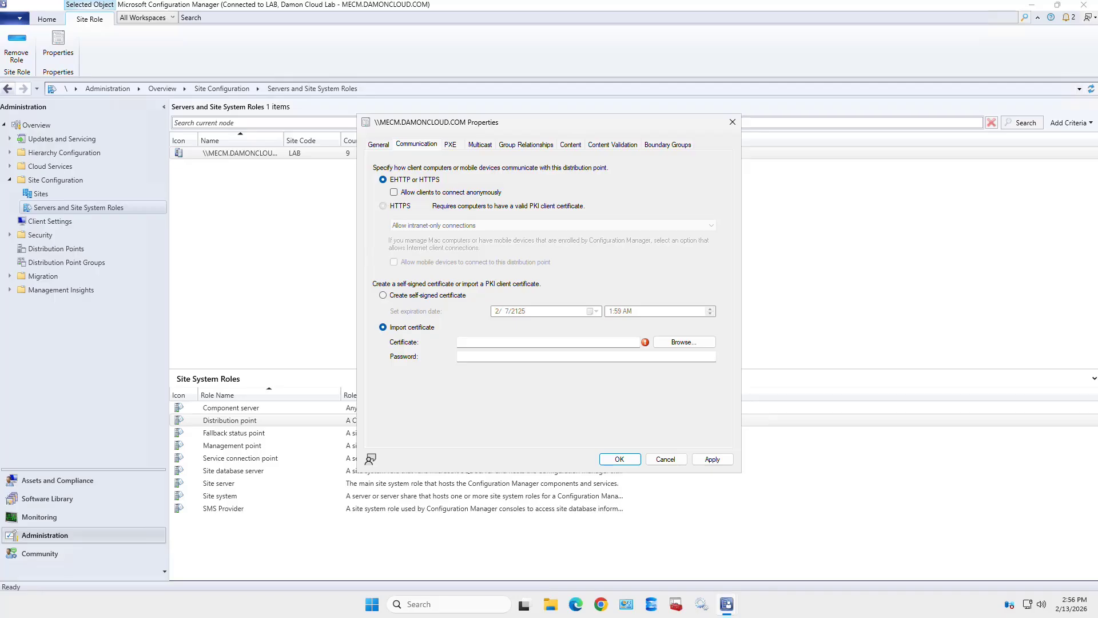
pyautogui.click(383, 206)
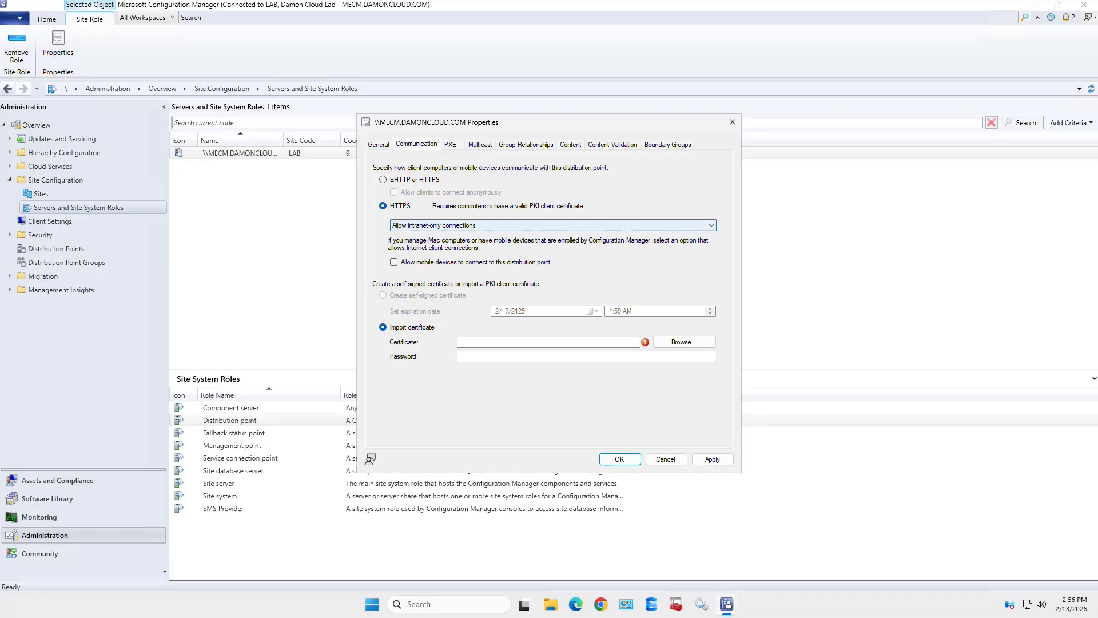
pyautogui.click(383, 180)
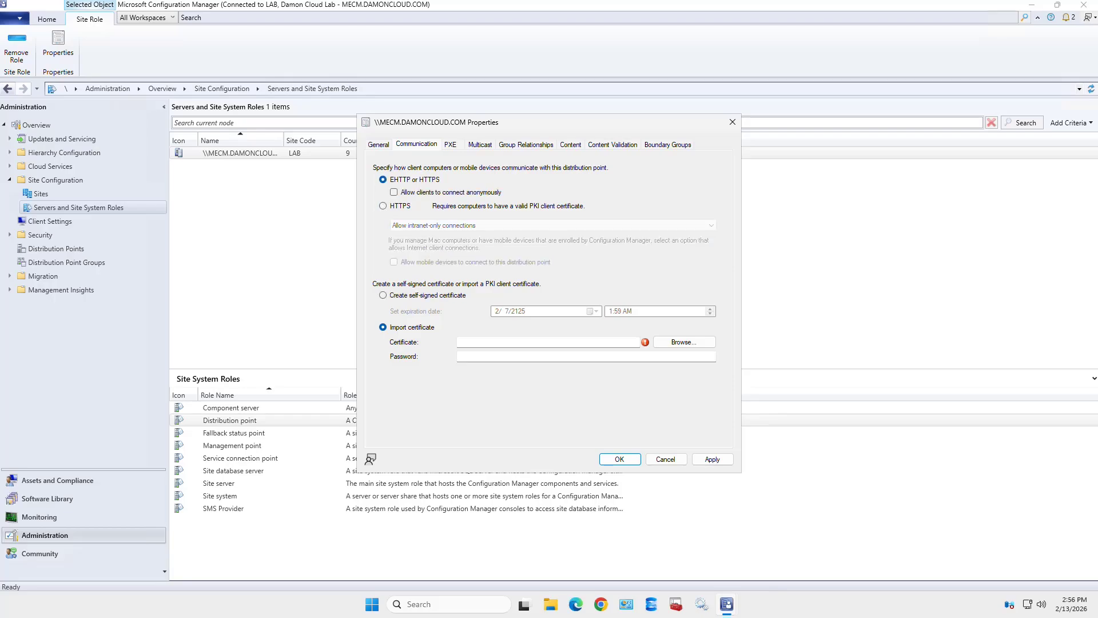
# - Return to a self-signed certificate expiring 2/8/2125 and apply the change
pyautogui.click(712, 459)
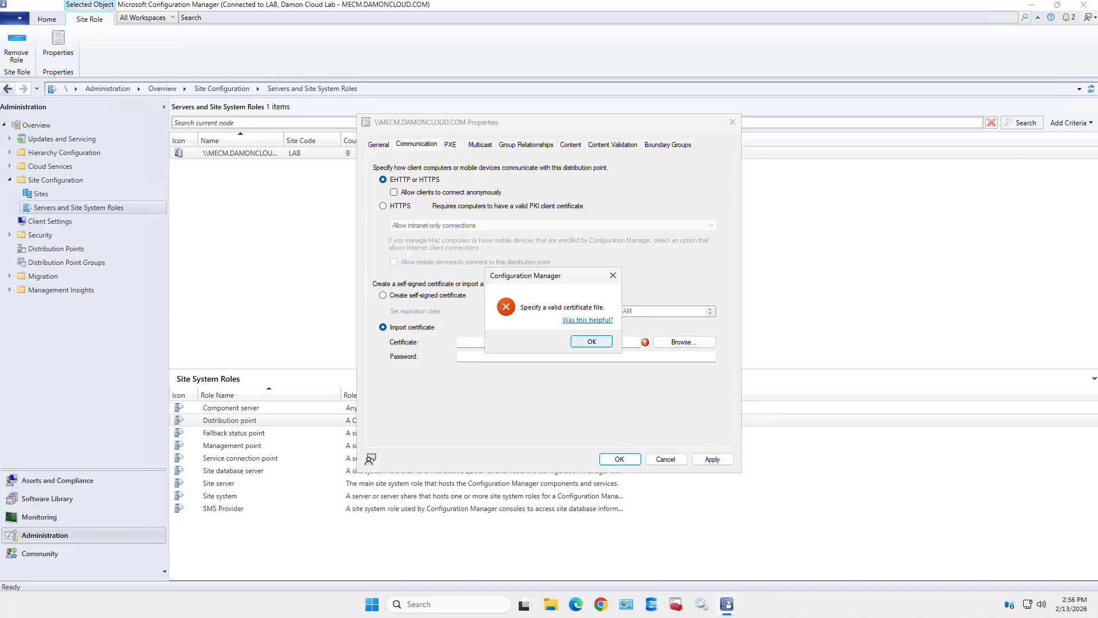
pyautogui.press('Return')
pyautogui.click(383, 295)
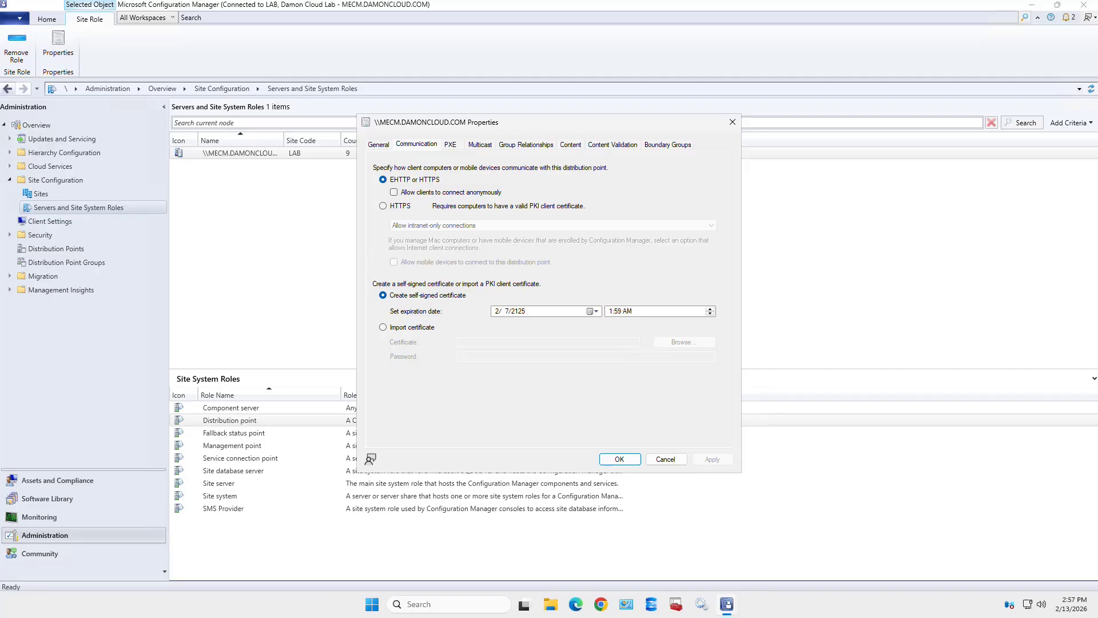
pyautogui.click(593, 311)
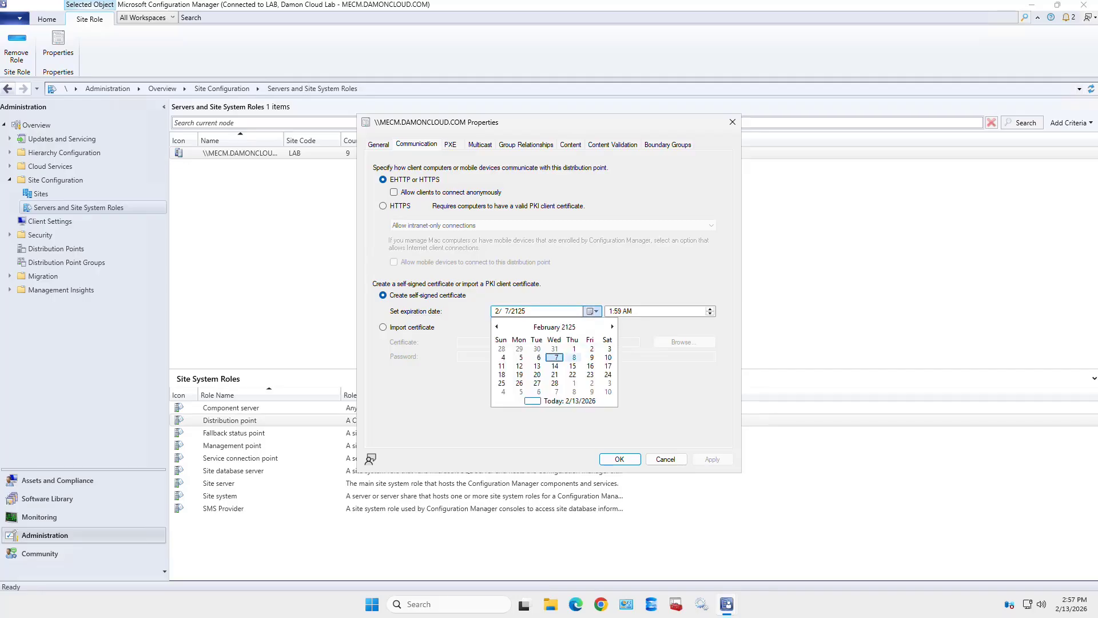
pyautogui.click(574, 357)
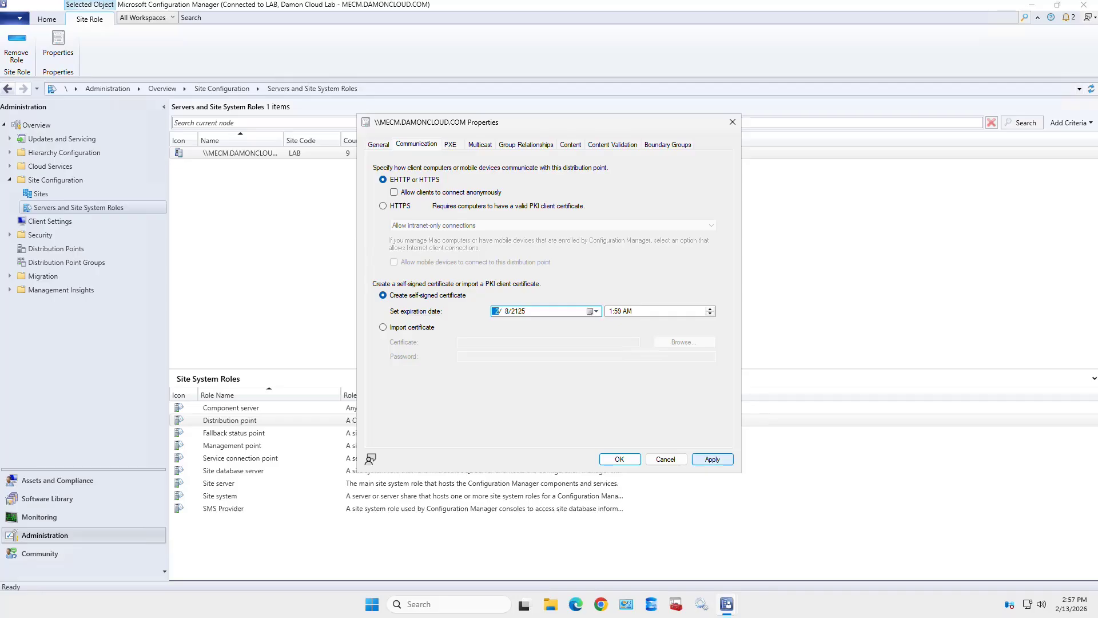
pyautogui.click(712, 459)
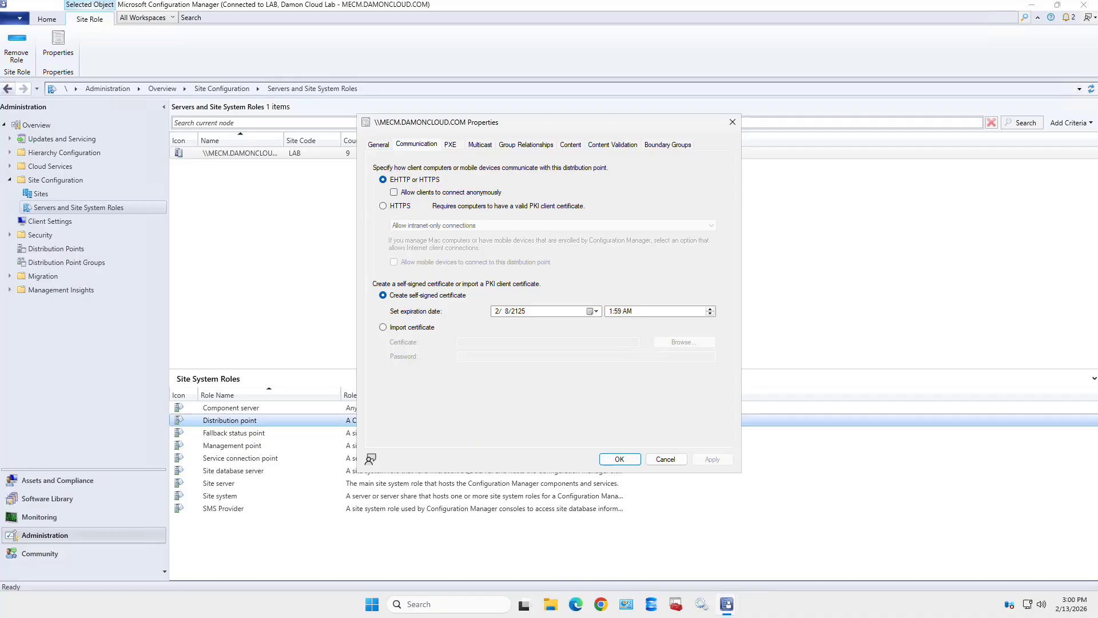
# - Show the PXE settings of the distribution point Properties
pyautogui.click(451, 144)
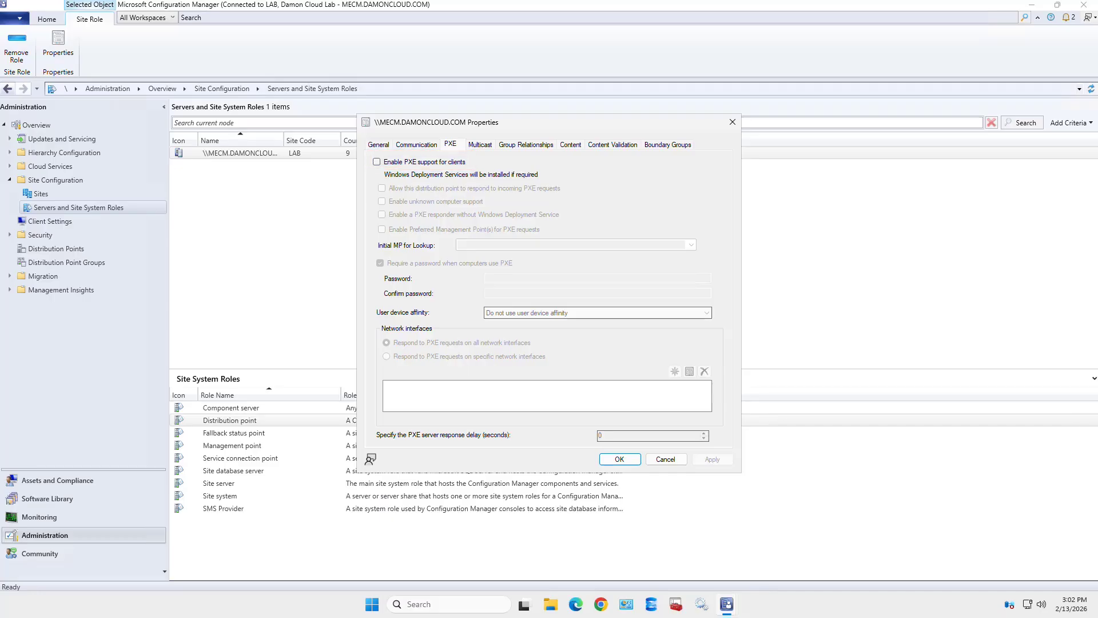
# - Enable PXE support for clients and accept the required PXE ports
pyautogui.click(376, 162)
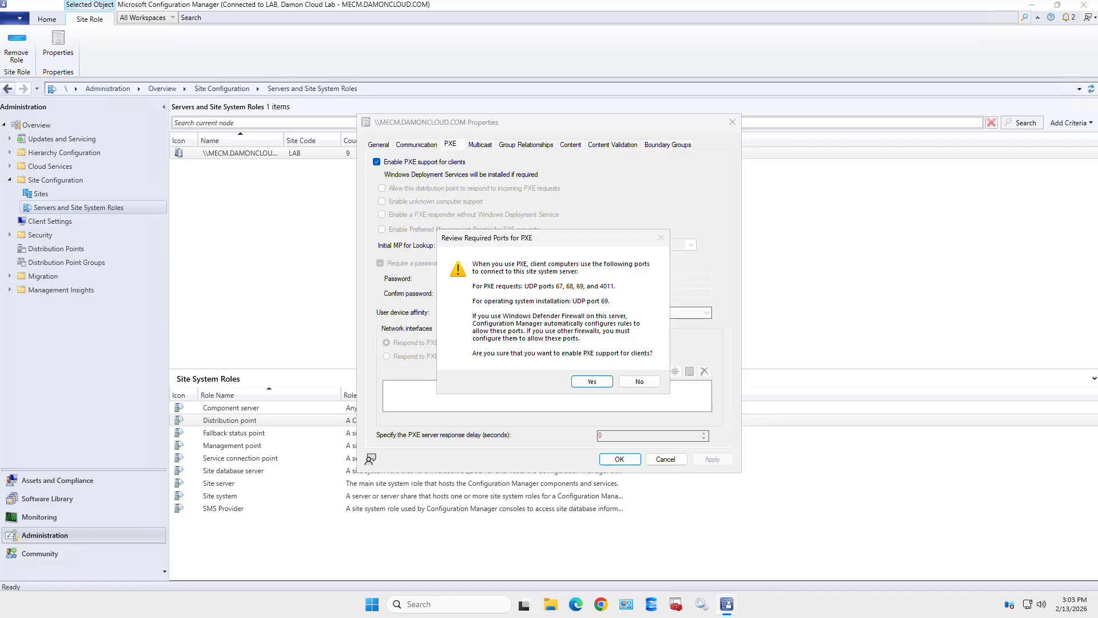
pyautogui.press('Return')
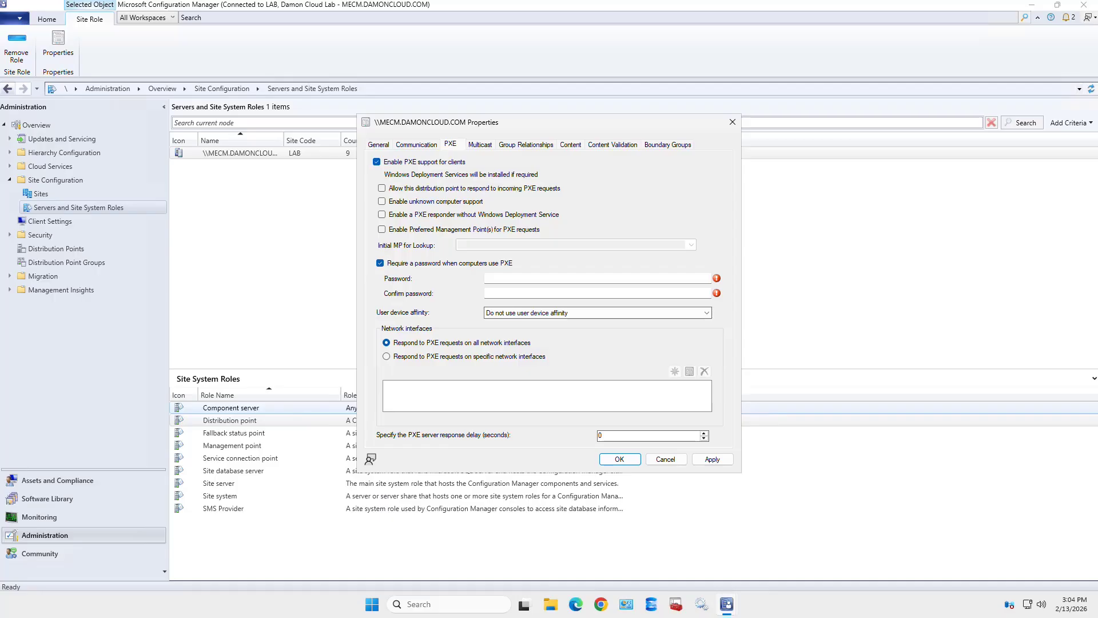
# - Enable a PXE responder without Windows Deployment Service and confirm the warning
pyautogui.click(382, 214)
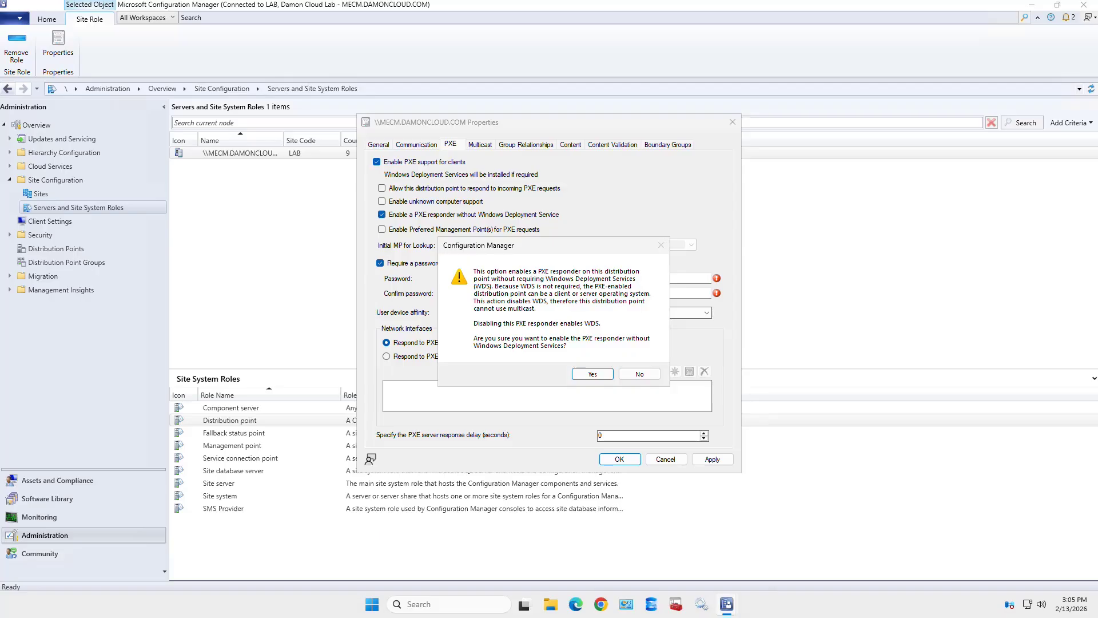
pyautogui.press('Return')
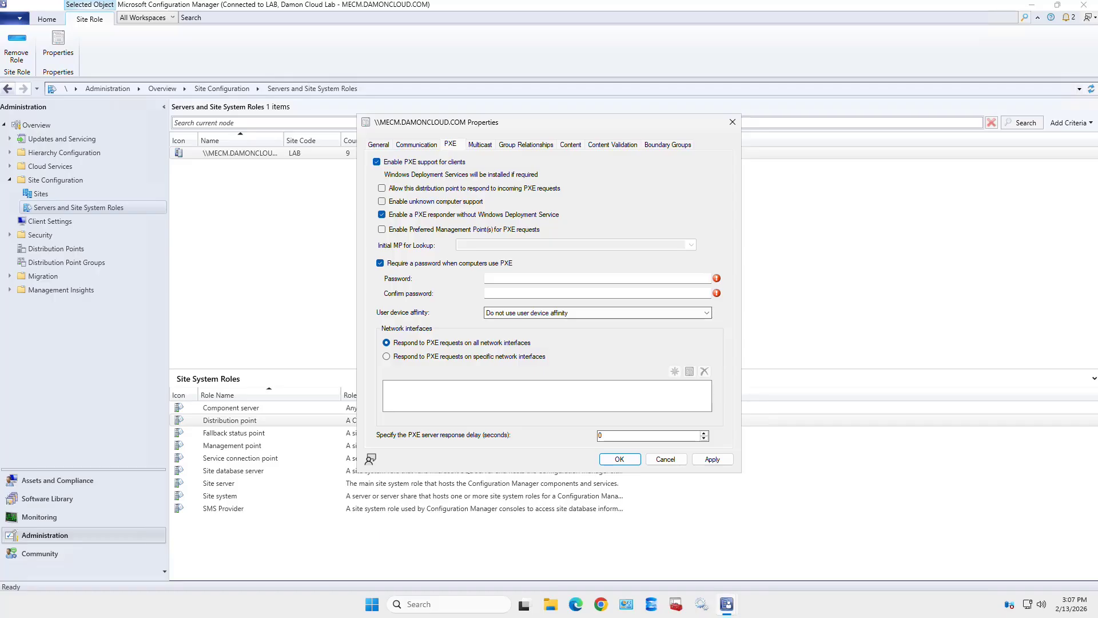
# - Enable unknown computer support, acknowledge its warning, and allow incoming PXE requests
pyautogui.click(381, 201)
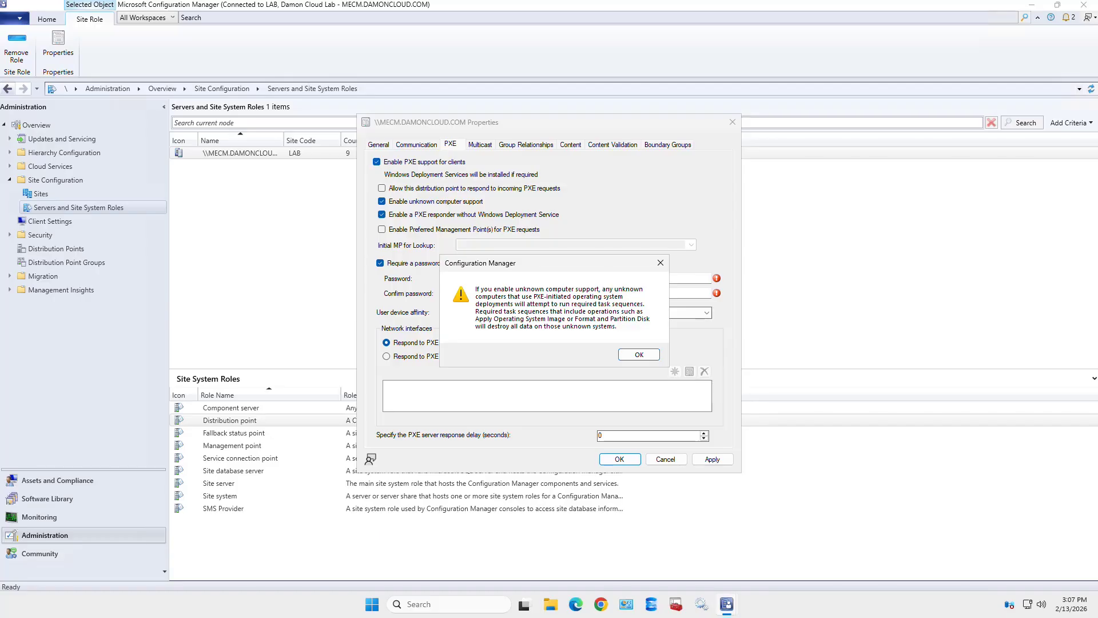
pyautogui.press('Return')
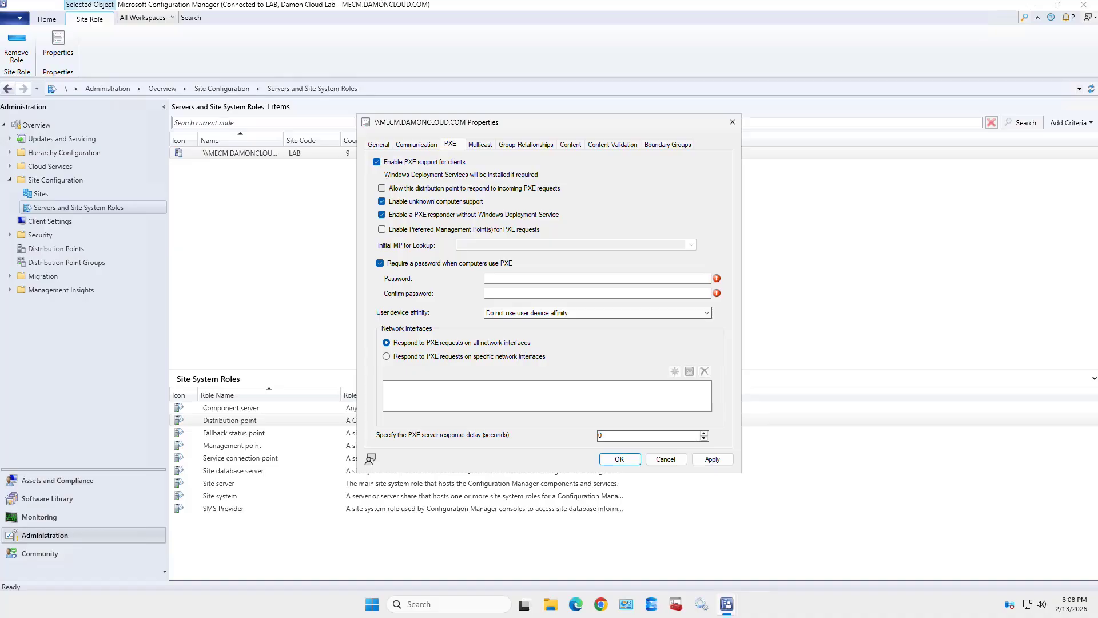
pyautogui.click(382, 188)
# - Enter the PXE password and move on to its confirmation field
pyautogui.click(526, 278)
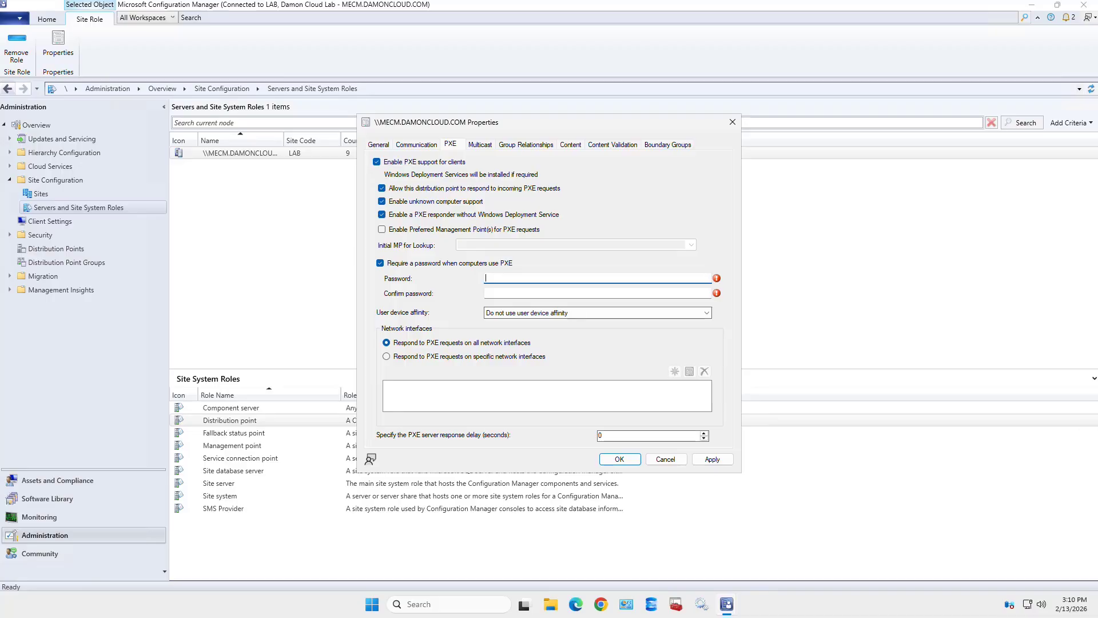
pyautogui.write('••••••••••')
pyautogui.press('Tab')
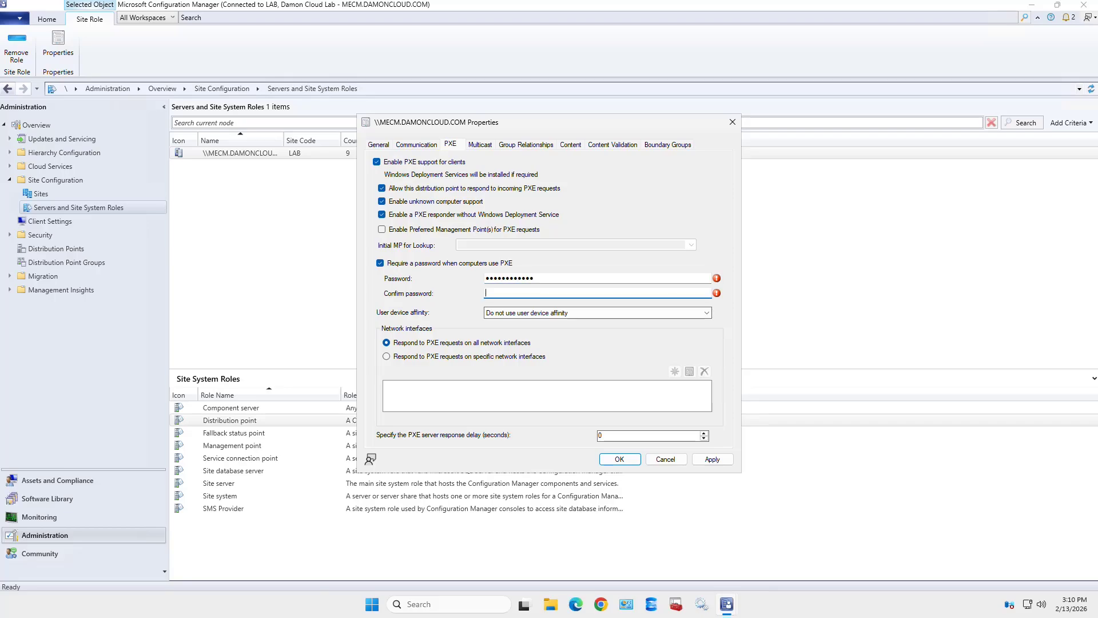
pyautogui.write('•••••••••••')
# - Leave preferred management points for PXE requests disabled after checking the Initial MP list
pyautogui.click(382, 230)
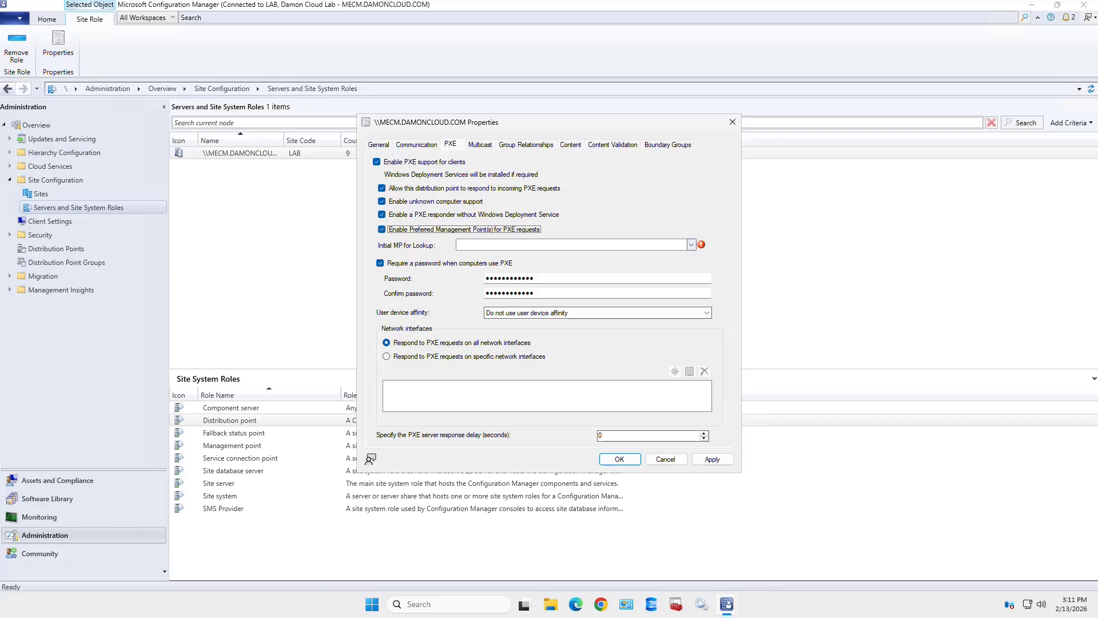
pyautogui.click(691, 244)
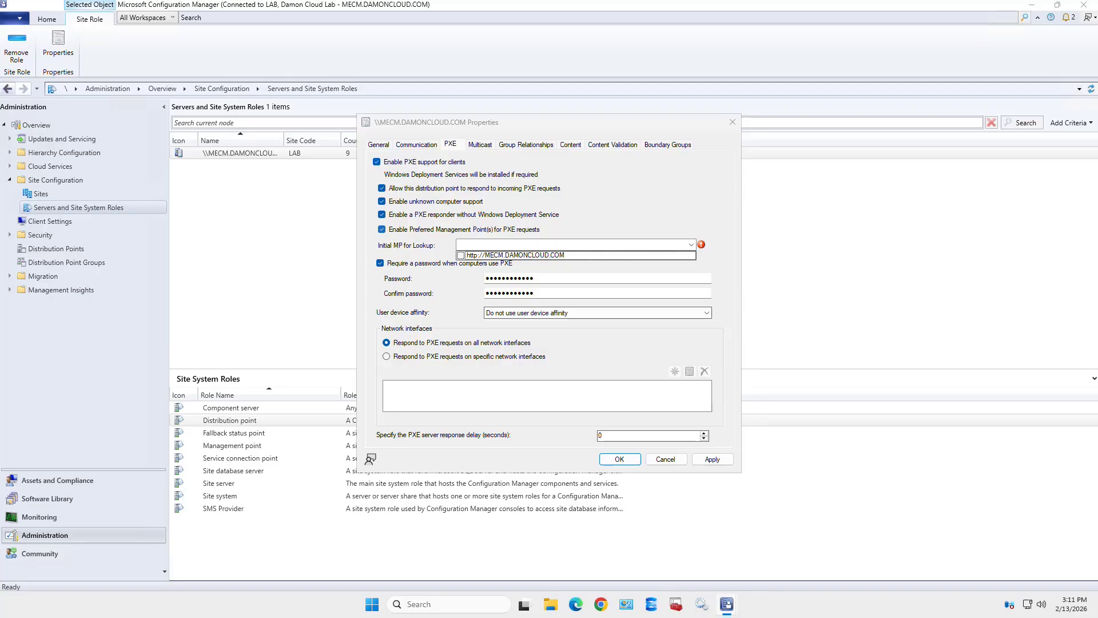
pyautogui.press('Escape')
pyautogui.click(382, 229)
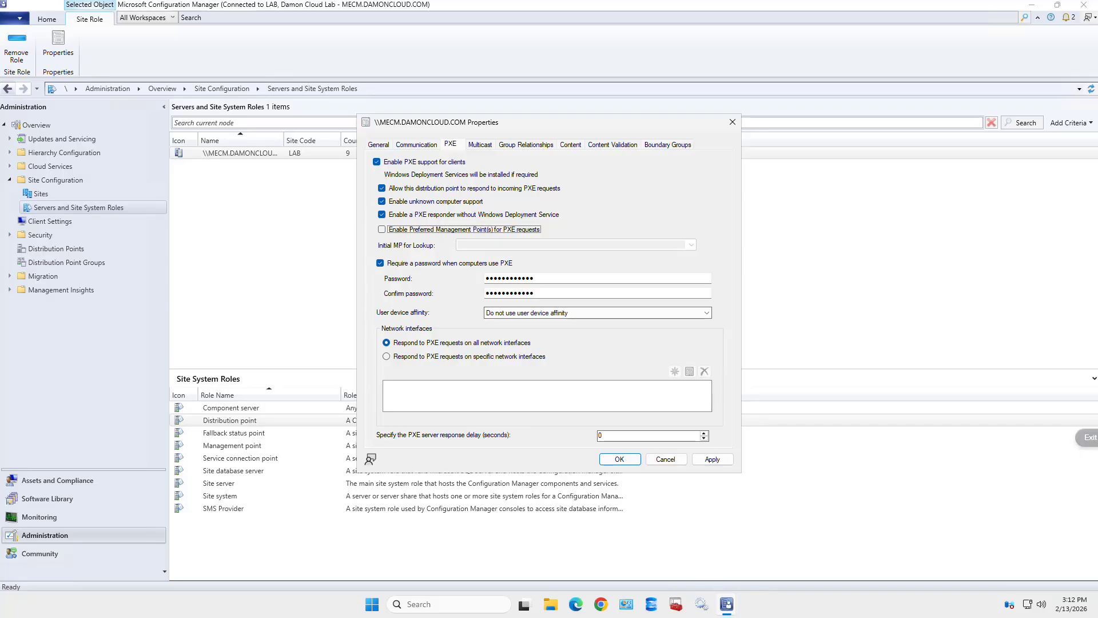
# - Restrict PXE to specific network interfaces and start a new MAC address entry
pyautogui.click(386, 356)
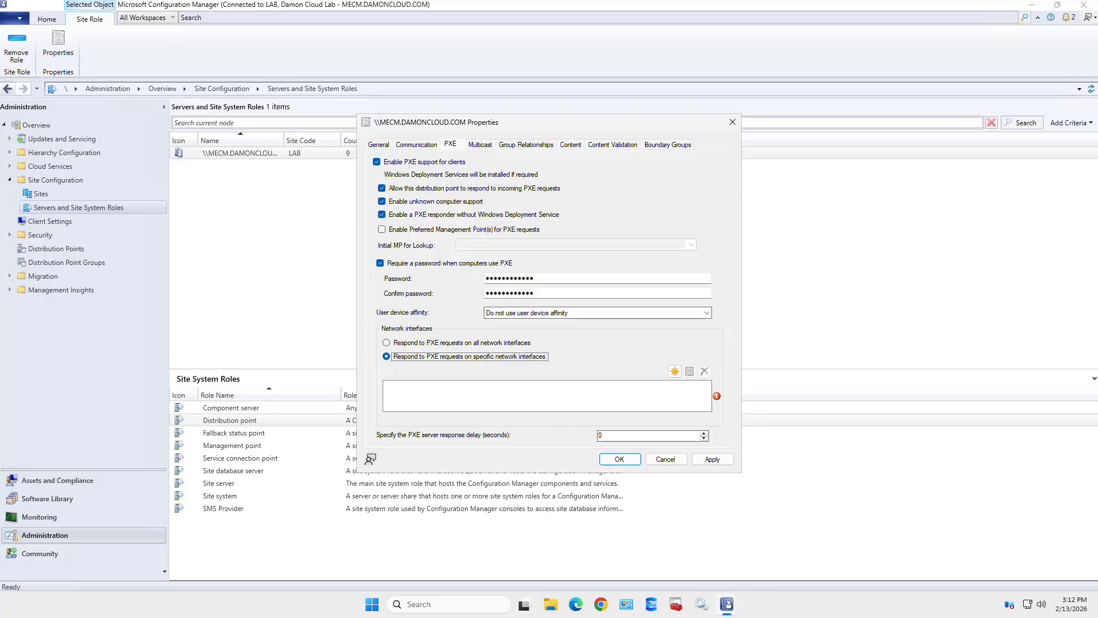
pyautogui.click(675, 371)
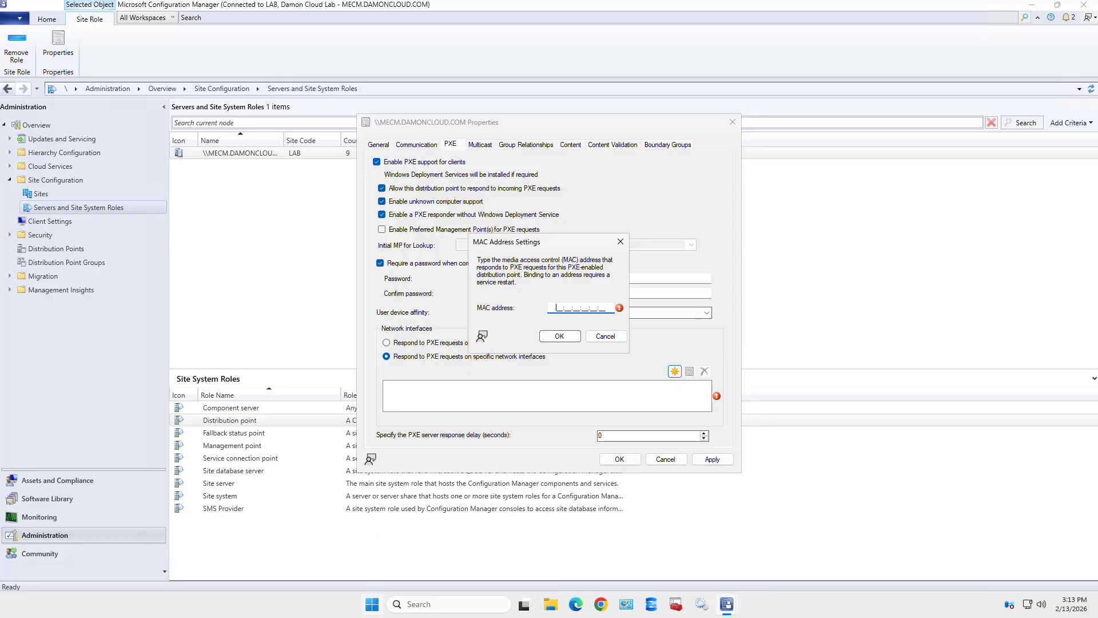
pyautogui.rightClick(371, 604)
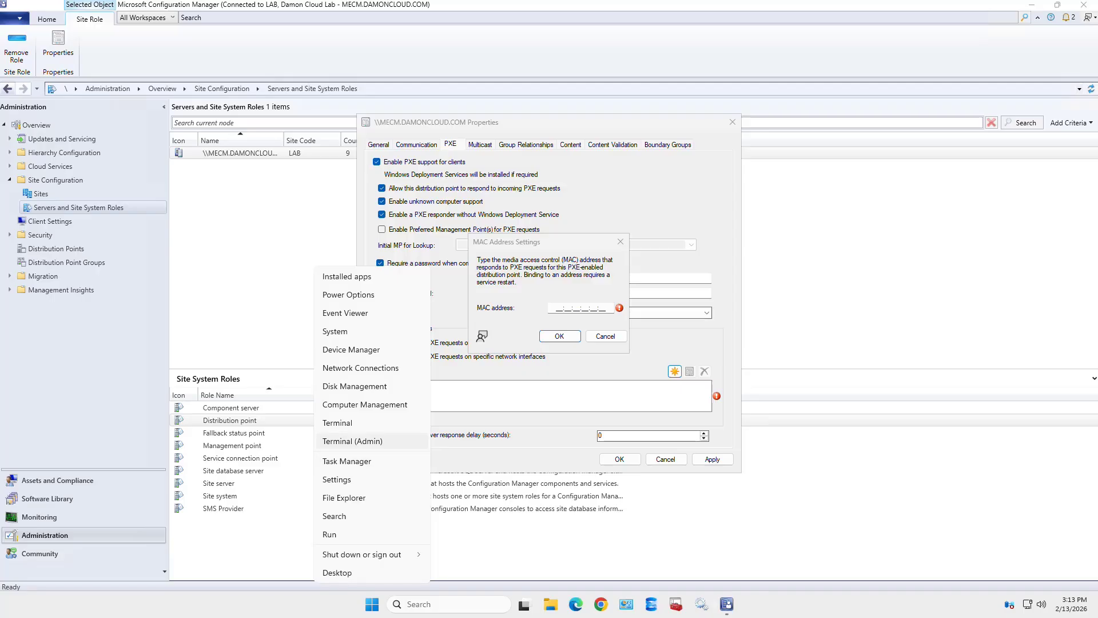
# - Run getmac in an admin terminal and copy the MAC address 00-15-5D-01-79-2C
pyautogui.click(352, 441)
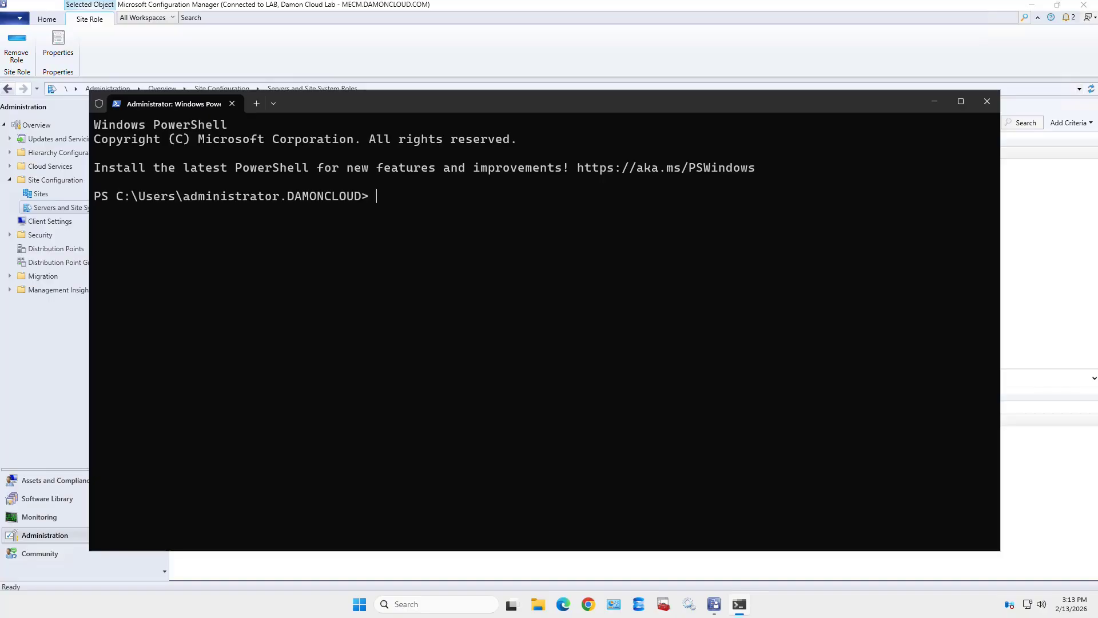
pyautogui.write('get')
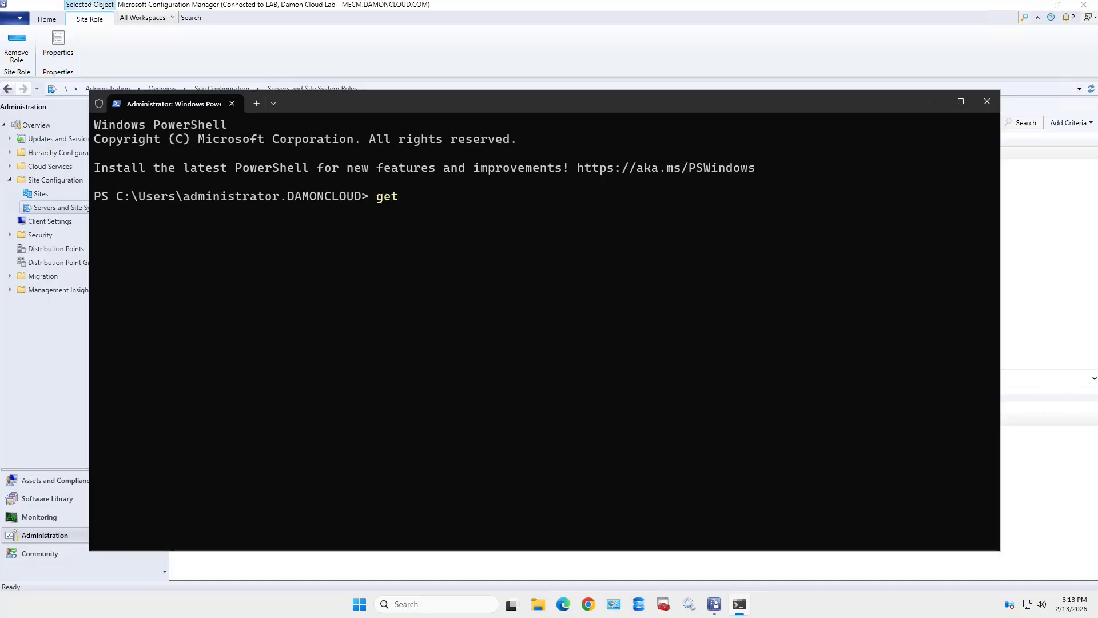
pyautogui.write('mac')
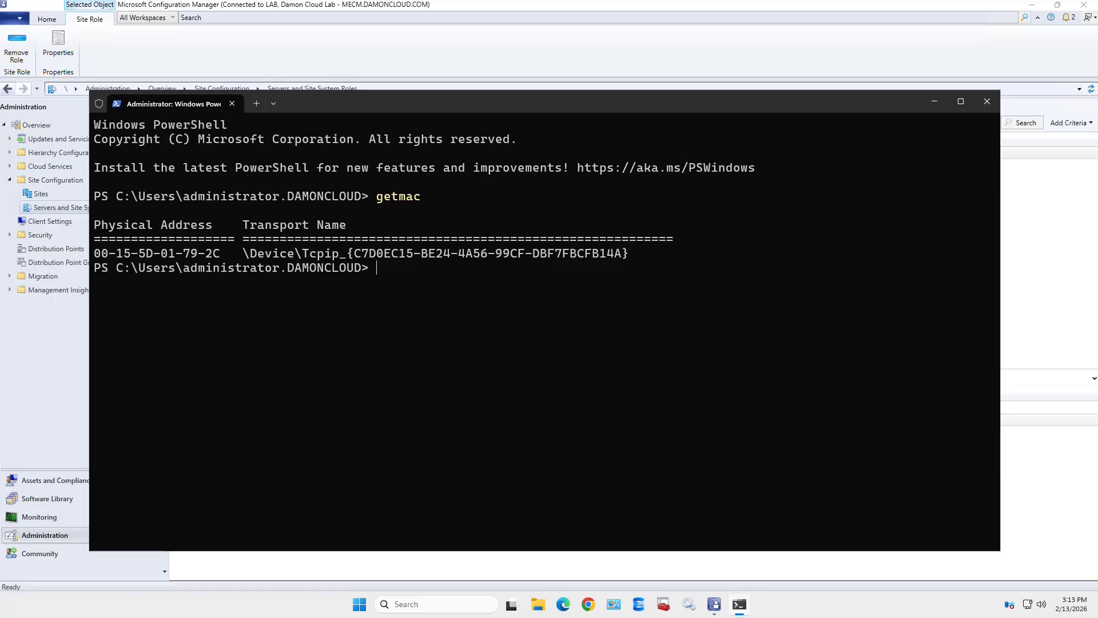
pyautogui.moveTo(94, 253); pyautogui.dragTo(221, 253)
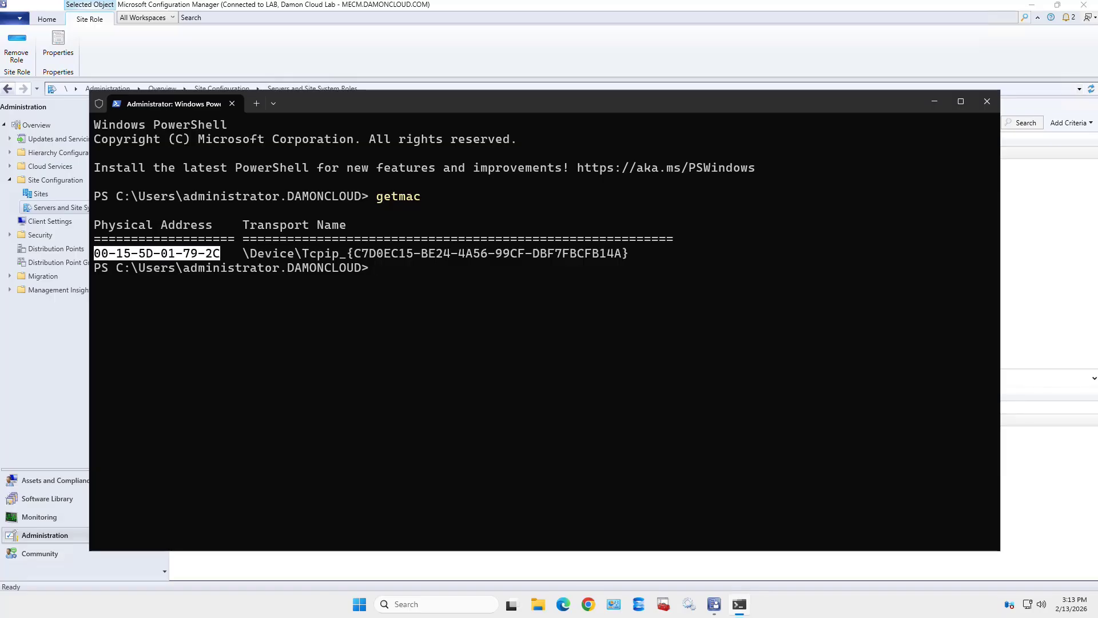
pyautogui.hotkey('ctrl', 'c')
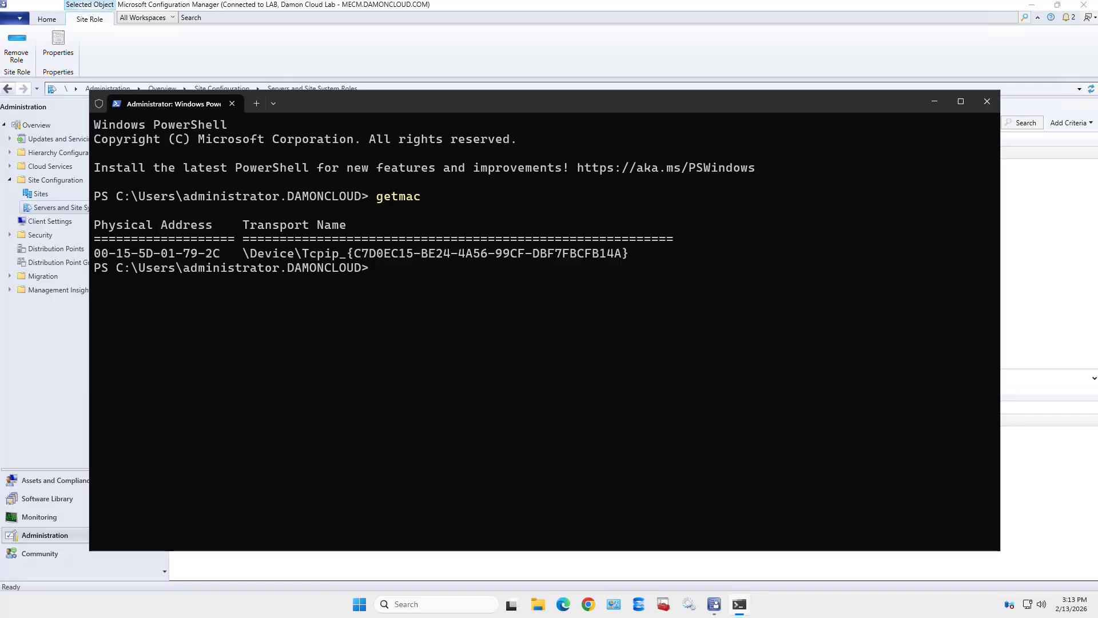
# - Paste MAC address 00:15:5D:01:79:2C into MAC Address Settings and add it as the PXE interface
pyautogui.click(934, 101)
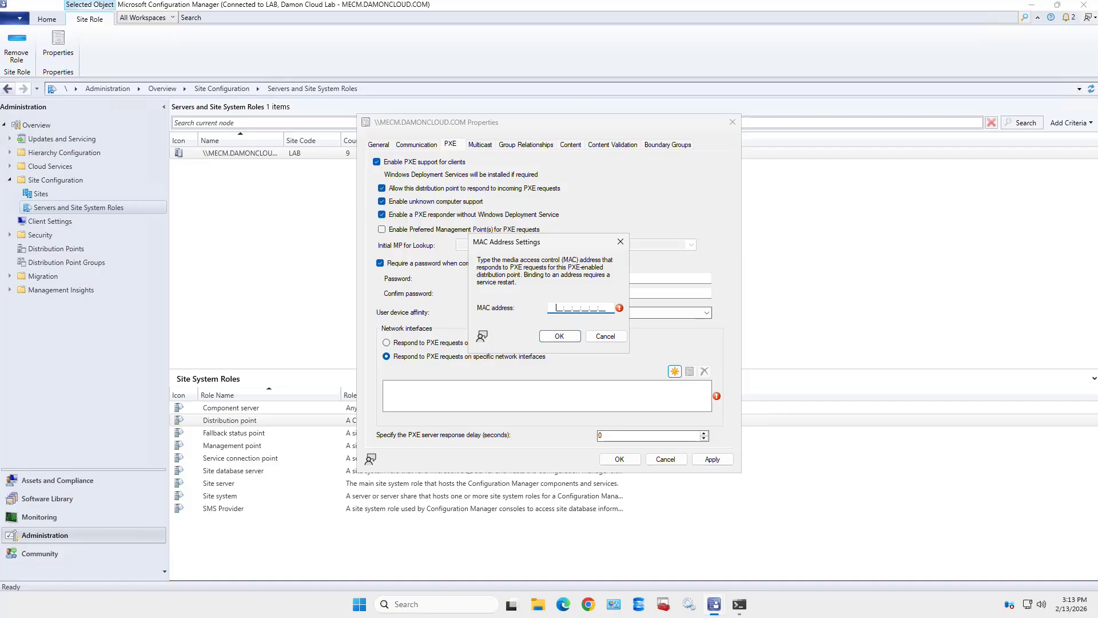
pyautogui.rightClick(558, 307)
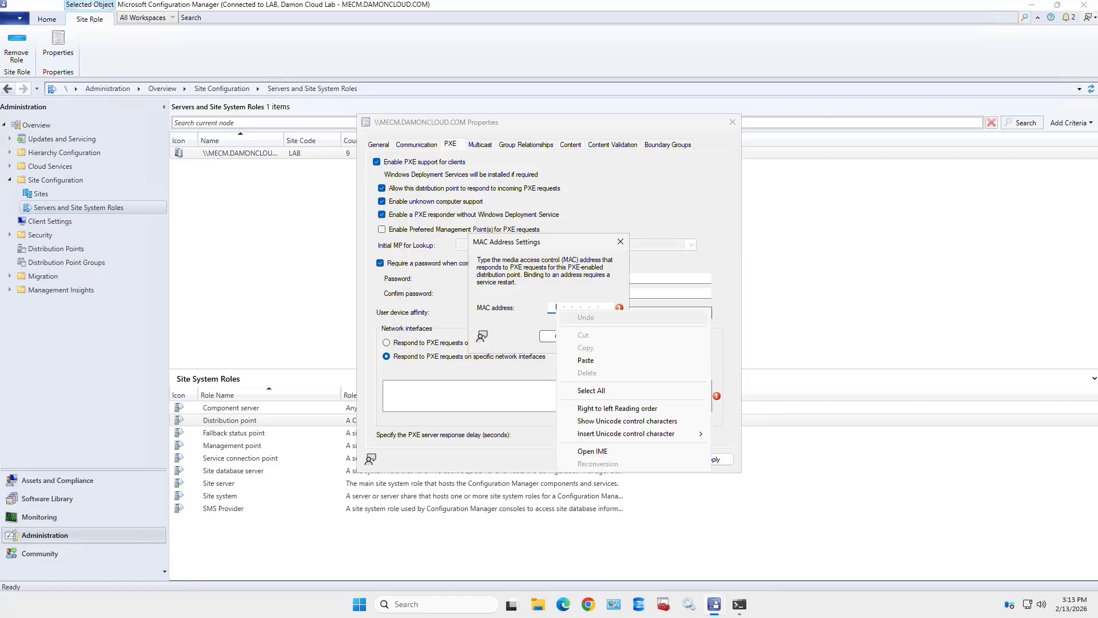
pyautogui.click(585, 360)
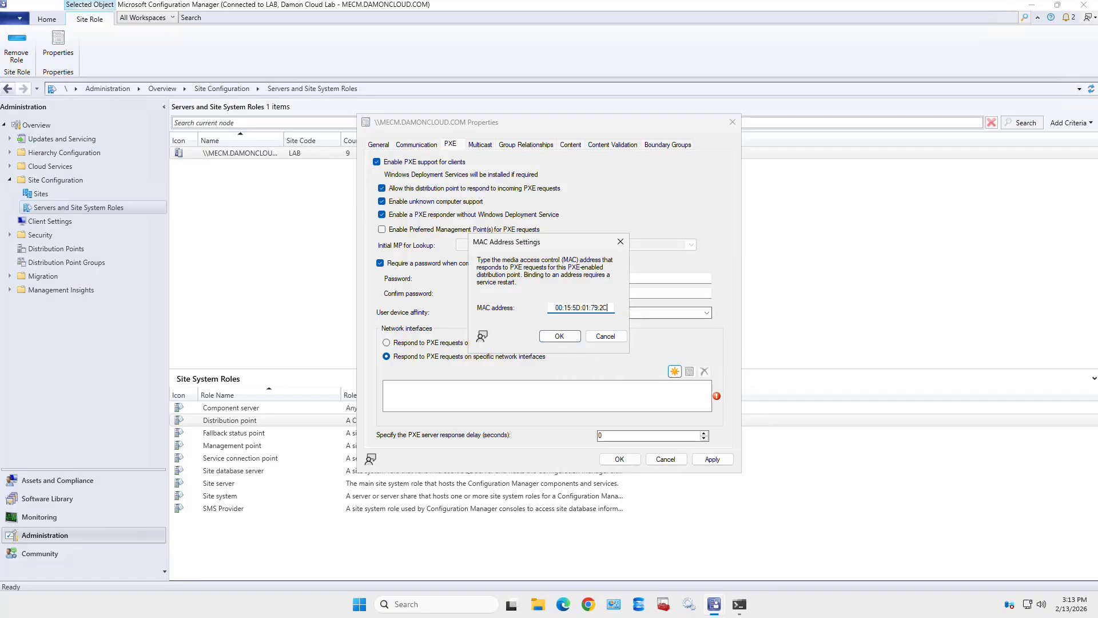
pyautogui.press('Return')
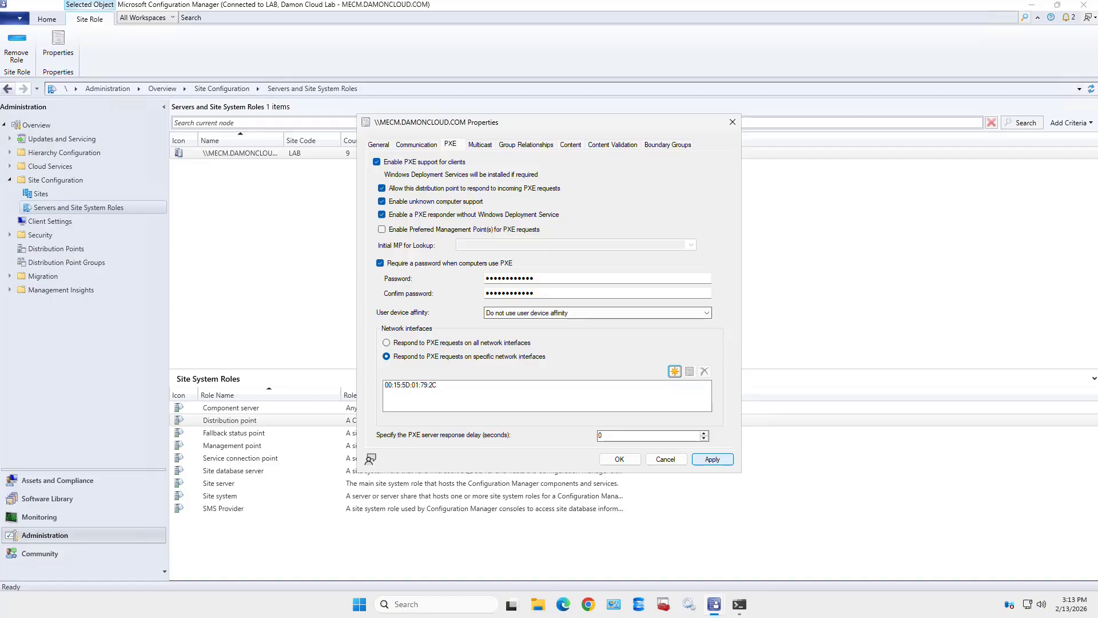
# - Apply the PXE settings limiting responses to interface 00:15:5D:01:79:2C
pyautogui.click(712, 458)
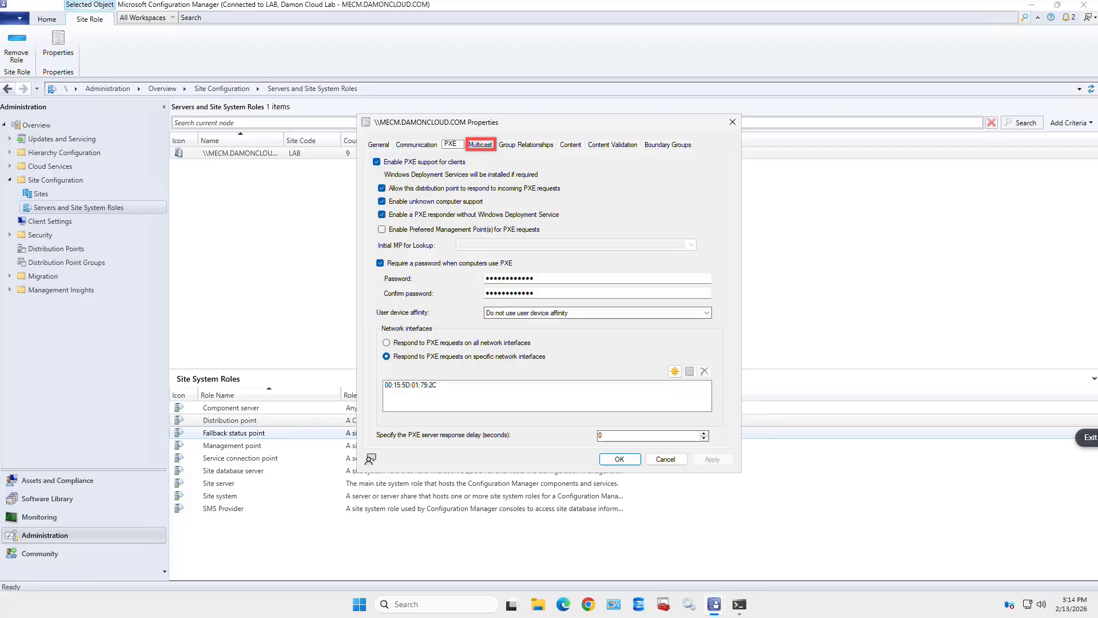
# - Review the Multicast settings, then view the empty Group Relationships list
pyautogui.click(480, 145)
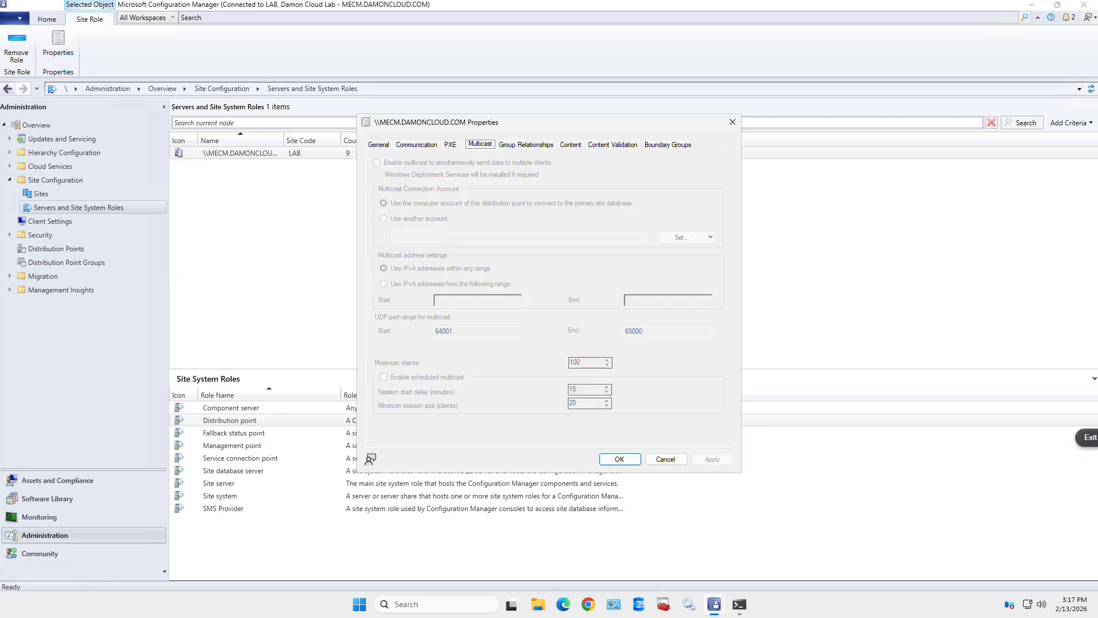
pyautogui.click(526, 145)
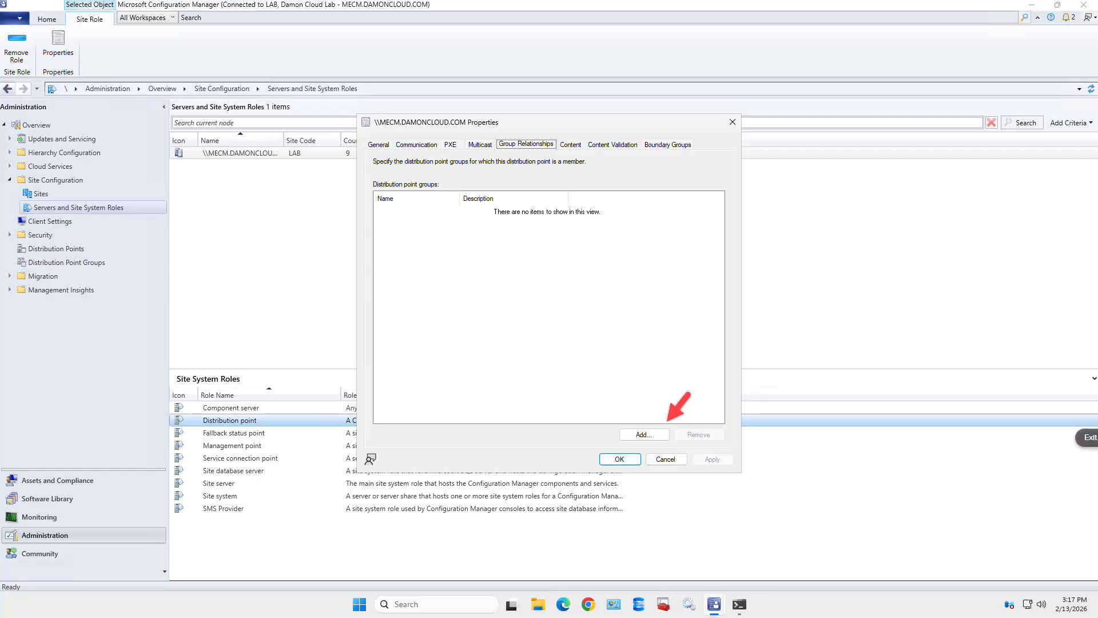
# - Add the distribution point to the All Distribution Points group
pyautogui.click(644, 434)
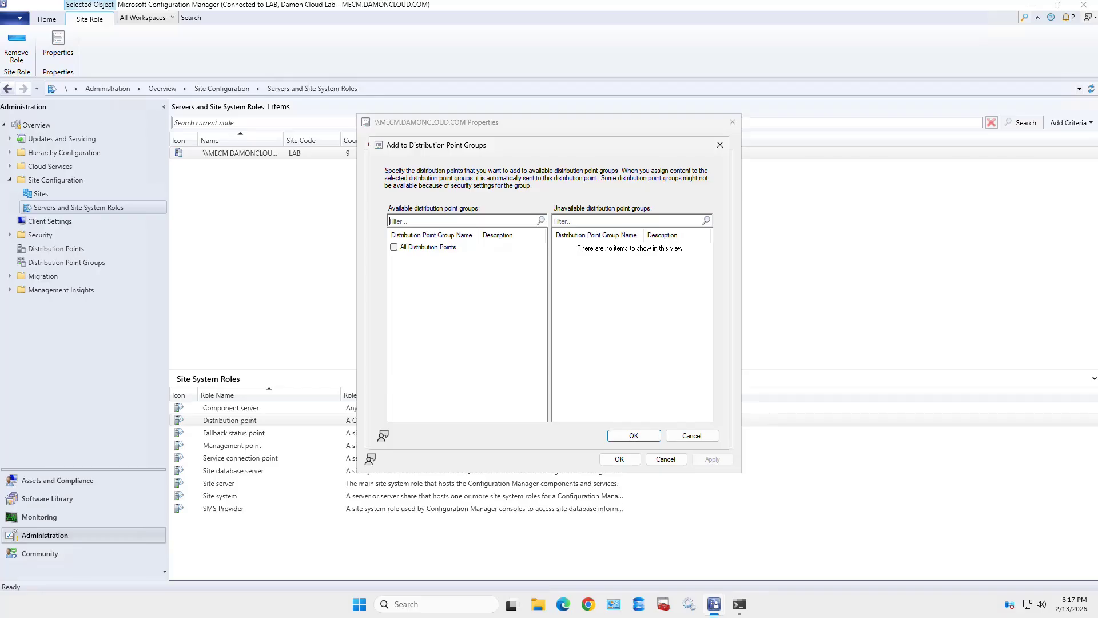
pyautogui.click(394, 248)
pyautogui.press('Return')
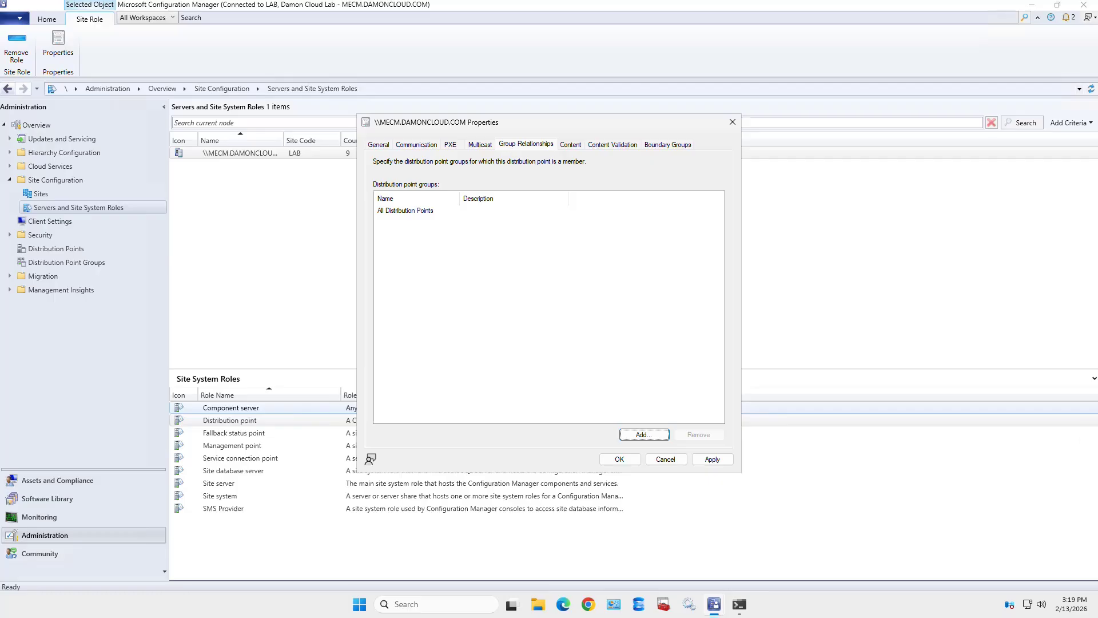
# - Apply the group membership and view the Content list showing the Client Package
pyautogui.click(712, 459)
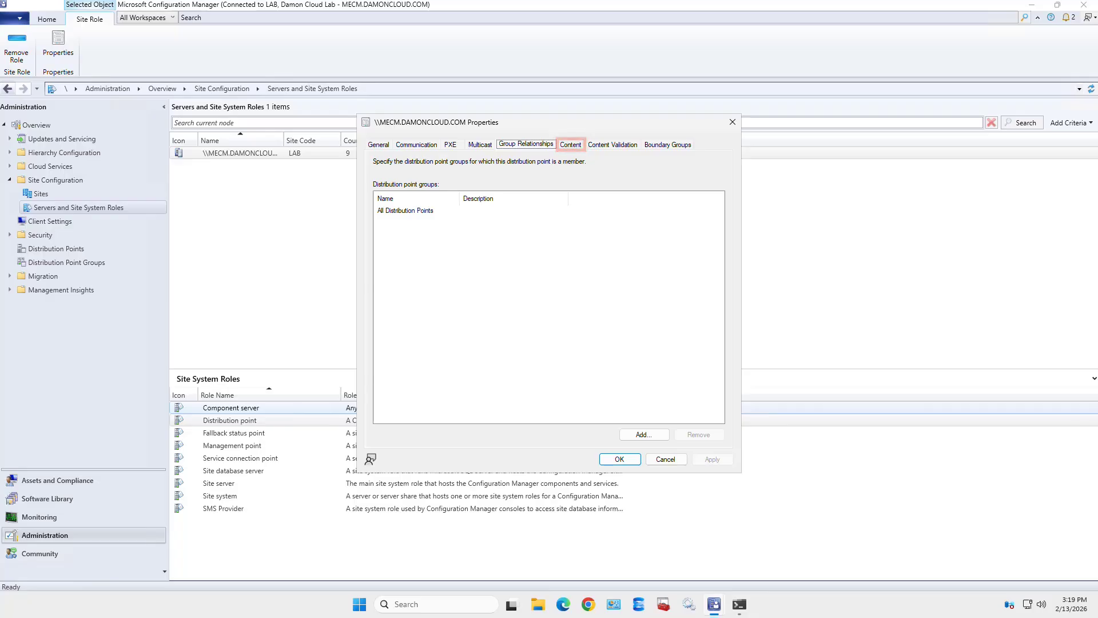
pyautogui.click(571, 145)
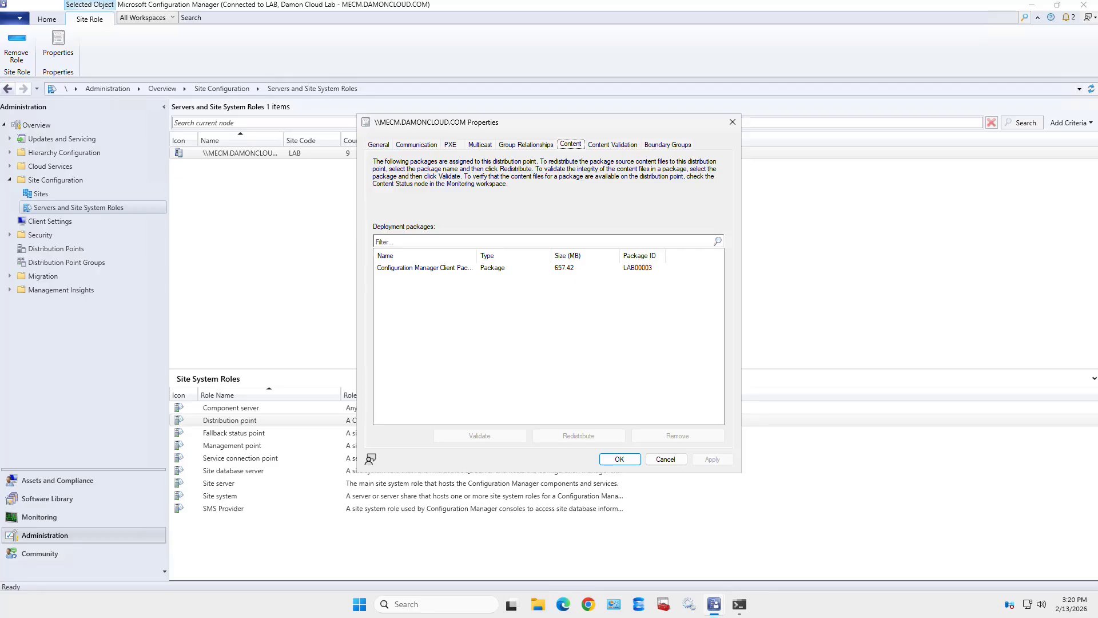
# - Select the Configuration Manager Client Package, then view the Content Validation settings
pyautogui.click(425, 267)
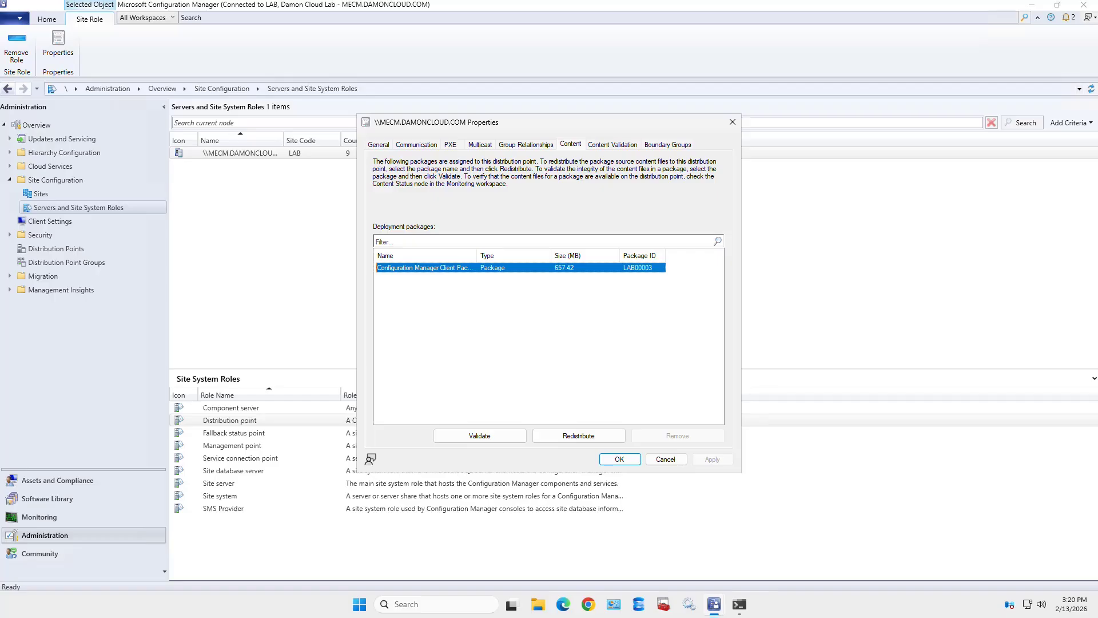
pyautogui.press('Escape')
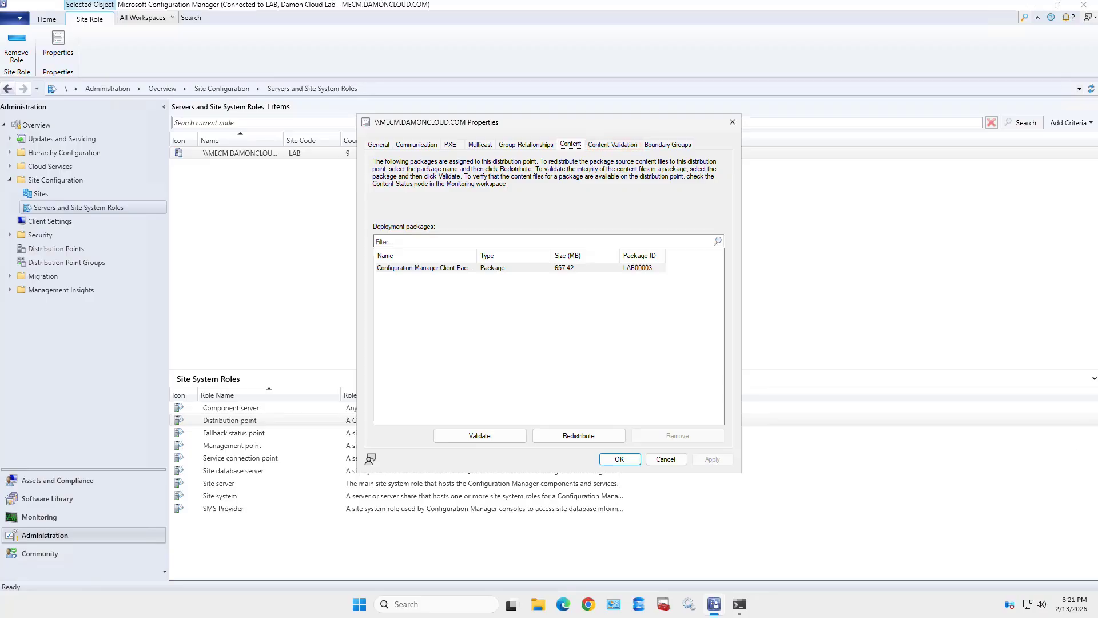
pyautogui.click(613, 144)
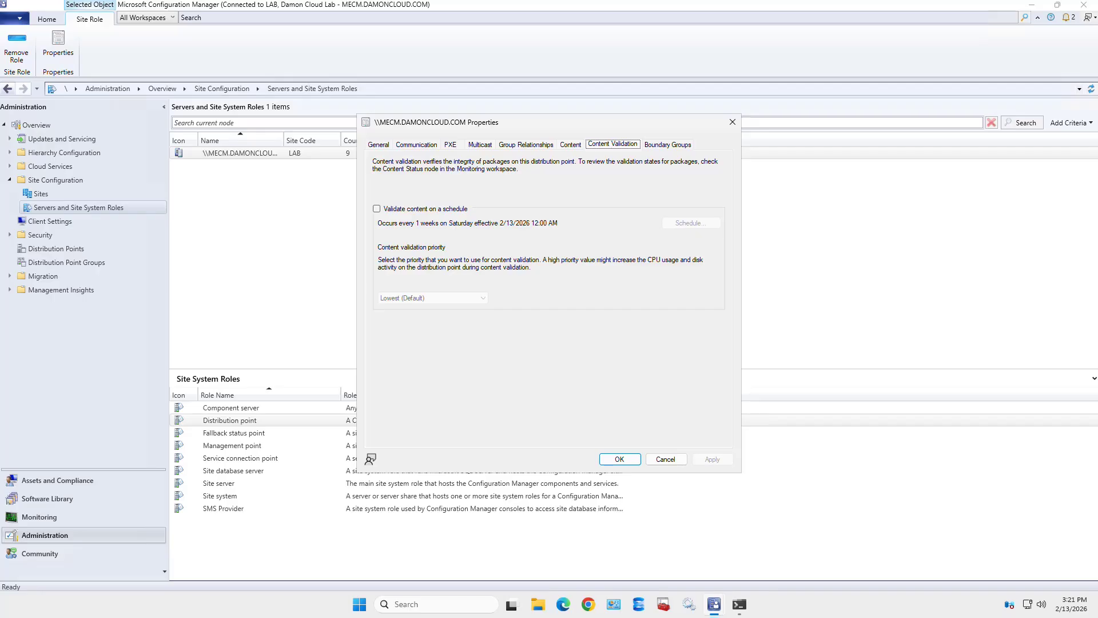
# - Leave 'Validate content on a schedule' cleared and highlight the PXE and Boundary Groups tabs
pyautogui.click(377, 209)
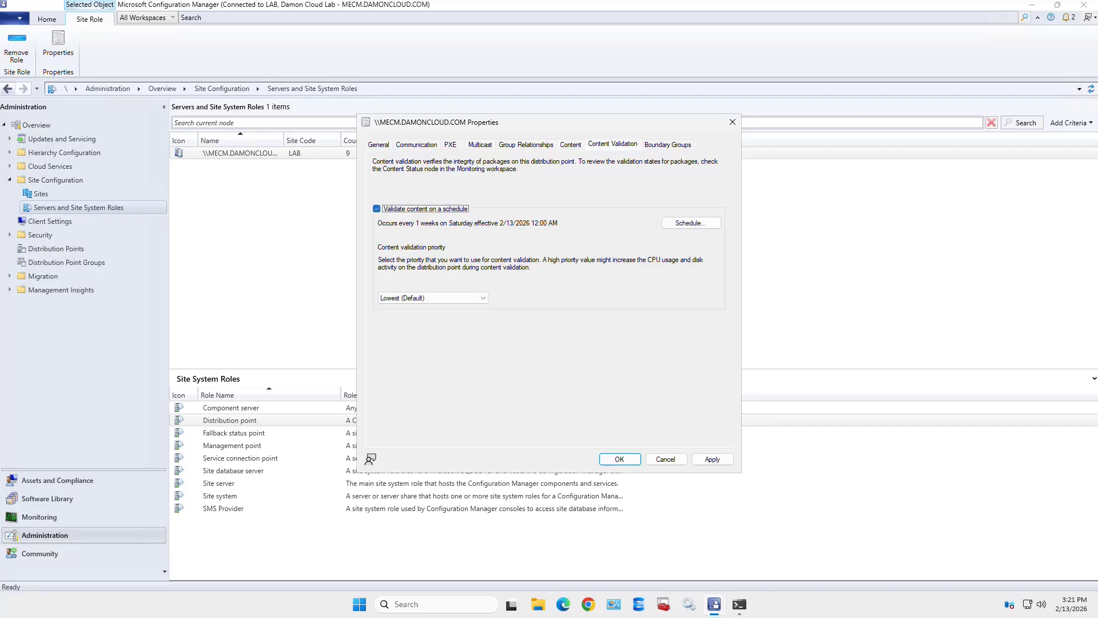
pyautogui.press('space')
pyautogui.moveTo(440, 135); pyautogui.dragTo(466, 151)
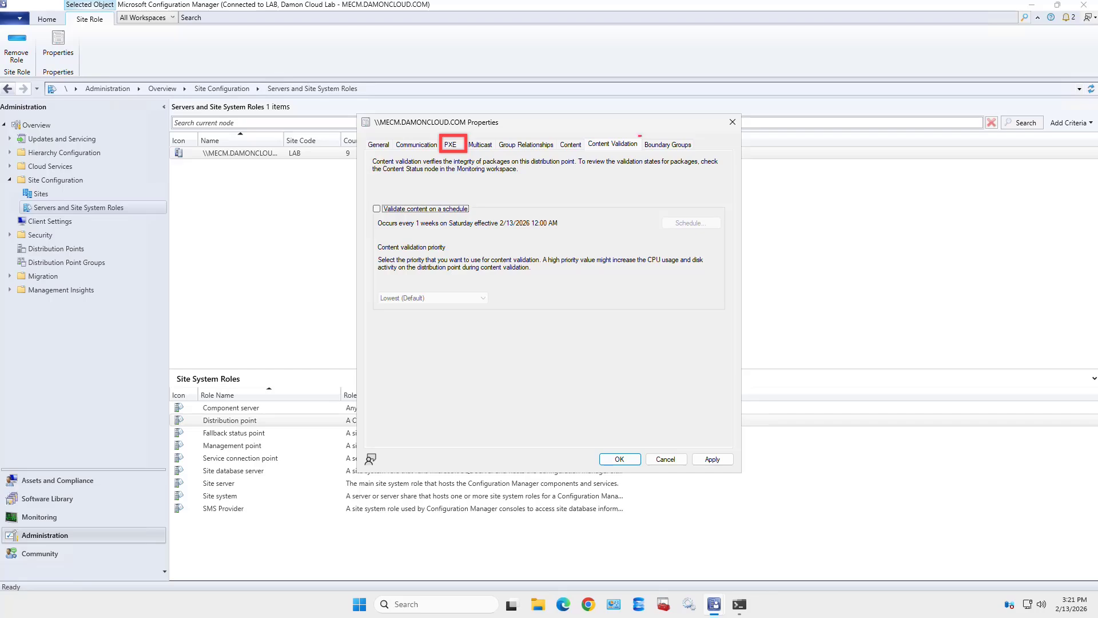
pyautogui.moveTo(640, 136); pyautogui.dragTo(696, 152)
# - From the Boundary Groups settings, open Add Boundary Groups offering All Sites Boundary Group
pyautogui.click(668, 145)
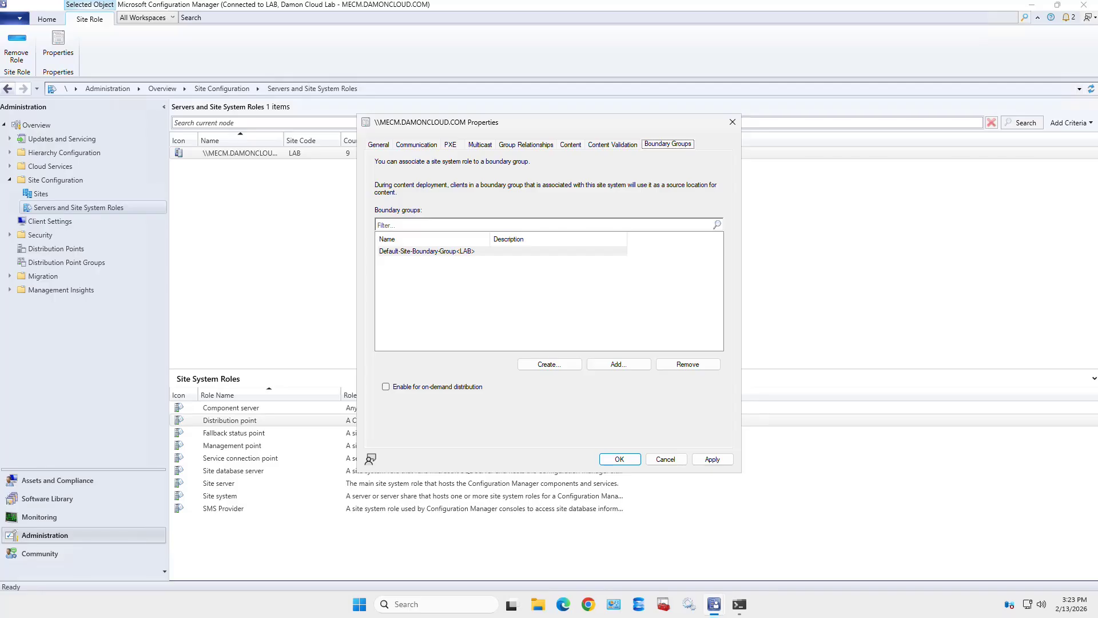
pyautogui.click(619, 363)
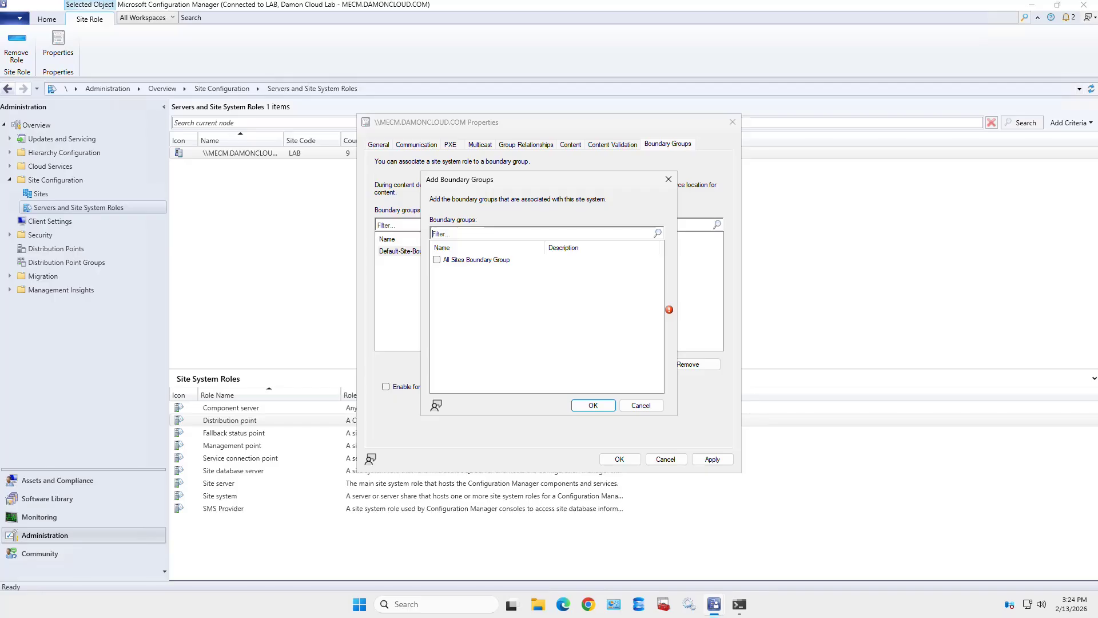
# - Add All Sites Boundary Group to the distribution point, then apply and close its properties
pyautogui.click(437, 260)
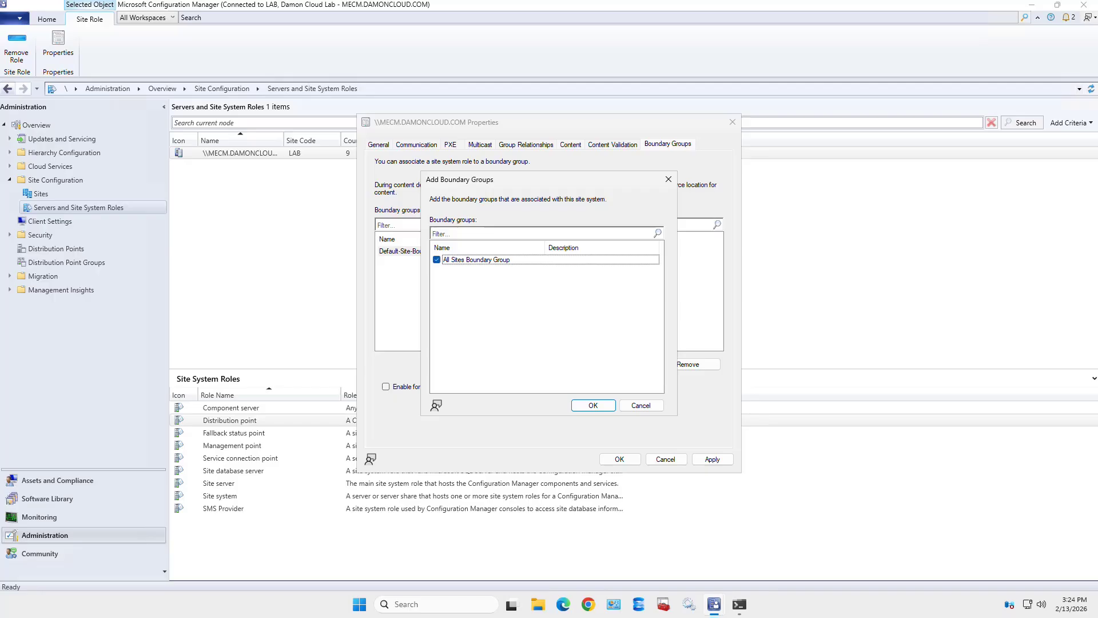
pyautogui.press('Return')
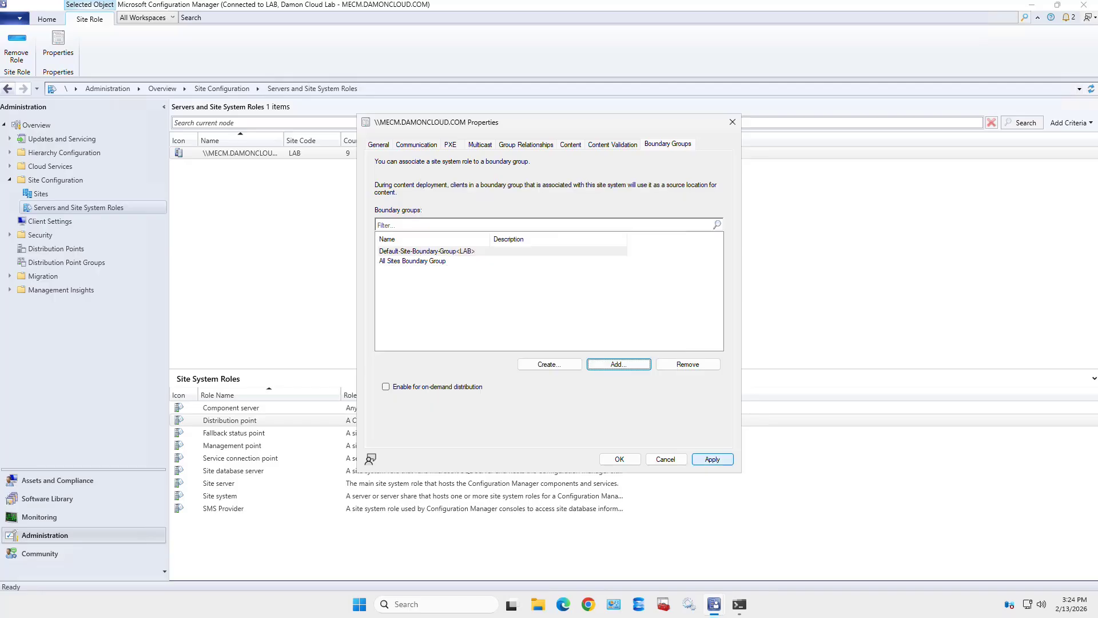
pyautogui.click(712, 459)
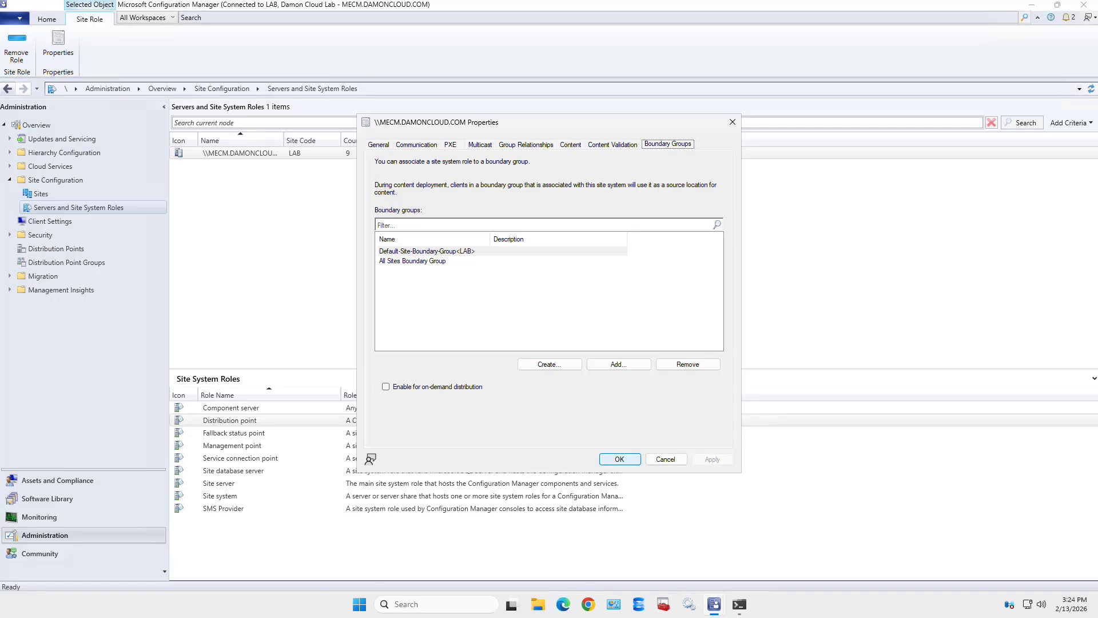
pyautogui.click(620, 459)
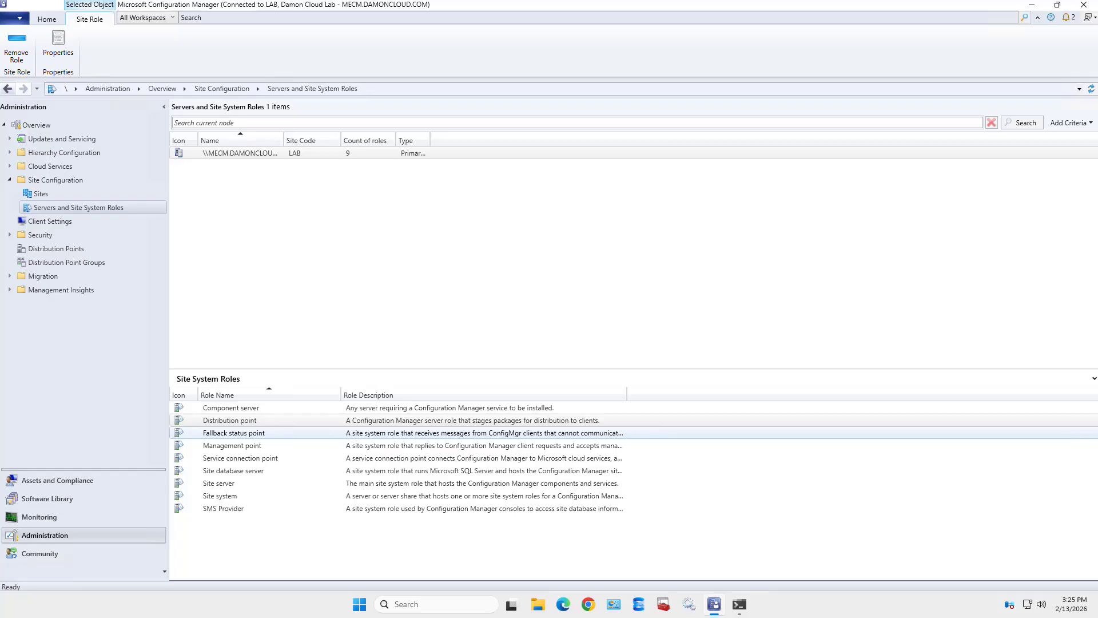
# - Review the Management point's Management Point Database settings and close its properties unchanged
pyautogui.click(232, 445)
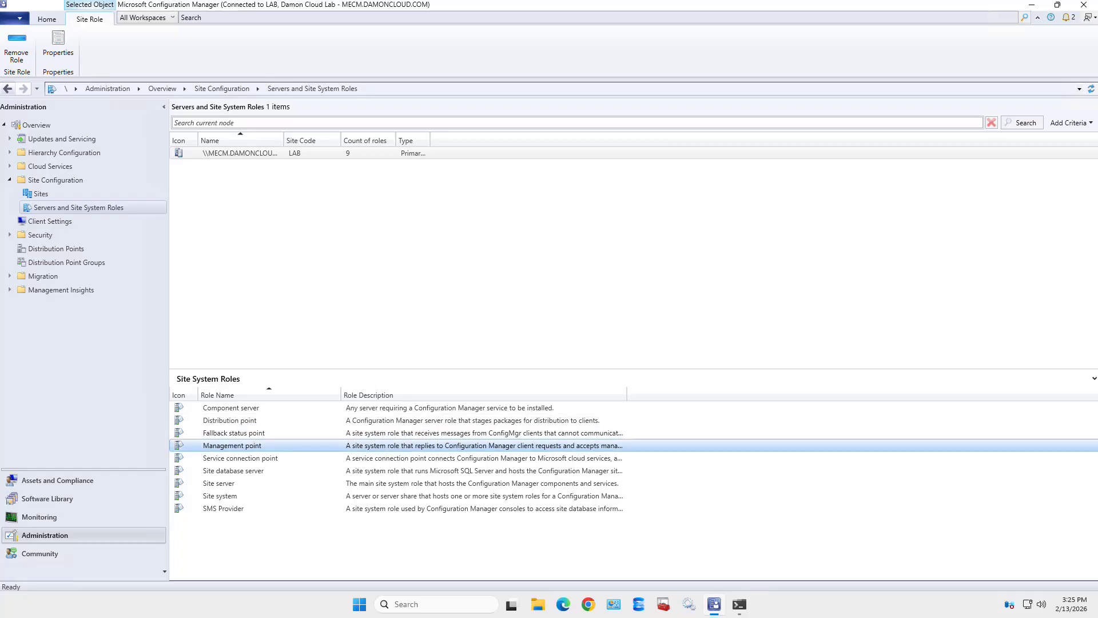
pyautogui.doubleClick(233, 446)
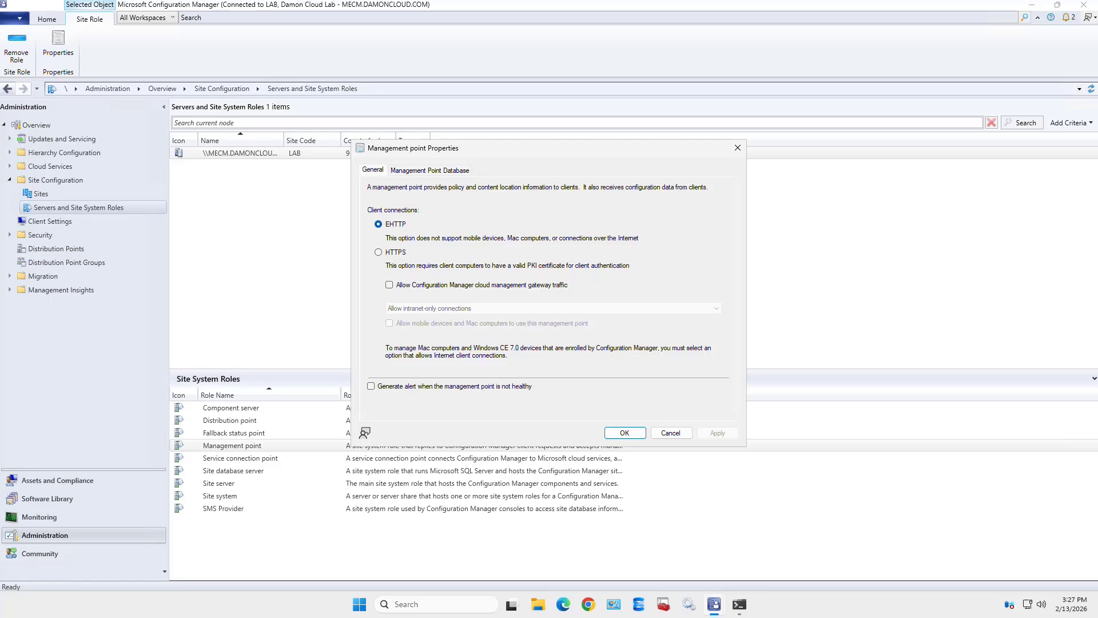
pyautogui.click(429, 170)
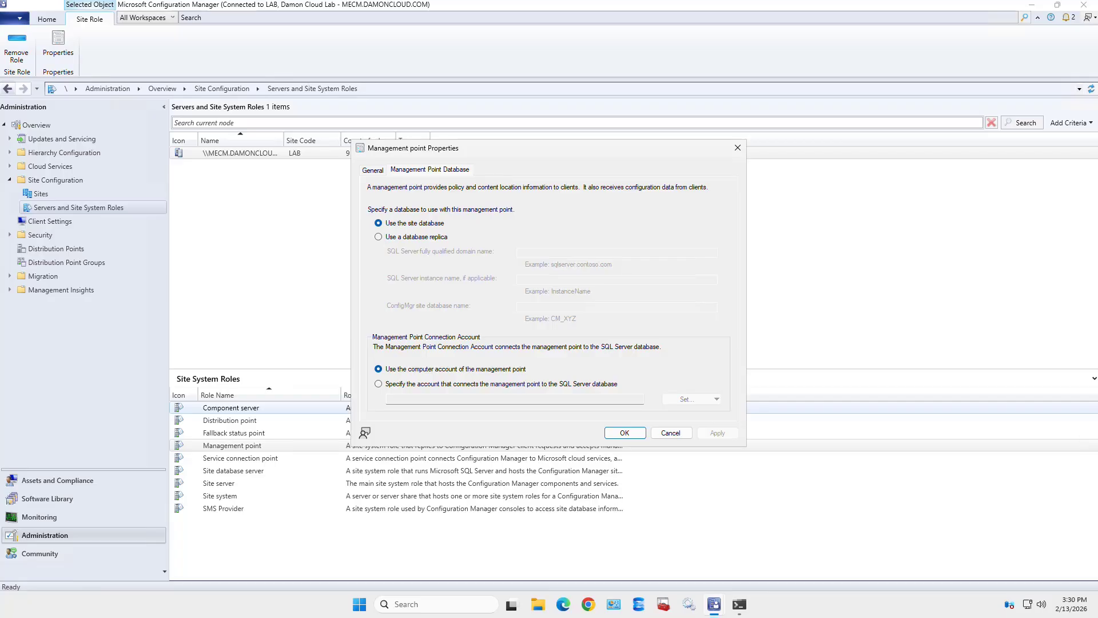
pyautogui.click(624, 432)
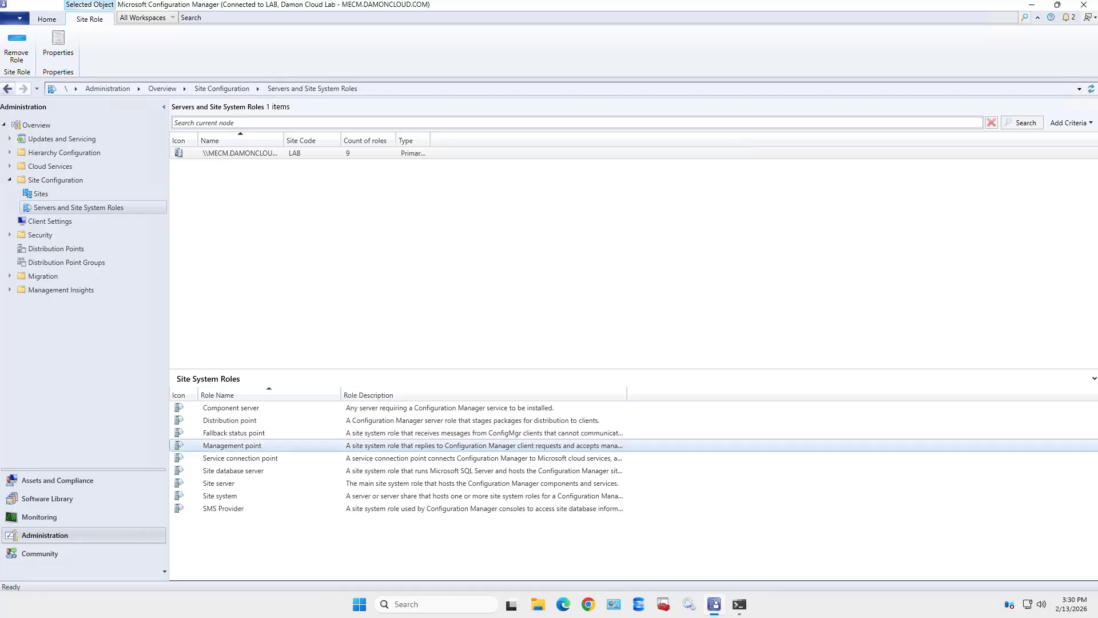
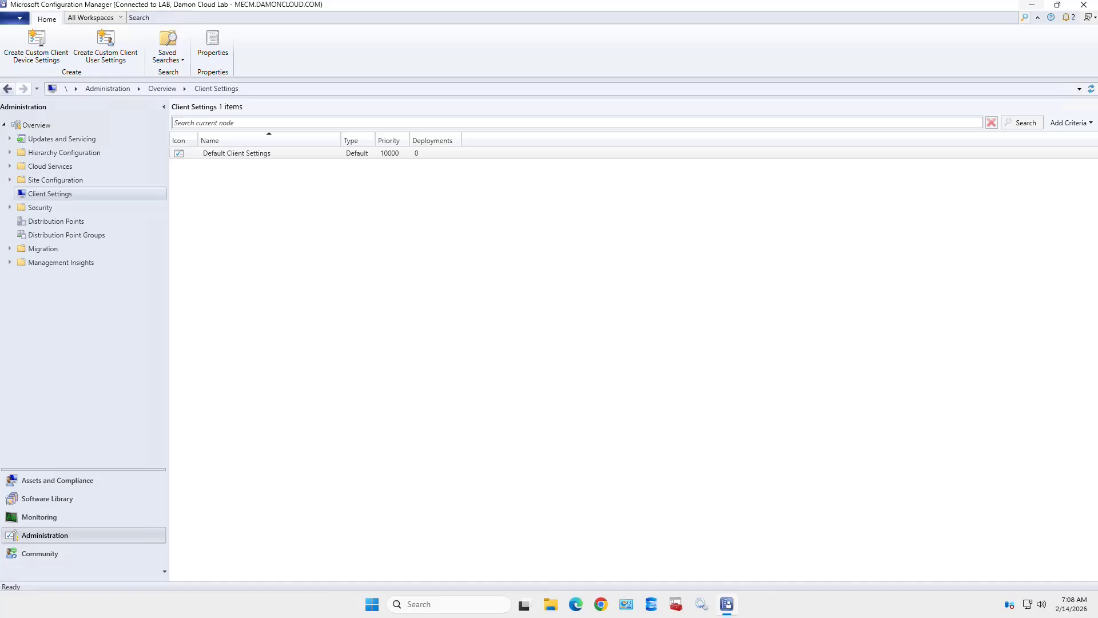
# - Select the Default Client Settings entry under Administration > Client Settings
pyautogui.click(236, 153)
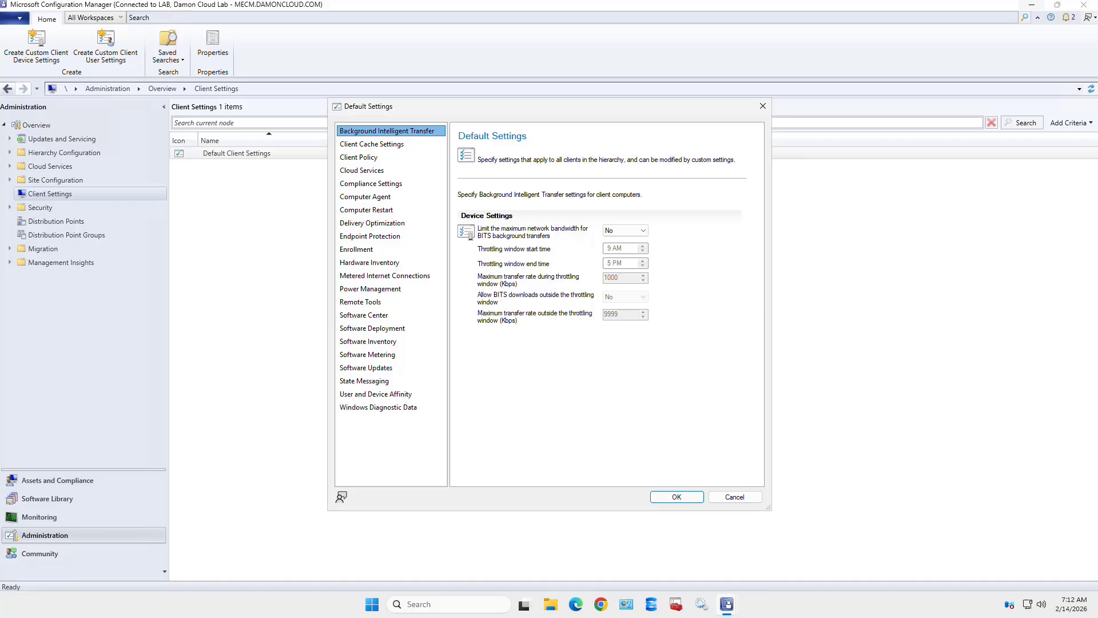
# - Review the Client Cache Settings, then show the Client Policy page with 60-minute polling
pyautogui.click(371, 144)
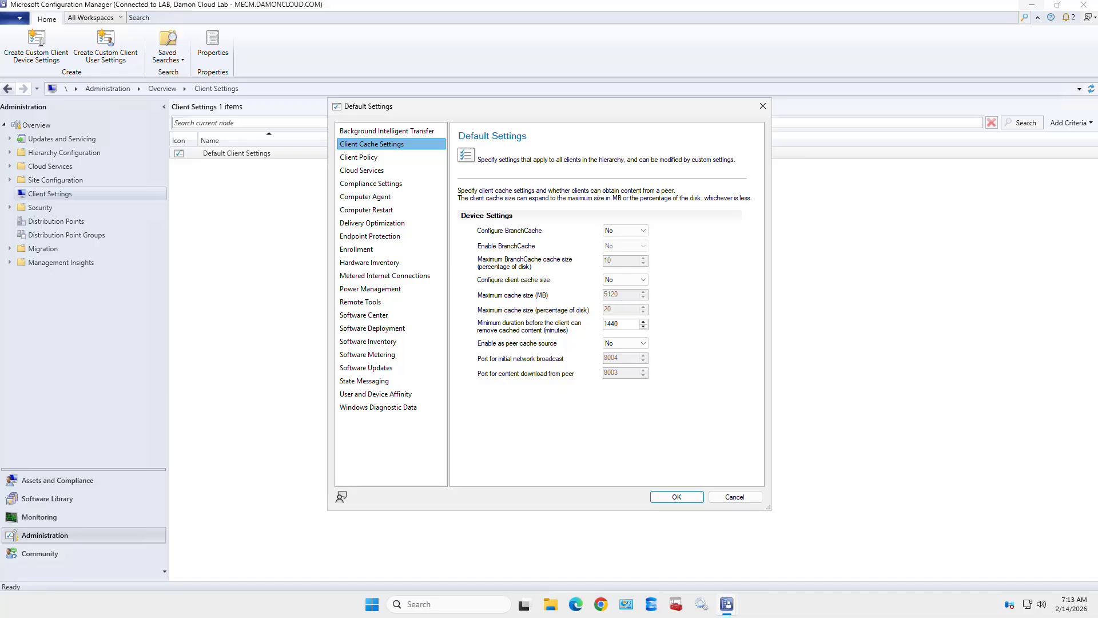
pyautogui.press('Down')
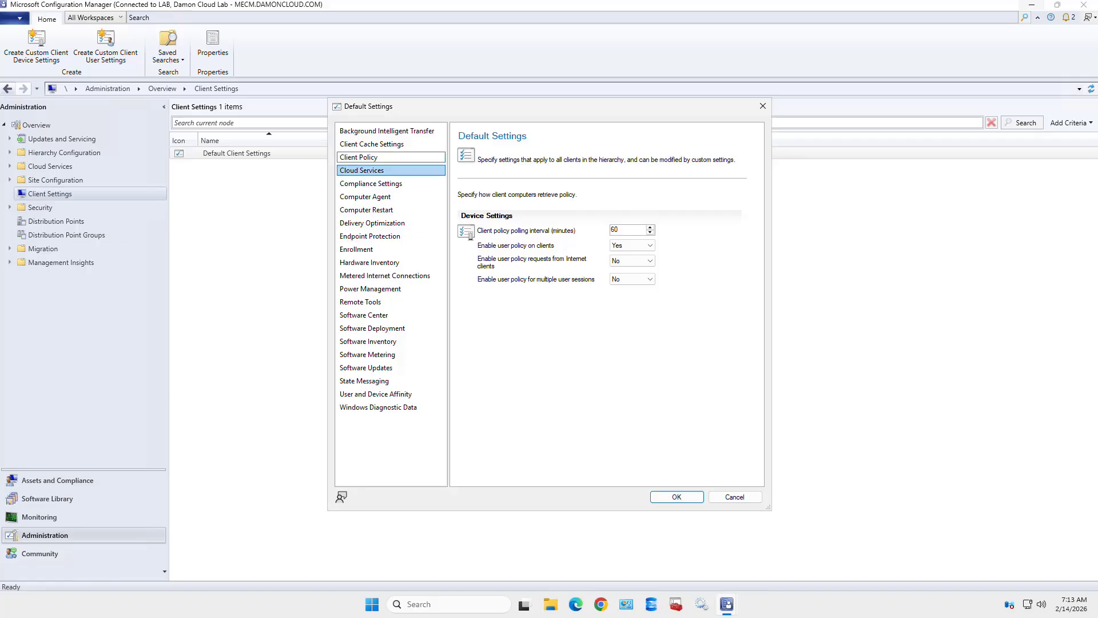
# - Move from Cloud Services to the Computer Agent page with 48-hour, 4-hour and 15-minute reminders
pyautogui.click(362, 169)
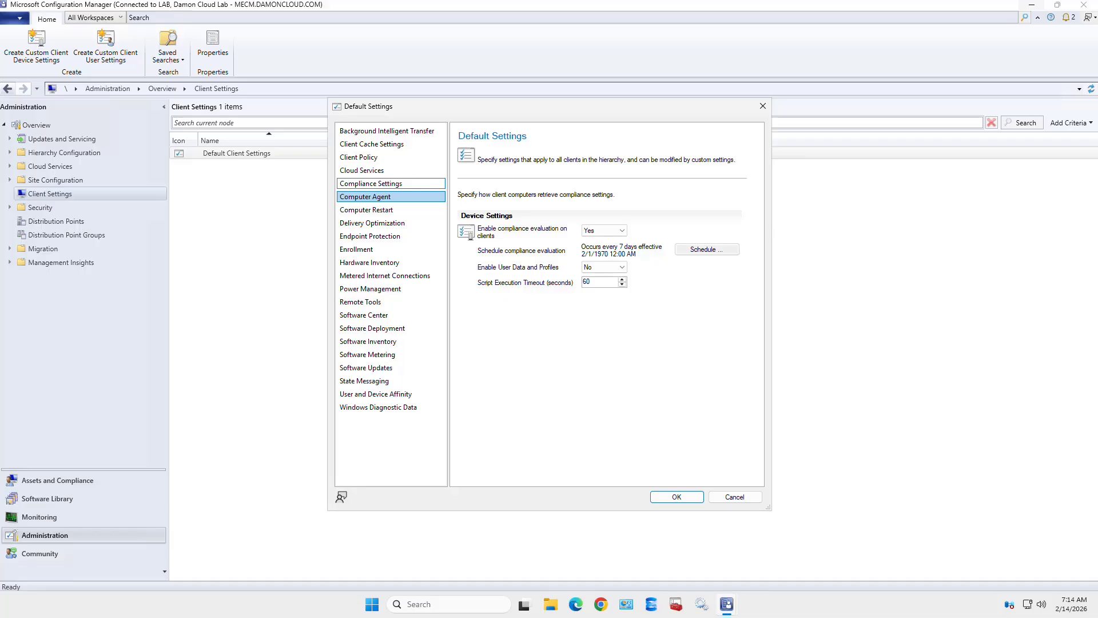
pyautogui.click(377, 197)
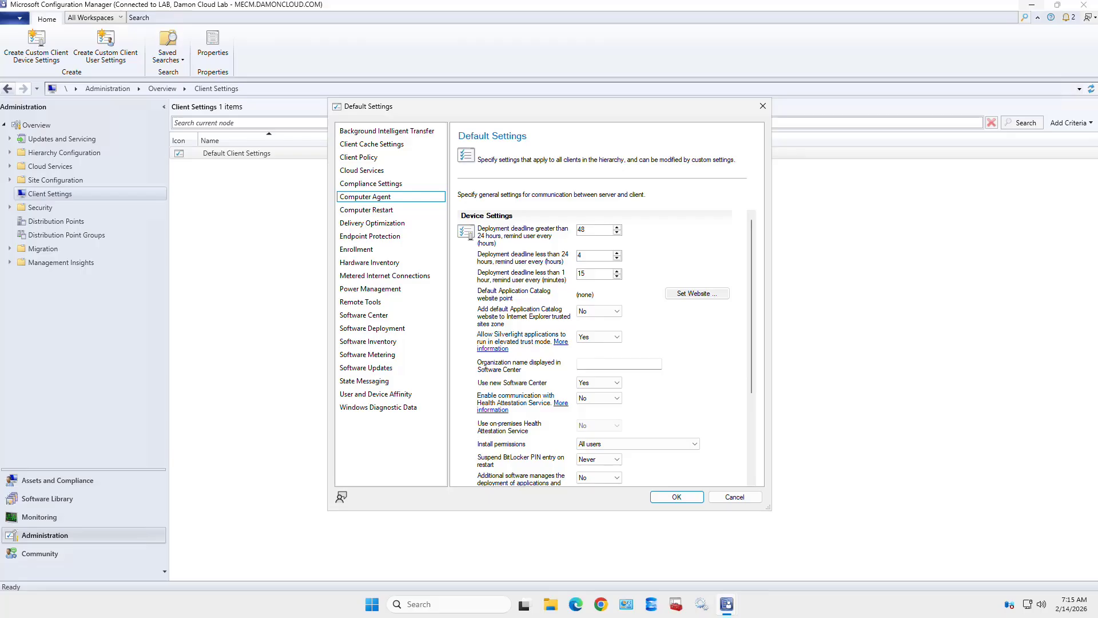
# - Enter 'Damon Cloud' as the Software Center organization name and keep the new Software Center at Yes
pyautogui.click(619, 365)
pyautogui.write('Damon Cloud Lab')
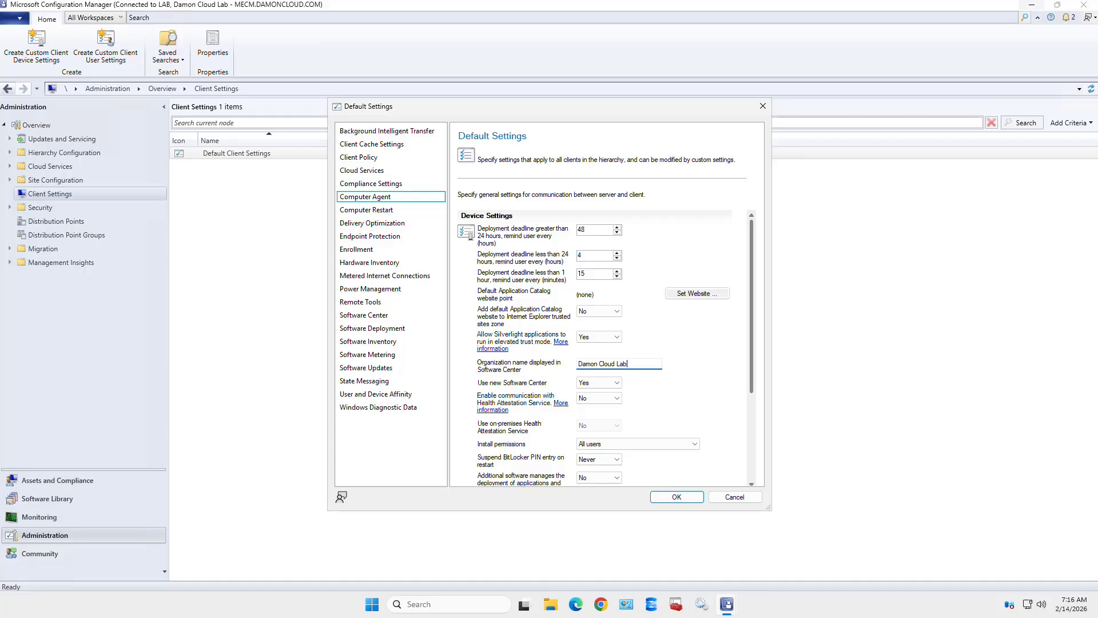
pyautogui.scroll(-2, 604, 347)
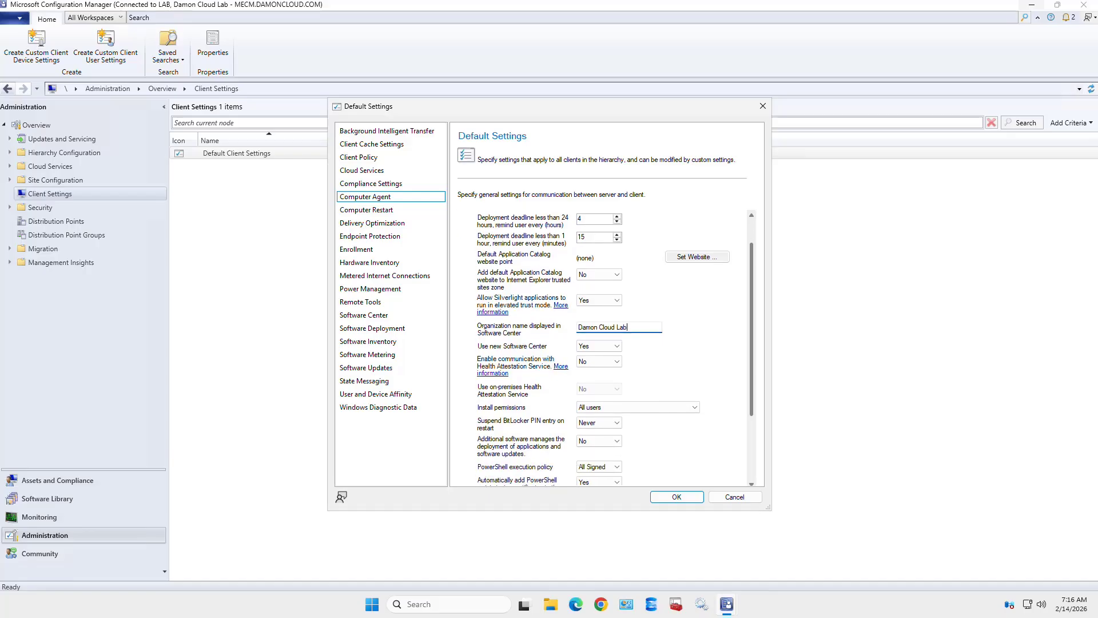
pyautogui.scroll(-3, 604, 347)
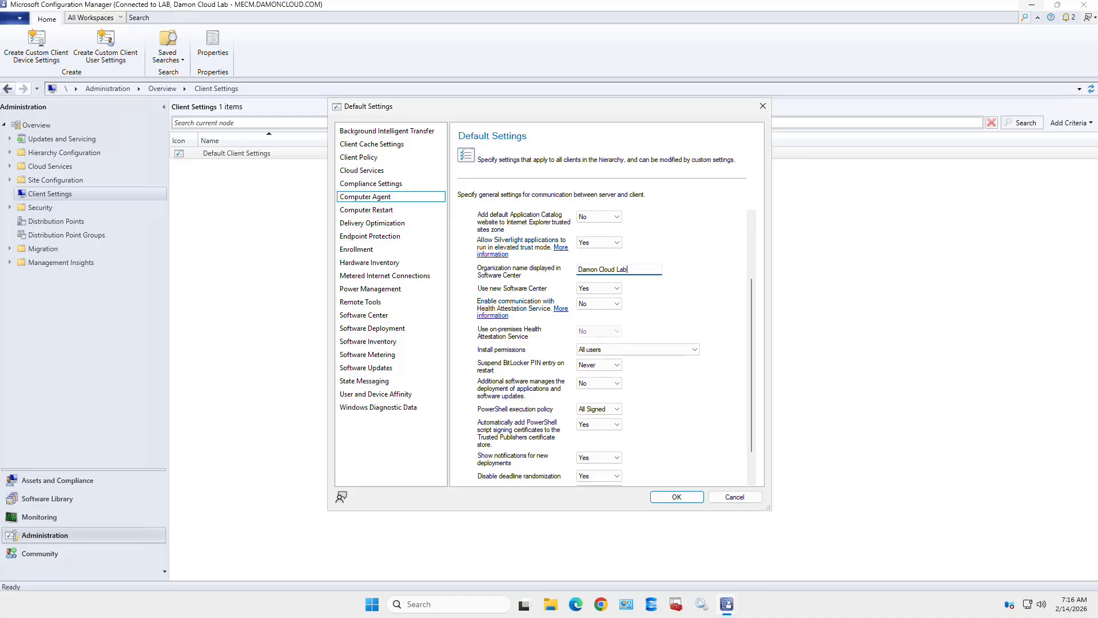
pyautogui.click(599, 290)
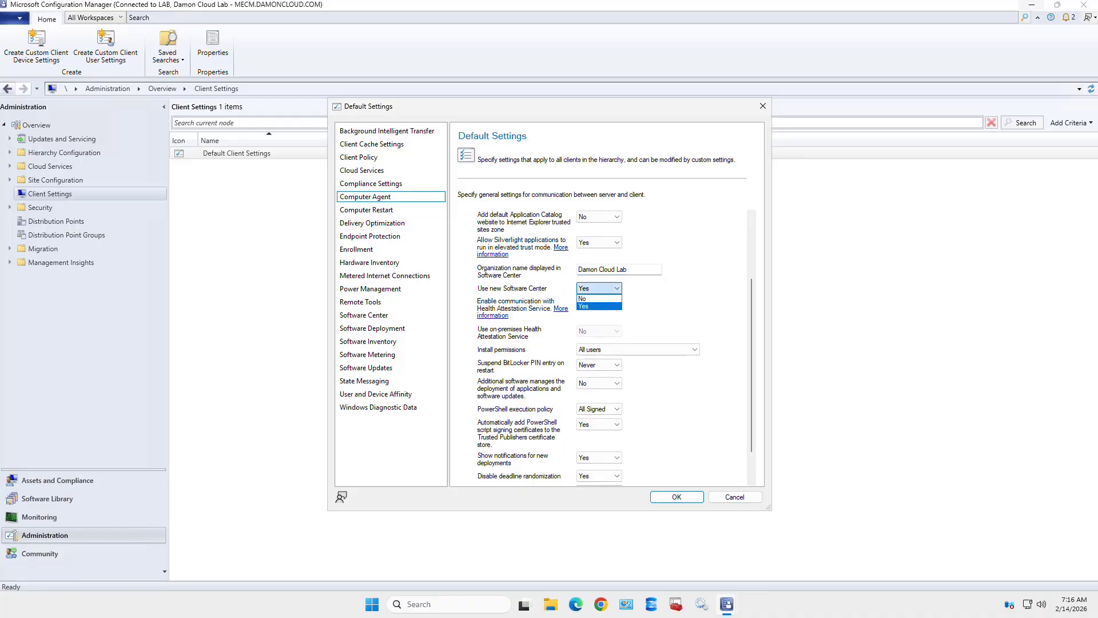
pyautogui.click(598, 306)
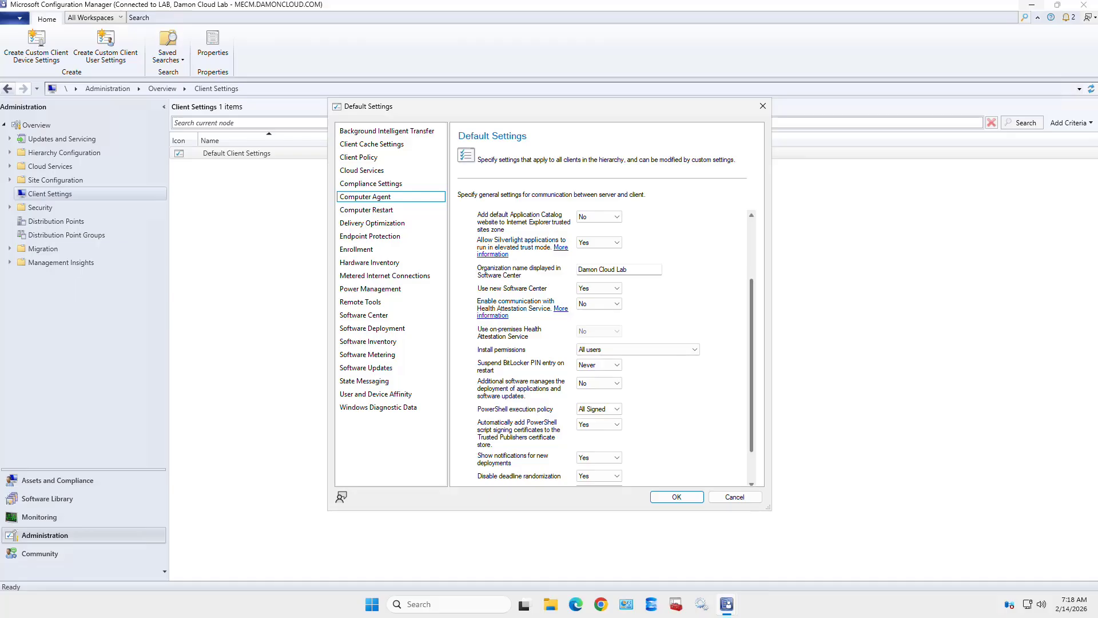
# - Show the Computer Restart settings with a 90-minute deadline and 15-minute countdown
pyautogui.scroll(-3, 589, 347)
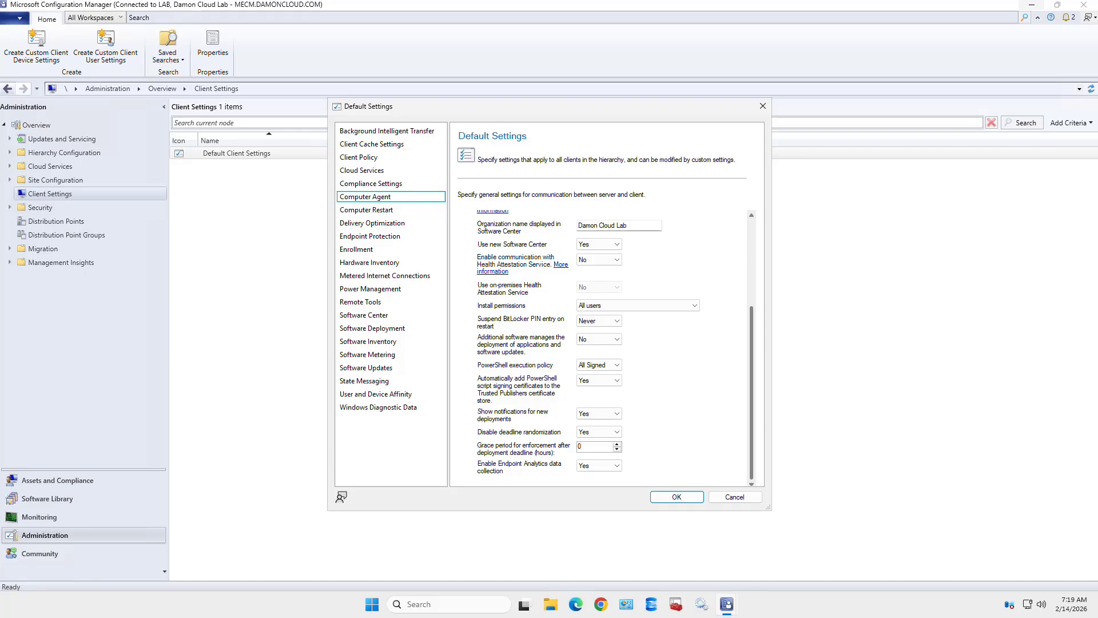
pyautogui.moveTo(752, 392); pyautogui.dragTo(751, 305)
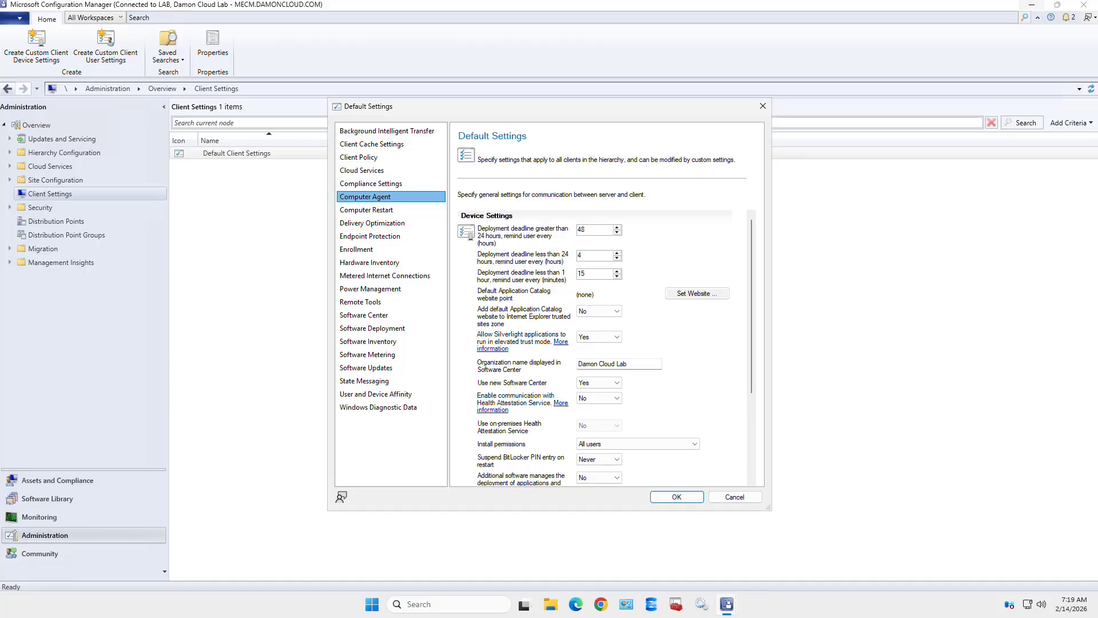
pyautogui.click(366, 210)
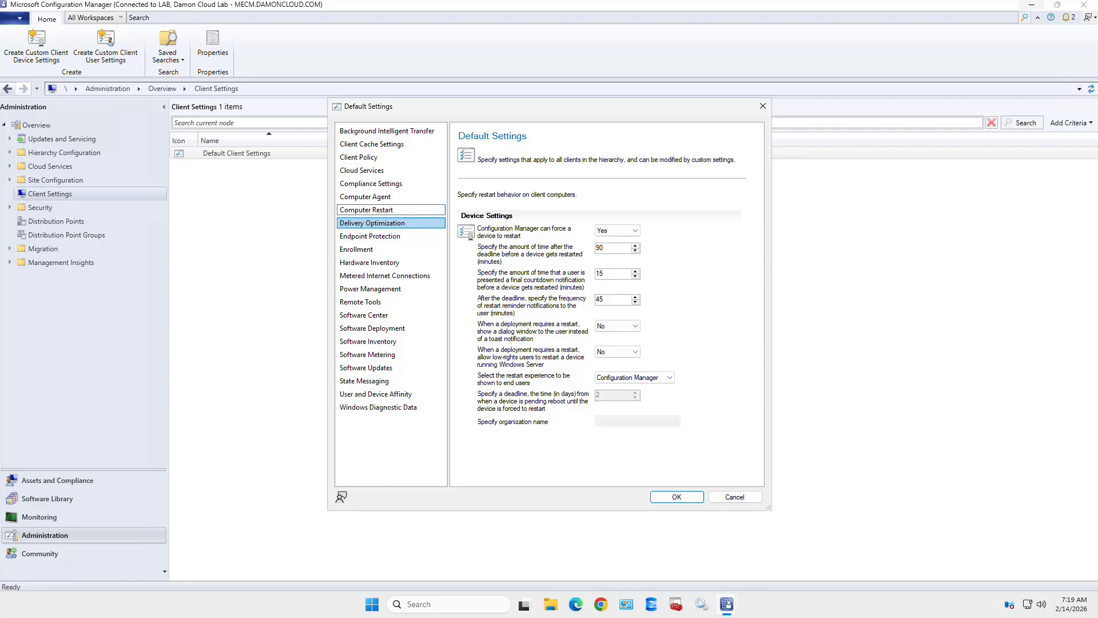
# - Pass through Endpoint Protection and Hardware Inventory to the Enrollment page with 8-hour legacy polling
pyautogui.press('Down')
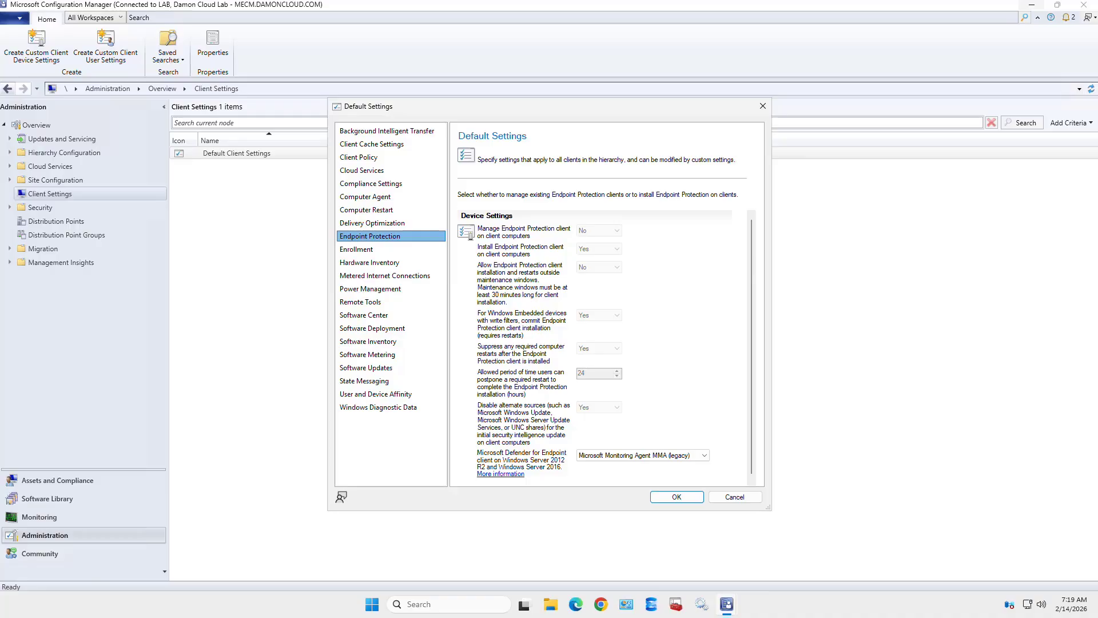
pyautogui.click(370, 262)
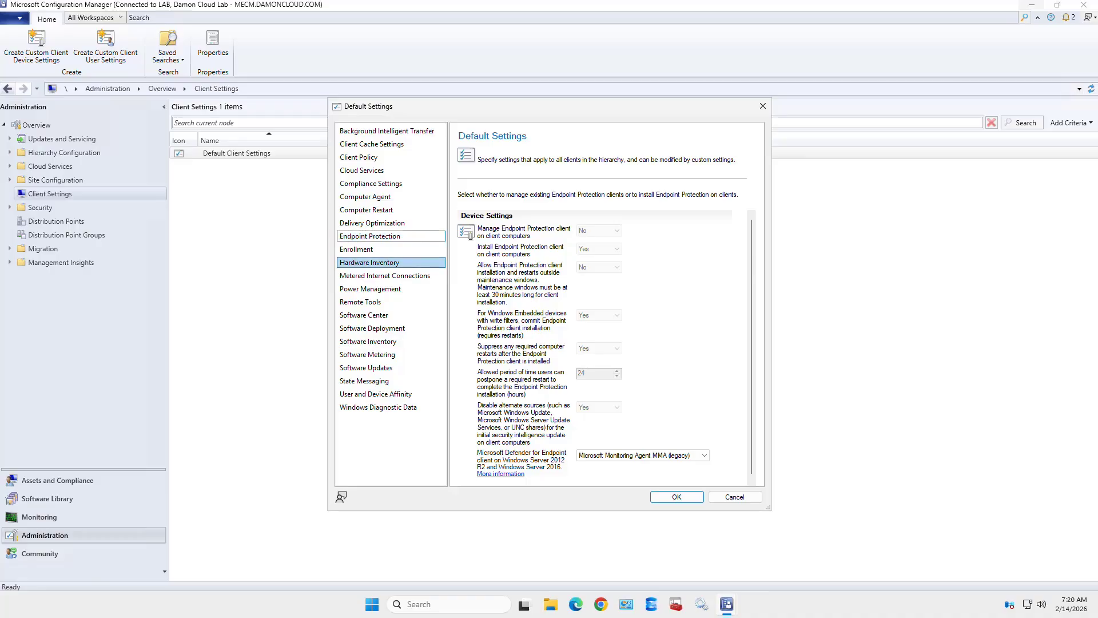
pyautogui.scroll(-1, 595, 343)
pyautogui.scroll(1, 595, 343)
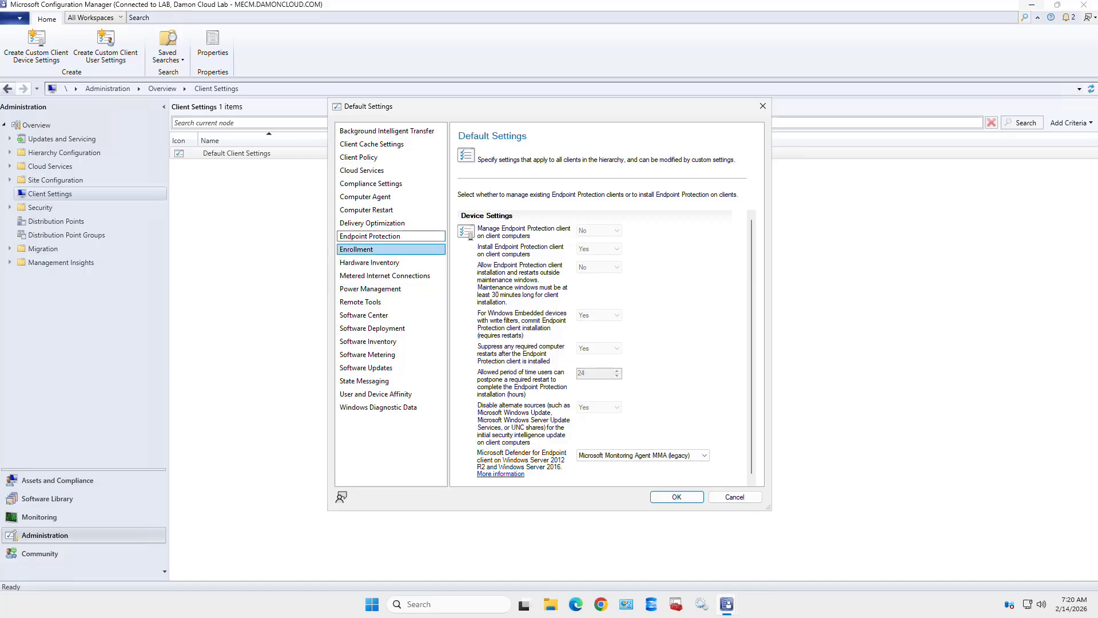
pyautogui.click(391, 249)
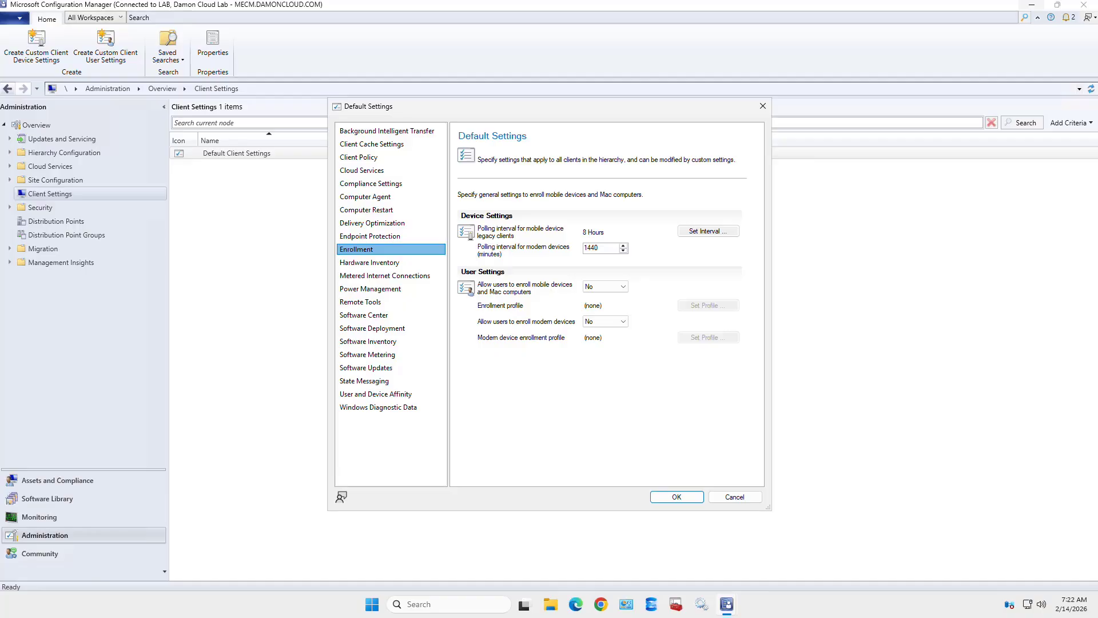
# - Show the Hardware Inventory settings and open the Hardware Inventory Classes list
pyautogui.click(391, 263)
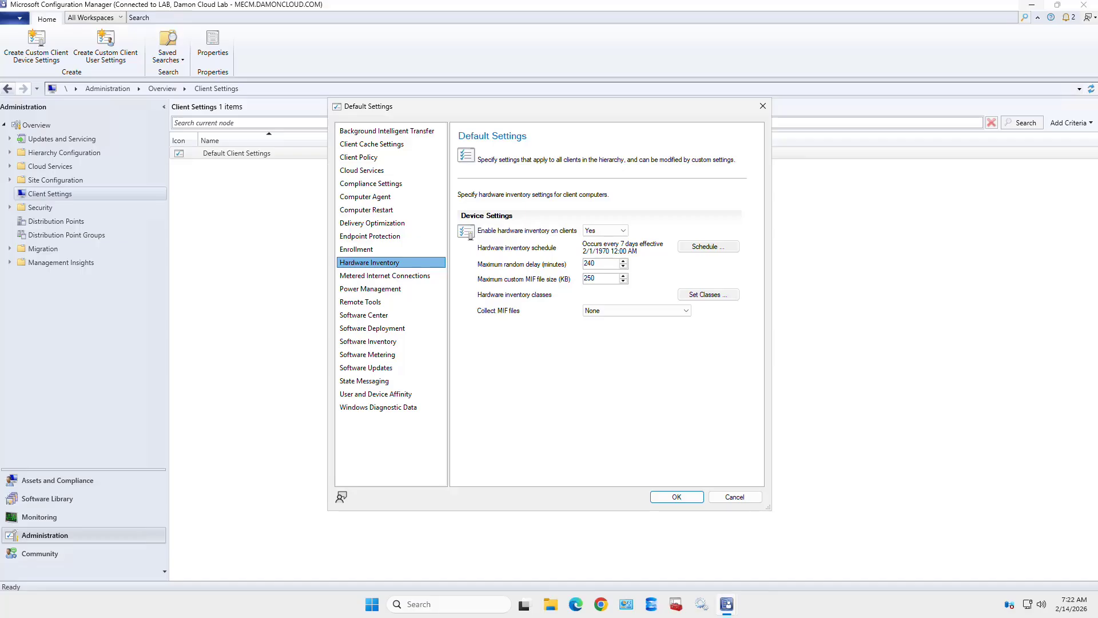
pyautogui.click(708, 294)
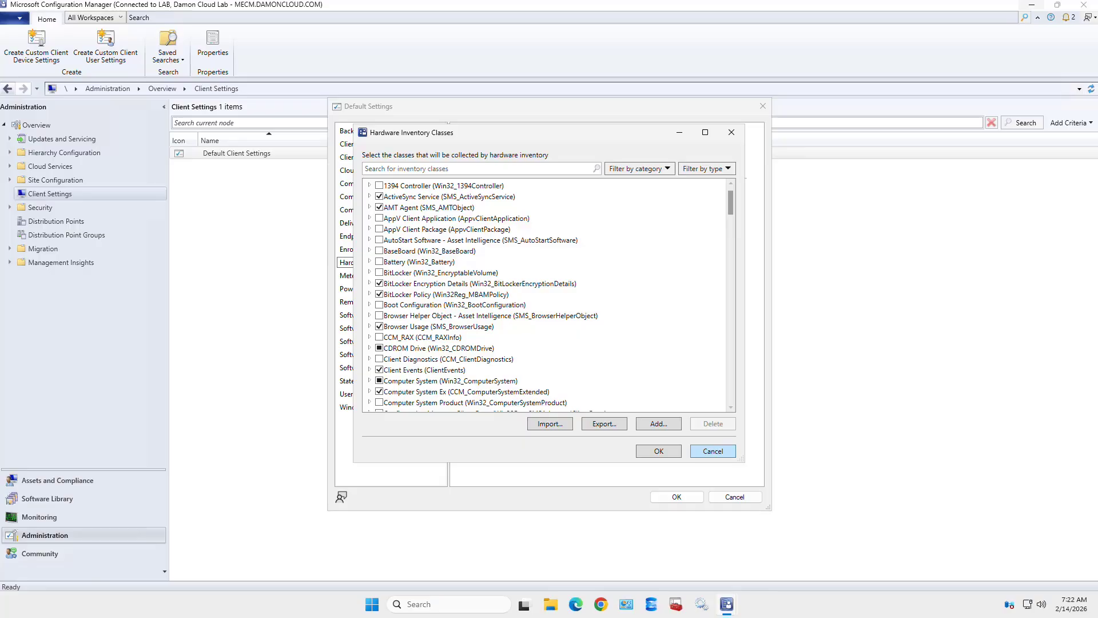
# - Cancel the Hardware Inventory Classes list, returning to the 7-day, 240-minute Hardware Inventory page
pyautogui.click(713, 451)
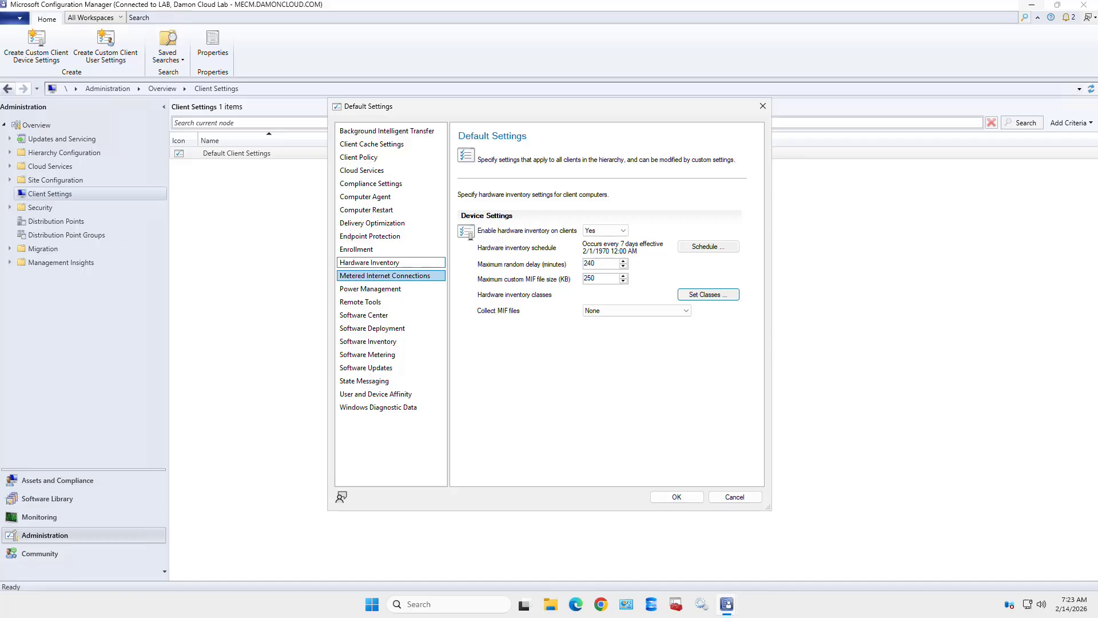
# - Set Allow network wake-up to Enable under Power Management, then show the Remote Tools settings
pyautogui.click(392, 275)
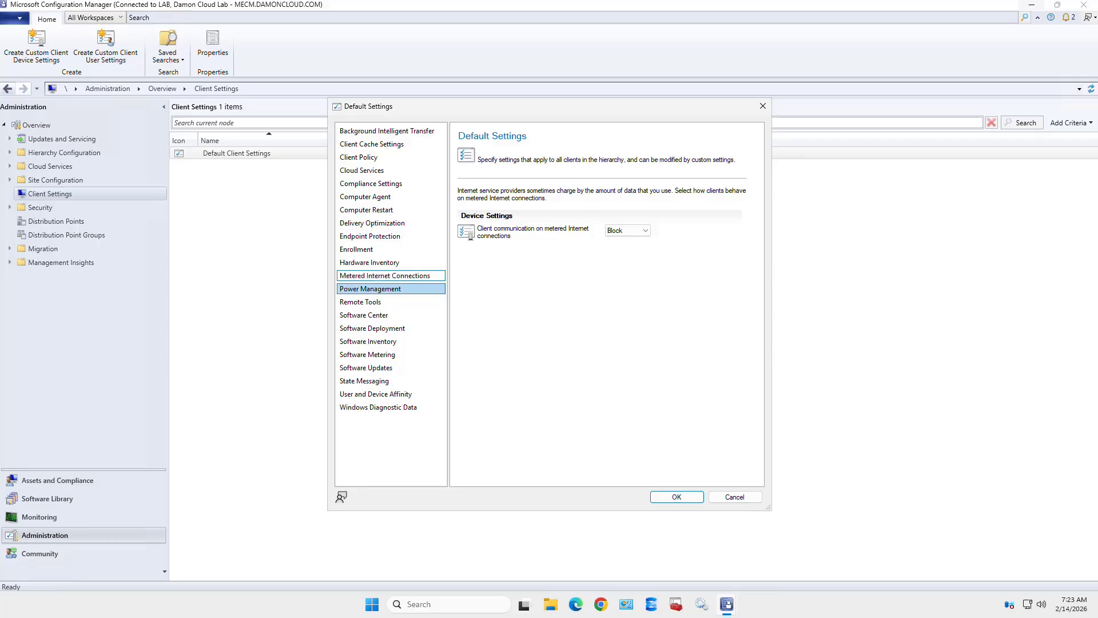
pyautogui.click(391, 289)
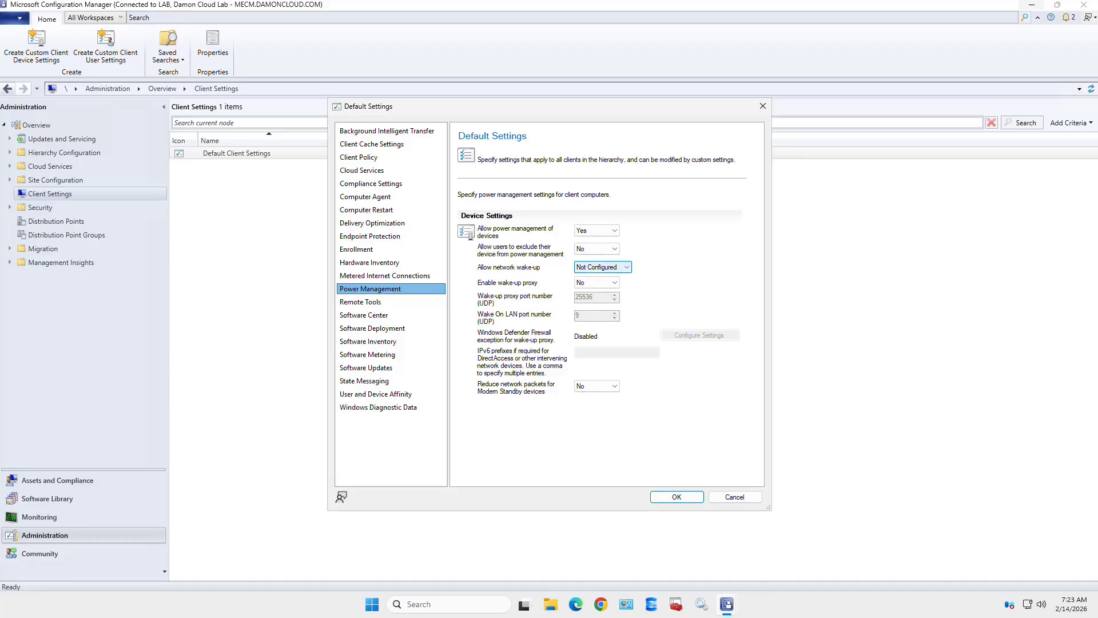
pyautogui.click(601, 268)
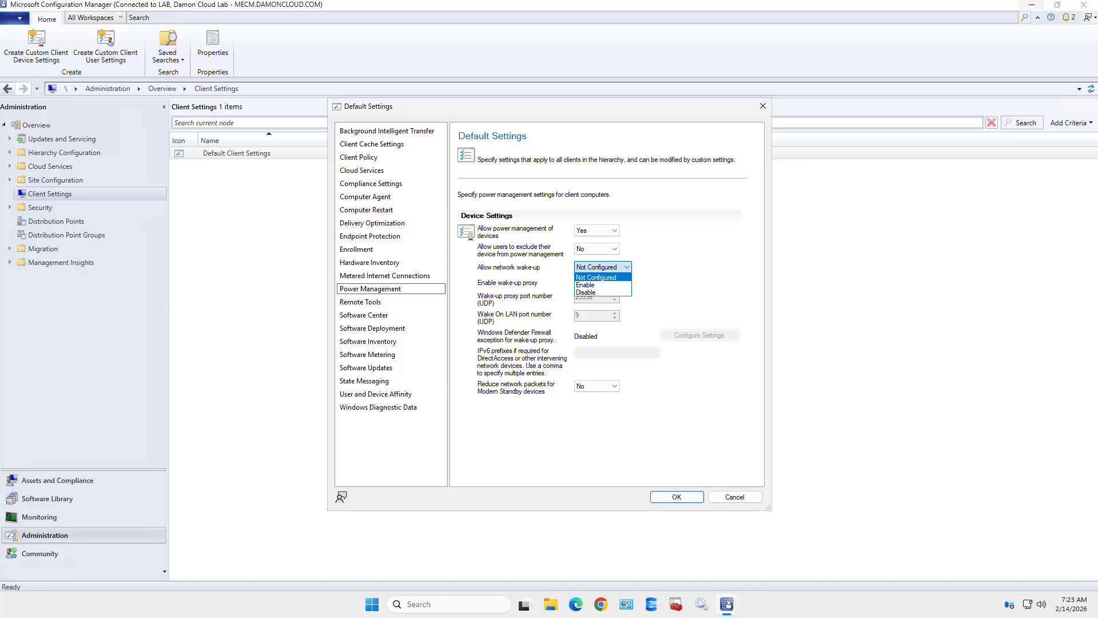
pyautogui.click(595, 284)
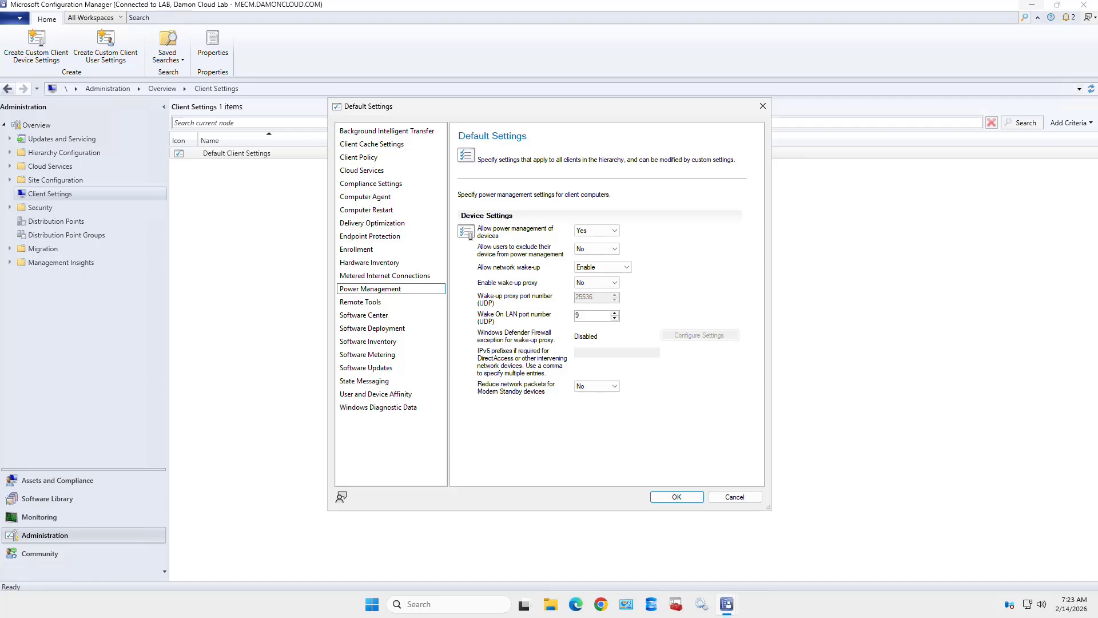
pyautogui.click(366, 301)
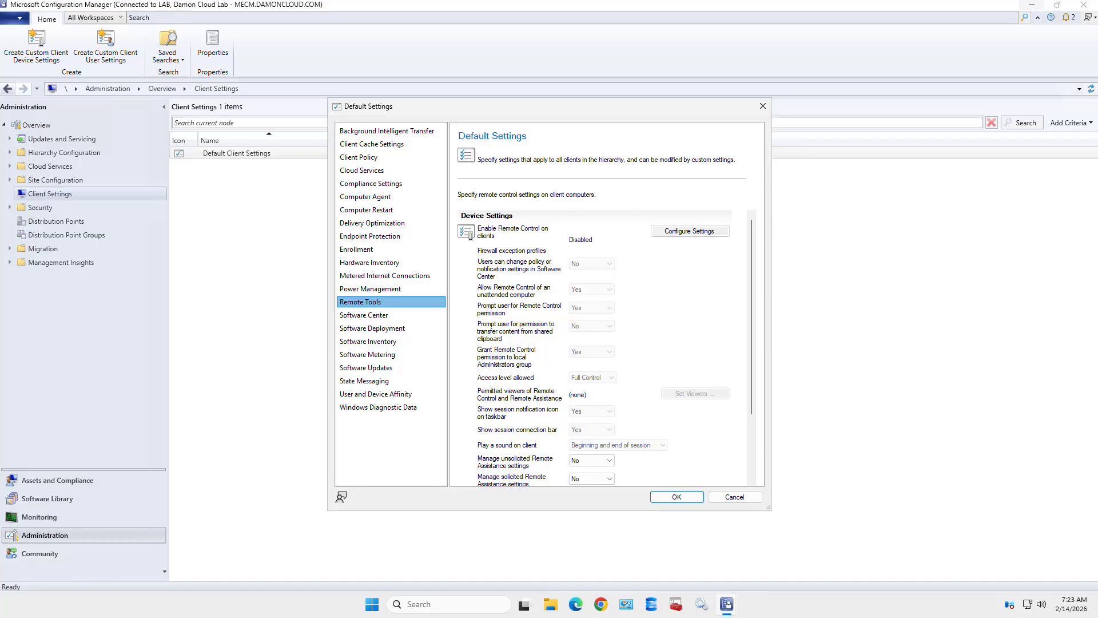
# - Enable Remote Control on client computers with a Domain-profile firewall exception
pyautogui.click(690, 231)
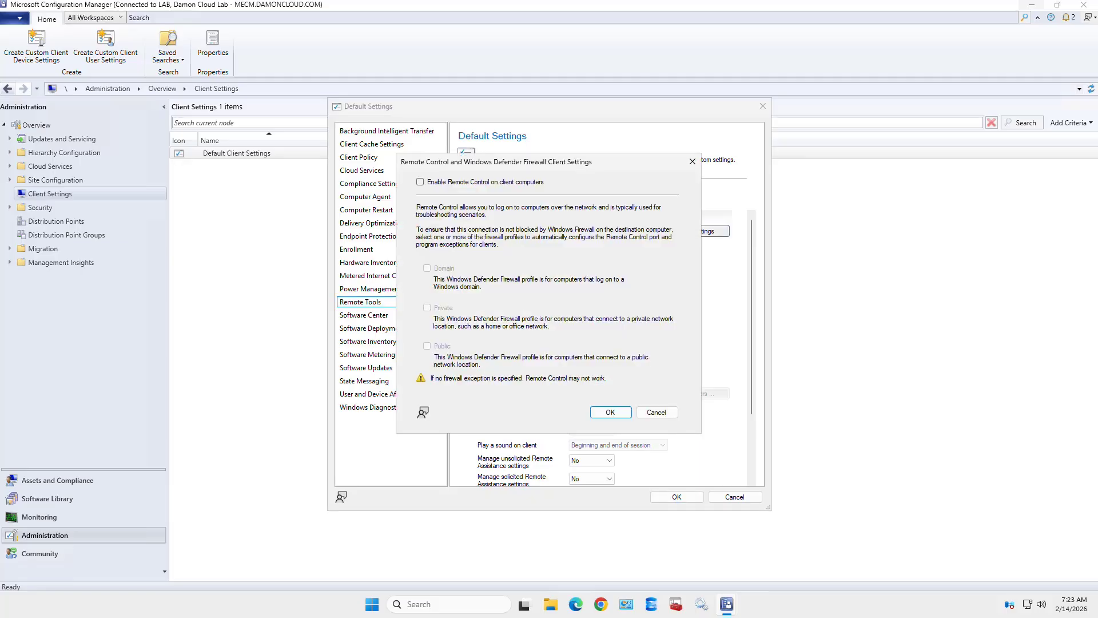
pyautogui.click(420, 182)
pyautogui.click(427, 269)
pyautogui.click(611, 412)
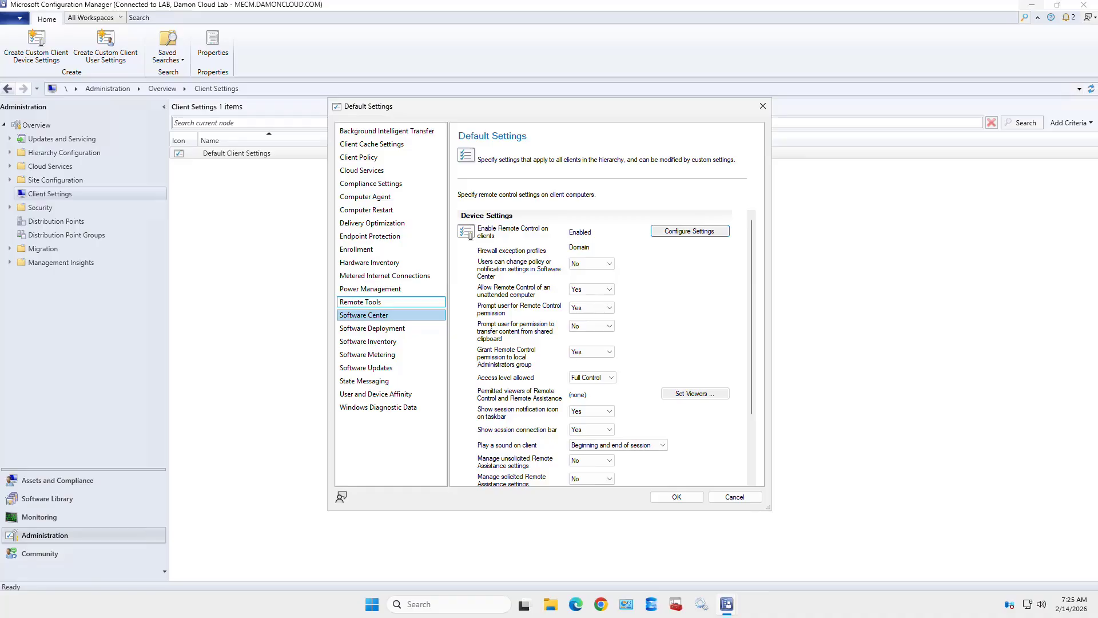
# - In Software Center settings, try Company Portal as user portal, then revert to Software Center
pyautogui.click(391, 315)
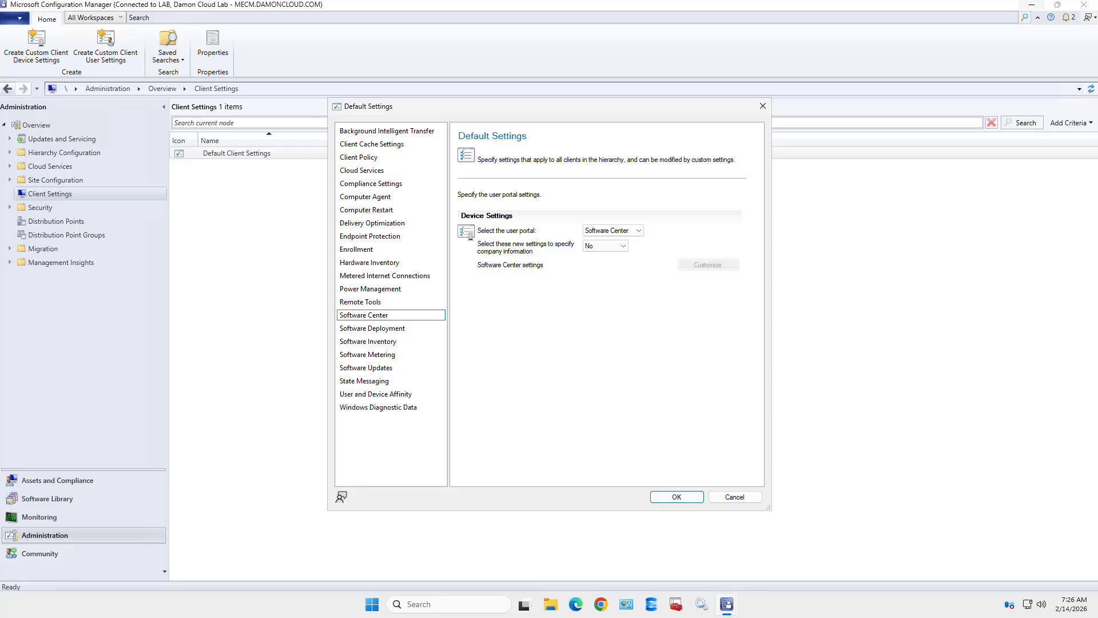
pyautogui.click(622, 230)
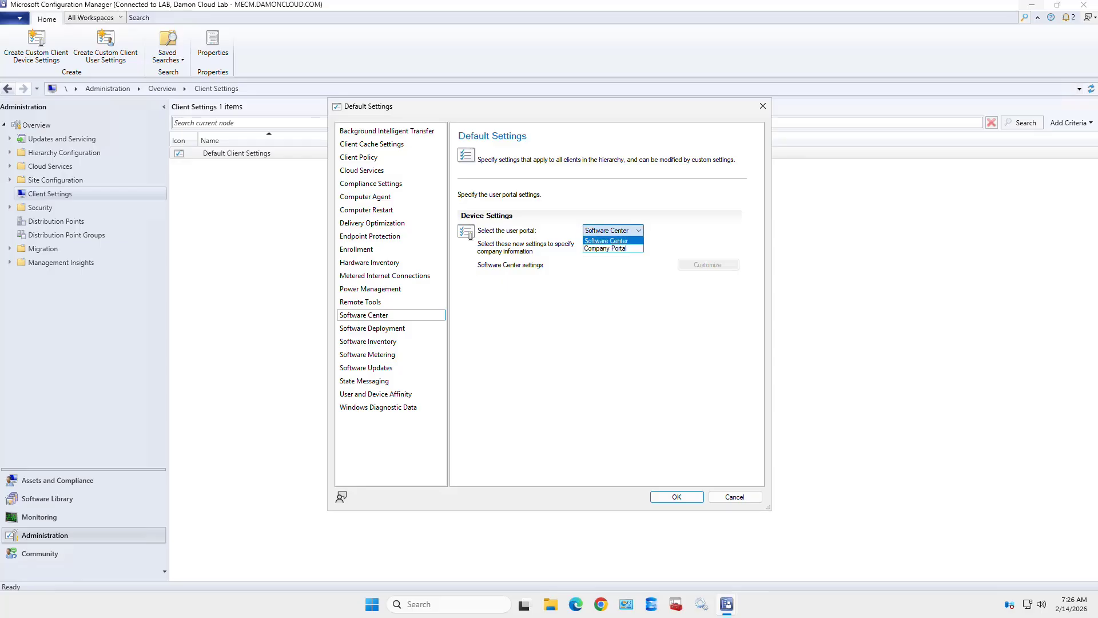
pyautogui.click(613, 249)
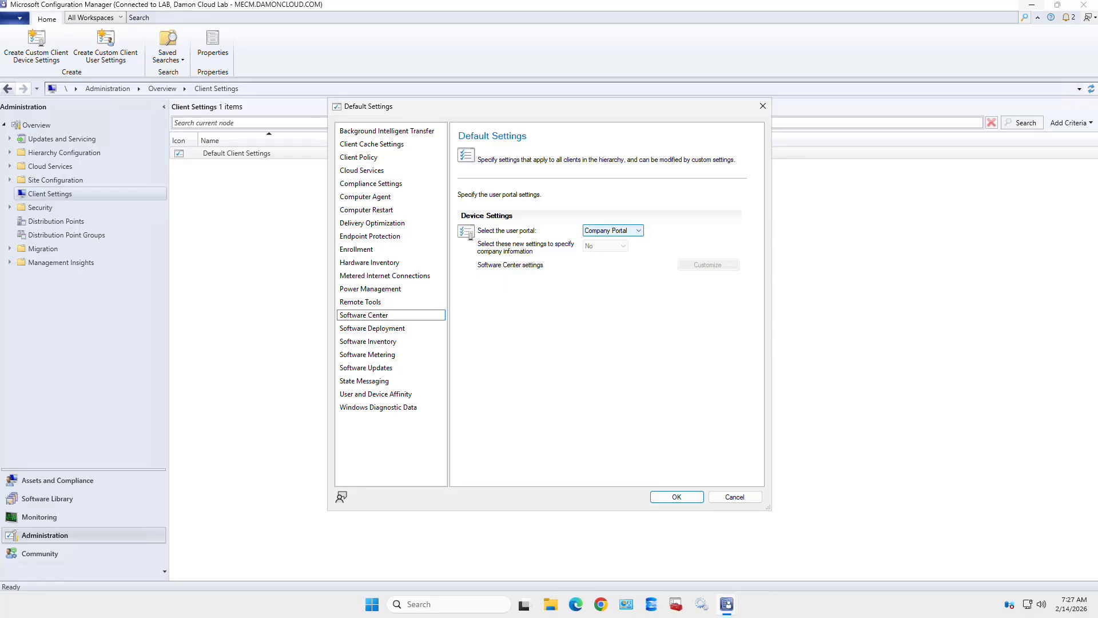
pyautogui.click(613, 231)
pyautogui.press('Return')
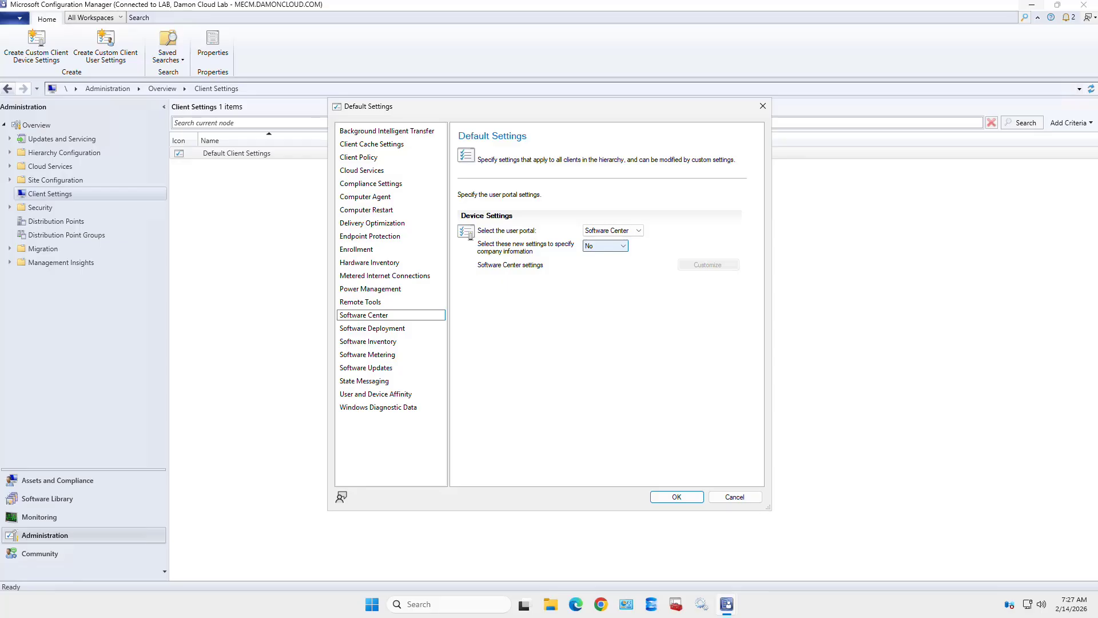
# - Set Specify company information to Yes and open the Software Center customization settings
pyautogui.click(605, 246)
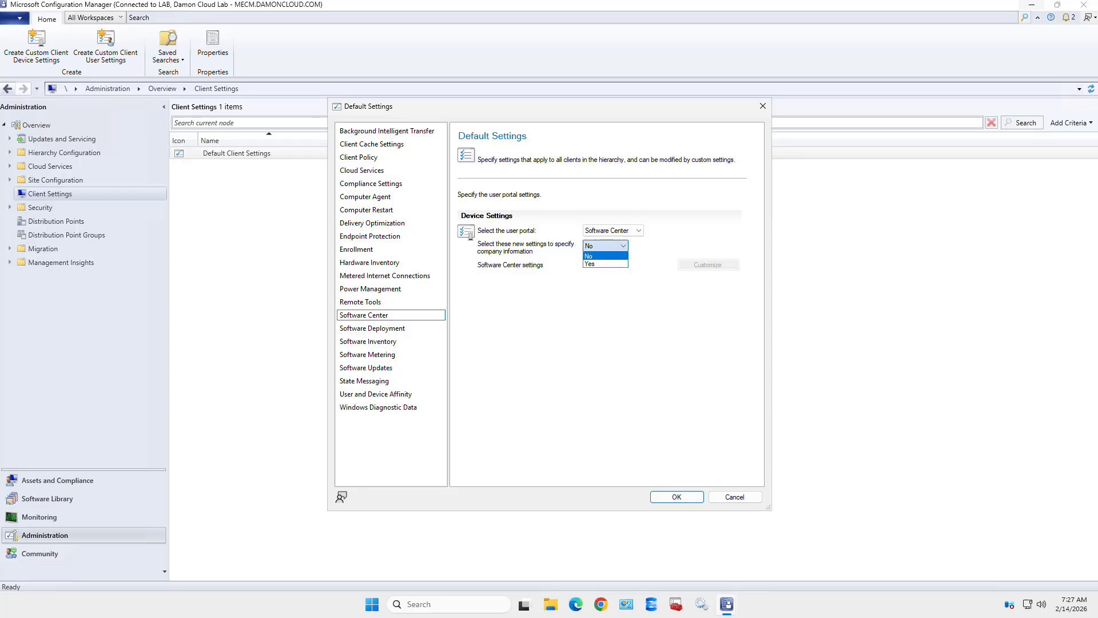
pyautogui.click(590, 263)
pyautogui.click(708, 265)
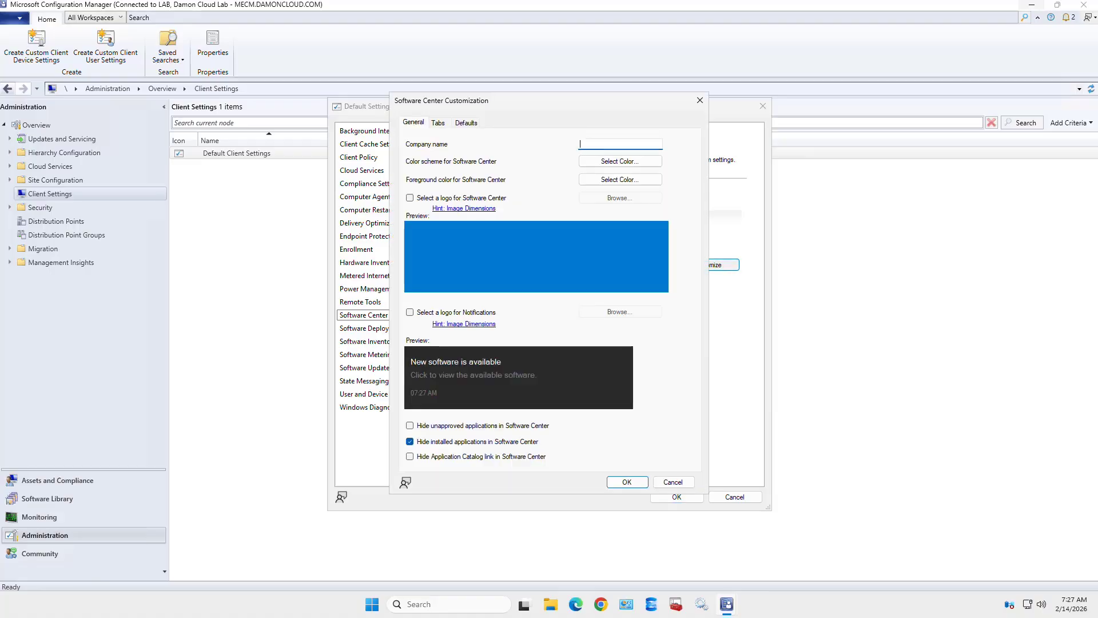
# - Close Software Center customization unchanged, set company information to No, and keep Software Center as the portal
pyautogui.click(700, 100)
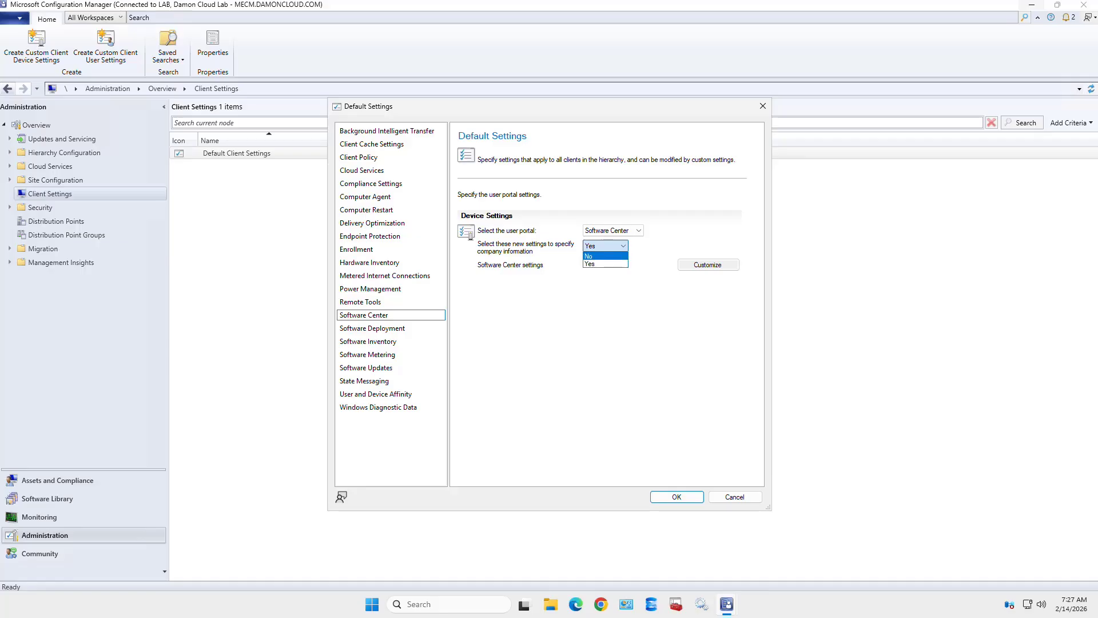
pyautogui.press('Return')
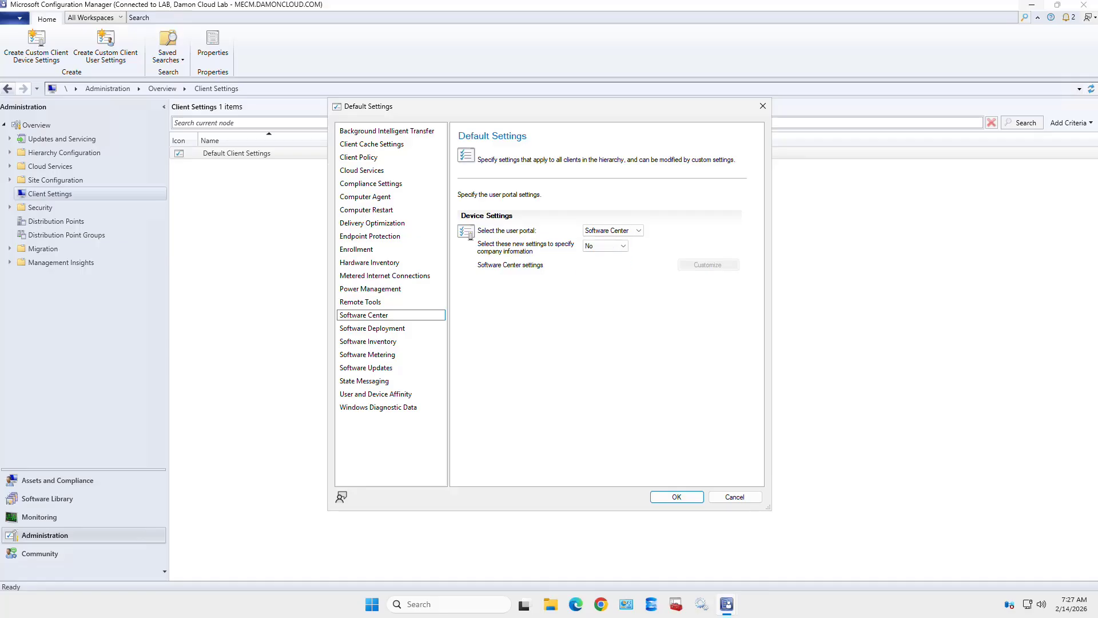
pyautogui.click(613, 231)
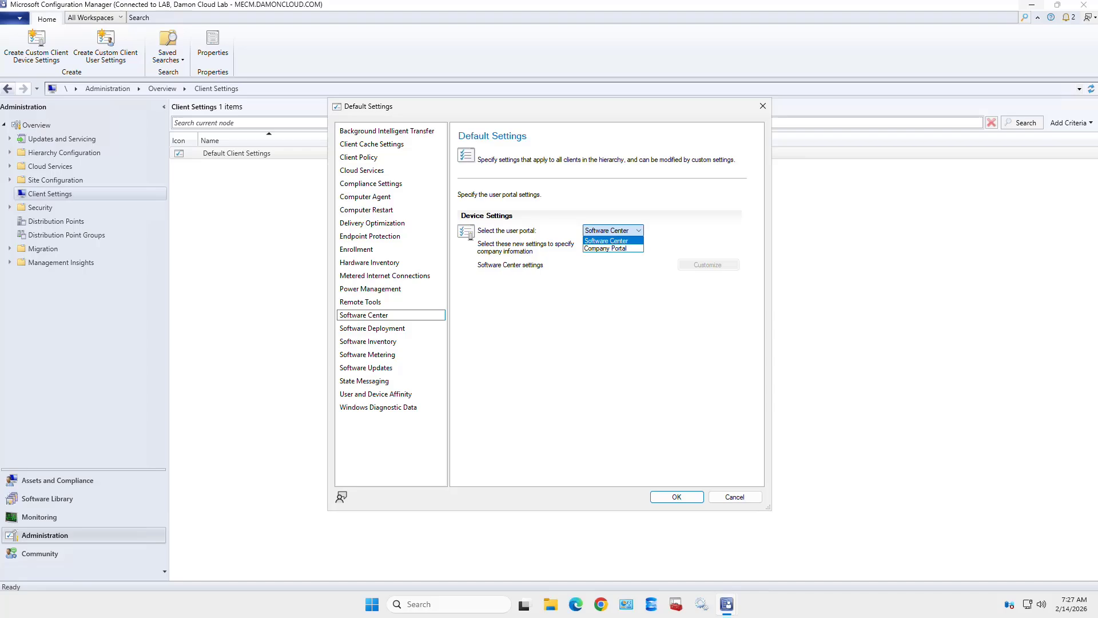
pyautogui.press('Down')
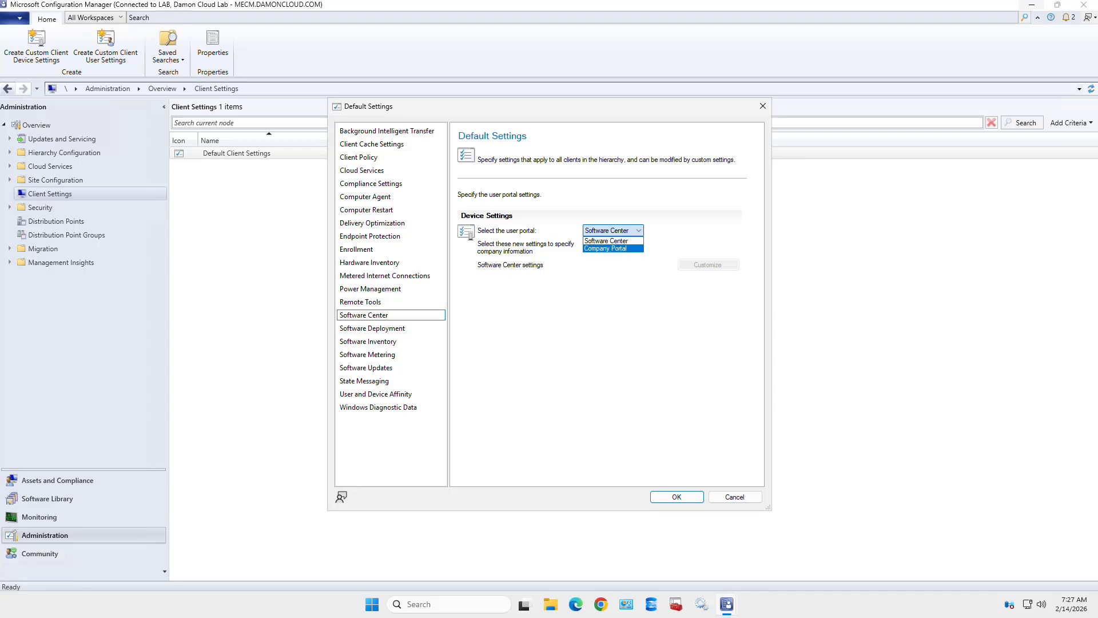
pyautogui.press('Escape')
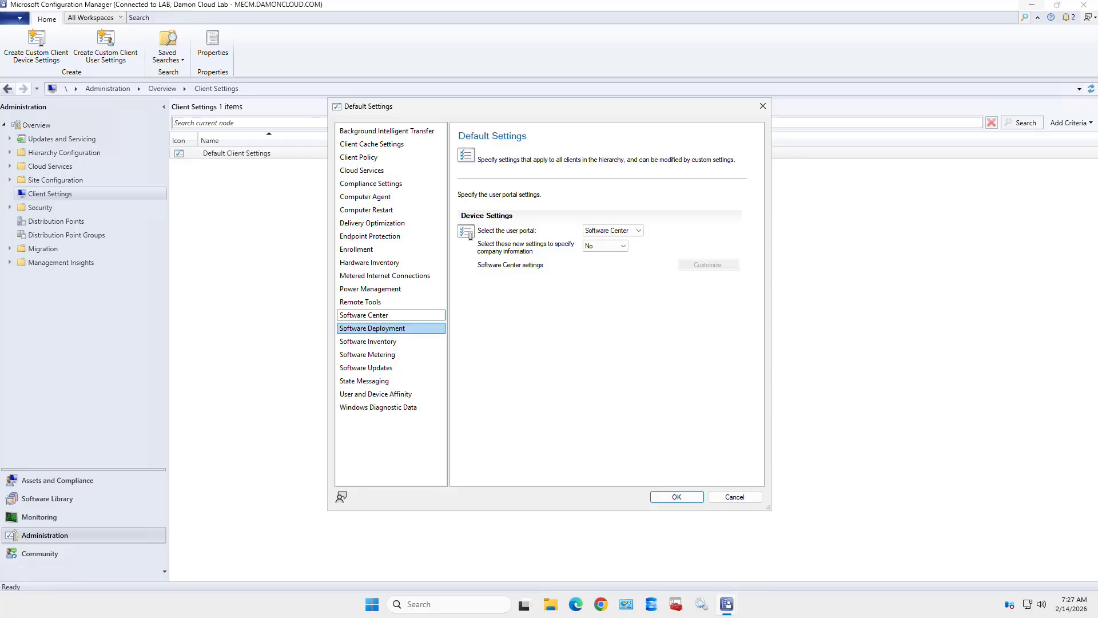
# - Review Software Deployment and Software Inventory, ending on Software Metering (enabled, collected every 7 days)
pyautogui.click(372, 329)
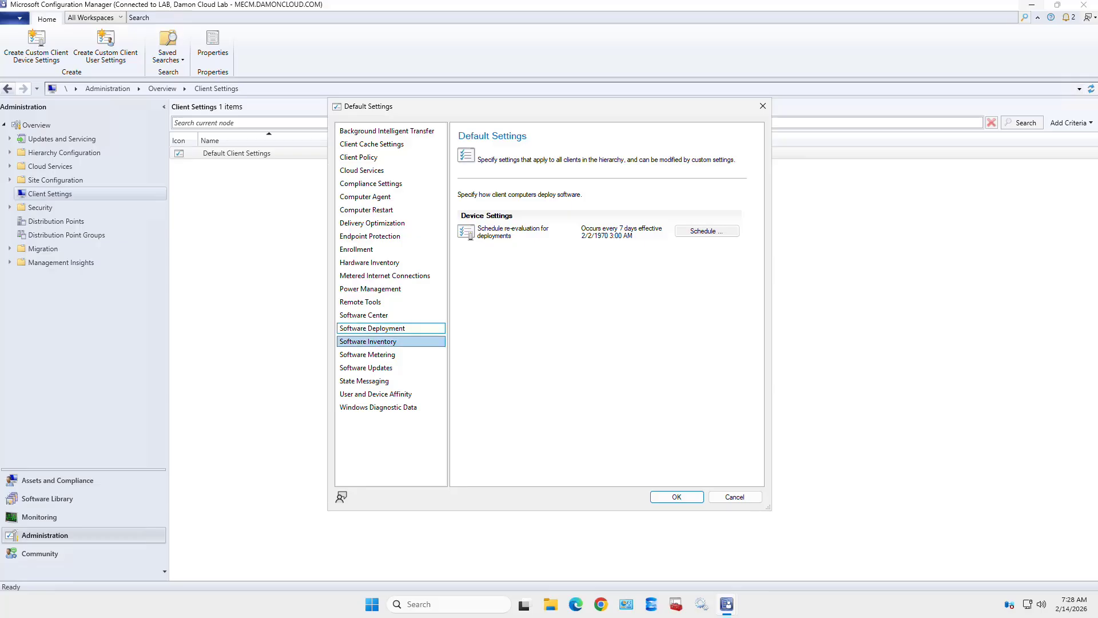
pyautogui.click(369, 342)
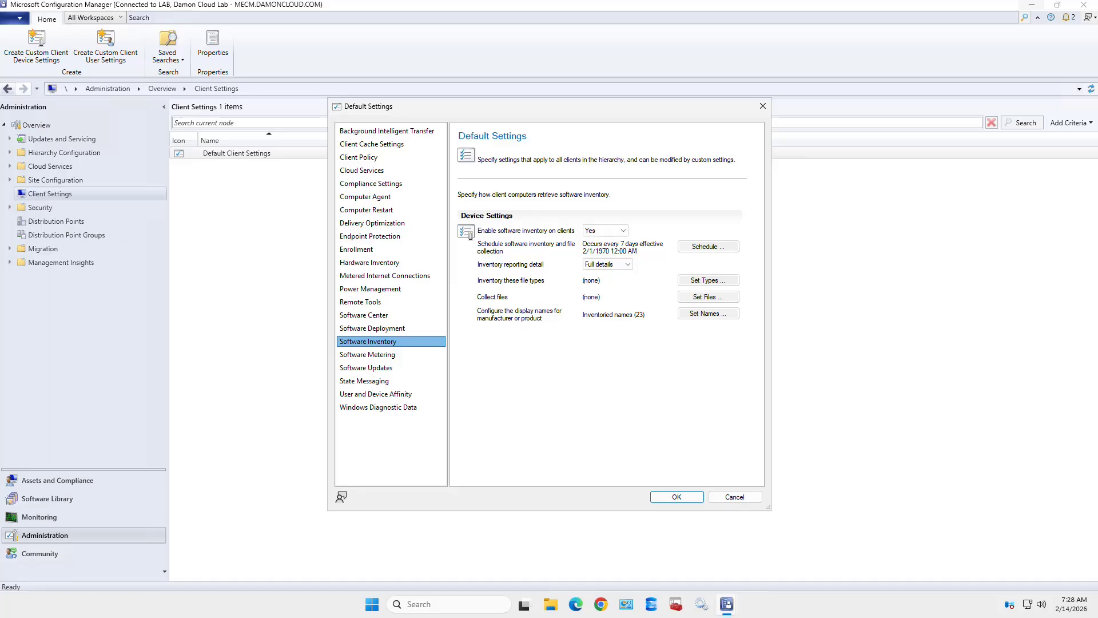
pyautogui.click(367, 354)
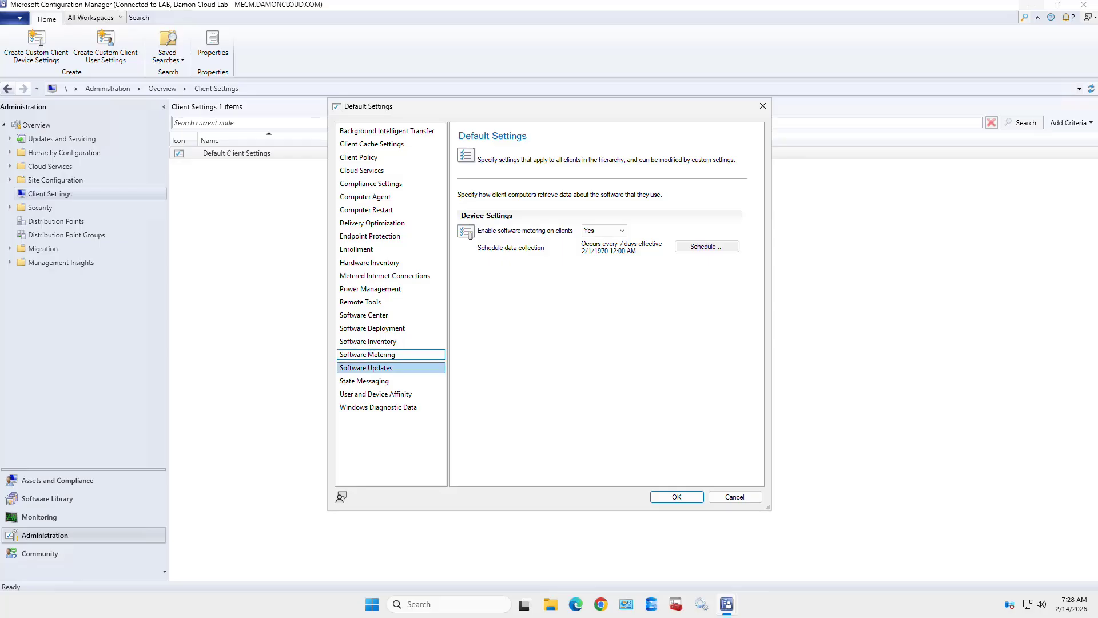
# - Scroll through the default Software Updates settings, then switch to State Messaging's 15-minute reporting cycle
pyautogui.click(378, 367)
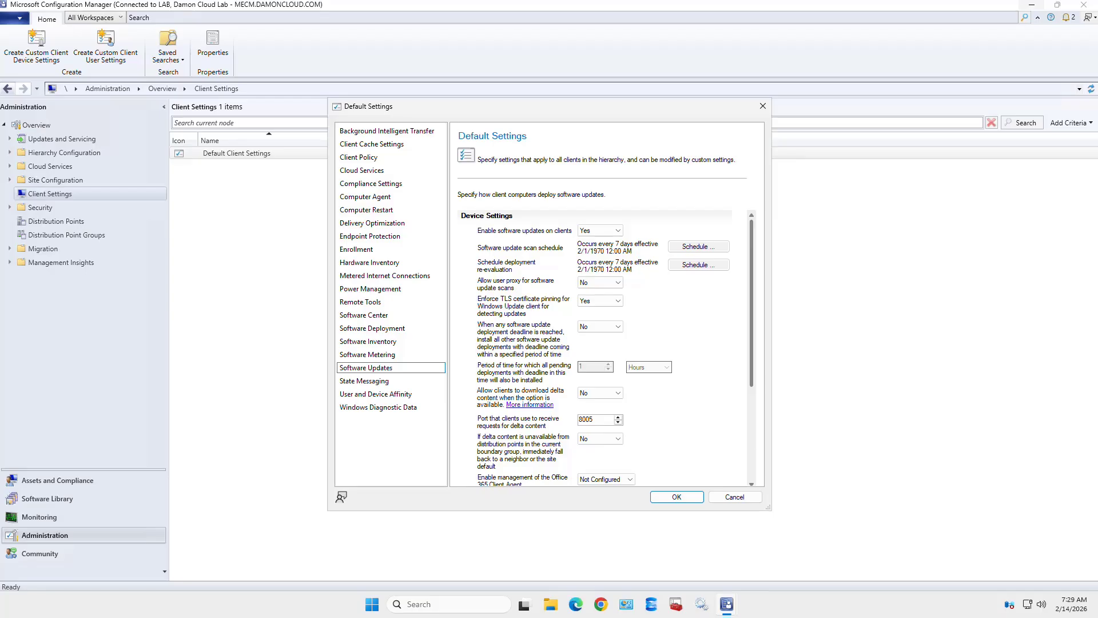
pyautogui.scroll(-1, 595, 348)
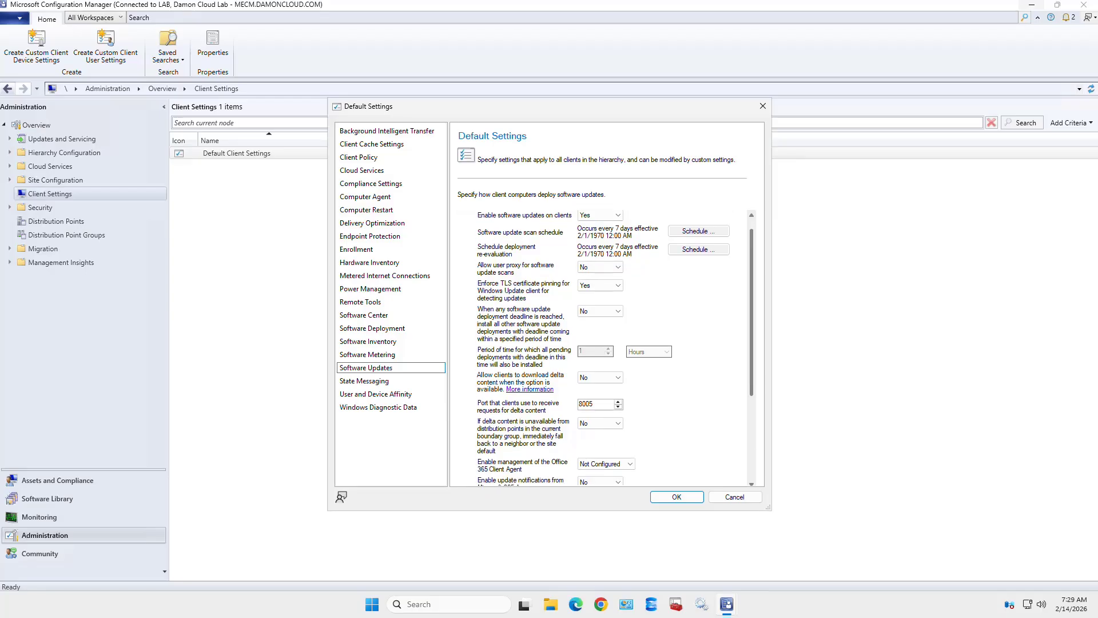
pyautogui.scroll(-5, 606, 347)
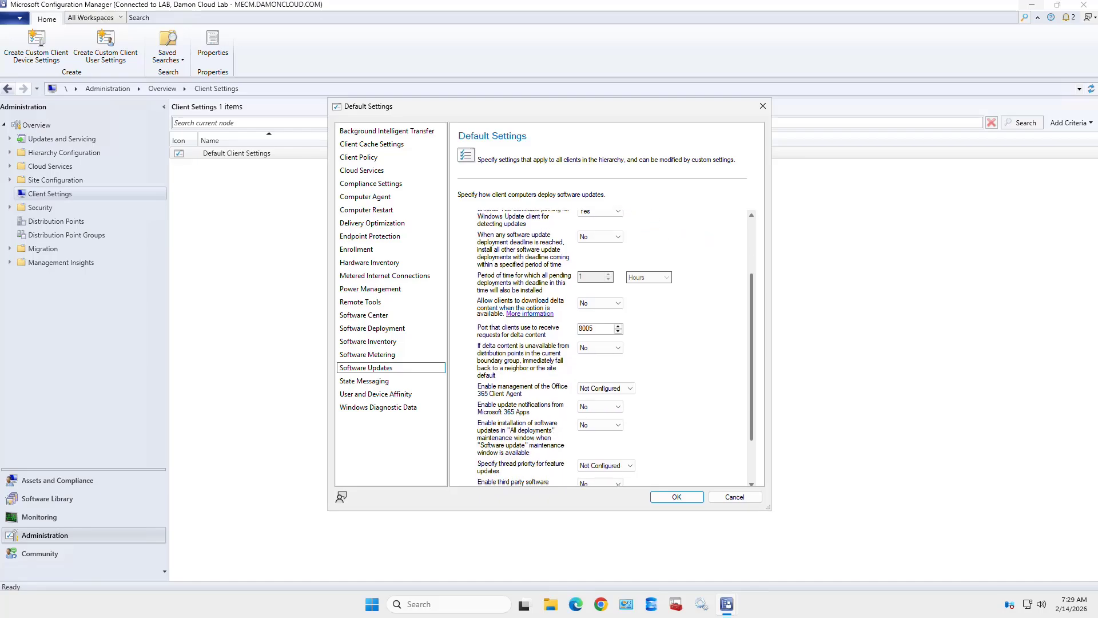
pyautogui.scroll(-3, 607, 348)
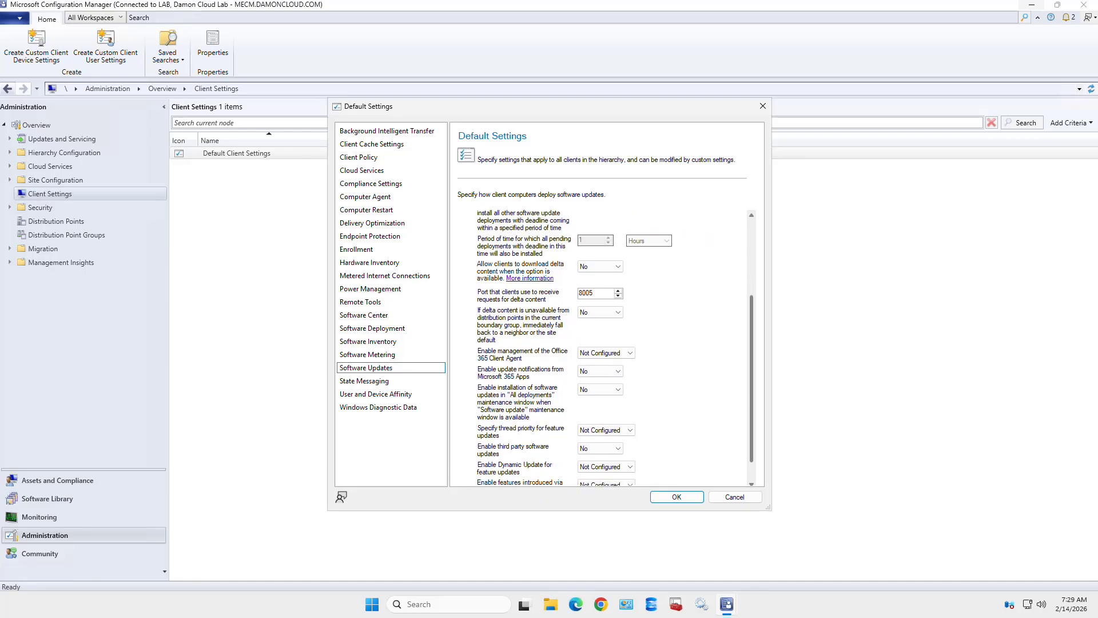
pyautogui.scroll(-2, 606, 348)
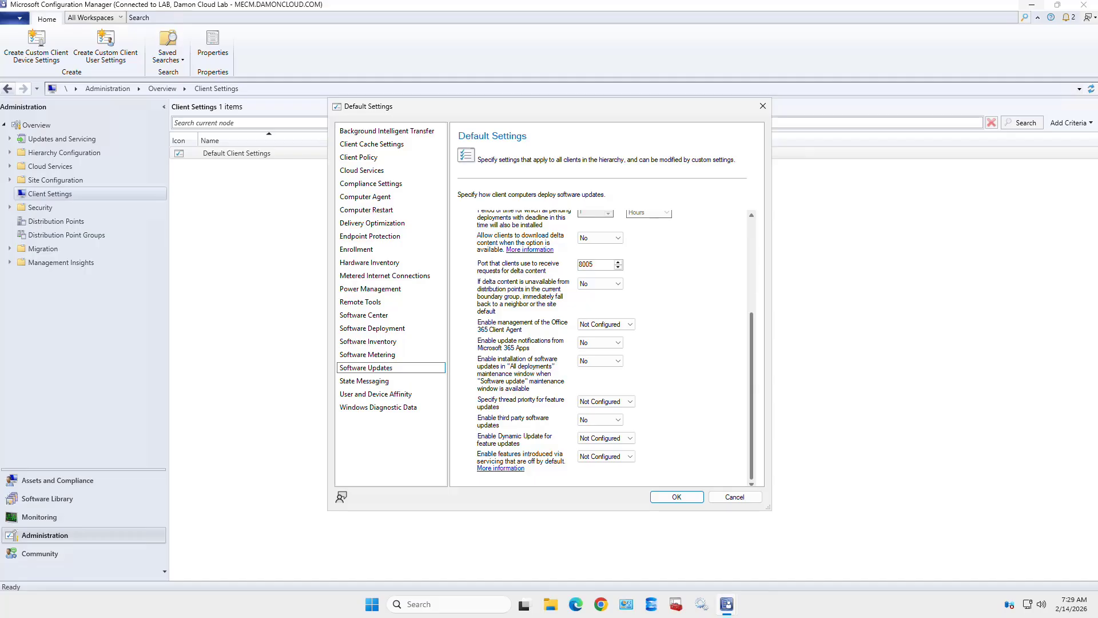
pyautogui.scroll(2, 606, 348)
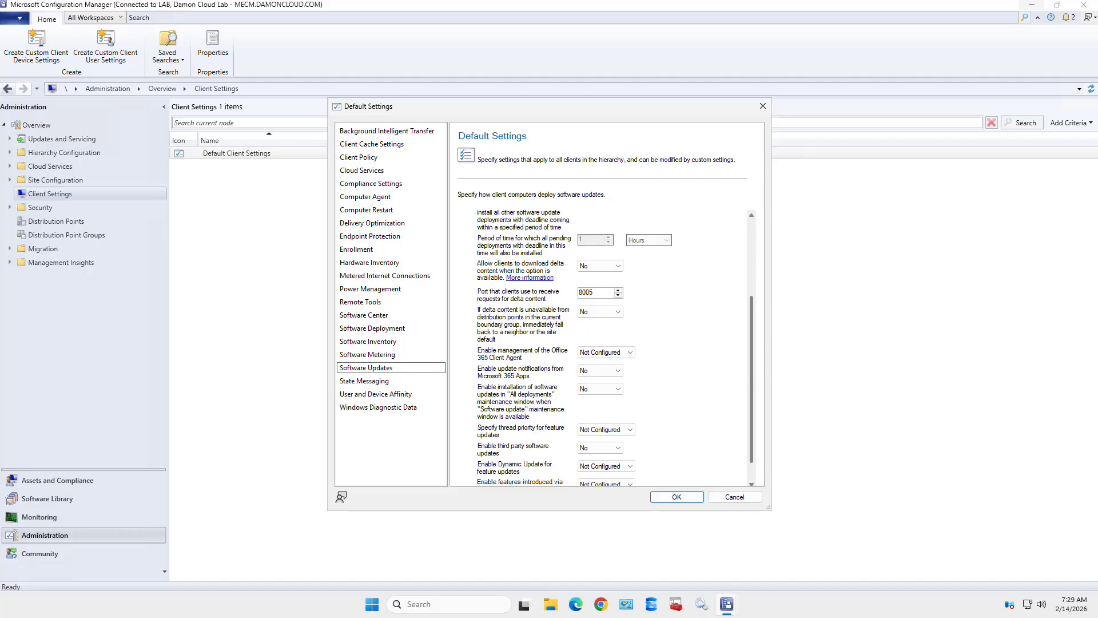
pyautogui.scroll(9, 607, 348)
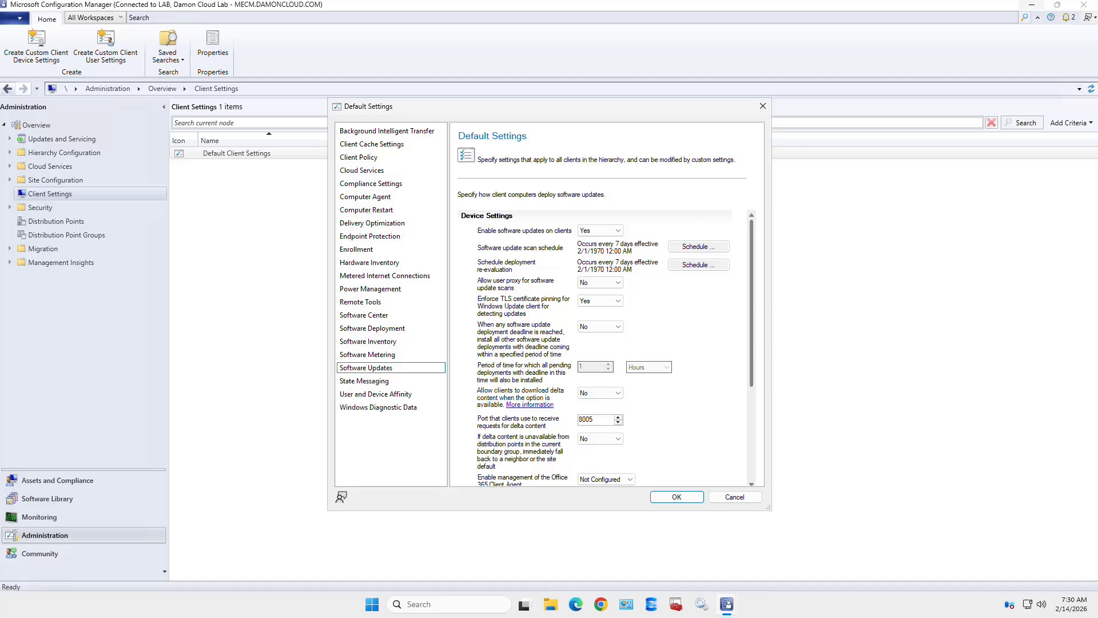
pyautogui.scroll(-1, 594, 349)
pyautogui.scroll(-5, 600, 347)
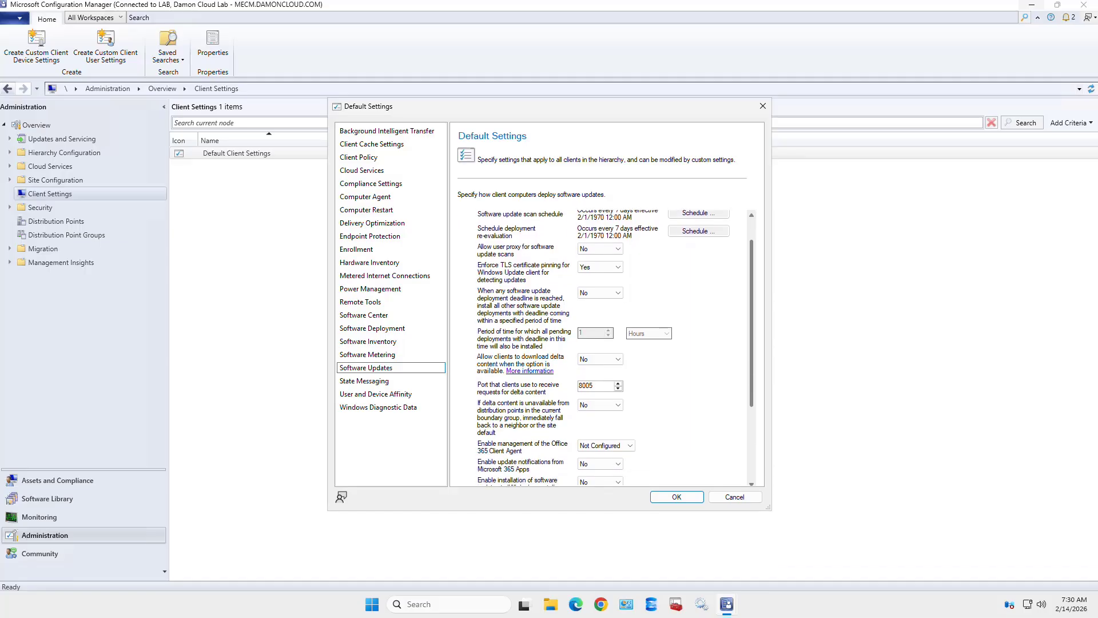
pyautogui.scroll(-2, 601, 348)
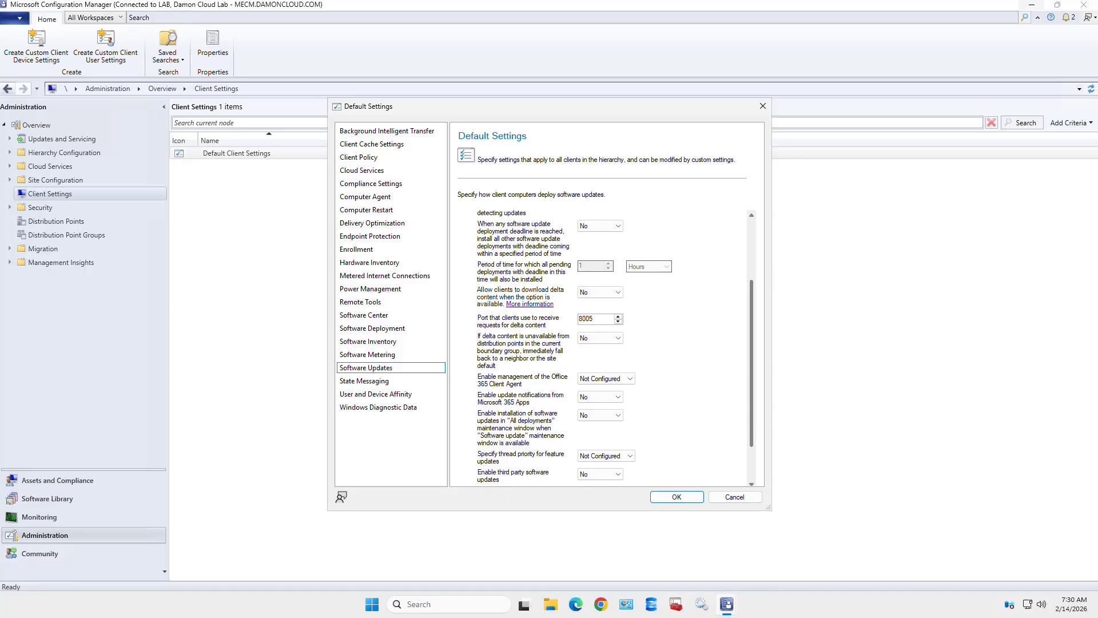
pyautogui.scroll(-3, 600, 347)
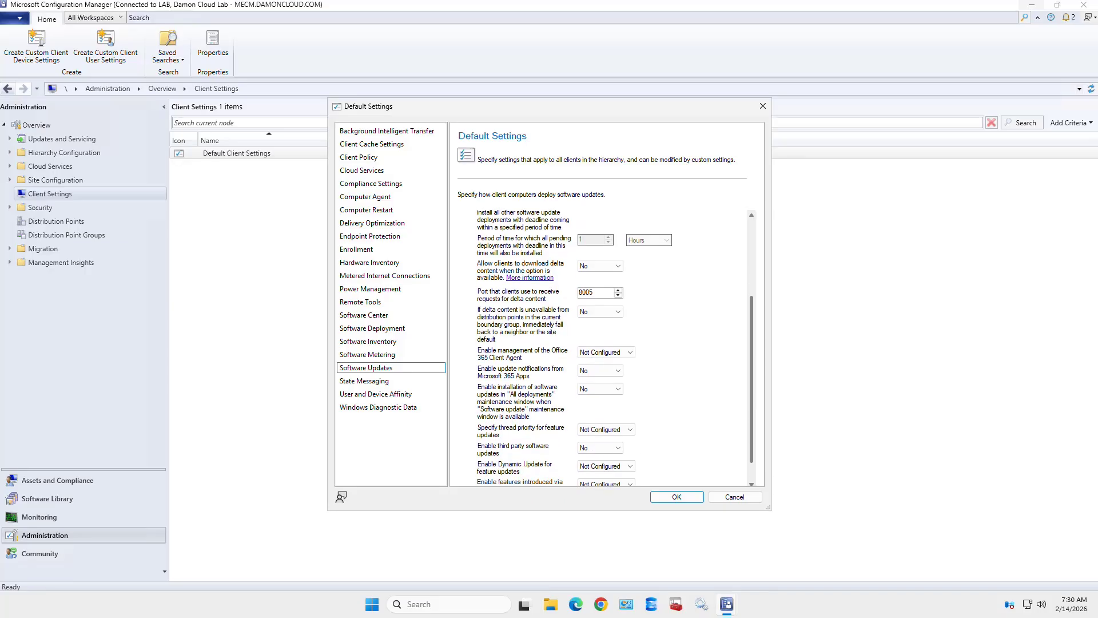
pyautogui.scroll(10, 600, 347)
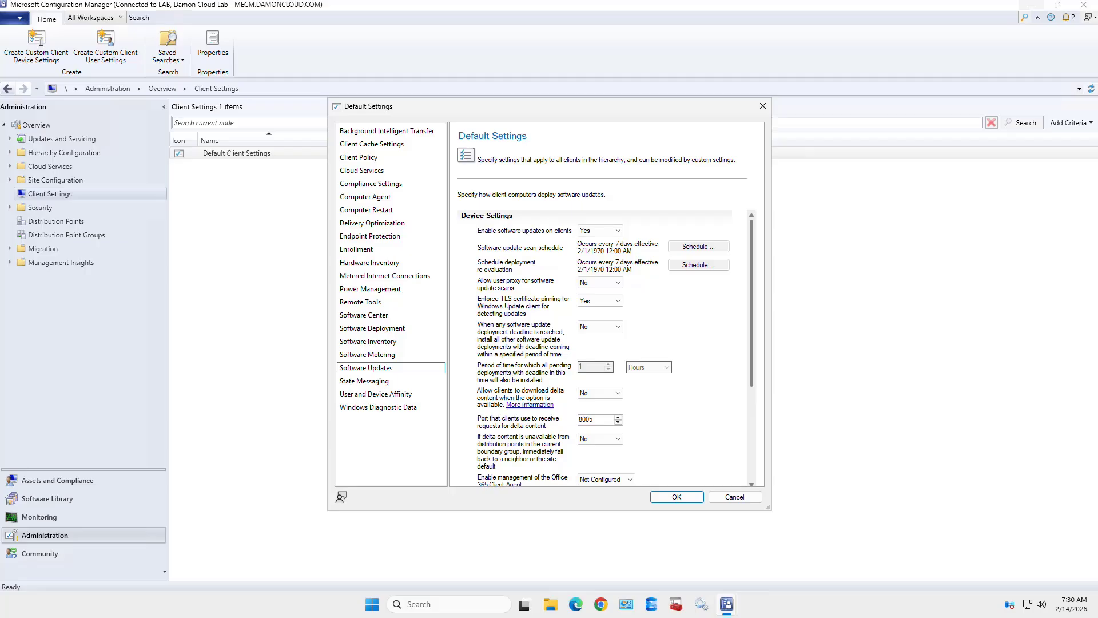
pyautogui.click(364, 381)
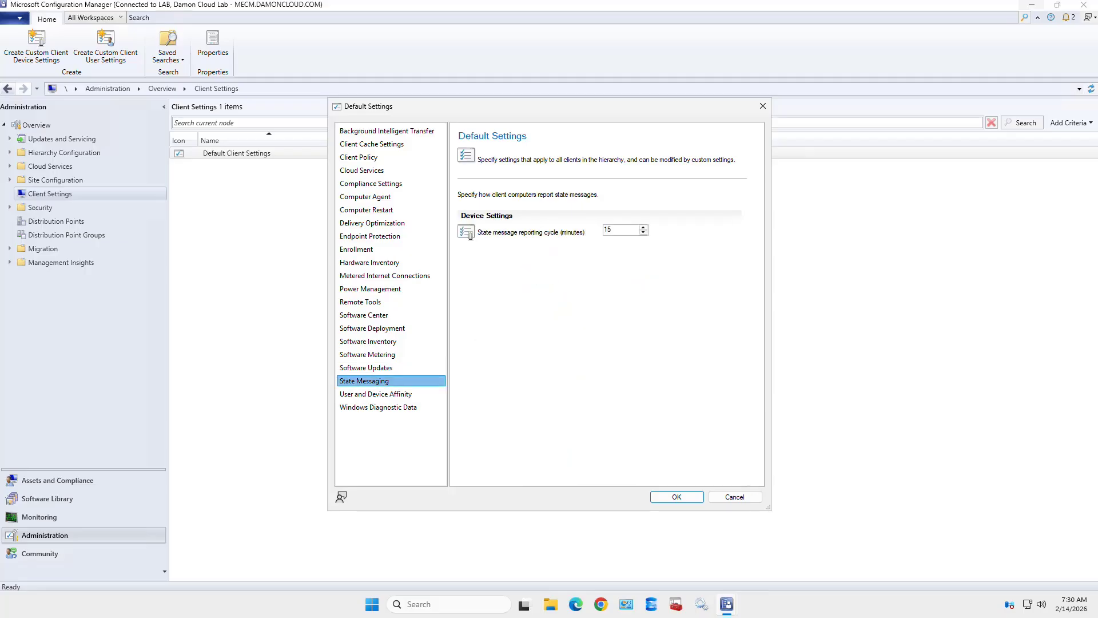
# - Pass User and Device Affinity to reach Windows Diagnostic Data, where telemetry management is No
pyautogui.click(375, 394)
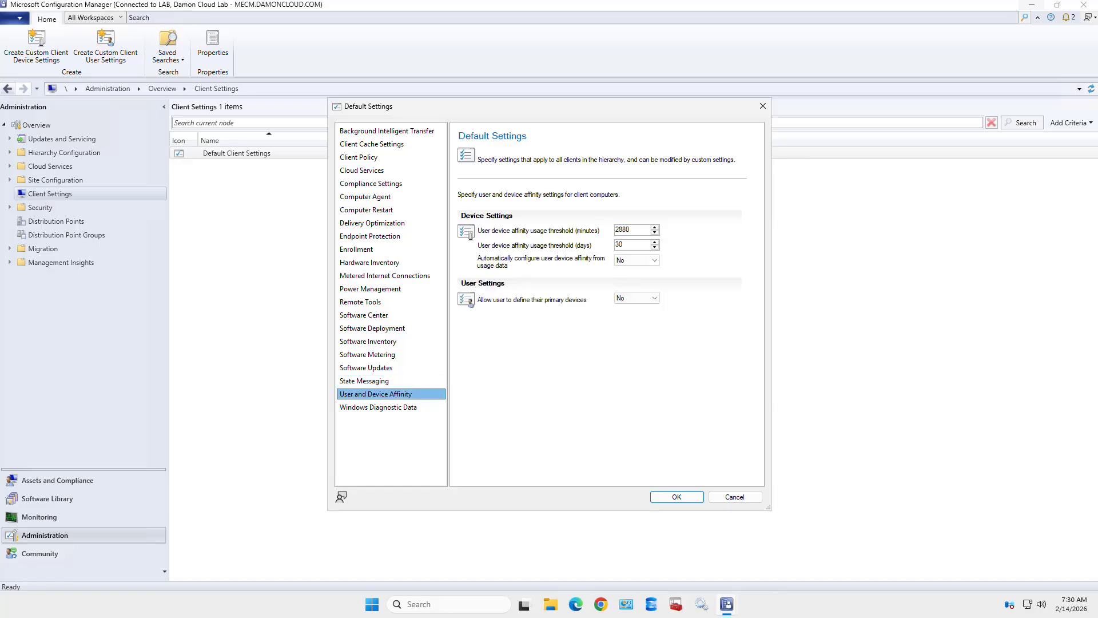
pyautogui.click(378, 407)
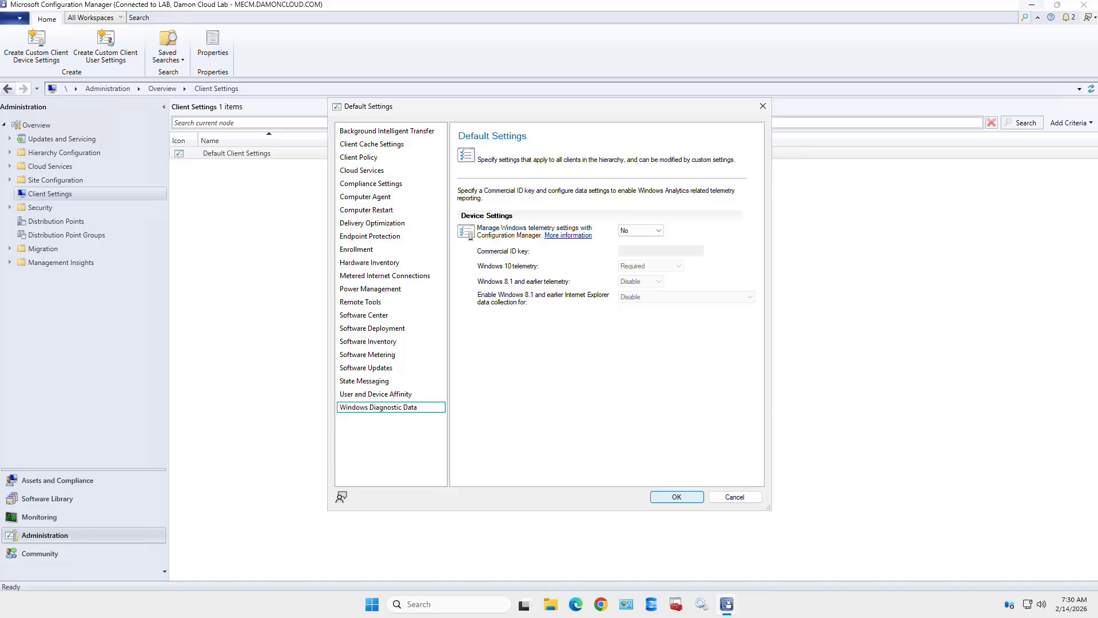
pyautogui.click(640, 230)
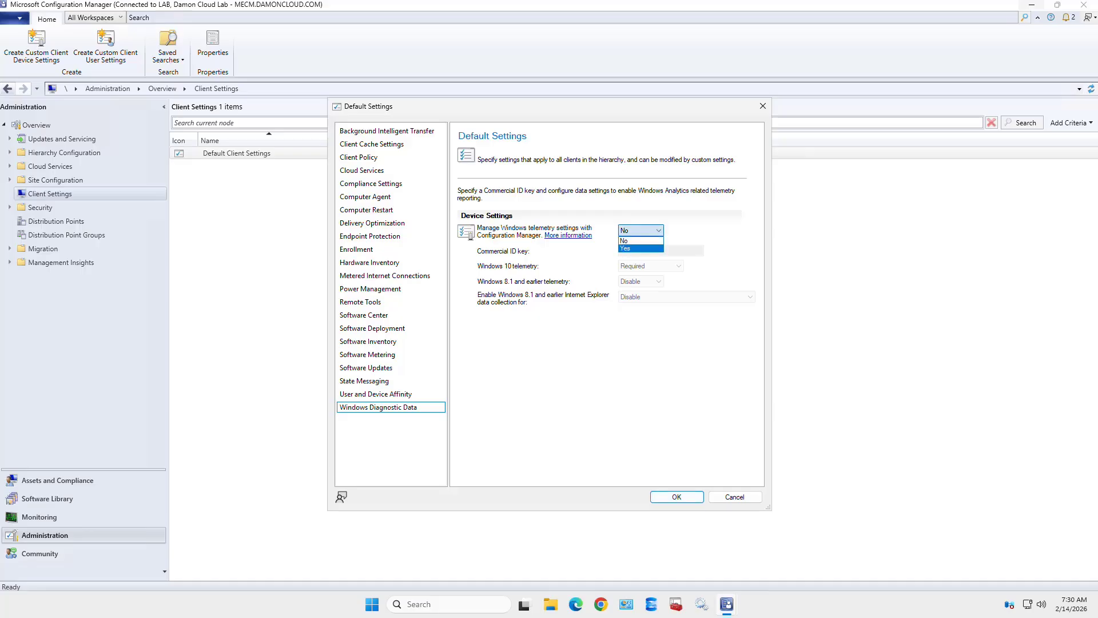
pyautogui.click(640, 249)
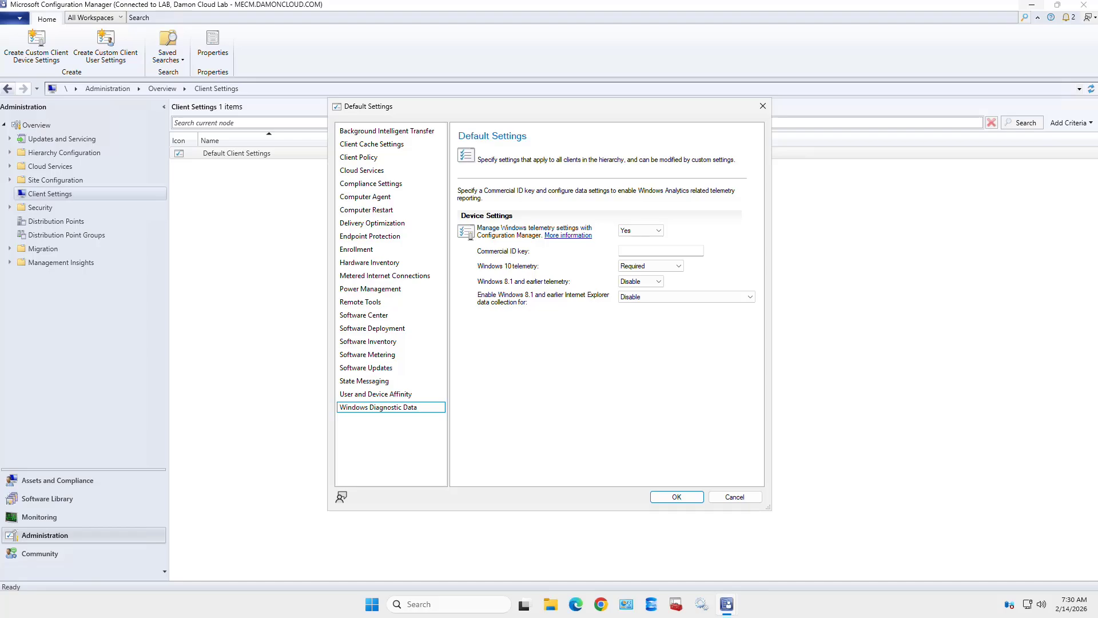
pyautogui.click(650, 265)
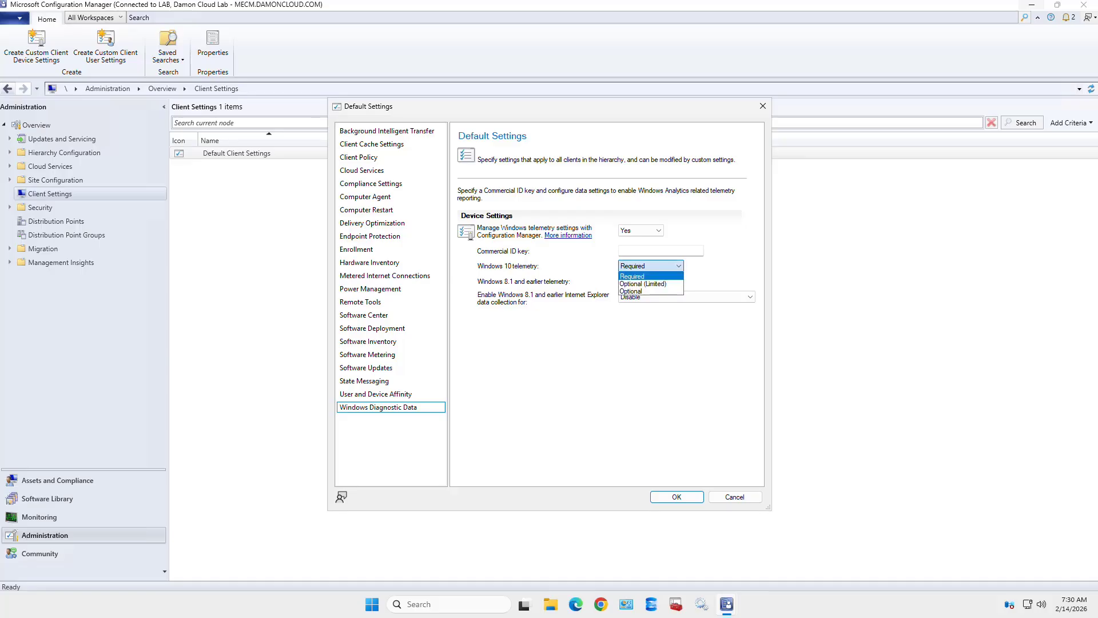
pyautogui.click(657, 276)
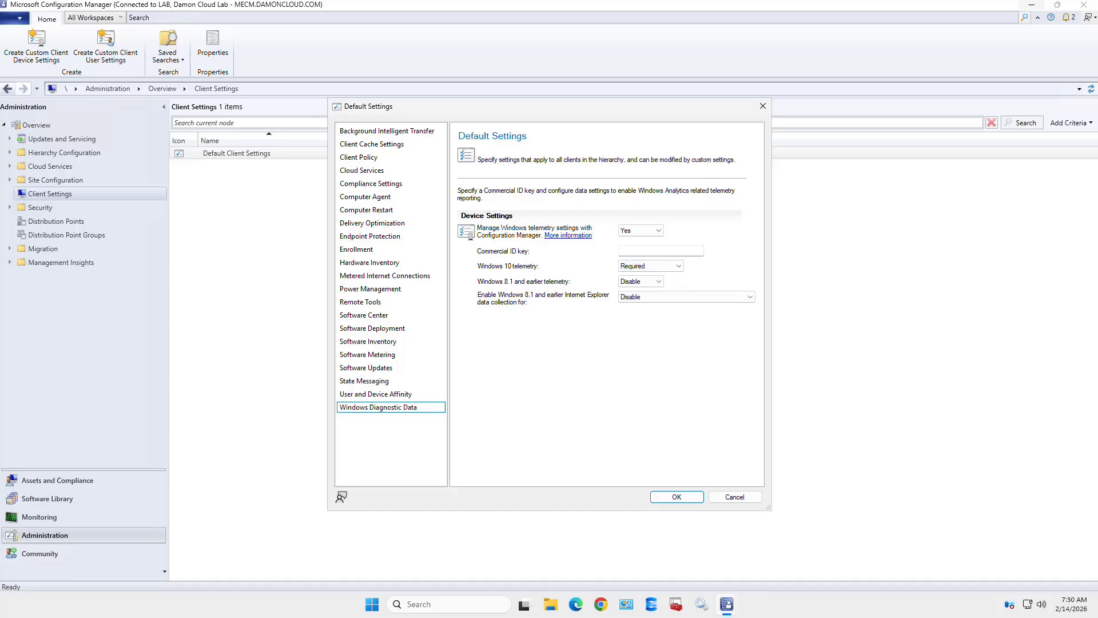
pyautogui.click(640, 230)
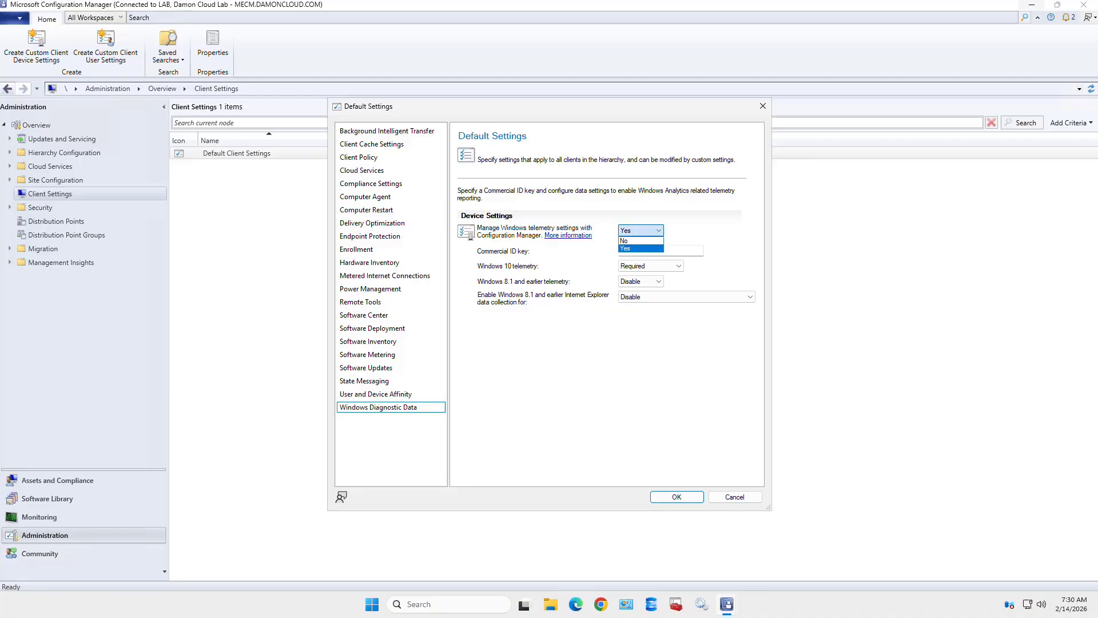
pyautogui.press('Return')
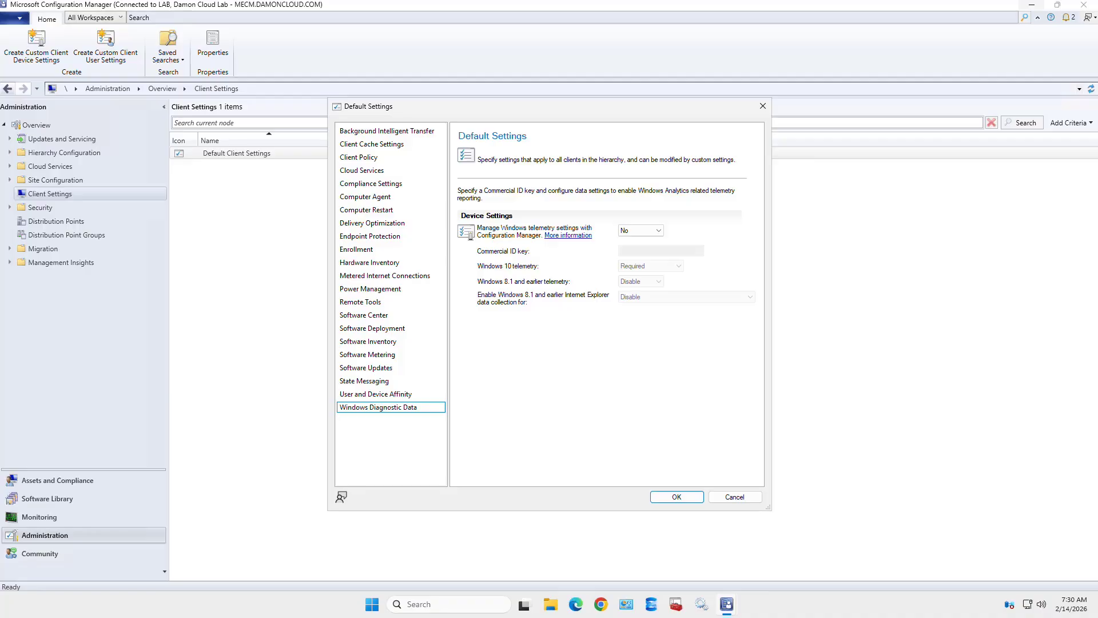
# - Close Default Settings with OK and start new custom client device settings
pyautogui.click(677, 497)
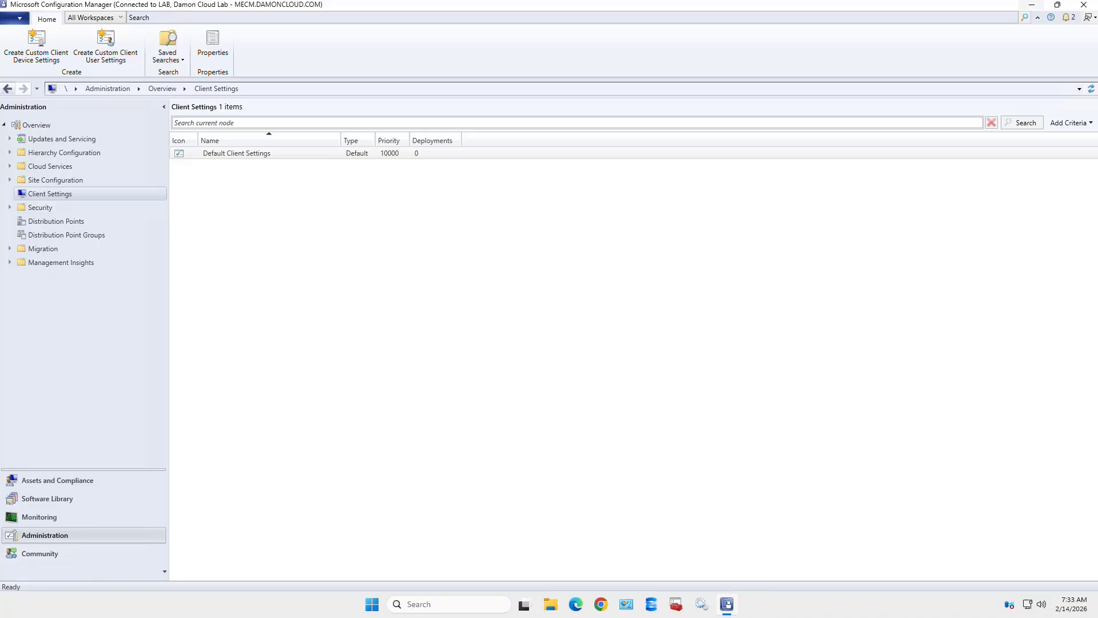
pyautogui.click(36, 44)
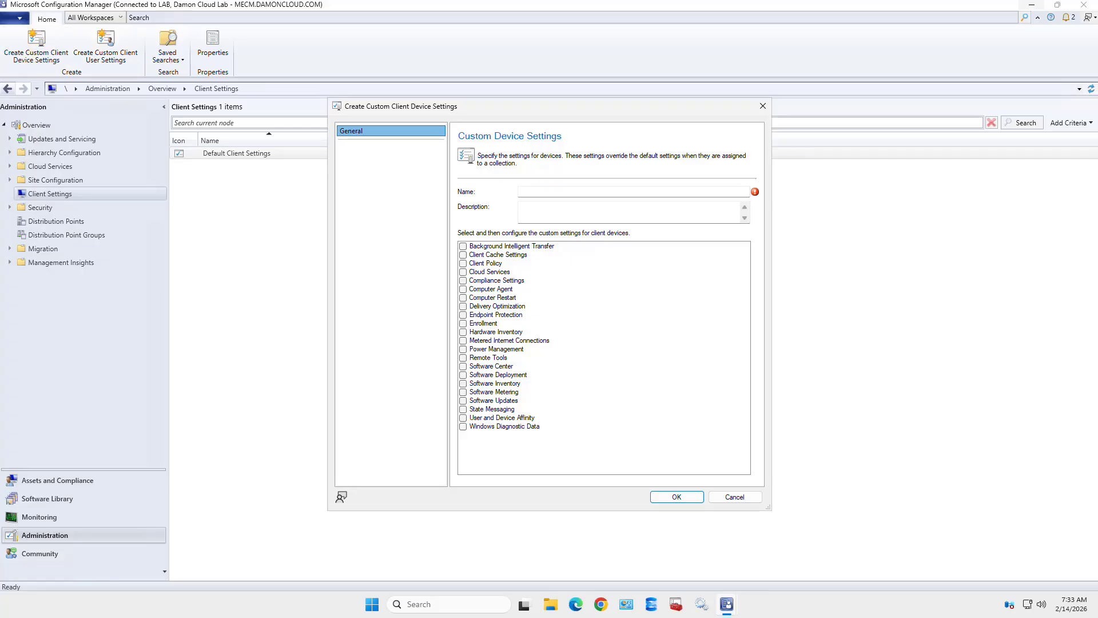
# - Name the custom device settings 'Co-Managed Devices Software Center' and include the Software Center group
pyautogui.click(633, 192)
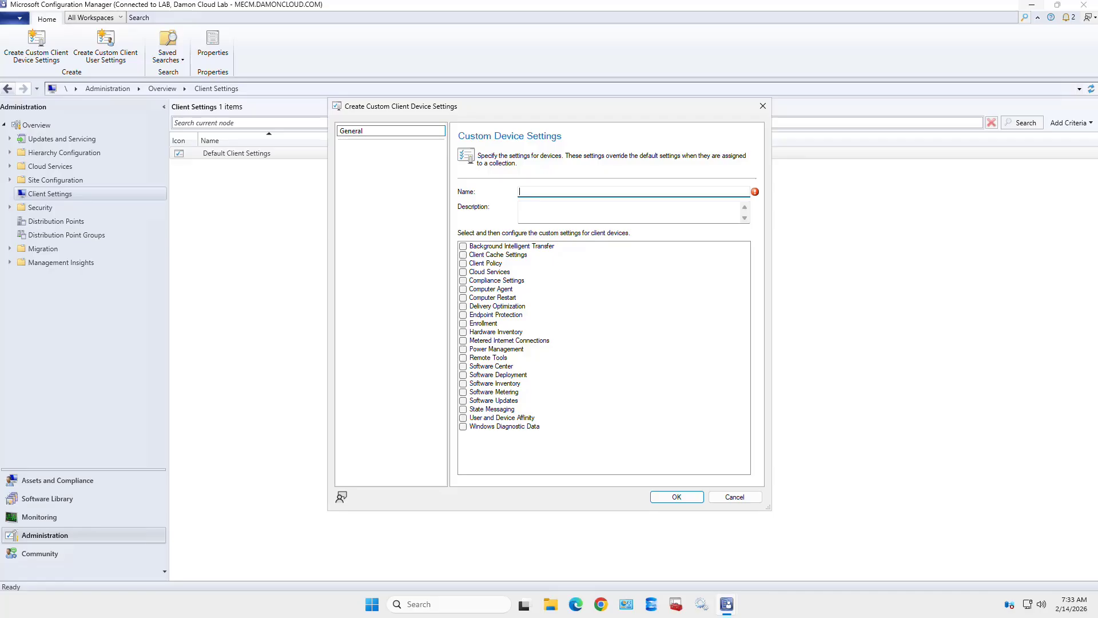
pyautogui.write('Co-Managed')
pyautogui.write('Devices Software Center')
pyautogui.click(463, 366)
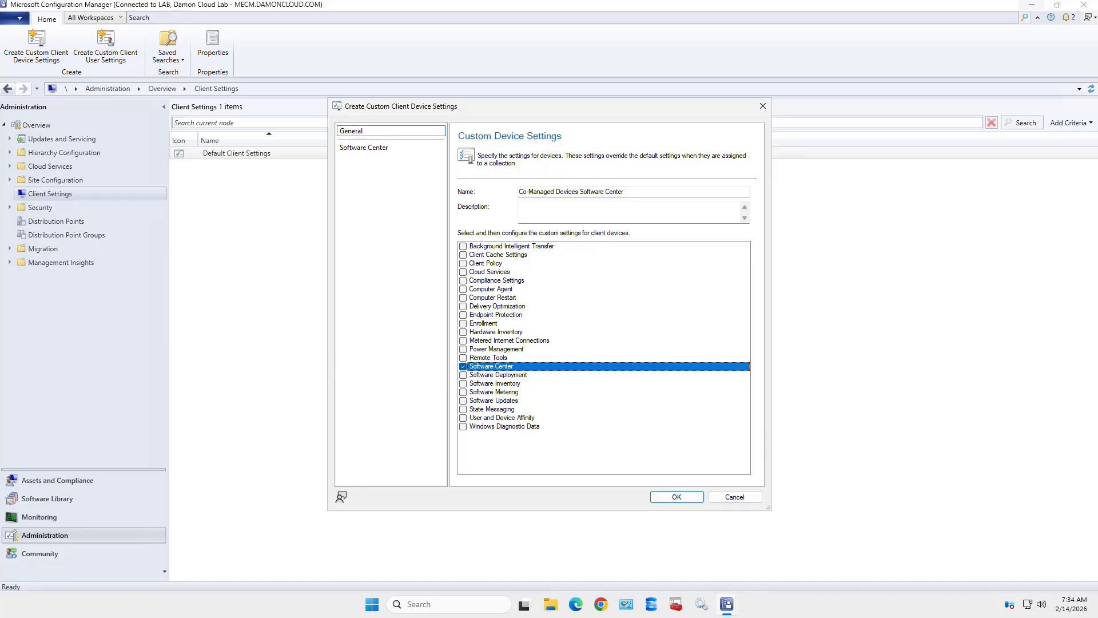
# - Choose Company Portal as the Software Center user portal and save the custom device settings
pyautogui.click(364, 147)
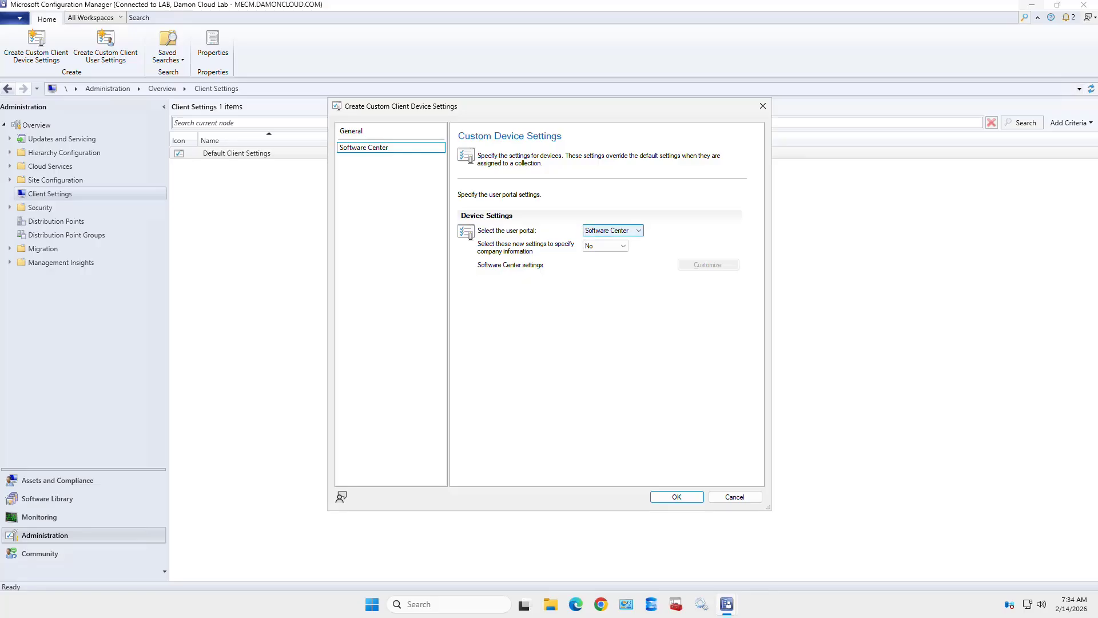
pyautogui.click(612, 230)
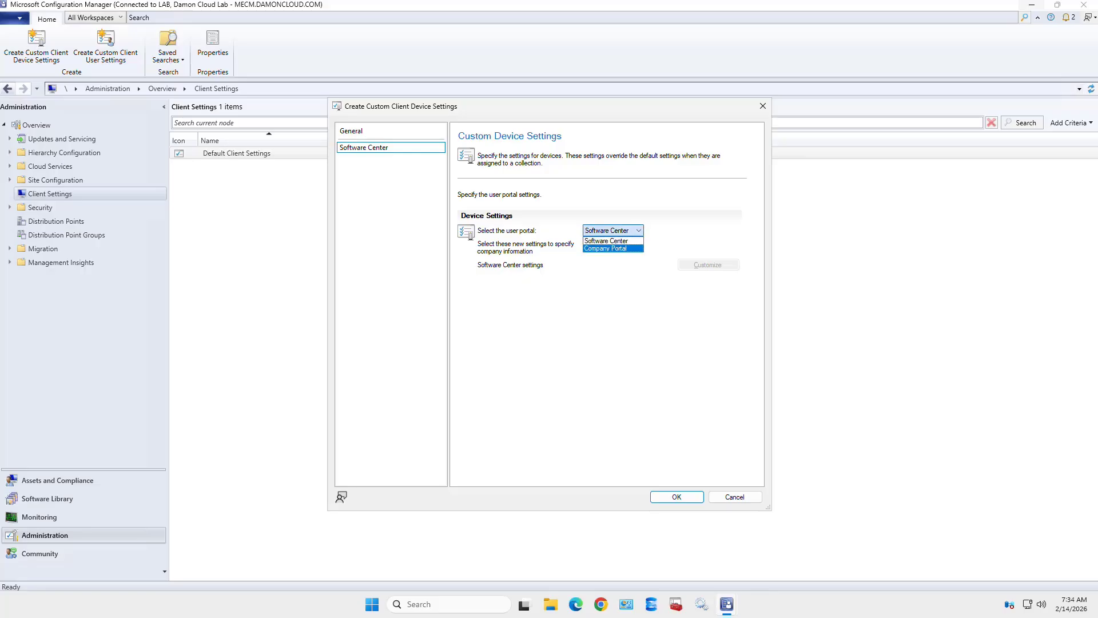
pyautogui.click(606, 248)
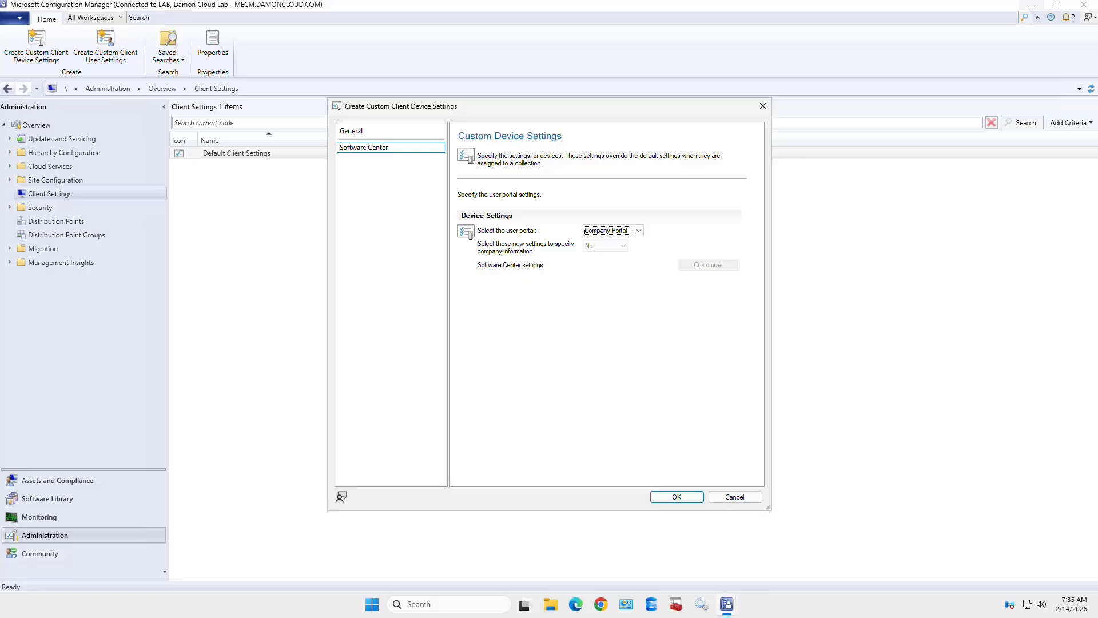
pyautogui.press('Return')
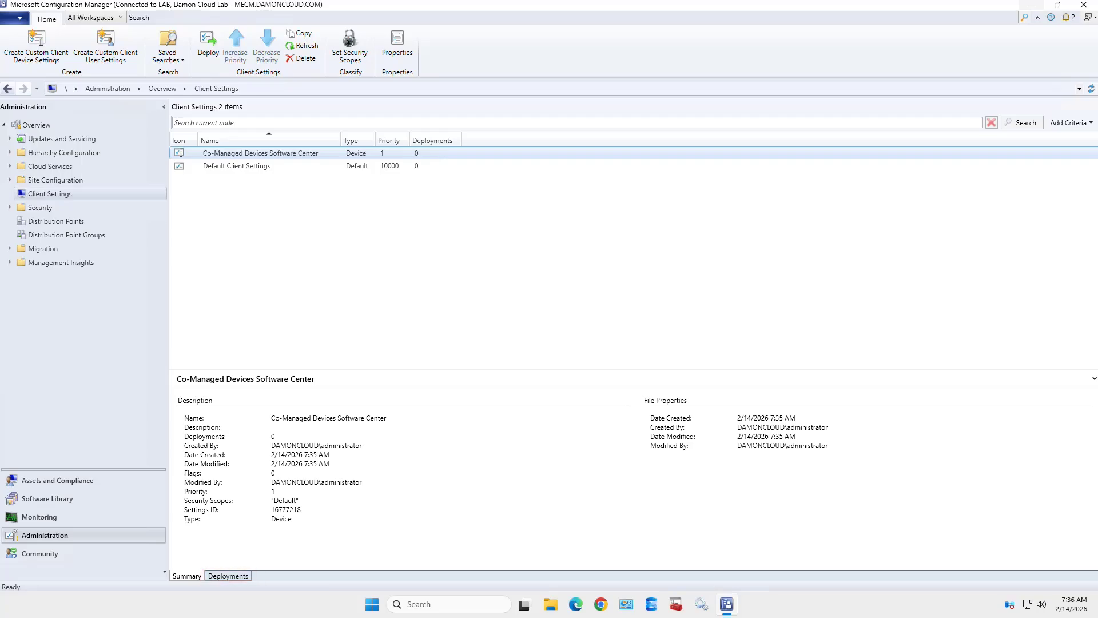
# - Show the Deployments details for Co-Managed Devices Software Center, which lists no collections
pyautogui.click(228, 576)
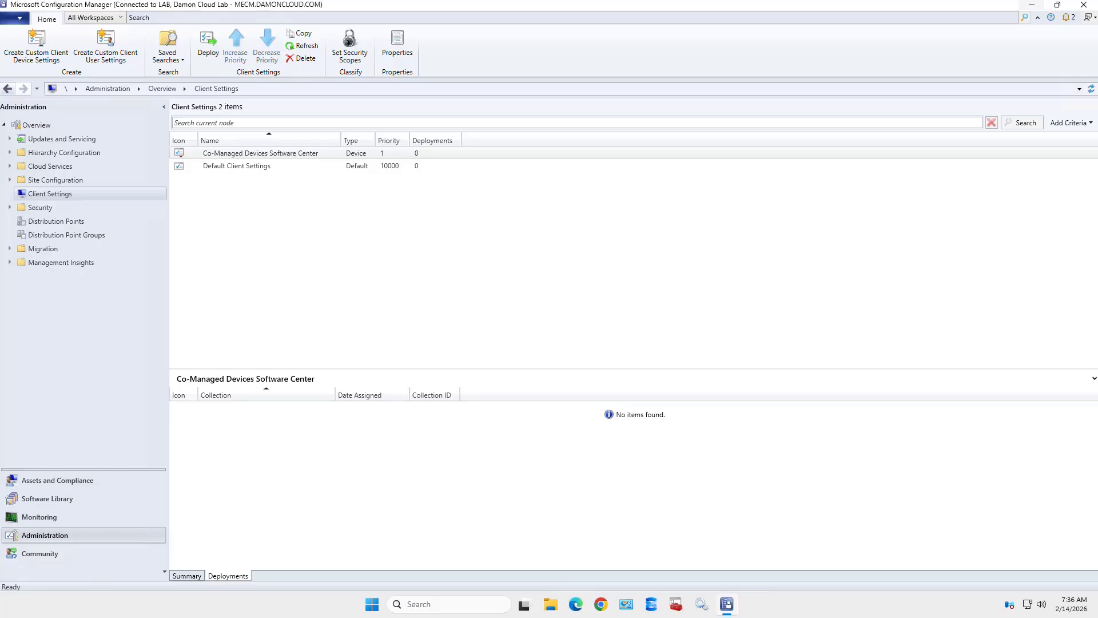
# - Deploy Co-Managed Devices Software Center to the Co-management Eligible Devices collection
pyautogui.click(261, 153)
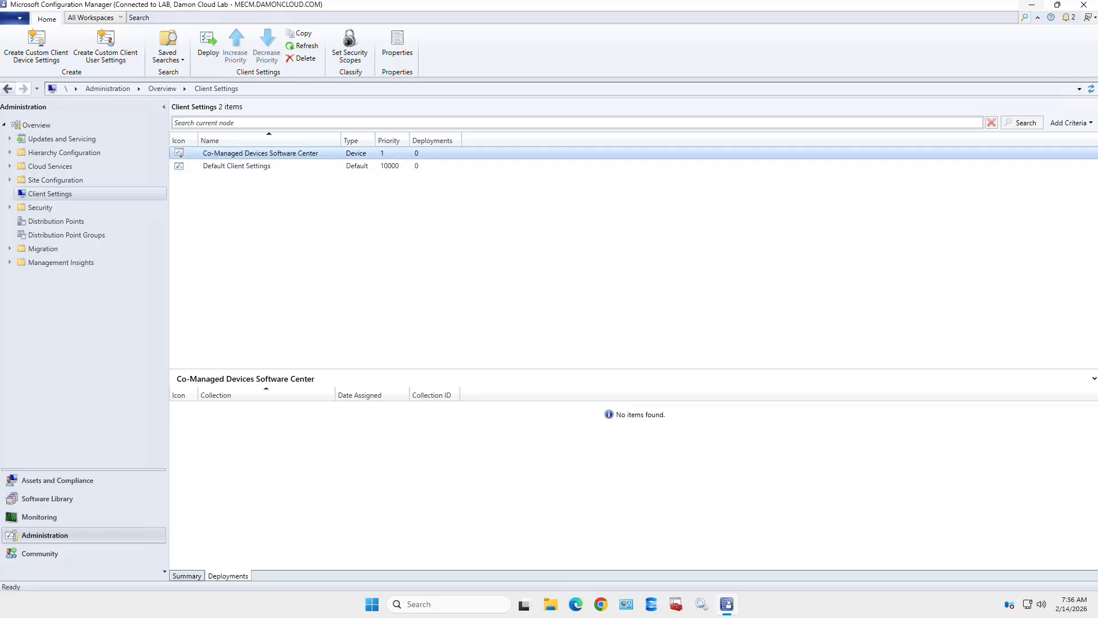
pyautogui.rightClick(257, 153)
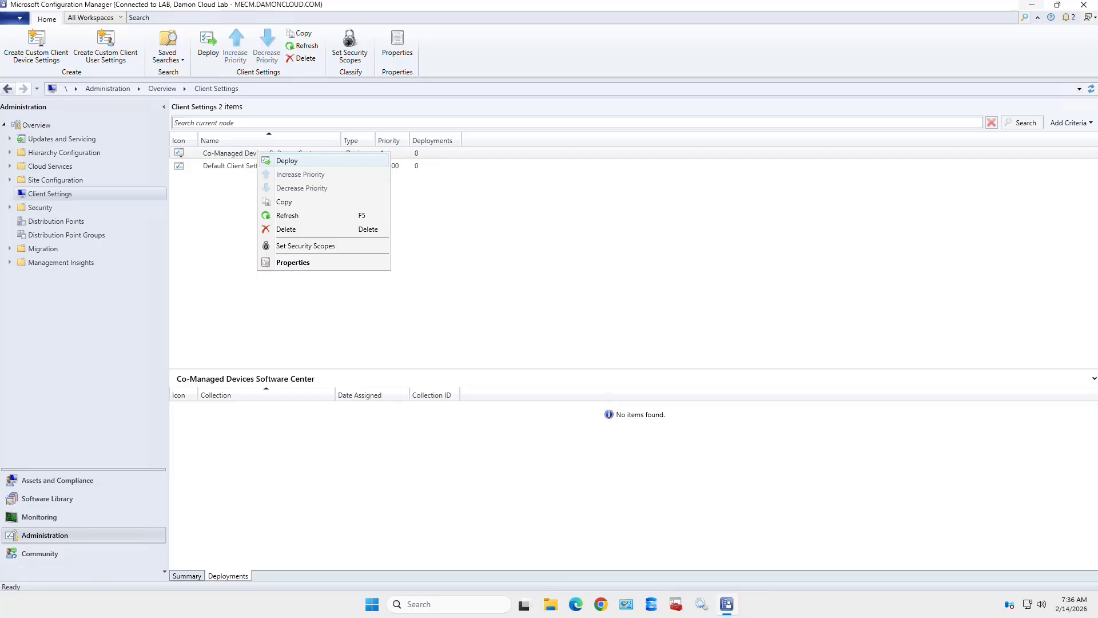
pyautogui.press('Return')
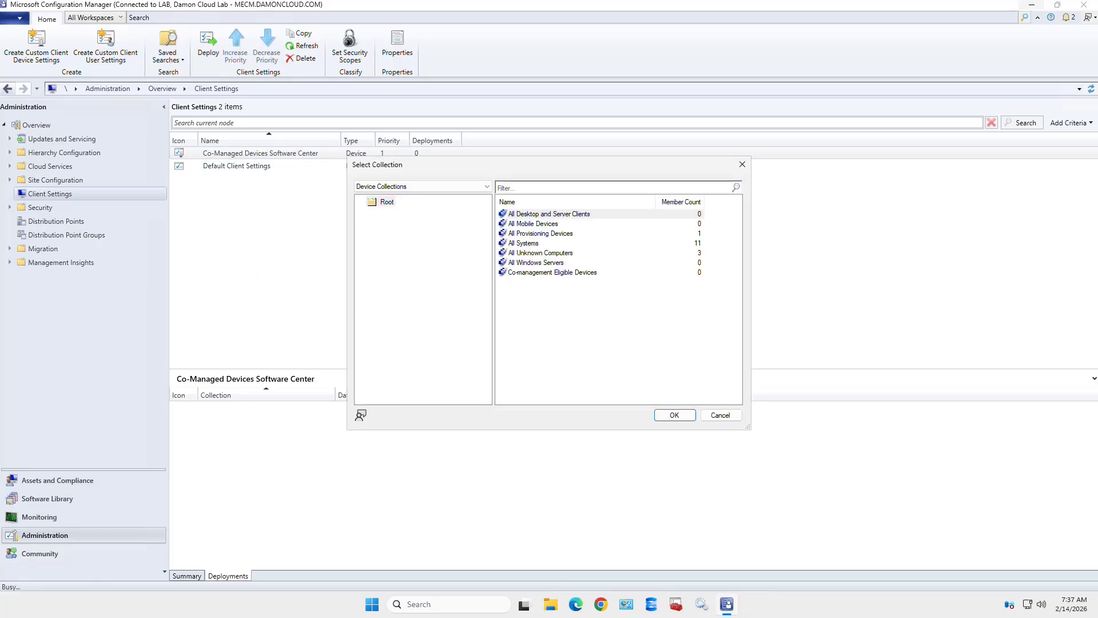
pyautogui.click(572, 273)
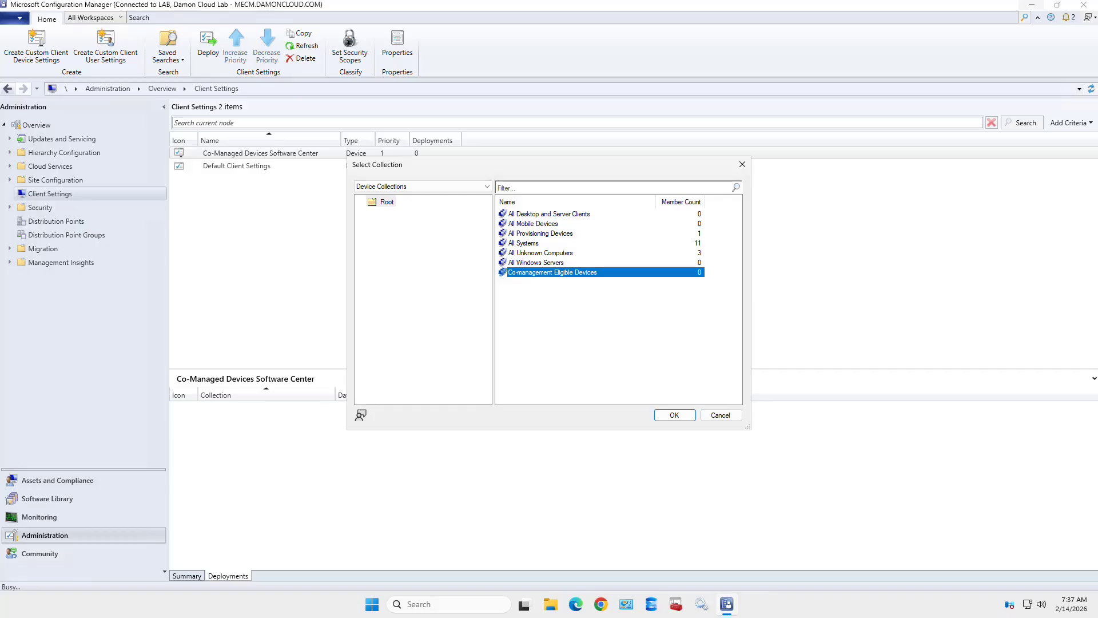
pyautogui.press('Return')
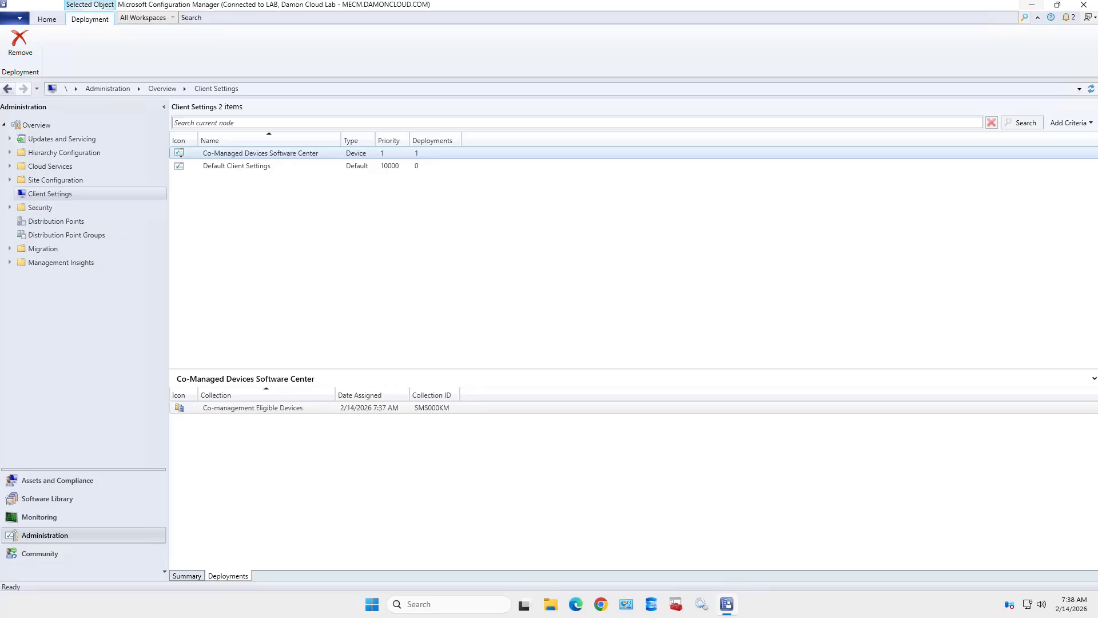
# - Switch back to the Summary details, showing Co-Managed Devices Software Center with 1 deployment
pyautogui.click(187, 576)
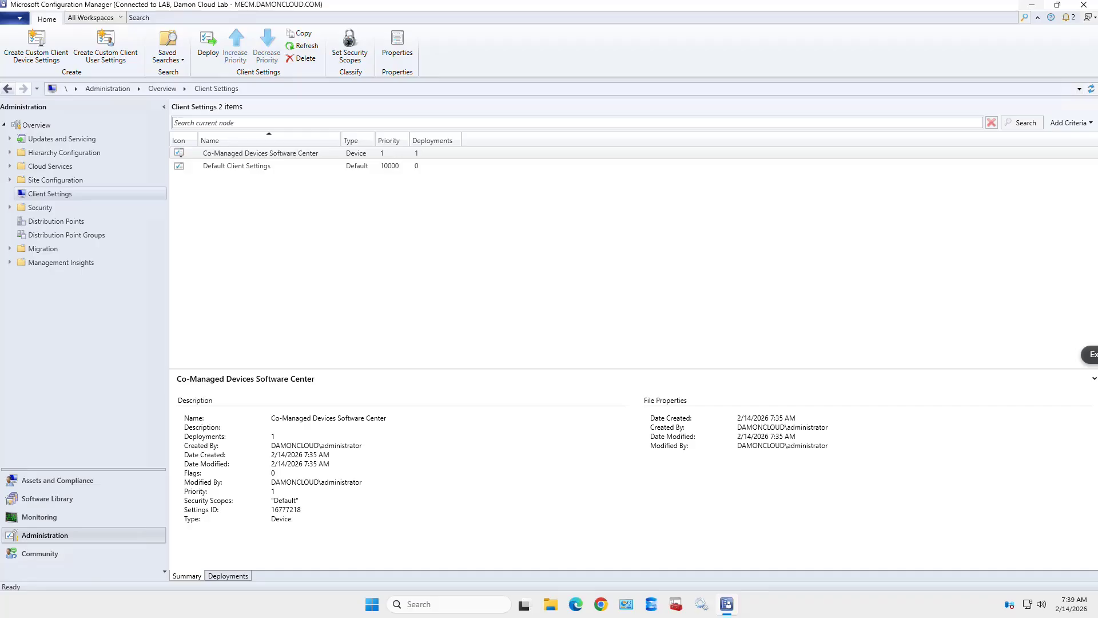
# - Show the 15 built-in security roles with Application Administrator's summary details
pyautogui.click(261, 153)
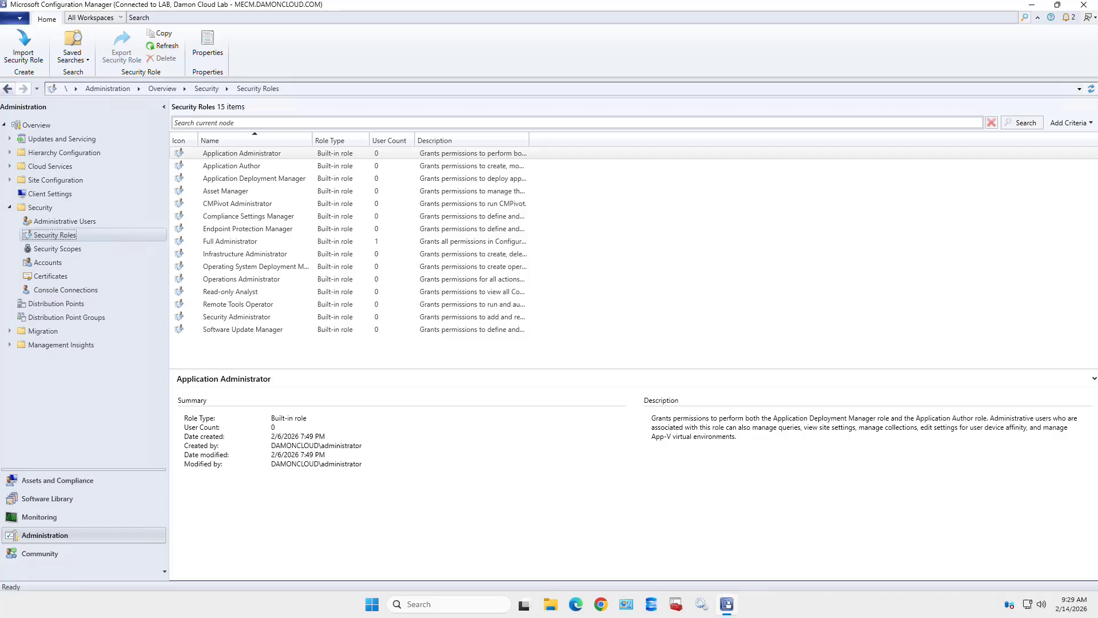
# - Widen the Description column so Full Administrator's full description is readable
pyautogui.click(230, 242)
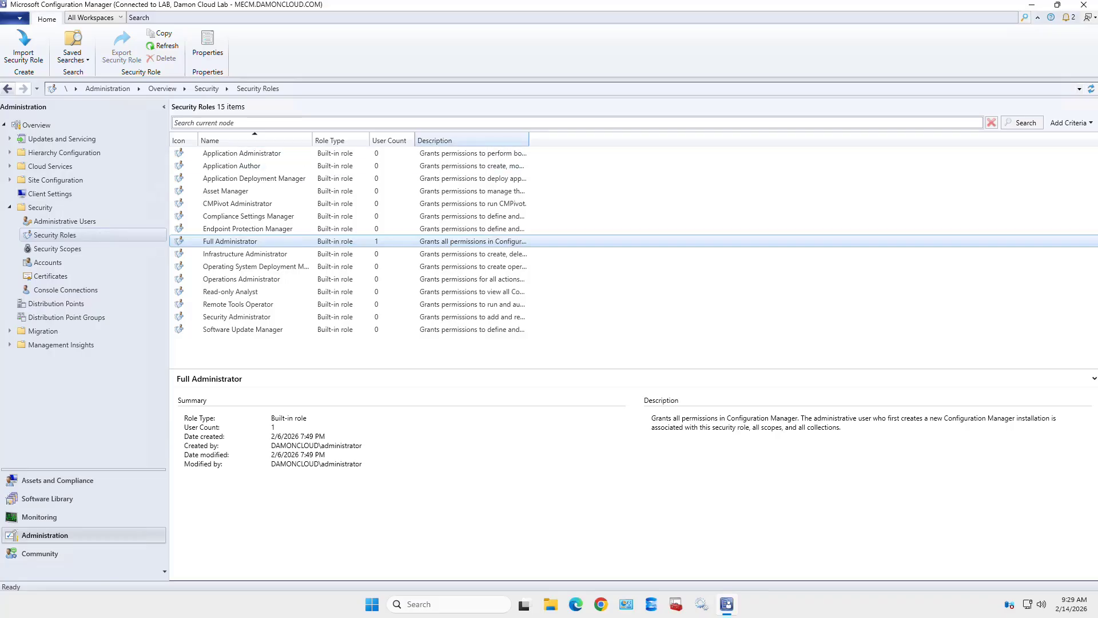
pyautogui.moveTo(529, 140); pyautogui.dragTo(998, 140)
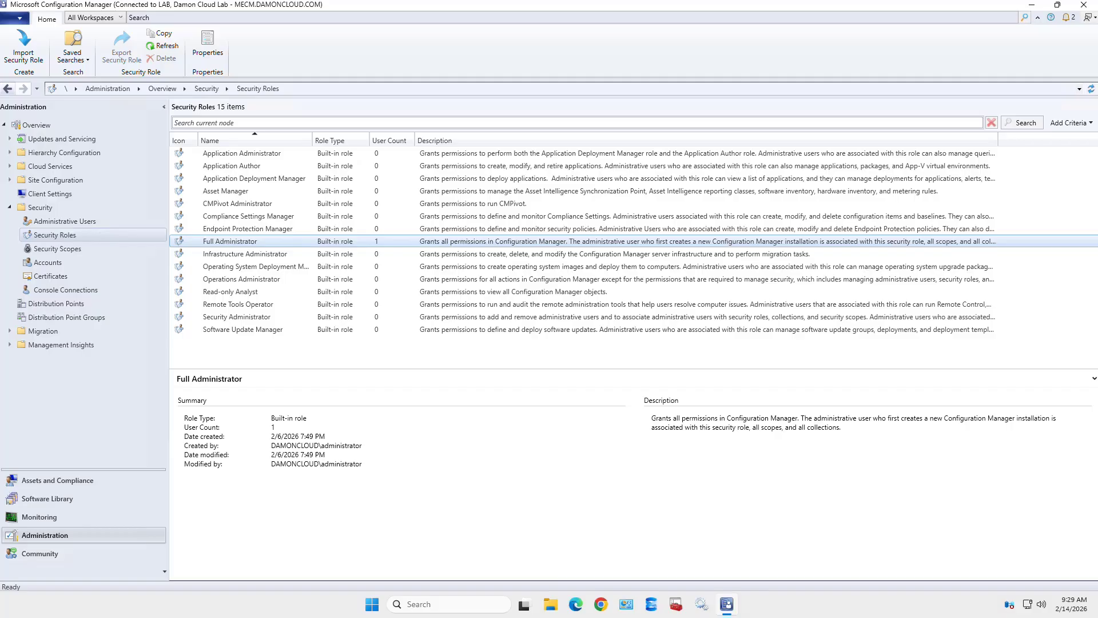
pyautogui.moveTo(841, 428); pyautogui.dragTo(651, 418)
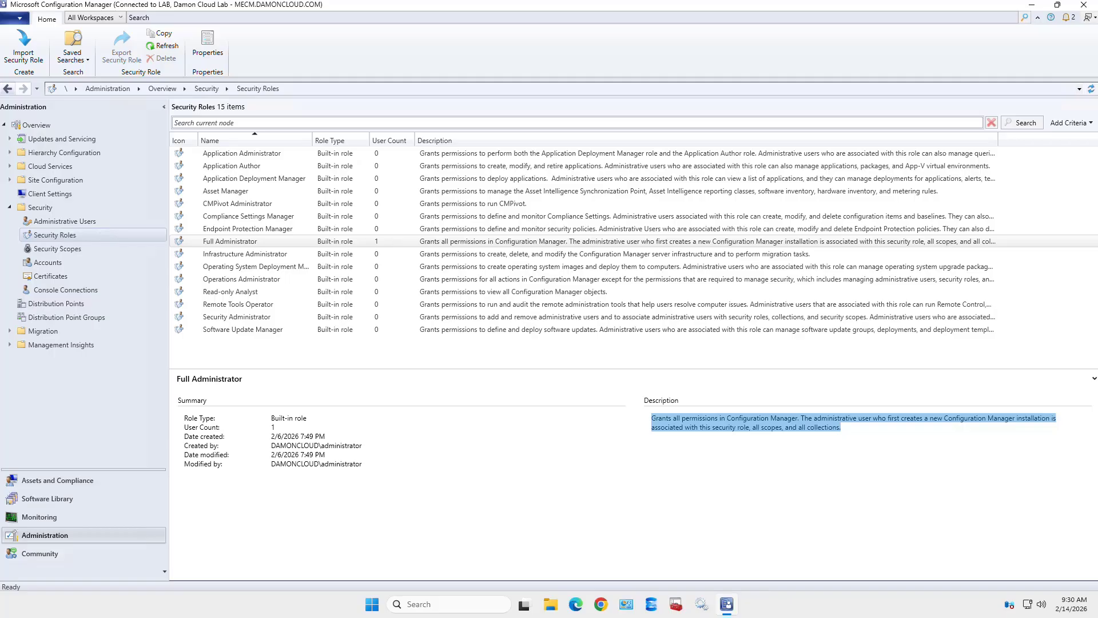
# - Compare the Application Administrator, Author, Deployment Manager and Operating System Deployment Manager role details
pyautogui.click(242, 154)
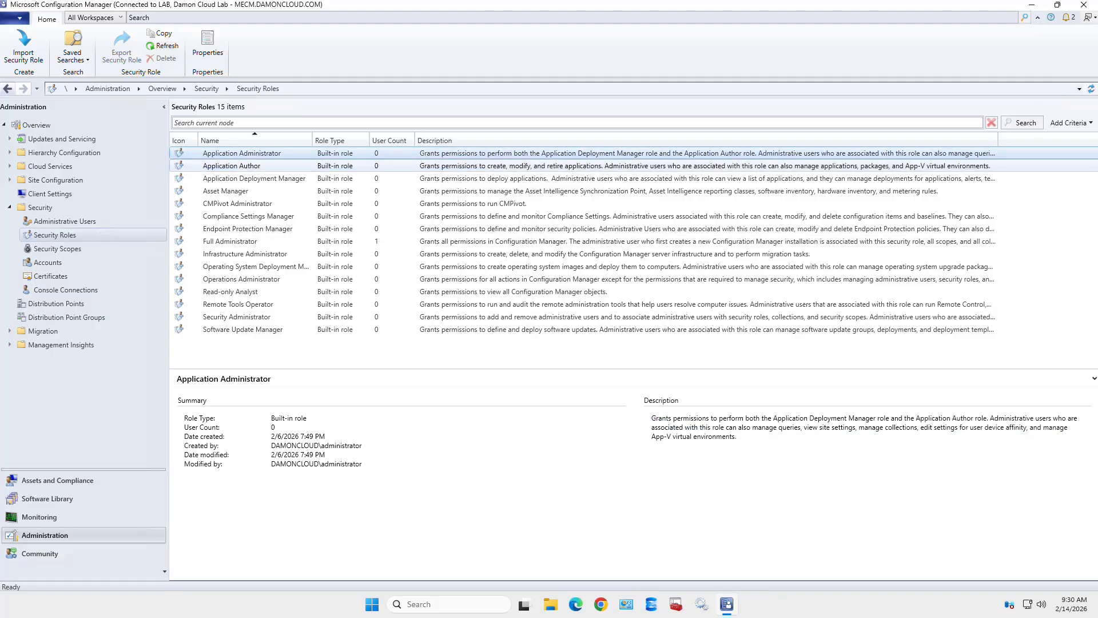
pyautogui.click(231, 166)
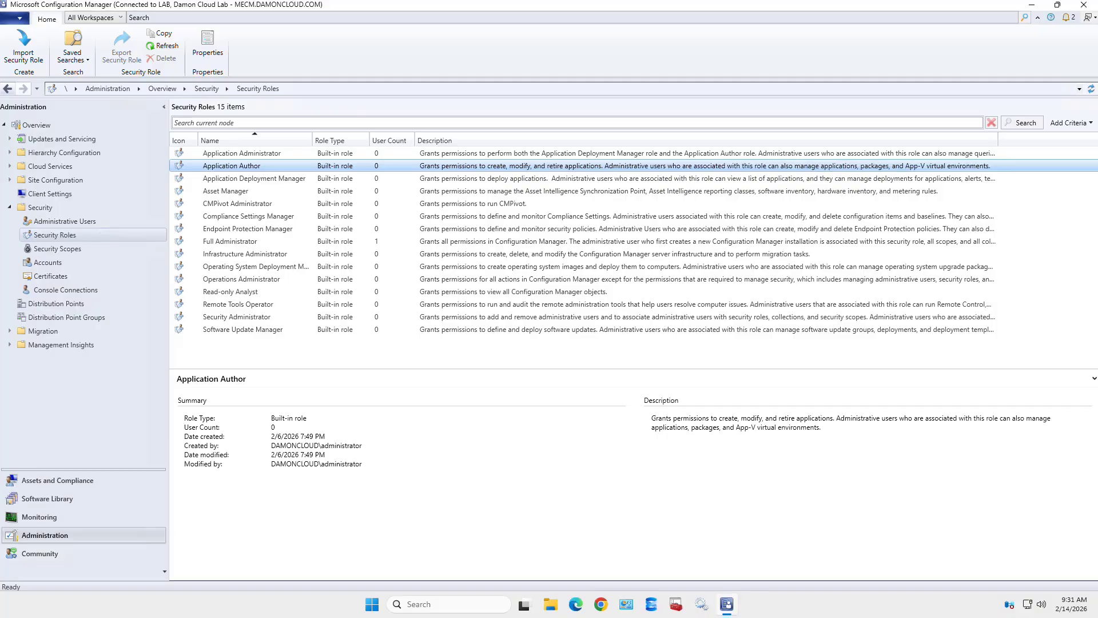
pyautogui.click(254, 179)
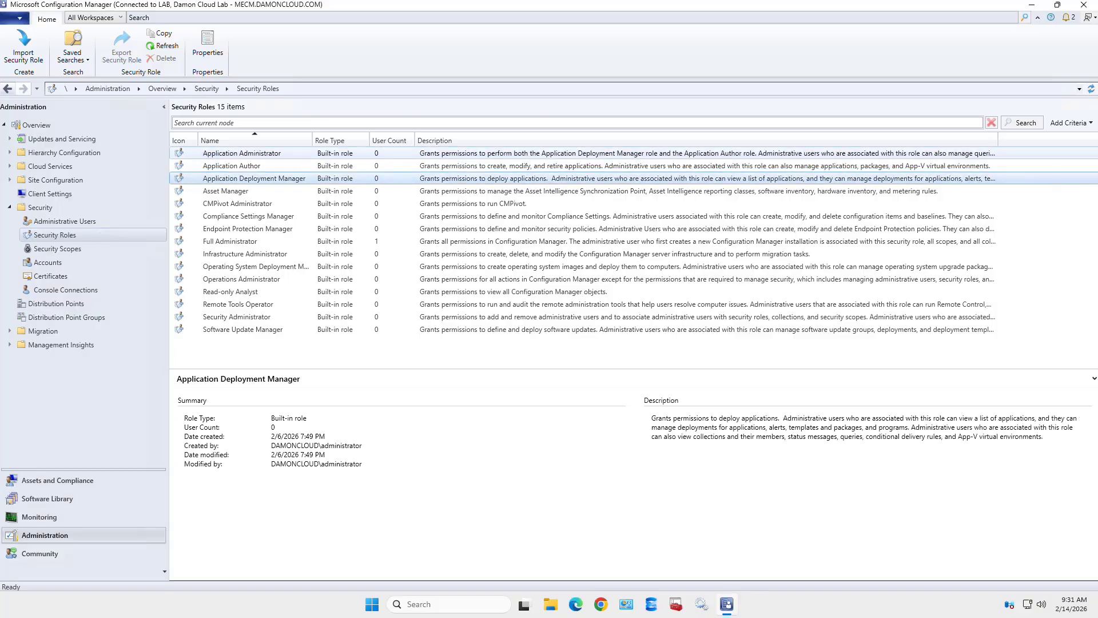
pyautogui.click(241, 154)
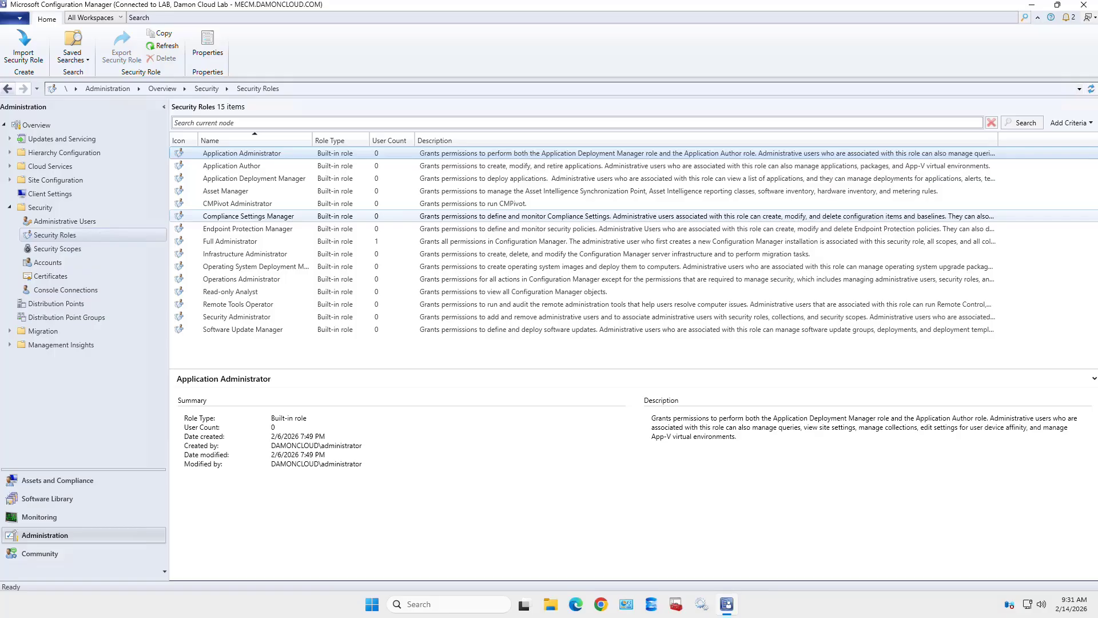
pyautogui.click(255, 266)
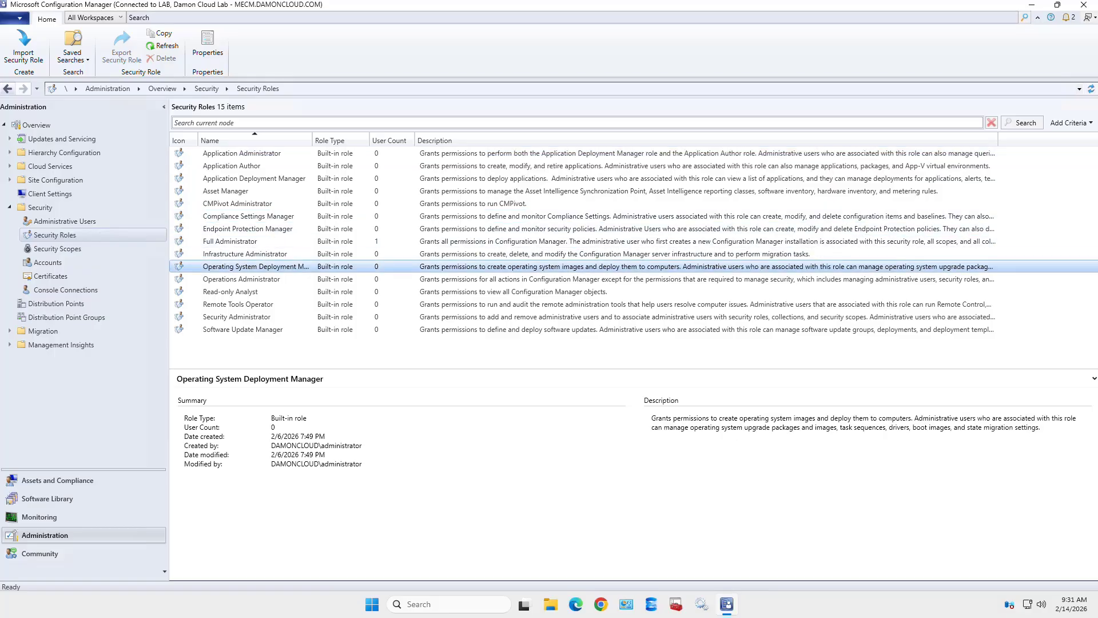
pyautogui.doubleClick(255, 267)
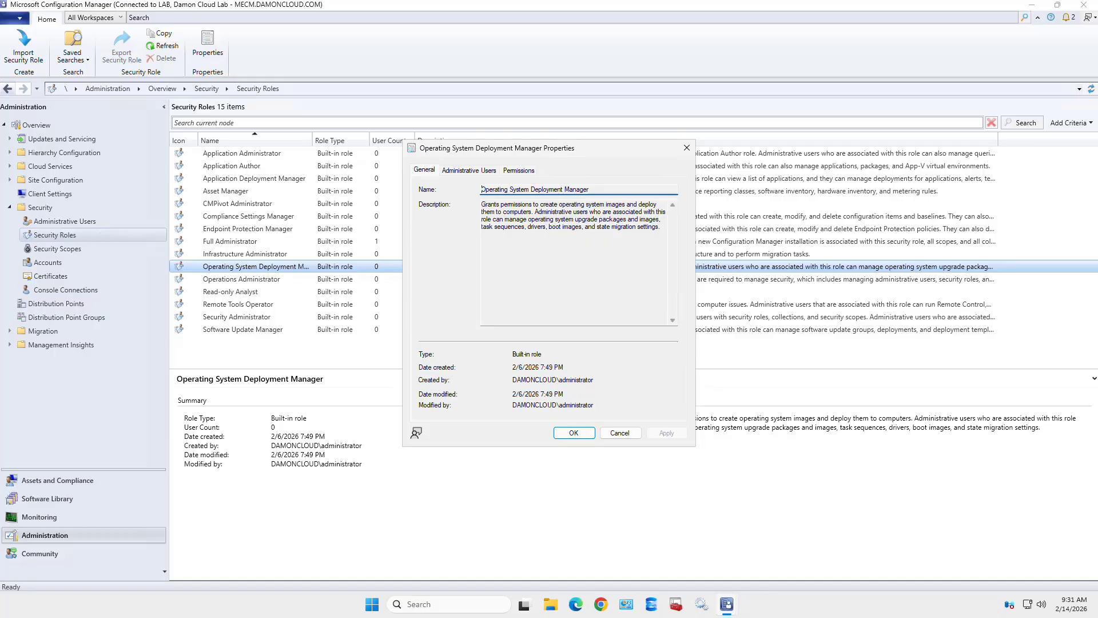
pyautogui.click(519, 171)
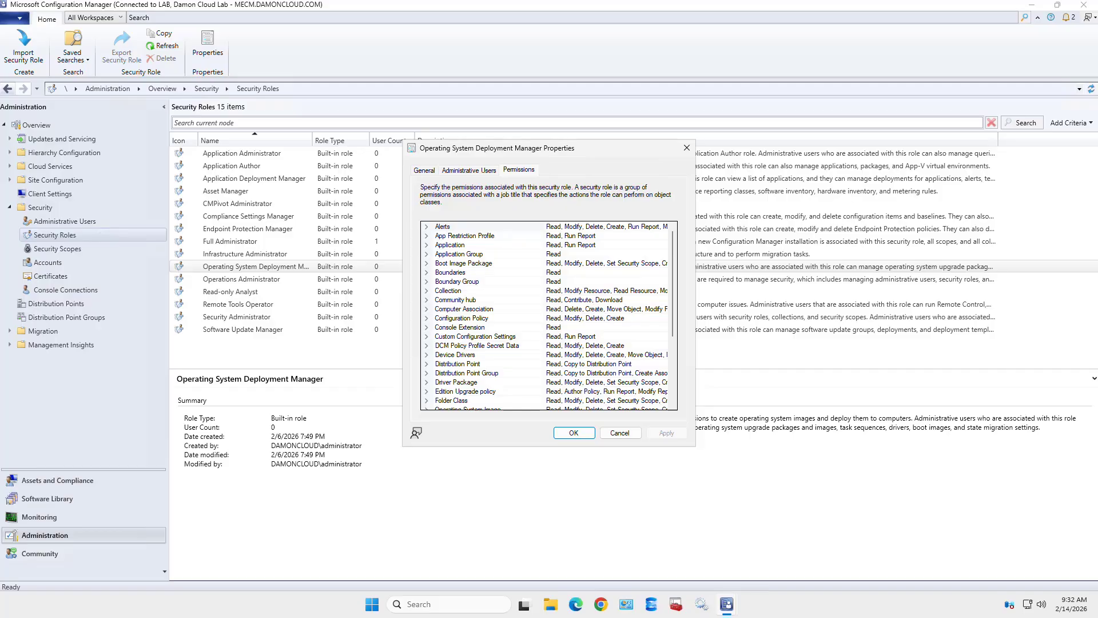
pyautogui.scroll(-2, 546, 317)
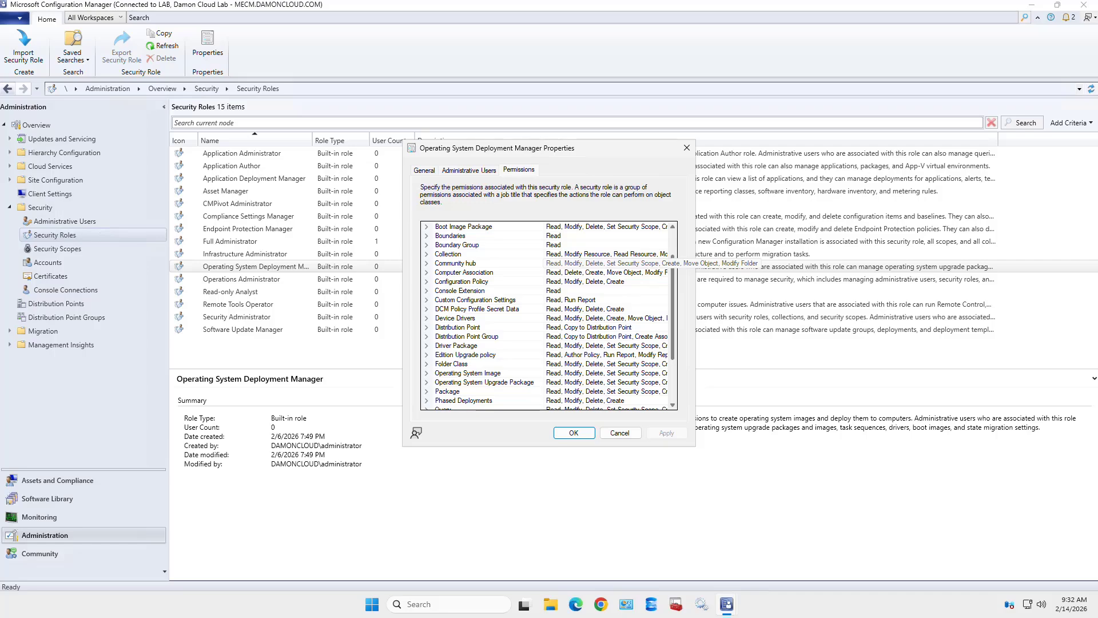
pyautogui.scroll(-2, 546, 317)
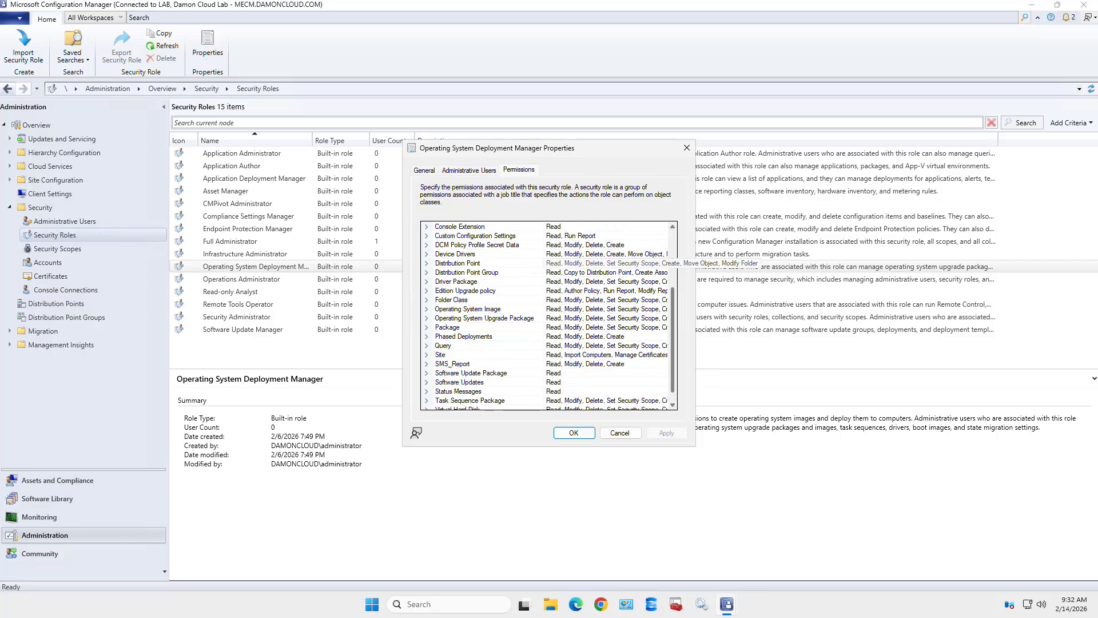
pyautogui.scroll(4, 546, 318)
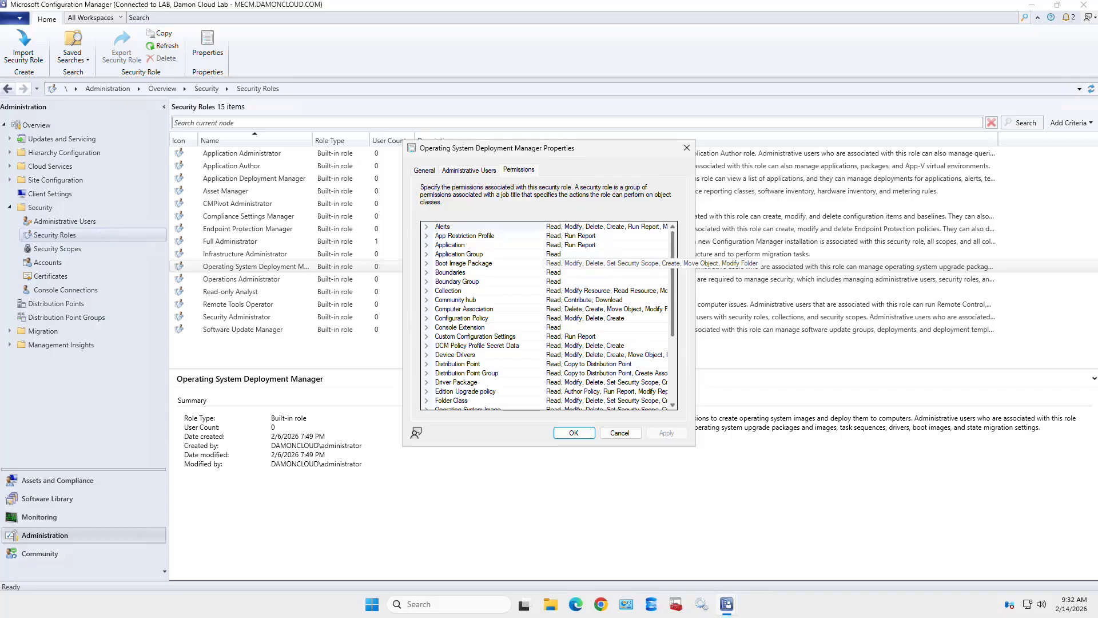
pyautogui.click(620, 432)
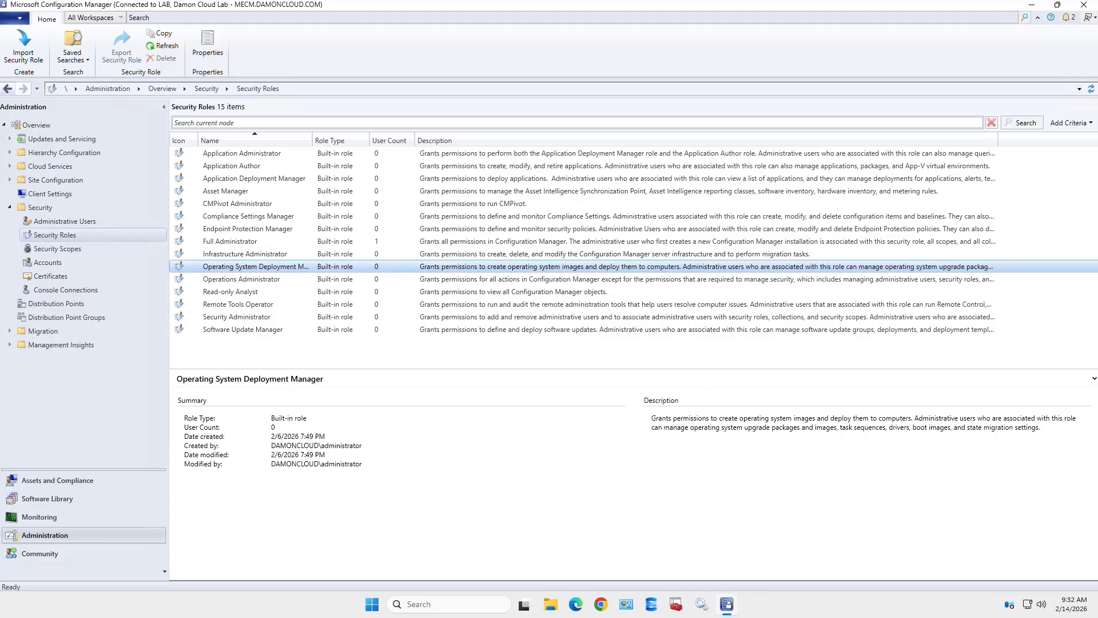
# - Copy the Operating System Deployment Manager role, naming it 'Custom OS Deployment Role'
pyautogui.rightClick(255, 265)
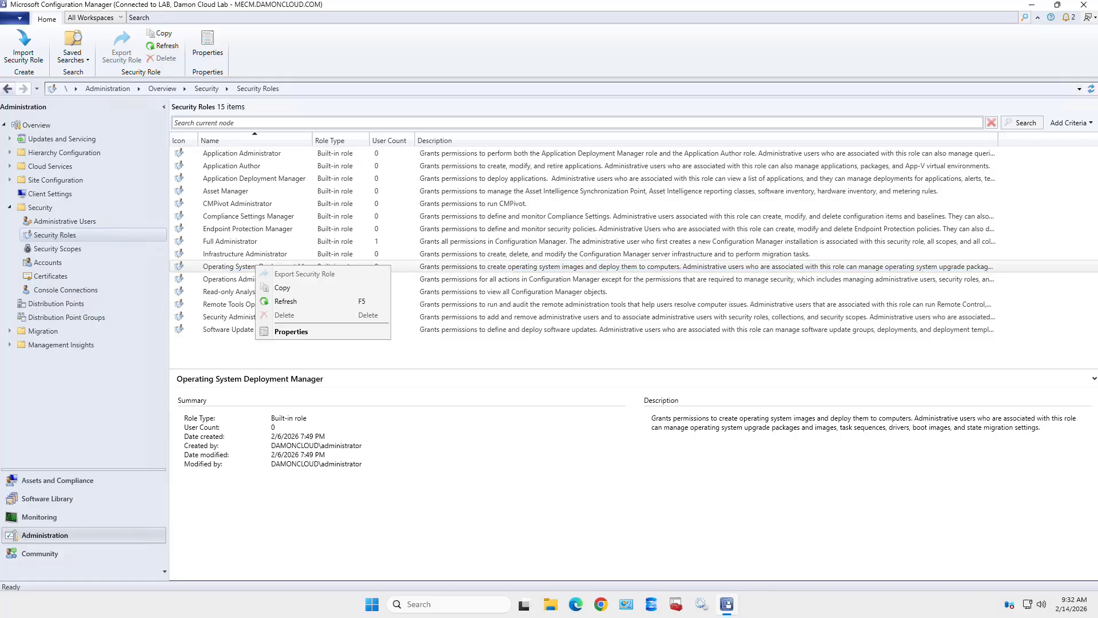
pyautogui.click(283, 289)
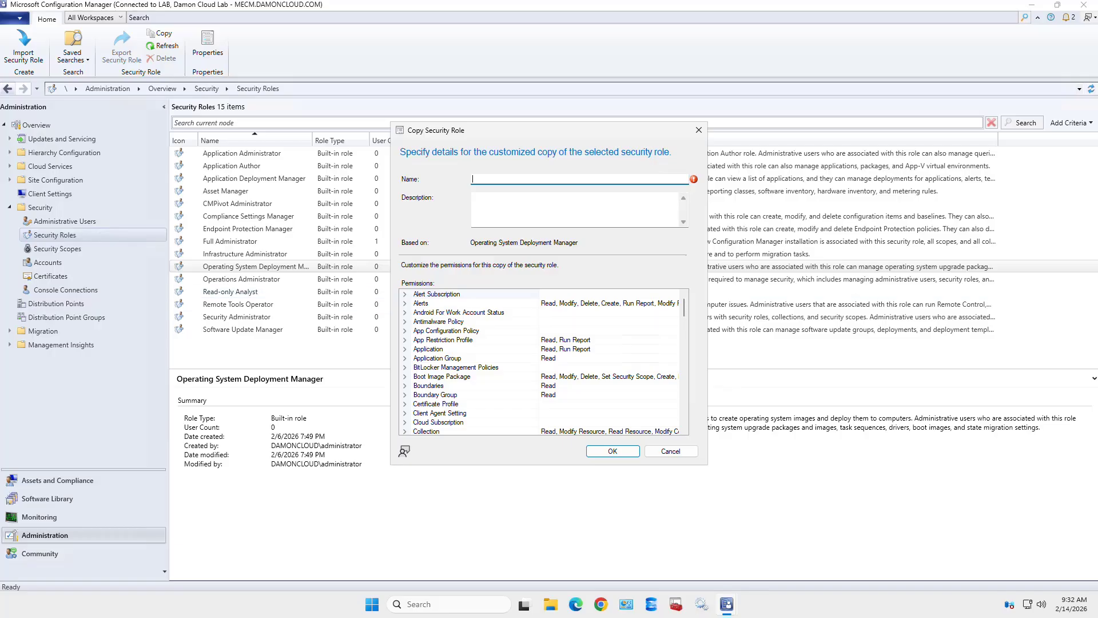
pyautogui.write('Custom OS Deployment Role')
pyautogui.click(405, 386)
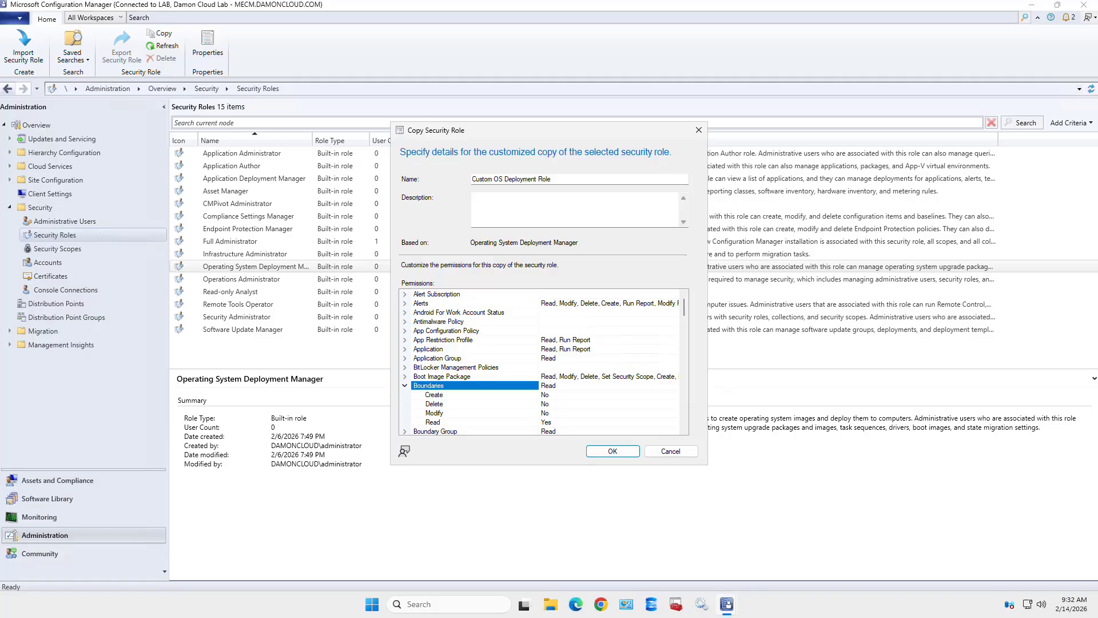
pyautogui.click(405, 385)
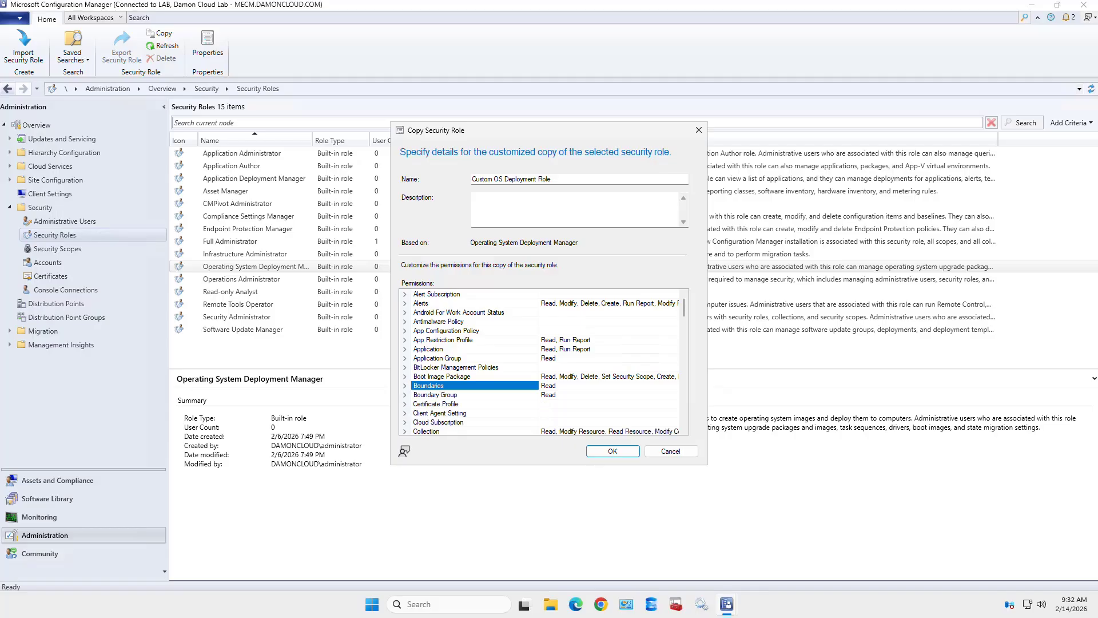
pyautogui.scroll(-1, 544, 362)
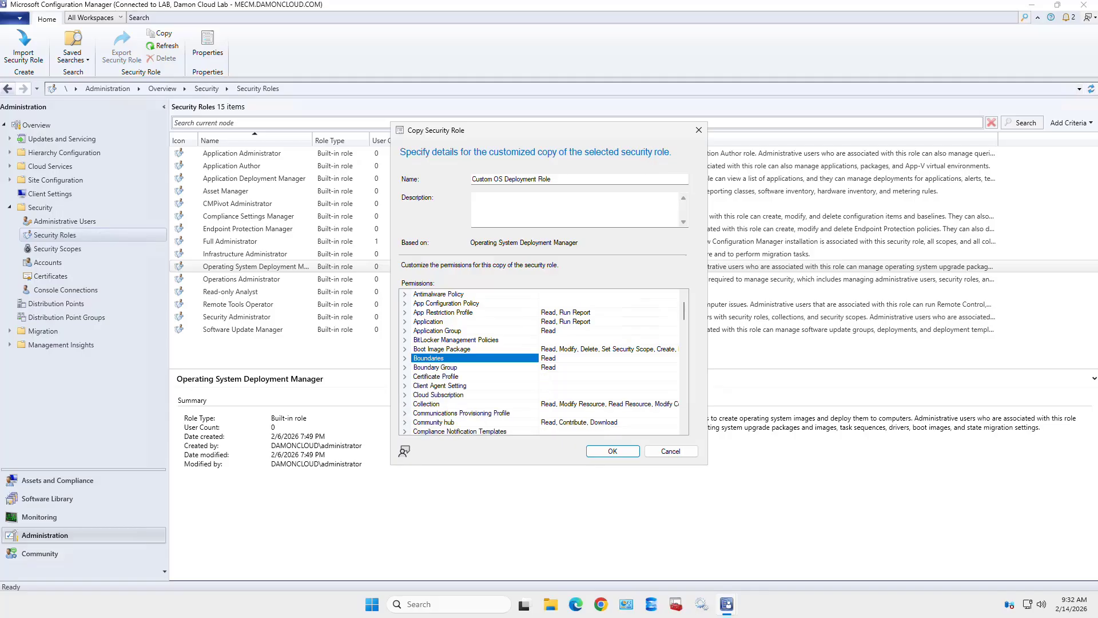
pyautogui.click(405, 404)
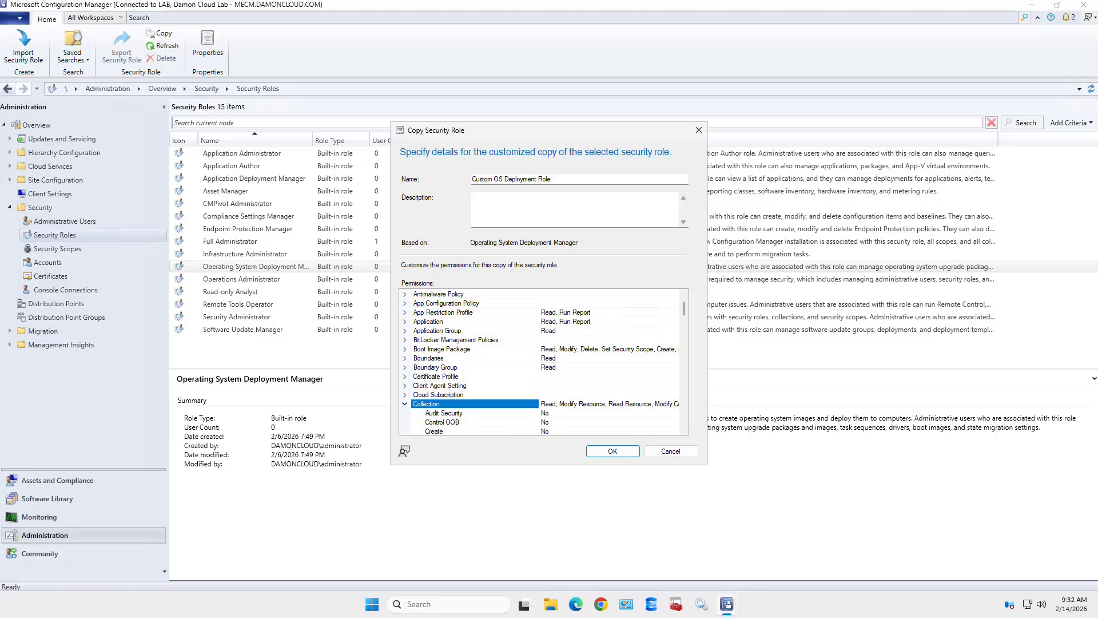
pyautogui.scroll(-5, 544, 362)
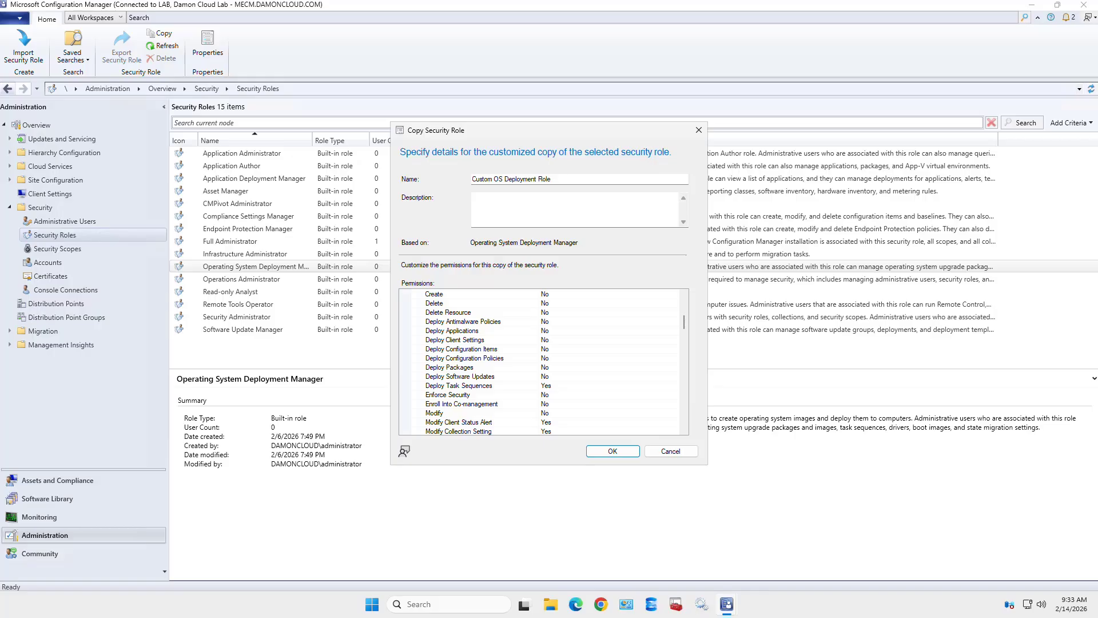
pyautogui.click(459, 385)
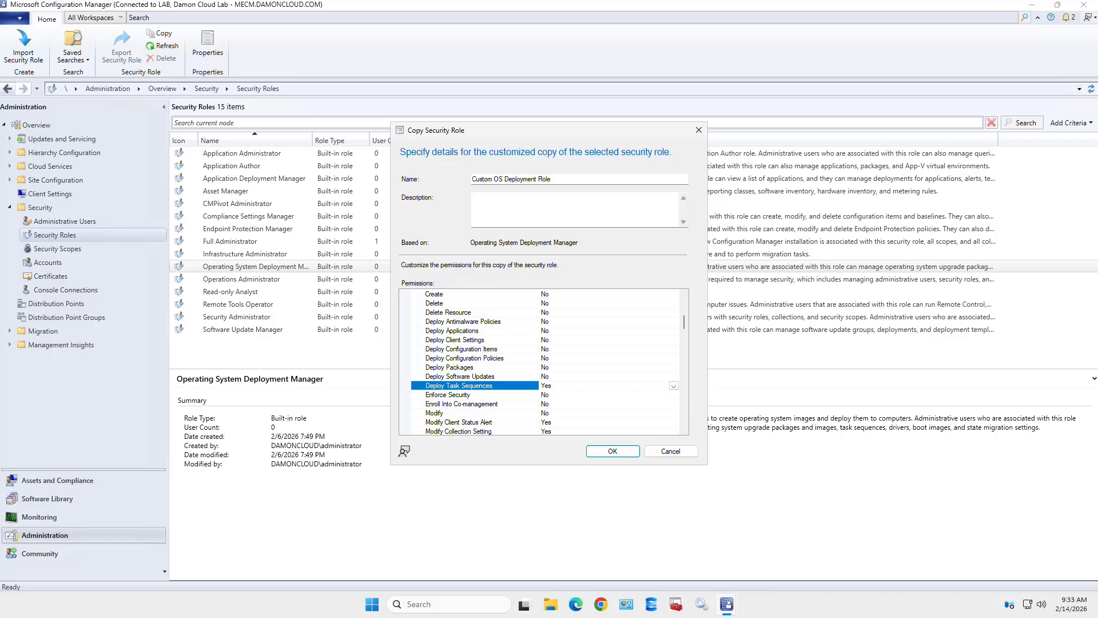
pyautogui.click(674, 386)
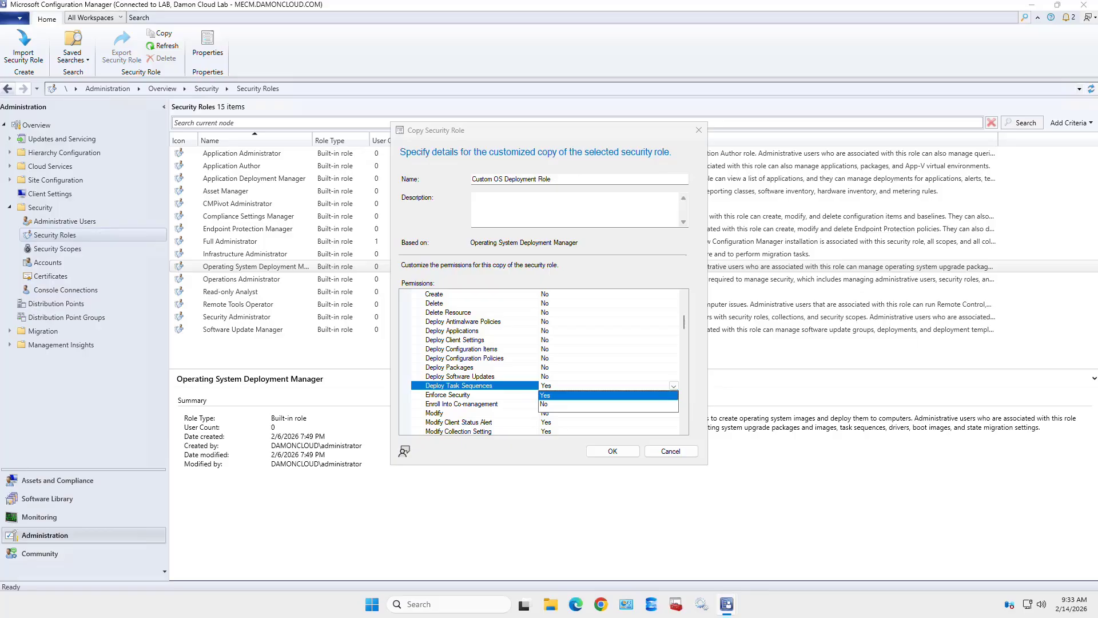
pyautogui.press('Return')
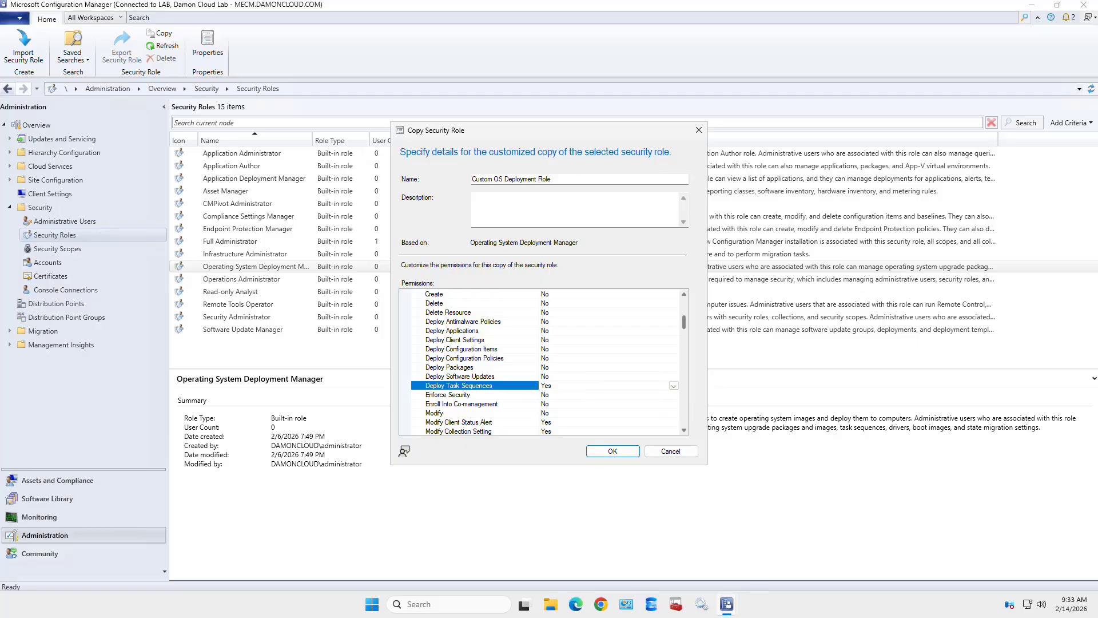
pyautogui.scroll(5, 683, 343)
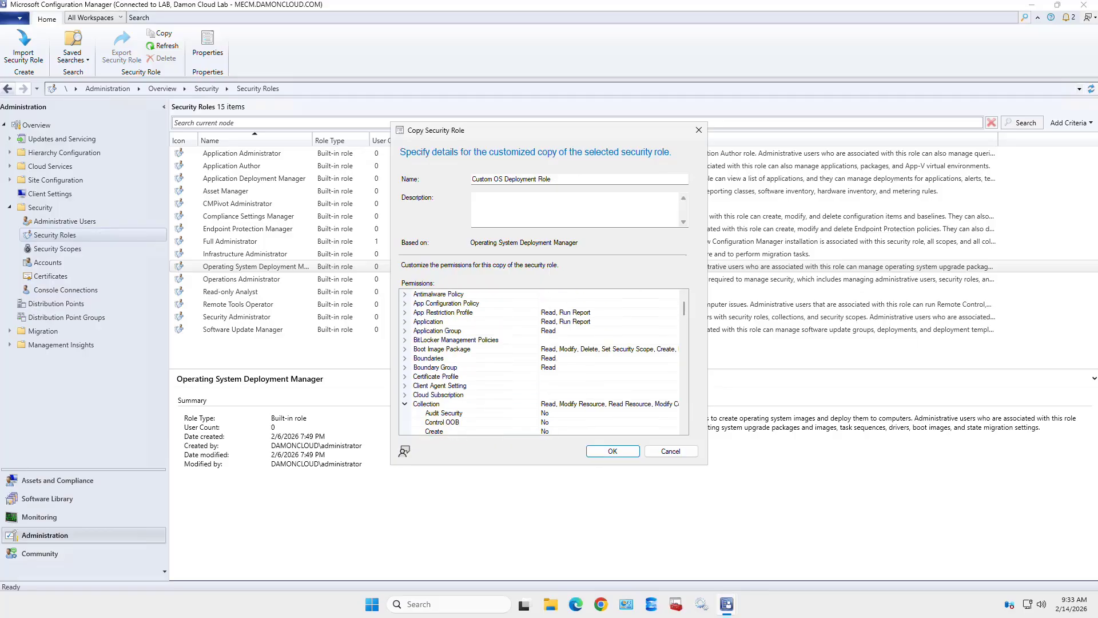
pyautogui.click(404, 404)
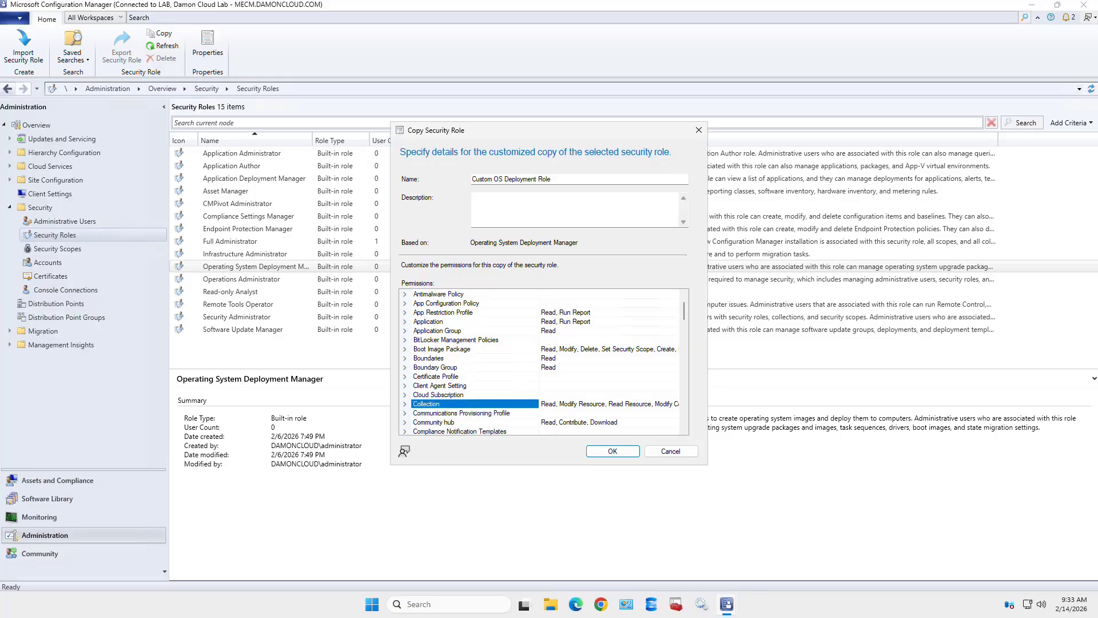
# - Set the Boot Image Package Delete permission to No and save Custom OS Deployment Role
pyautogui.click(405, 349)
pyautogui.scroll(-1, 405, 349)
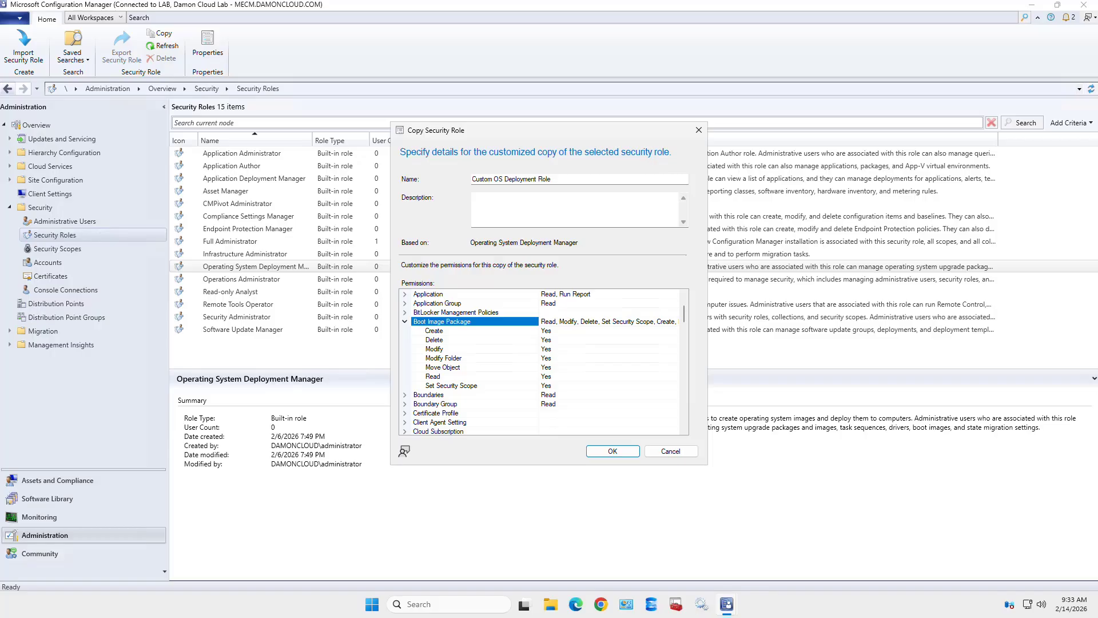
pyautogui.click(434, 339)
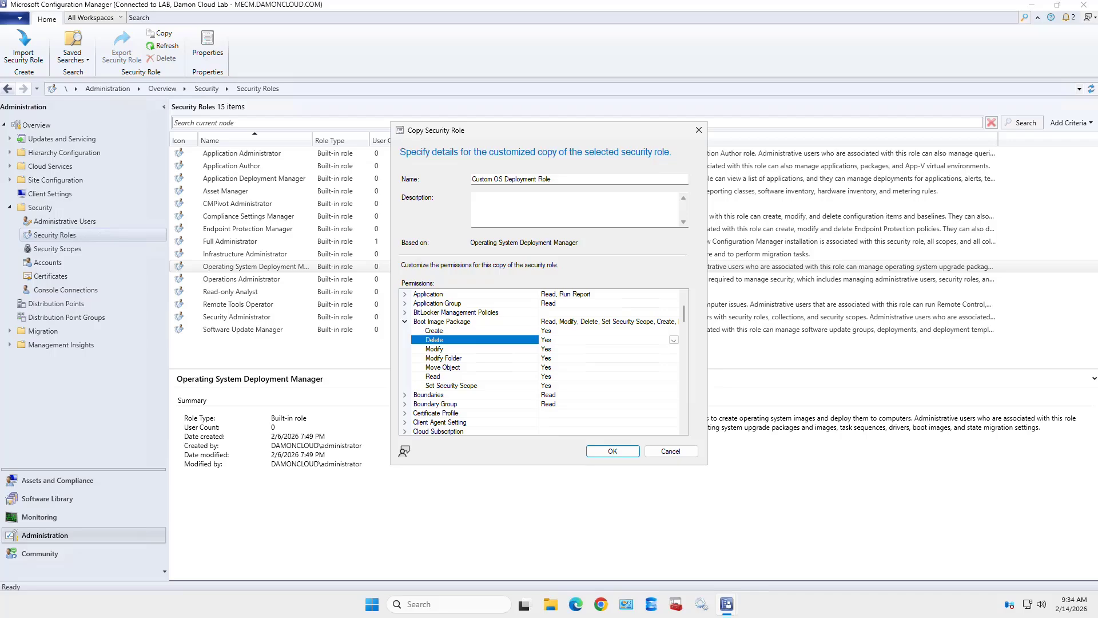
pyautogui.click(674, 339)
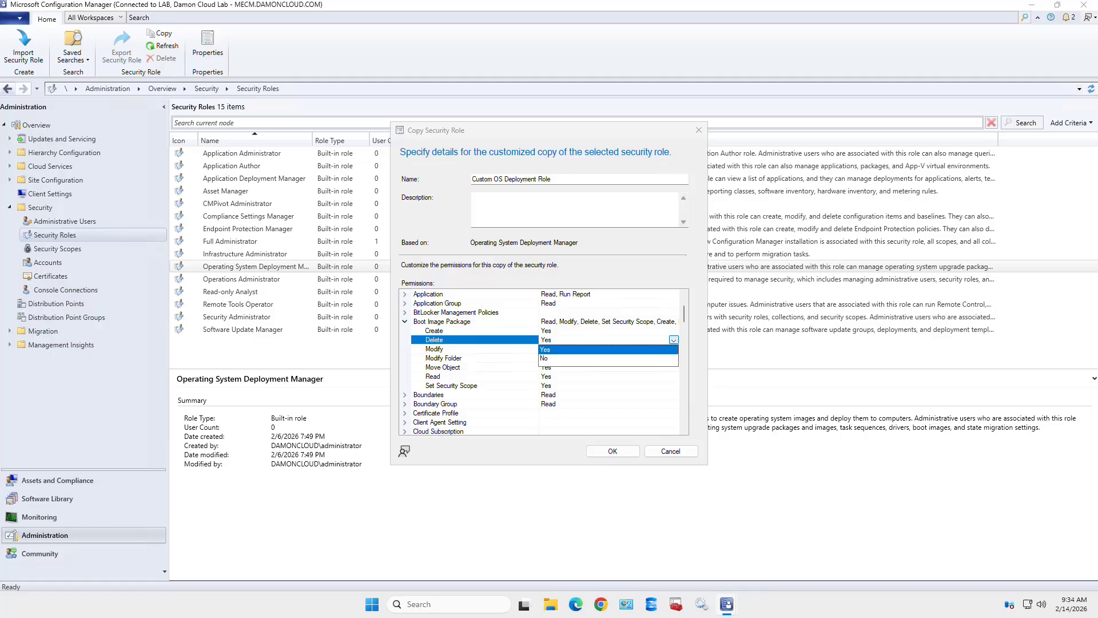
pyautogui.press('Down')
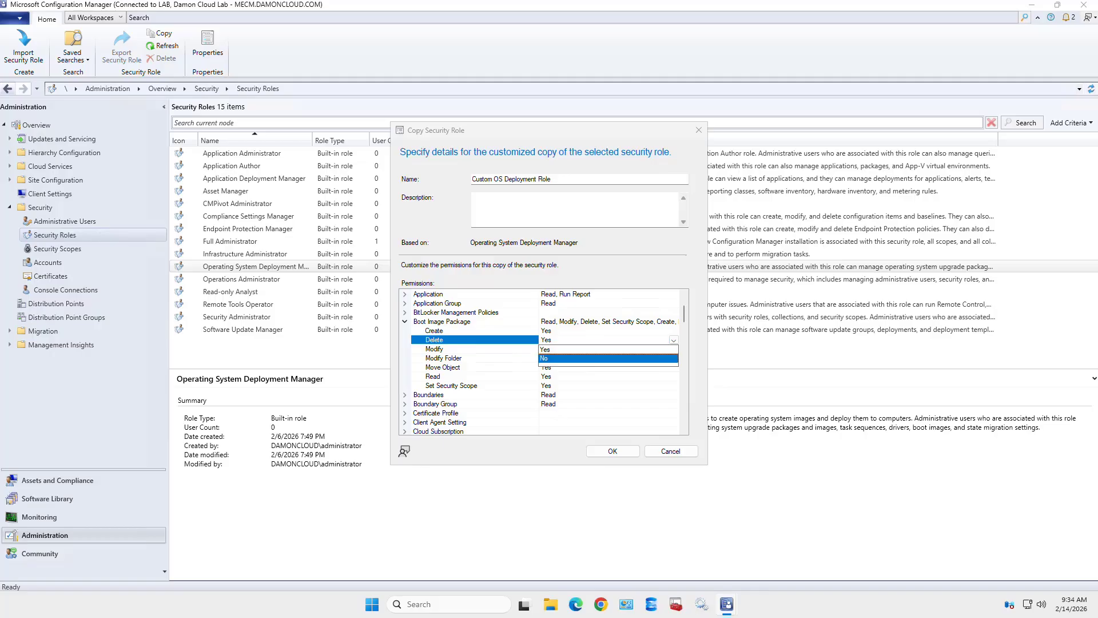
pyautogui.press('Return')
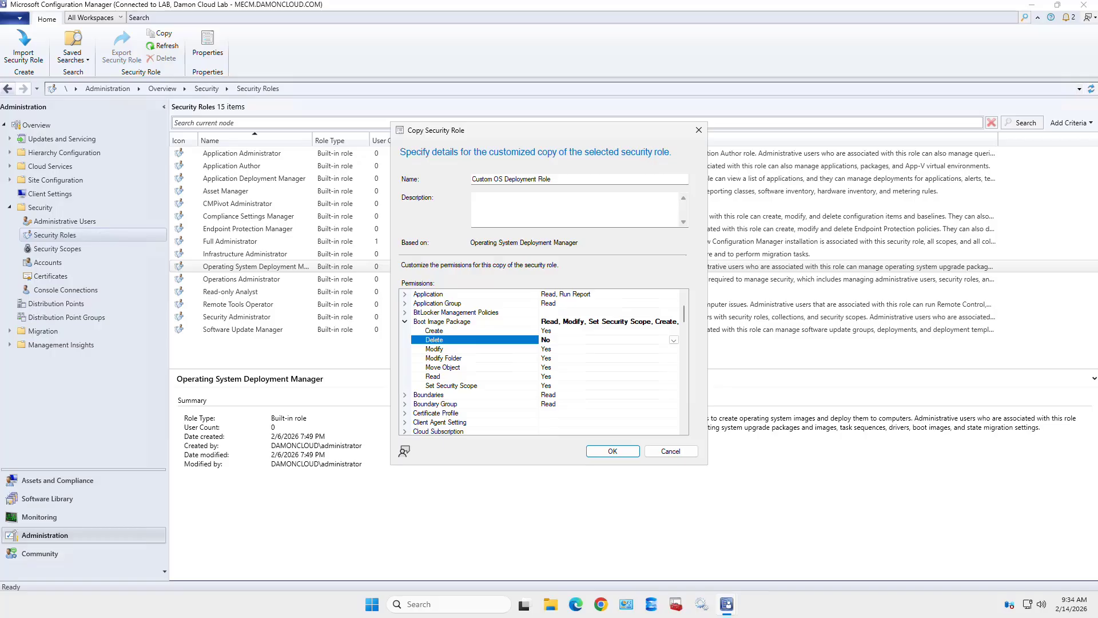
pyautogui.press('Left')
pyautogui.press('Left')
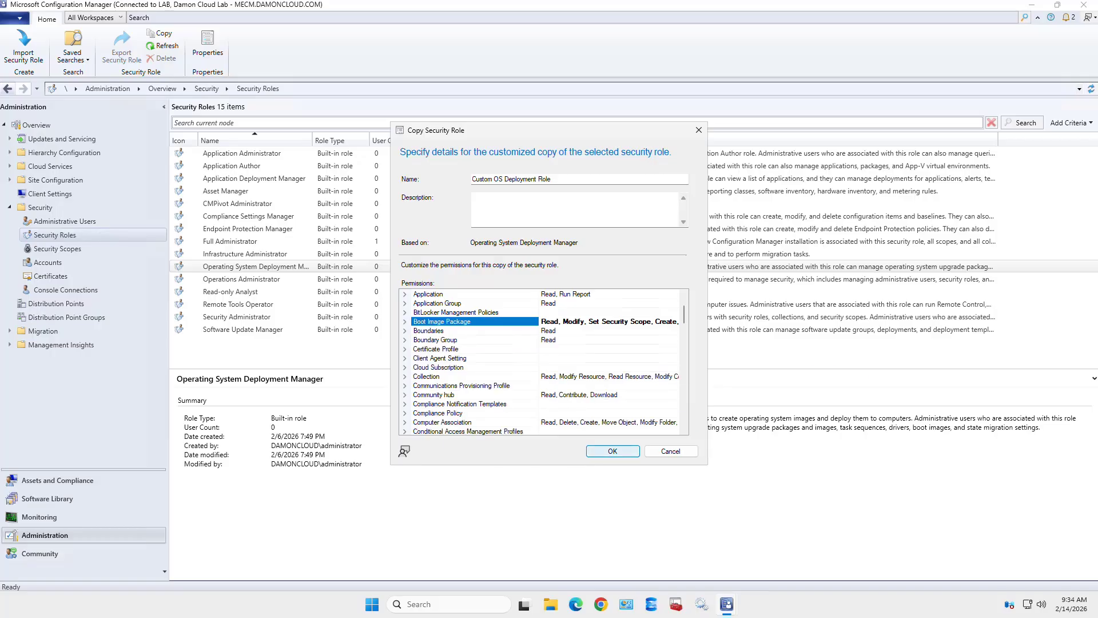
pyautogui.click(612, 451)
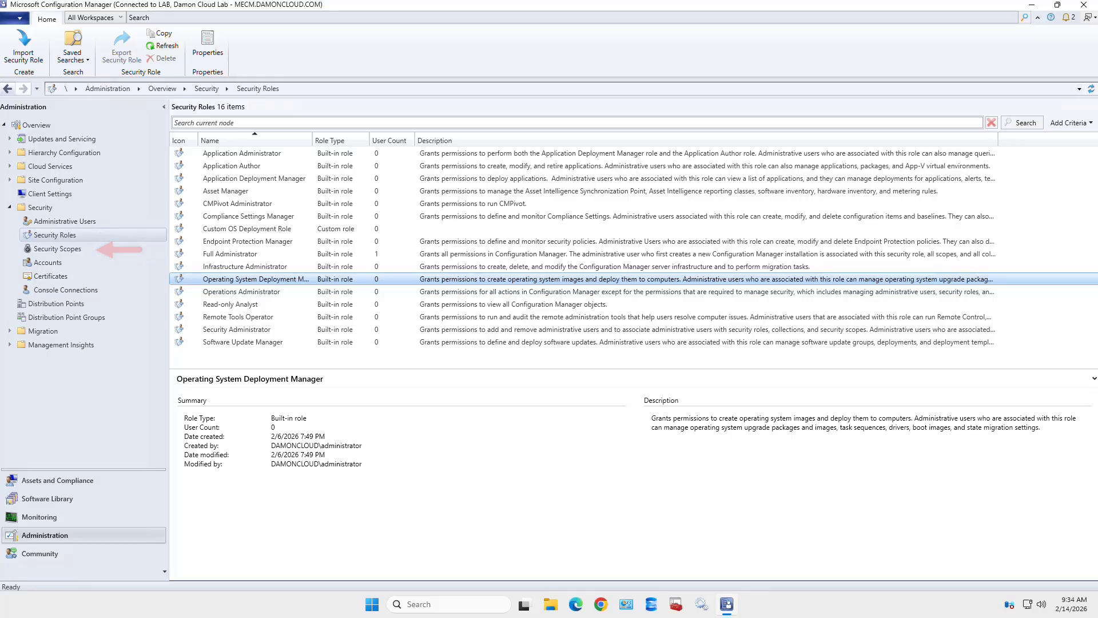
# - Show the Security Scopes list with the built-in All and Default scopes
pyautogui.click(58, 249)
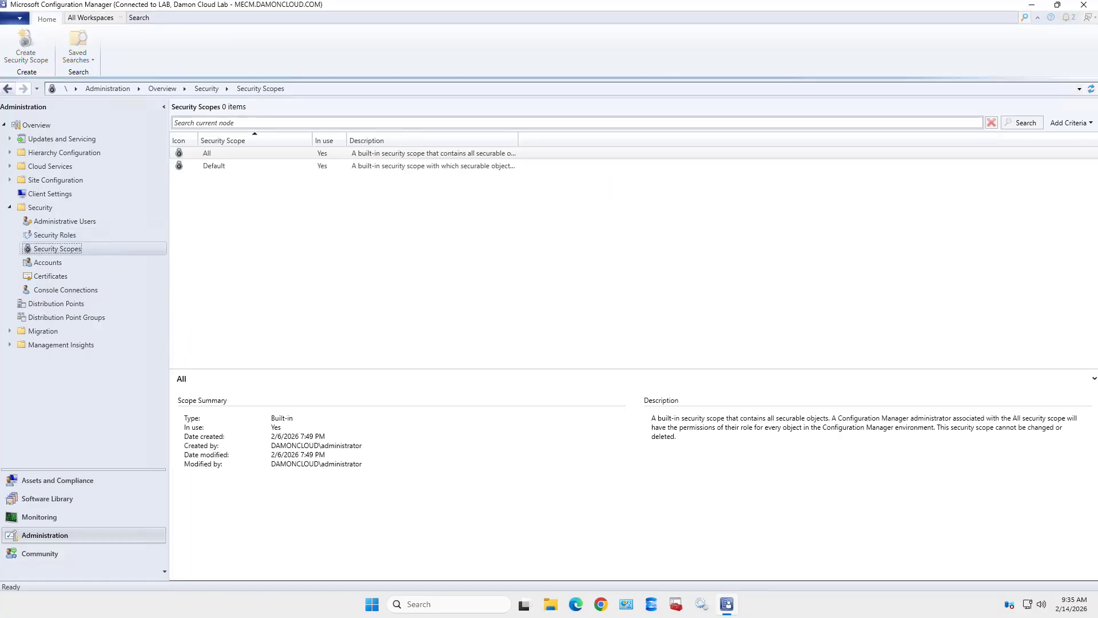
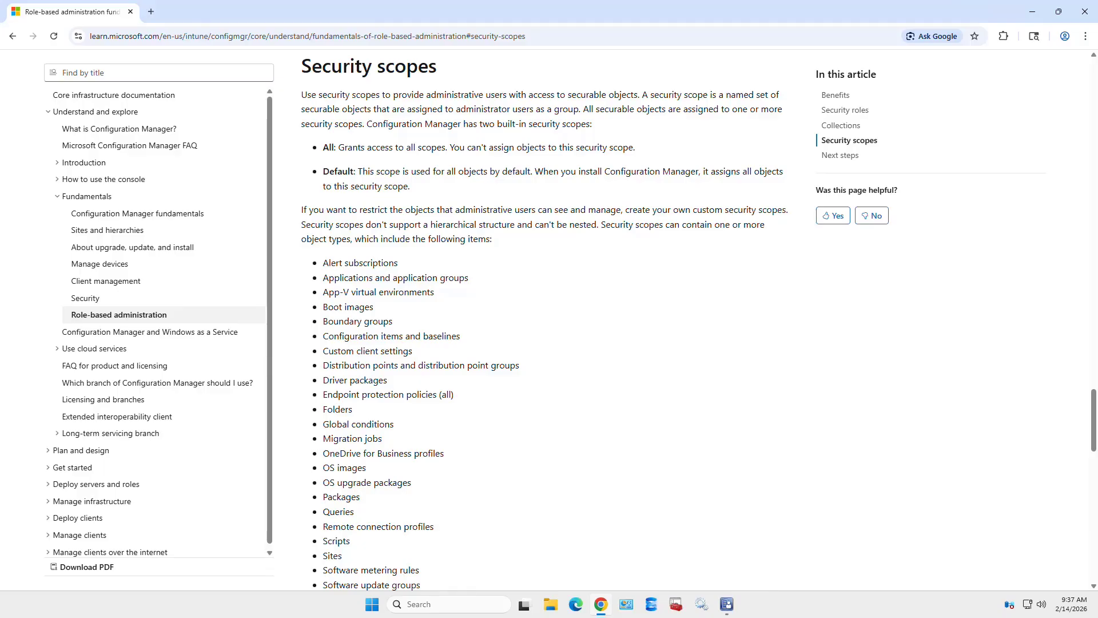
# - Scroll to the scopeable objects list and highlight 'Boundary groups' and 'Distribution points and distribution point groups'
pyautogui.scroll(-2, 543, 320)
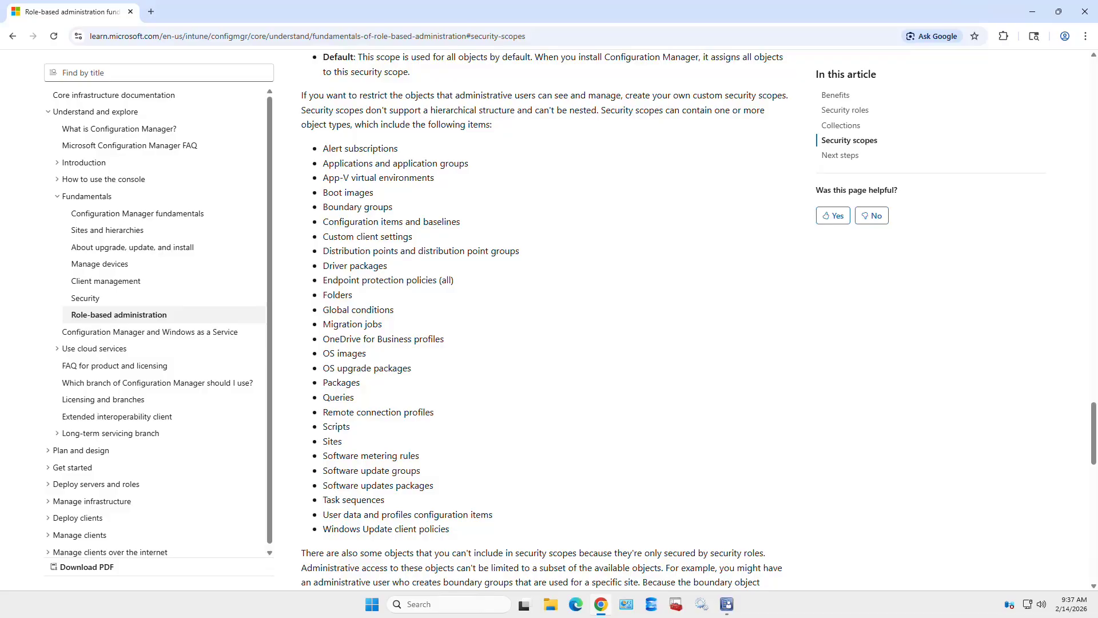
pyautogui.moveTo(392, 207); pyautogui.dragTo(322, 206)
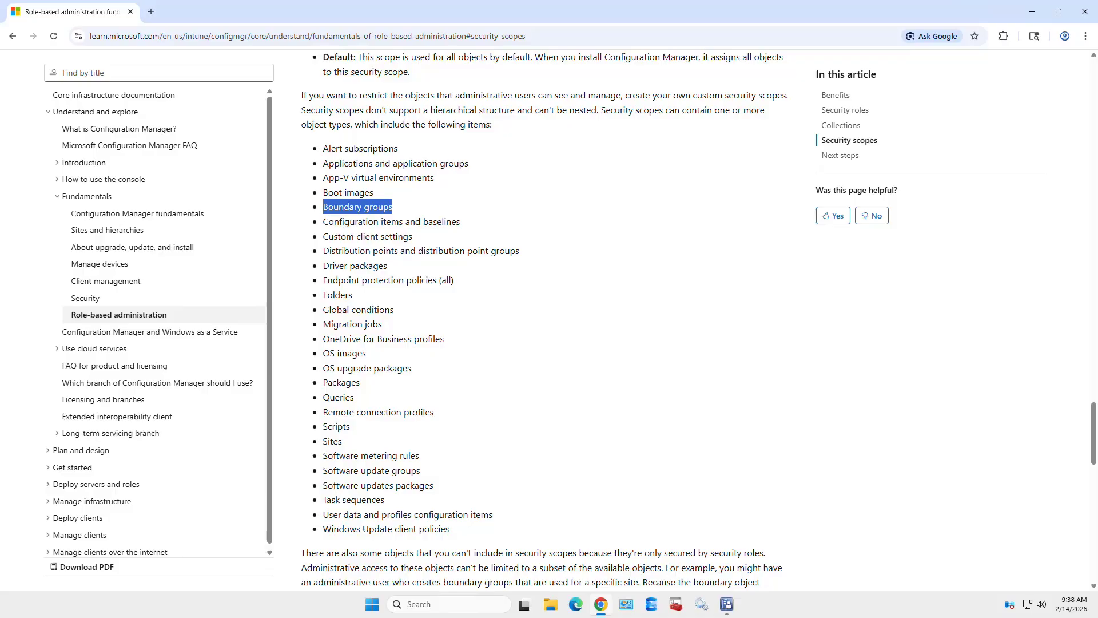
pyautogui.moveTo(519, 250); pyautogui.dragTo(323, 251)
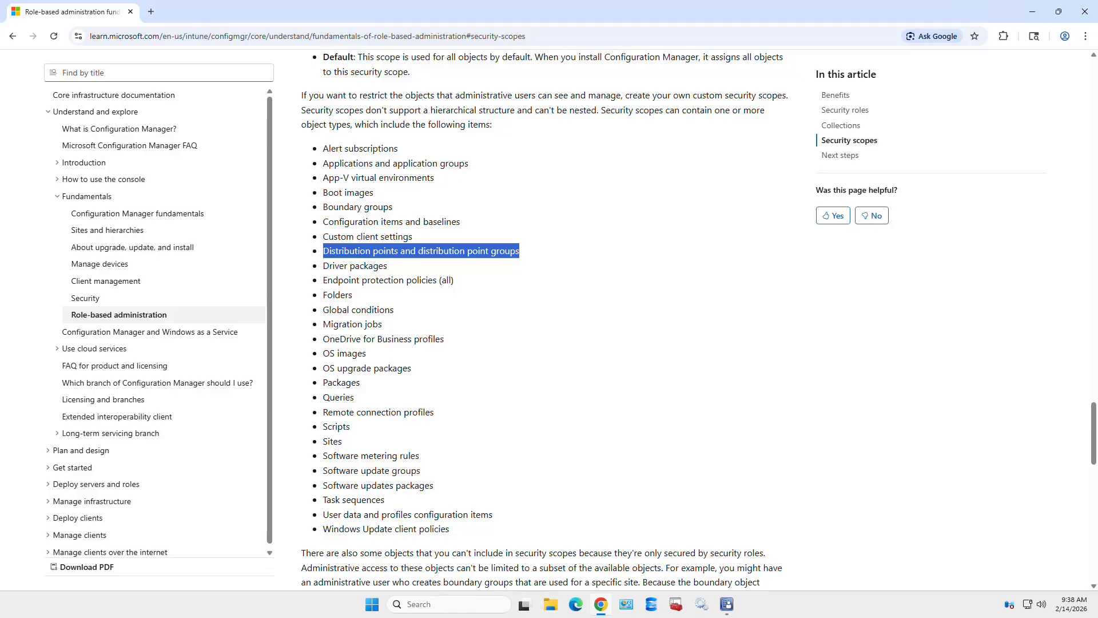
# - Create a security scope named 'Boundary Groups' in the Configuration Manager console
pyautogui.hotkey('alt', 'Tab')
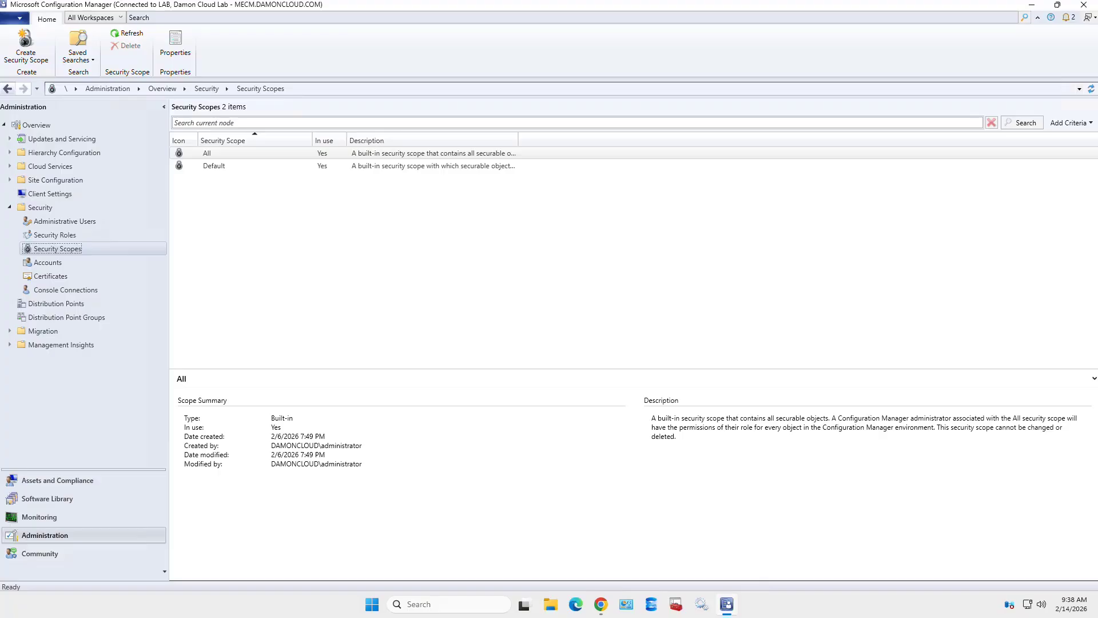
pyautogui.rightClick(106, 247)
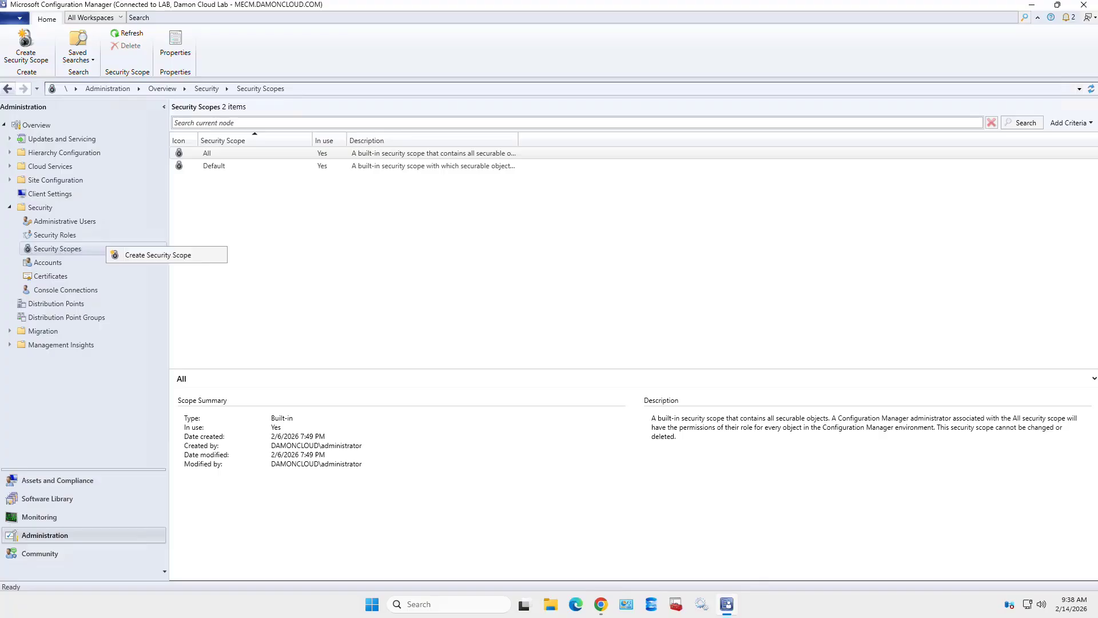
pyautogui.click(158, 254)
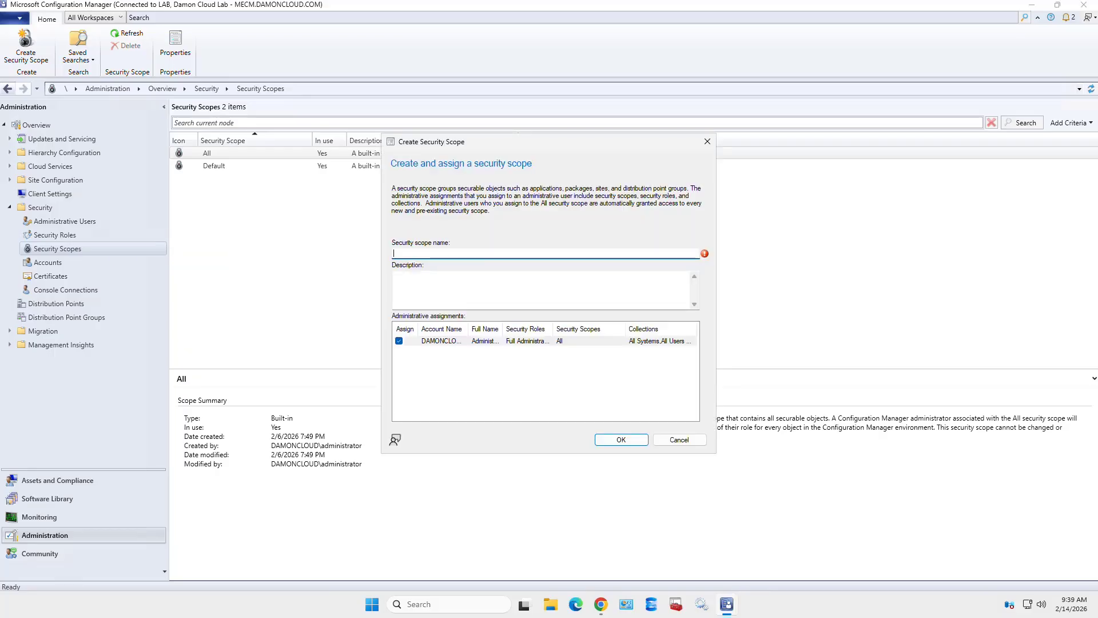
pyautogui.write('Boundary Groups')
pyautogui.click(622, 439)
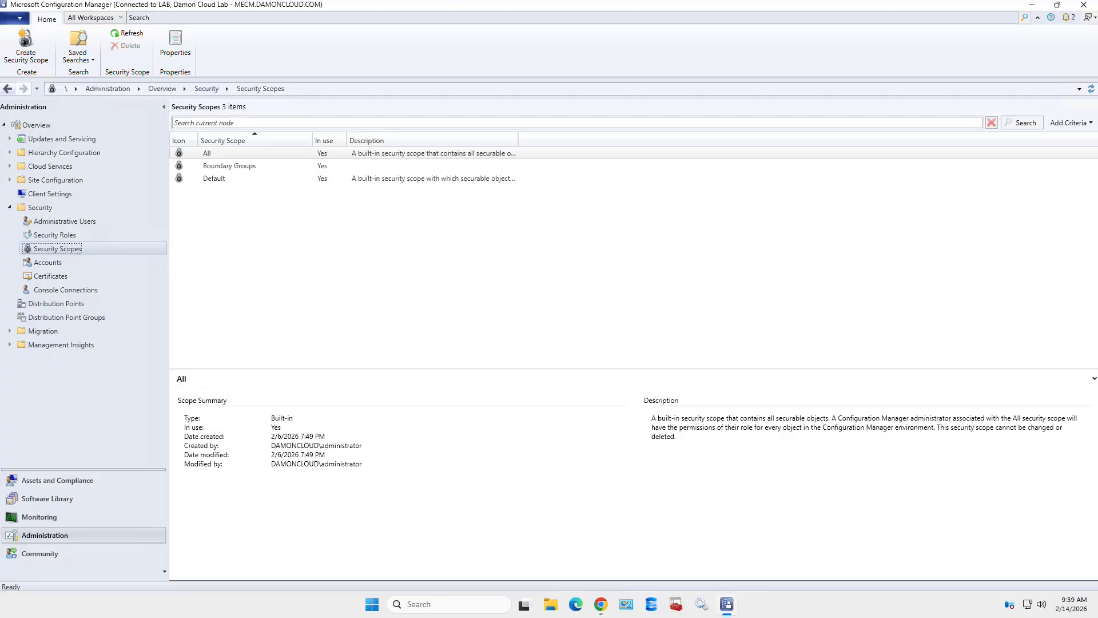
# - Create two more security scopes, 'Distribution Points' and 'Distribution Point Groups'
pyautogui.rightClick(84, 248)
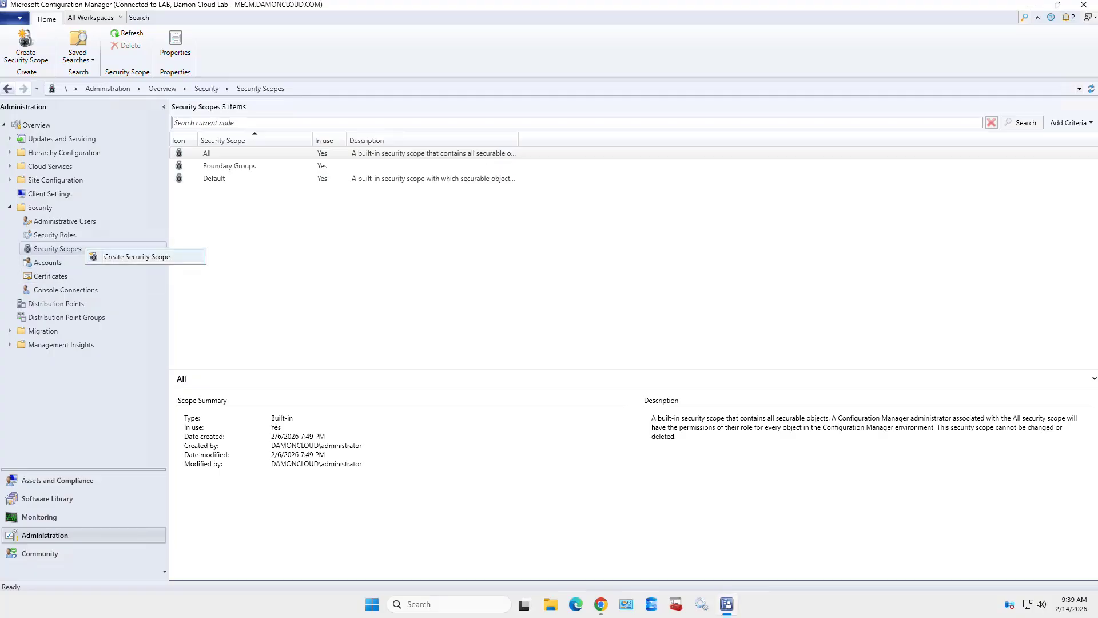
pyautogui.click(137, 257)
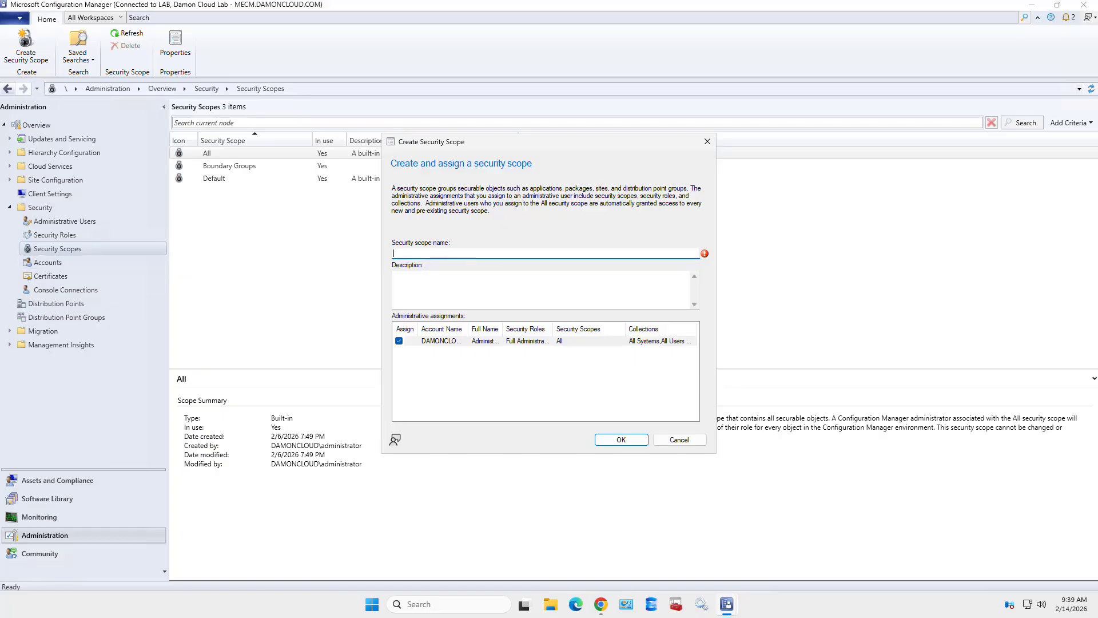
pyautogui.write('Distribution Points')
pyautogui.click(621, 439)
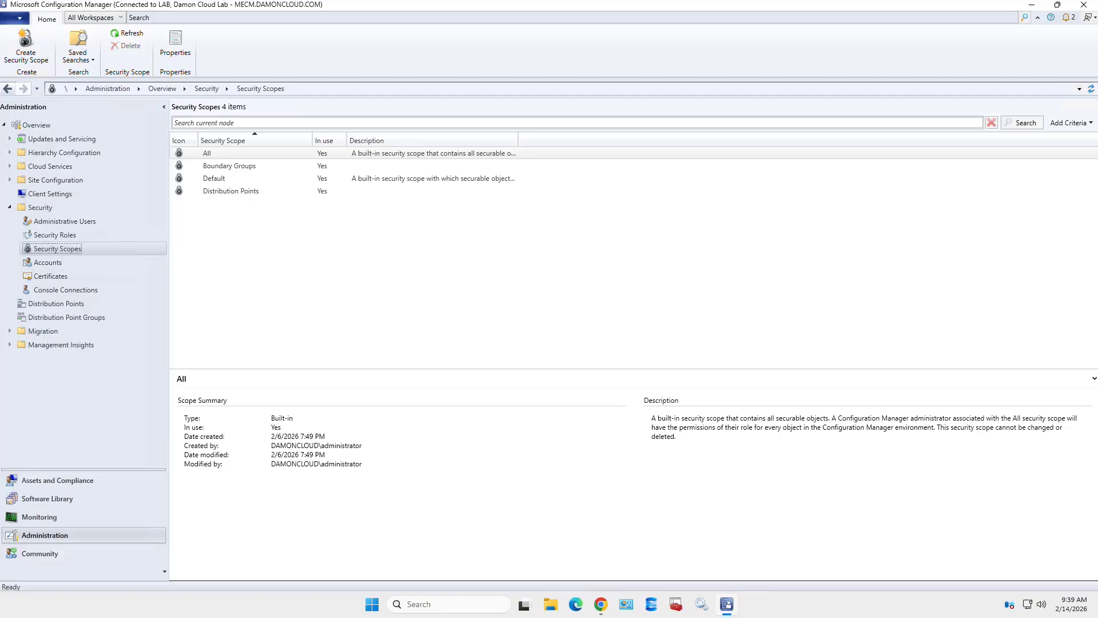
pyautogui.rightClick(109, 249)
pyautogui.click(169, 256)
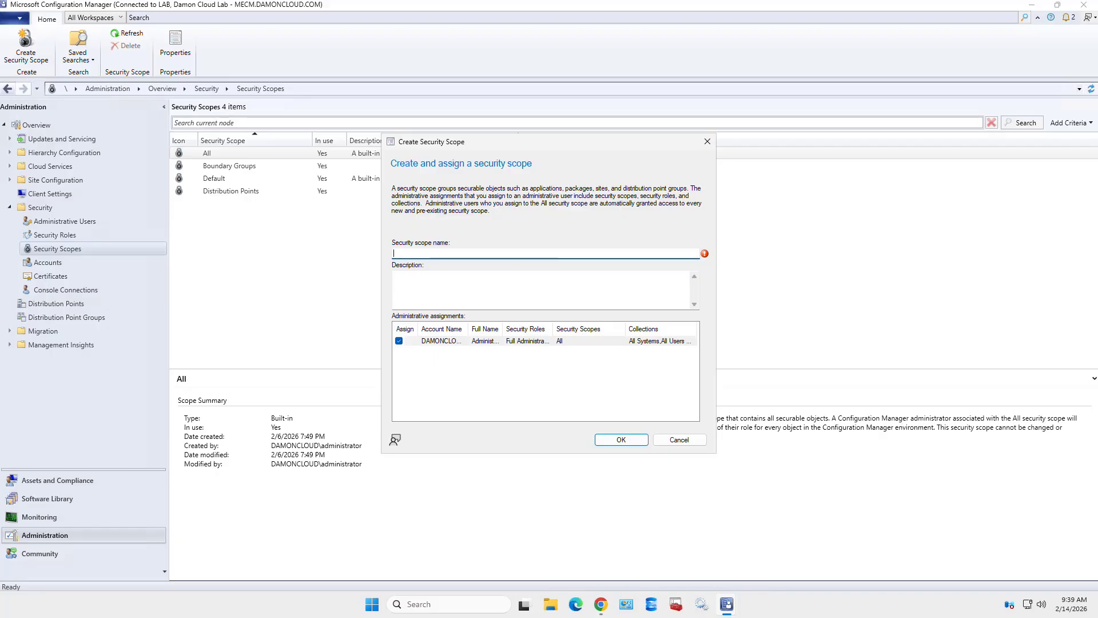
pyautogui.write('Distribution Point Groups')
pyautogui.press('Return')
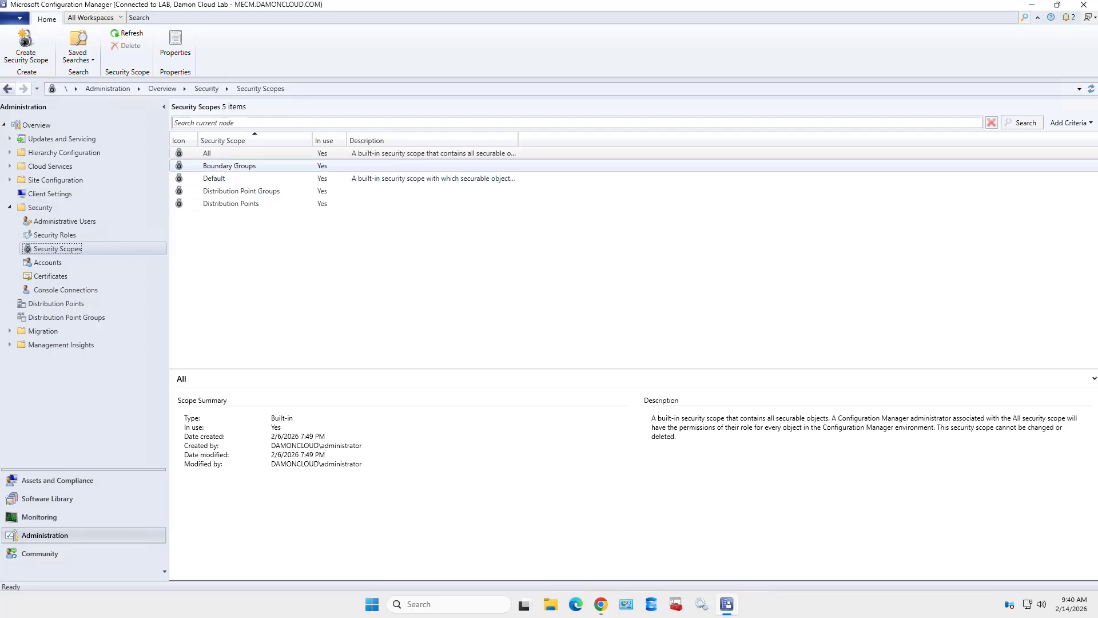
# - Inspect the Boundary Groups, Distribution Point Groups and Distribution Points scope summaries, then view distribution points
pyautogui.click(230, 166)
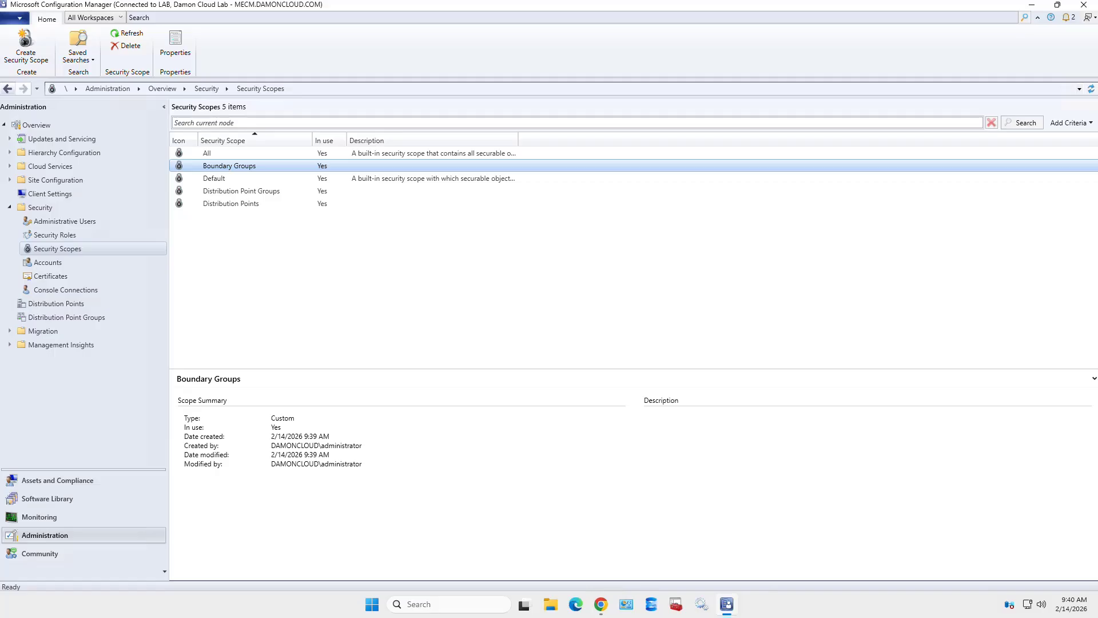
pyautogui.click(241, 191)
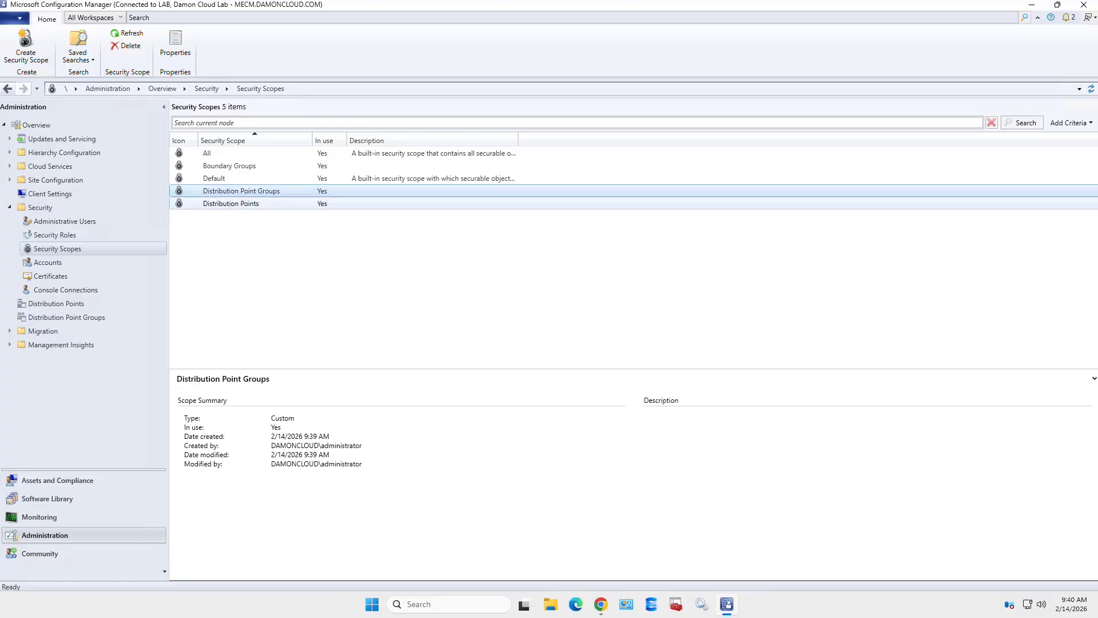
pyautogui.click(231, 204)
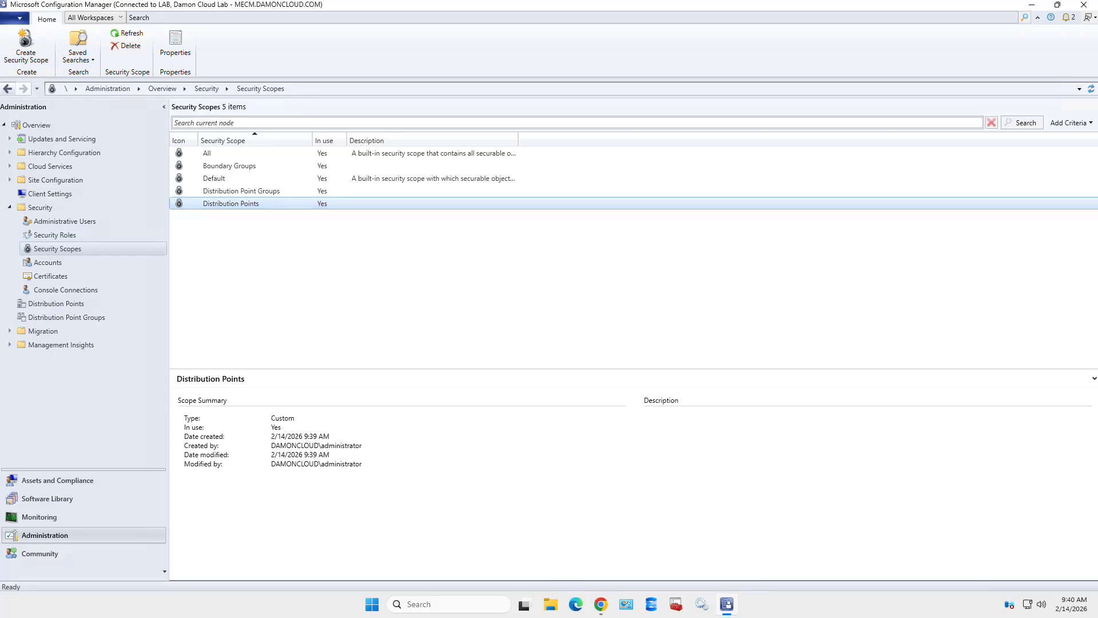
pyautogui.click(56, 303)
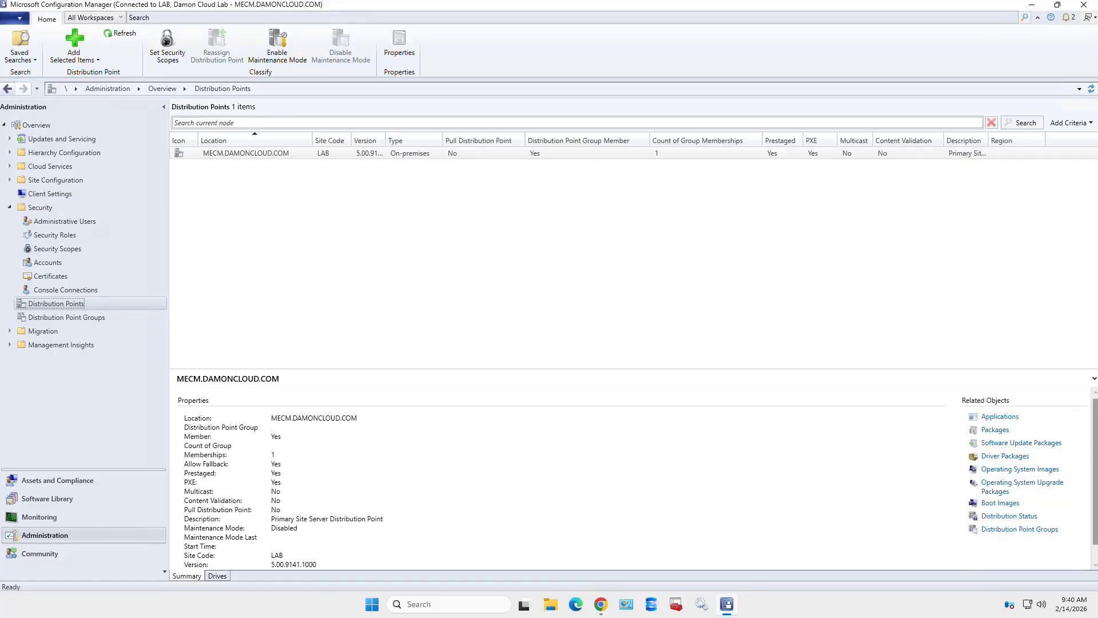
# - Add the Distribution Points scope to the LAB site's distribution point alongside Default
pyautogui.click(246, 153)
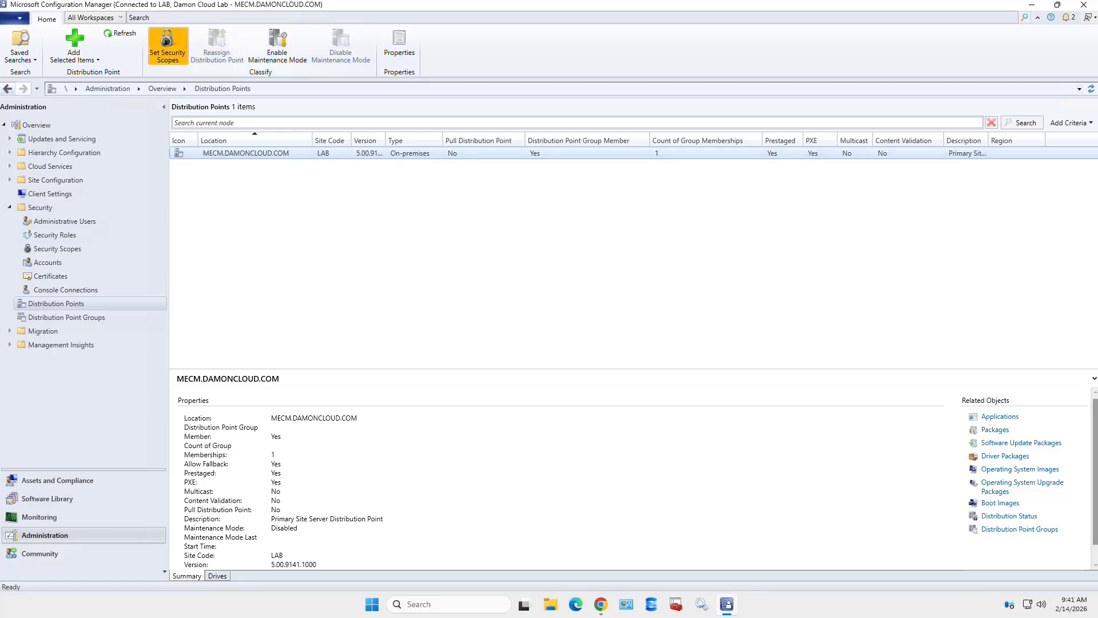
pyautogui.click(168, 46)
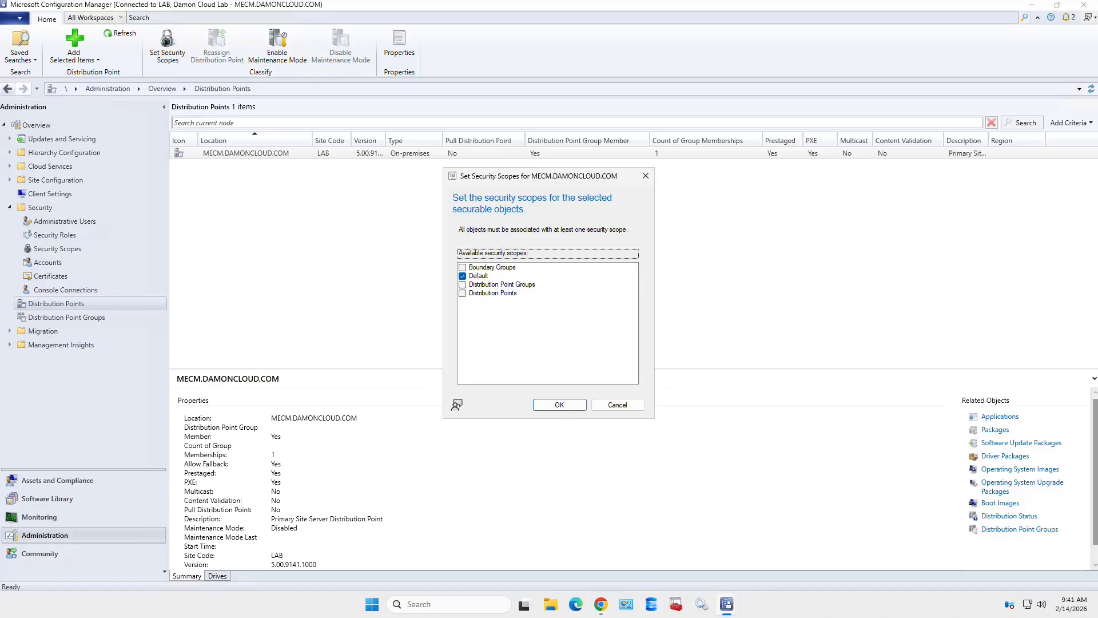
pyautogui.click(462, 293)
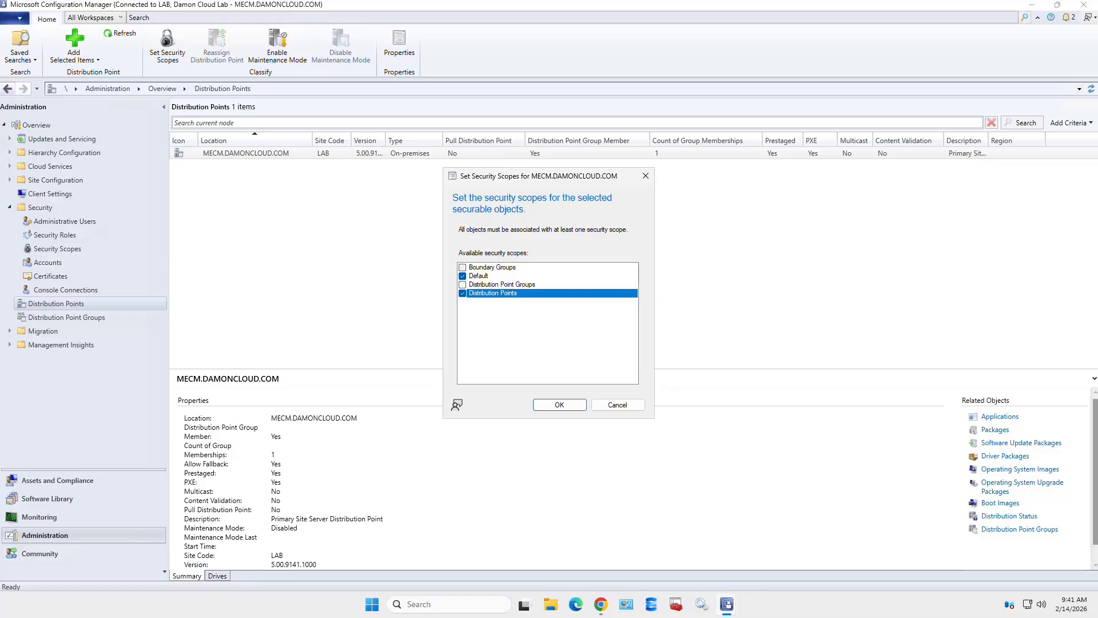
pyautogui.click(559, 405)
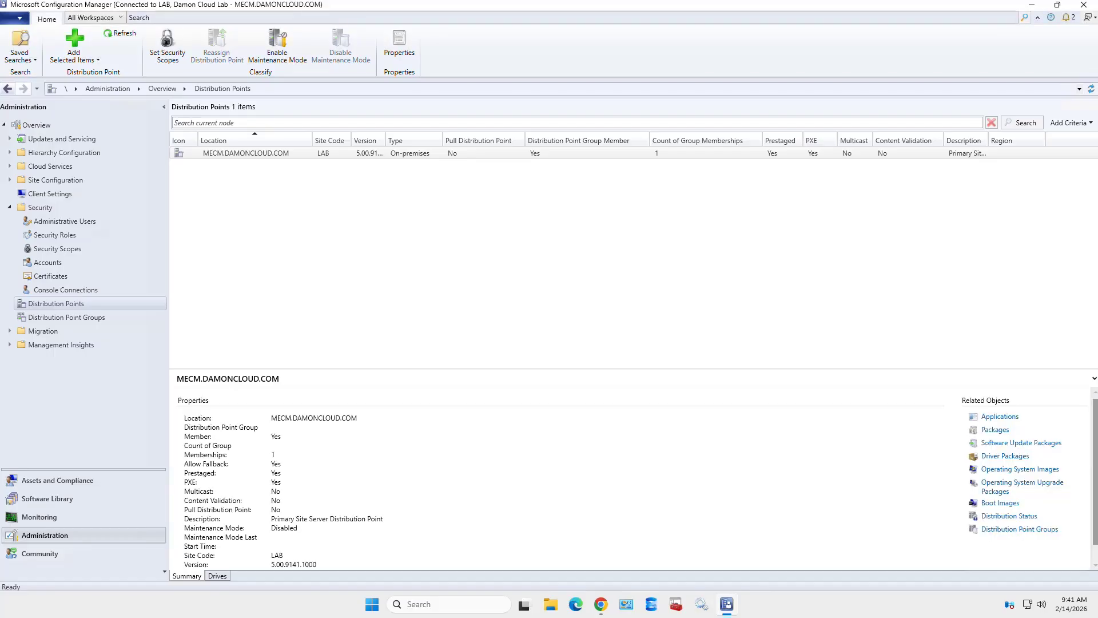
pyautogui.click(66, 317)
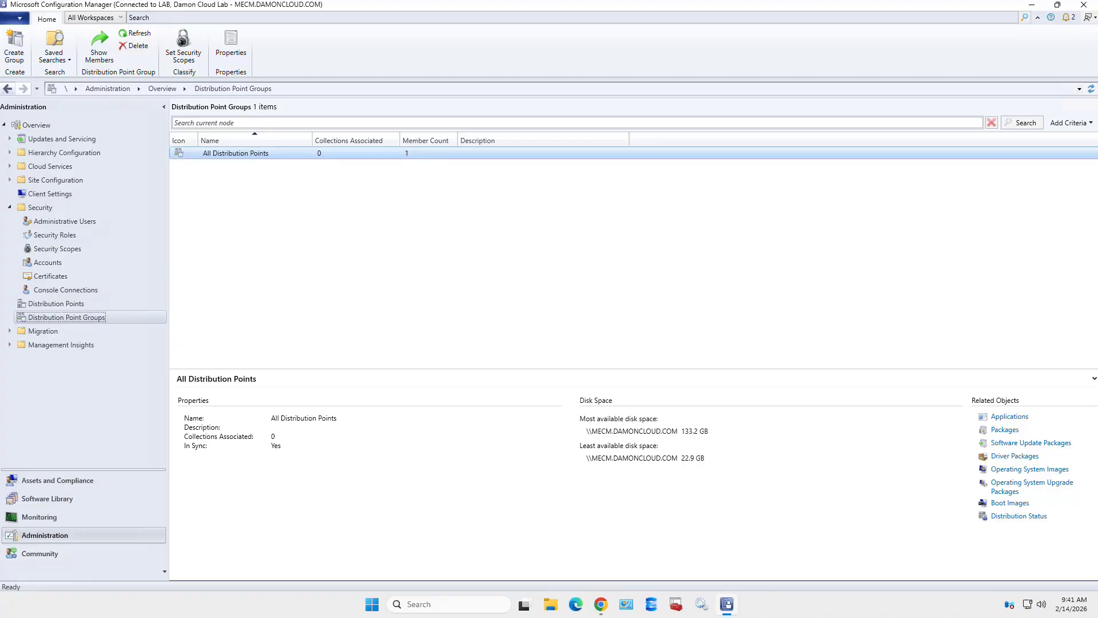
# - Give the All Distribution Points group the Distribution Point Groups scope alongside Default
pyautogui.click(236, 153)
pyautogui.click(183, 46)
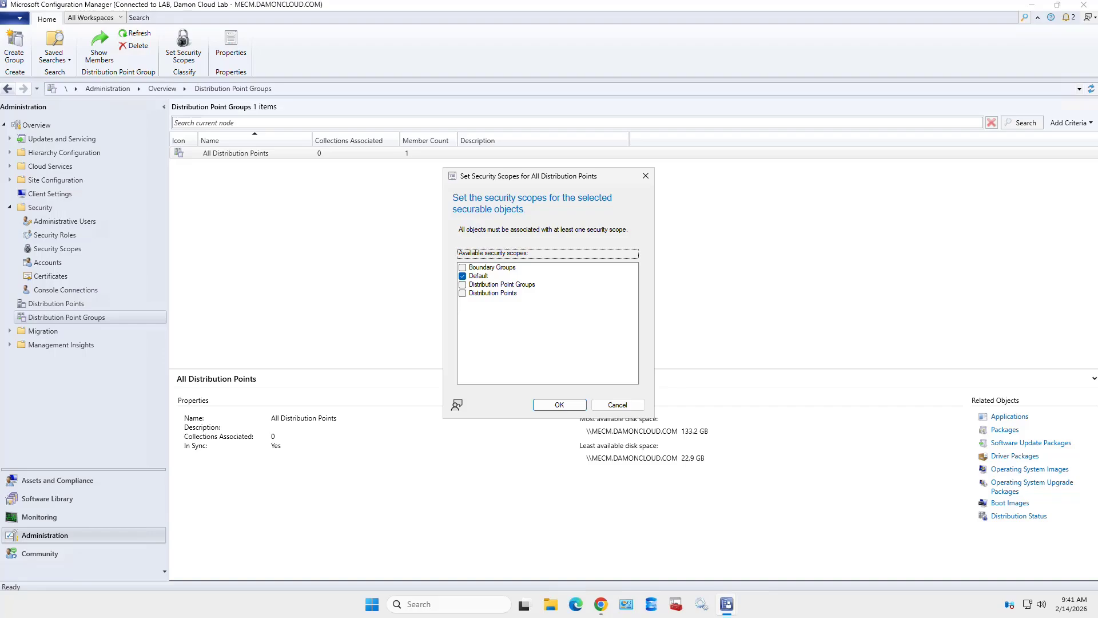
pyautogui.click(463, 284)
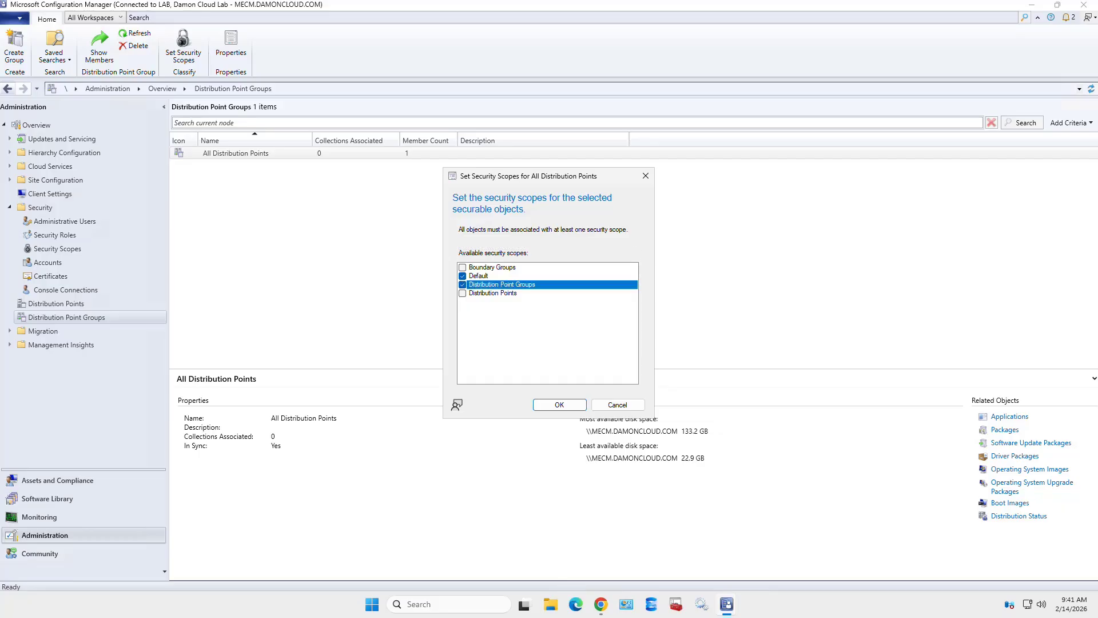
pyautogui.click(560, 405)
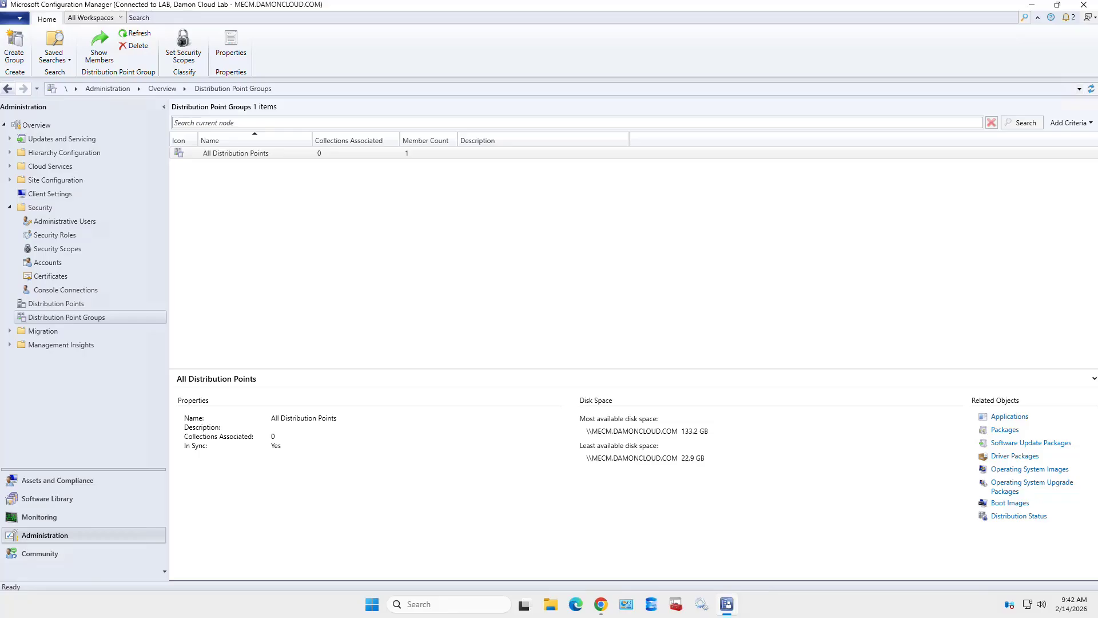
pyautogui.click(9, 153)
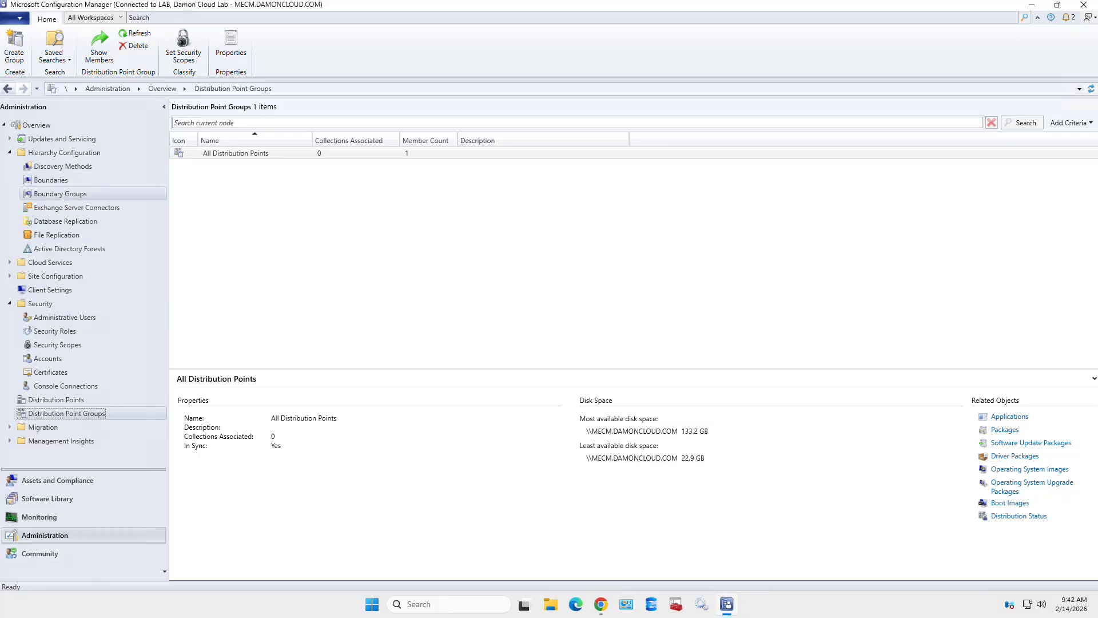
# - Assign the Boundary Groups security scope to the All Subnets Boundary Group
pyautogui.click(60, 193)
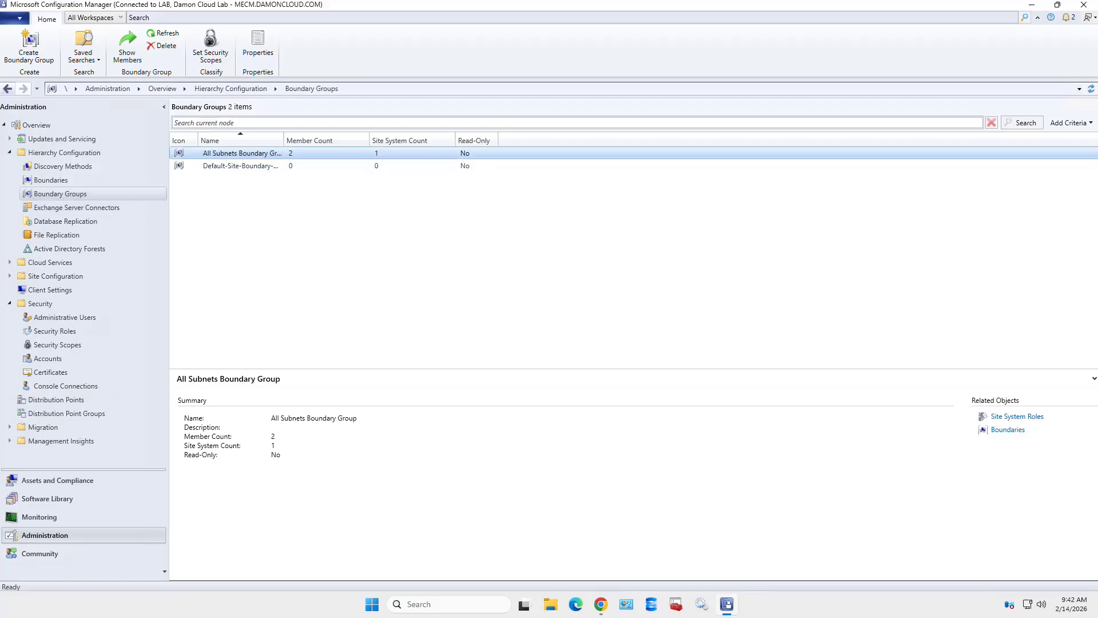
pyautogui.click(210, 49)
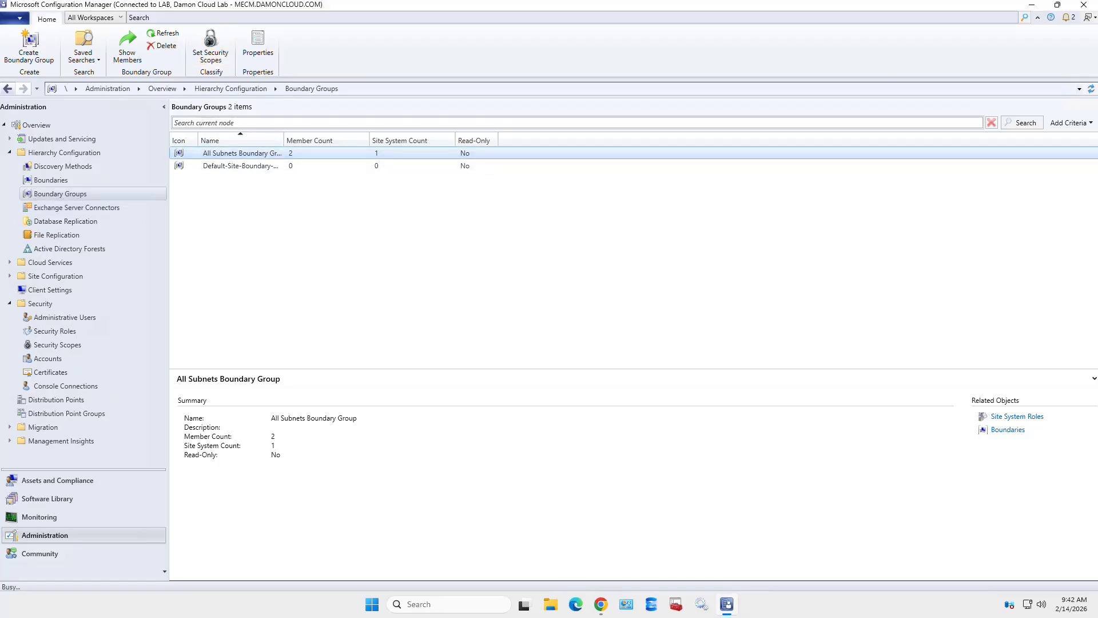
pyautogui.click(462, 267)
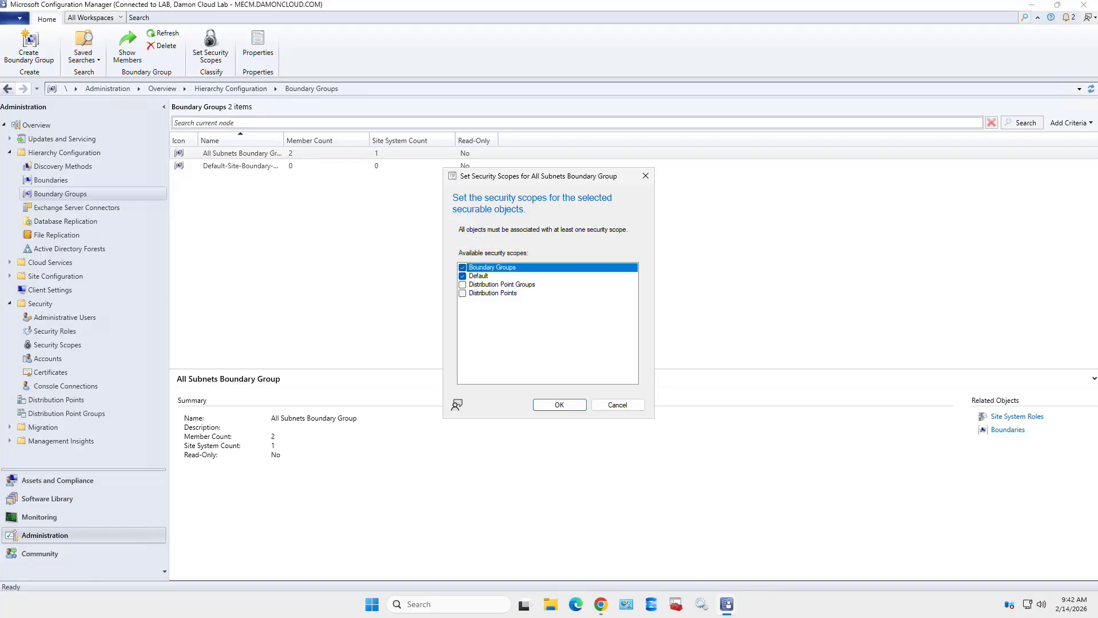
pyautogui.click(559, 404)
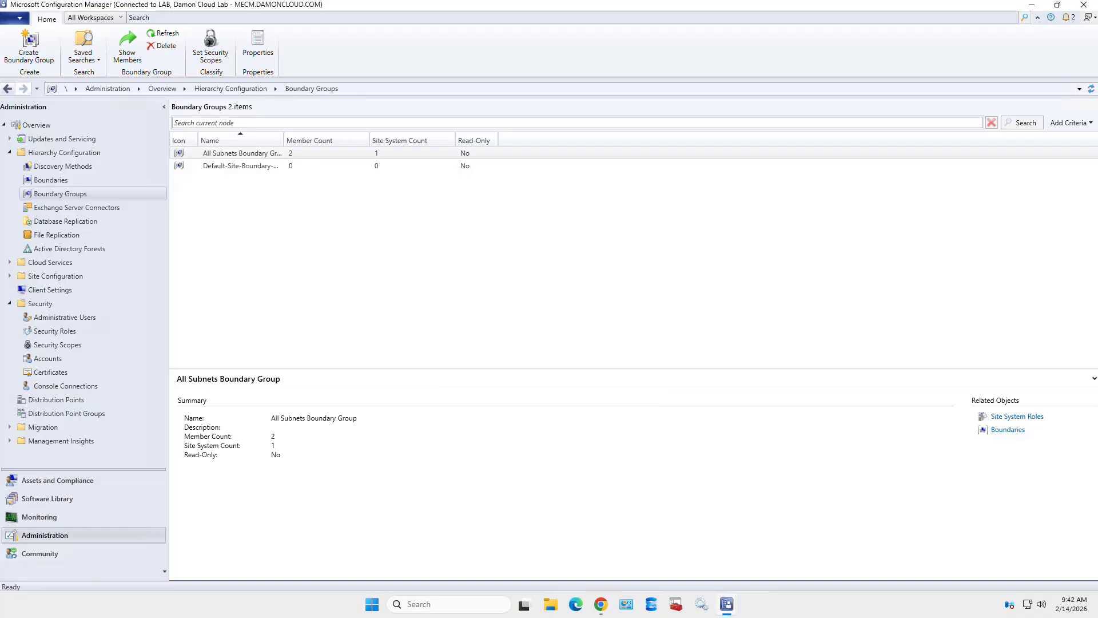
pyautogui.click(241, 166)
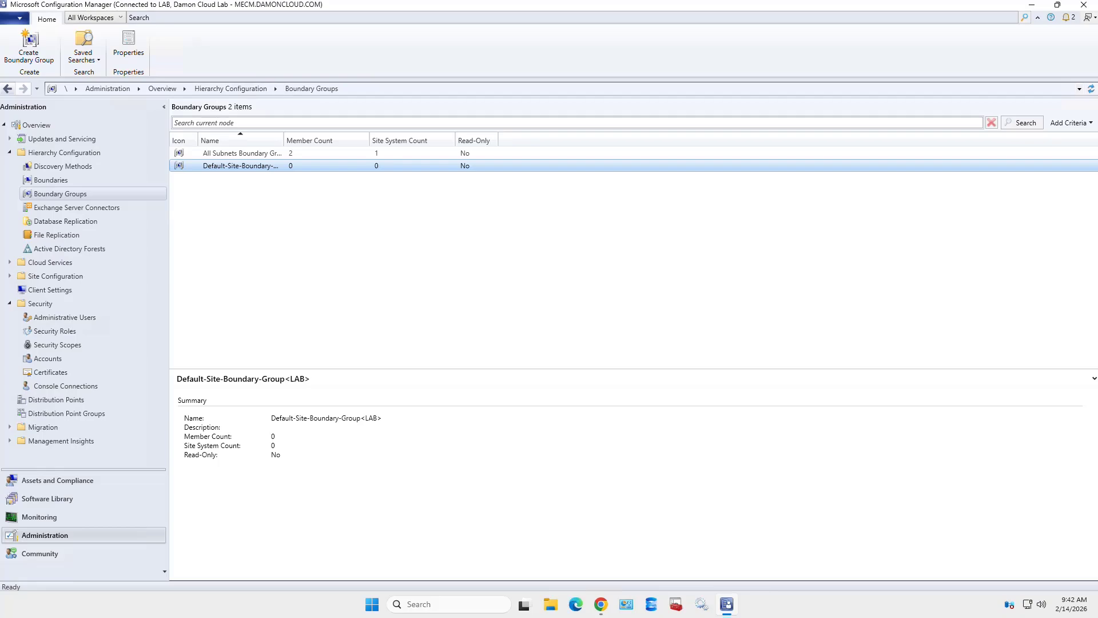
pyautogui.click(241, 153)
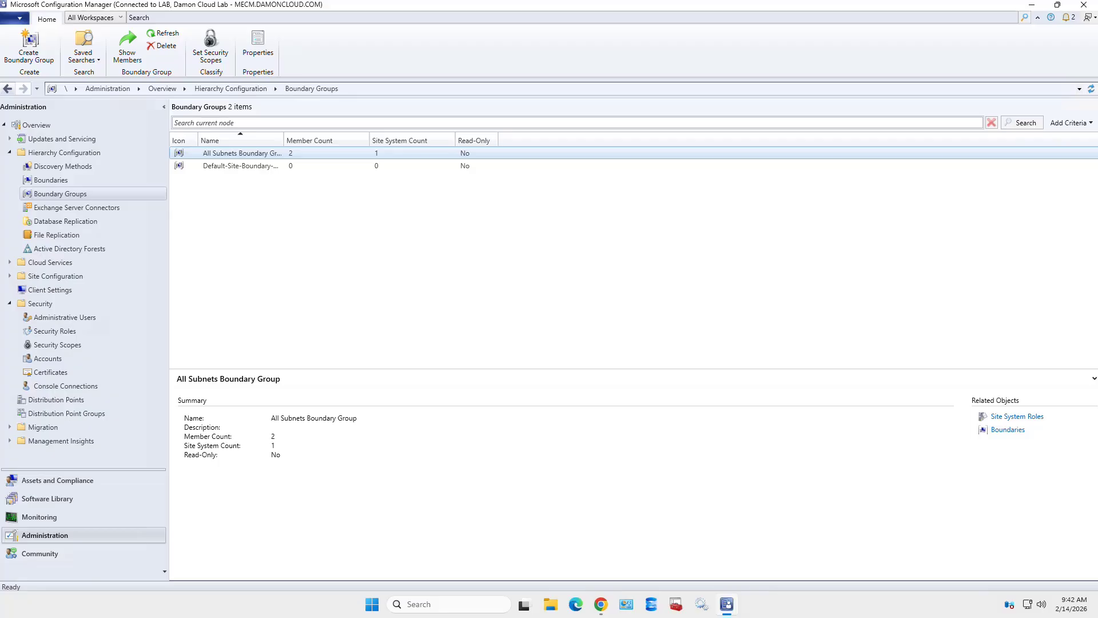
pyautogui.click(10, 153)
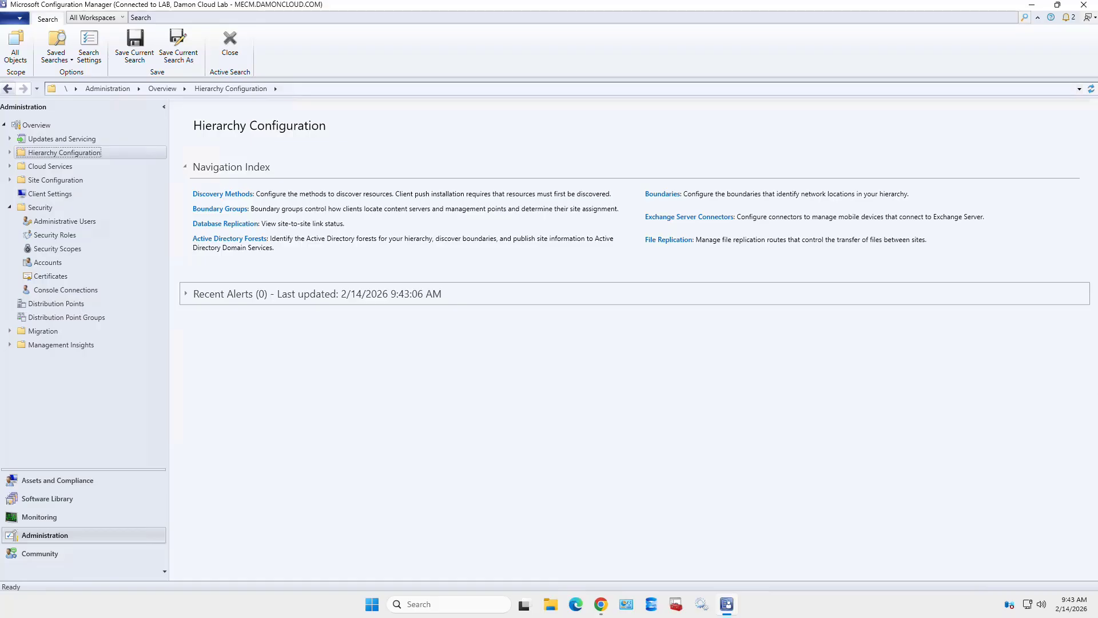
# - Go to Administrative Users and bring up the Add User or Group action
pyautogui.click(65, 221)
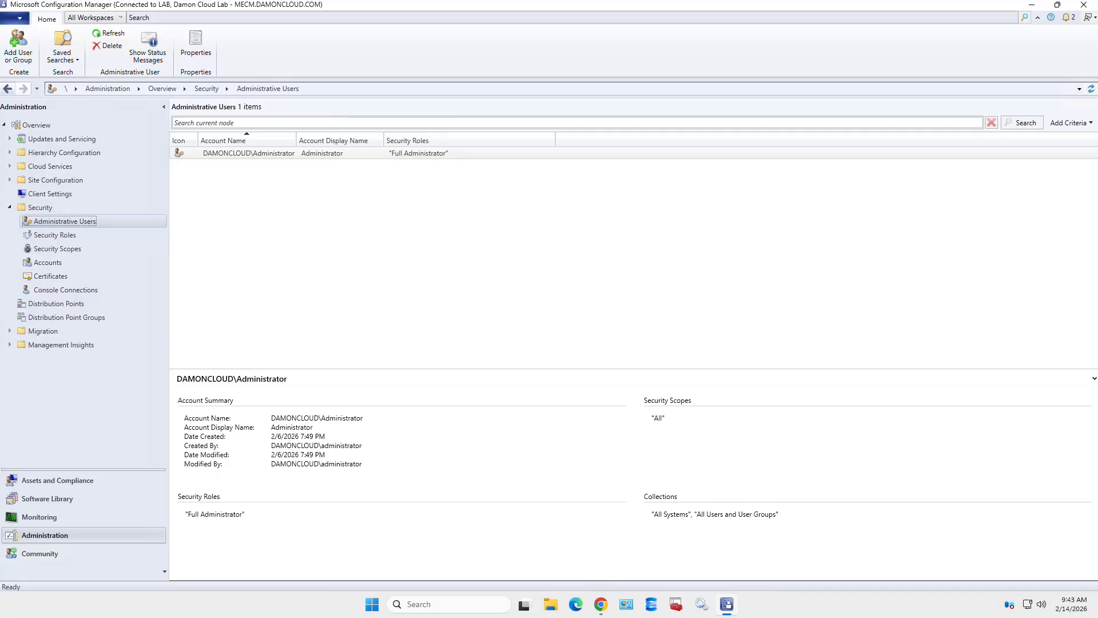
pyautogui.rightClick(115, 221)
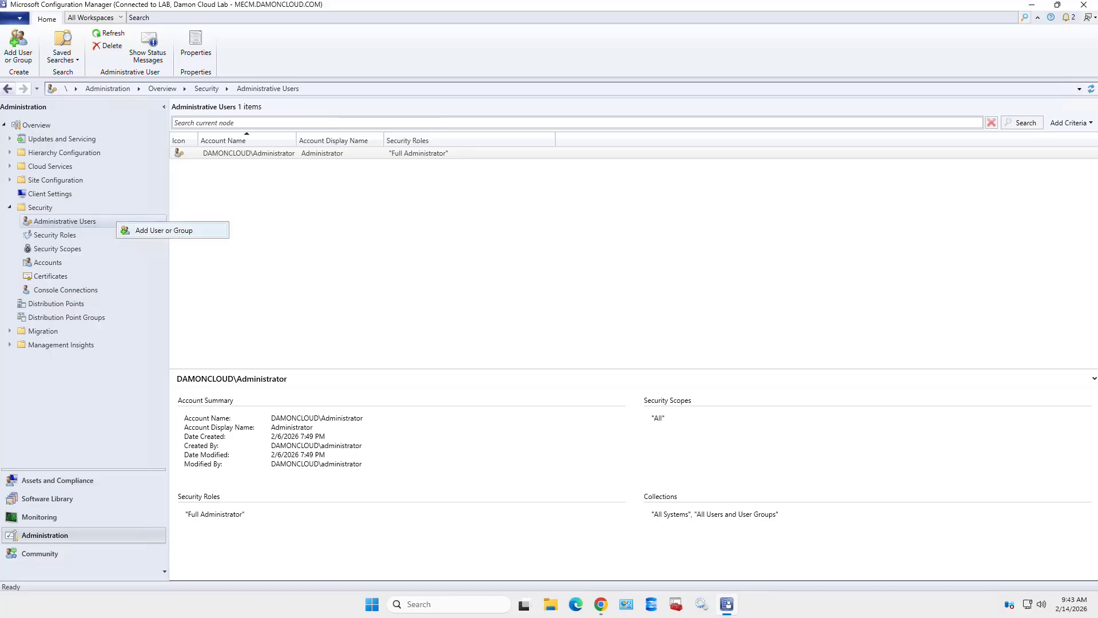
# - Start a new administrative user with the service account and list the available security roles
pyautogui.press('Return')
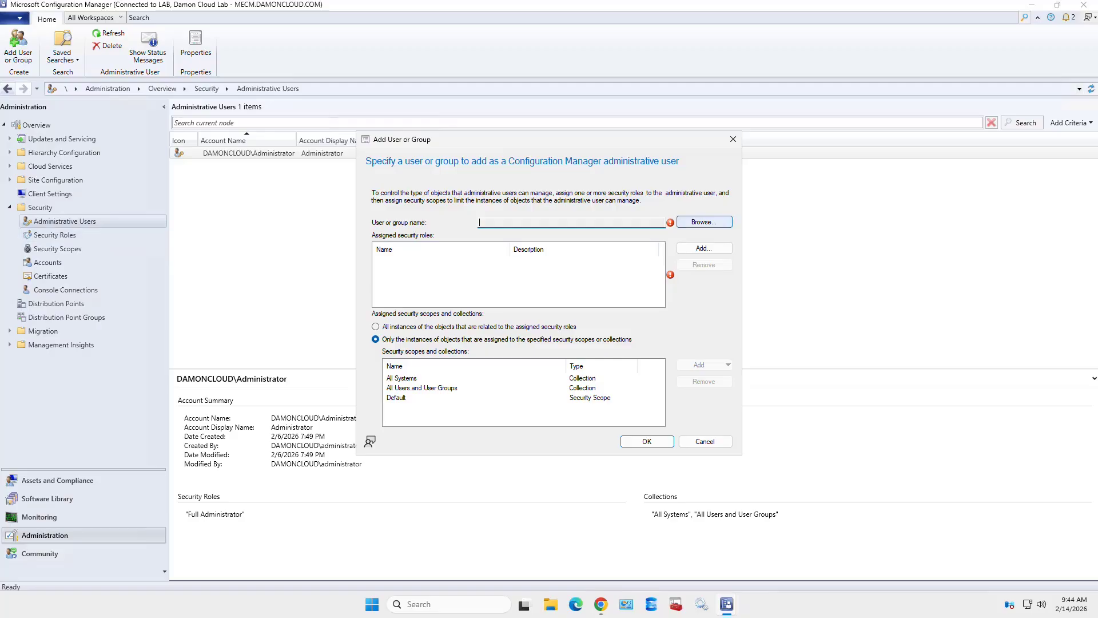
pyautogui.click(704, 222)
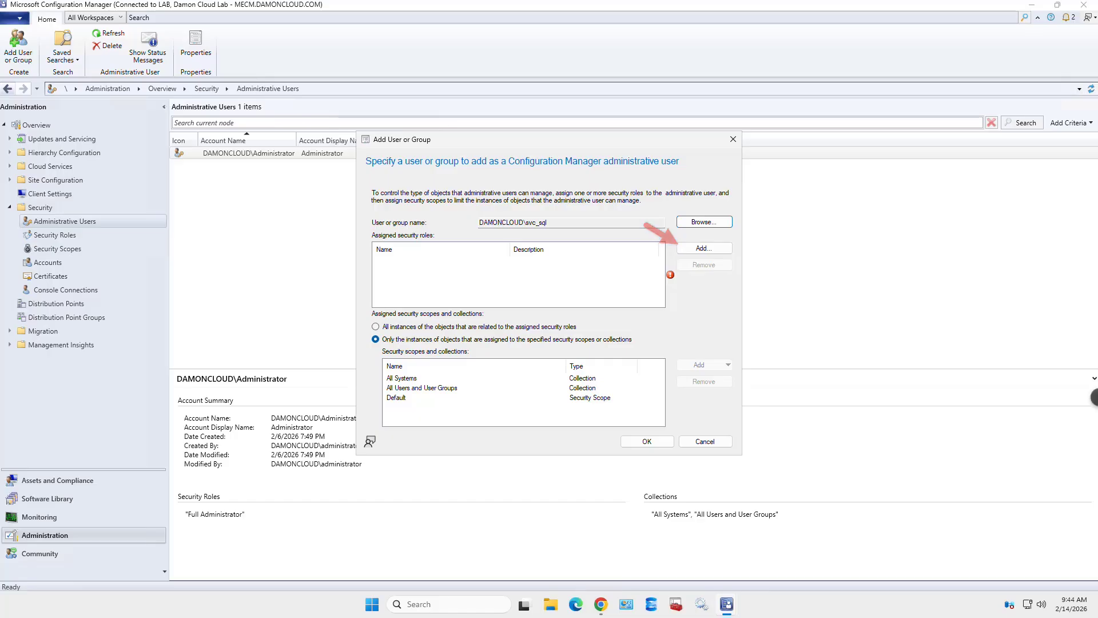
pyautogui.click(704, 249)
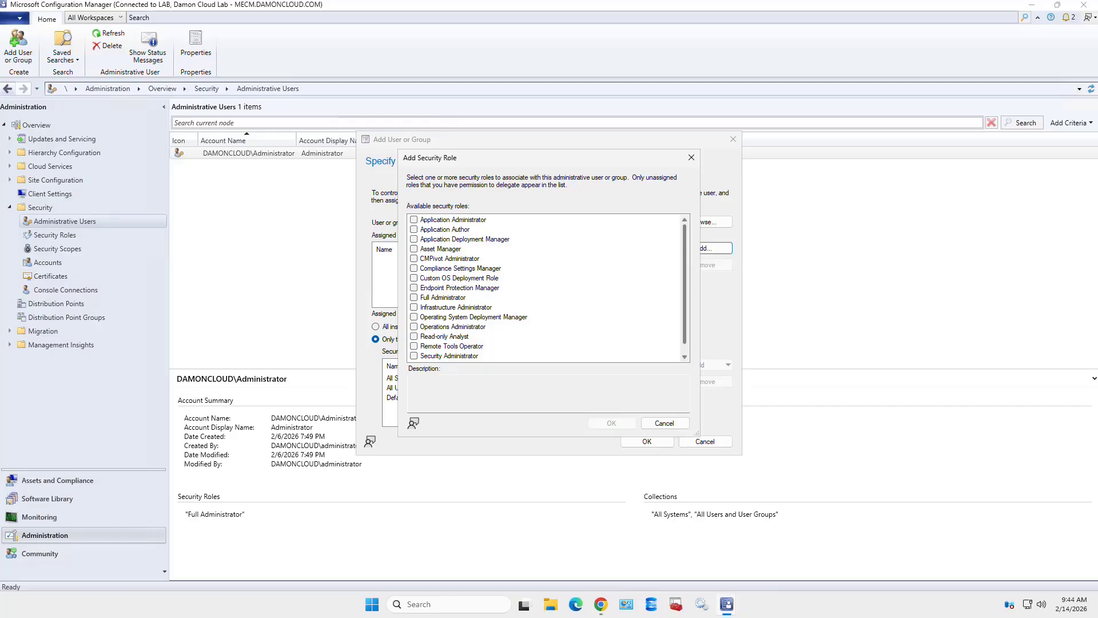
# - Select Infrastructure Administrator as the new user's security role
pyautogui.click(414, 307)
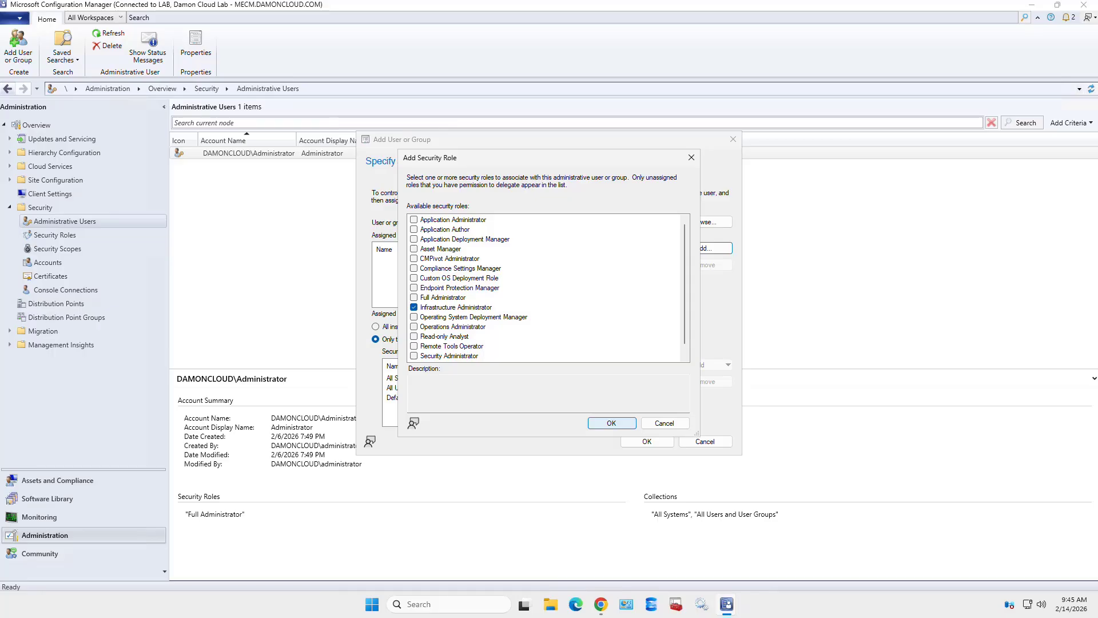
pyautogui.click(612, 423)
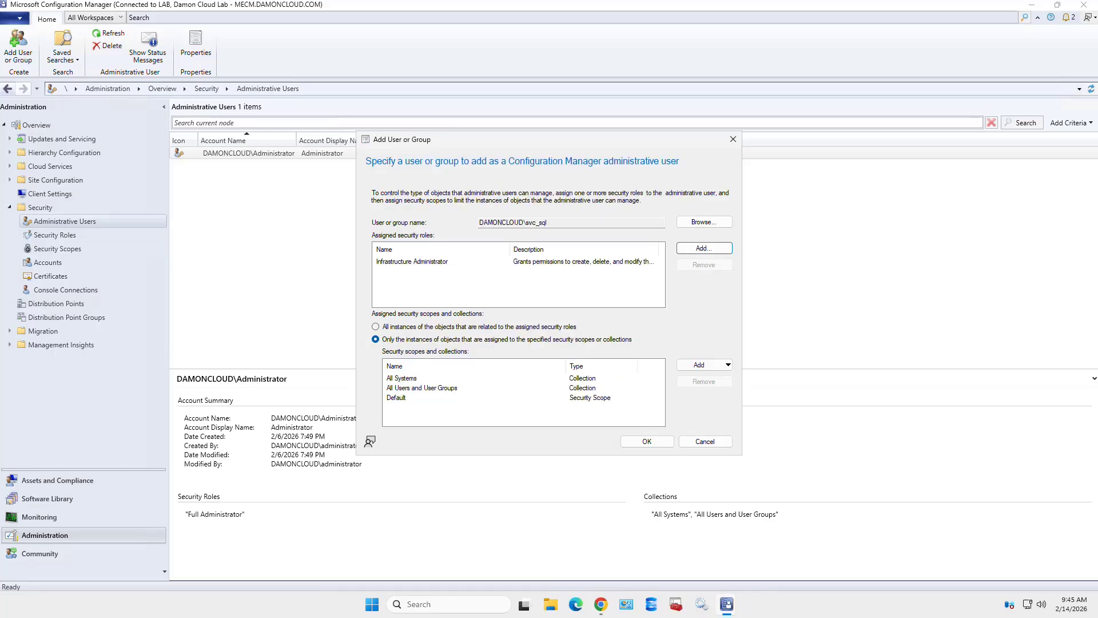
# - Restrict the user to specified scopes and collections: All Systems, All Users and User Groups, Default
pyautogui.click(704, 365)
pyautogui.click(376, 327)
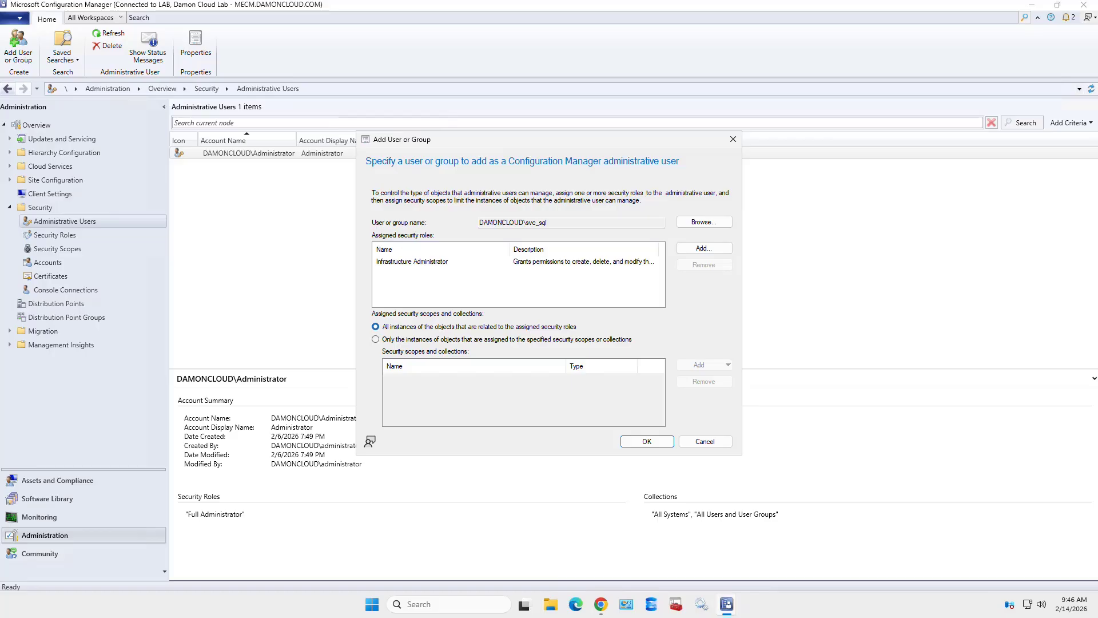
pyautogui.click(375, 340)
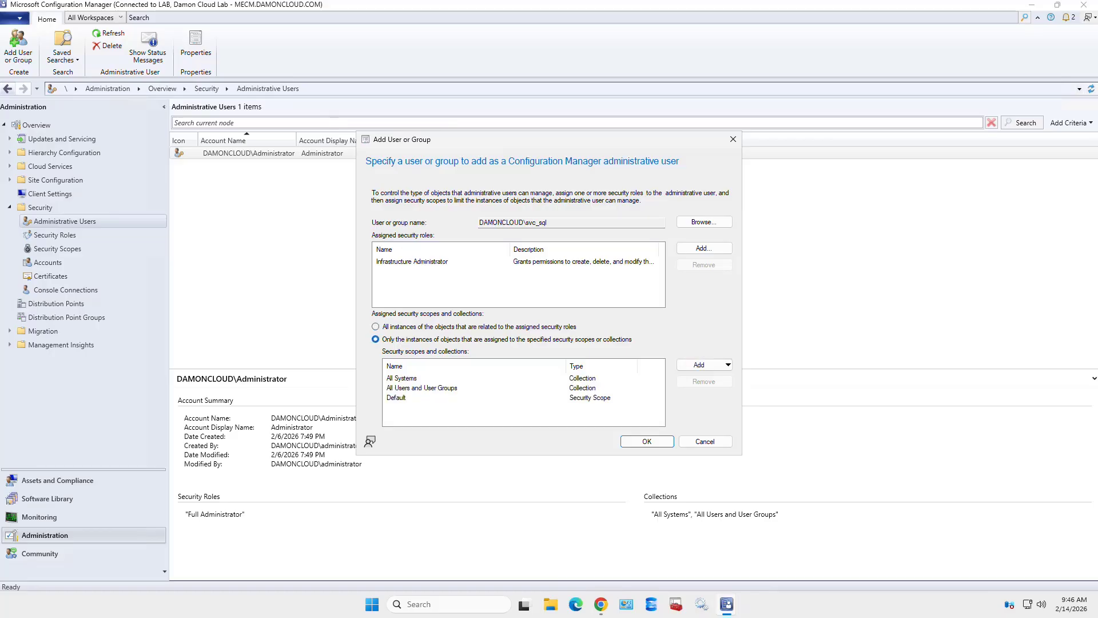
pyautogui.click(703, 365)
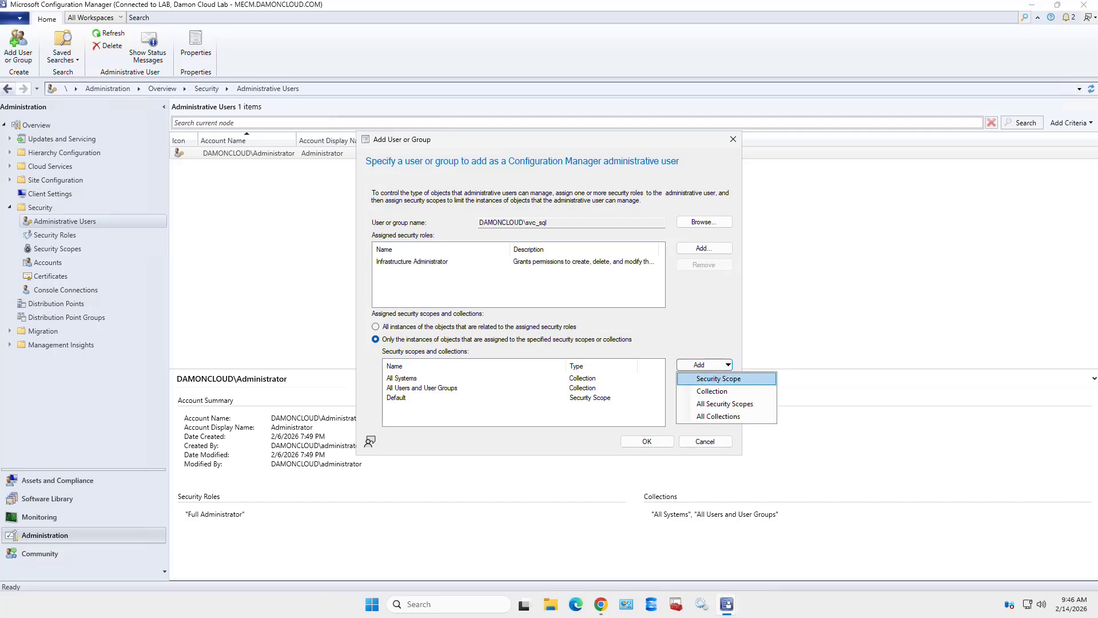
# - Give the new user the Boundary Groups, Distribution Point Groups and Distribution Points security scopes
pyautogui.click(718, 379)
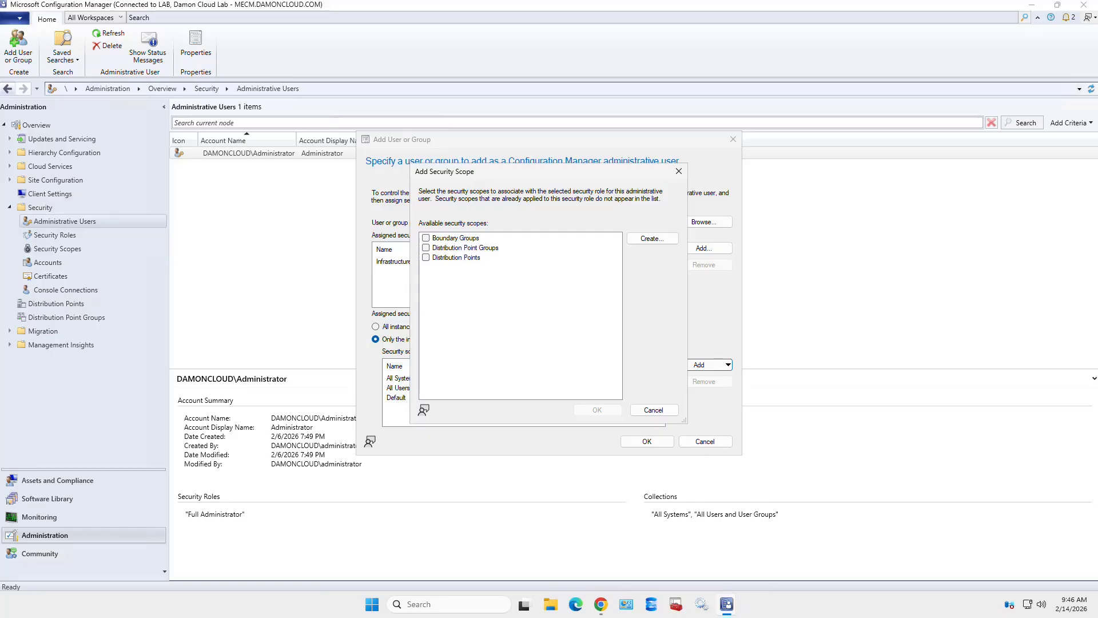
pyautogui.click(426, 238)
pyautogui.click(426, 248)
pyautogui.click(426, 257)
pyautogui.press('Return')
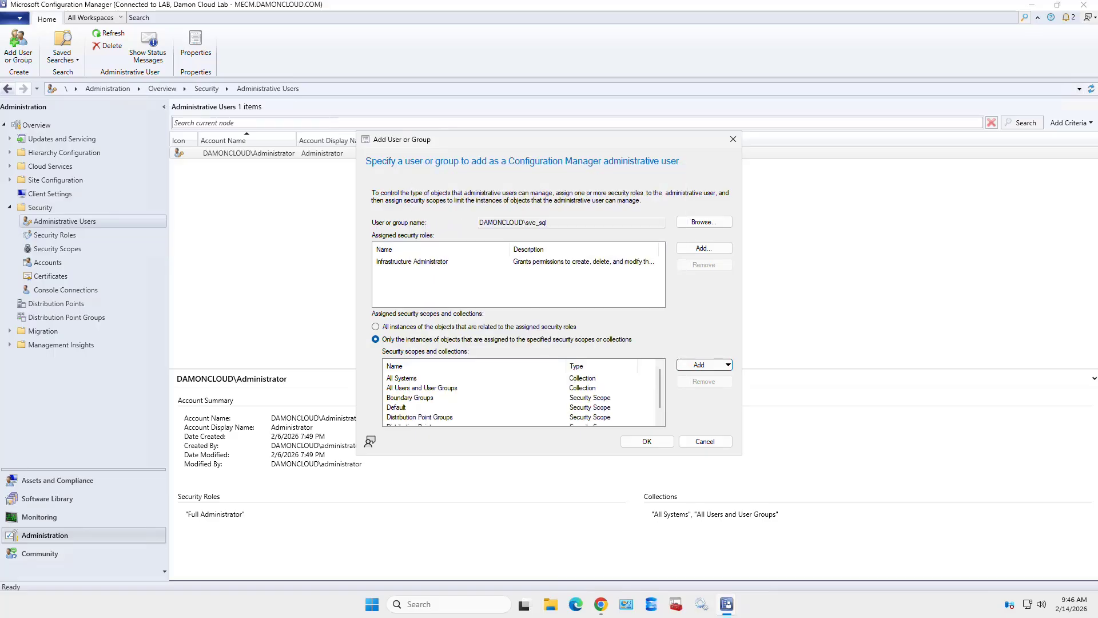
pyautogui.scroll(-1, 520, 395)
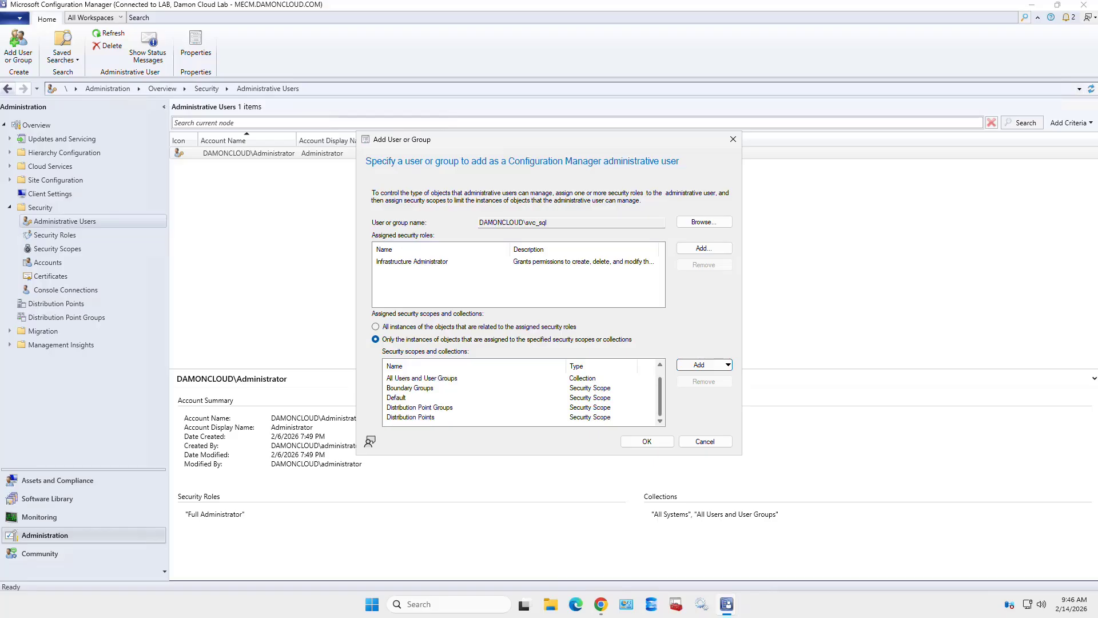
pyautogui.scroll(1, 520, 395)
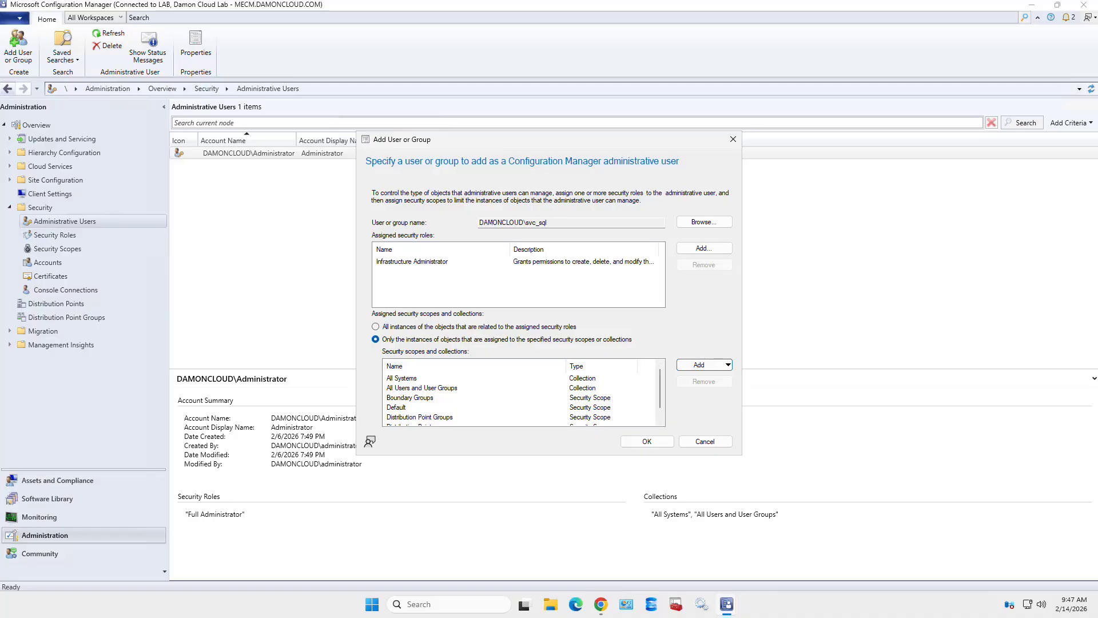
# - Remove the All Systems and All Users and User Groups collections, then save the new administrative user
pyautogui.click(402, 378)
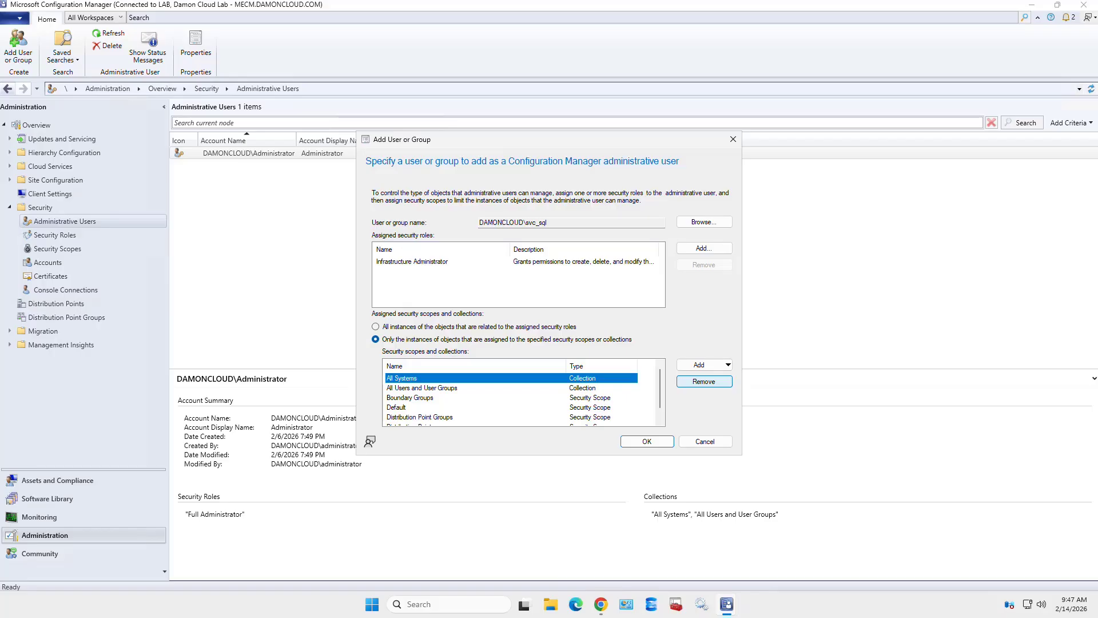
pyautogui.click(703, 381)
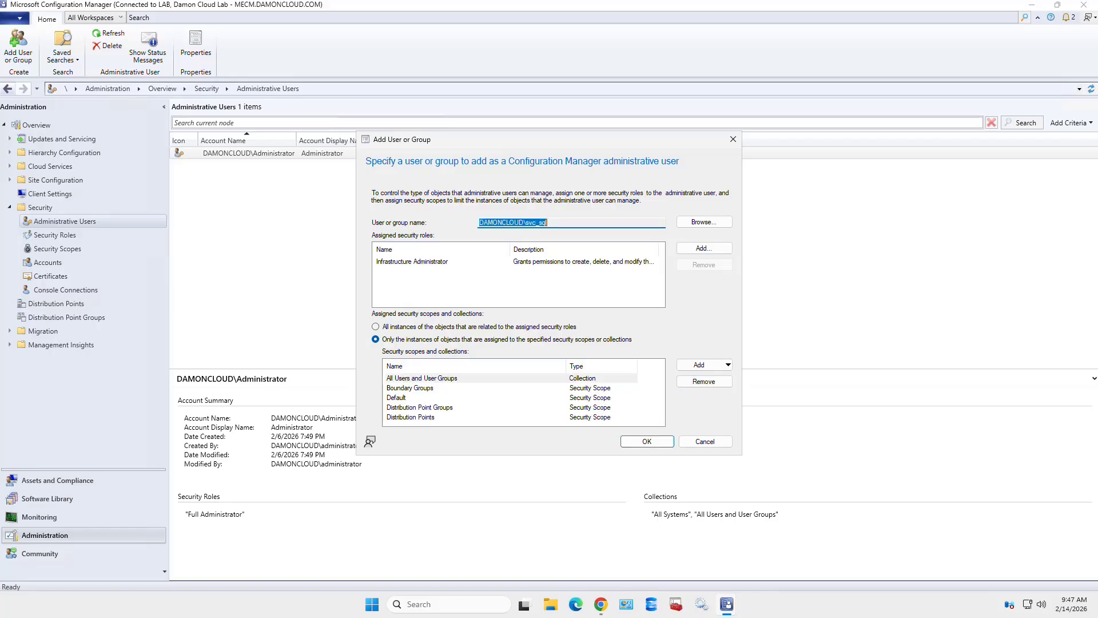
pyautogui.click(421, 378)
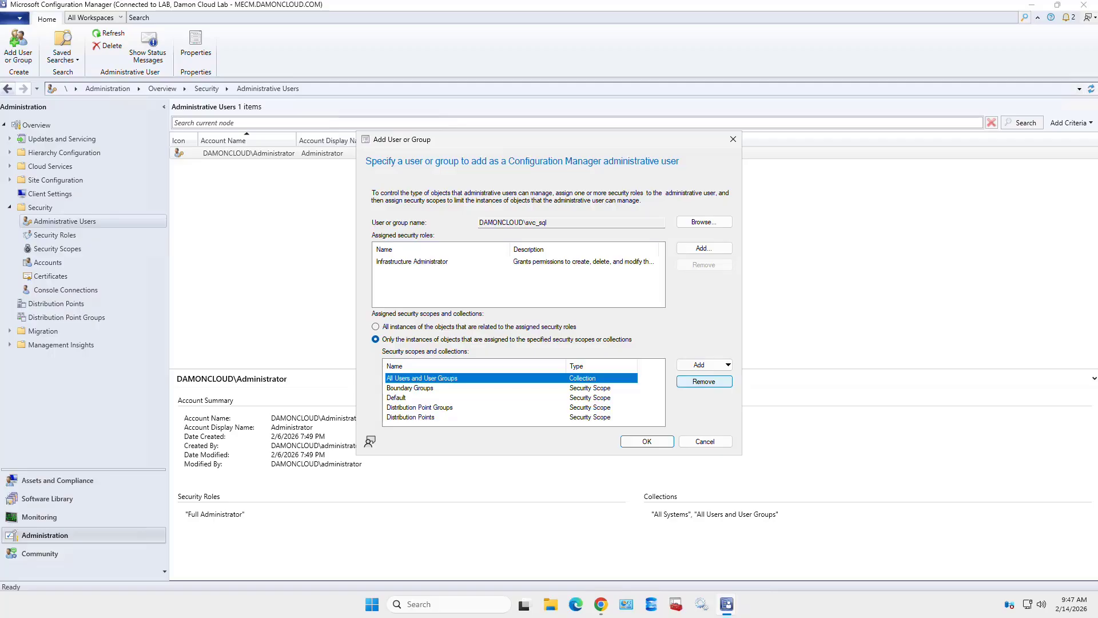
pyautogui.click(703, 381)
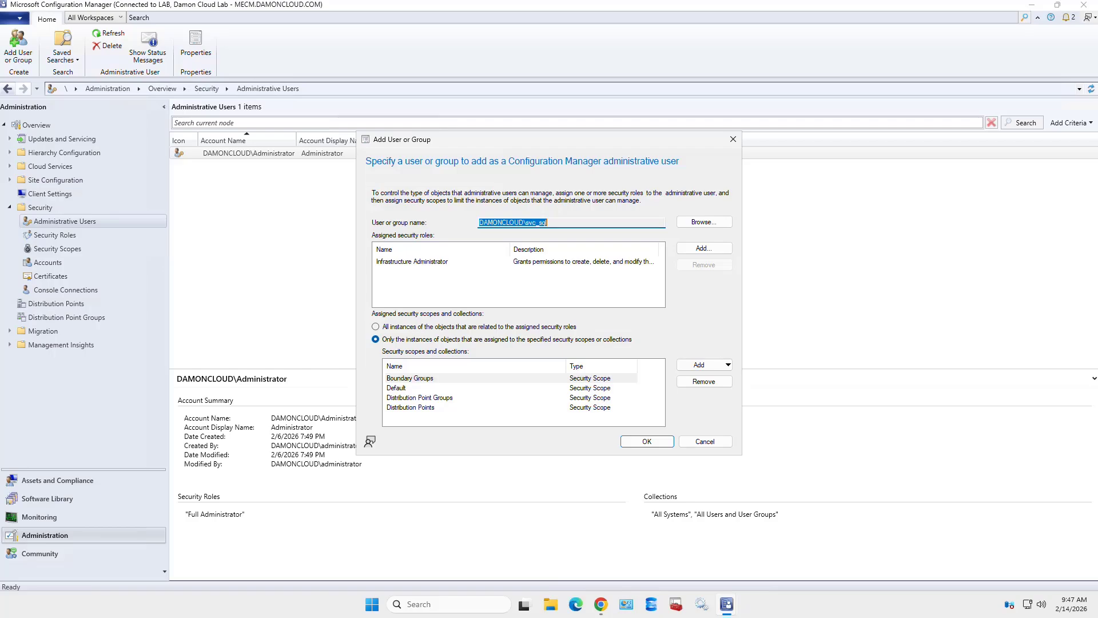
pyautogui.click(646, 441)
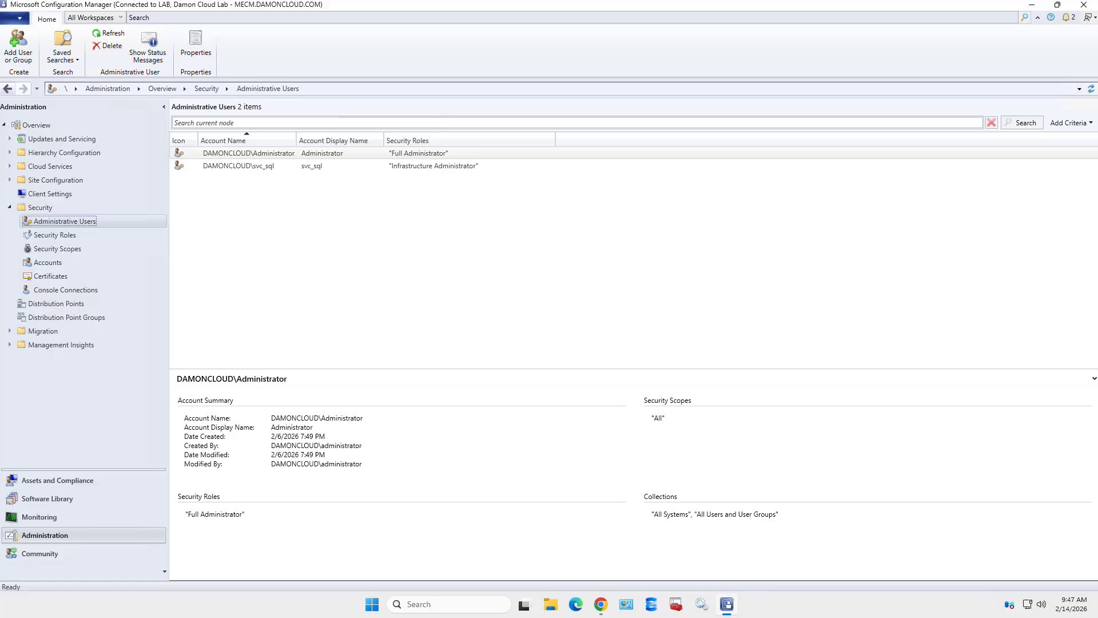
pyautogui.click(238, 166)
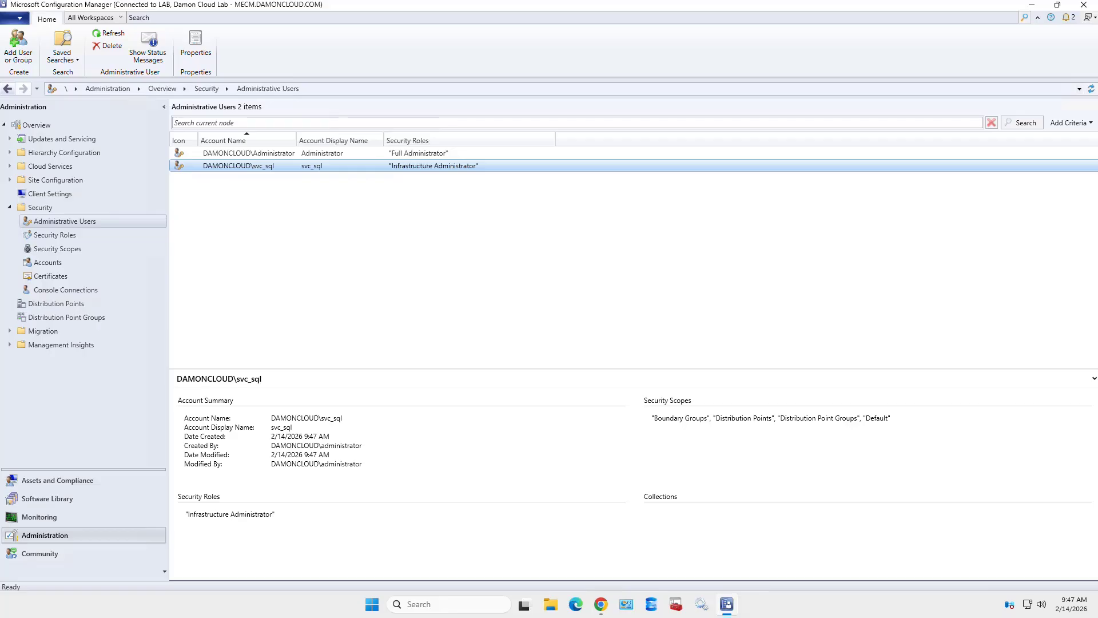
pyautogui.rightClick(122, 222)
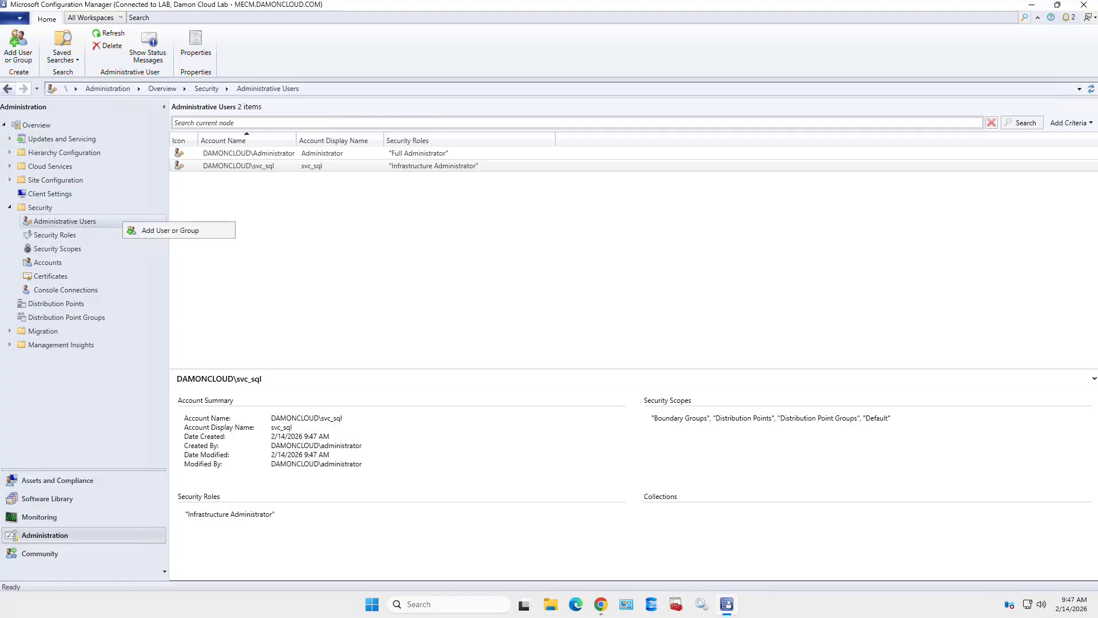
pyautogui.click(170, 230)
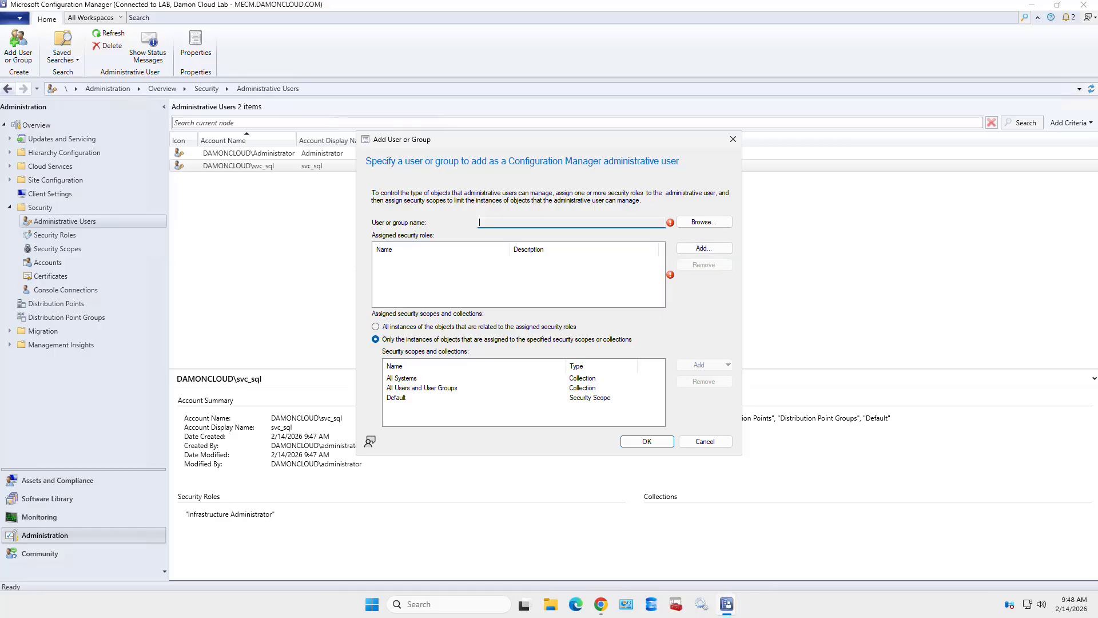
pyautogui.click(706, 441)
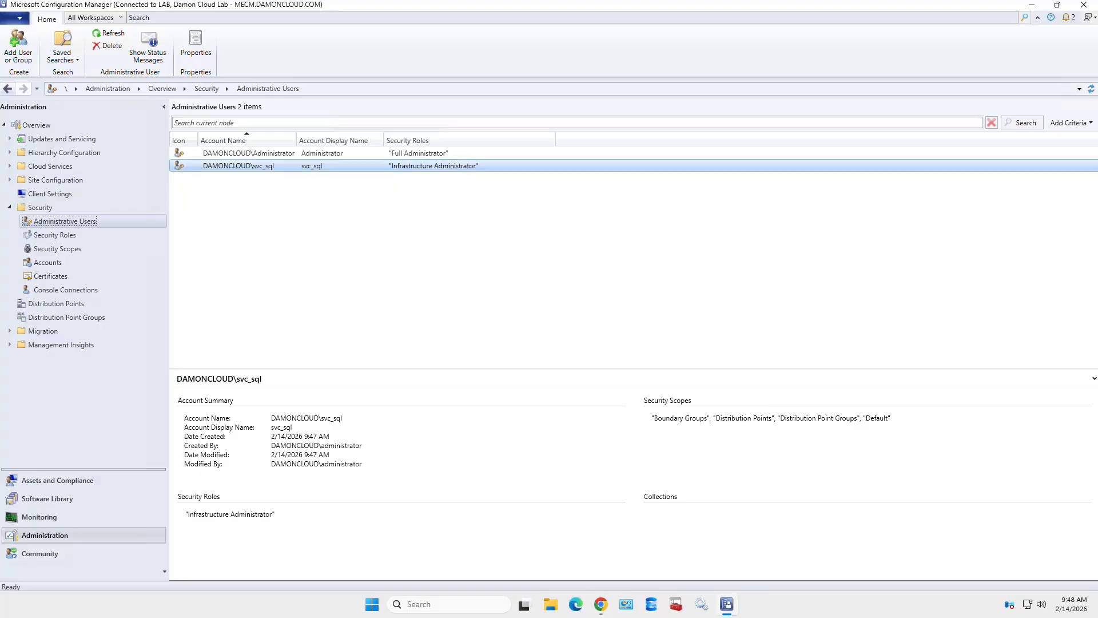
# - Delete the svc_sql administrative user and show the Security Scopes list
pyautogui.rightClick(448, 165)
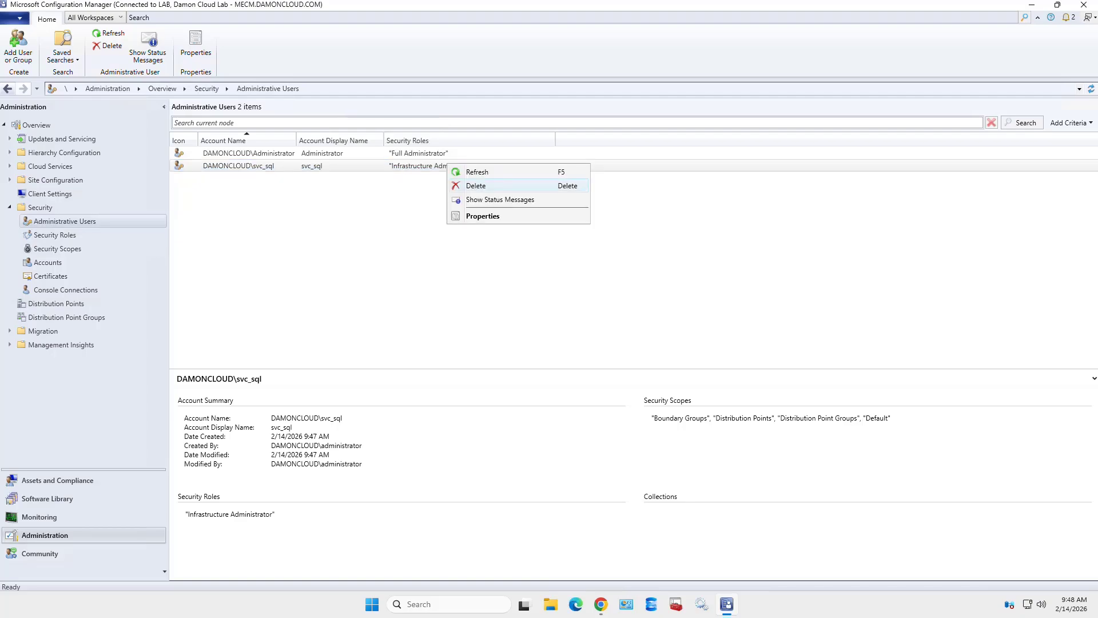
pyautogui.click(476, 185)
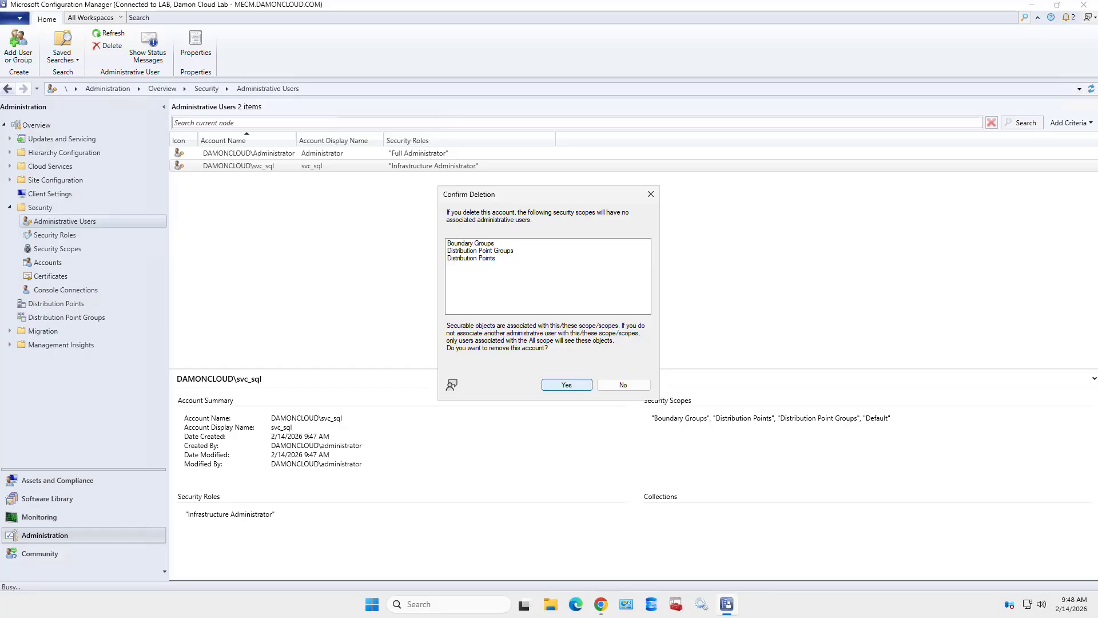
pyautogui.press('Return')
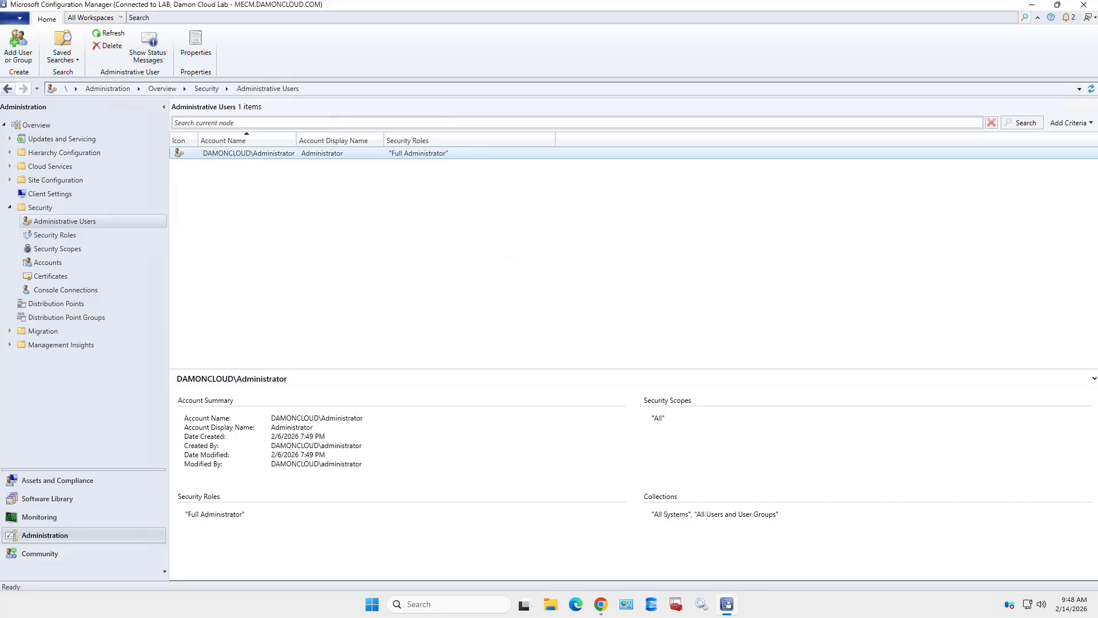
pyautogui.click(57, 248)
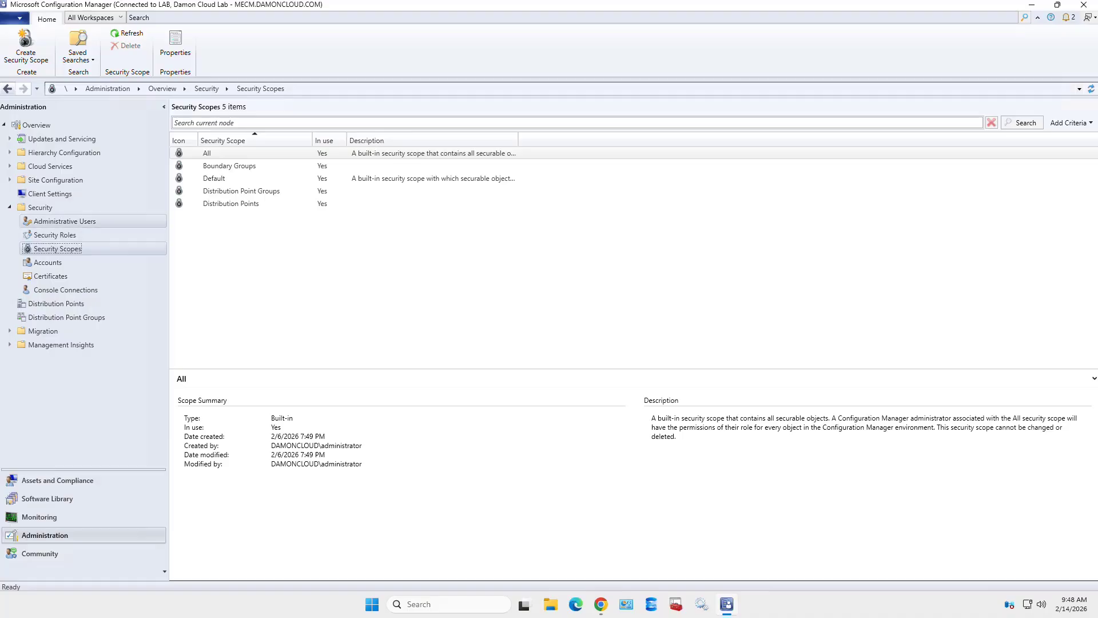
# - Go back to the Administrative Users list
pyautogui.click(64, 221)
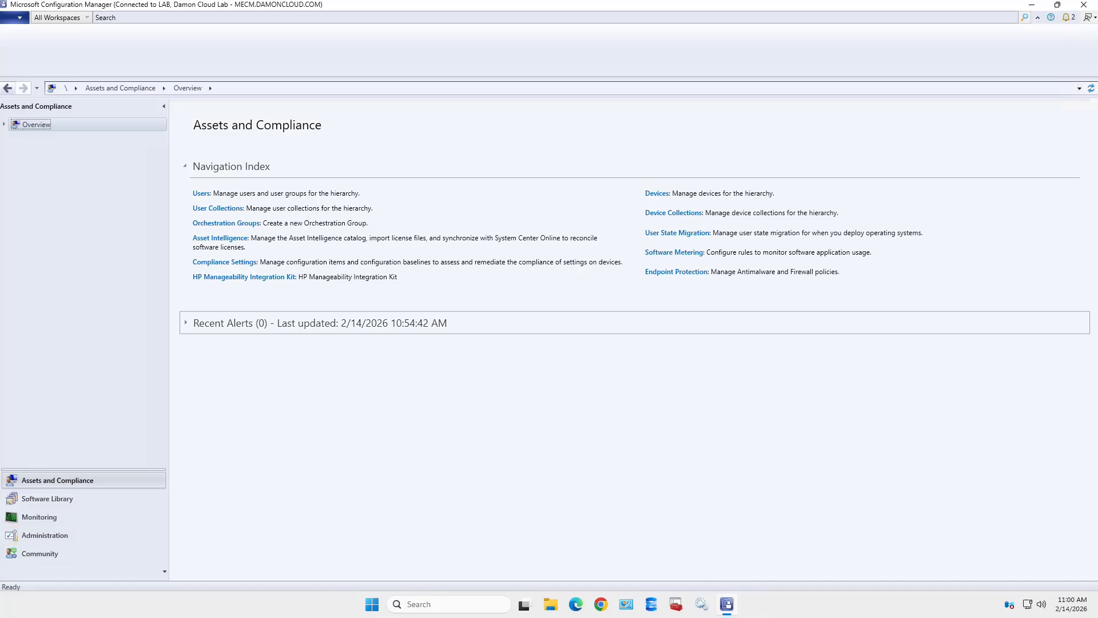
# - Switch to the Administration workspace to show the Sites node with primary site LAB
pyautogui.click(44, 535)
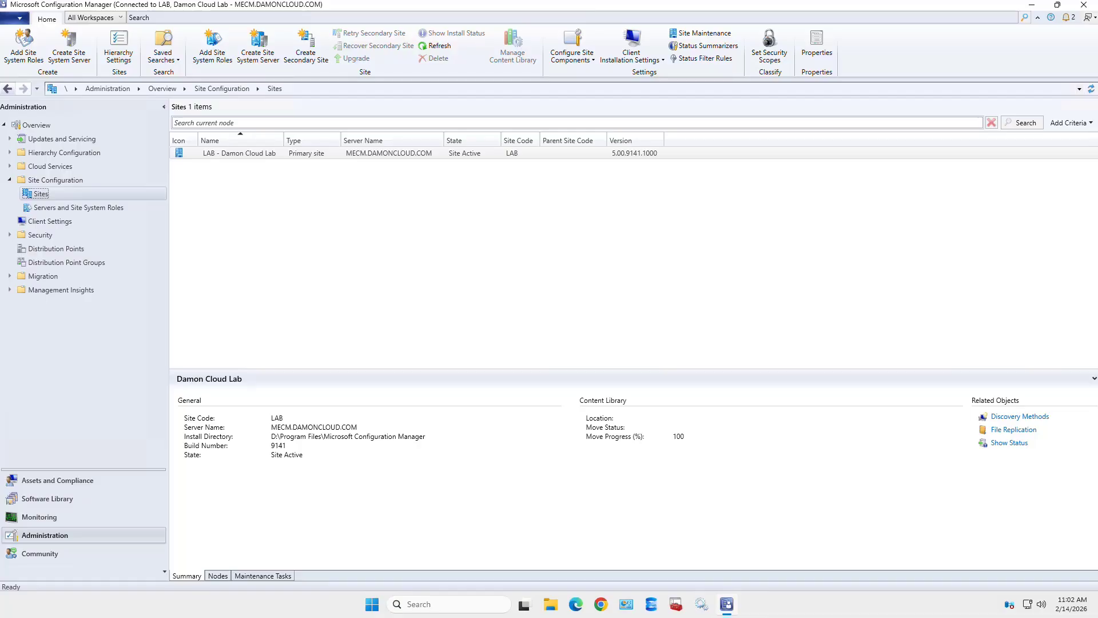
# - Drop down the Client Installation Settings choices for site LAB
pyautogui.click(632, 47)
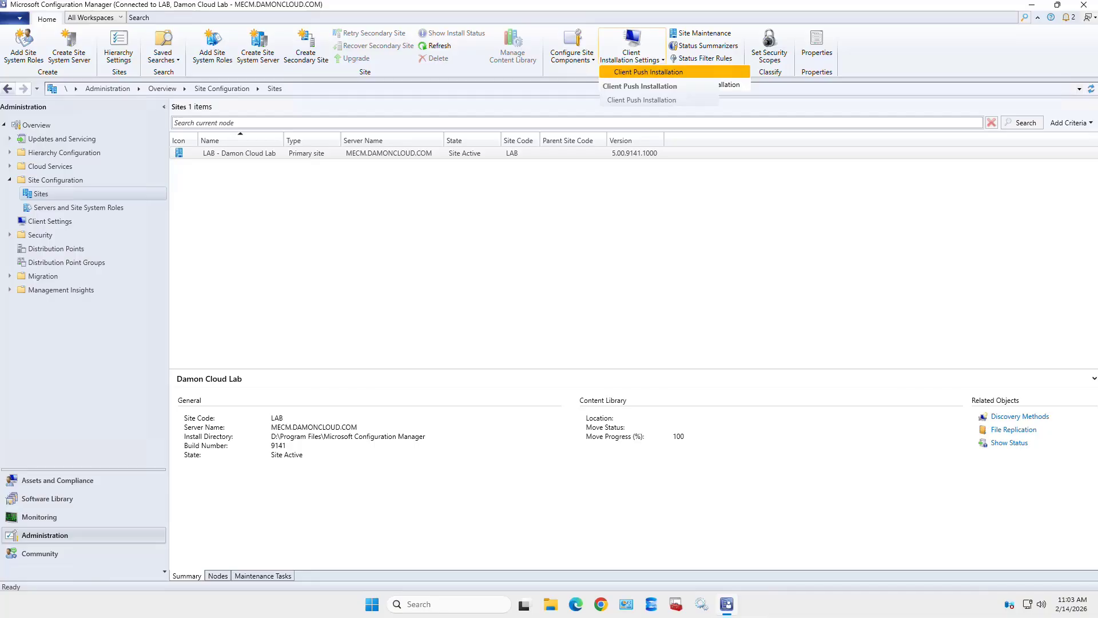
# - Choose Client Push Installation to open its Properties for site LAB
pyautogui.click(649, 71)
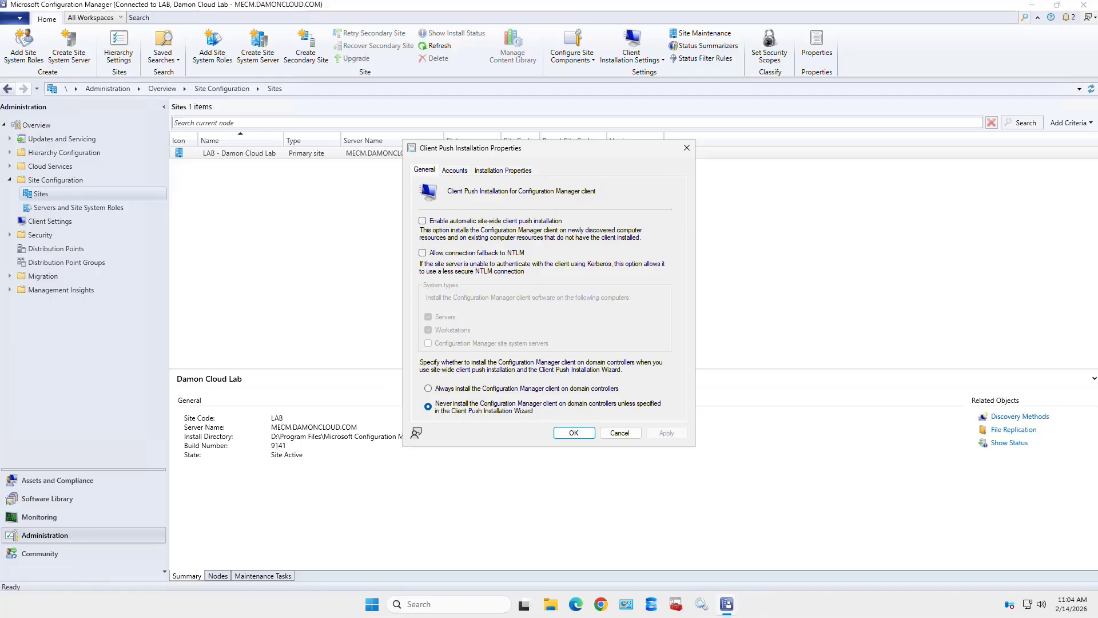
# - Check 'Enable automatic site-wide client push installation' on the General page
pyautogui.click(423, 221)
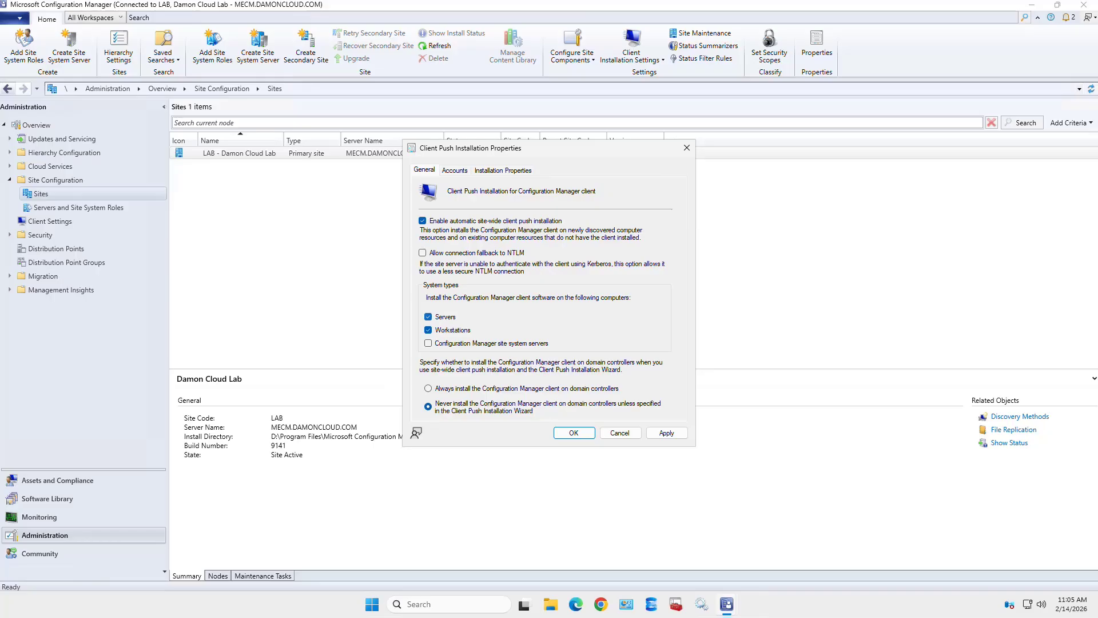
# - Uncheck Servers under System types, leaving only Workstations checked
pyautogui.click(428, 317)
# - Apply the workstation-only client push settings, Servers left unchecked, then view the empty Accounts page
pyautogui.click(428, 317)
pyautogui.click(428, 317)
pyautogui.click(666, 433)
pyautogui.click(455, 170)
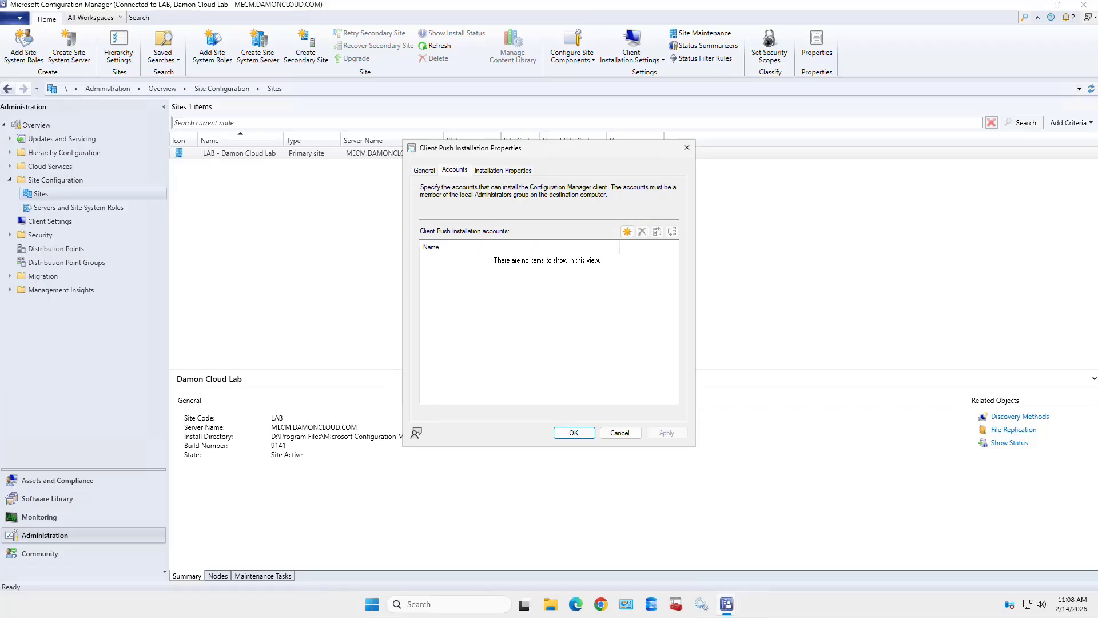
# - Start a new client push installation account with New > New Account
pyautogui.click(628, 232)
pyautogui.click(627, 231)
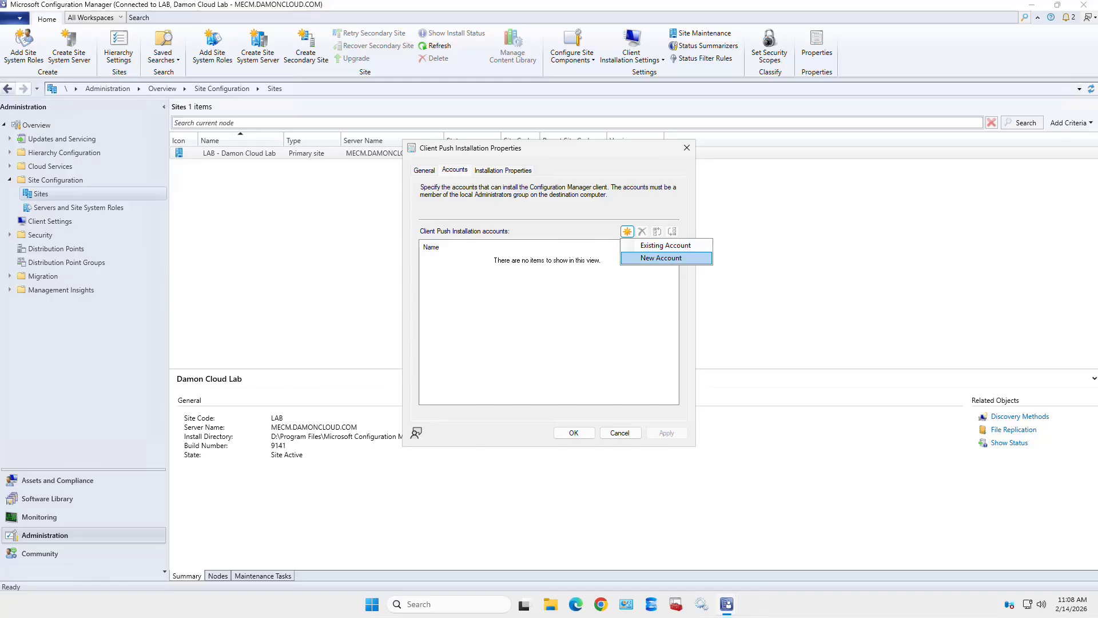
pyautogui.click(661, 258)
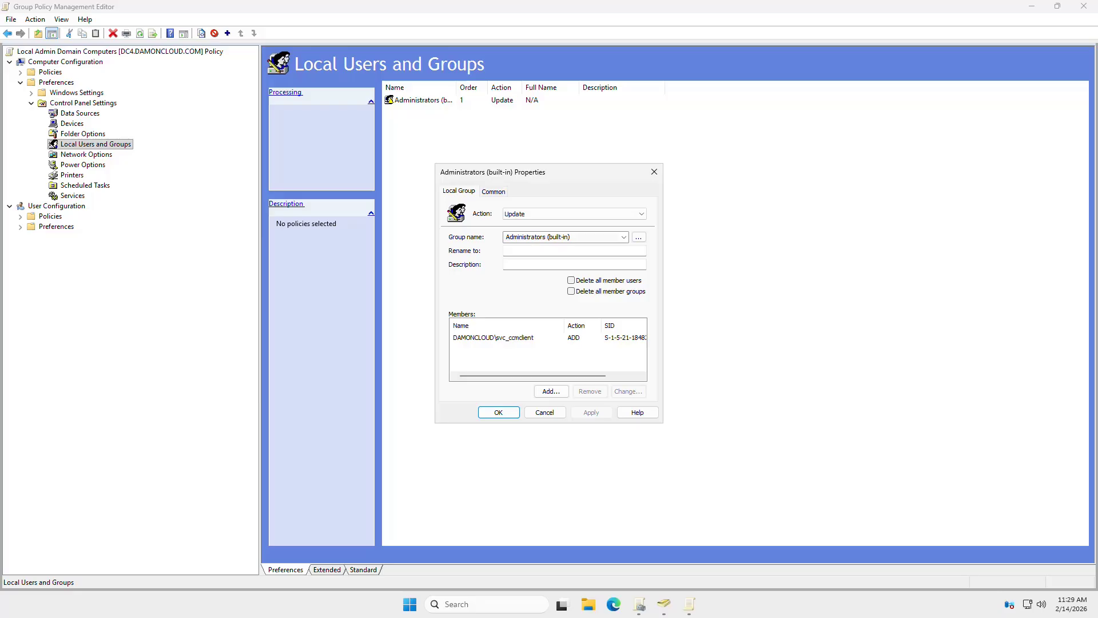
# - Confirm the Administrators (built-in) group change that adds the client push service account
pyautogui.press('Return')
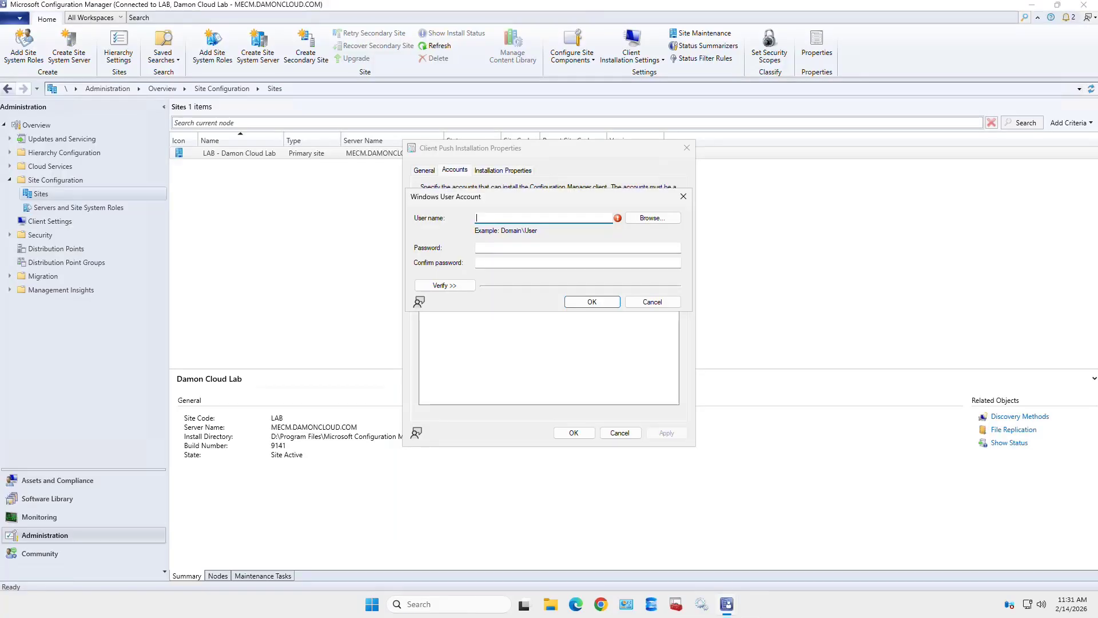
# - Enter the domain\user account name and password twice, expand Verify, and add the account
pyautogui.press('Tab')
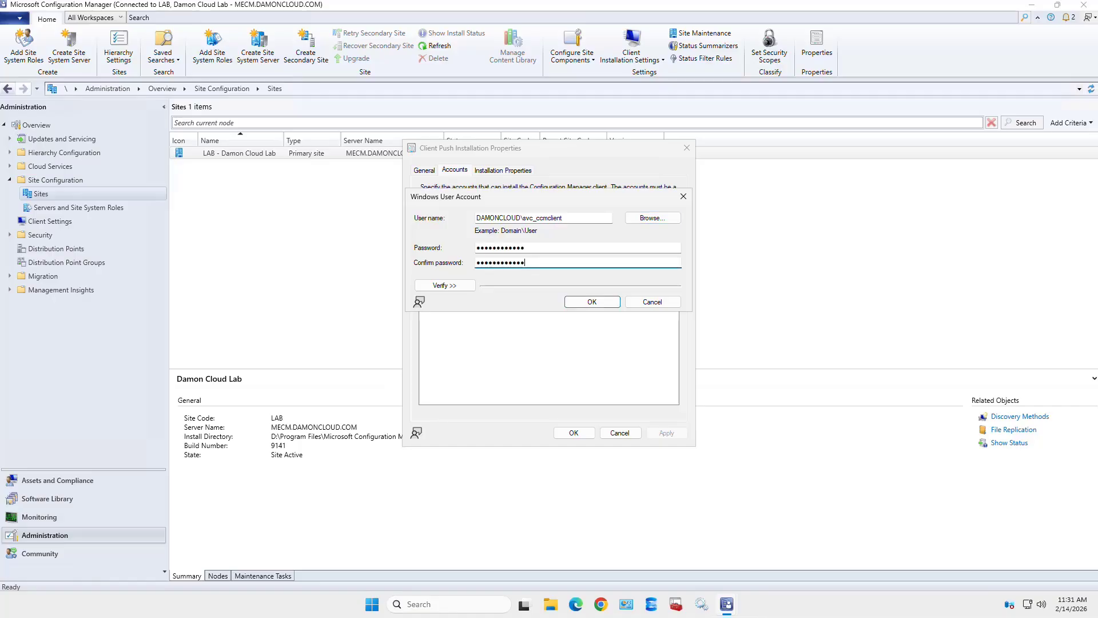
pyautogui.press('Tab')
pyautogui.press('Return')
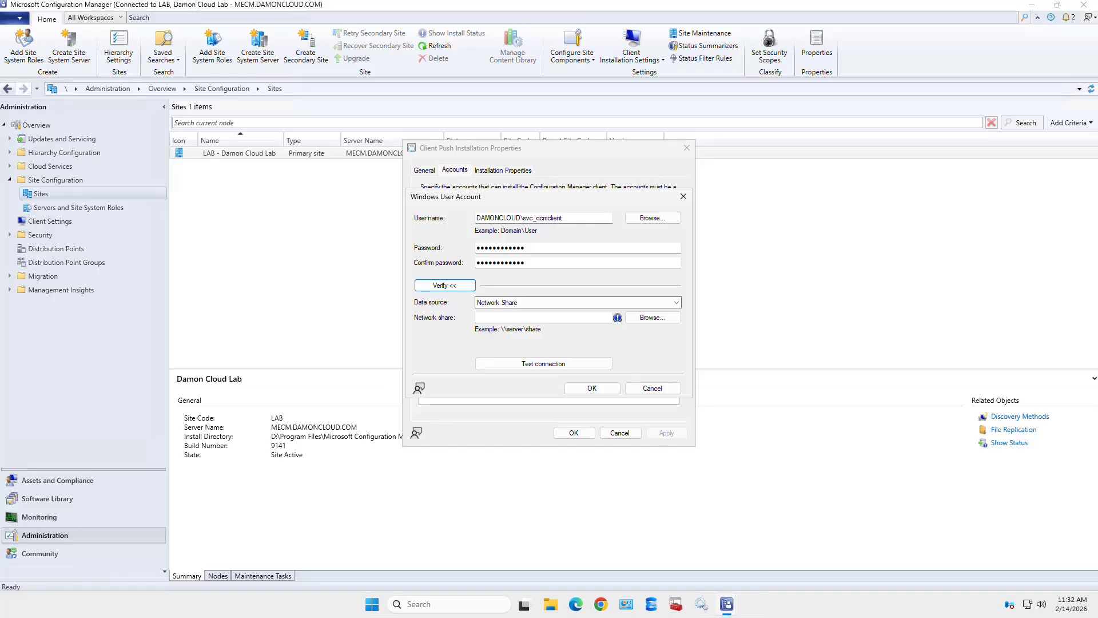
pyautogui.click(592, 389)
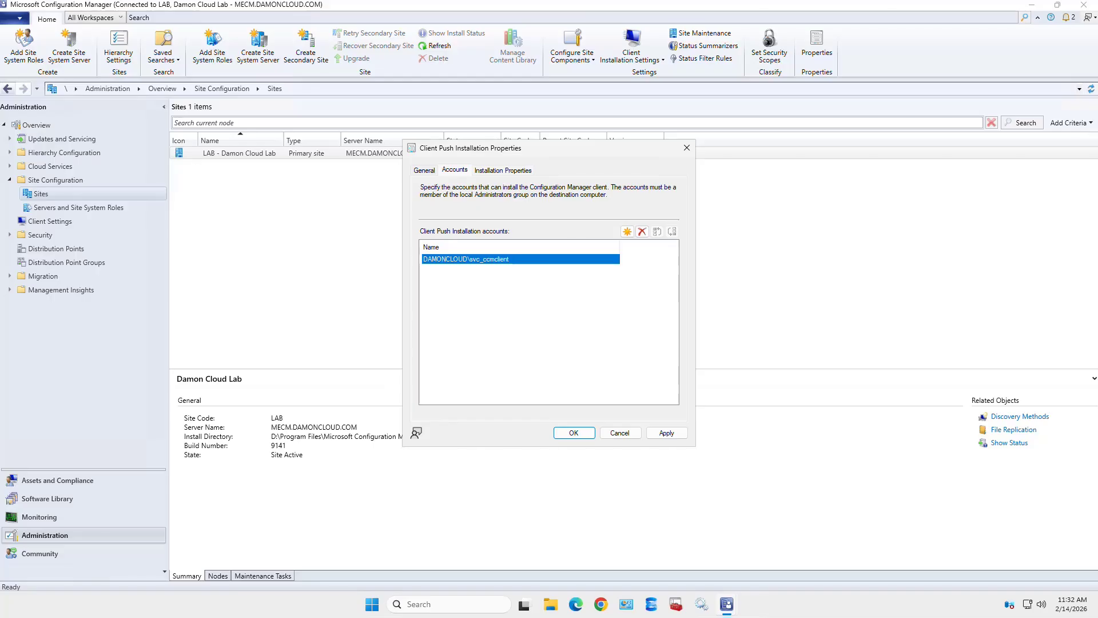
# - Review the General and Accounts tabs, then apply the push settings with SMSSITECODE=LAB and close
pyautogui.click(424, 171)
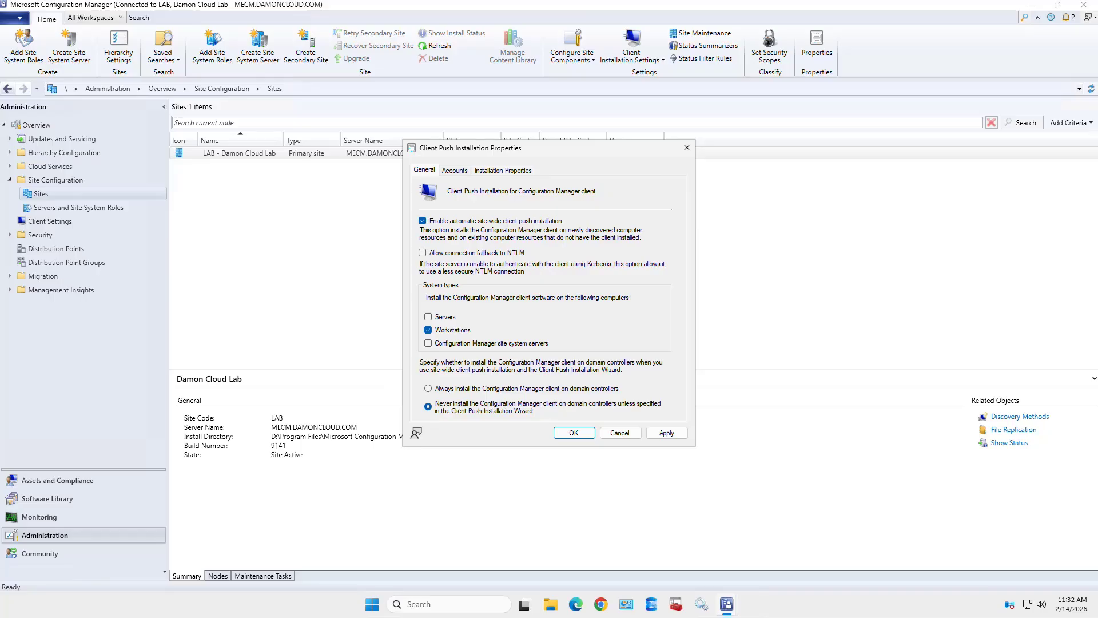
pyautogui.click(454, 170)
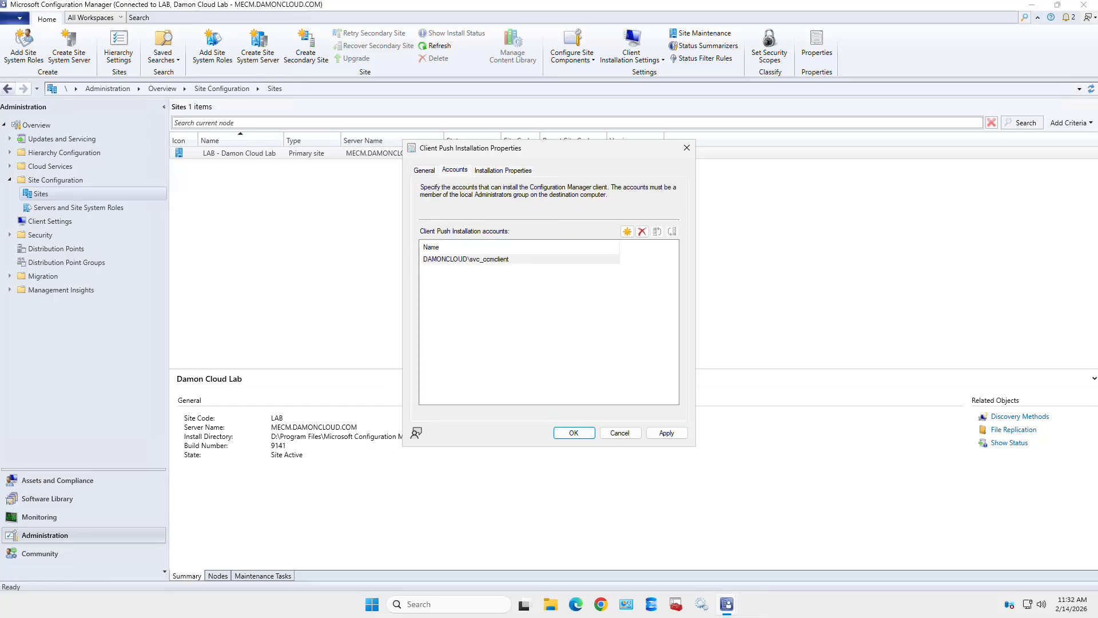
pyautogui.click(465, 259)
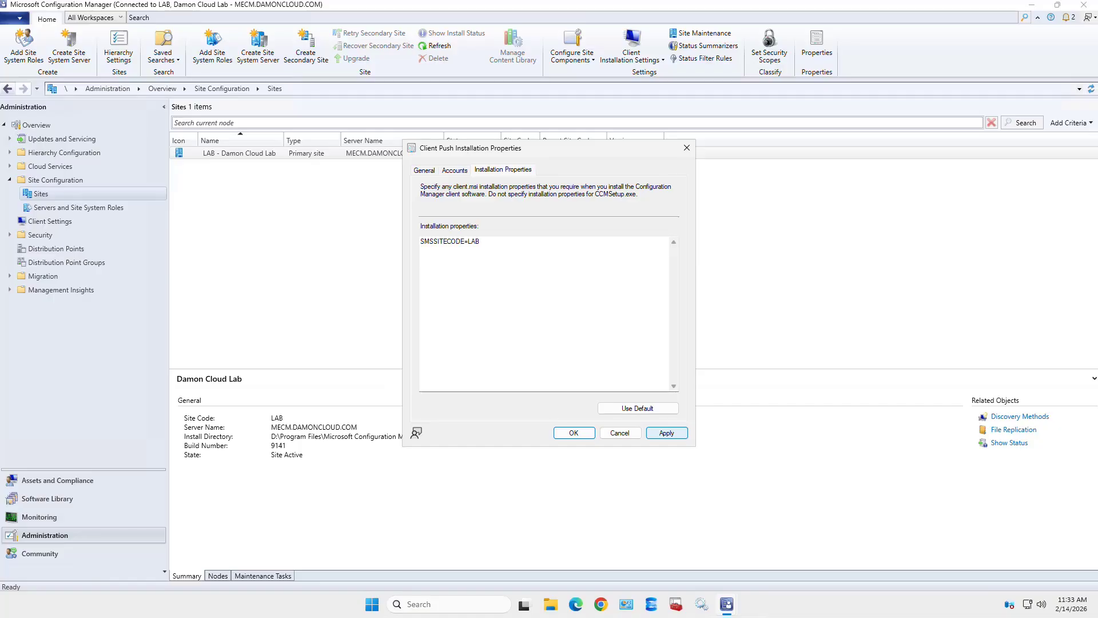
pyautogui.click(666, 432)
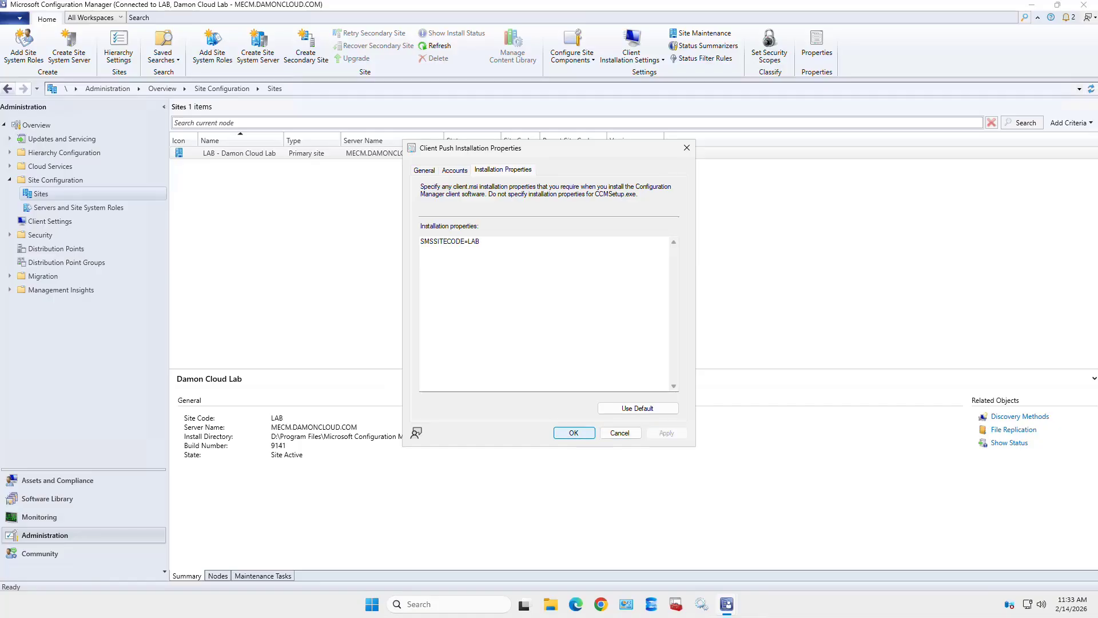
pyautogui.press('Return')
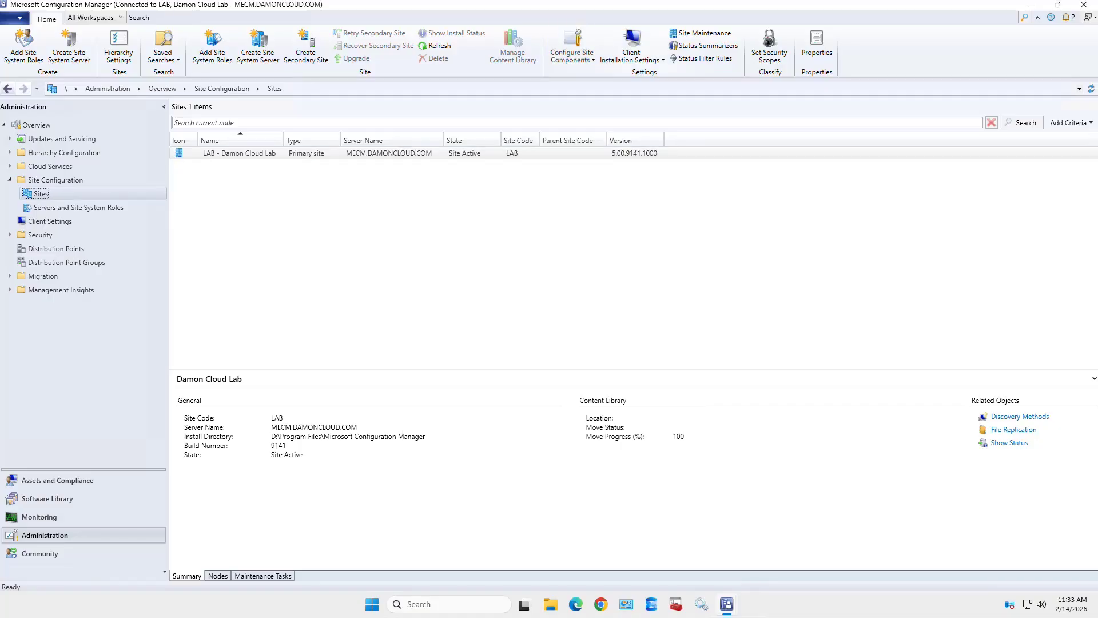
# - Reopen Client Push Installation settings, then select the LAB site and go to Site Configuration
pyautogui.click(631, 53)
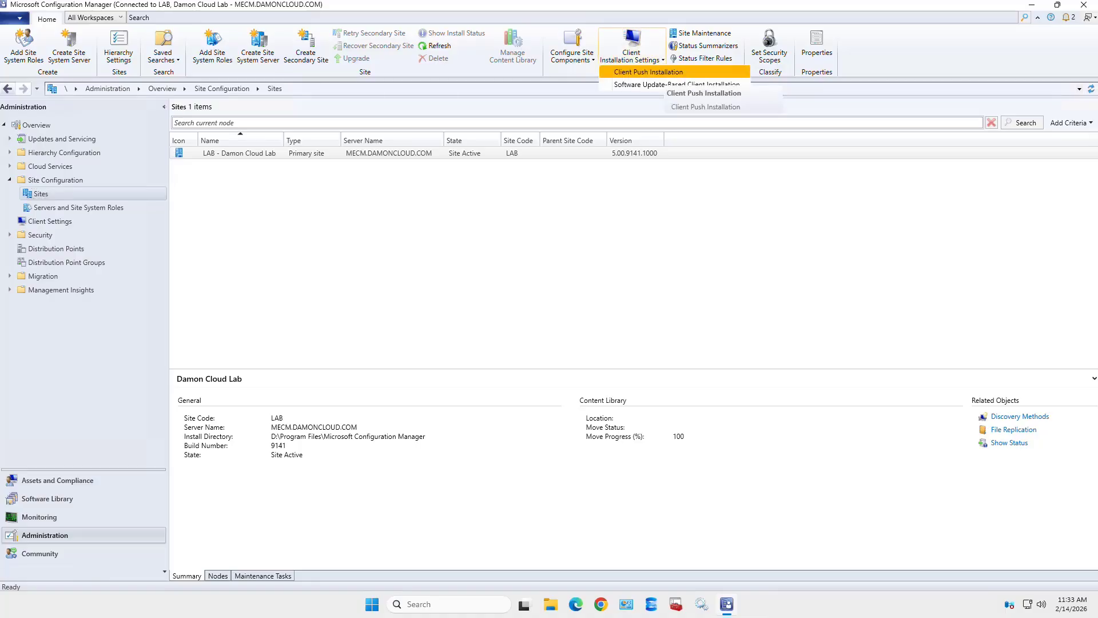
pyautogui.click(658, 72)
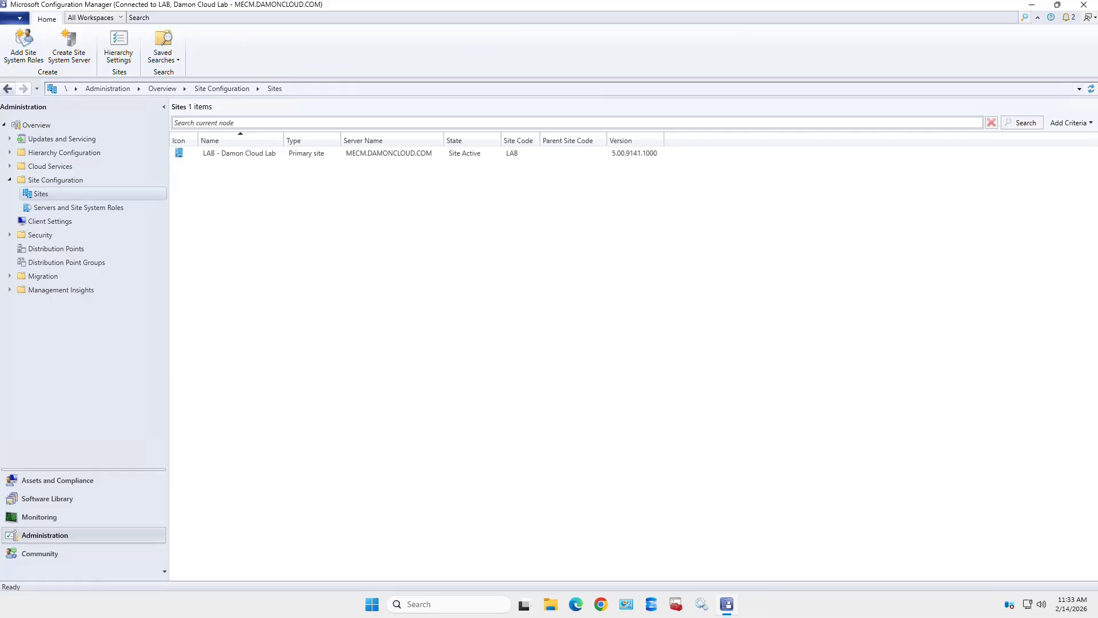
pyautogui.click(27, 194)
pyautogui.click(239, 154)
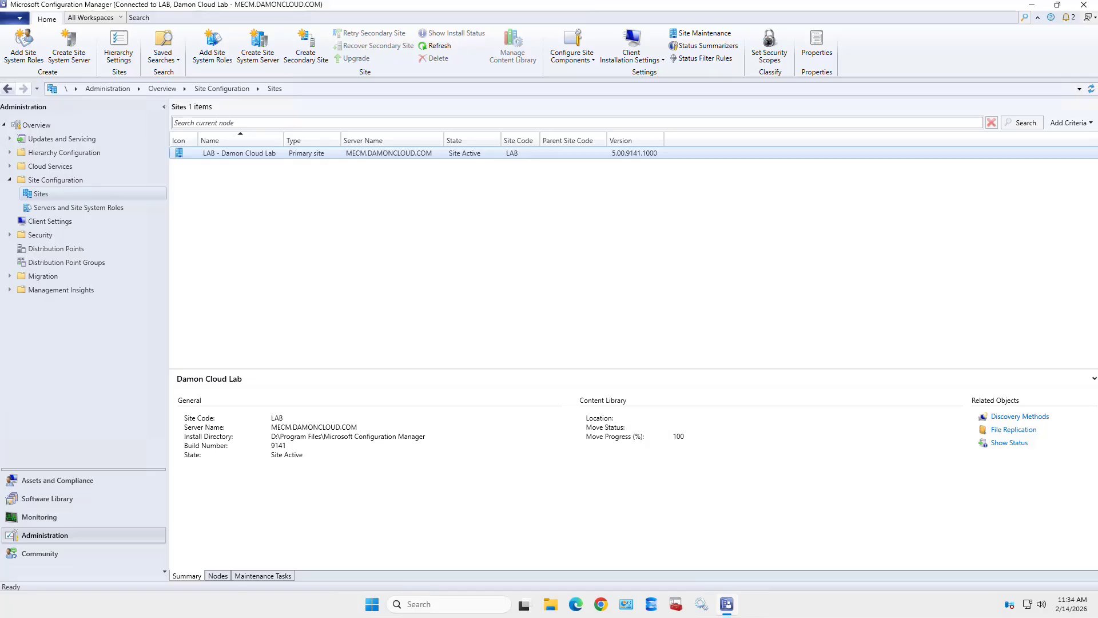
pyautogui.click(9, 179)
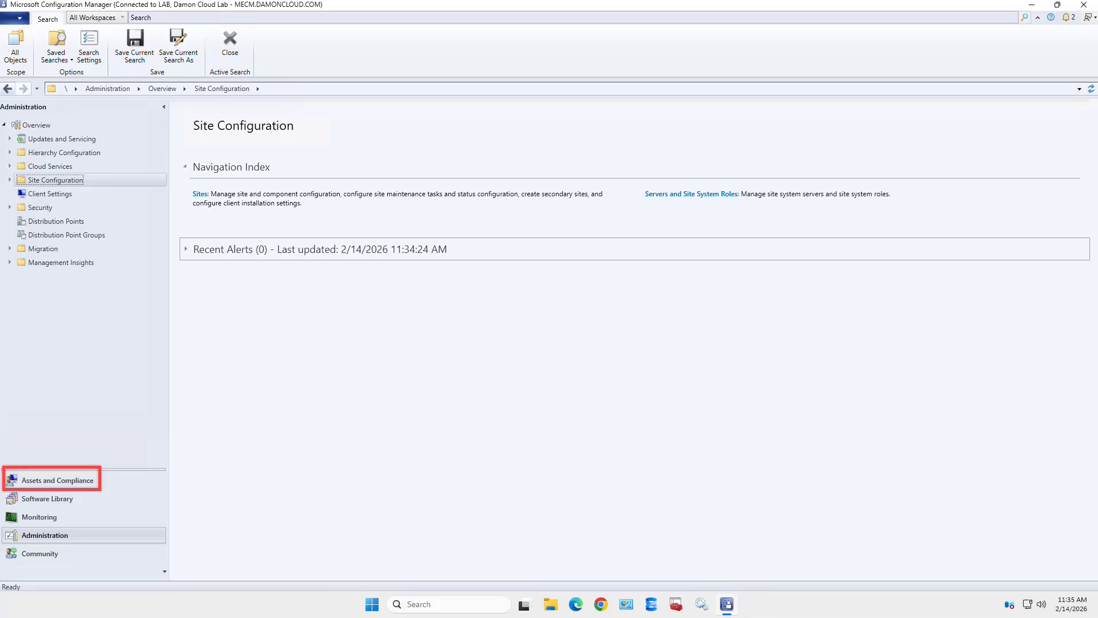
# - Go to Assets and Compliance > Device Collections and select the Test Deployments collection
pyautogui.click(57, 480)
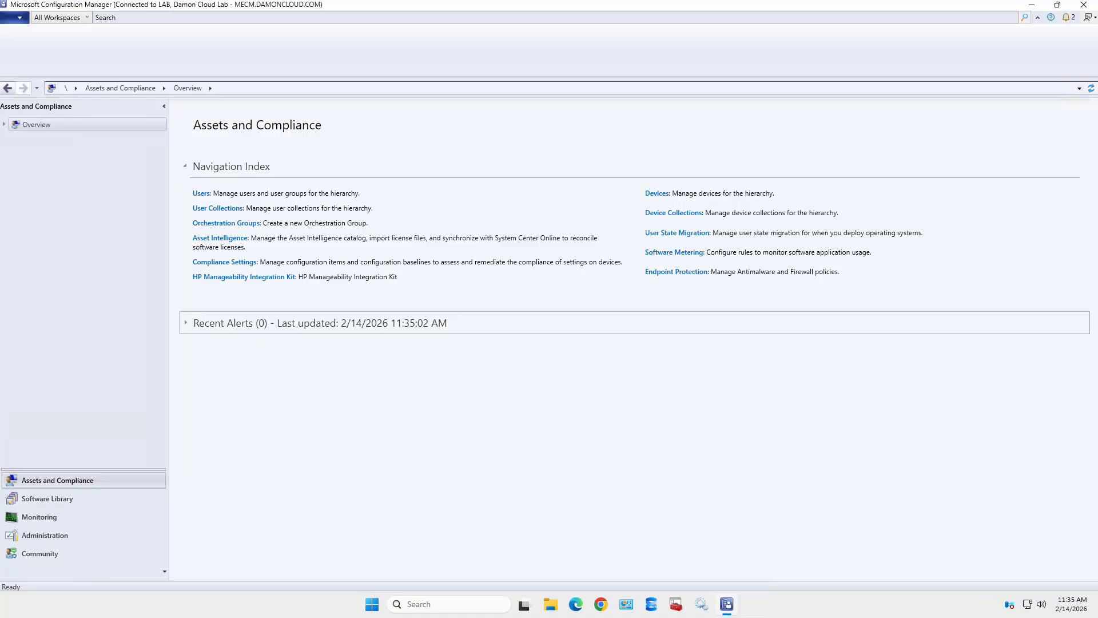
pyautogui.click(4, 124)
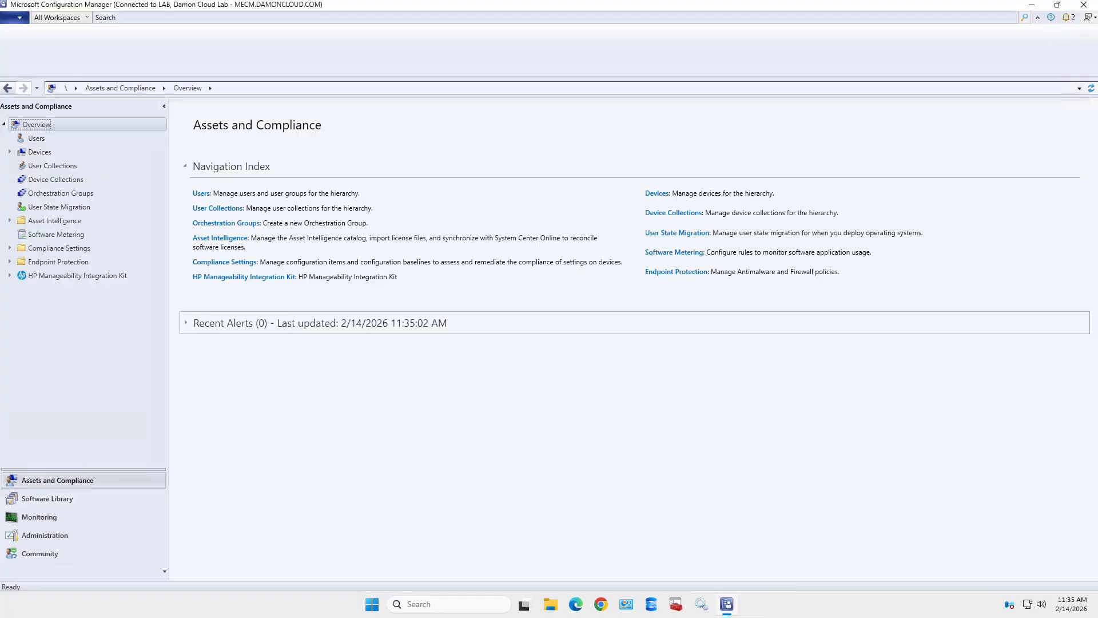
pyautogui.click(56, 179)
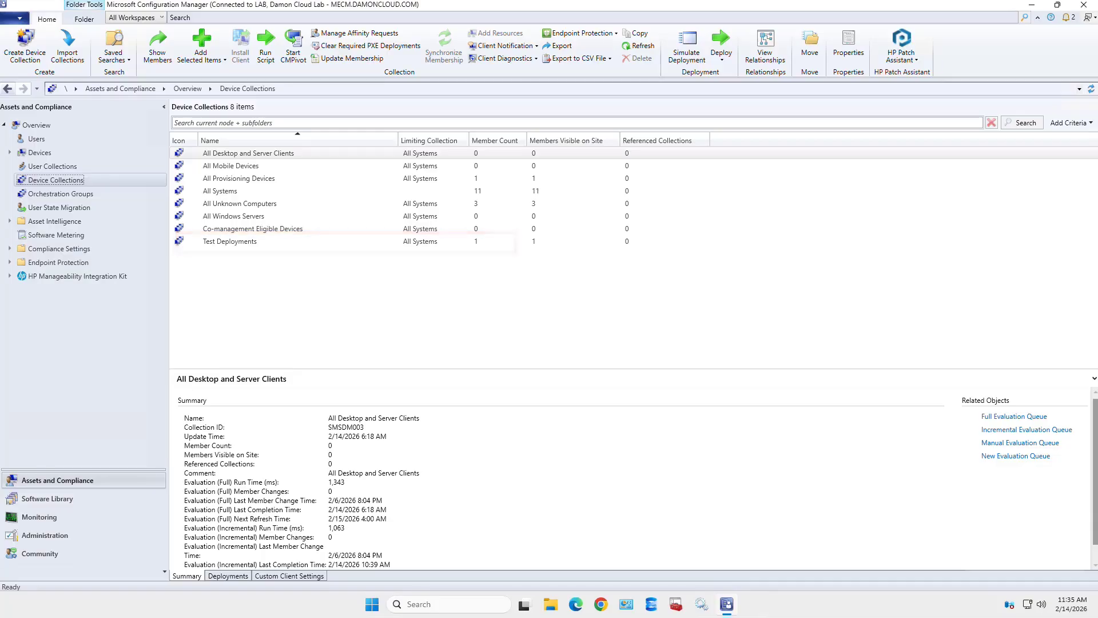
pyautogui.doubleClick(229, 241)
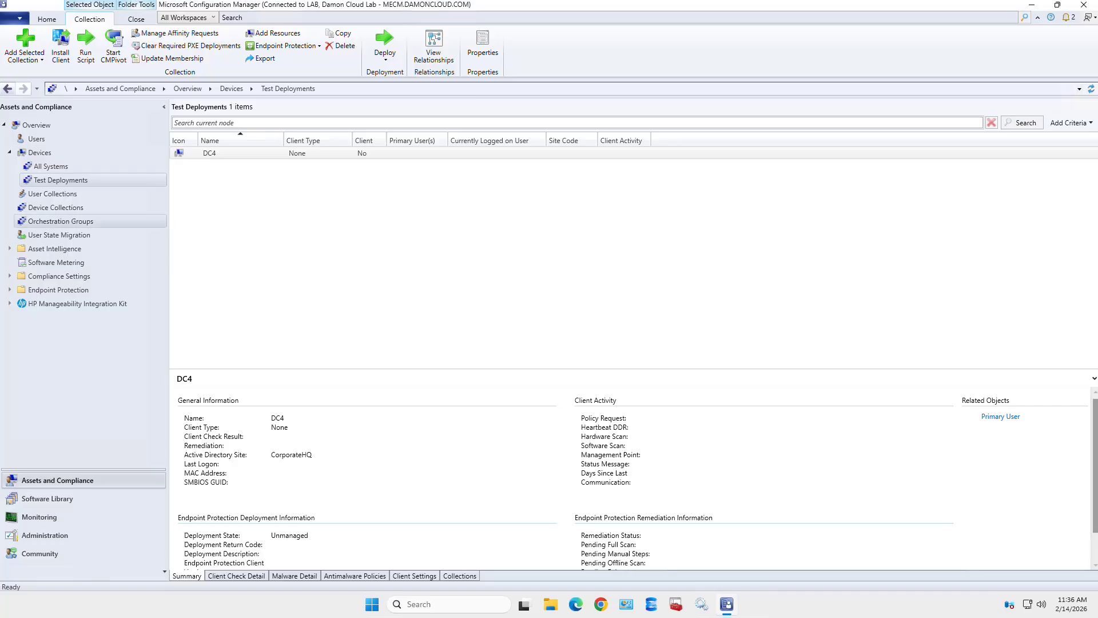
pyautogui.click(56, 207)
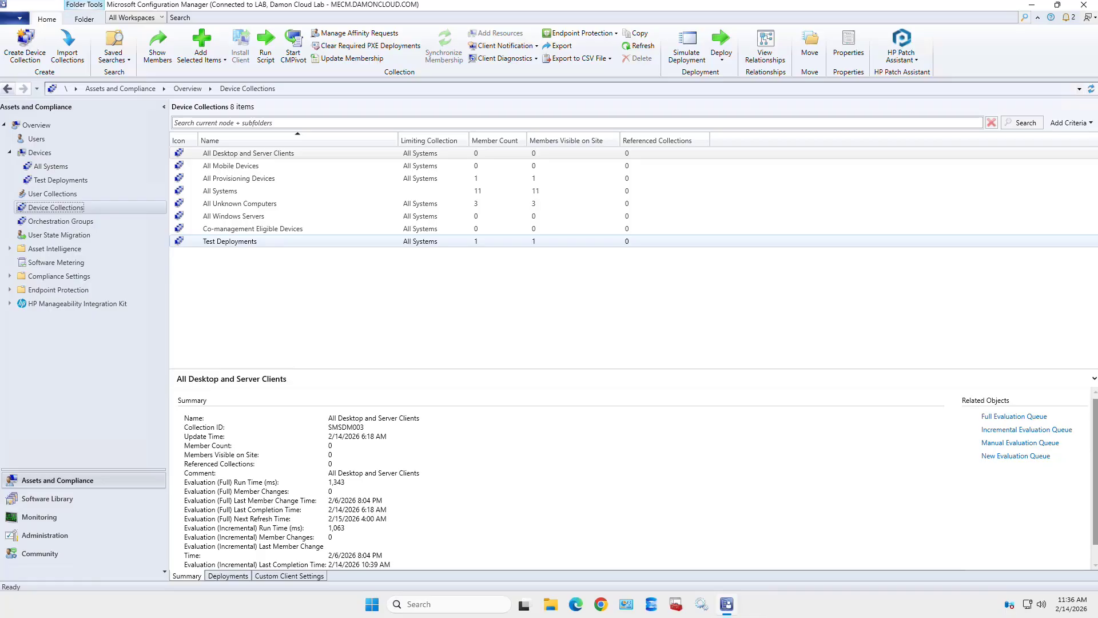
pyautogui.click(229, 241)
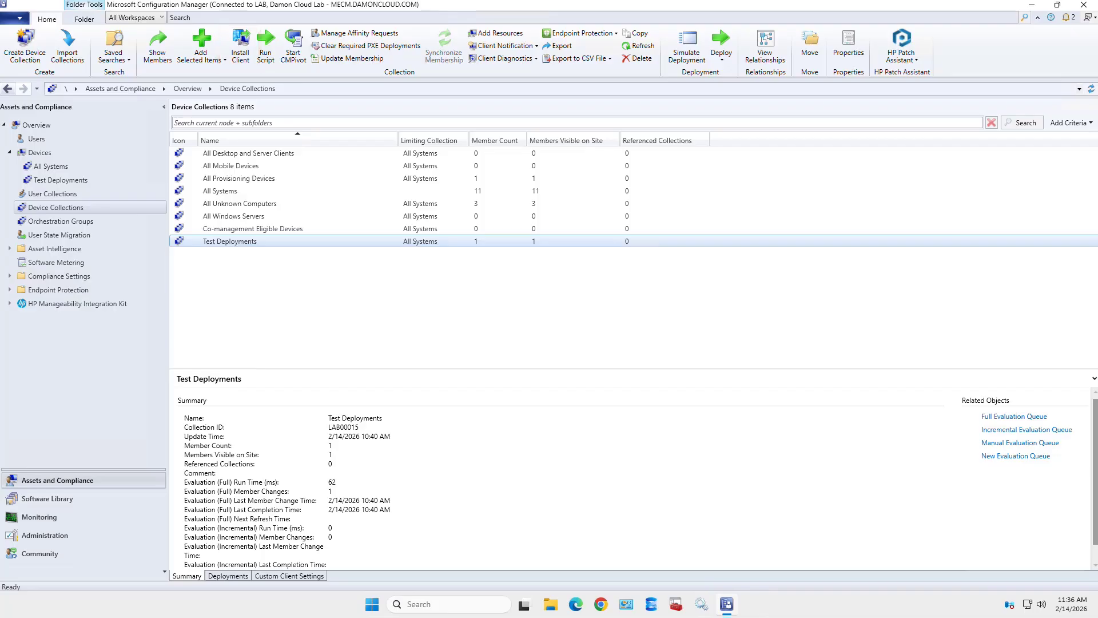
# - Launch Install Client for the Test Deployments collection from the Home ribbon
pyautogui.click(240, 47)
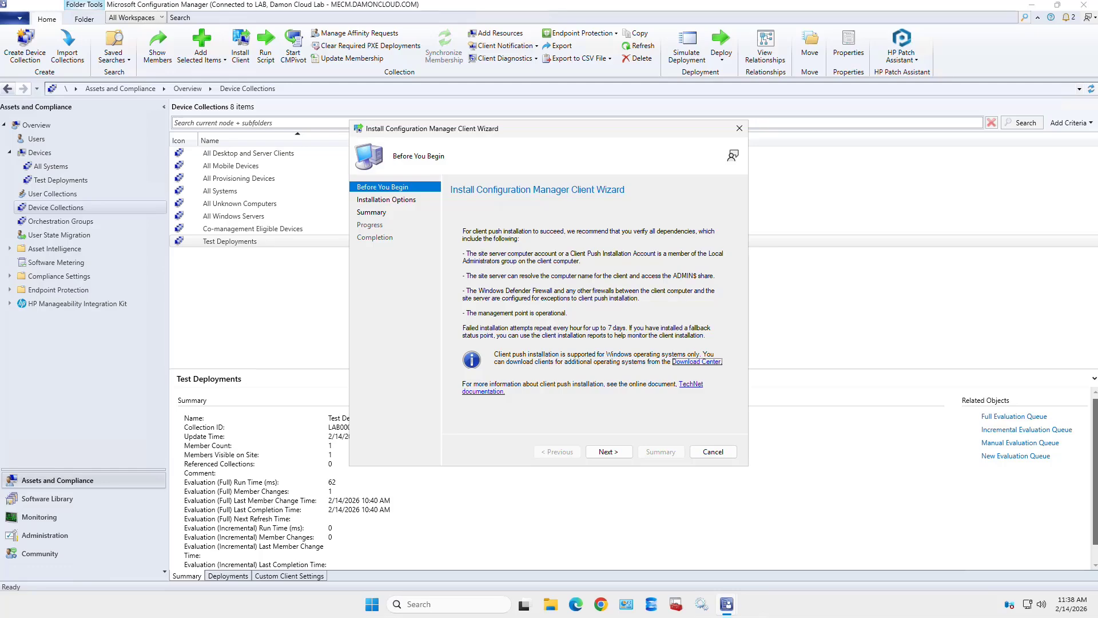
# - Allow domain controllers, enable always install, choose LAB as install site, and continue to Summary
pyautogui.click(609, 452)
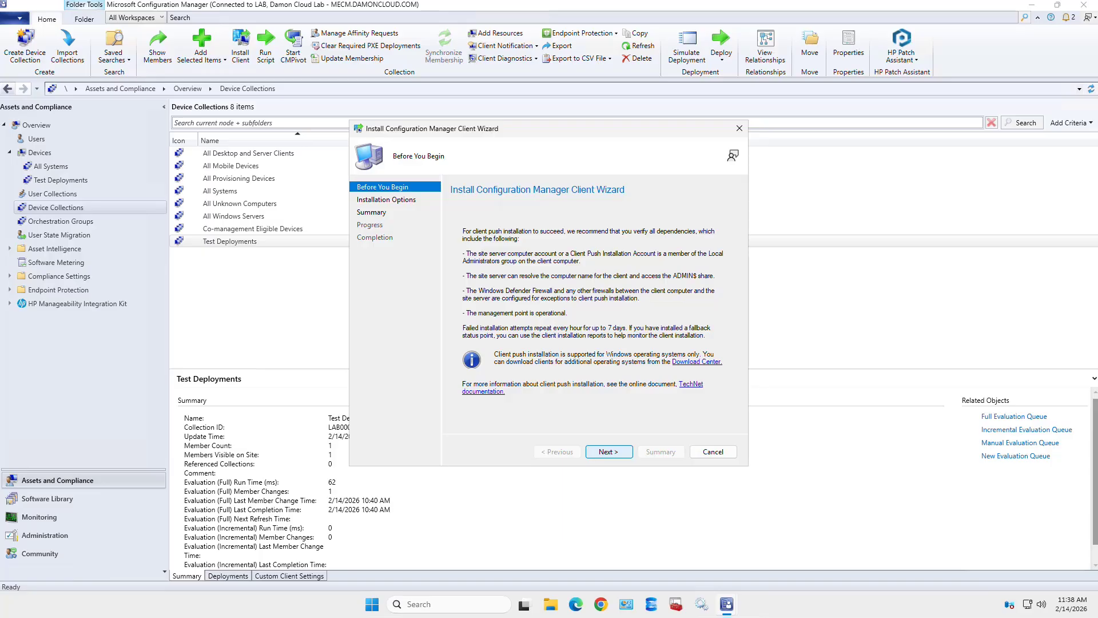
pyautogui.click(609, 452)
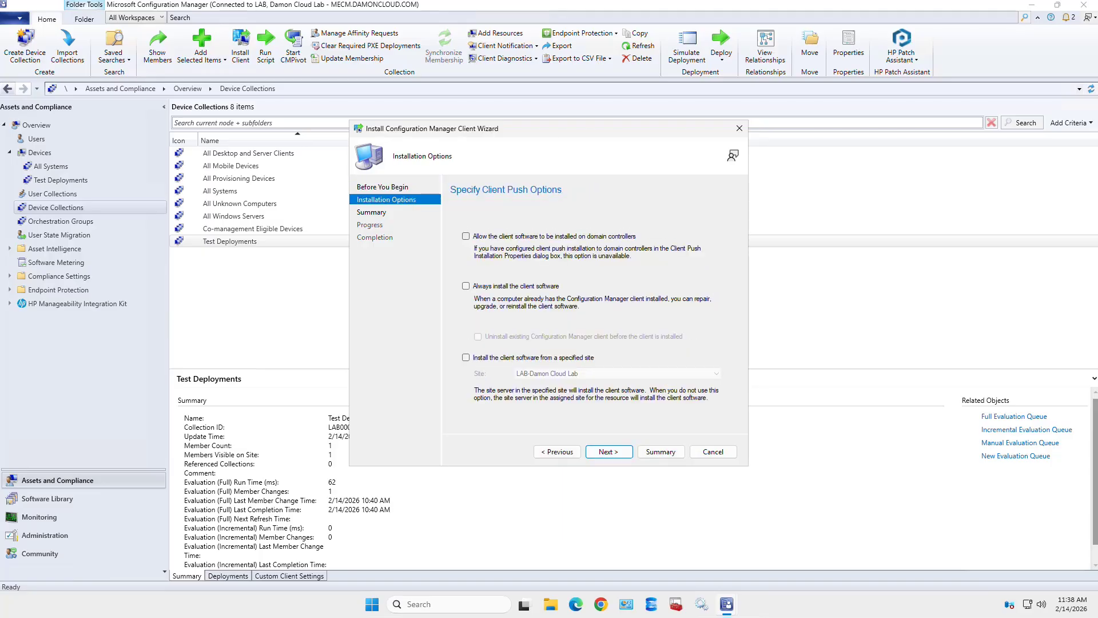
pyautogui.click(465, 237)
pyautogui.click(466, 286)
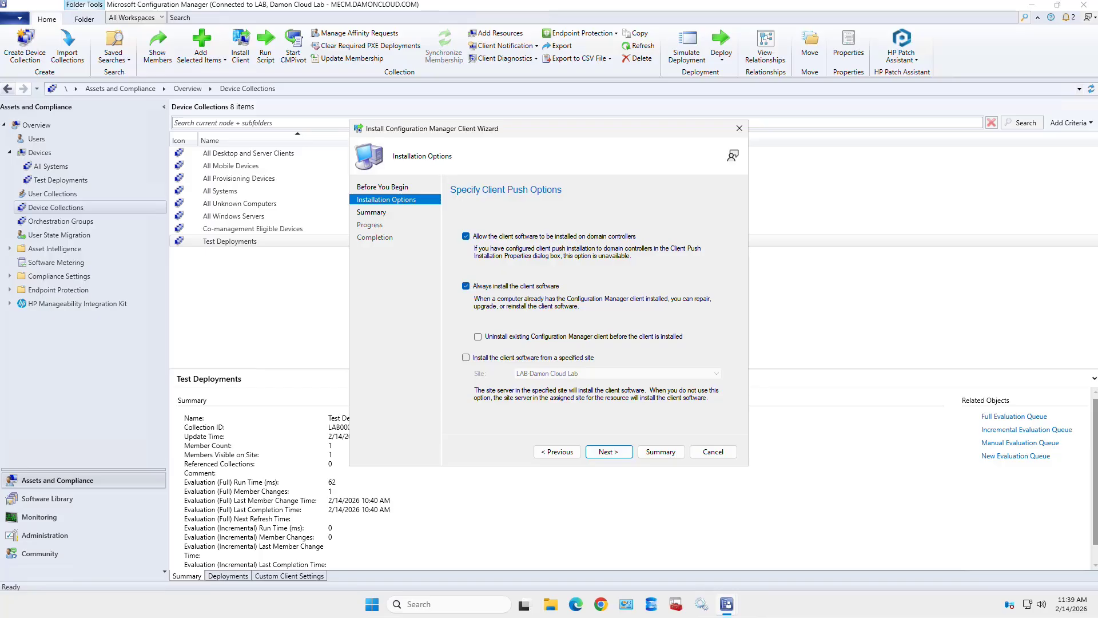
pyautogui.click(466, 358)
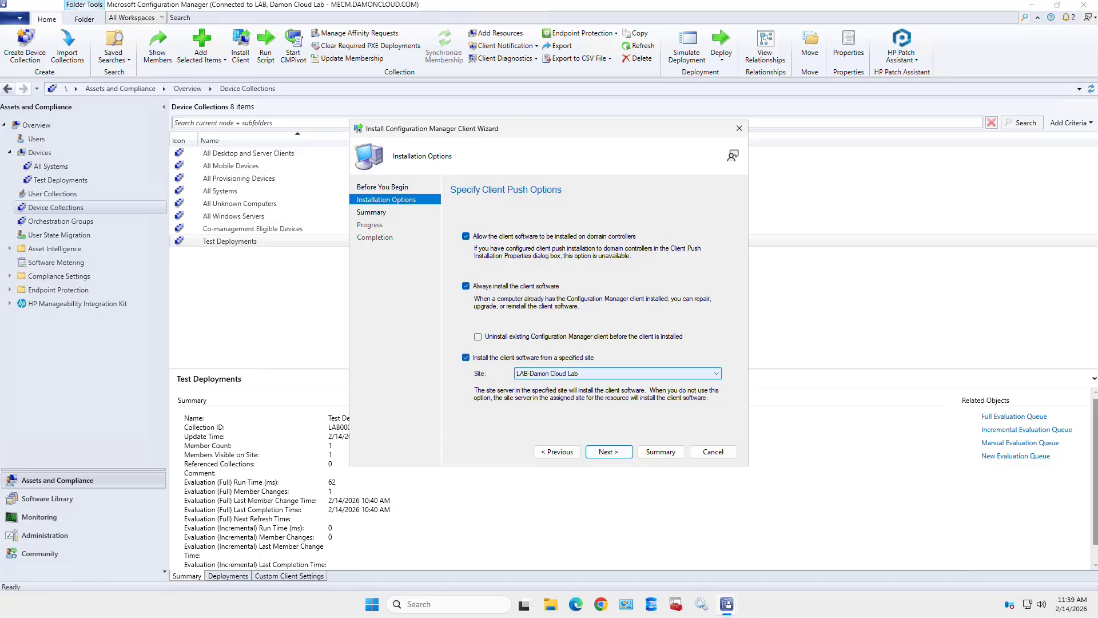
pyautogui.click(618, 373)
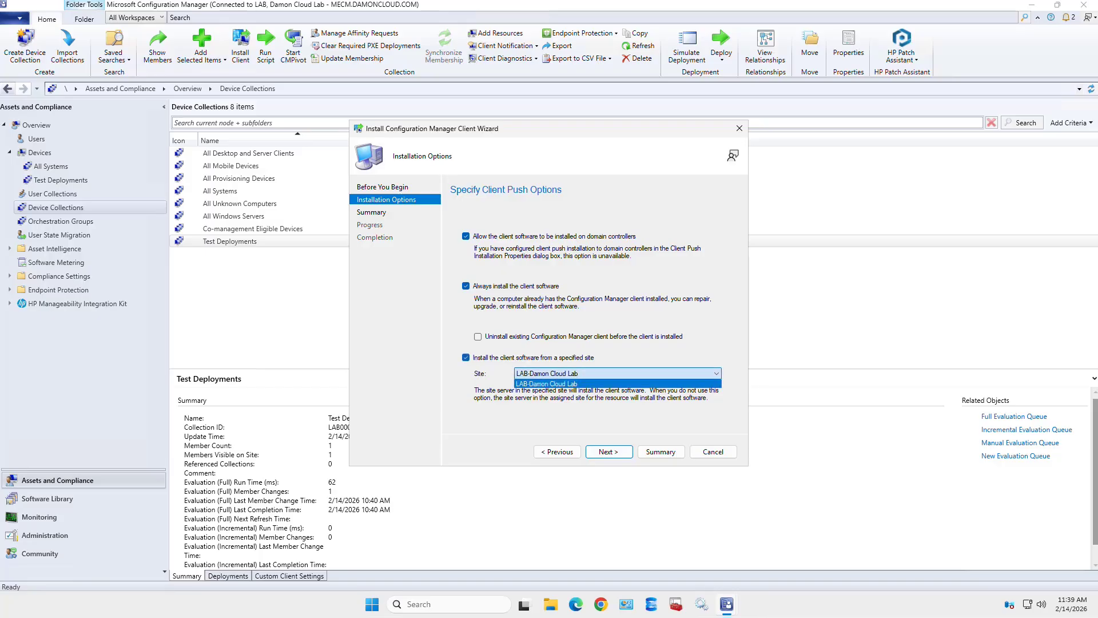
pyautogui.click(617, 384)
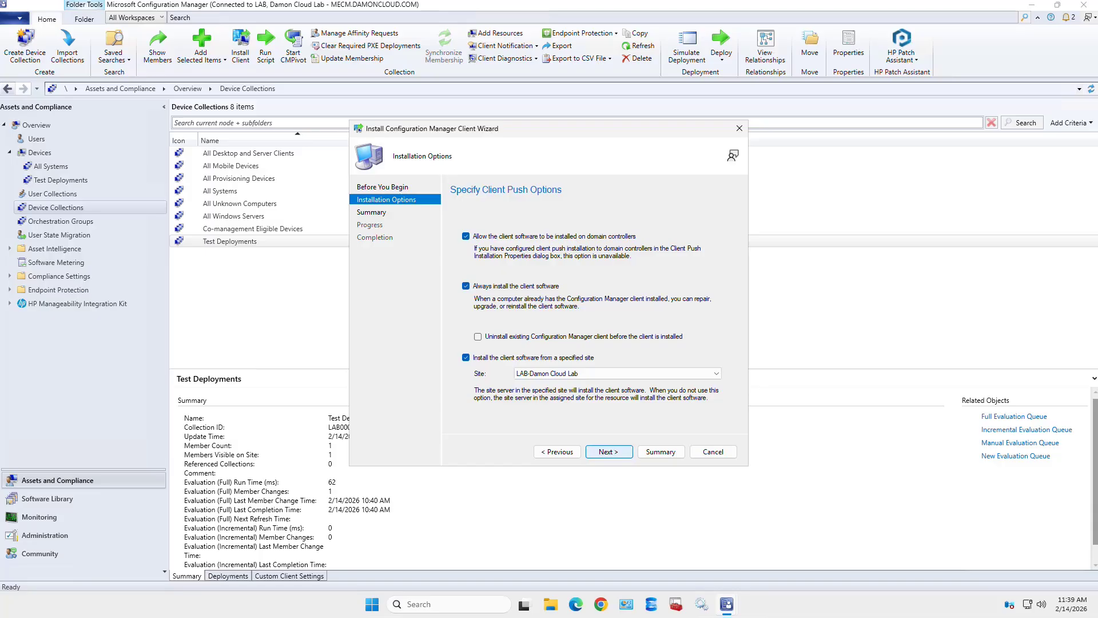
pyautogui.click(609, 452)
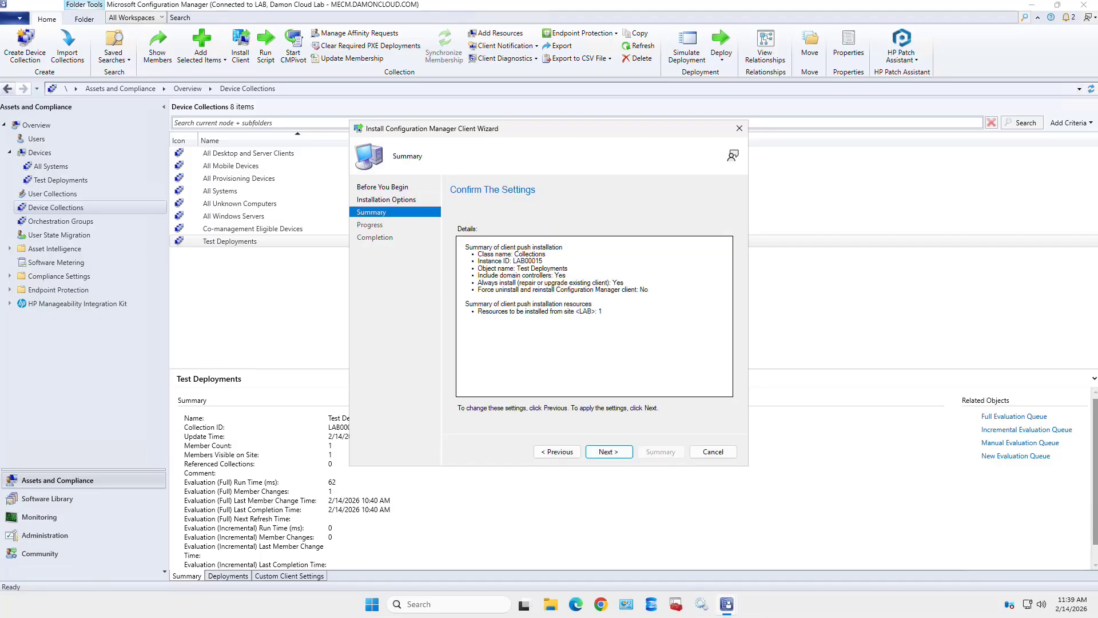
# - Run the client push to Test Deployments and close the wizard after it reports success
pyautogui.click(609, 452)
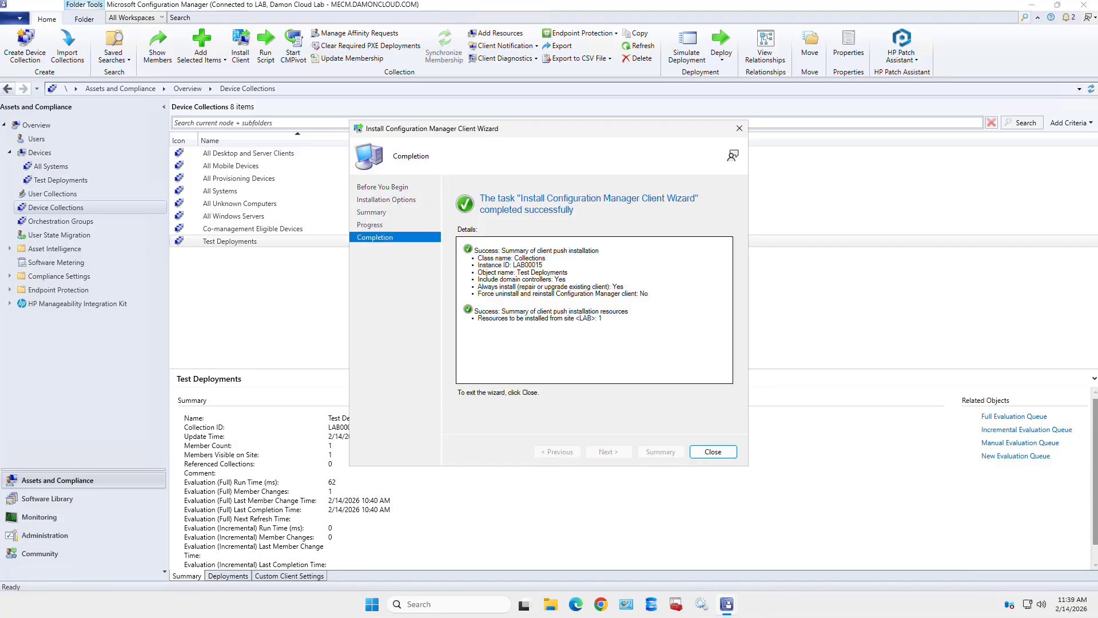
pyautogui.click(713, 451)
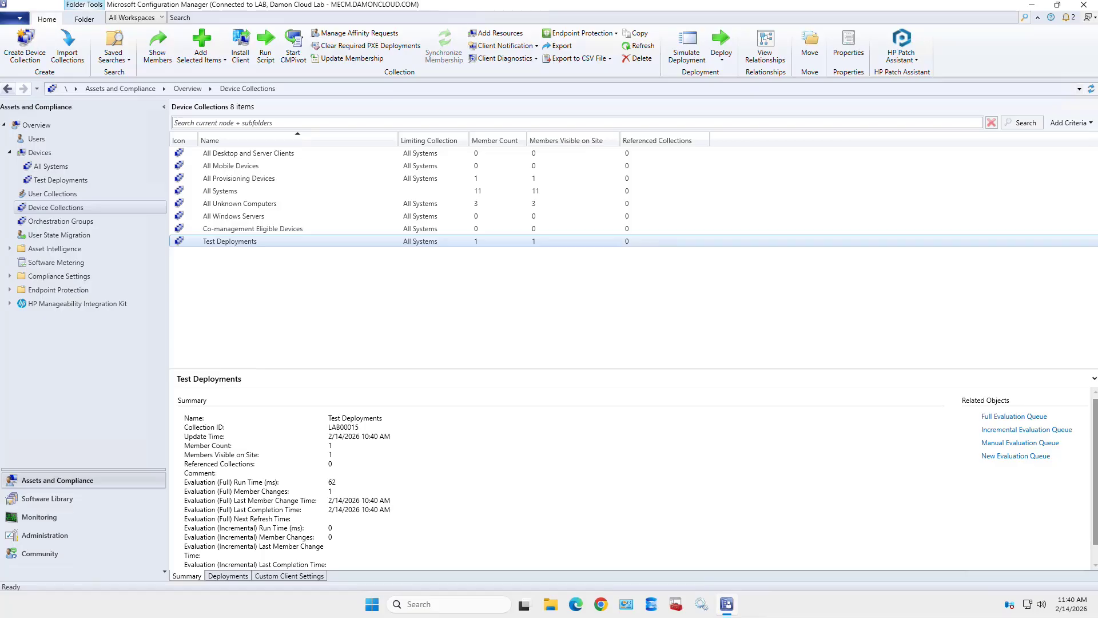
# - Show Test Deployments' Deployments tab, which lists no items, and refresh the collection
pyautogui.click(228, 576)
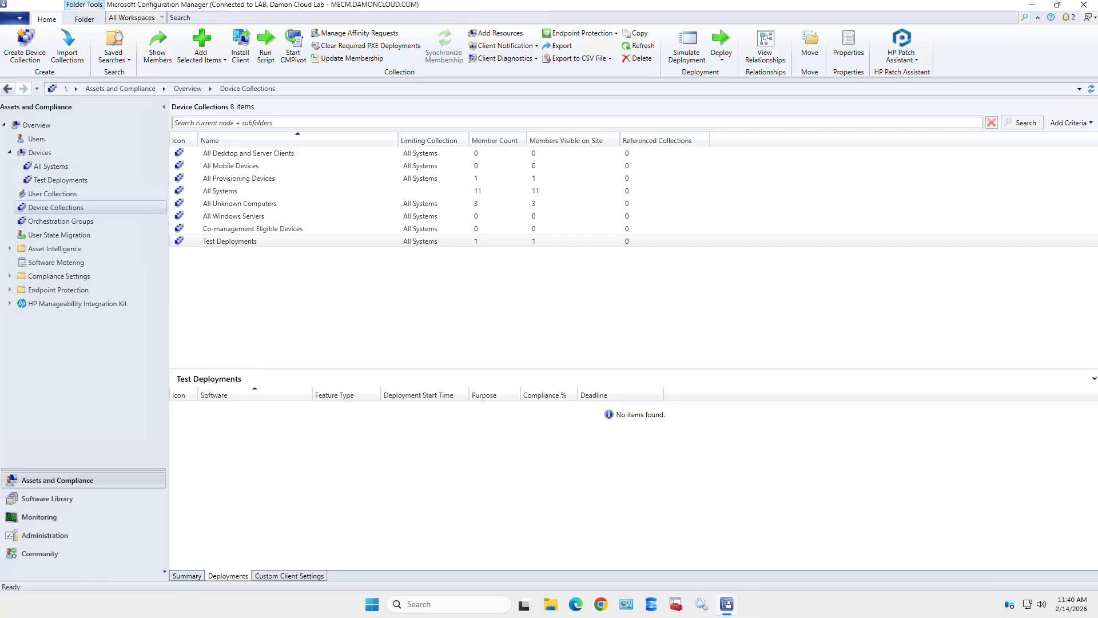
pyautogui.click(230, 242)
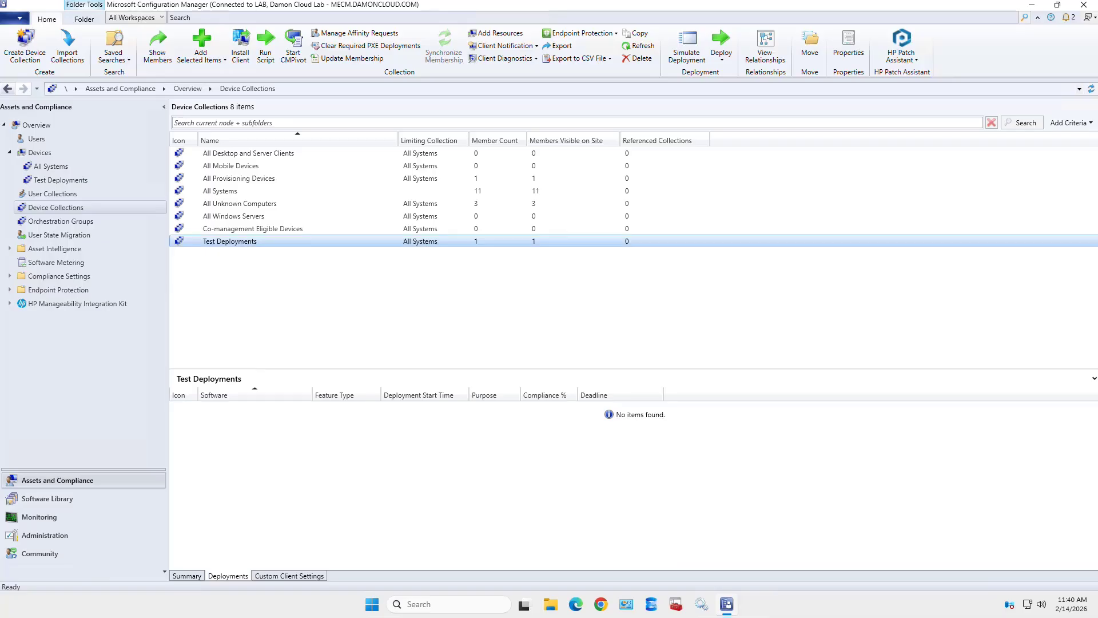
pyautogui.rightClick(267, 243)
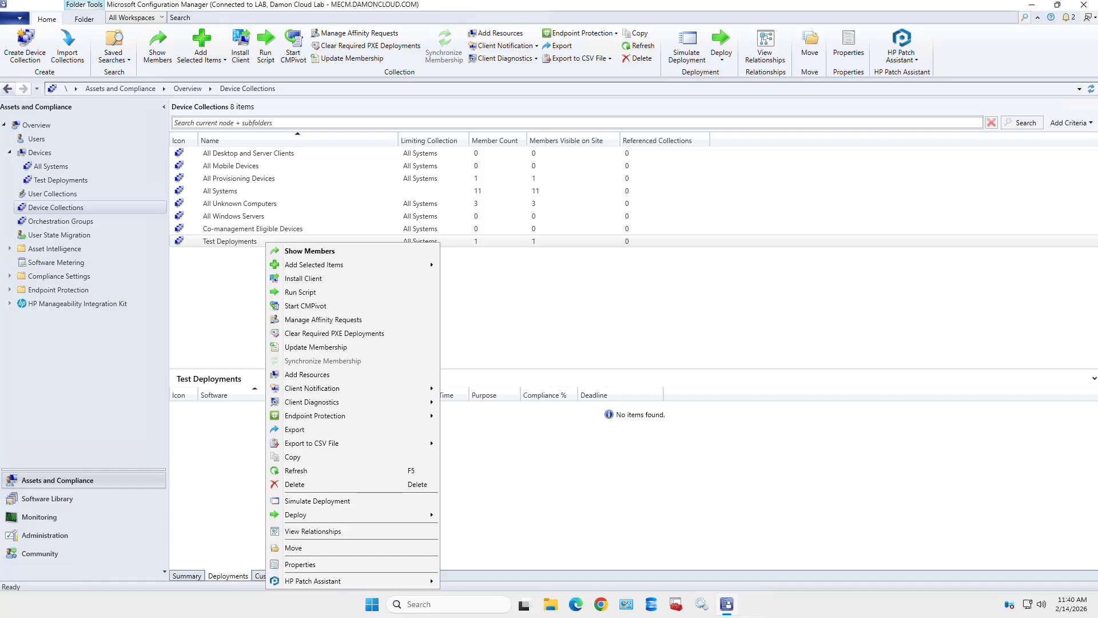
pyautogui.click(295, 470)
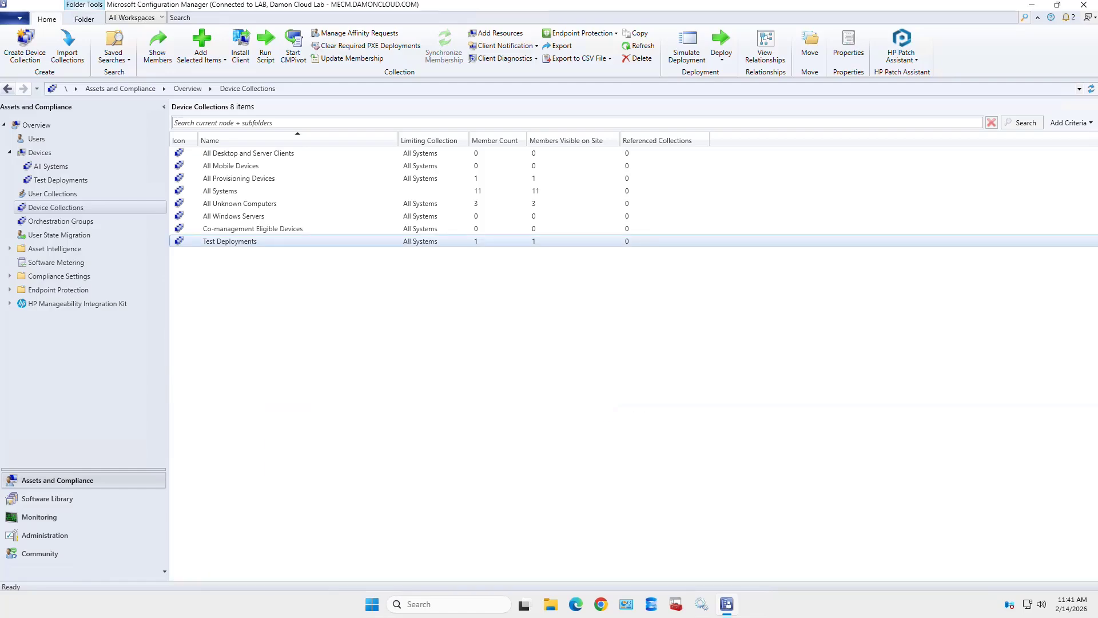
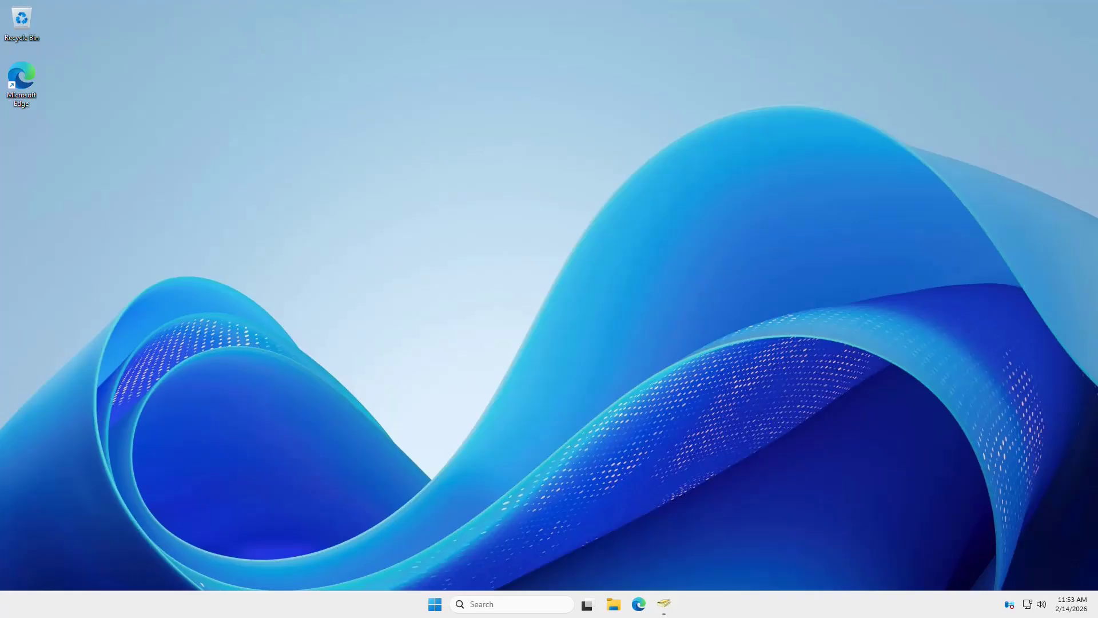
# - Open \\mecm from the Run dialog to list its six shares, including SMS_LAB and SMS_SITE
pyautogui.press('super+x')
pyautogui.press('r')
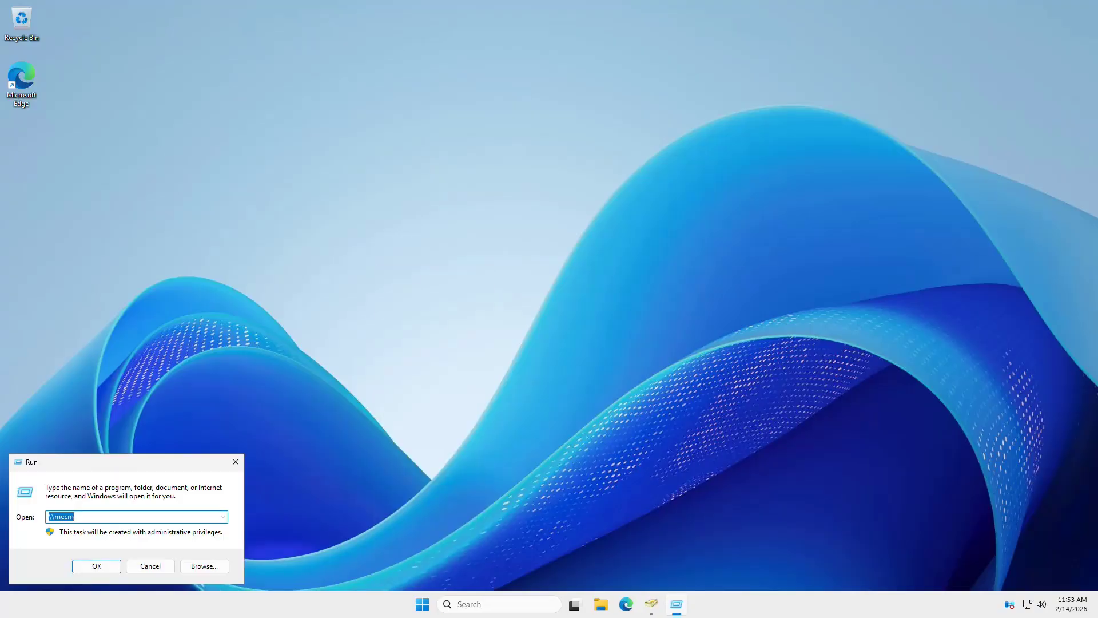
pyautogui.press('Right')
pyautogui.press('Return')
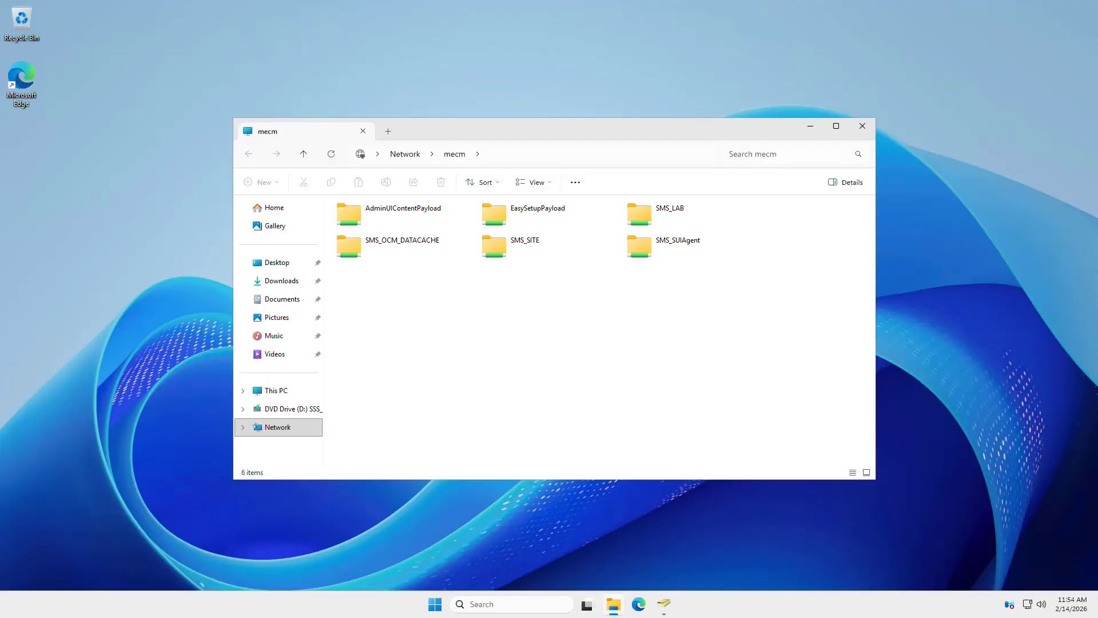
# - Open the SMS_LAB share on mecm and copy its Client folder
pyautogui.press('s')
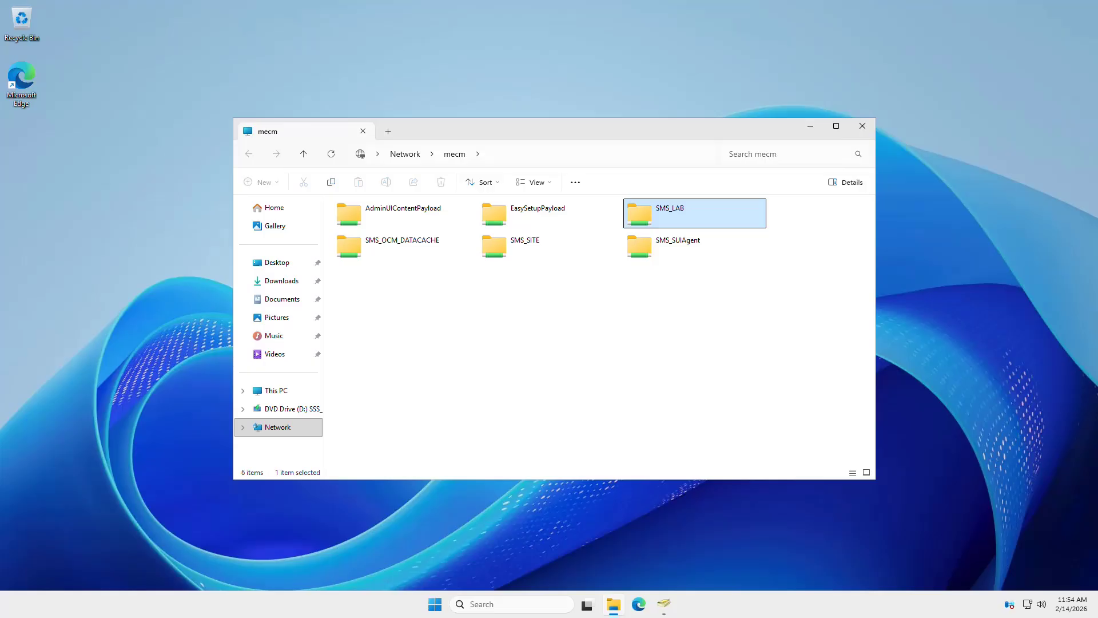
pyautogui.press('Return')
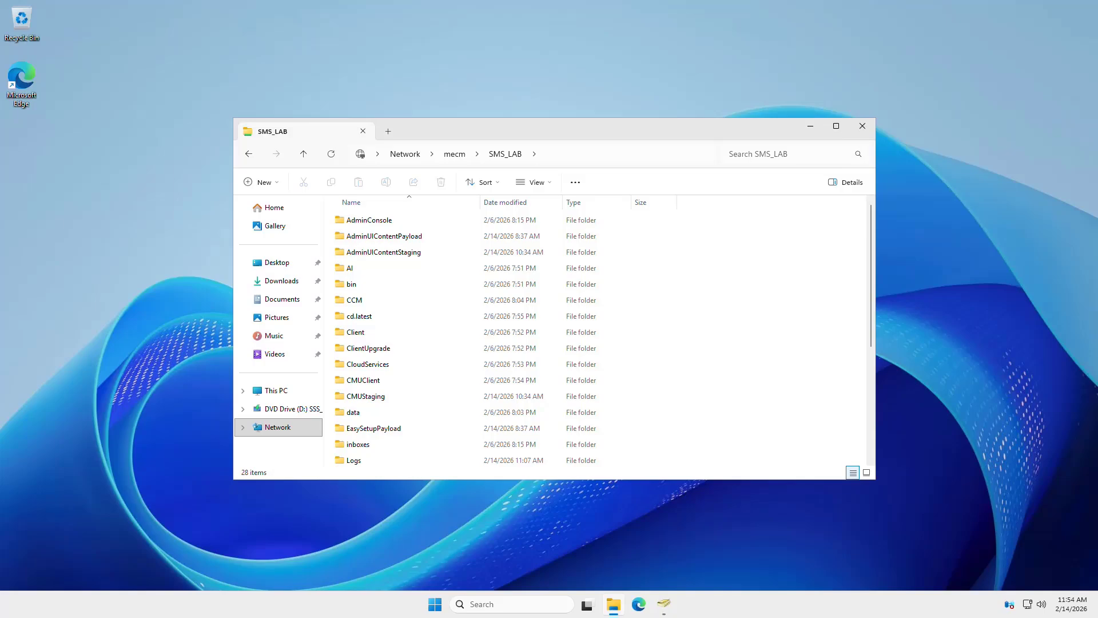
pyautogui.click(356, 332)
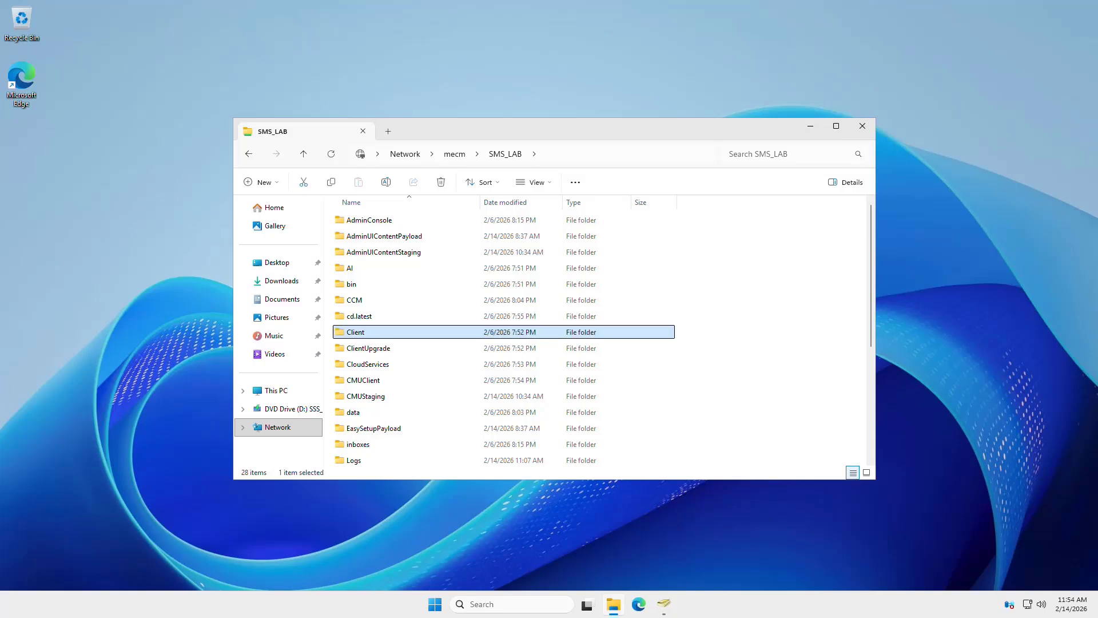
pyautogui.rightClick(380, 332)
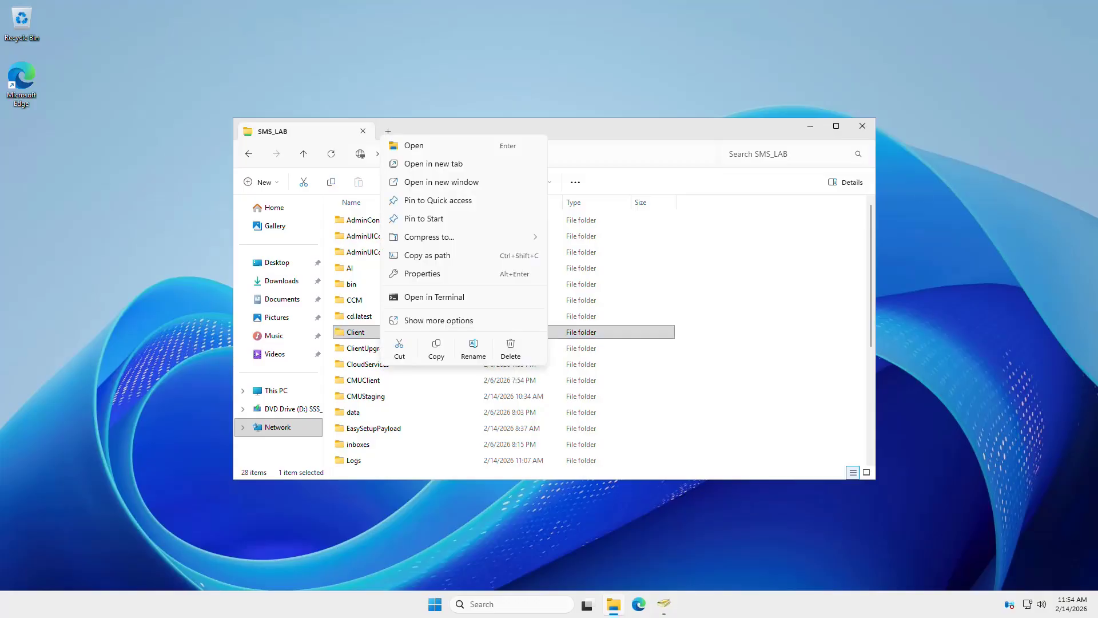
pyautogui.click(435, 346)
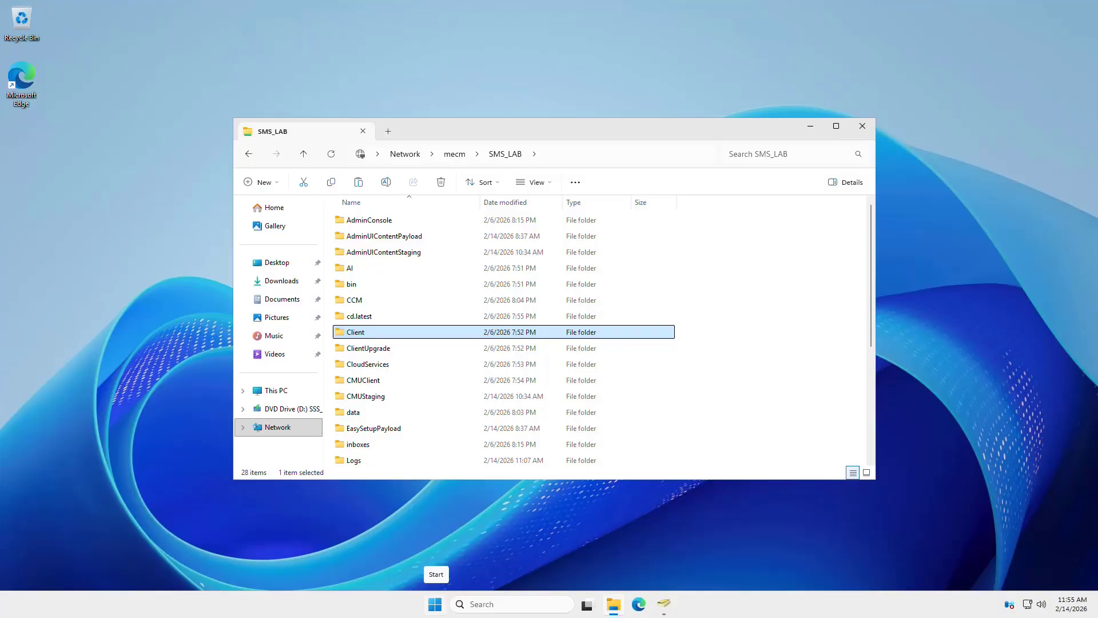
# - In a new Explorer window, paste the Client folder onto Local Disk (C:)
pyautogui.rightClick(435, 604)
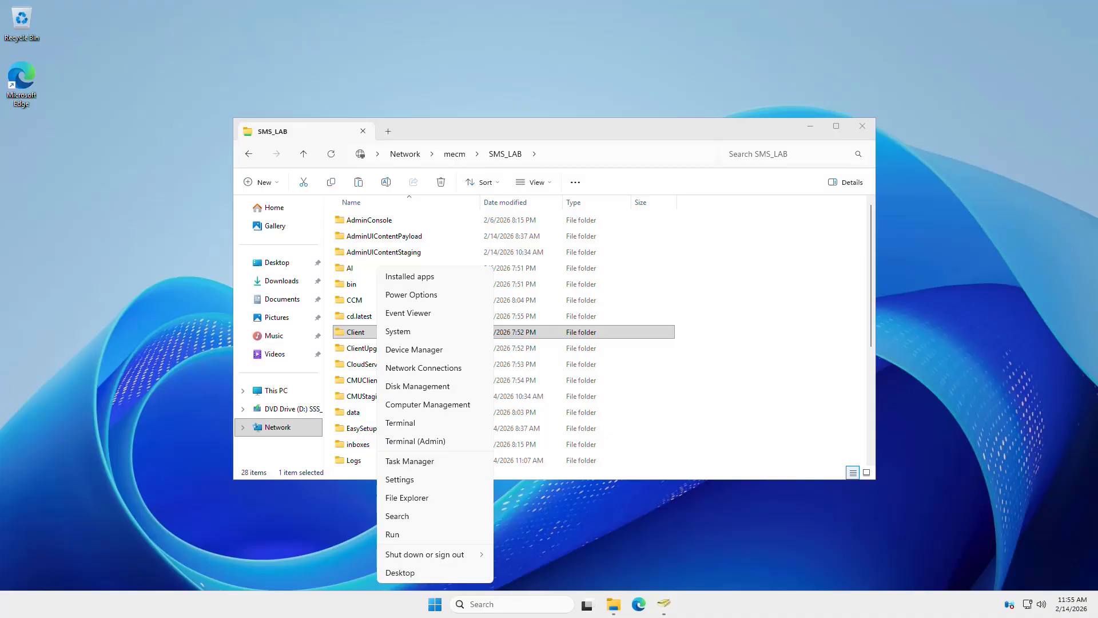
pyautogui.click(435, 603)
pyautogui.rightClick(613, 604)
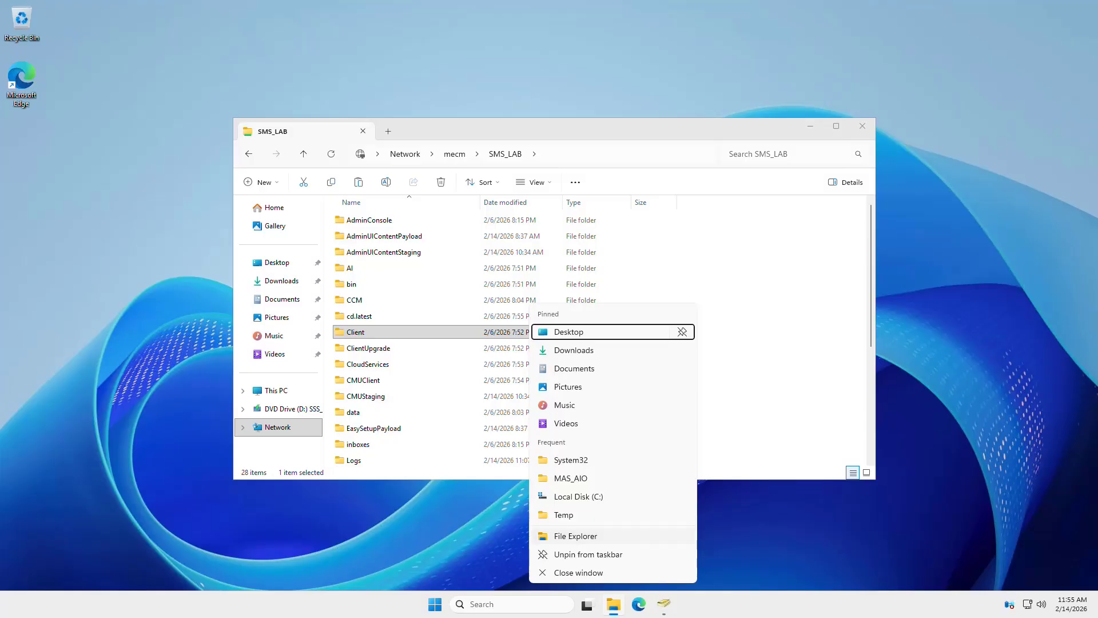
pyautogui.click(576, 535)
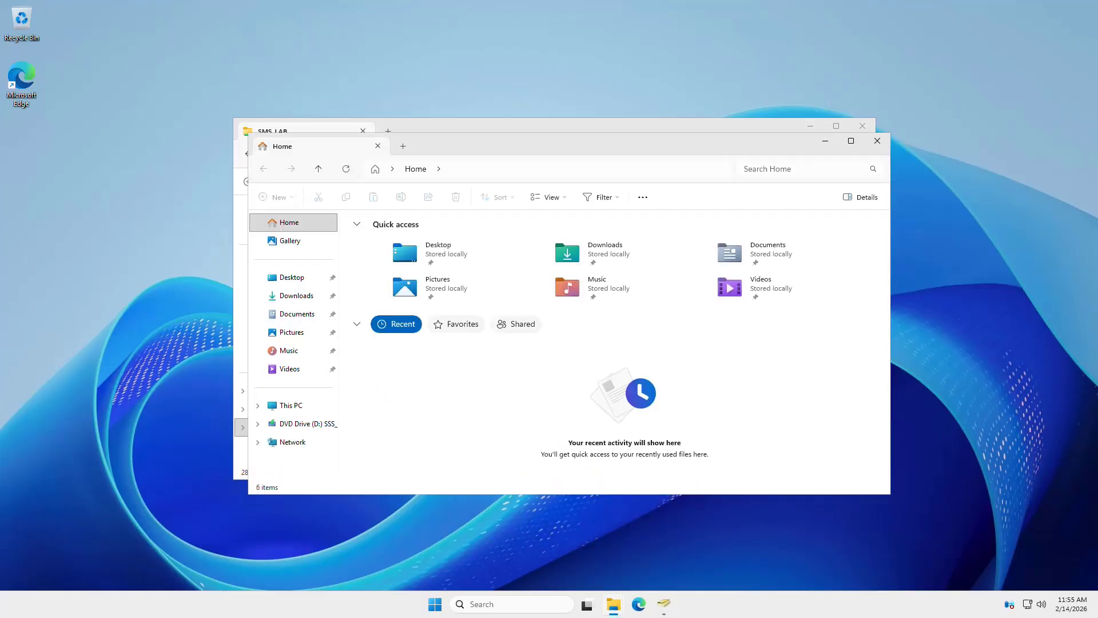
pyautogui.click(291, 406)
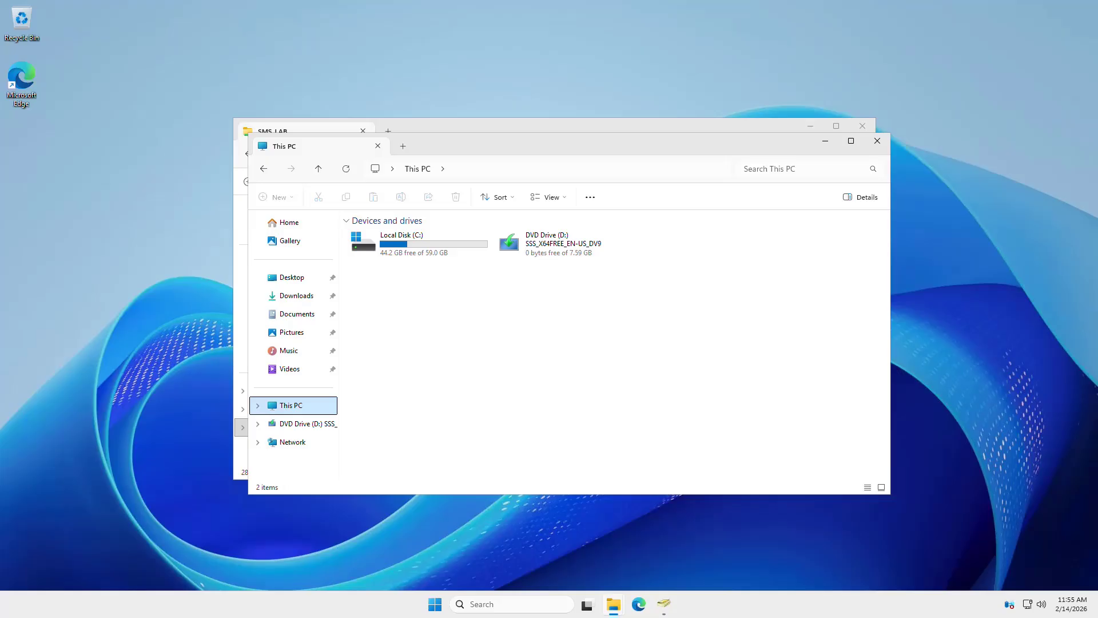
pyautogui.doubleClick(406, 243)
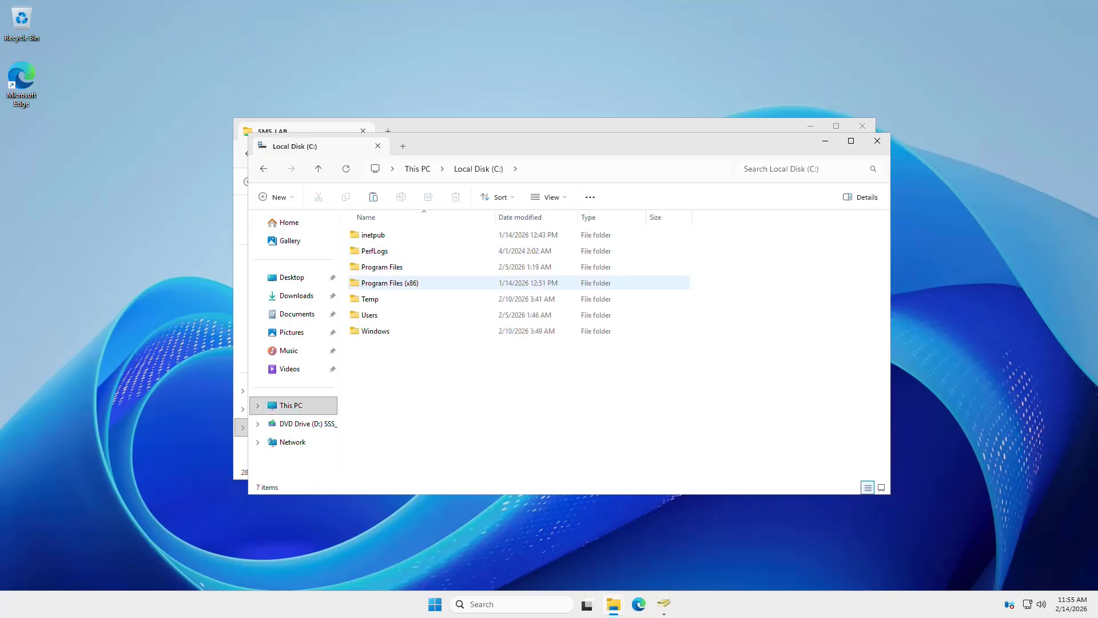
pyautogui.rightClick(409, 236)
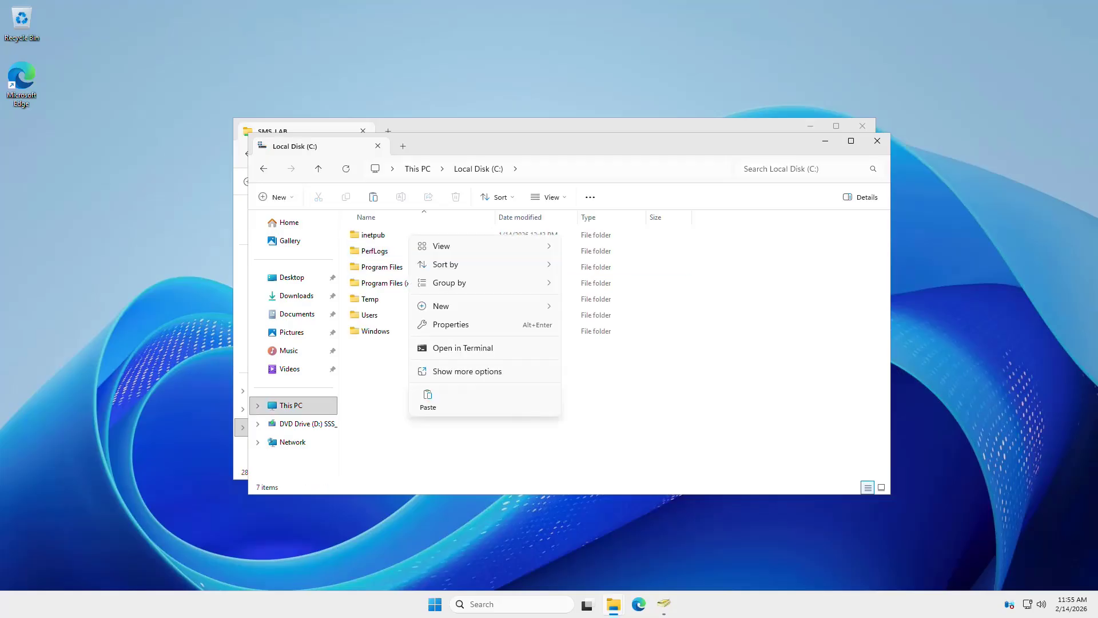
pyautogui.click(427, 400)
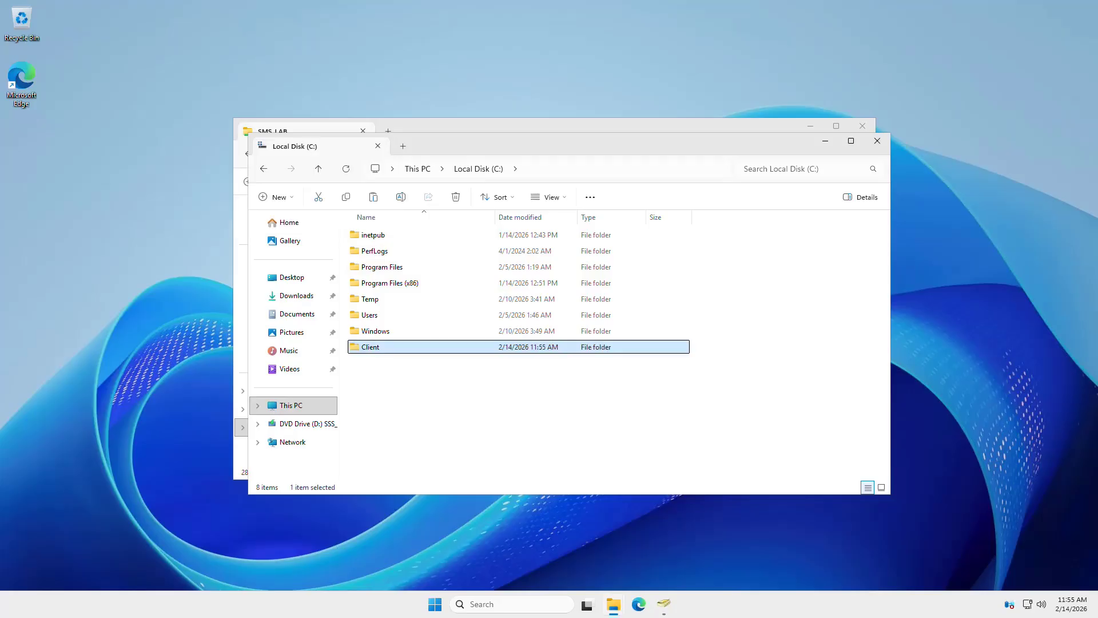
# - Open C:\Client, which holds ccmsetup.exe, i386 and x64, and copy its path
pyautogui.doubleClick(370, 347)
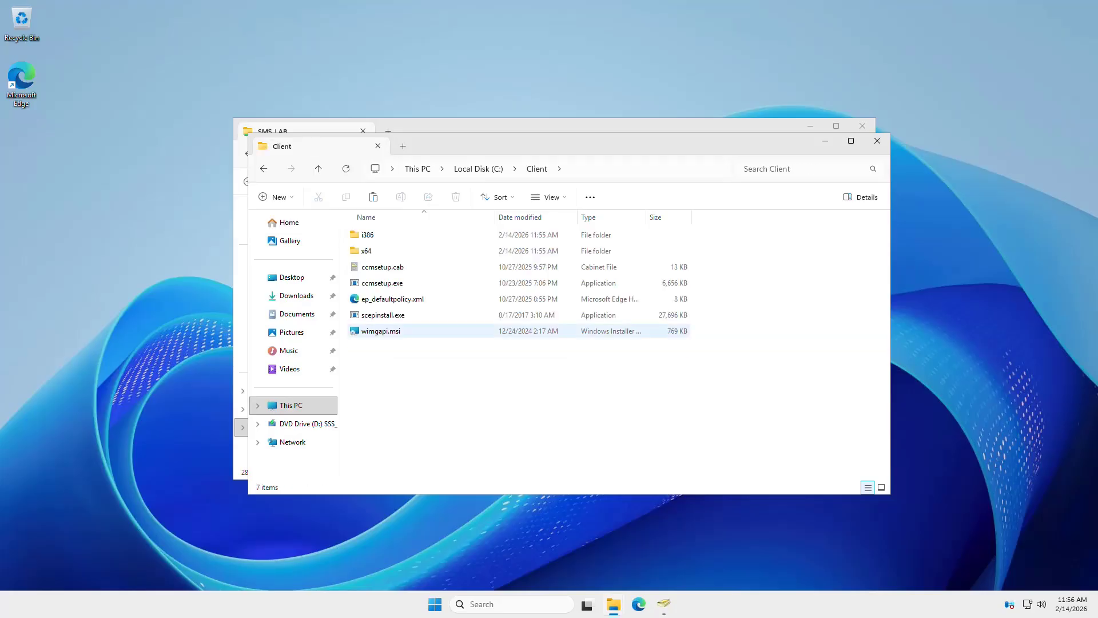
pyautogui.click(601, 169)
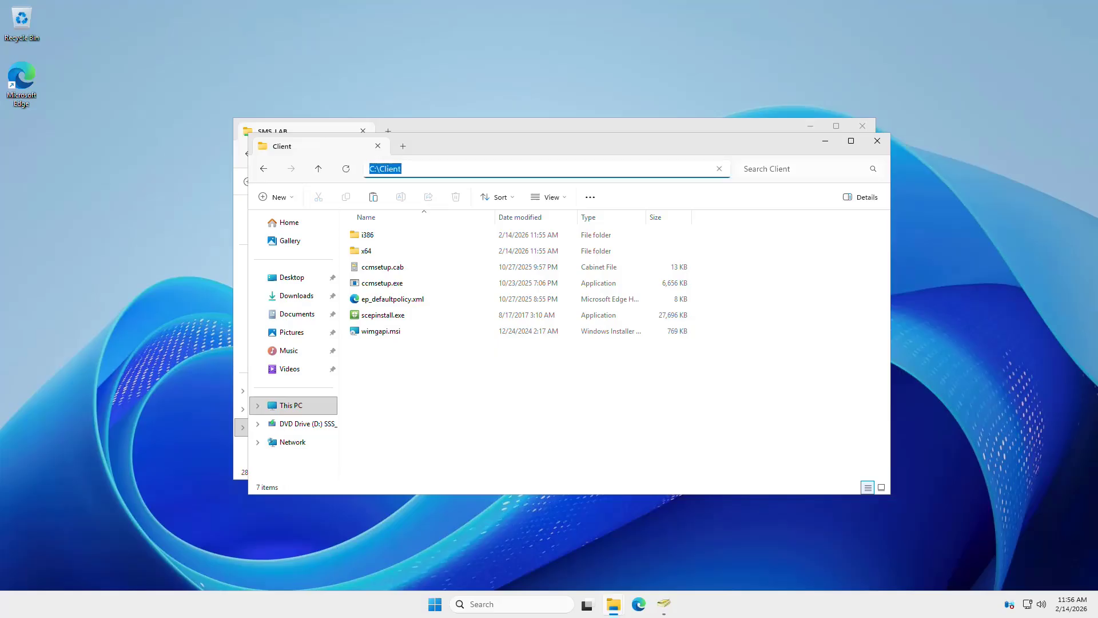
pyautogui.hotkey('ctrl', 'c')
pyautogui.press('super+x')
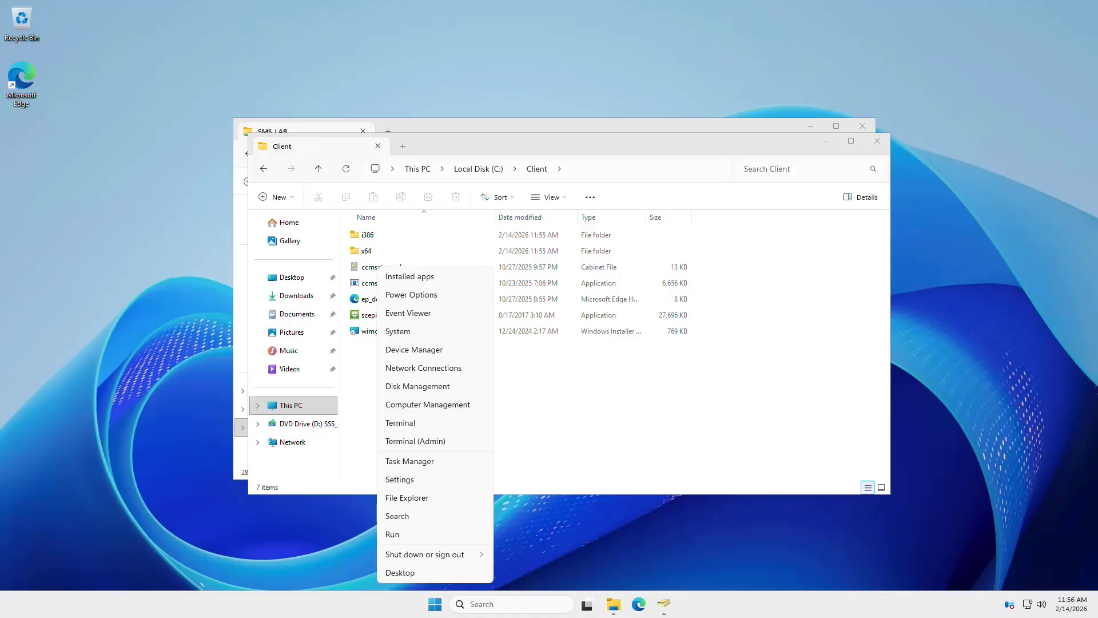
# - In an administrator terminal, enter cd "C:\Client" using the pasted path, followed by cls
pyautogui.click(415, 441)
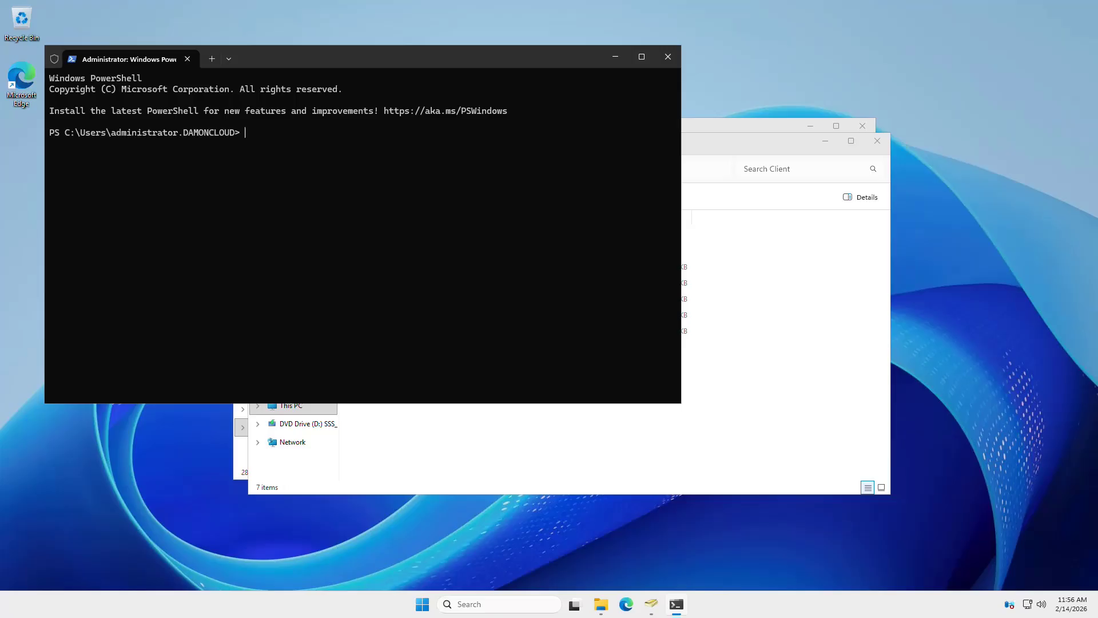
pyautogui.write('cd "')
pyautogui.hotkey('ctrl', 'v')
pyautogui.write('"')
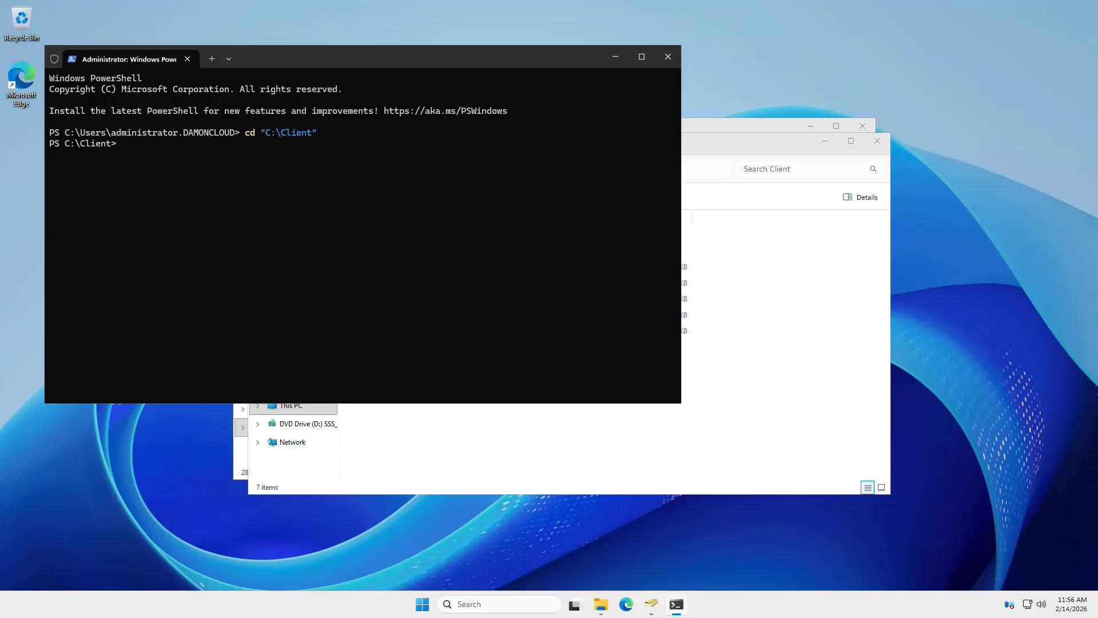
pyautogui.write('cls')
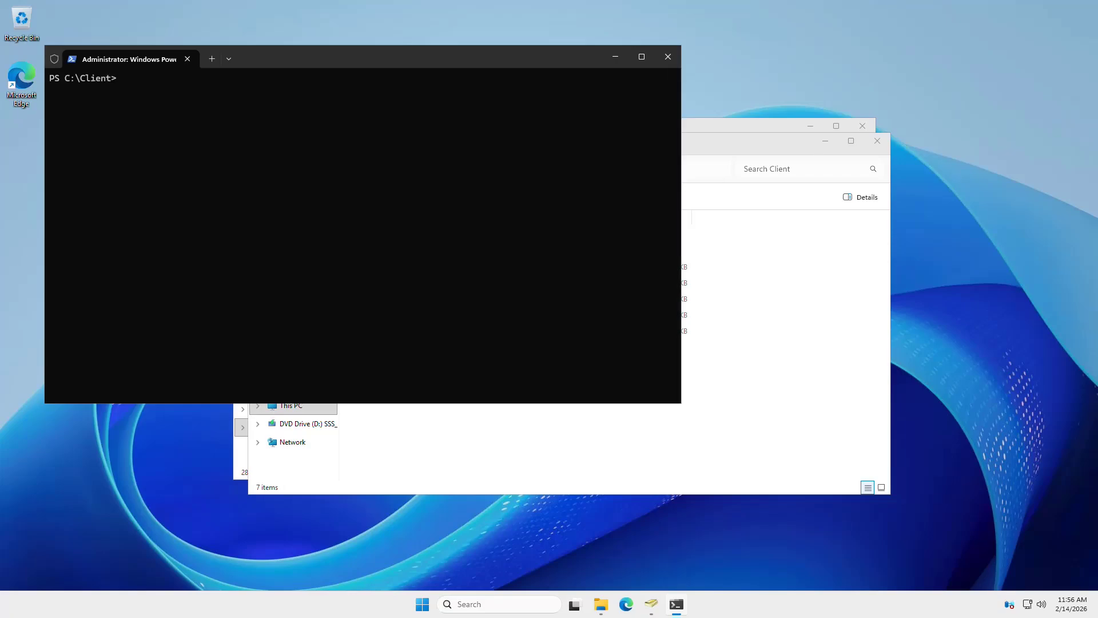
# - Copy the ccmsetup.exe file name from the C:\Client folder, then return to PowerShell
pyautogui.hotkey('alt', 'Tab')
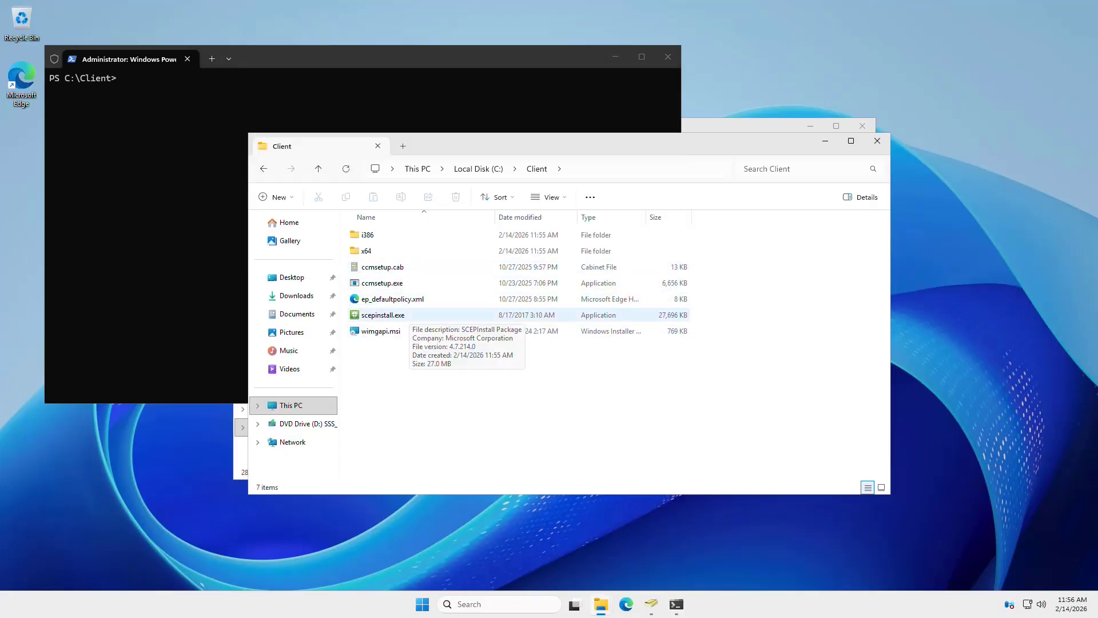
pyautogui.click(400, 283)
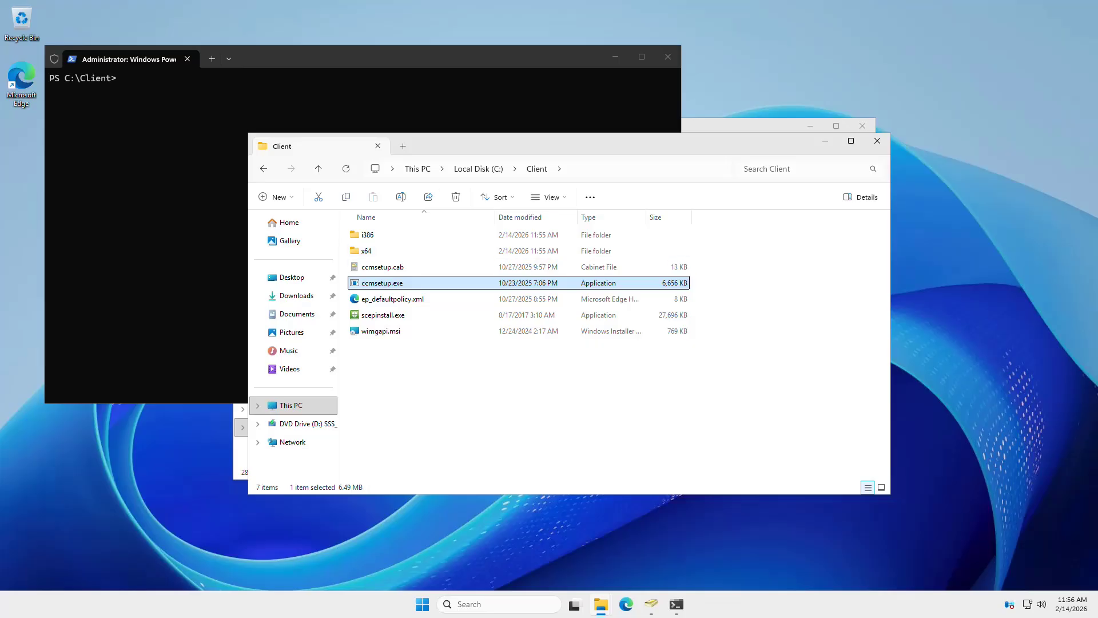
pyautogui.press('F2')
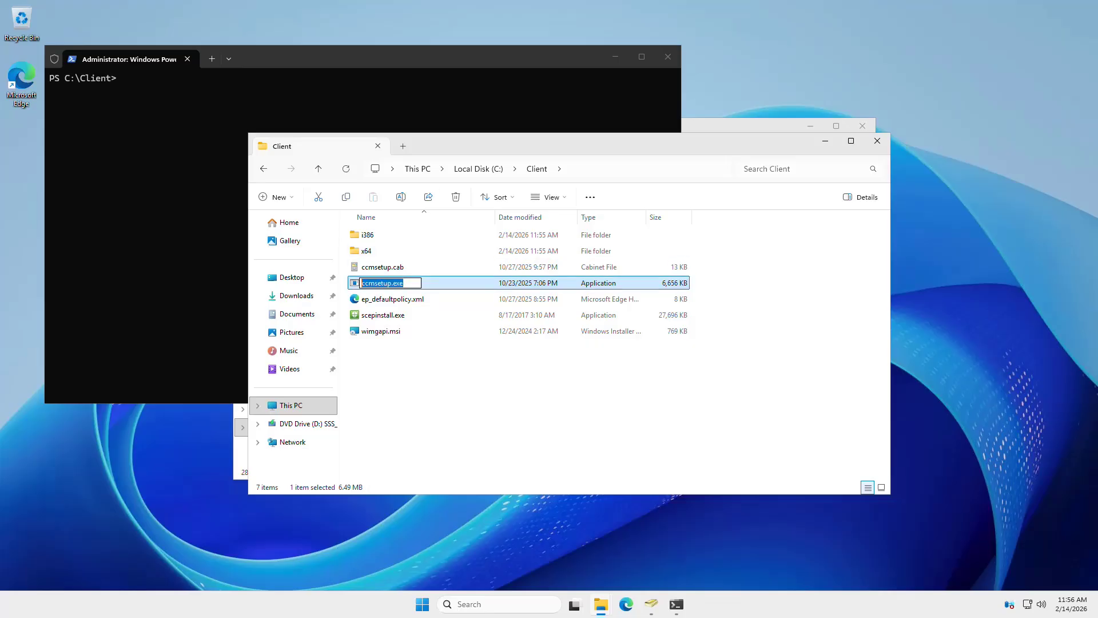
pyautogui.click(486, 371)
pyautogui.click(486, 372)
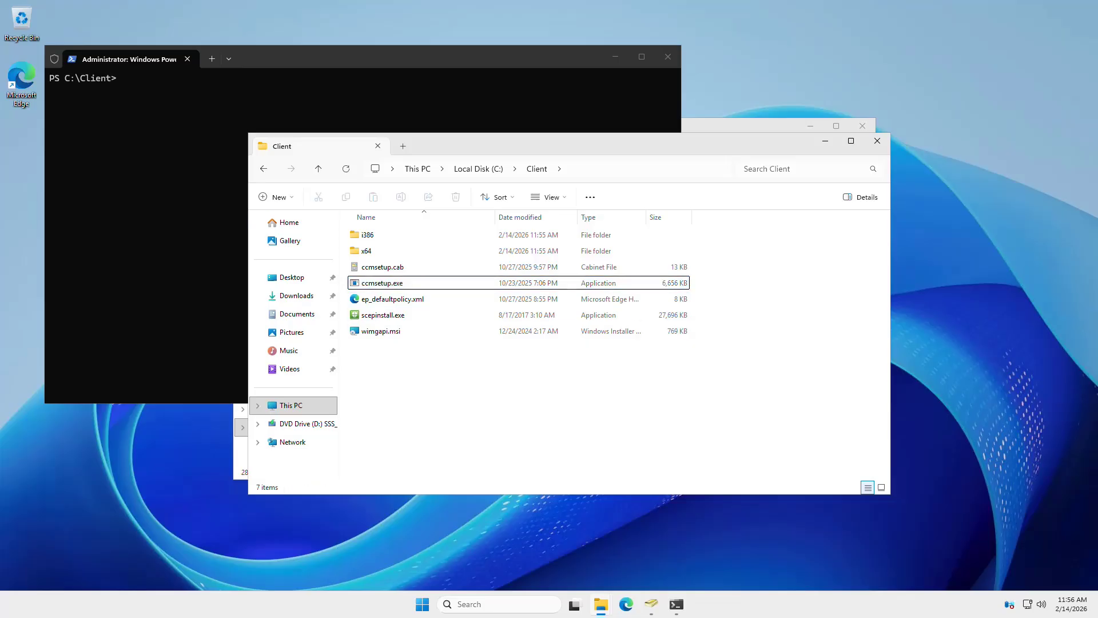
pyautogui.click(343, 103)
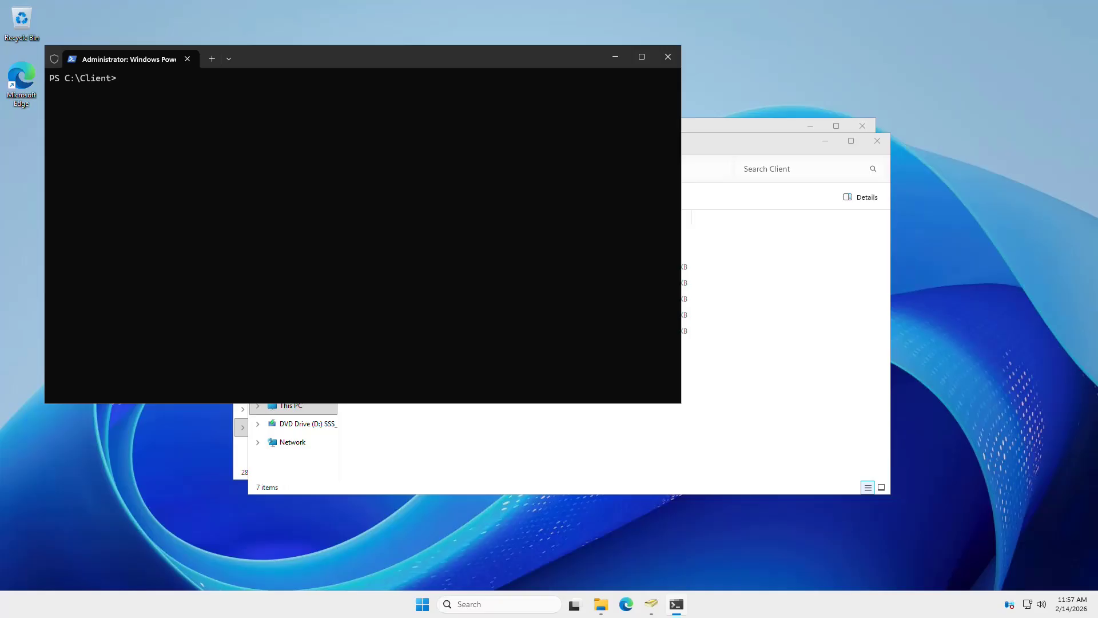
# - Run .\ccmsetup.exe at the PS C:\Client> prompt to install the Configuration Manager client
pyautogui.write('.\\')
pyautogui.write('ccmsetup.exe')
pyautogui.press('Return')
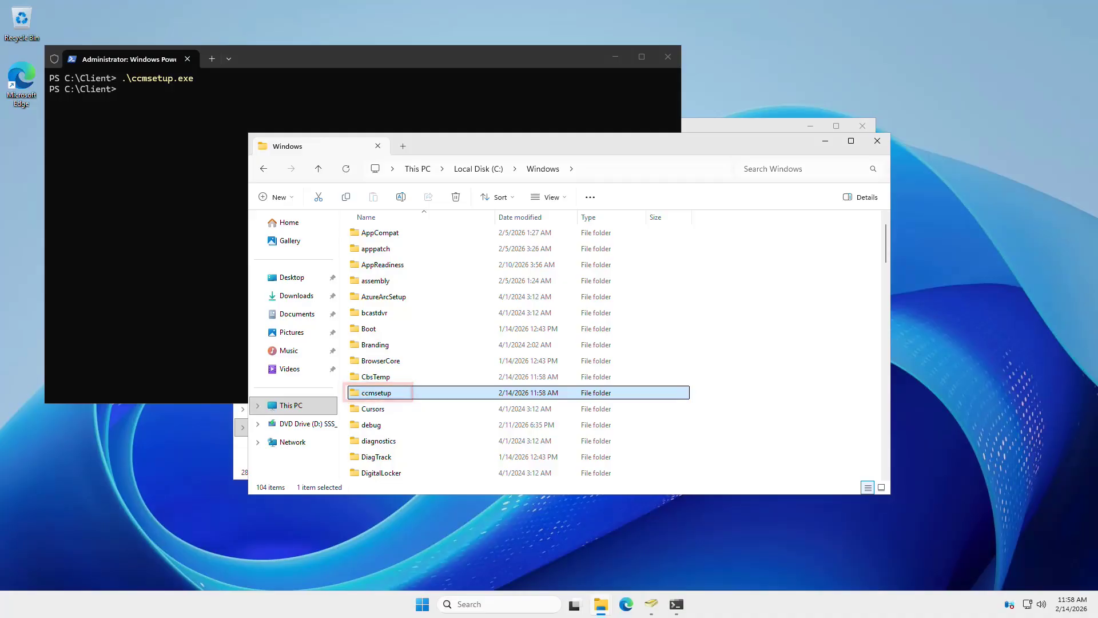
# - Check the ten setup logs in C:\Windows\ccmsetup\Logs, then return to the SMS_LAB window
pyautogui.press('Return')
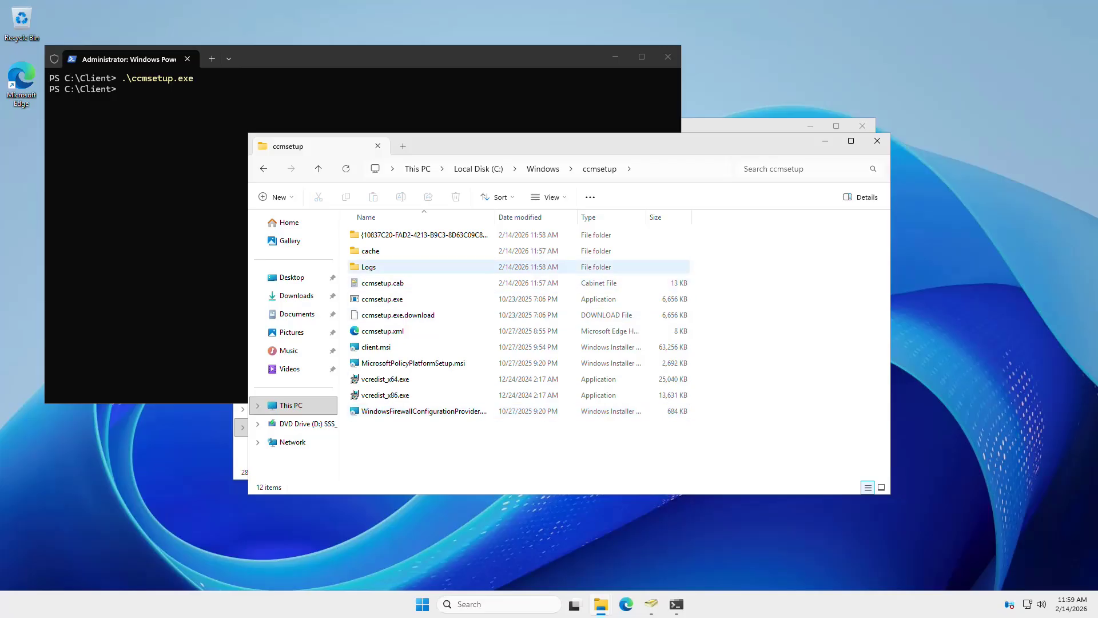
pyautogui.click(399, 267)
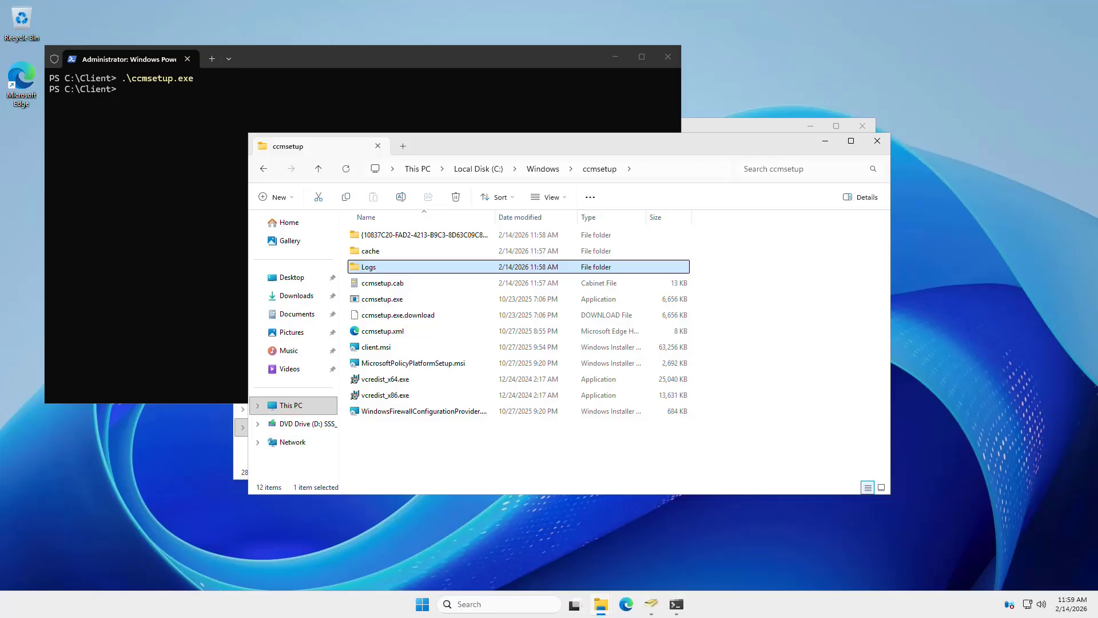
pyautogui.press('Return')
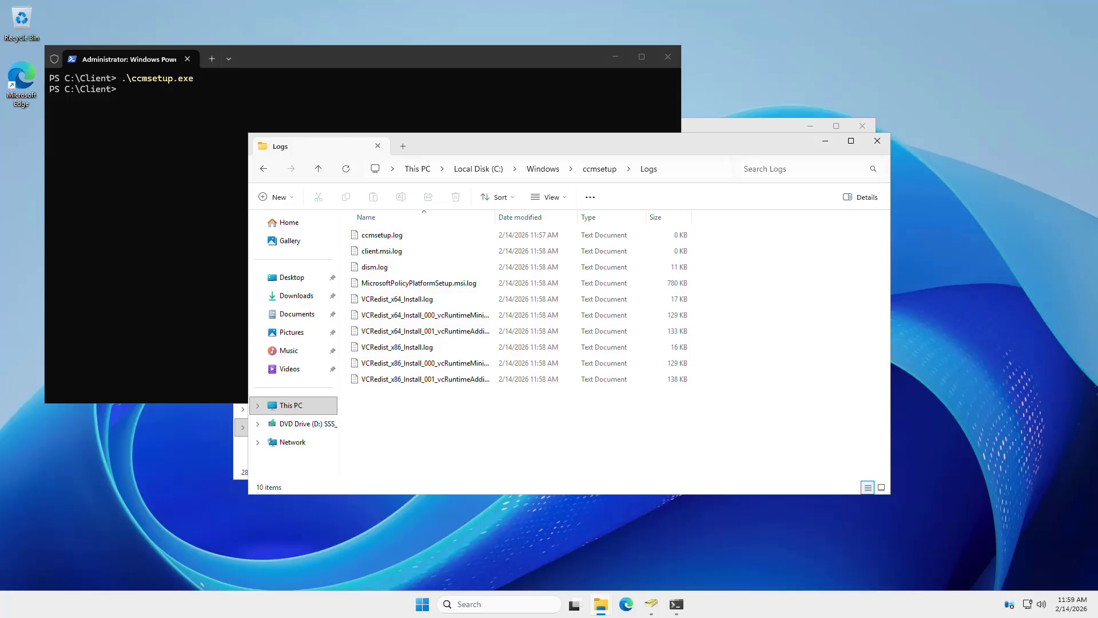
pyautogui.click(600, 604)
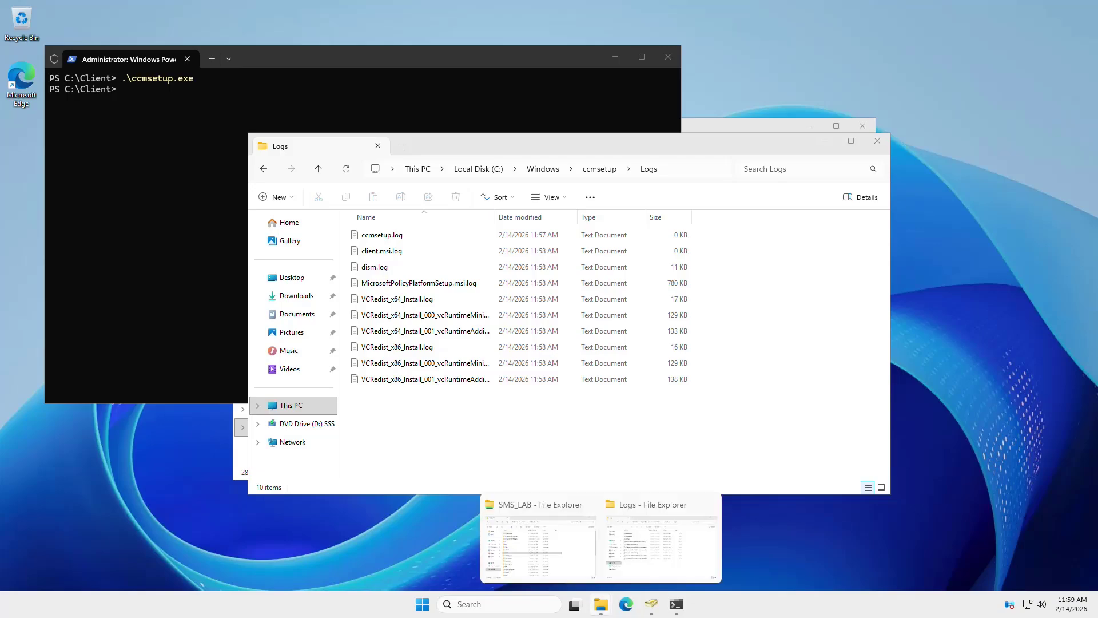
pyautogui.click(540, 546)
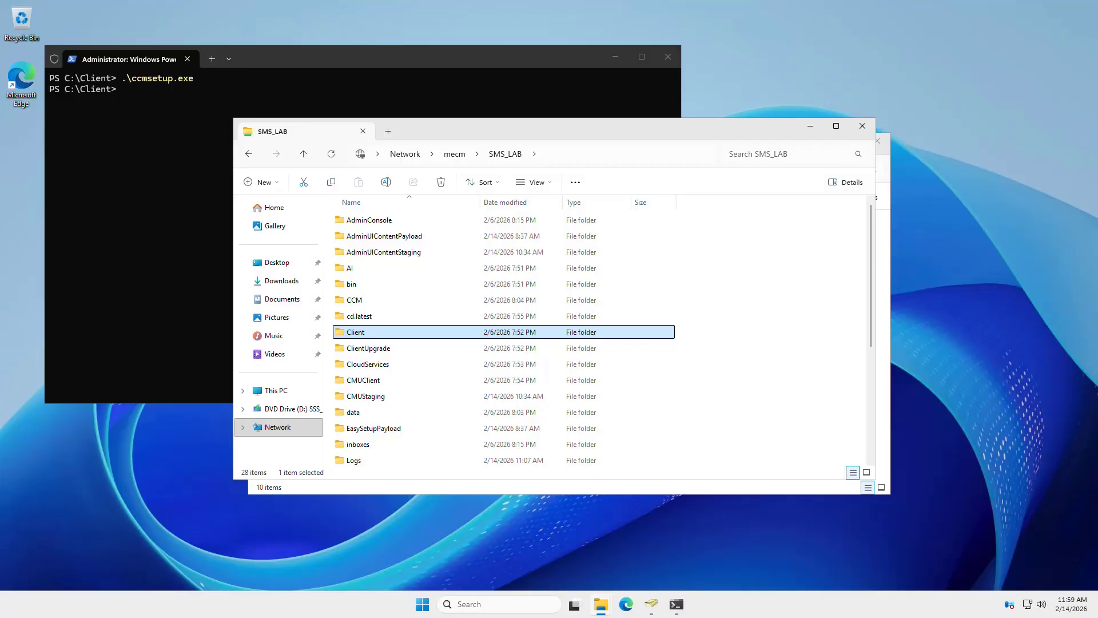
pyautogui.scroll(-2, 549, 338)
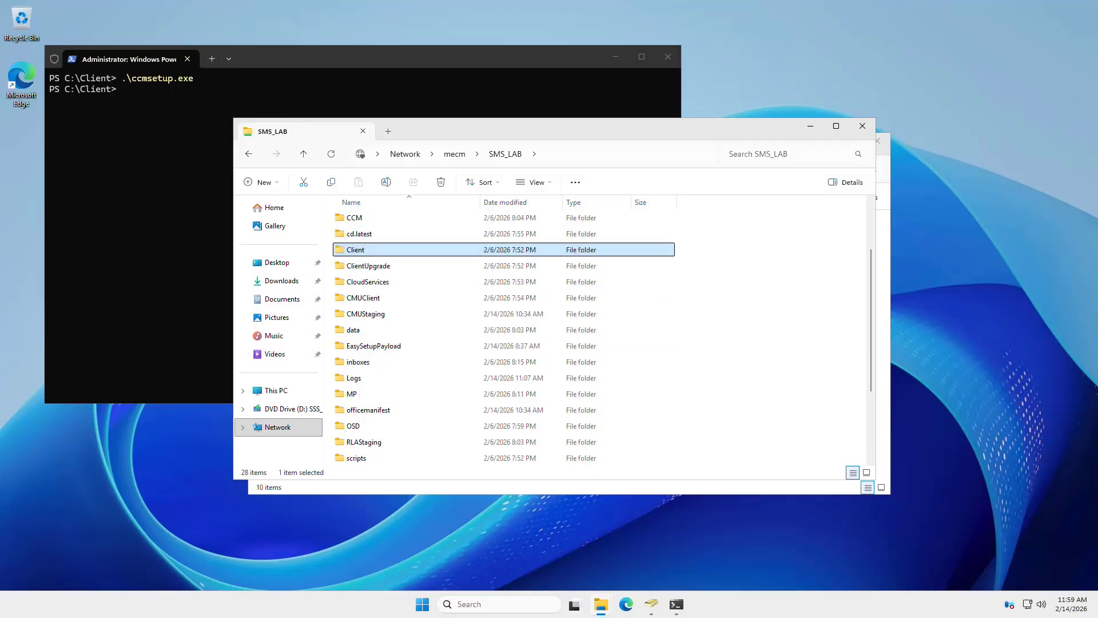
# - Copy cmtrace.exe from the \\mecm\SMS_LAB\tools folder
pyautogui.scroll(-3, 549, 337)
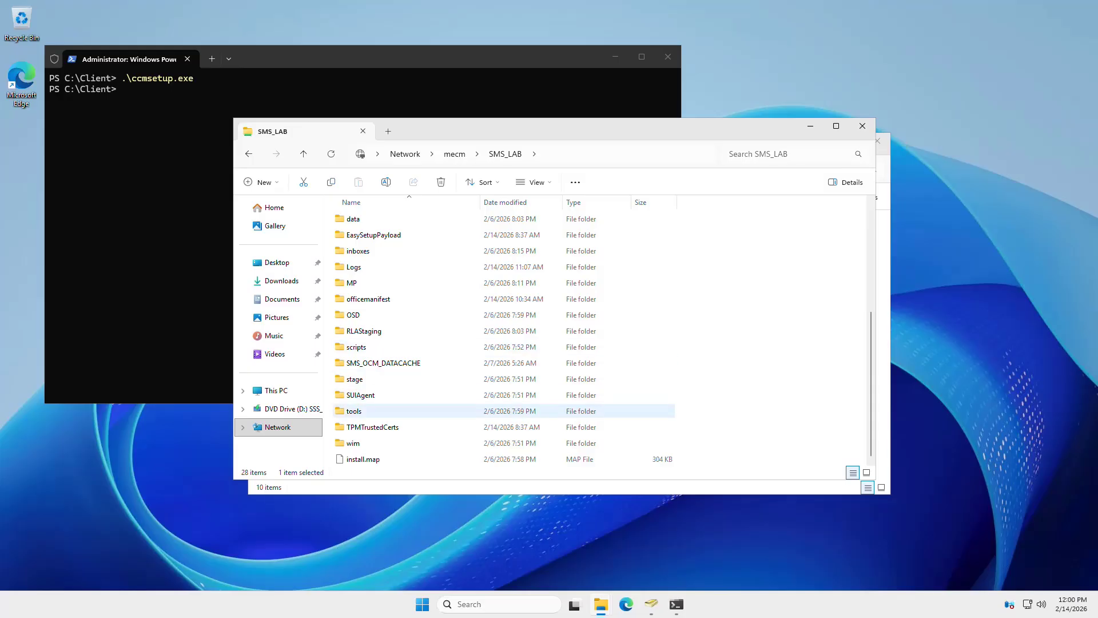
pyautogui.doubleClick(354, 410)
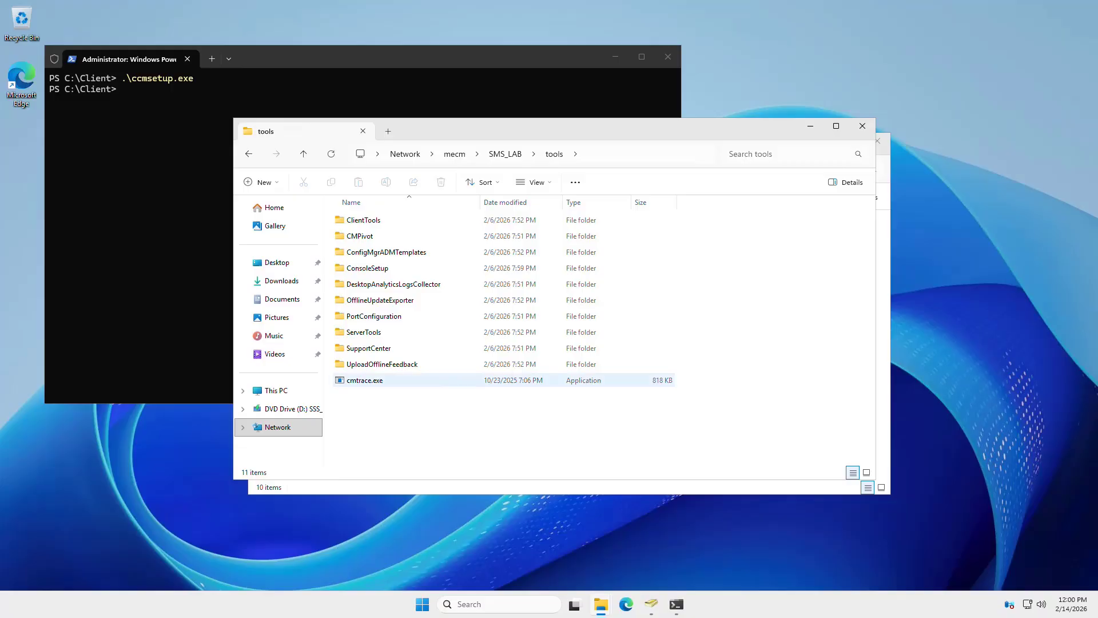
pyautogui.click(364, 380)
pyautogui.rightClick(388, 380)
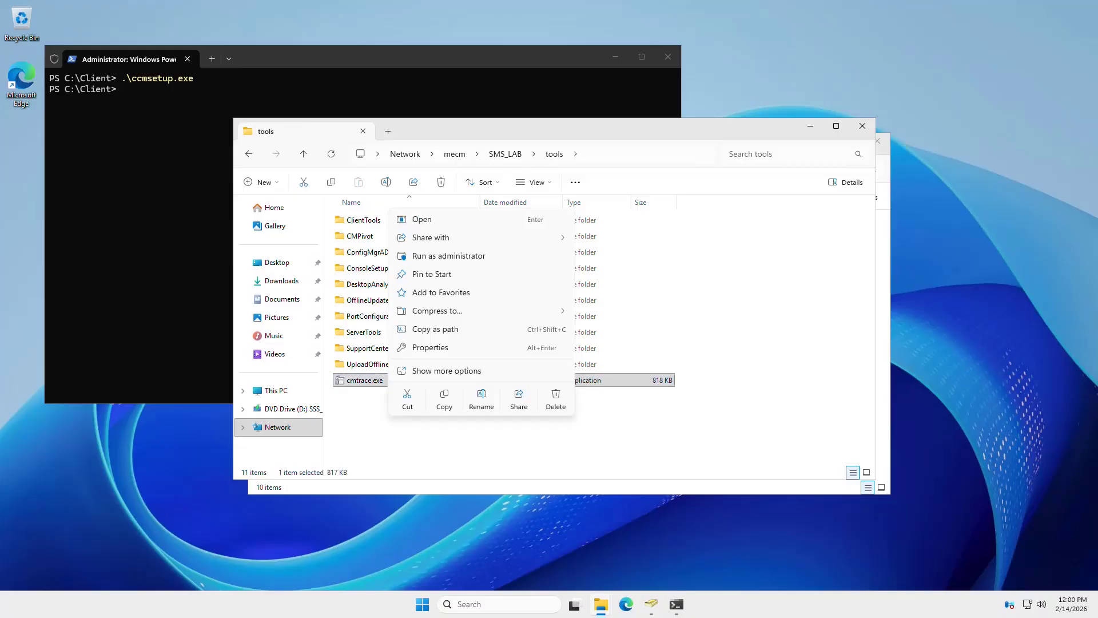
pyautogui.click(444, 399)
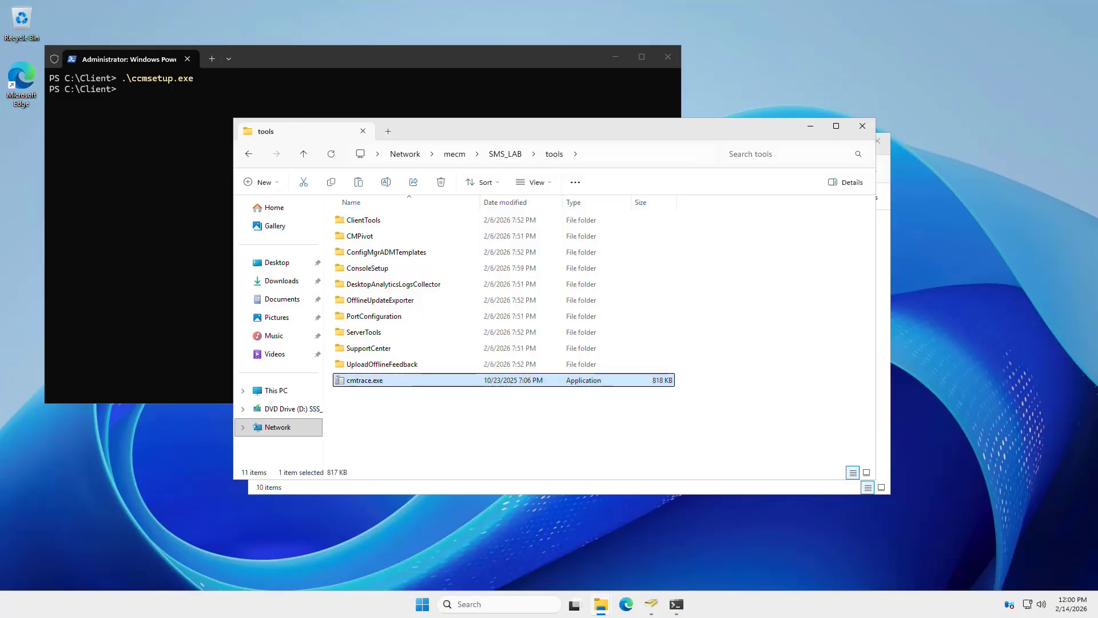
# - Paste cmtrace.exe into C:\Client, run it once to make it the default log viewer, then close it
pyautogui.moveTo(600, 603)
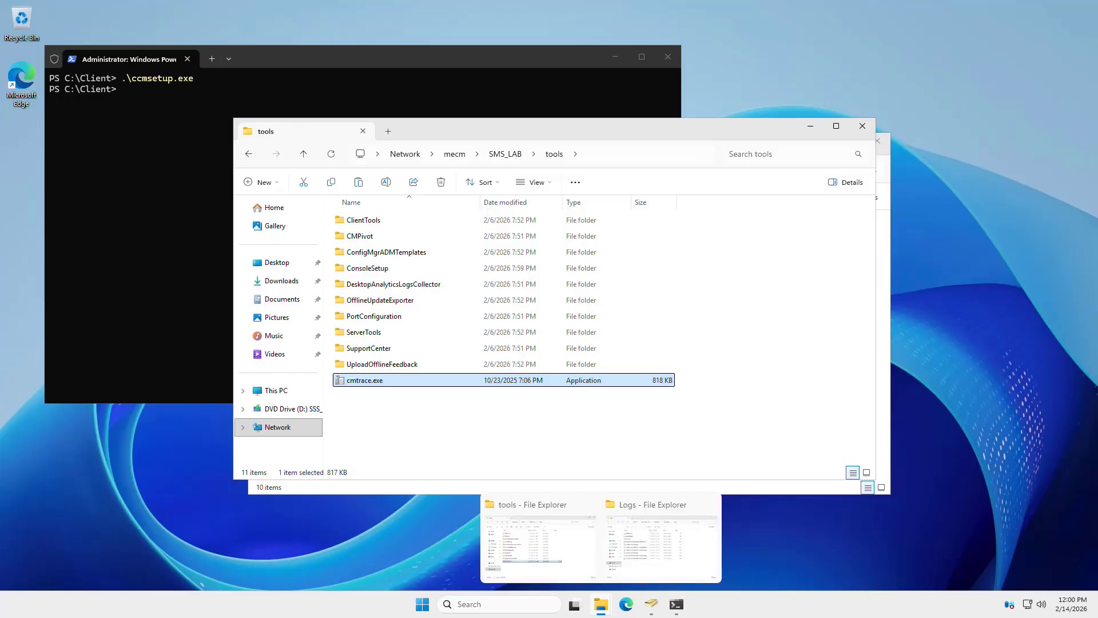
pyautogui.click(661, 543)
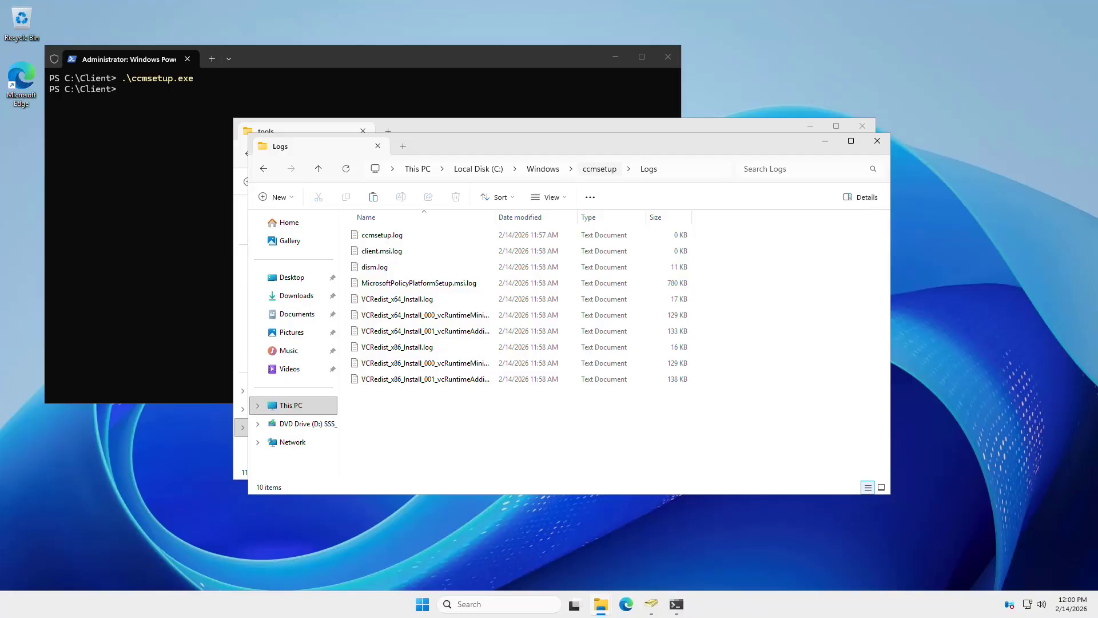
pyautogui.click(478, 168)
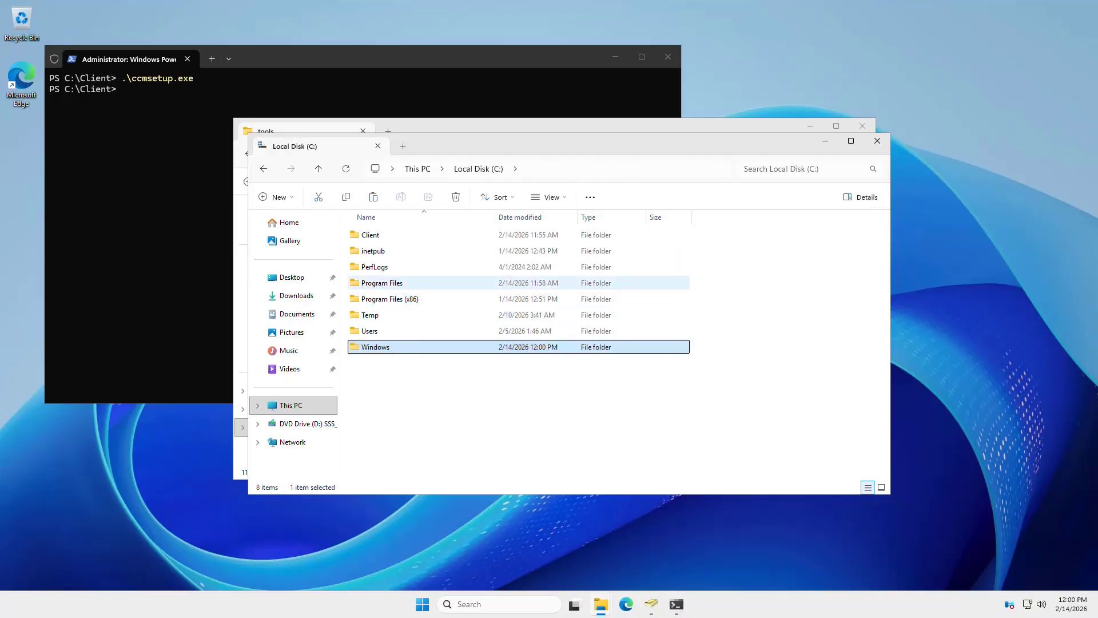
pyautogui.doubleClick(370, 235)
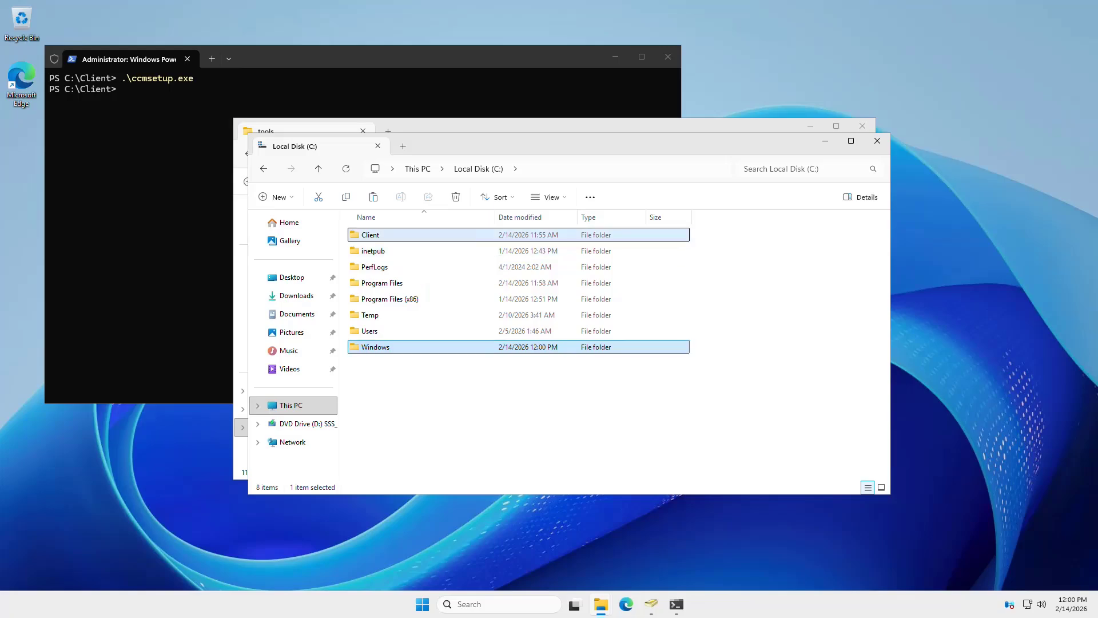
pyautogui.rightClick(413, 428)
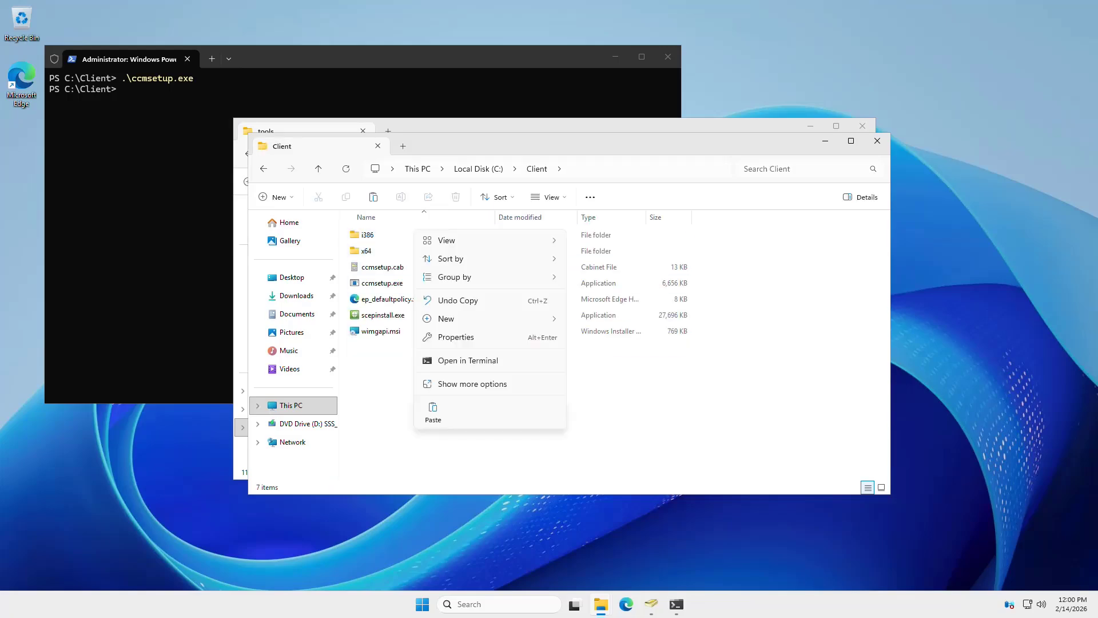
pyautogui.click(433, 410)
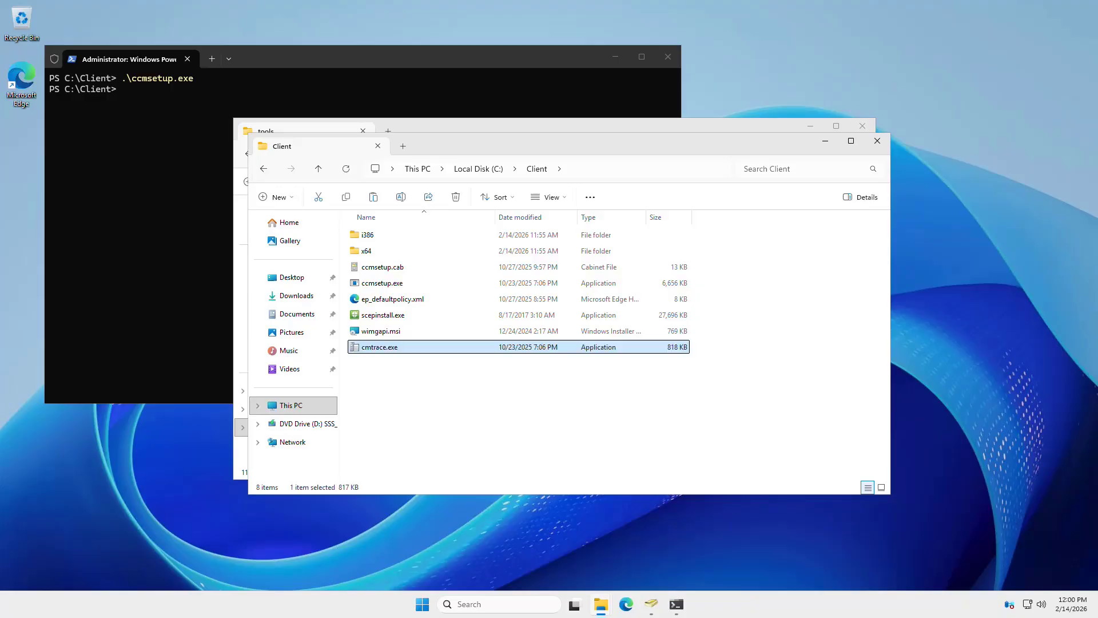
pyautogui.doubleClick(379, 347)
pyautogui.click(593, 342)
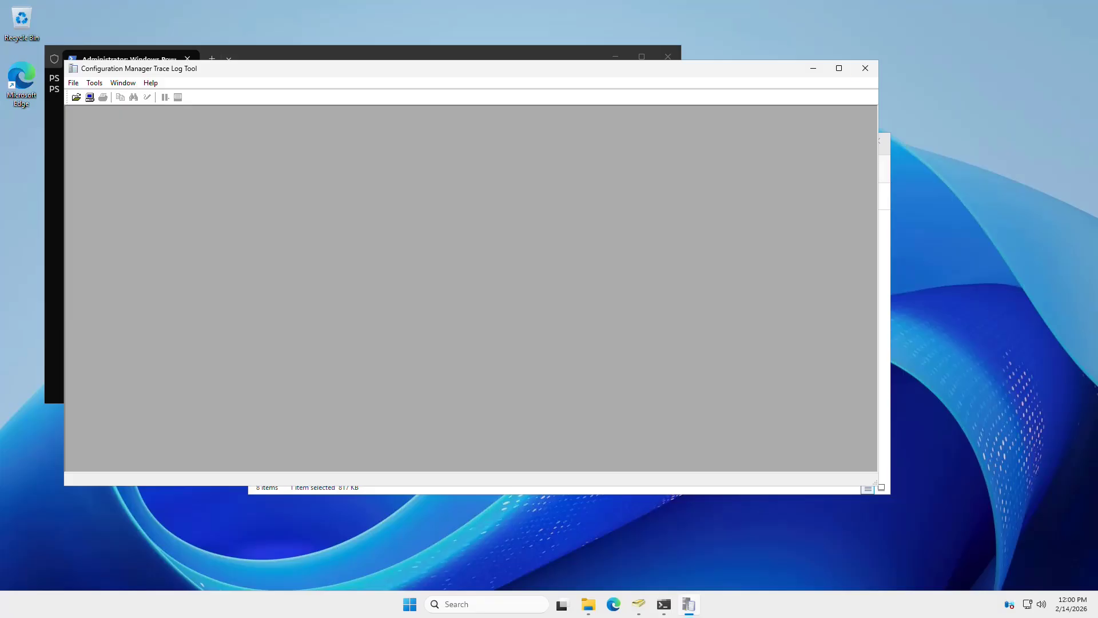
pyautogui.click(865, 68)
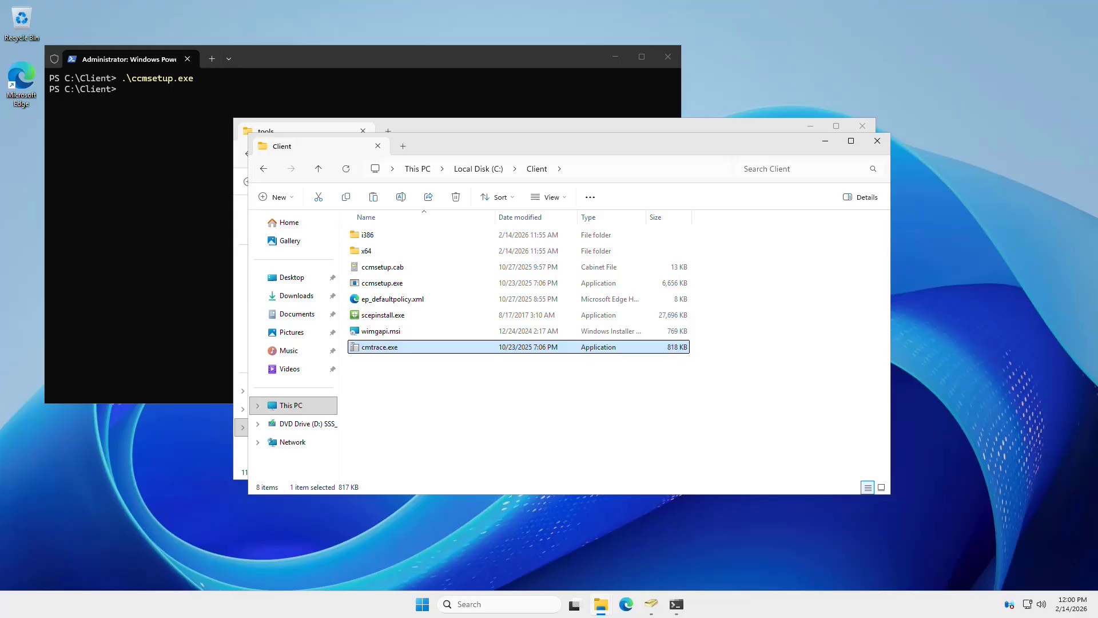
pyautogui.moveTo(550, 144); pyautogui.dragTo(541, 210)
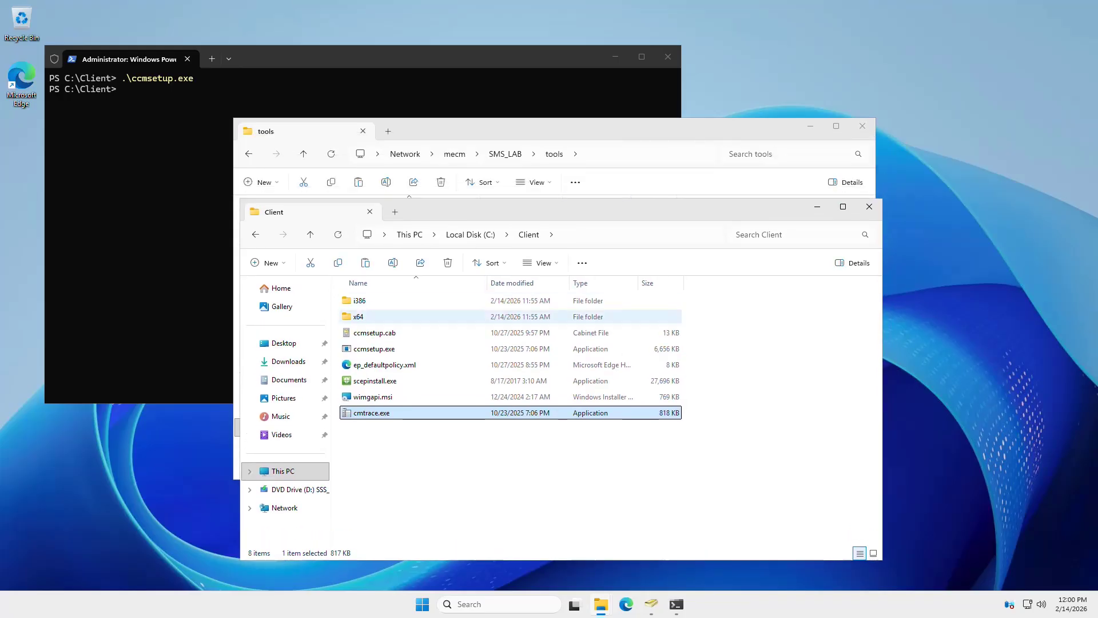
# - Browse to C:\Windows\ccmsetup\Logs and open the 249 KB ccmsetup.log
pyautogui.click(470, 234)
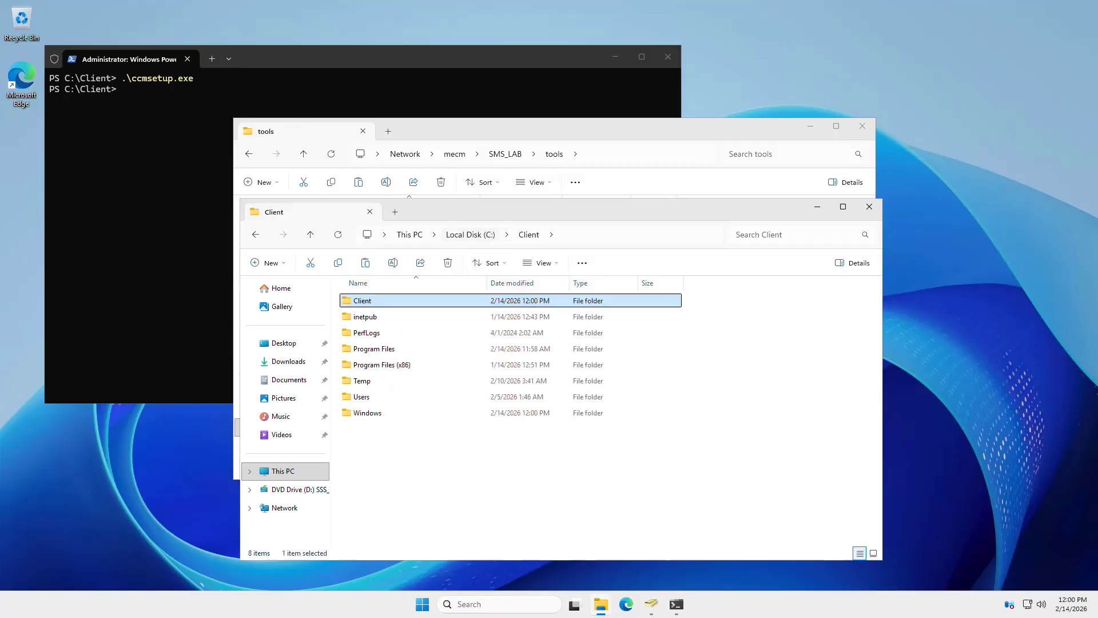
pyautogui.doubleClick(367, 412)
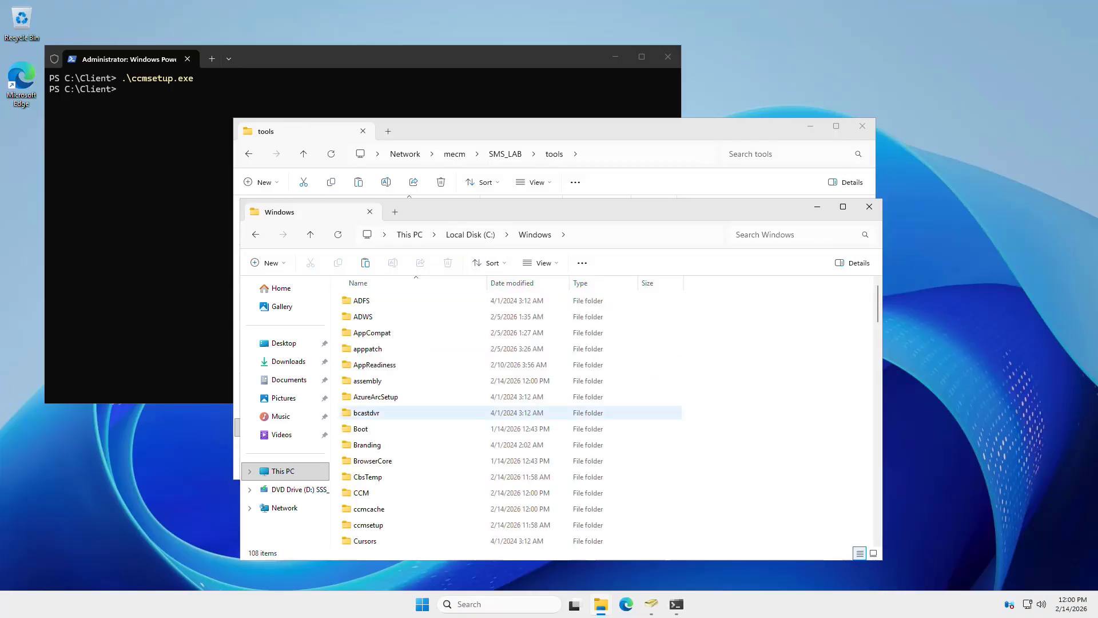
pyautogui.scroll(-1, 367, 412)
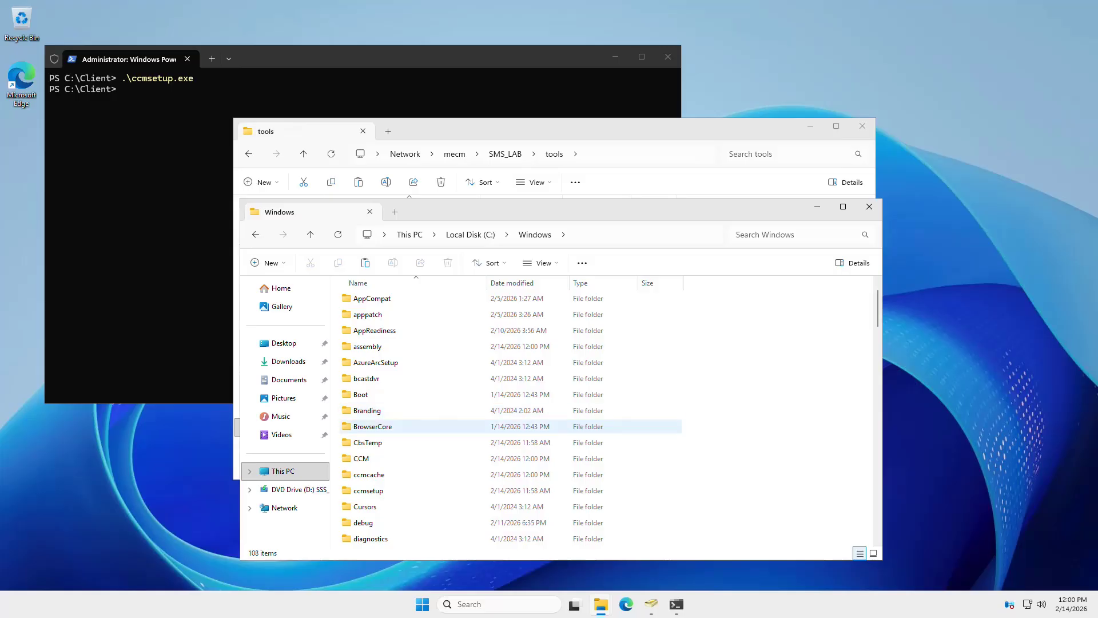
pyautogui.moveTo(393, 459)
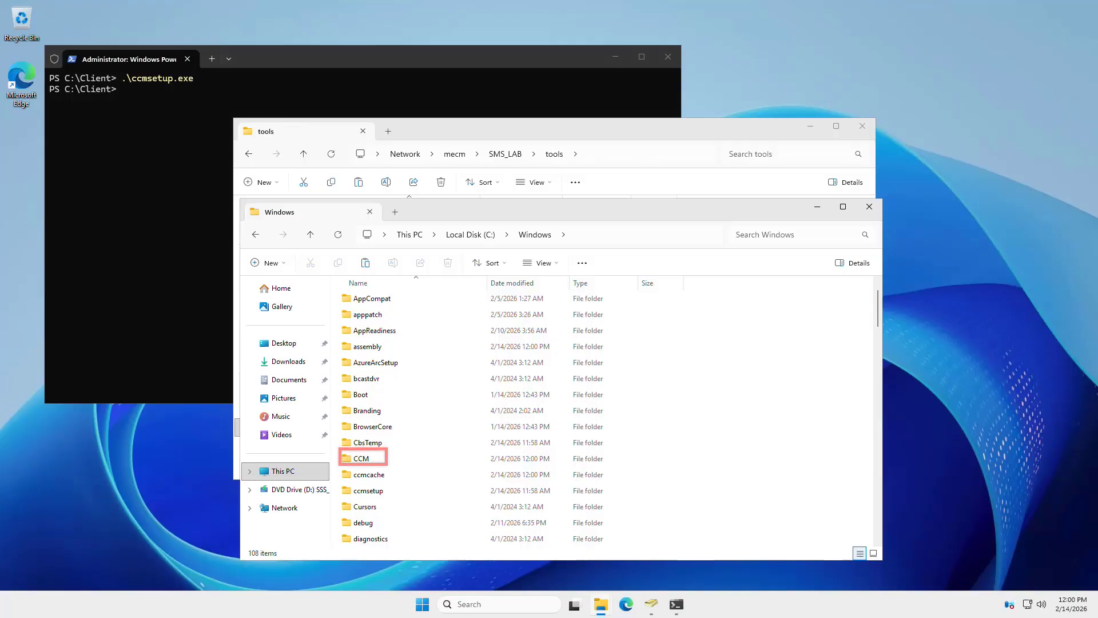
pyautogui.doubleClick(369, 490)
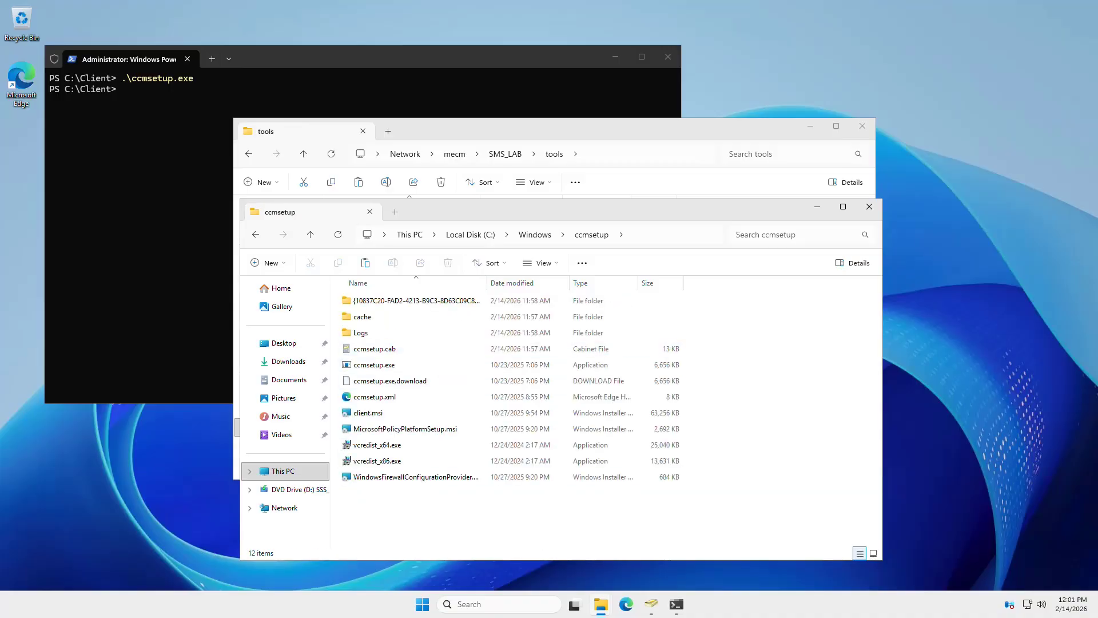
pyautogui.doubleClick(361, 332)
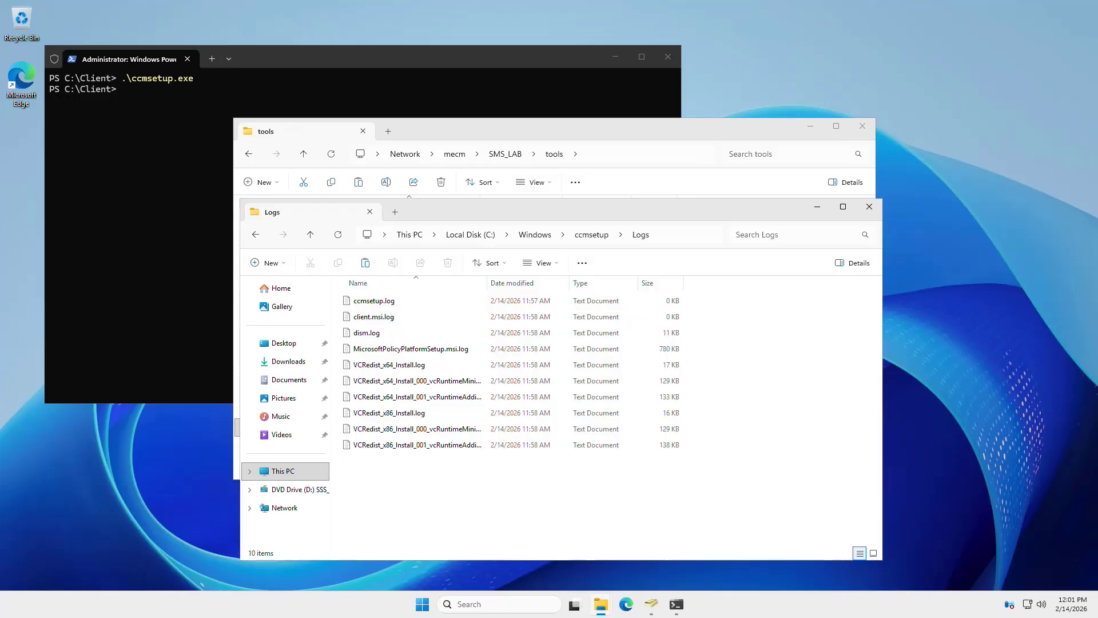
pyautogui.click(374, 301)
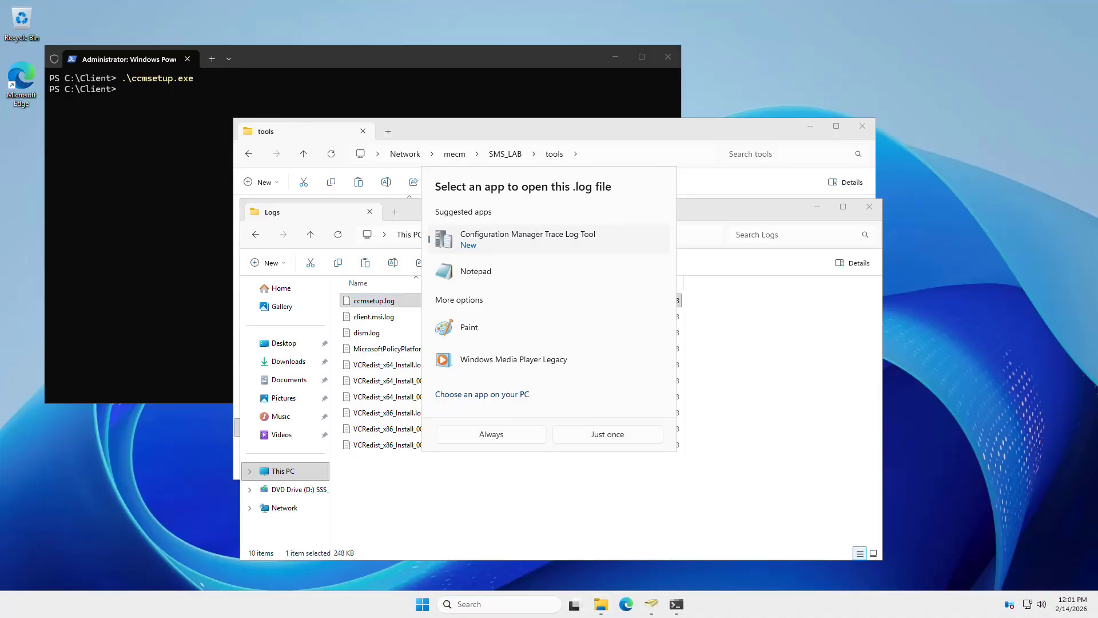
# - Always open logs with Trace Log Tool; check the MDM_ConfigSetting warning and the return code 0 line
pyautogui.click(491, 432)
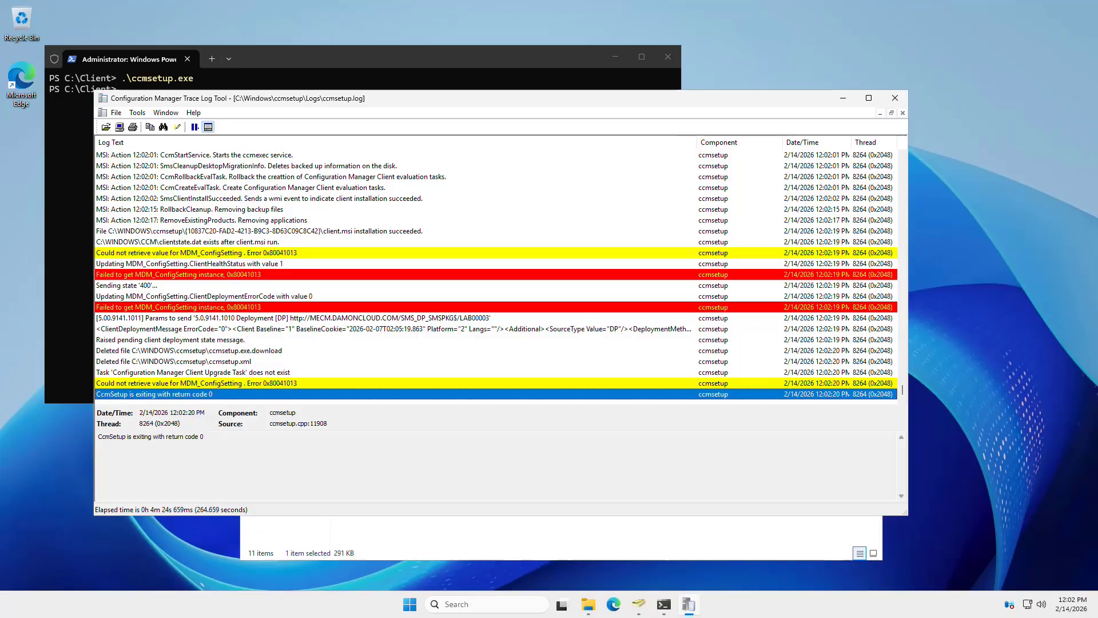
pyautogui.click(229, 252)
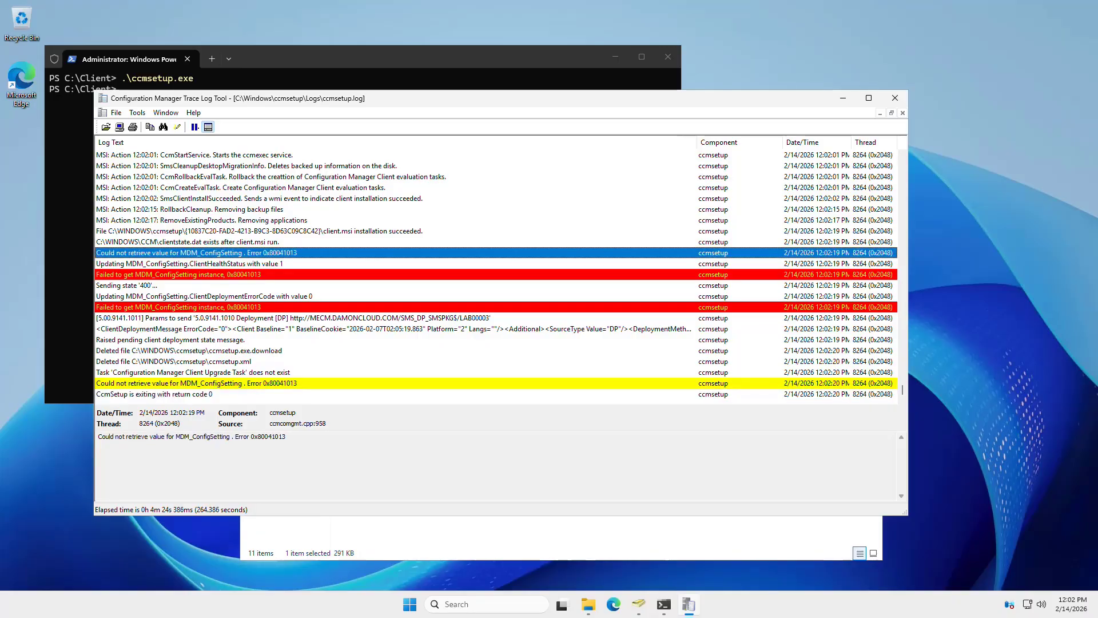
pyautogui.click(189, 394)
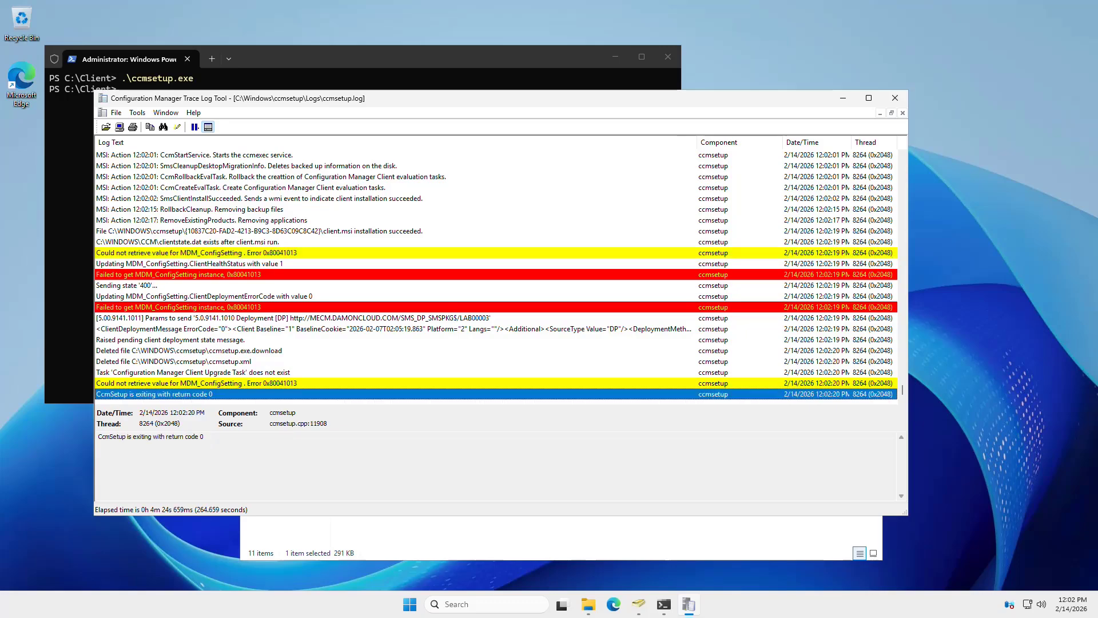
pyautogui.moveTo(205, 436); pyautogui.dragTo(98, 436)
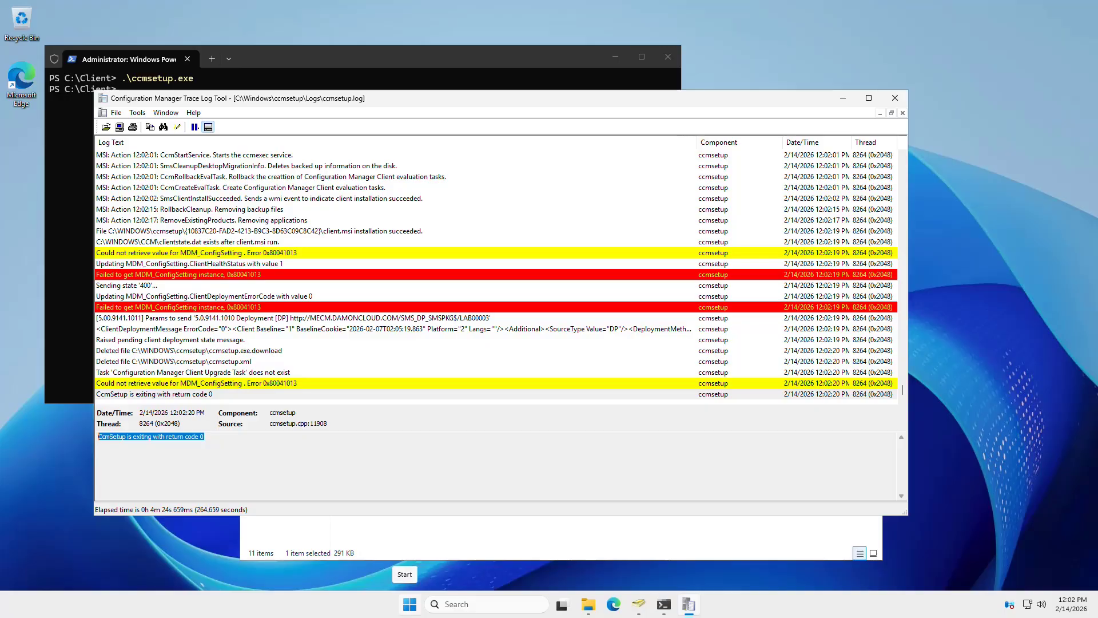
# - Open Control Panel from Start search and show all items as small icons
pyautogui.click(409, 604)
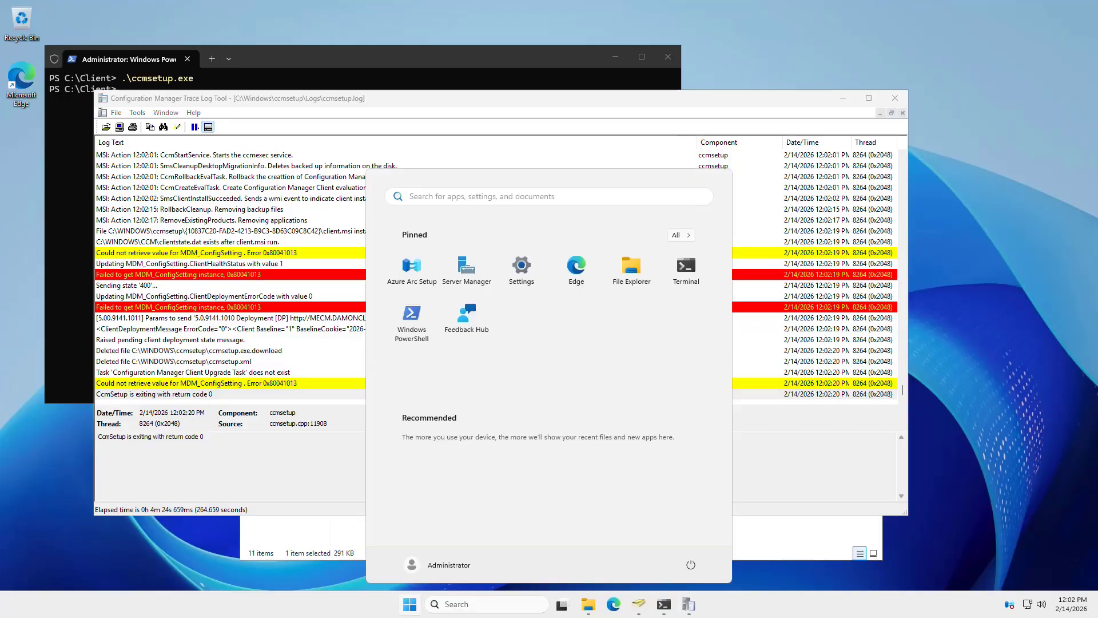
pyautogui.write('control')
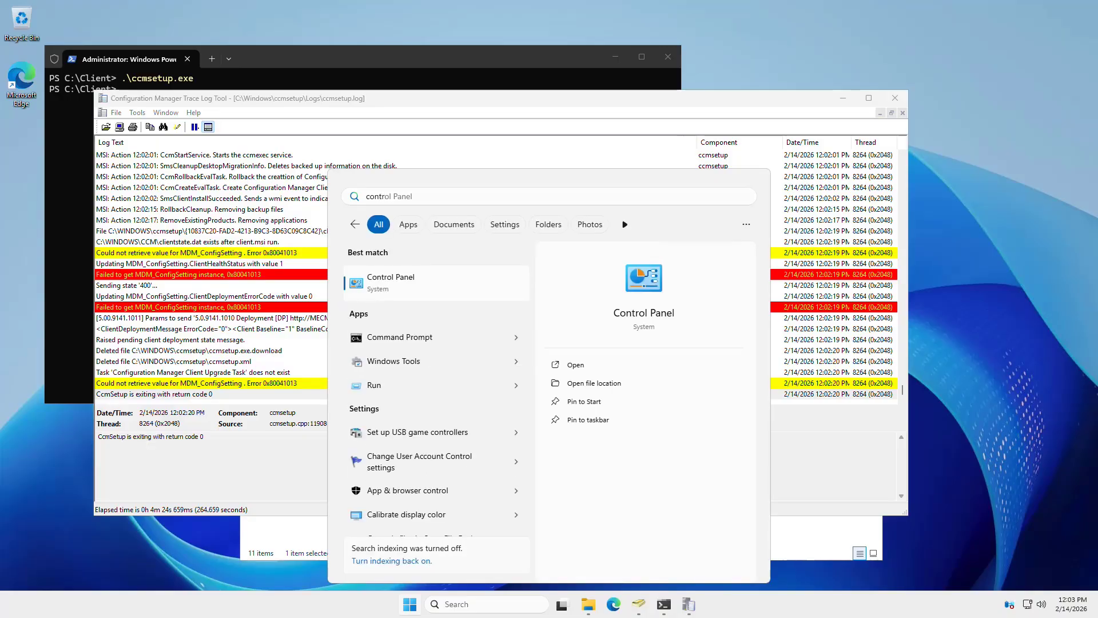
pyautogui.press('Return')
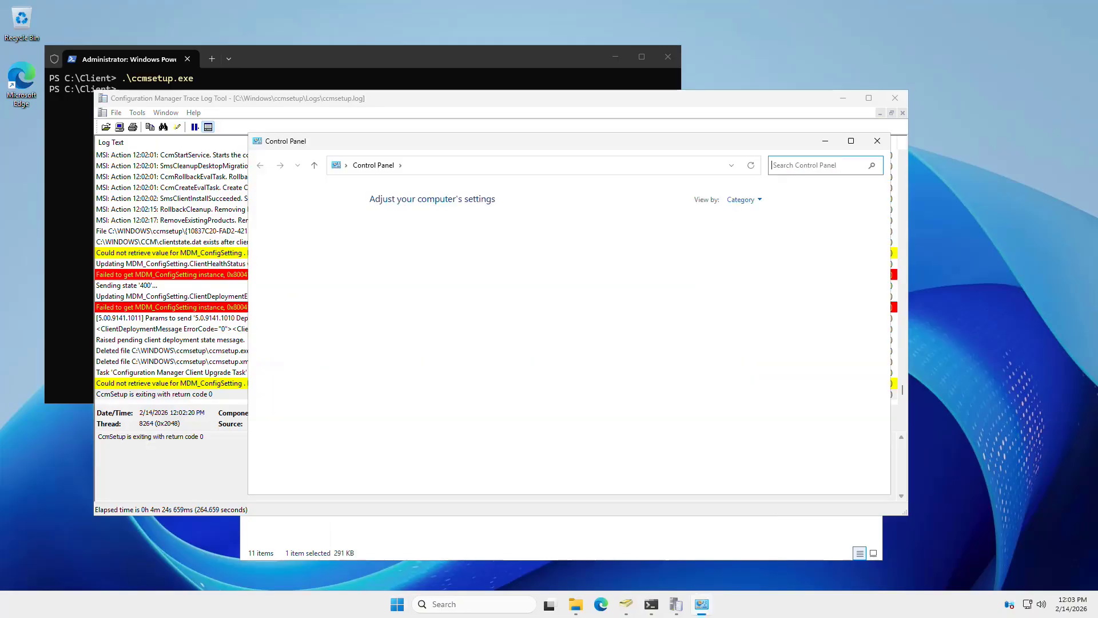
pyautogui.click(744, 200)
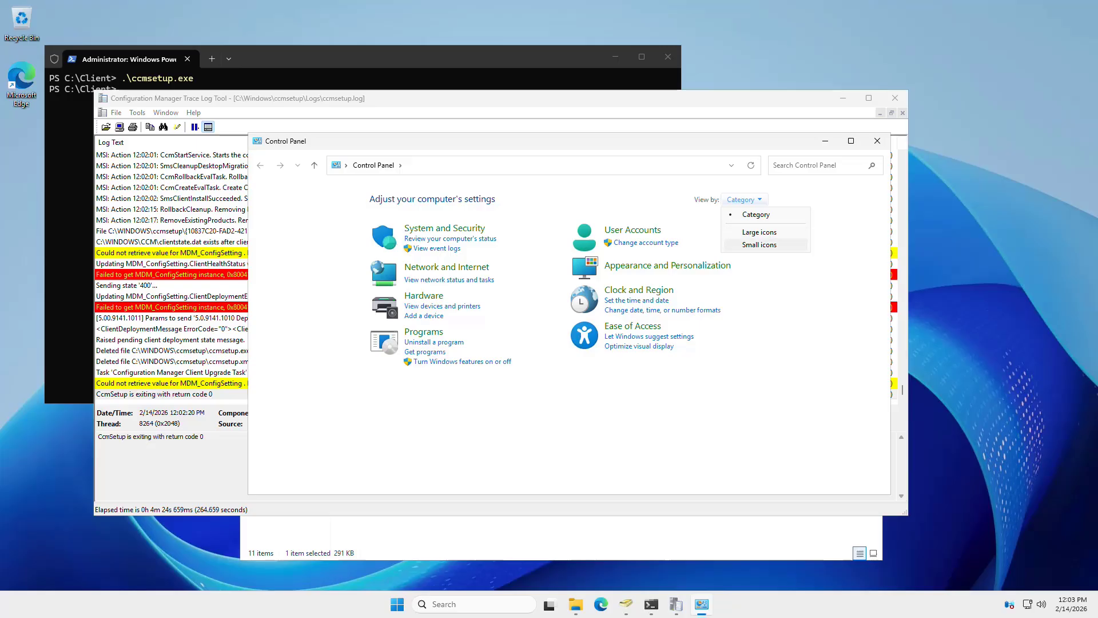
pyautogui.click(759, 244)
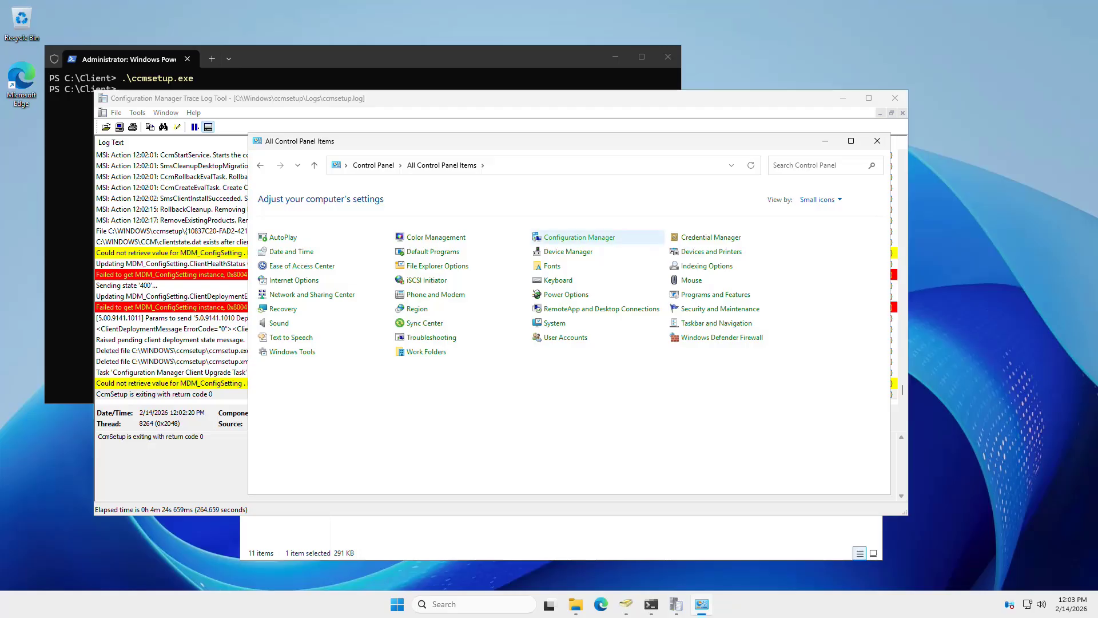
# - In Configuration Manager properties, review Components, then the Machine and User Policy Retrieval cycles on Actions
pyautogui.click(580, 237)
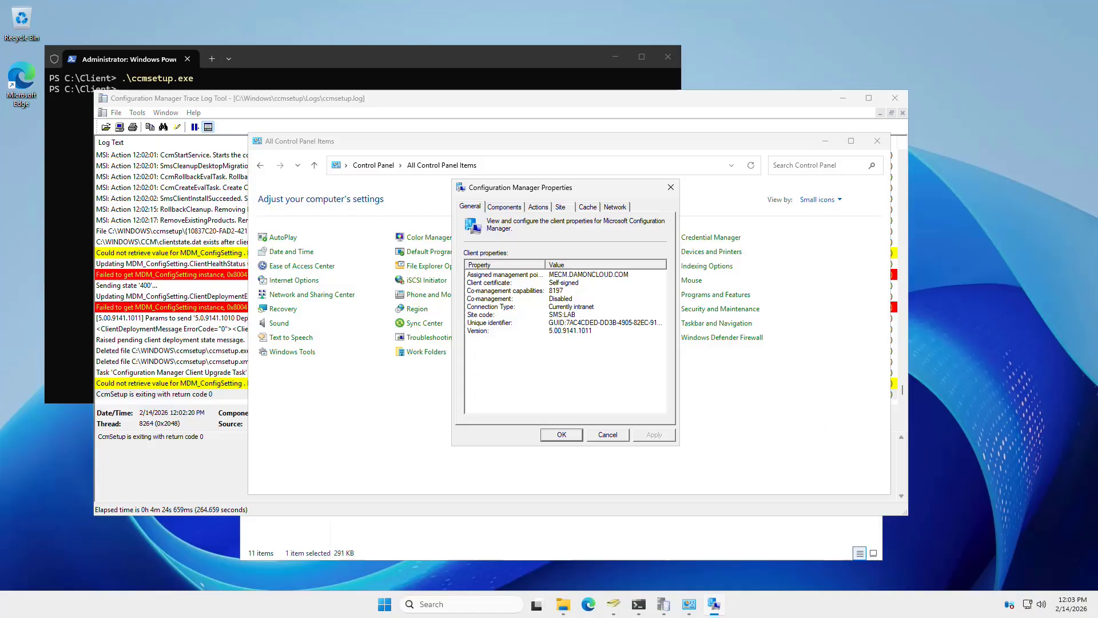
pyautogui.click(504, 207)
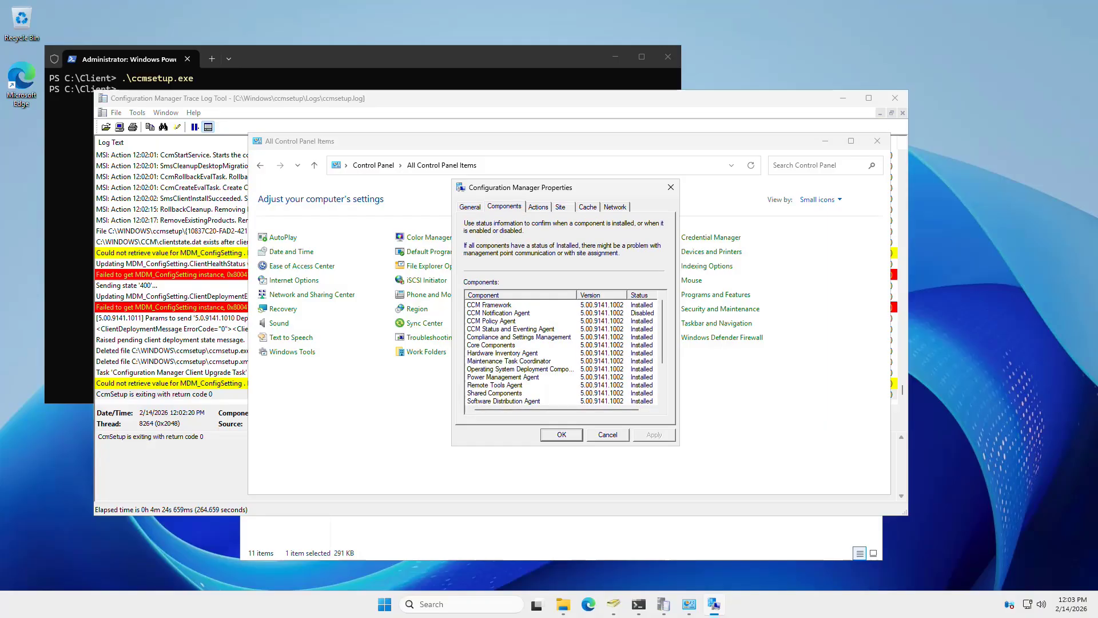
pyautogui.click(538, 206)
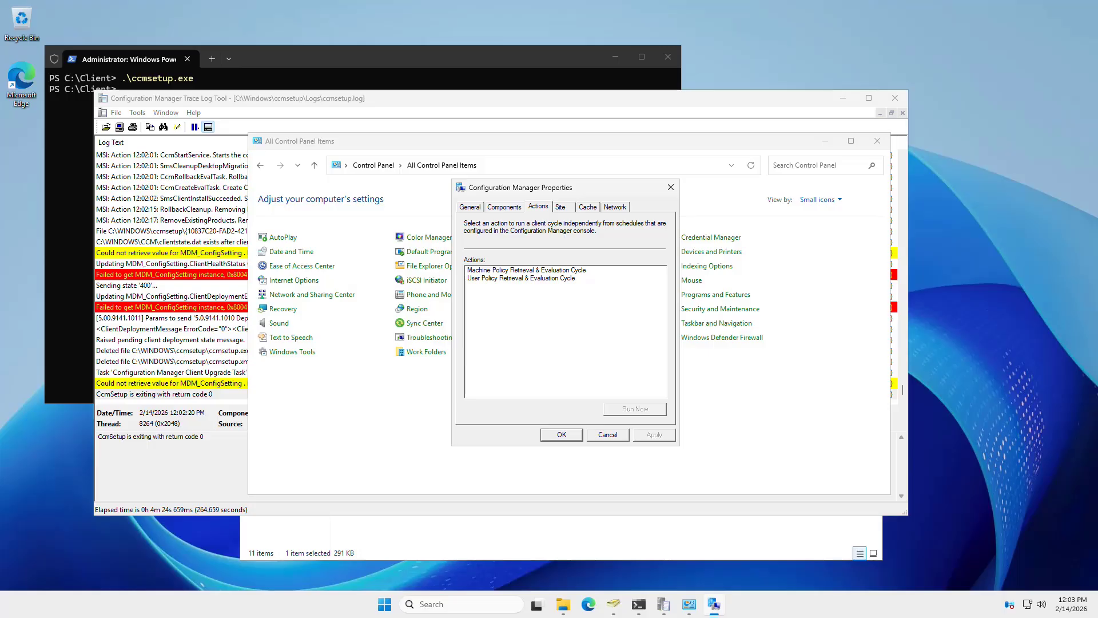
pyautogui.click(526, 270)
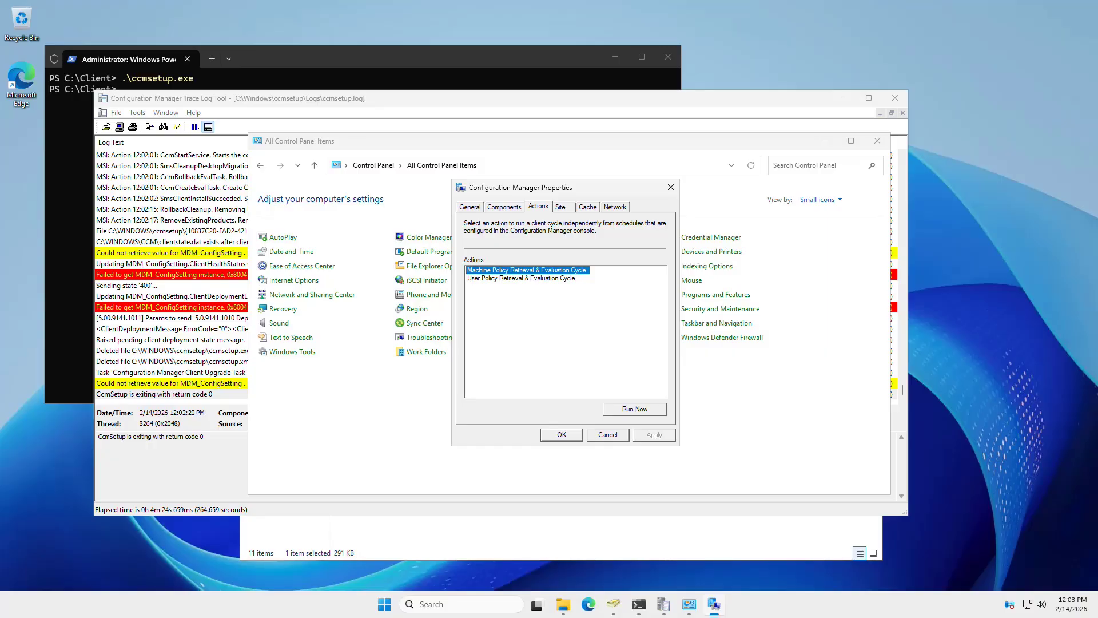
pyautogui.click(521, 278)
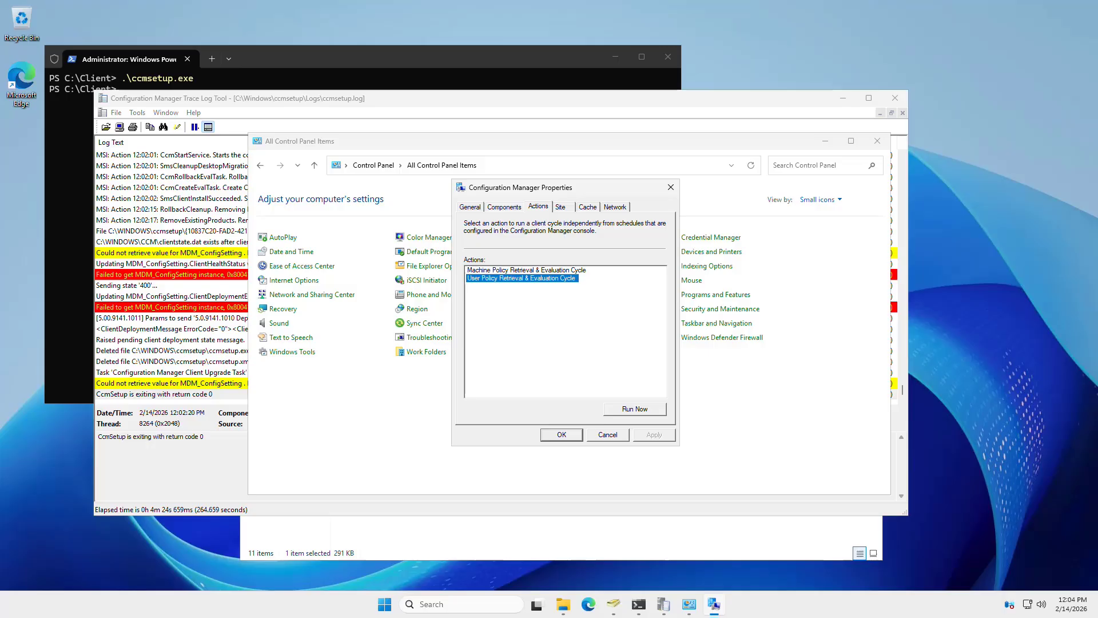
# - Close the PowerShell, ccmsetup log, Control Panel and Logs windows, leaving the tools folder in front
pyautogui.click(577, 58)
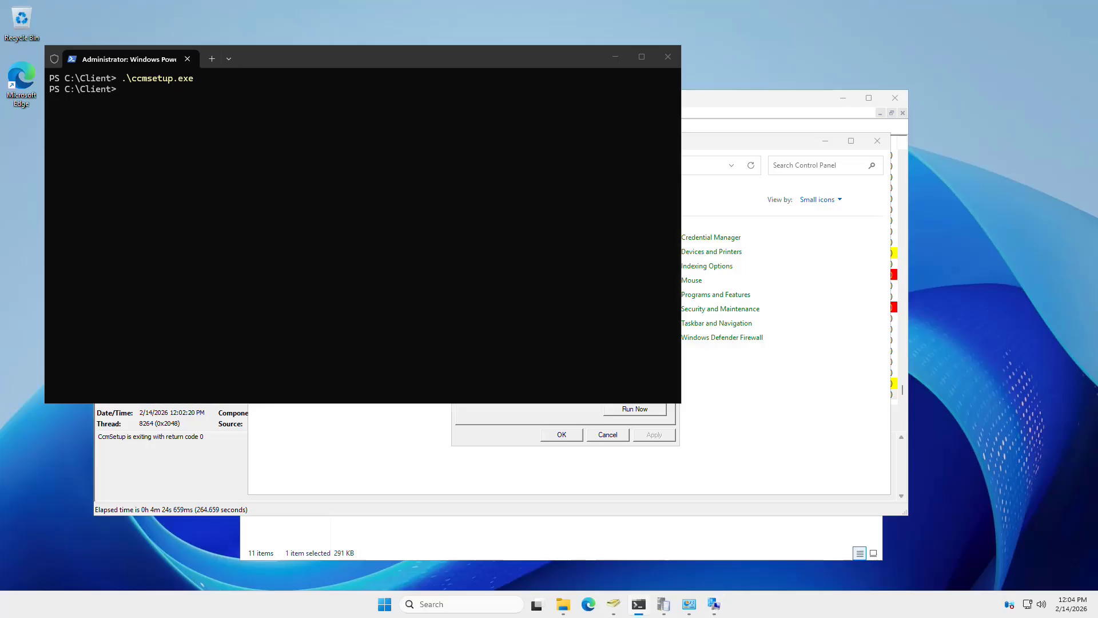
pyautogui.click(668, 57)
pyautogui.click(646, 98)
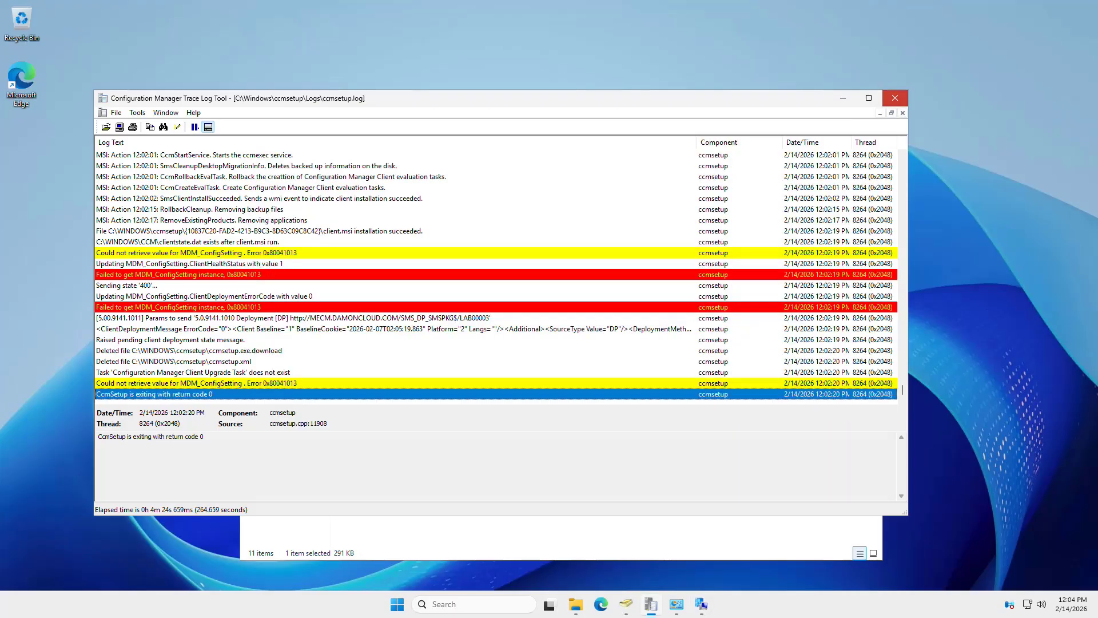
pyautogui.click(895, 98)
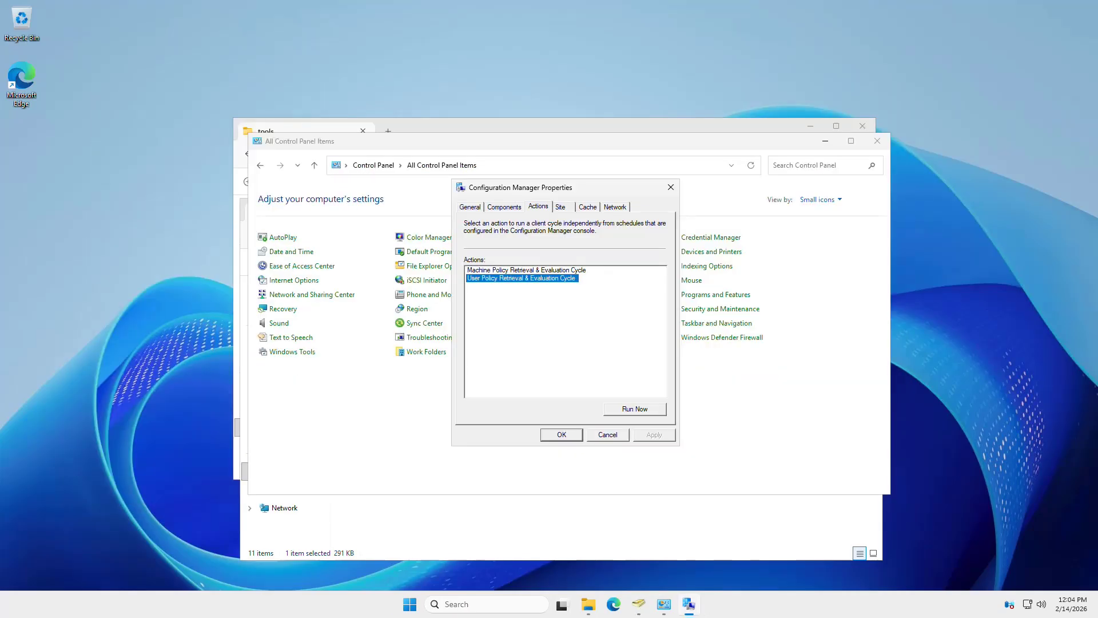
pyautogui.click(877, 140)
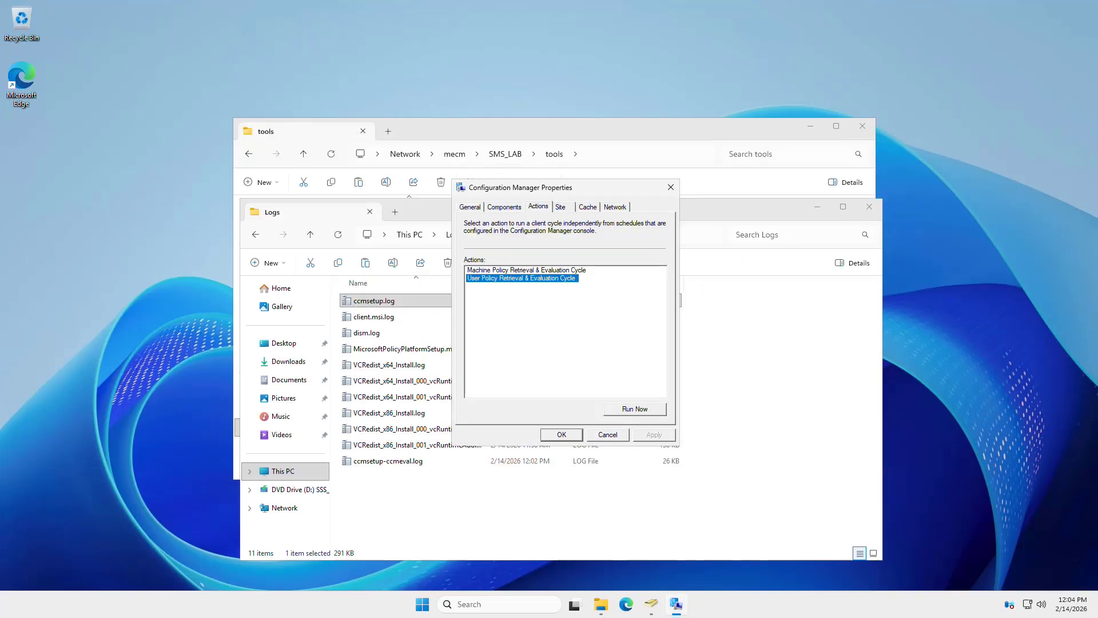
pyautogui.click(869, 206)
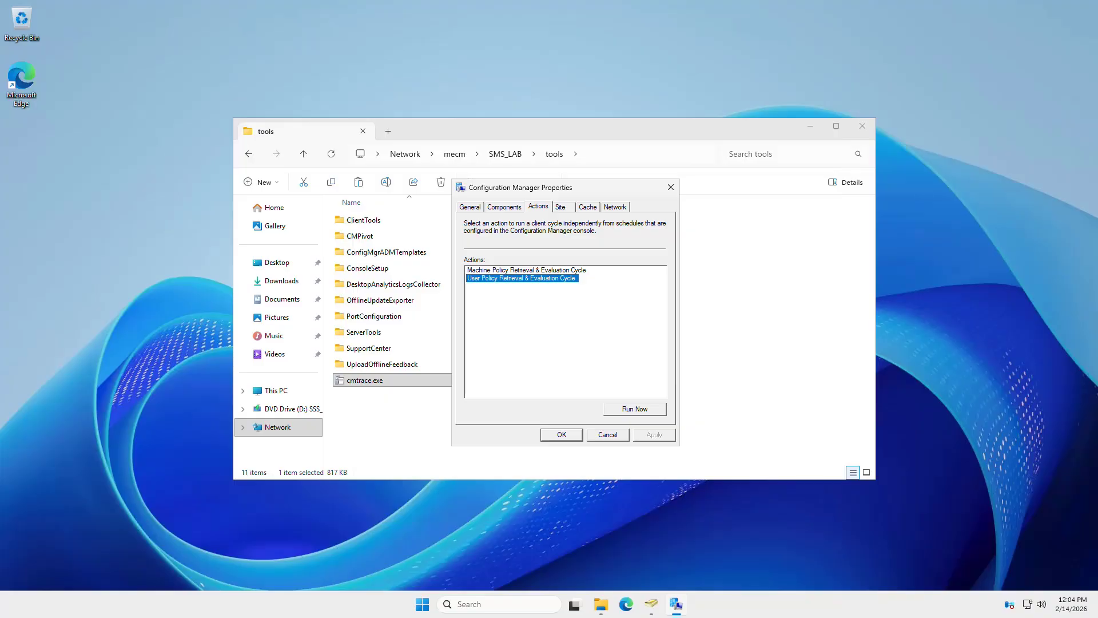
pyautogui.click(863, 126)
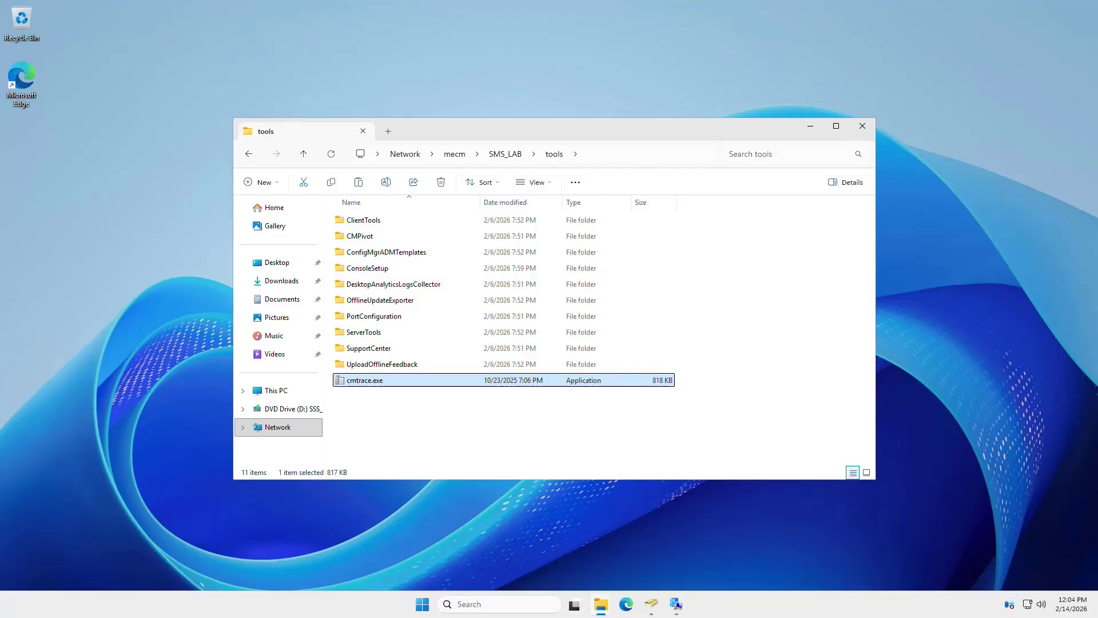
# - Minimize the tools folder, confirm the ten client action cycles are listed, then close the client properties
pyautogui.press('super+Down')
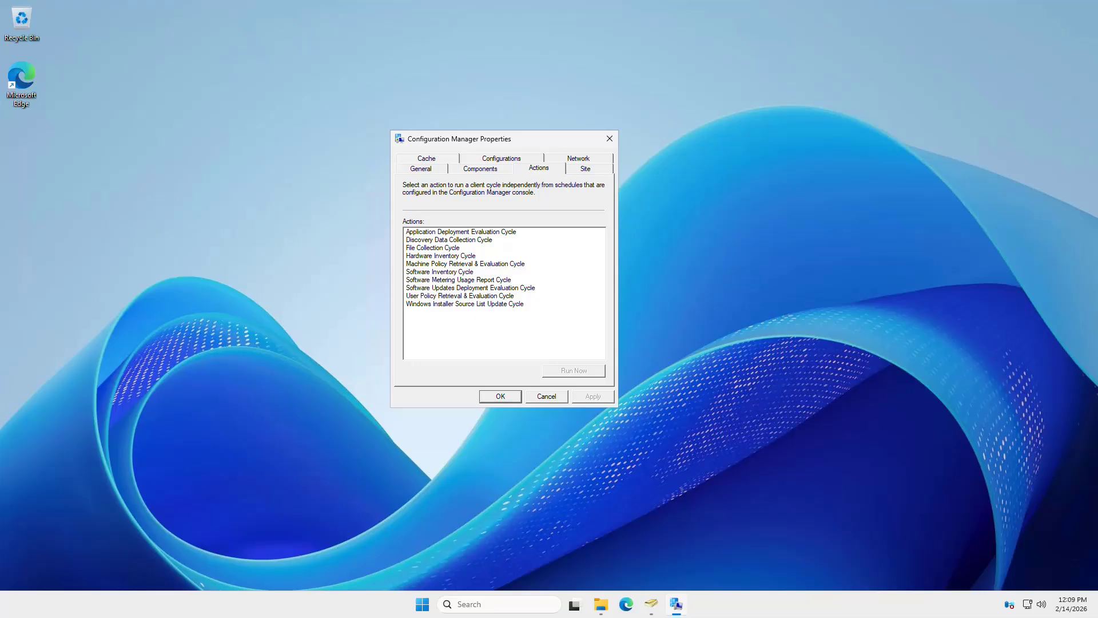
pyautogui.press('Escape')
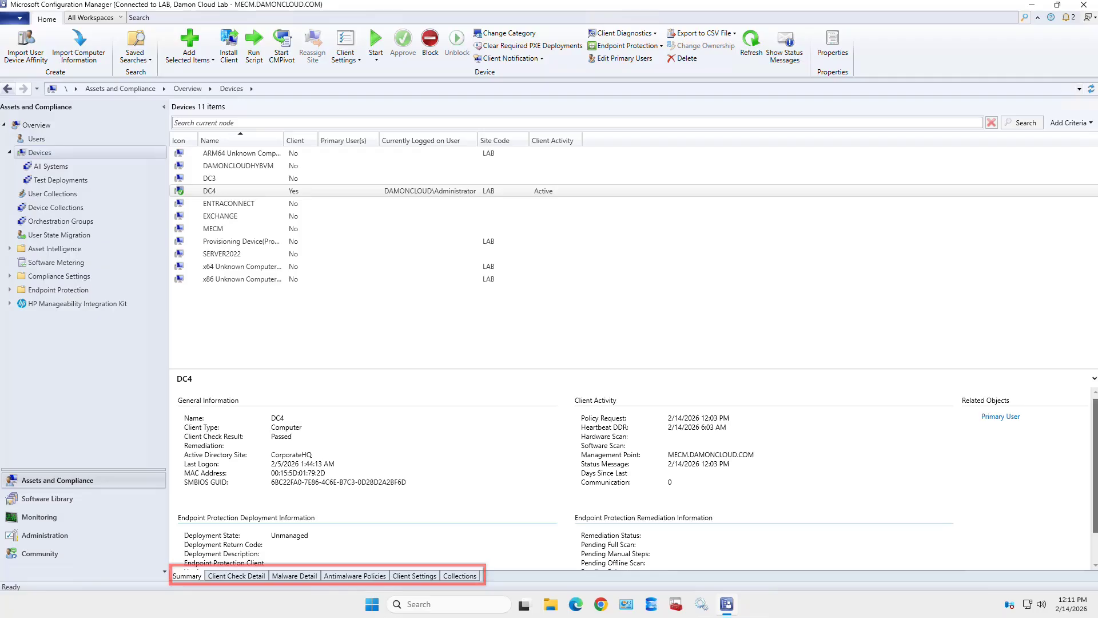
# - Review DC4's Client Check, Malware, Antimalware Policies, Client Settings and Collections details, then enlarge the detail pane
pyautogui.click(236, 576)
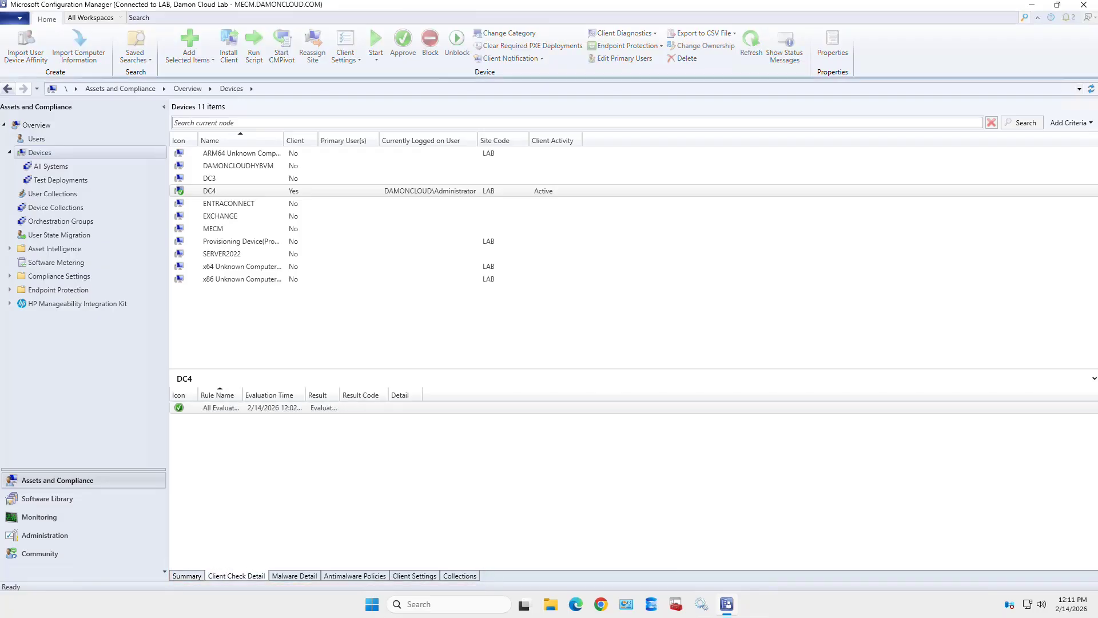
pyautogui.click(295, 576)
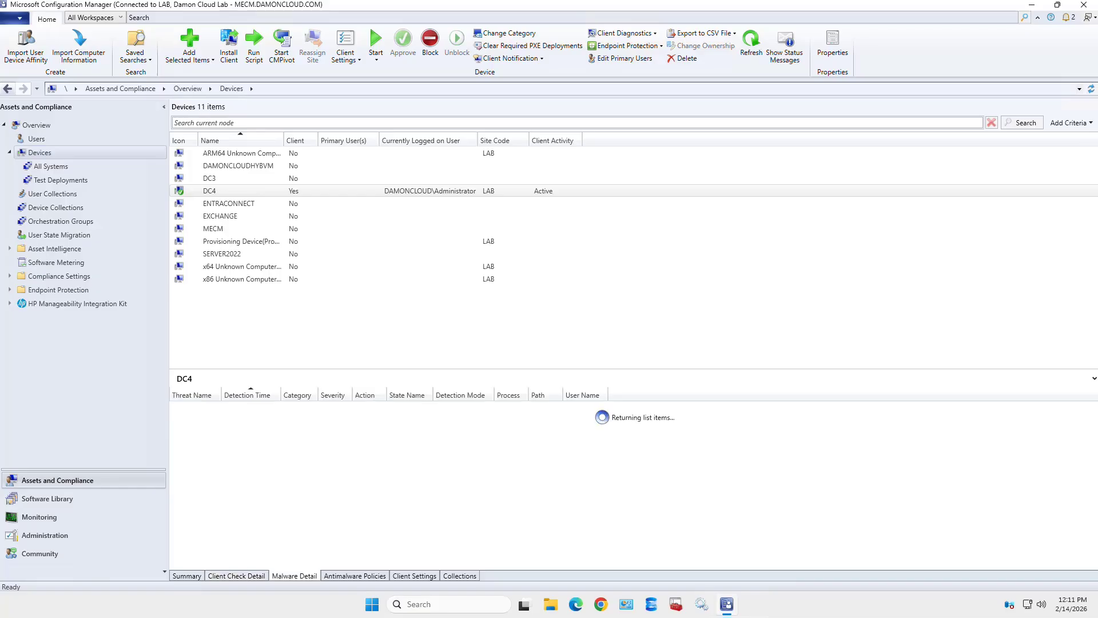
pyautogui.click(355, 576)
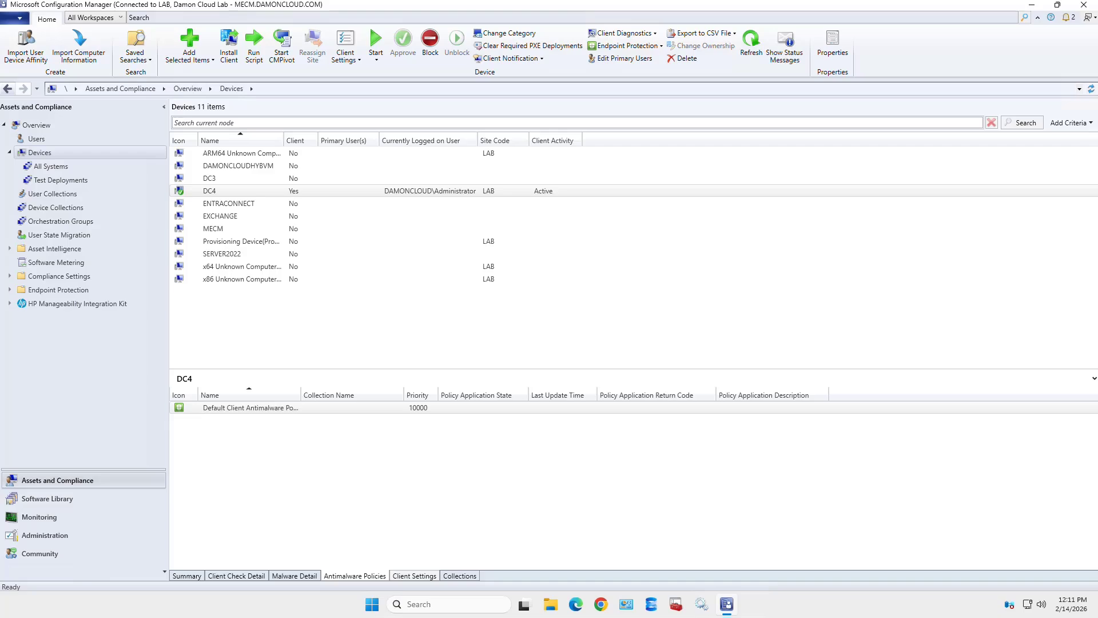
pyautogui.click(414, 576)
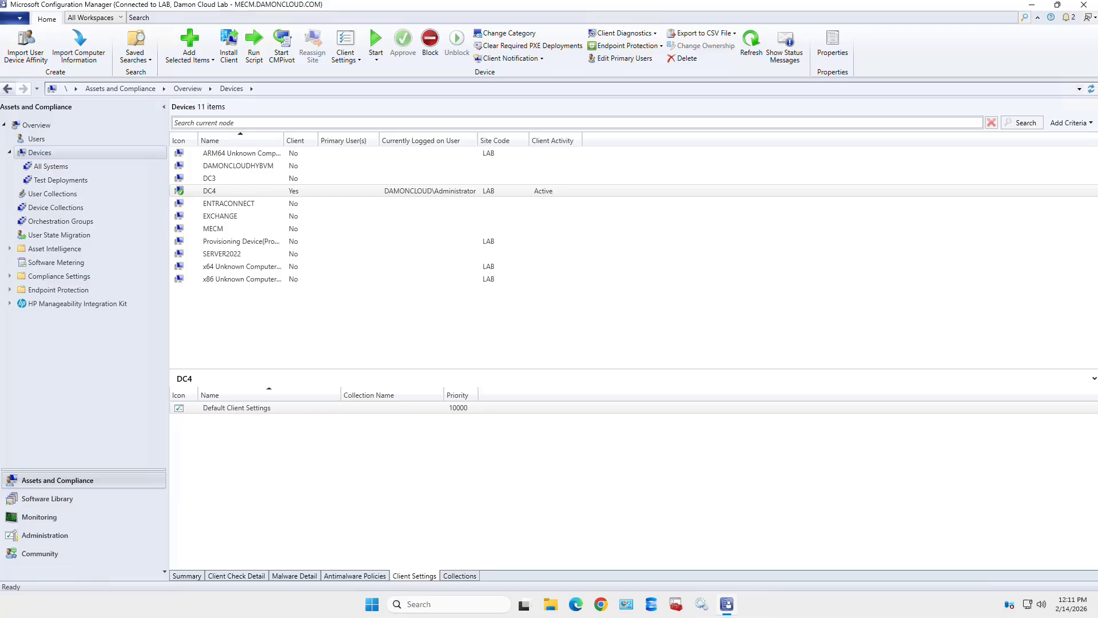
pyautogui.click(459, 576)
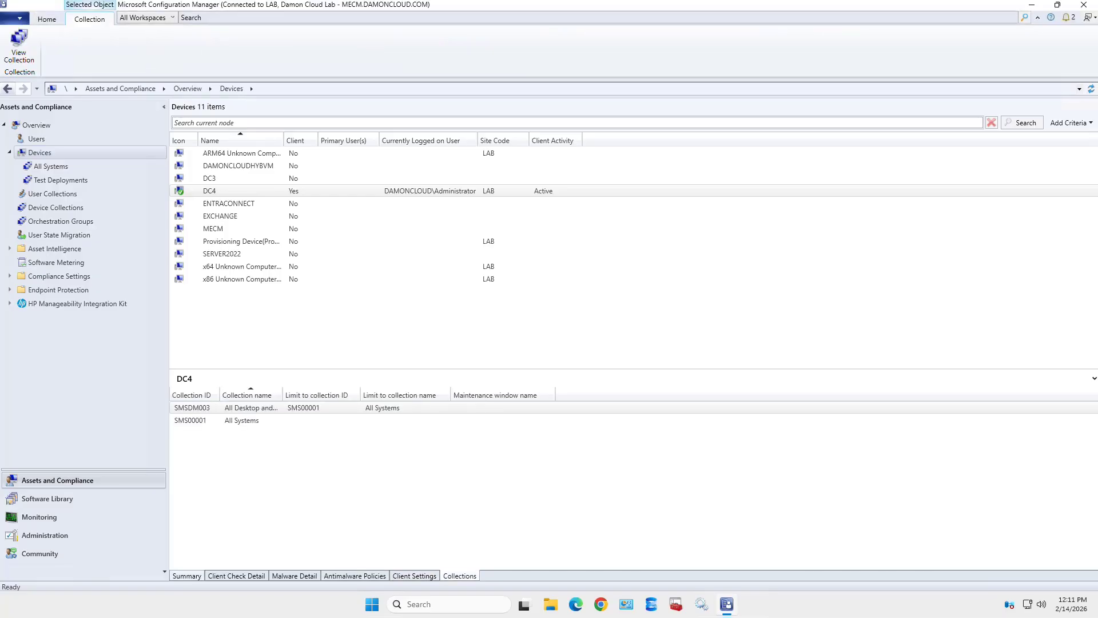
pyautogui.click(187, 576)
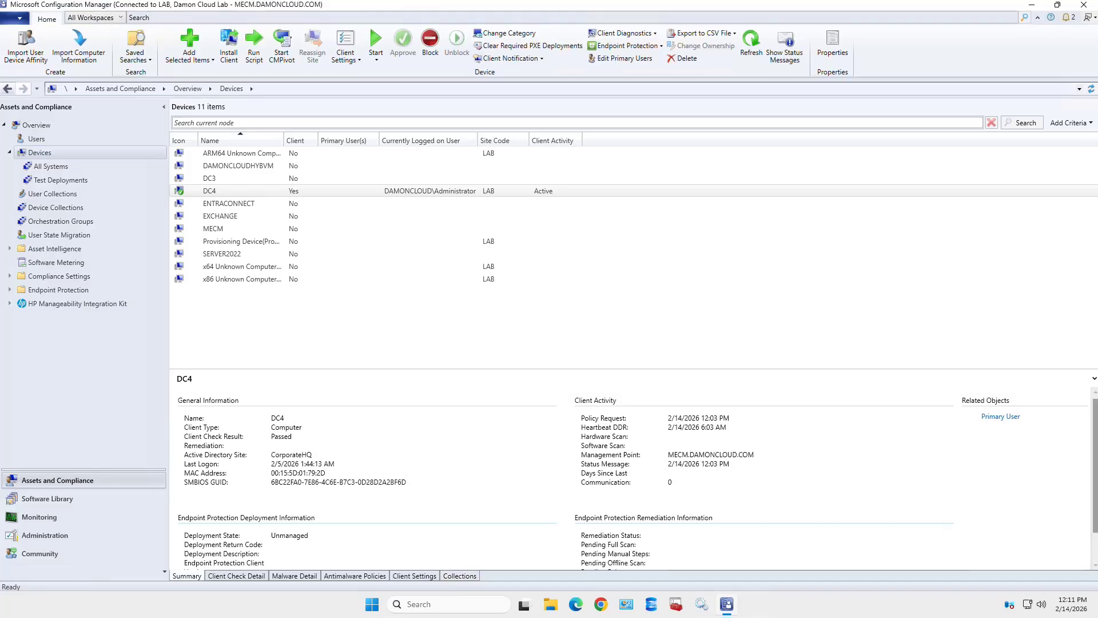
pyautogui.moveTo(629, 369); pyautogui.dragTo(629, 326)
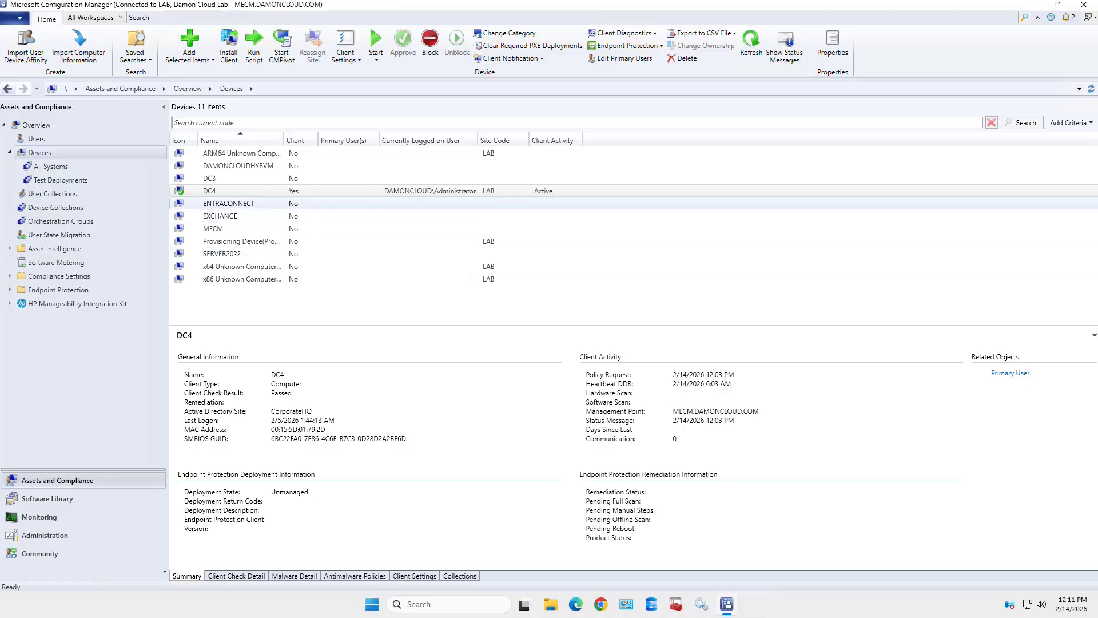
# - Look through DC4's Client Settings and Client Notification context submenus, then reopen DC4's action menu
pyautogui.rightClick(277, 192)
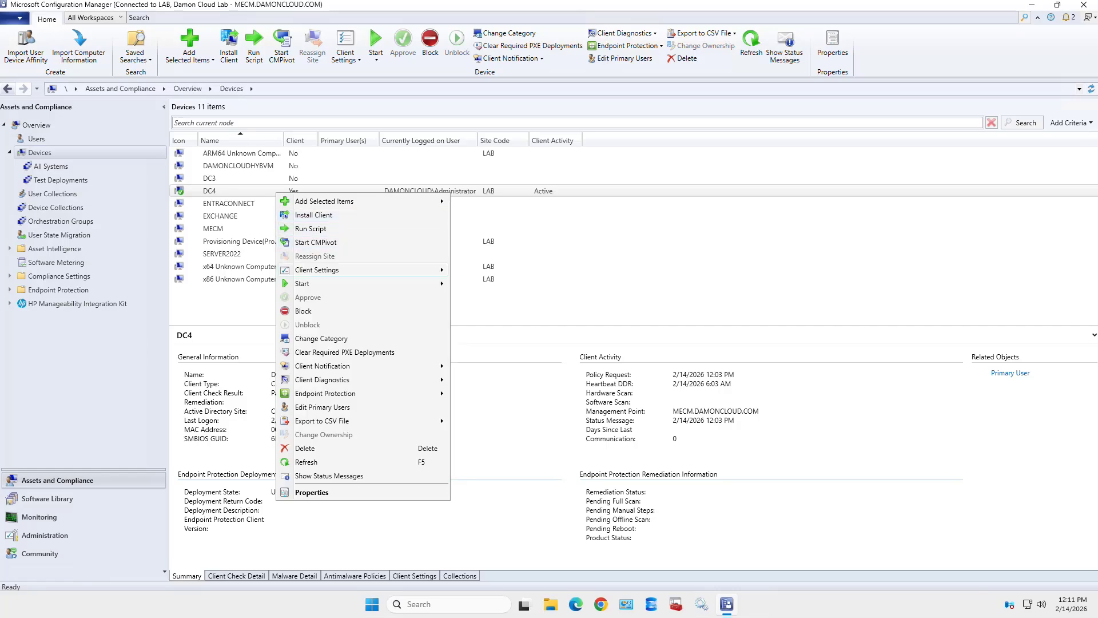
pyautogui.moveTo(320, 269)
pyautogui.moveTo(343, 366)
pyautogui.click(549, 242)
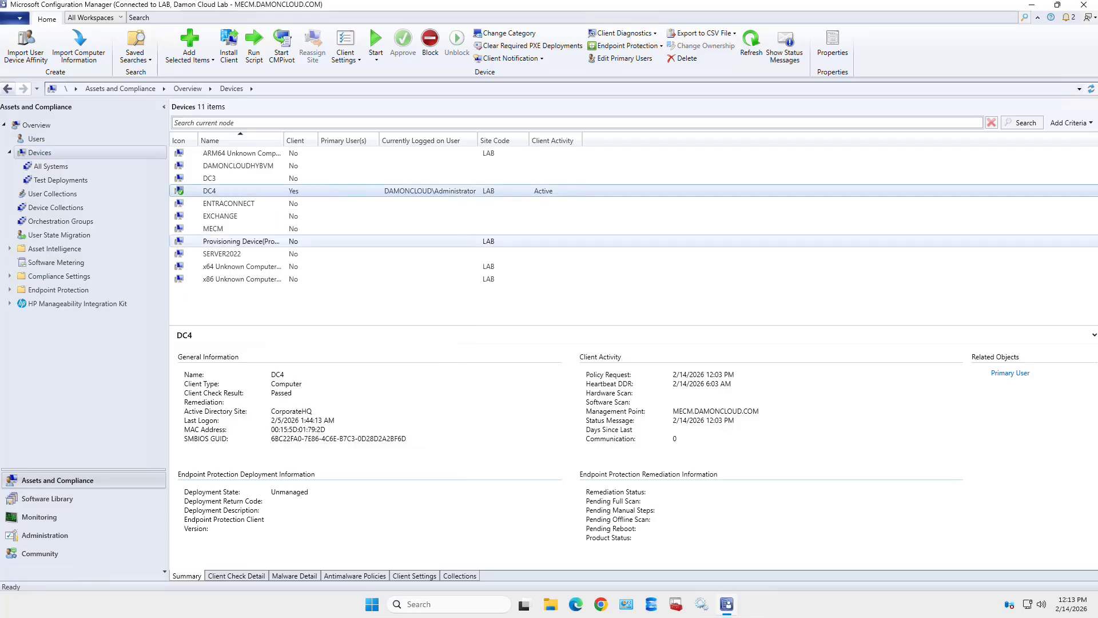
pyautogui.rightClick(289, 192)
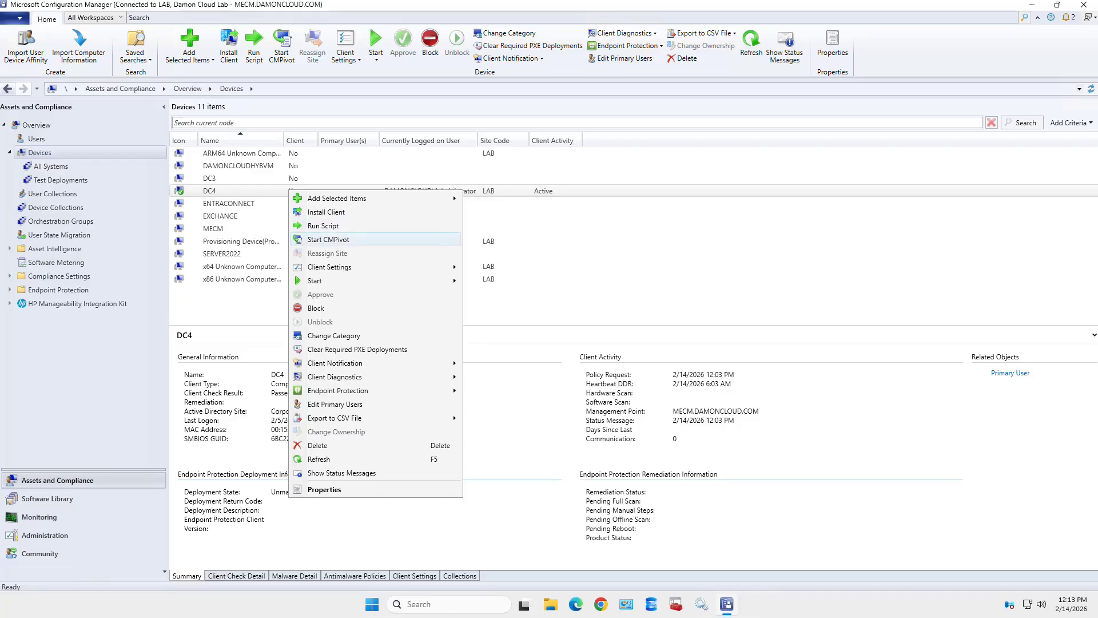
# - Start a maximized CMPivot session for DC4 and widen the Entities pane
pyautogui.click(329, 239)
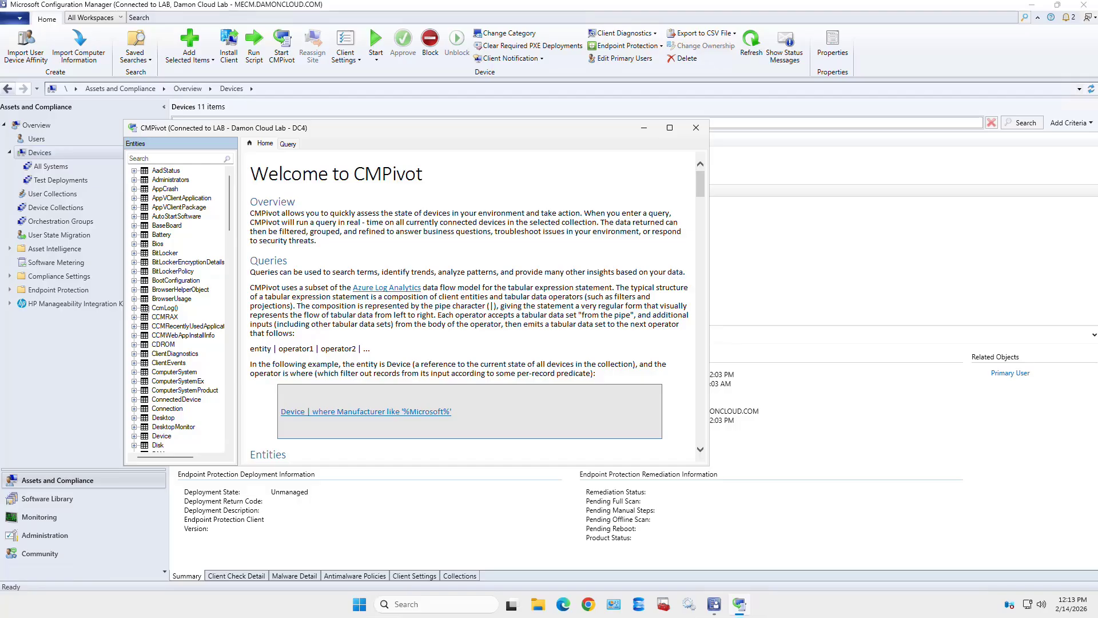
pyautogui.doubleClick(416, 128)
pyautogui.moveTo(115, 309); pyautogui.dragTo(180, 309)
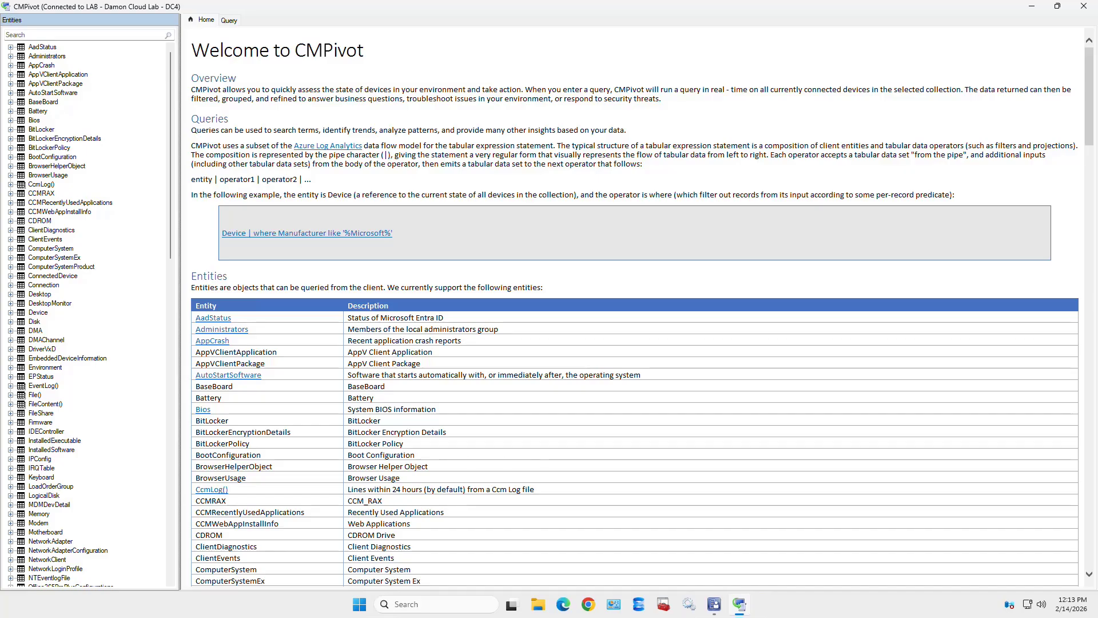
pyautogui.scroll(-3, 635, 309)
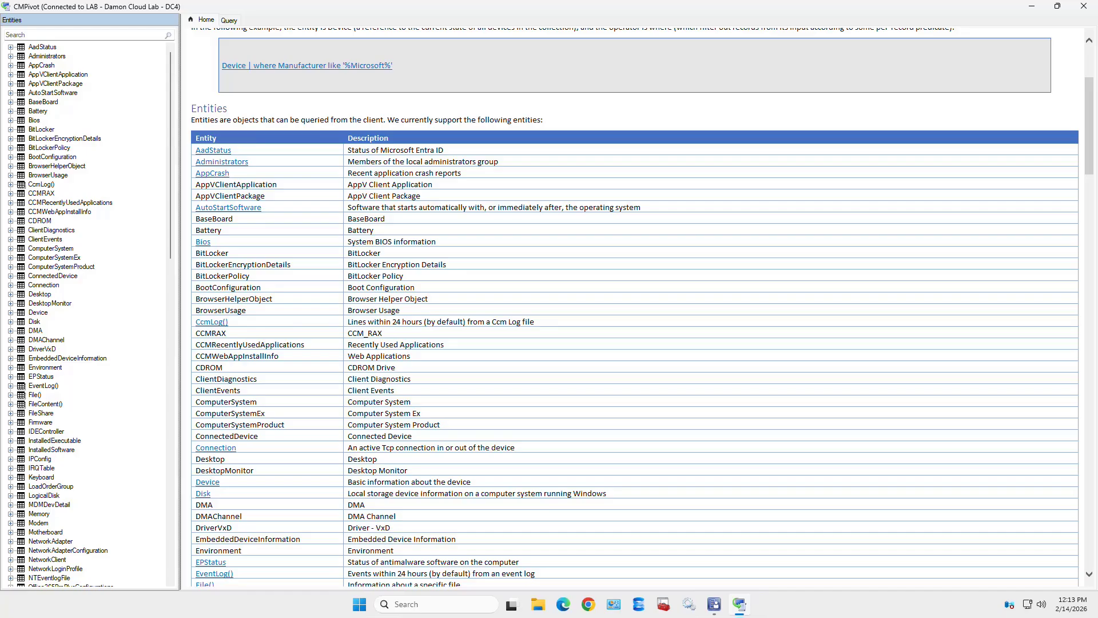
pyautogui.scroll(3, 635, 308)
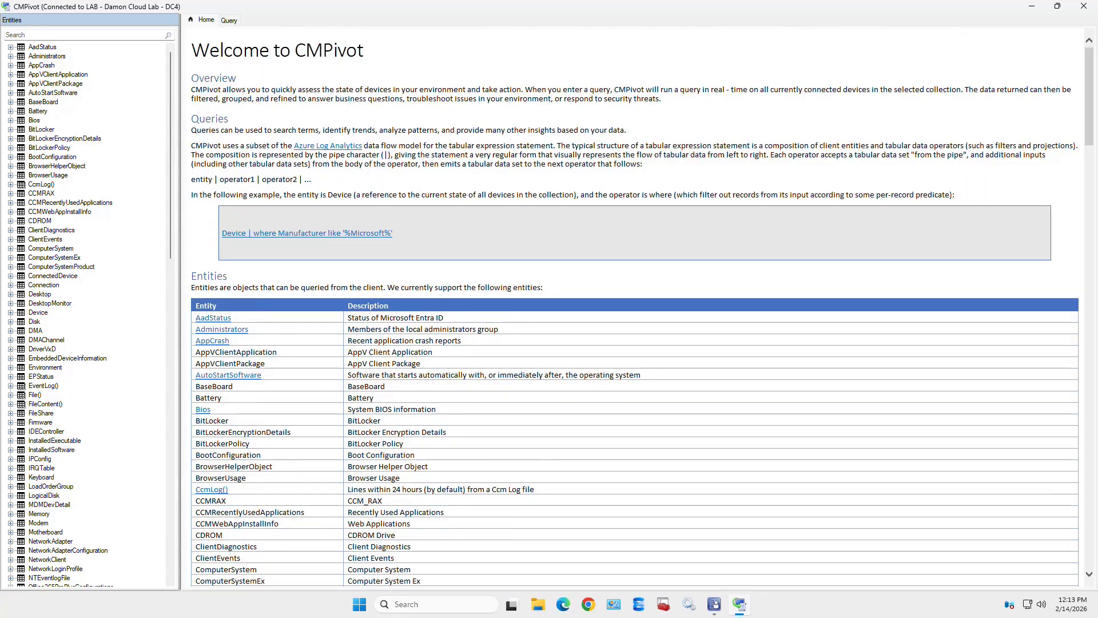
pyautogui.scroll(-6, 635, 308)
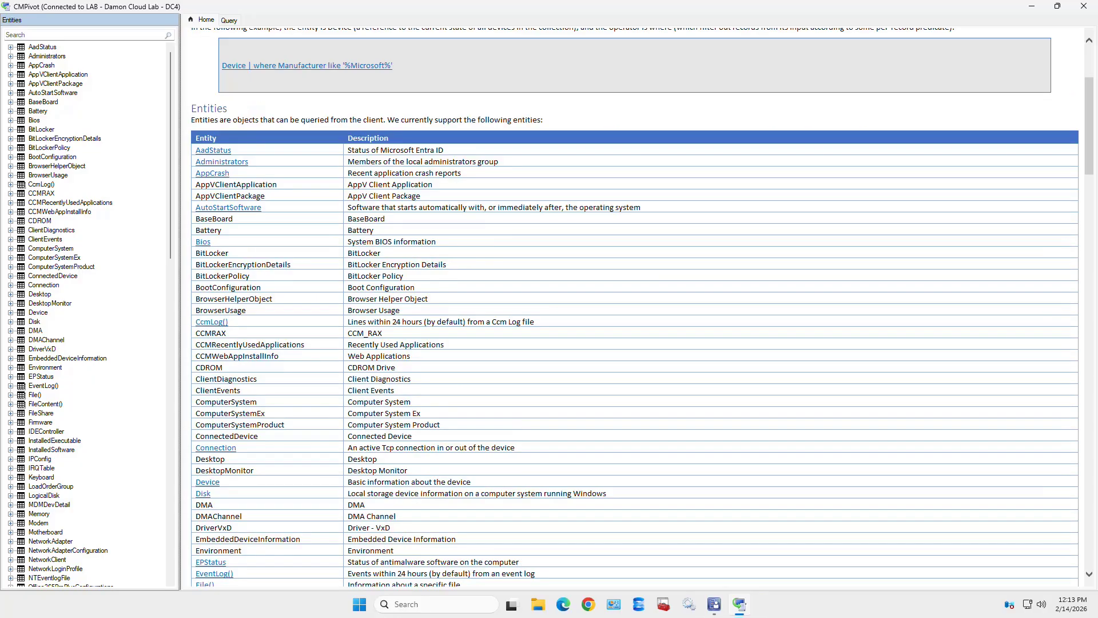
pyautogui.scroll(-7, 635, 308)
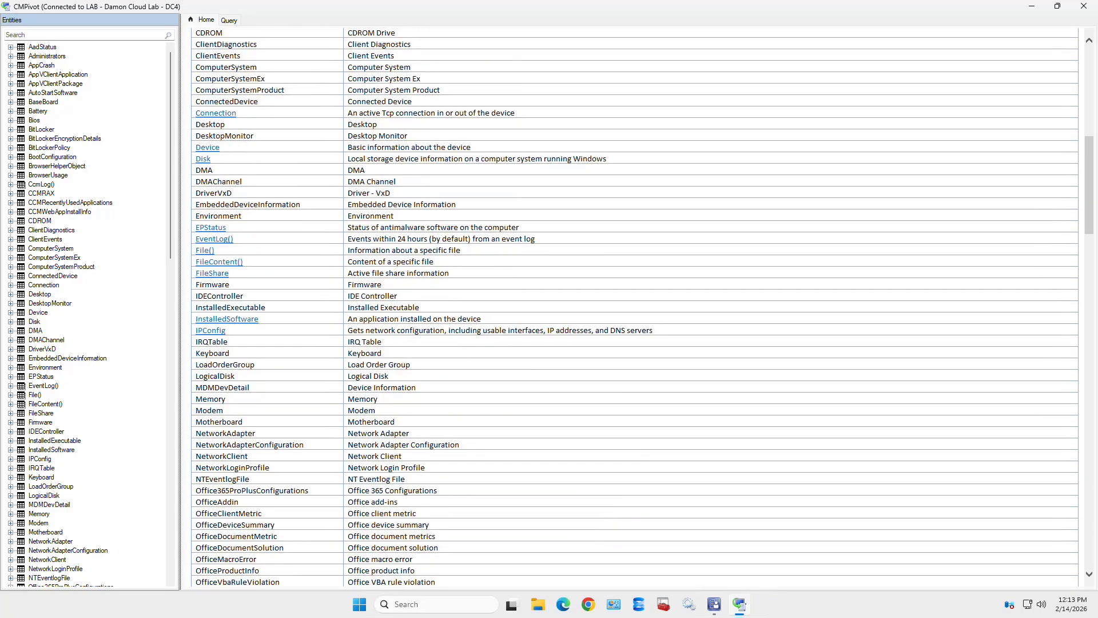
pyautogui.scroll(-13, 635, 309)
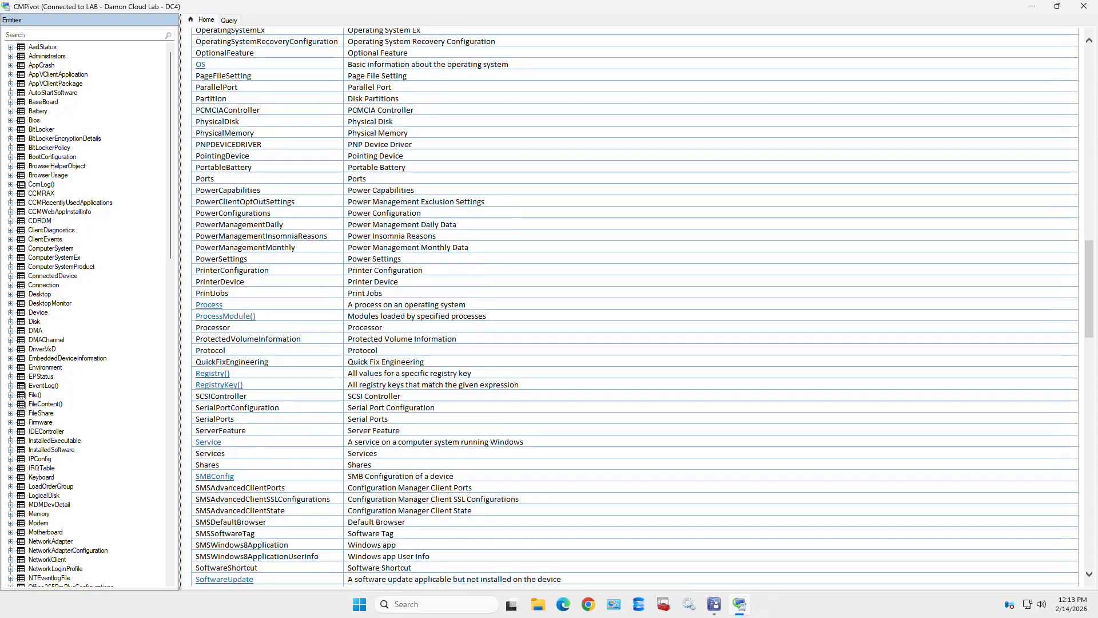
pyautogui.scroll(-4, 635, 309)
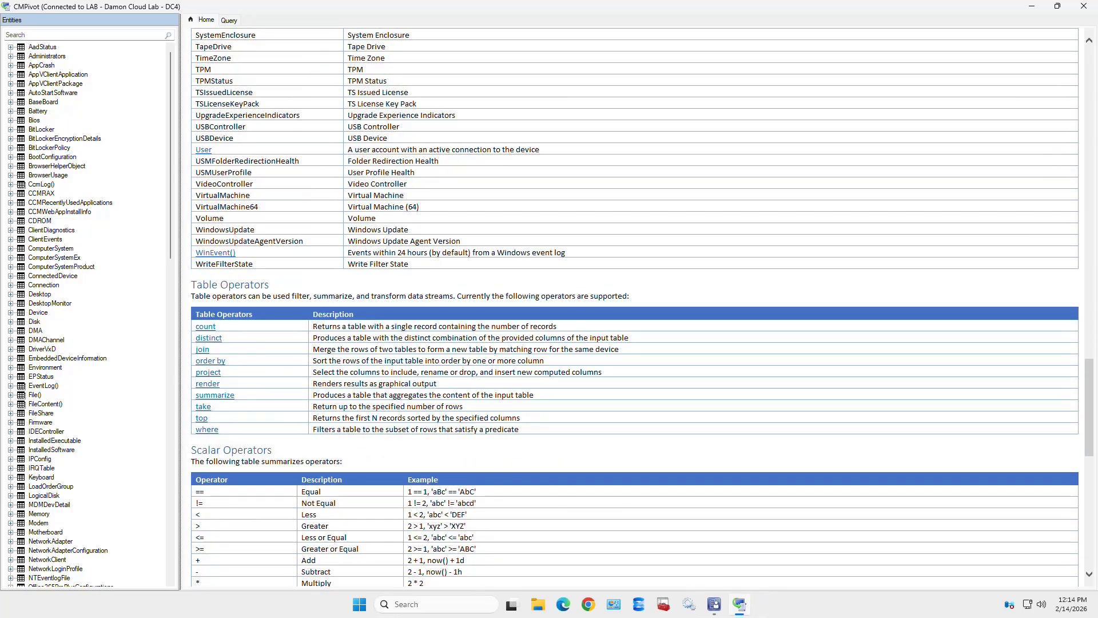
# - Expand BitLockerEncryptionDetails and bring up query options for its Device column
pyautogui.click(64, 138)
pyautogui.click(11, 139)
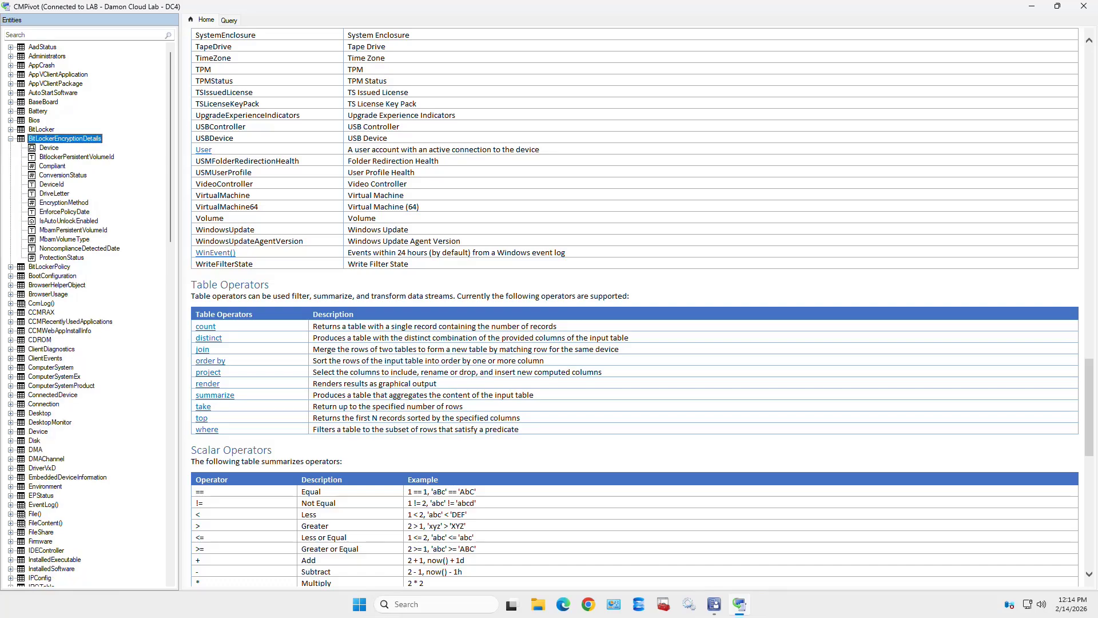
pyautogui.click(50, 148)
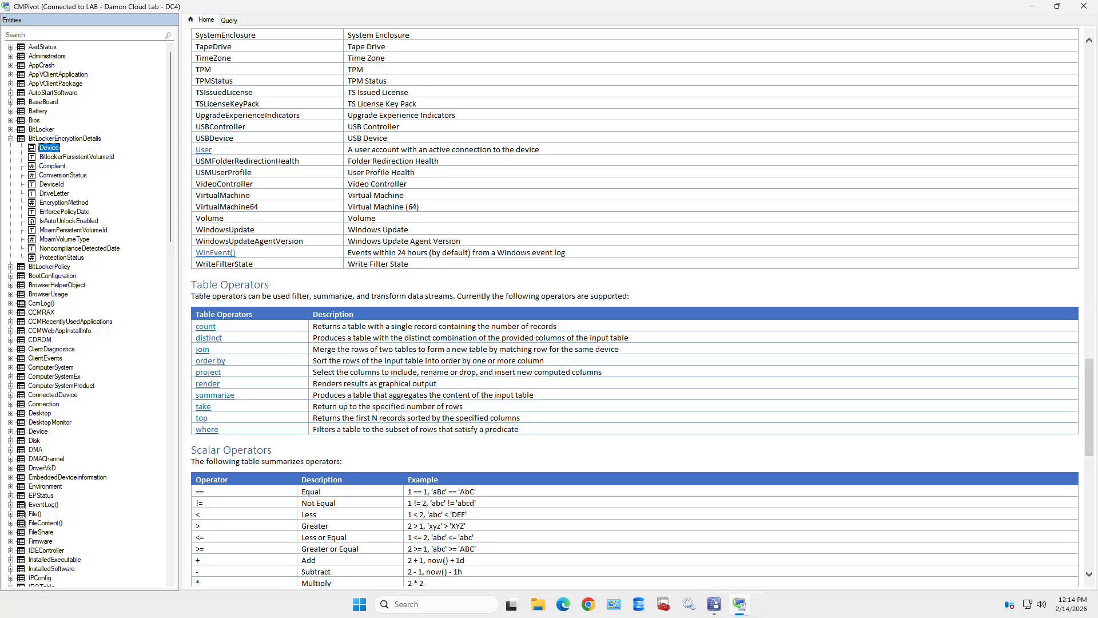
pyautogui.rightClick(49, 148)
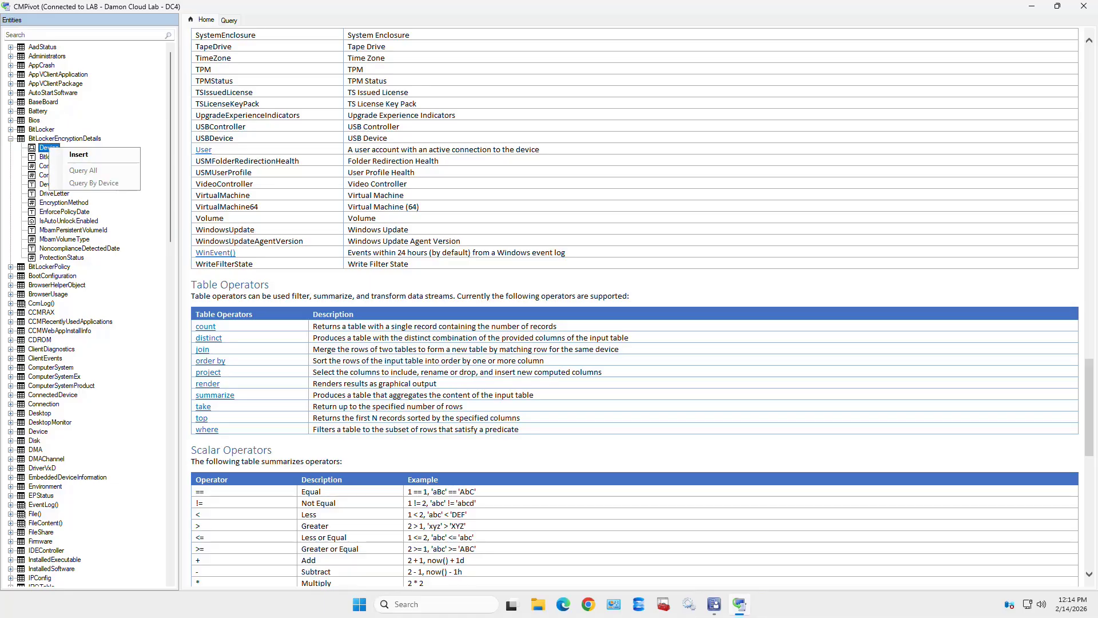
# - Run Query All on BitLockerEncryptionDetails (0 objects for DC4), collapse it, and close CMPivot
pyautogui.click(64, 138)
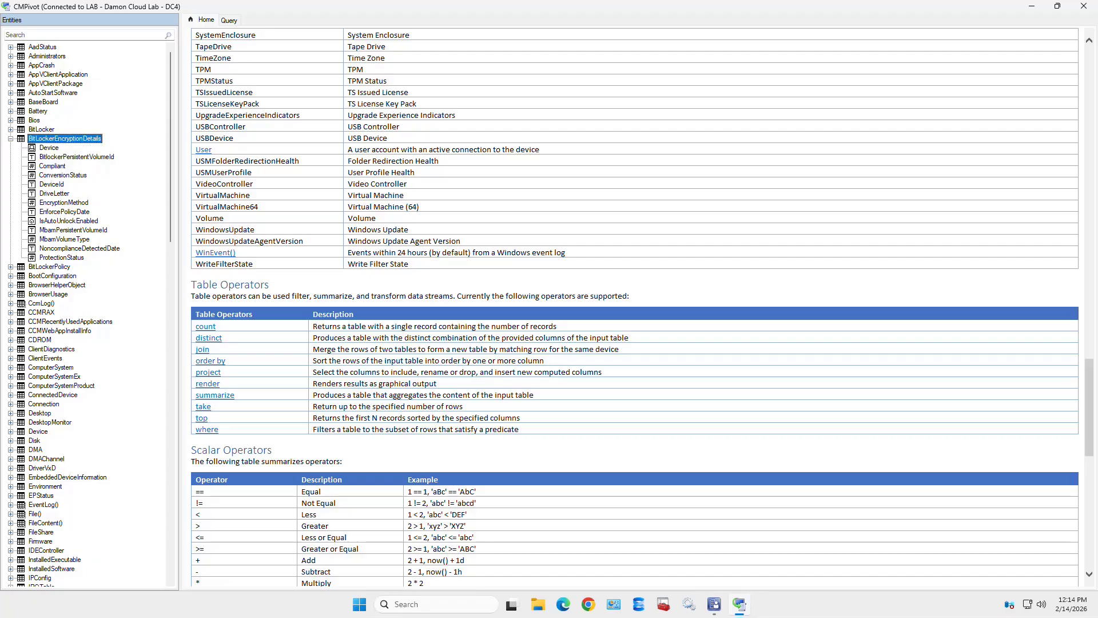
pyautogui.rightClick(71, 139)
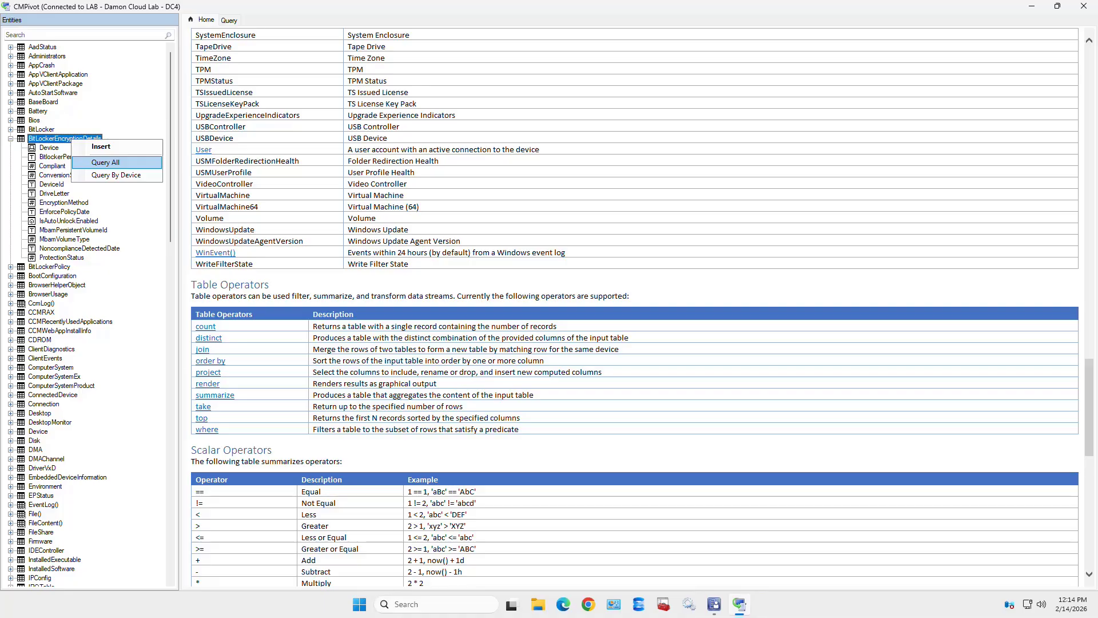
pyautogui.click(105, 162)
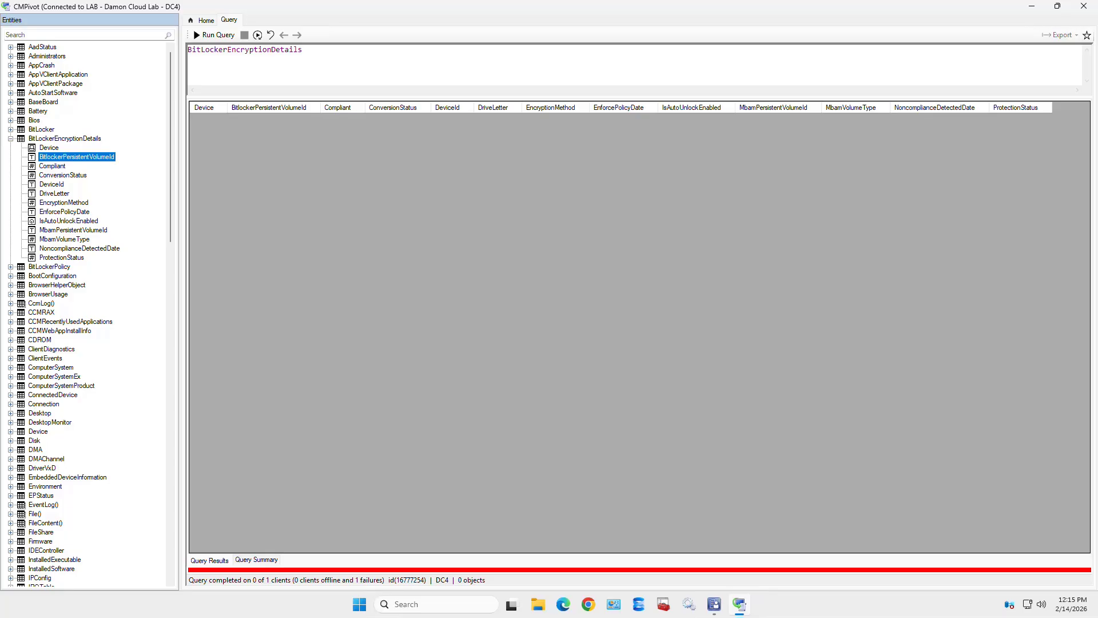
pyautogui.click(10, 139)
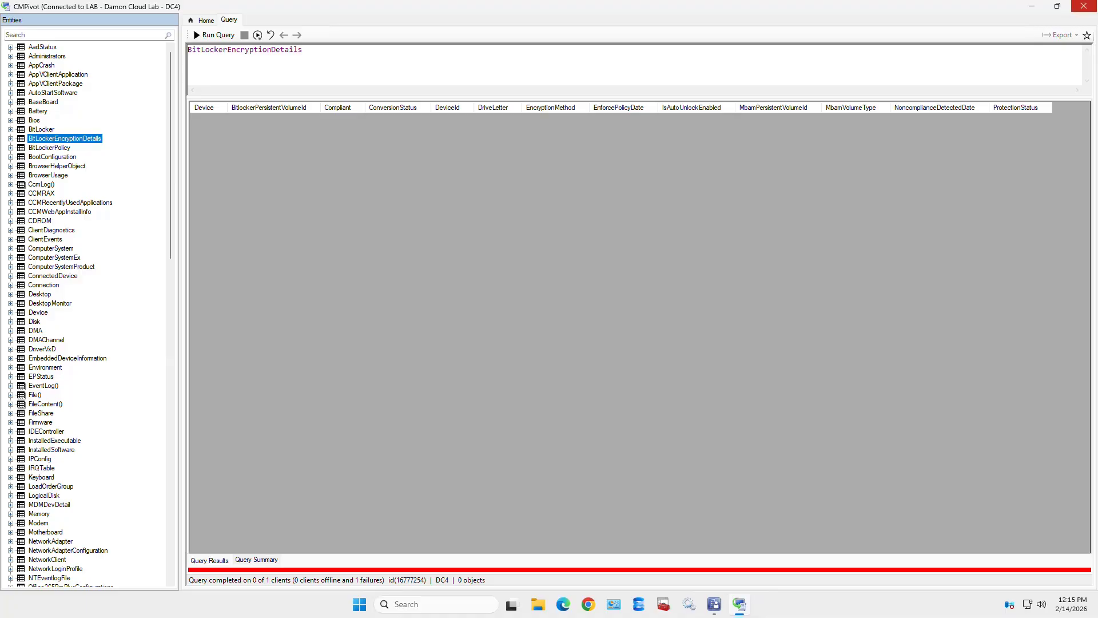
pyautogui.click(1084, 5)
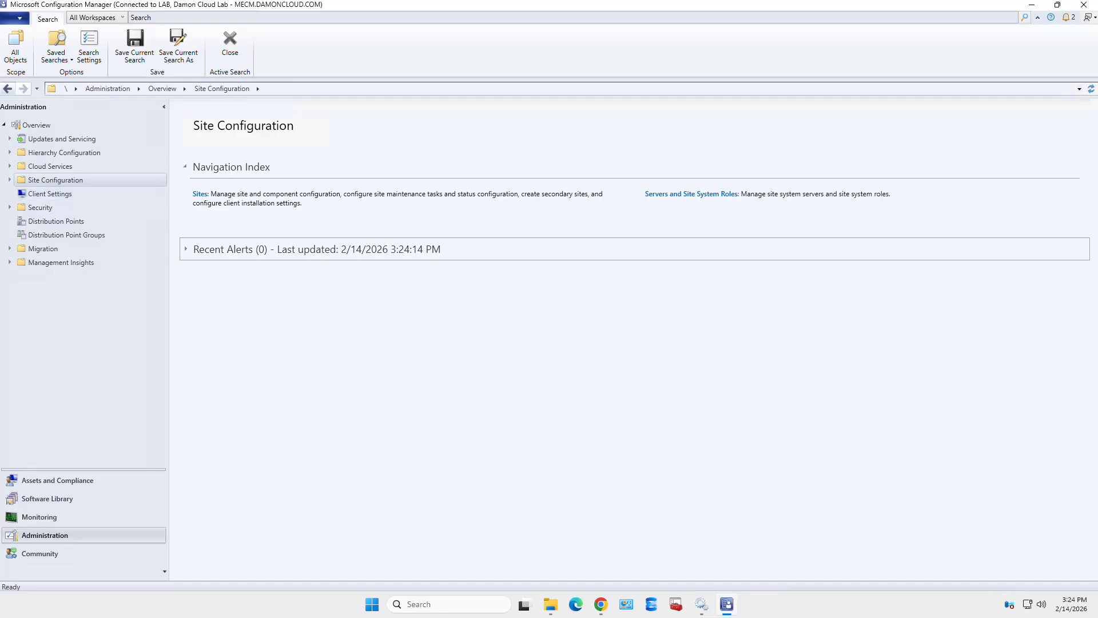
# - Confirm the Backup Site Server task is enabled, backing up to D:\MECMBackups on Sundays, without changes
pyautogui.click(9, 180)
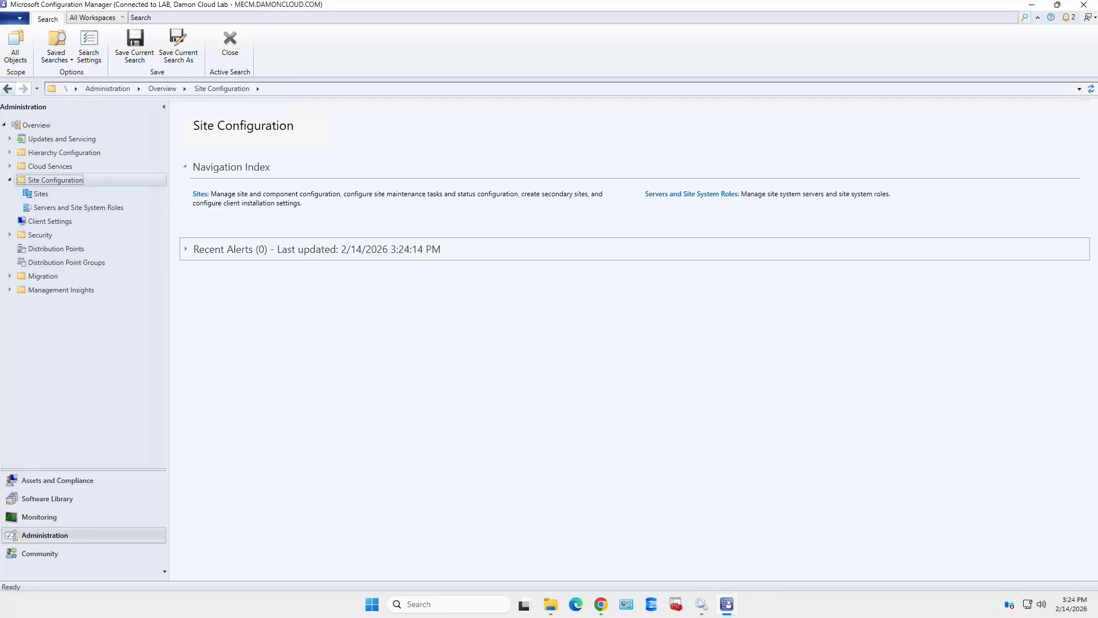
pyautogui.click(36, 194)
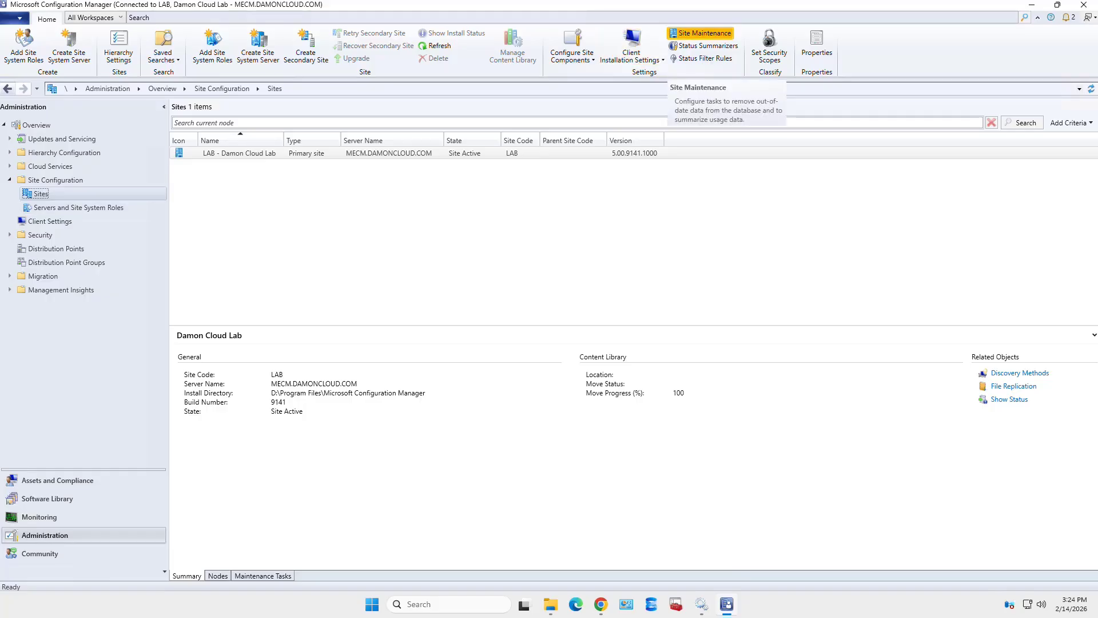
pyautogui.click(703, 33)
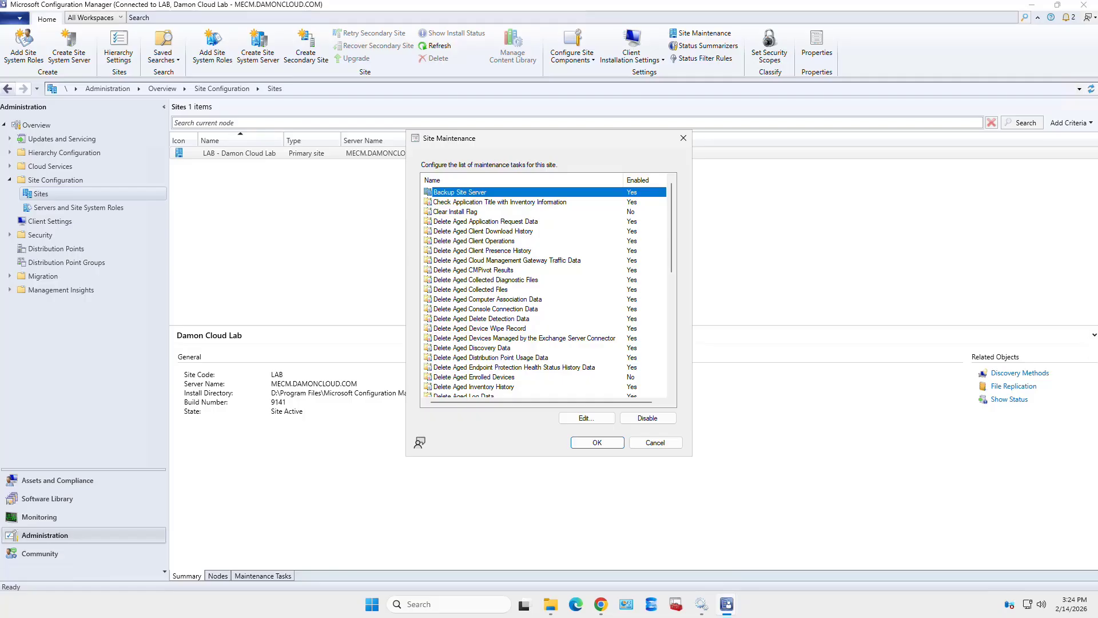
pyautogui.doubleClick(460, 192)
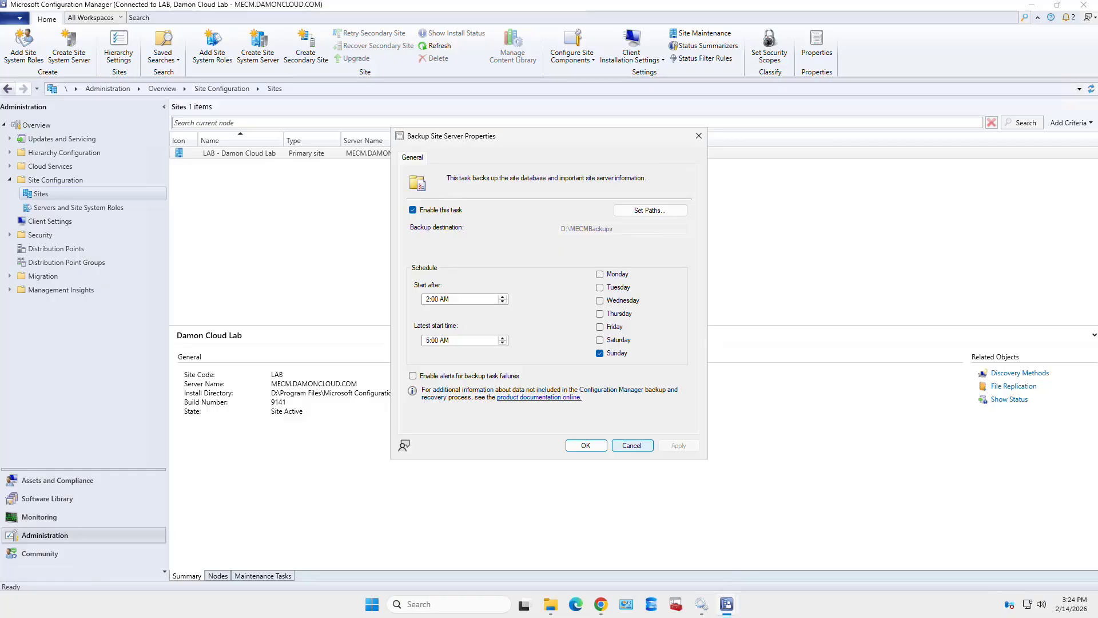
pyautogui.click(632, 445)
pyautogui.click(655, 442)
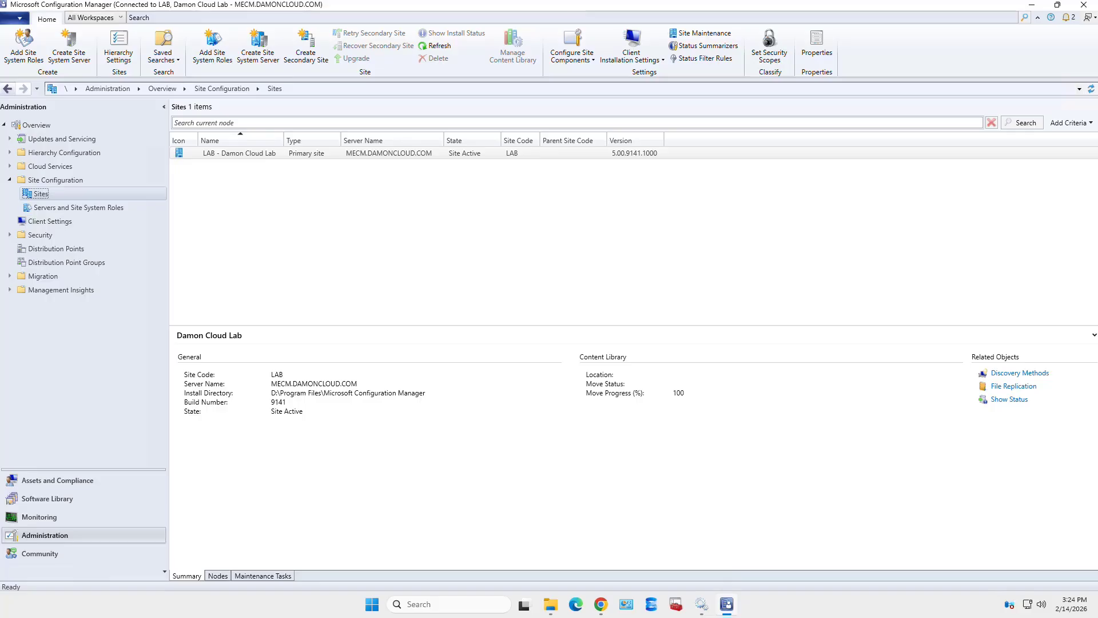
# - Open D:\MECMBackups\LABBackup and look inside its CD.Latest, SiteDBServer and SiteServer subfolders
pyautogui.click(551, 604)
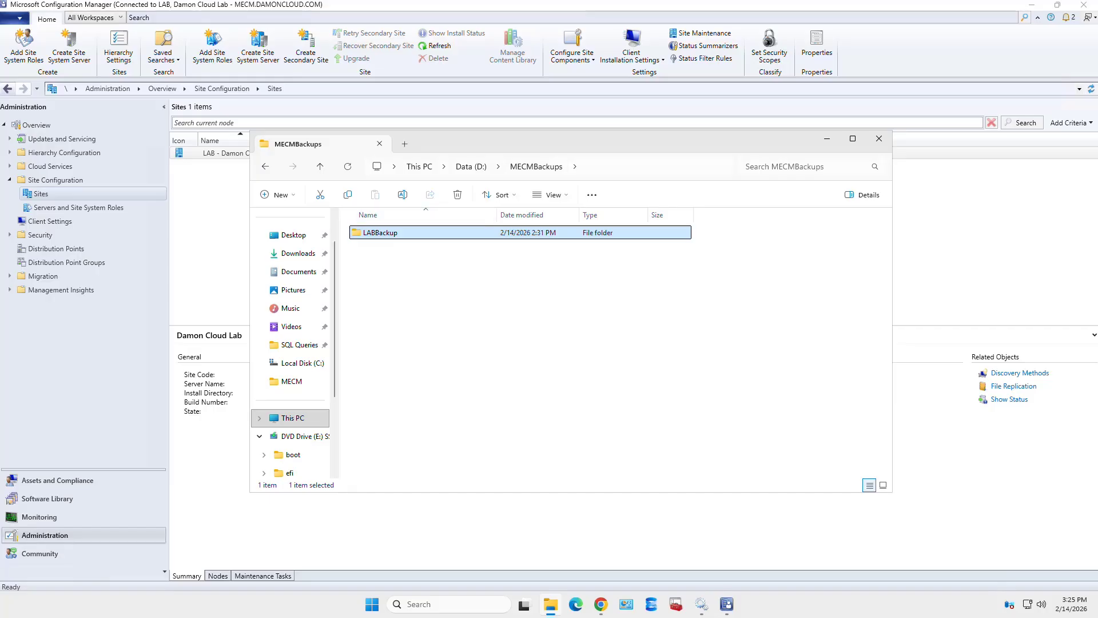
pyautogui.doubleClick(433, 233)
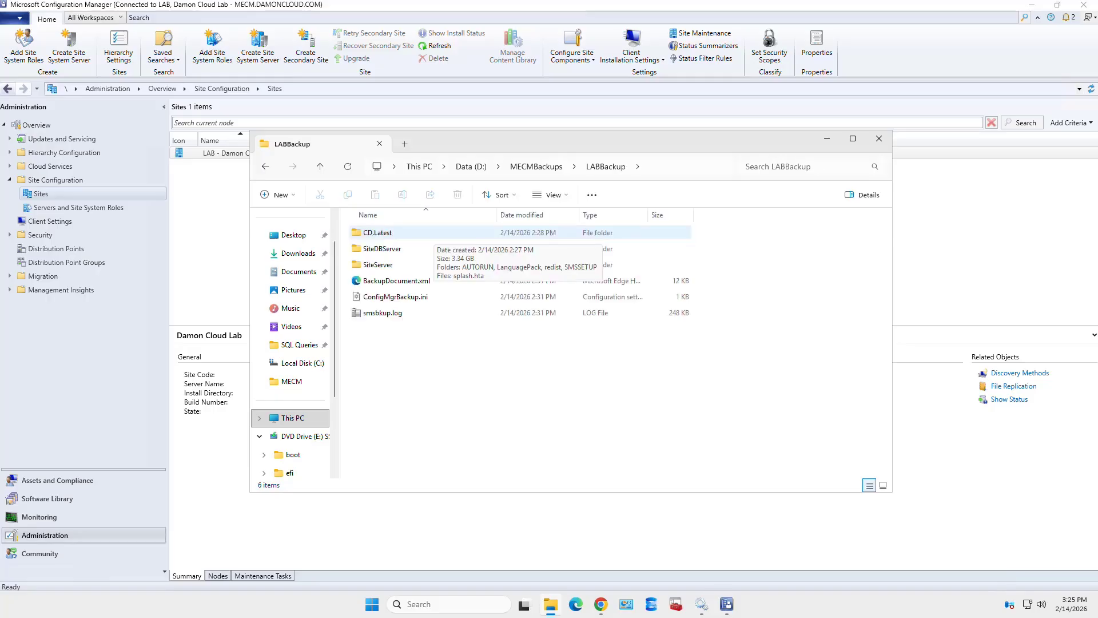
pyautogui.click(433, 233)
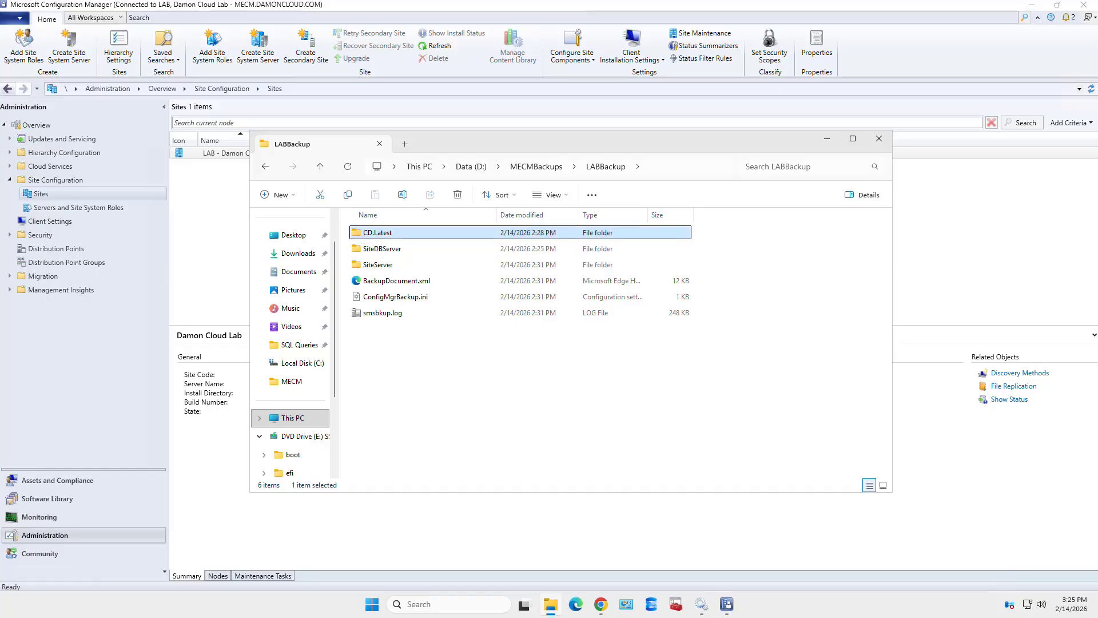
pyautogui.press('Return')
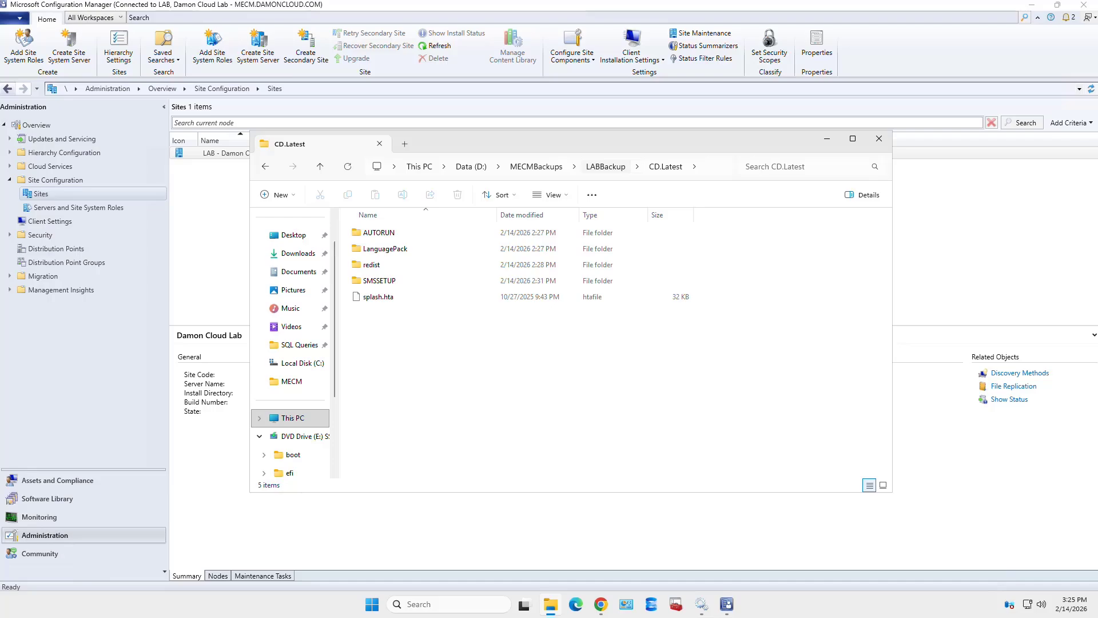
pyautogui.hotkey('alt', 'Up')
pyautogui.press('Down')
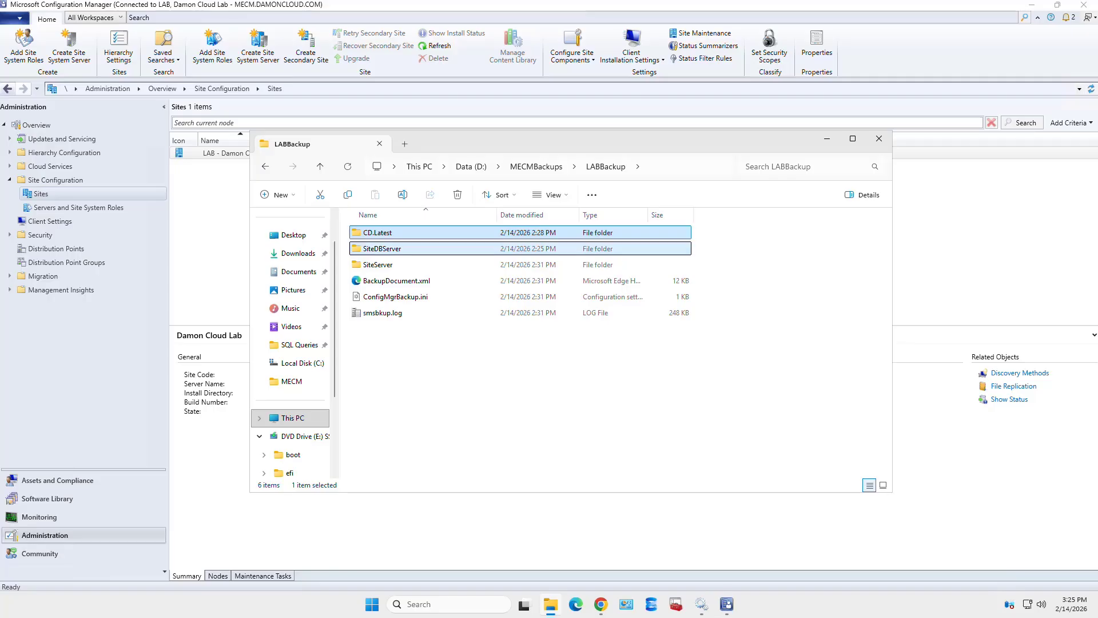
pyautogui.press('Return')
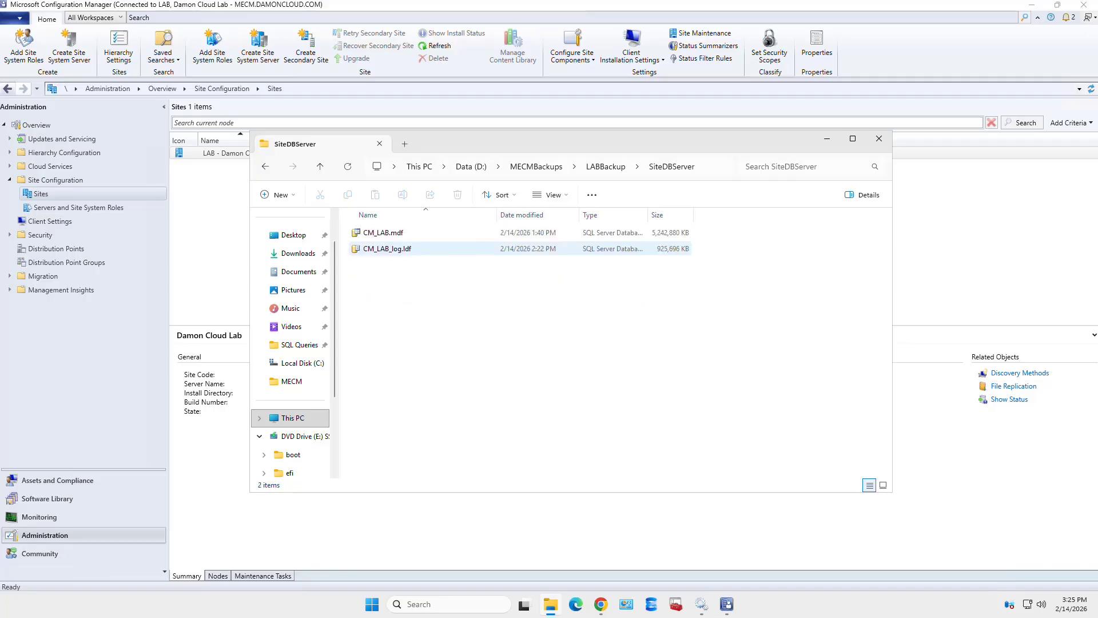
pyautogui.hotkey('alt', 'Up')
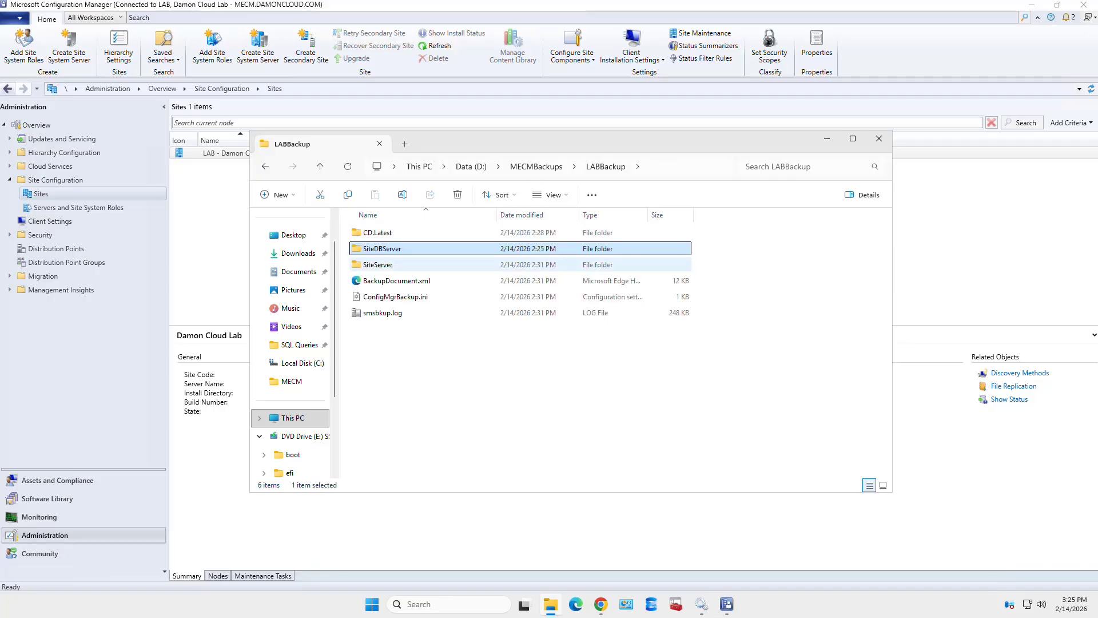
pyautogui.press('Down')
pyautogui.press('Return')
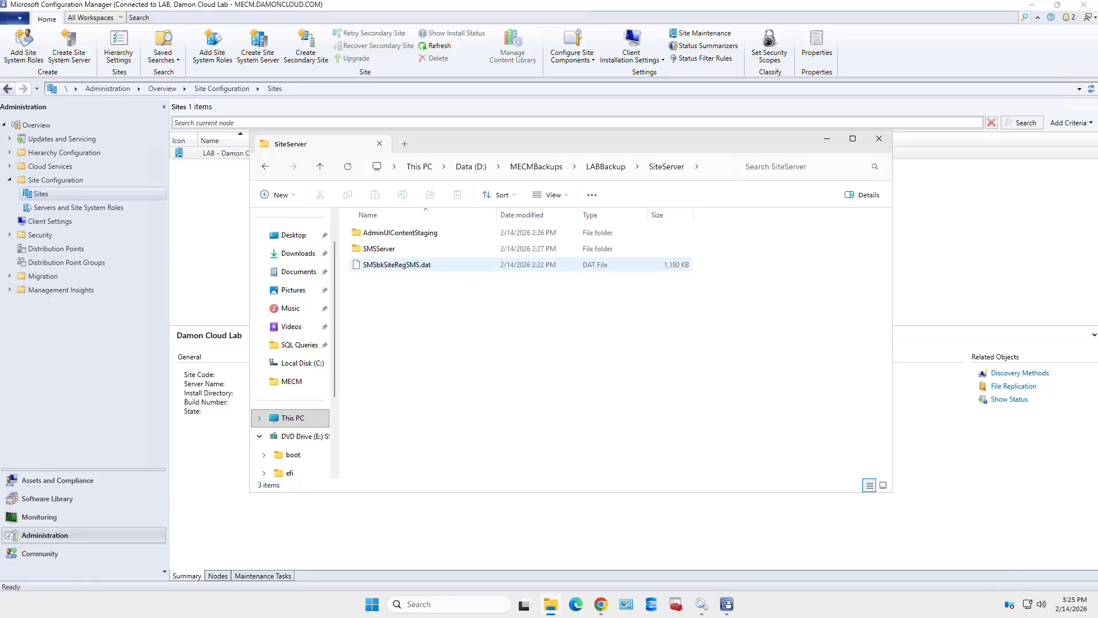
pyautogui.press('Up')
pyautogui.press('Down')
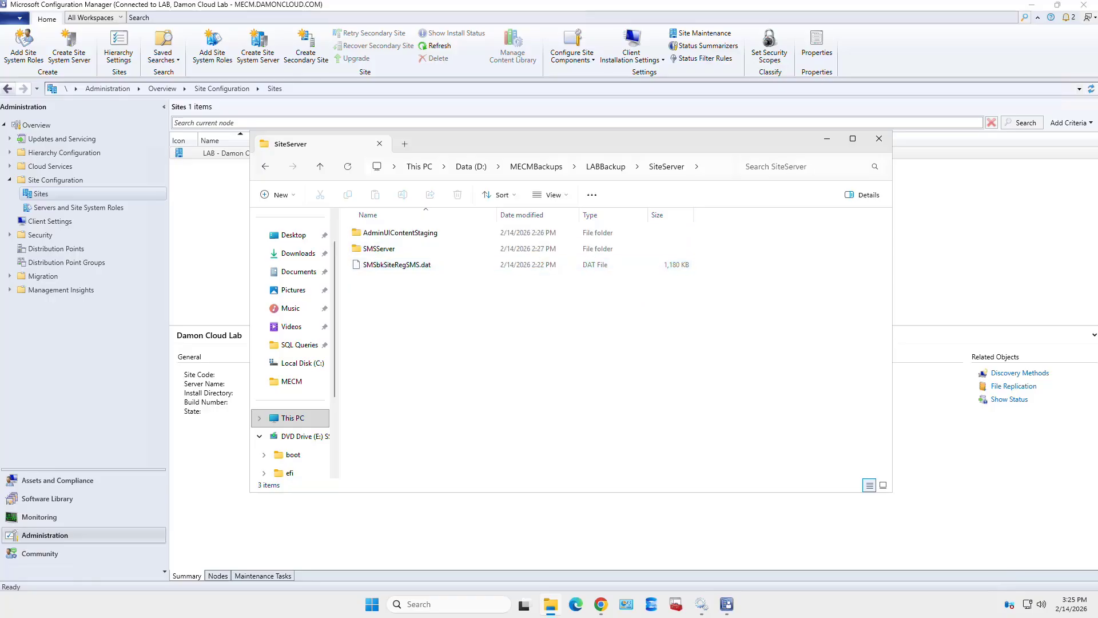
pyautogui.hotkey('alt', 'Up')
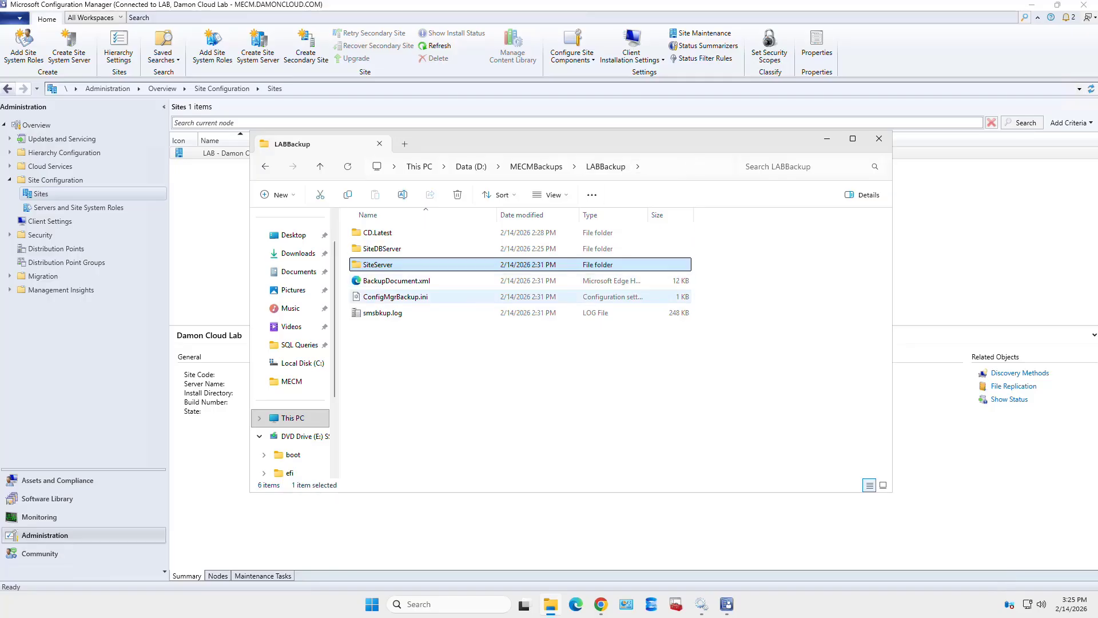
# - Look over ConfigMgrBackup.ini and BackupDocument.xml, then open smsbkup.log in the log viewer
pyautogui.click(395, 296)
pyautogui.click(397, 281)
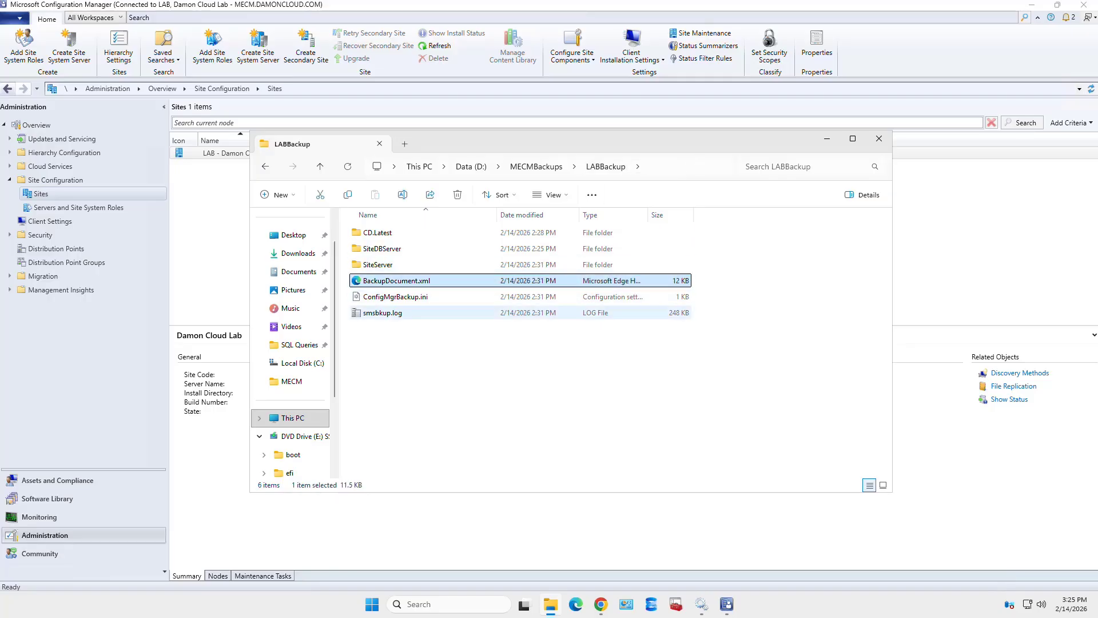
pyautogui.click(383, 312)
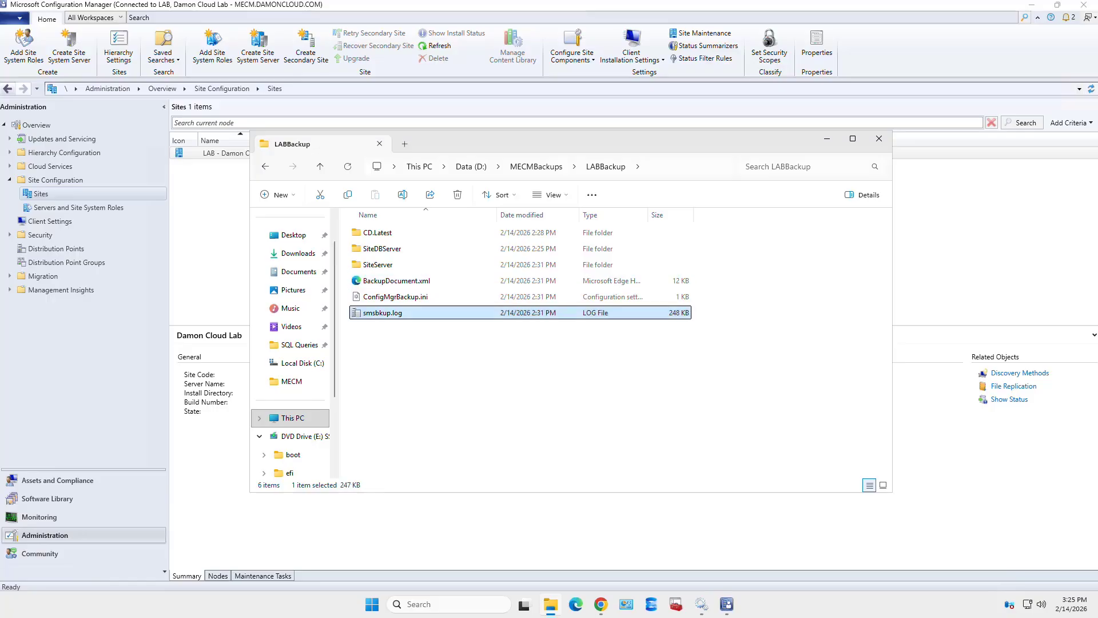
pyautogui.press('Return')
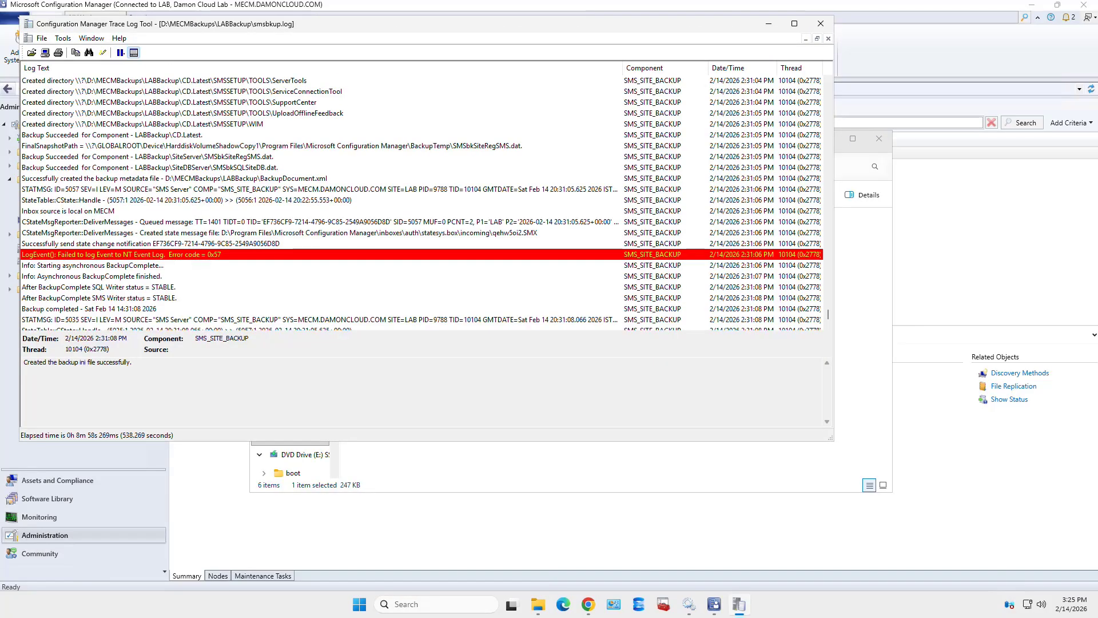
# - Close smsbkup.log in CMTrace and return to D:\MECMBackups via the breadcrumb
pyautogui.click(821, 24)
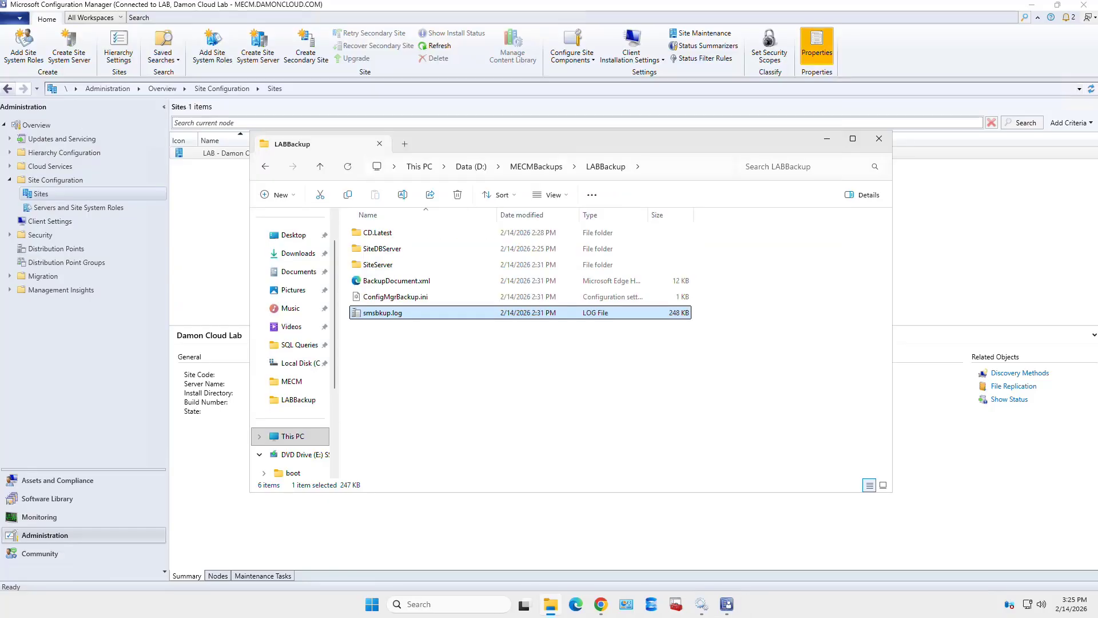
pyautogui.click(536, 167)
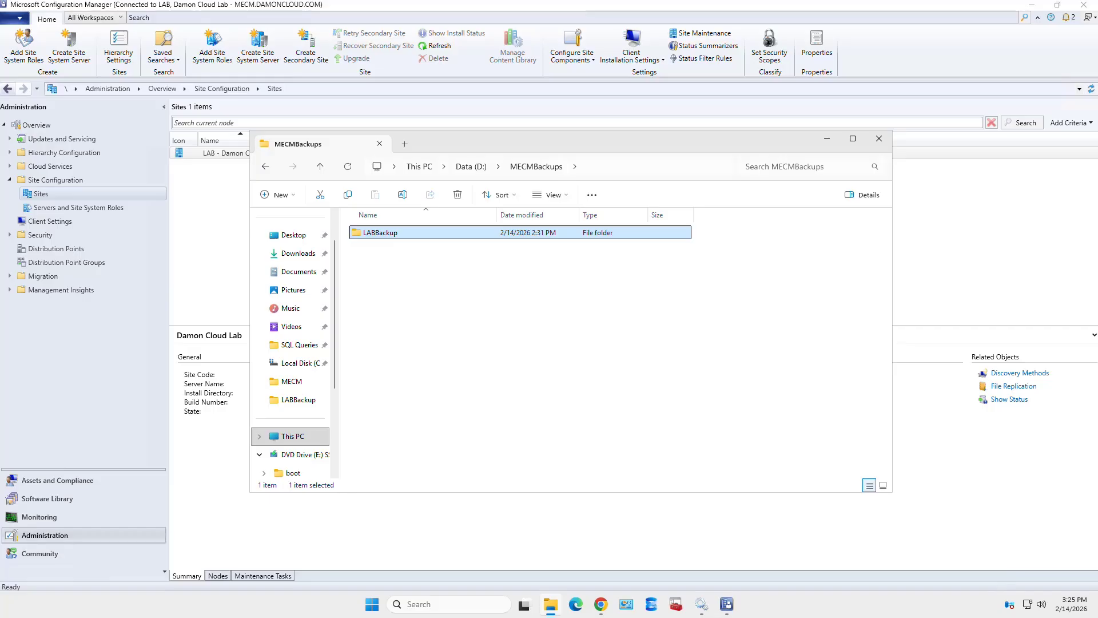
# - Start the SMS_SITE_BACKUP service, then minimize the Services window
pyautogui.click(702, 604)
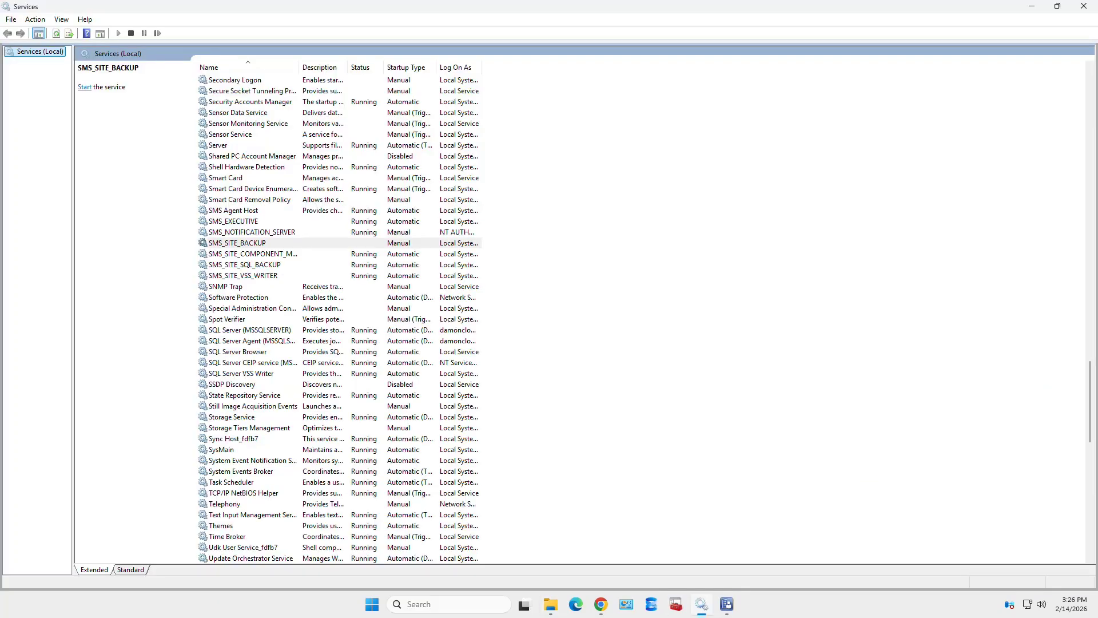
pyautogui.click(202, 242)
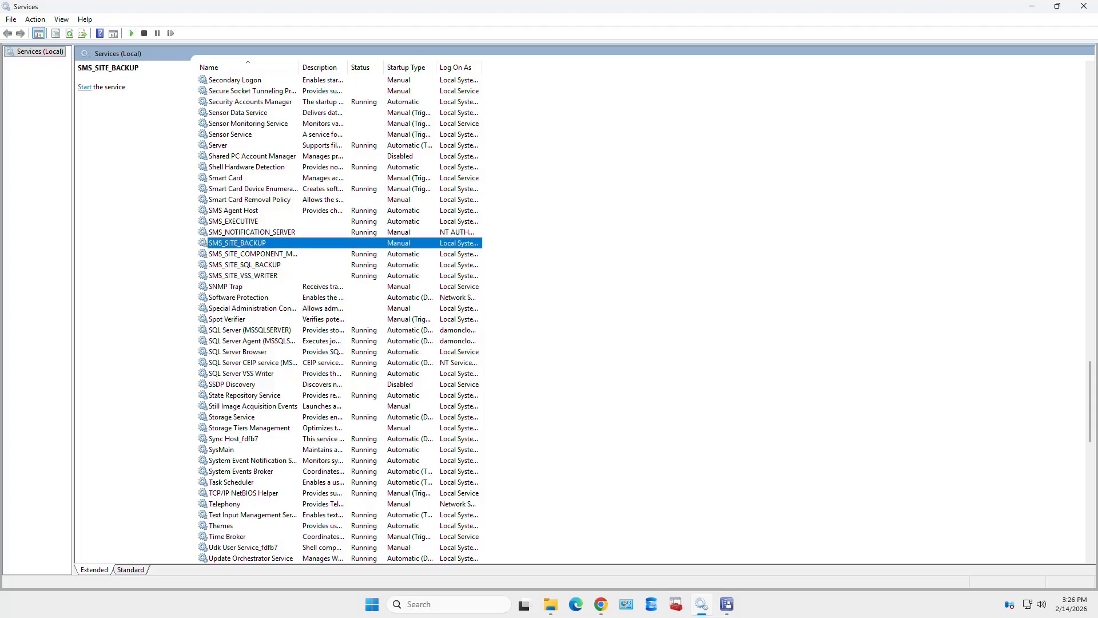
pyautogui.rightClick(281, 245)
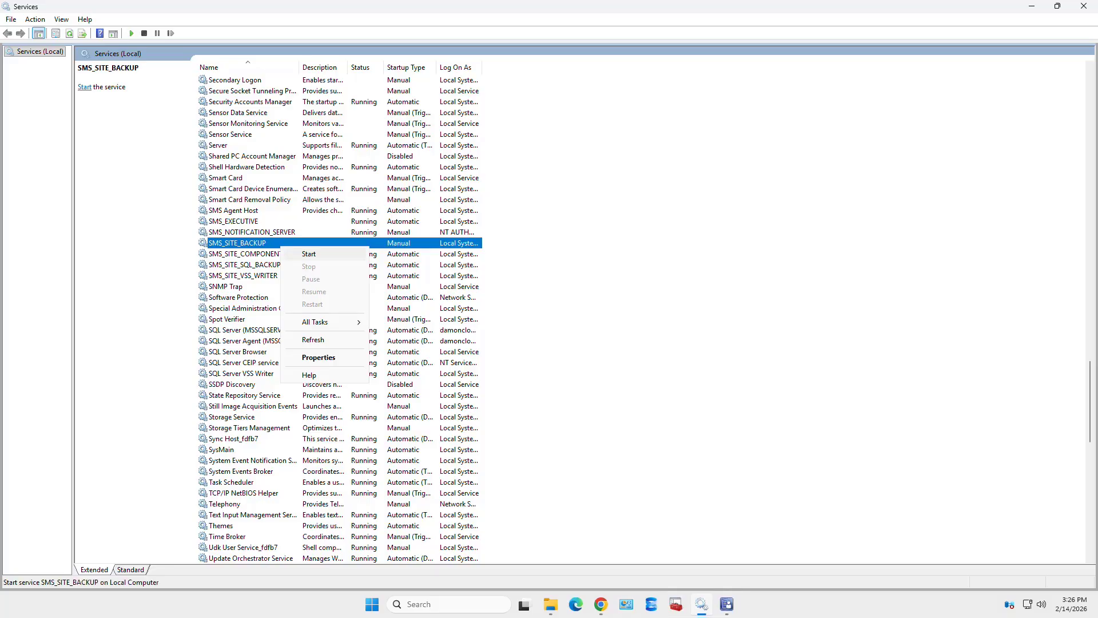
pyautogui.click(309, 254)
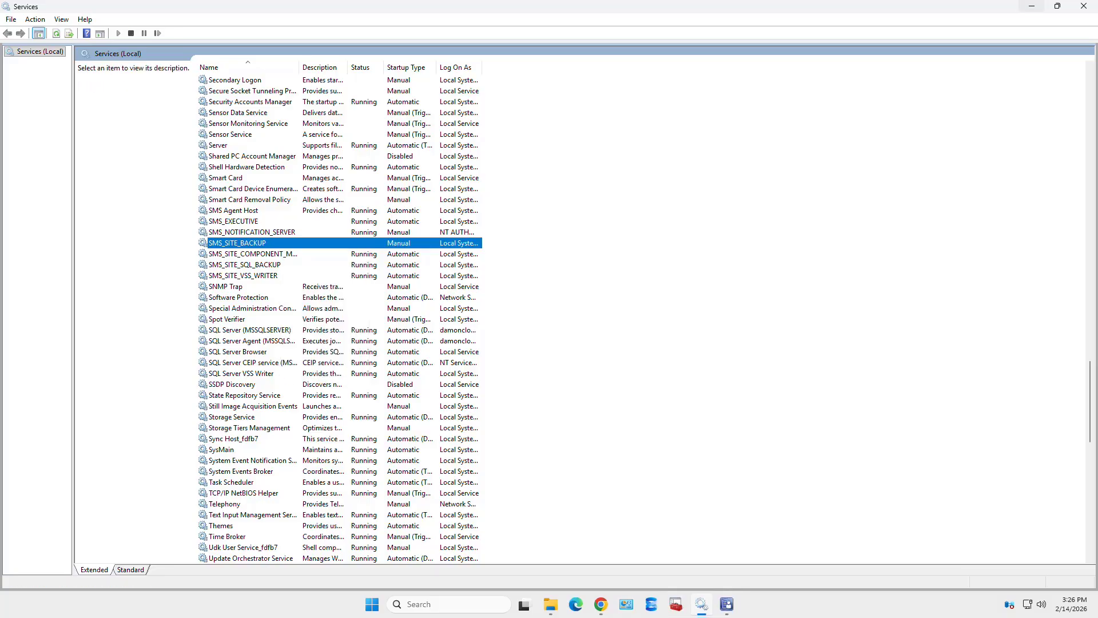
pyautogui.click(1032, 6)
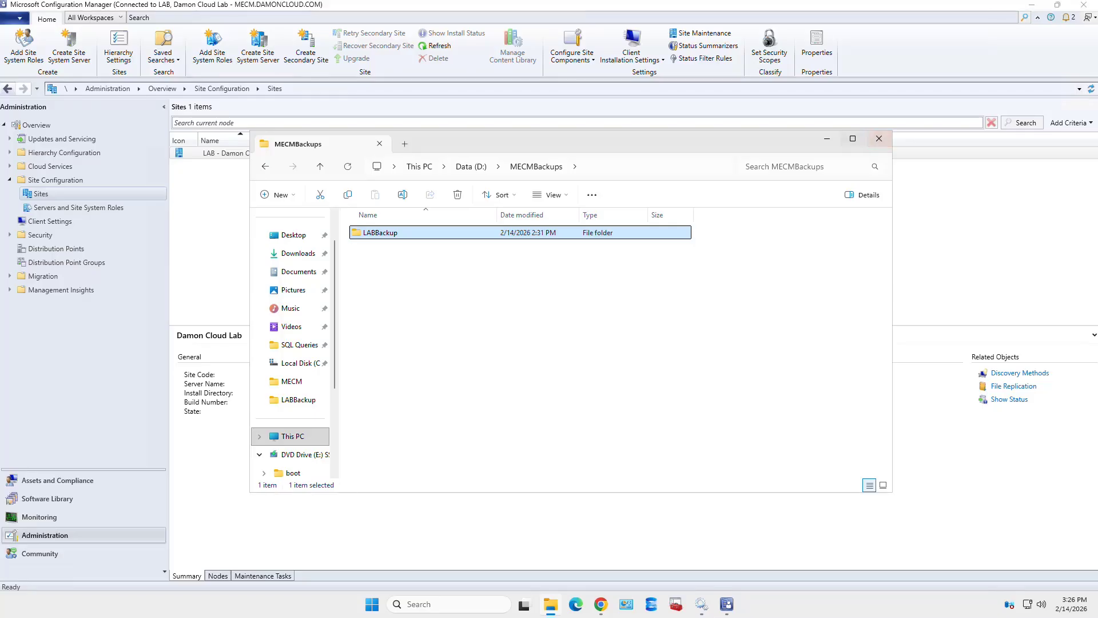
# - Minimize the MECMBackups folder window and go back to the Site Configuration overview
pyautogui.click(826, 139)
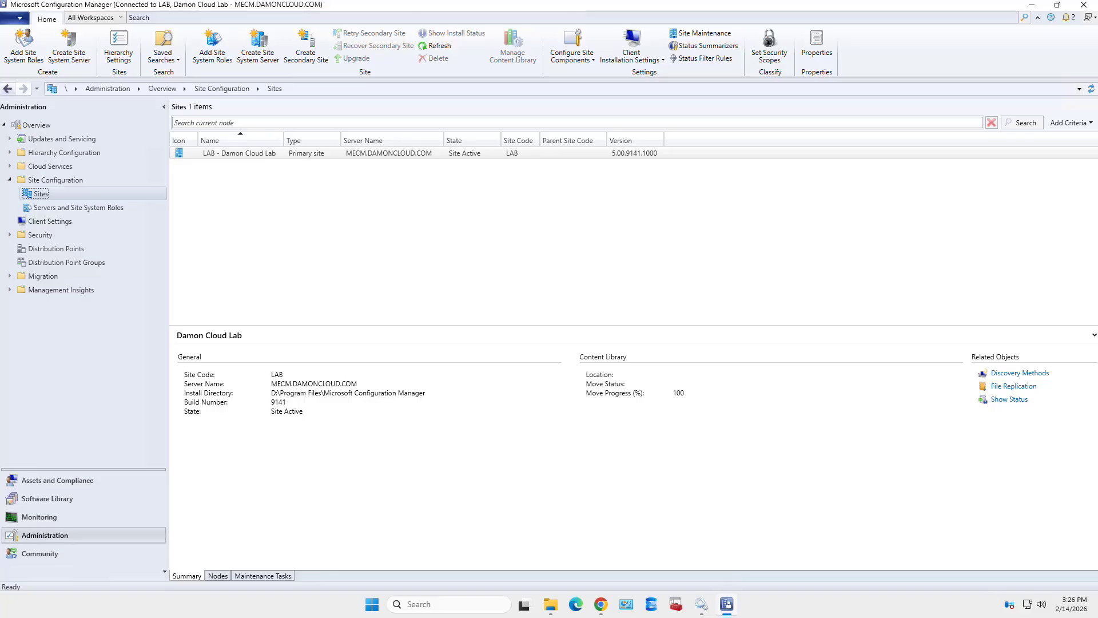
pyautogui.click(9, 180)
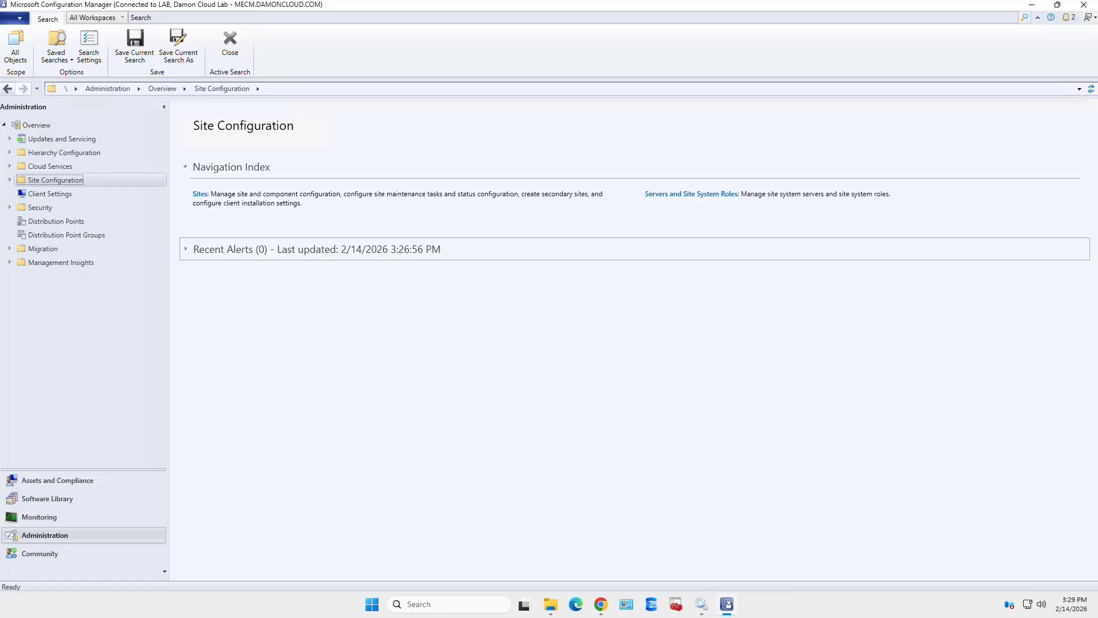
# - Expand and select Administration > Updates and Servicing (no updates listed), dismissing its context menu unused
pyautogui.click(10, 139)
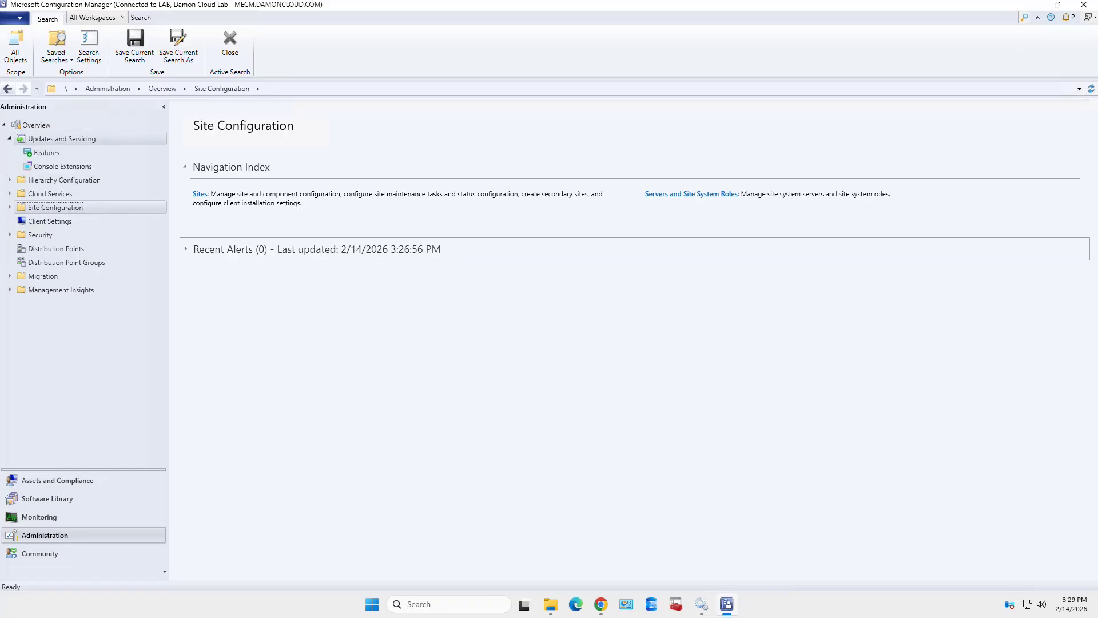
pyautogui.click(62, 139)
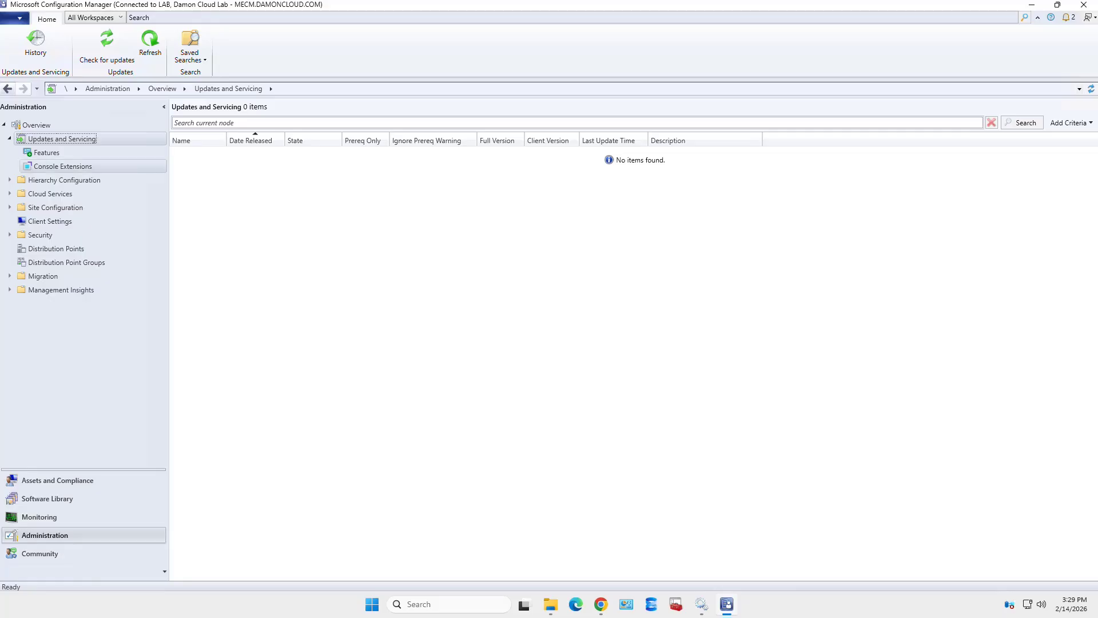
pyautogui.rightClick(79, 139)
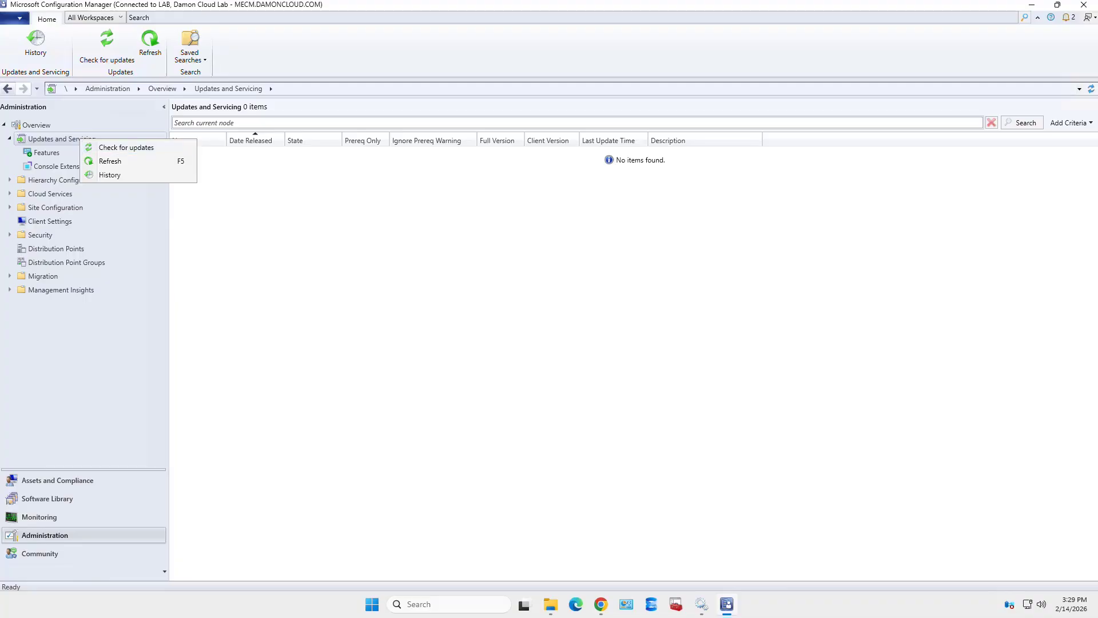
pyautogui.press('Escape')
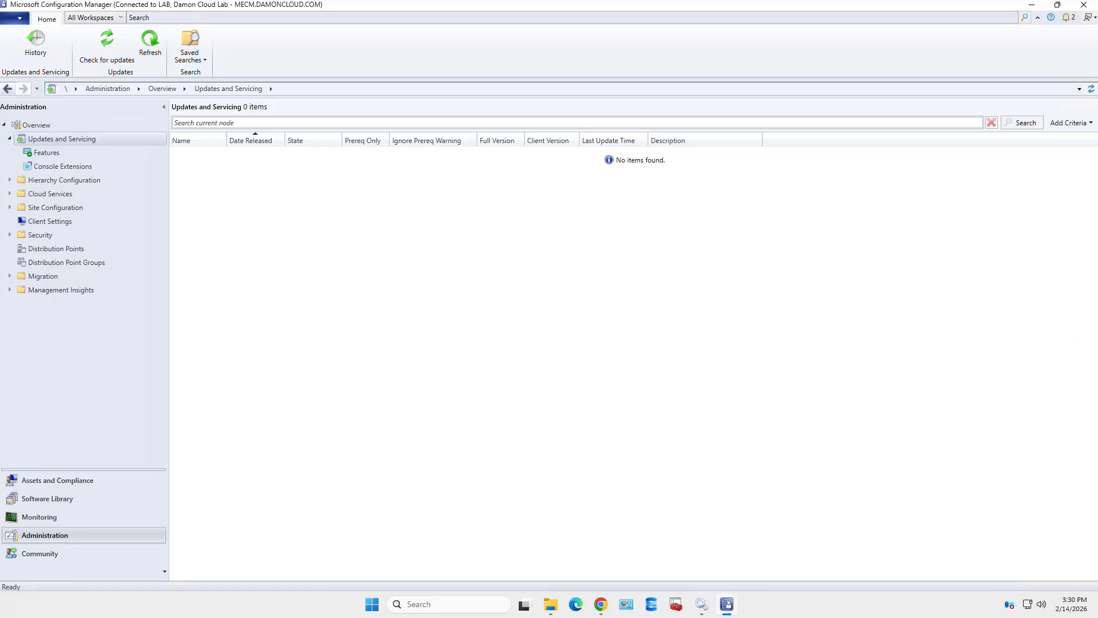
# - Show About Configuration Manager: Version 2509, console 5.2509.1036.1200, site 5.0.9141.1000
pyautogui.click(14, 18)
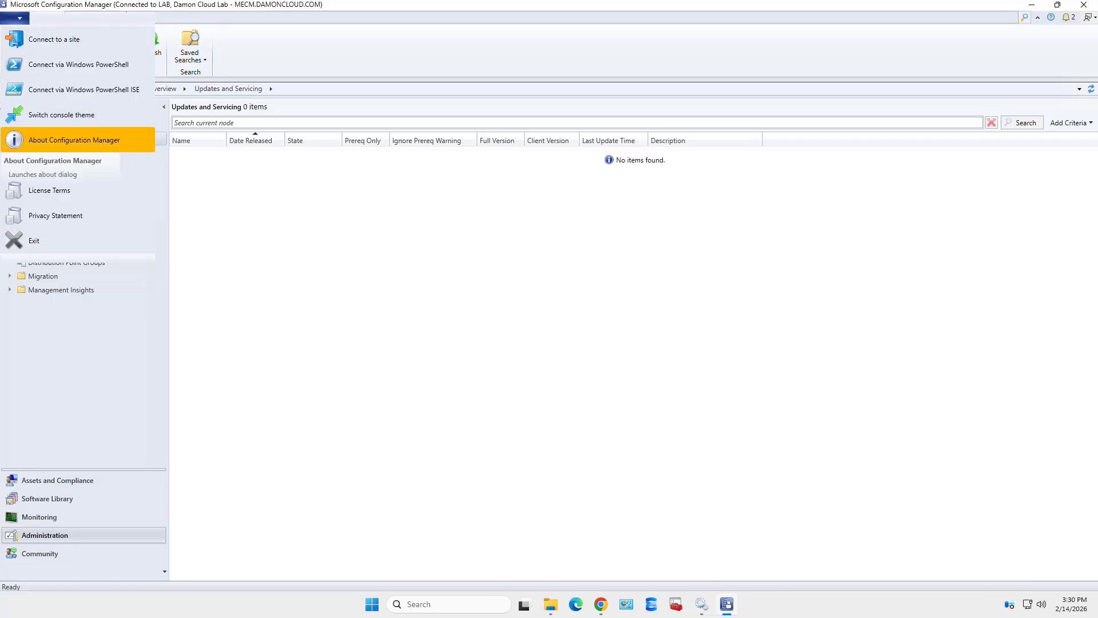
pyautogui.click(74, 140)
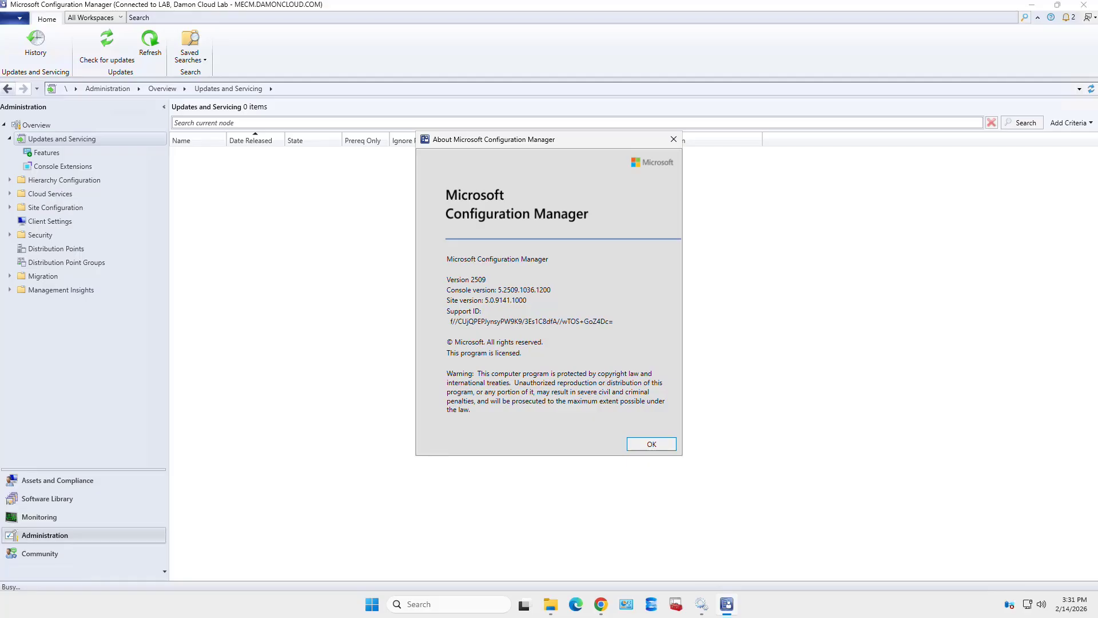
# - Close About, run Check for updates on Updates and Servicing, acknowledge the notice, then refresh
pyautogui.press('Return')
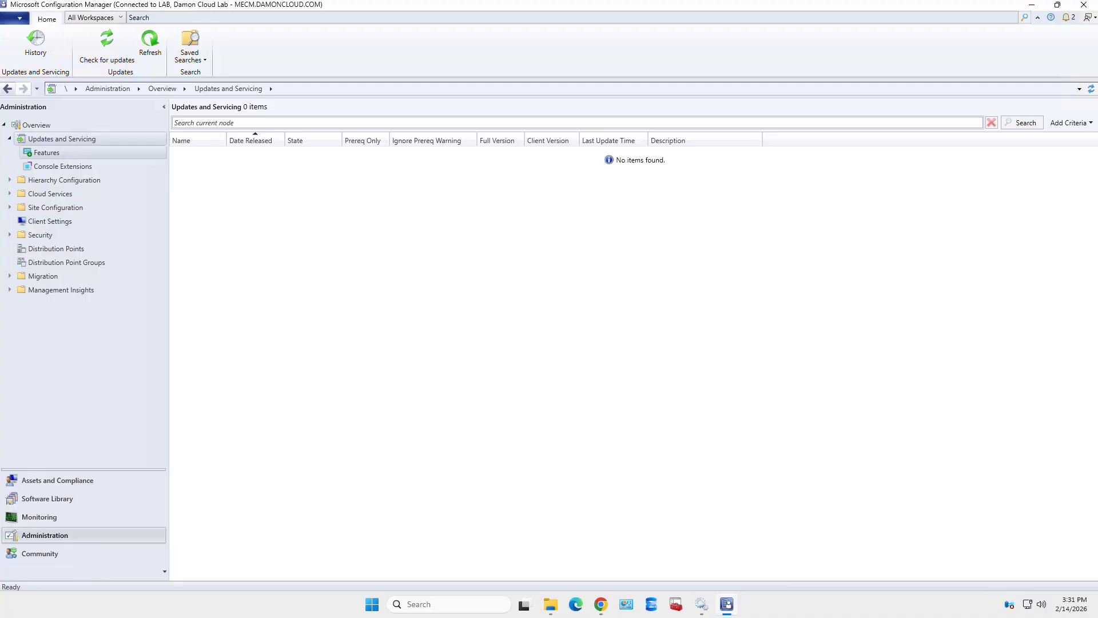
pyautogui.rightClick(110, 140)
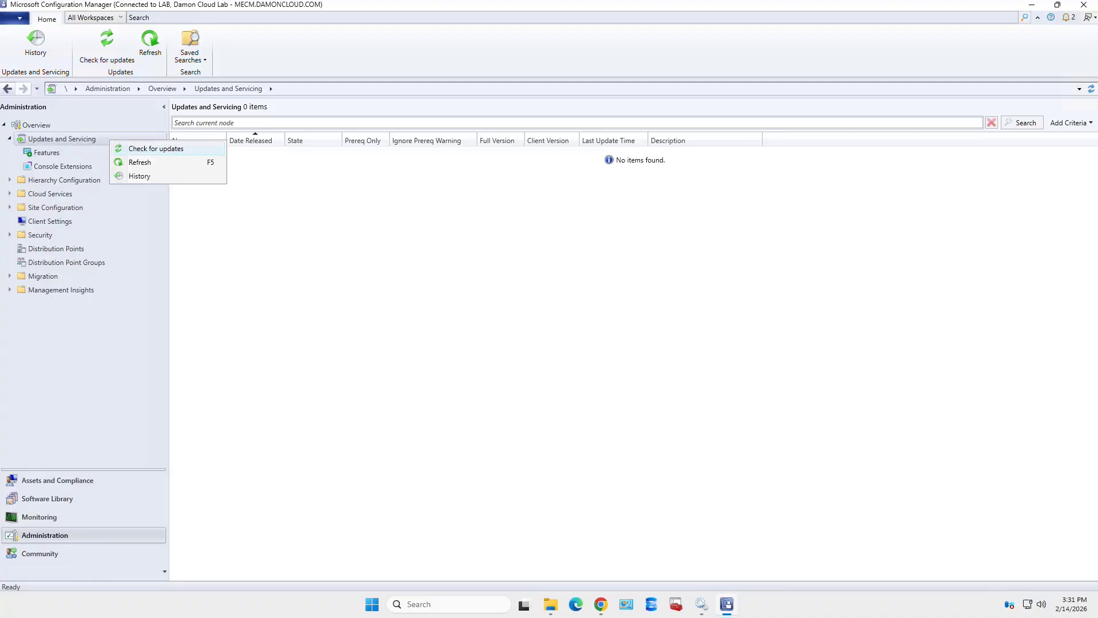
pyautogui.press('Return')
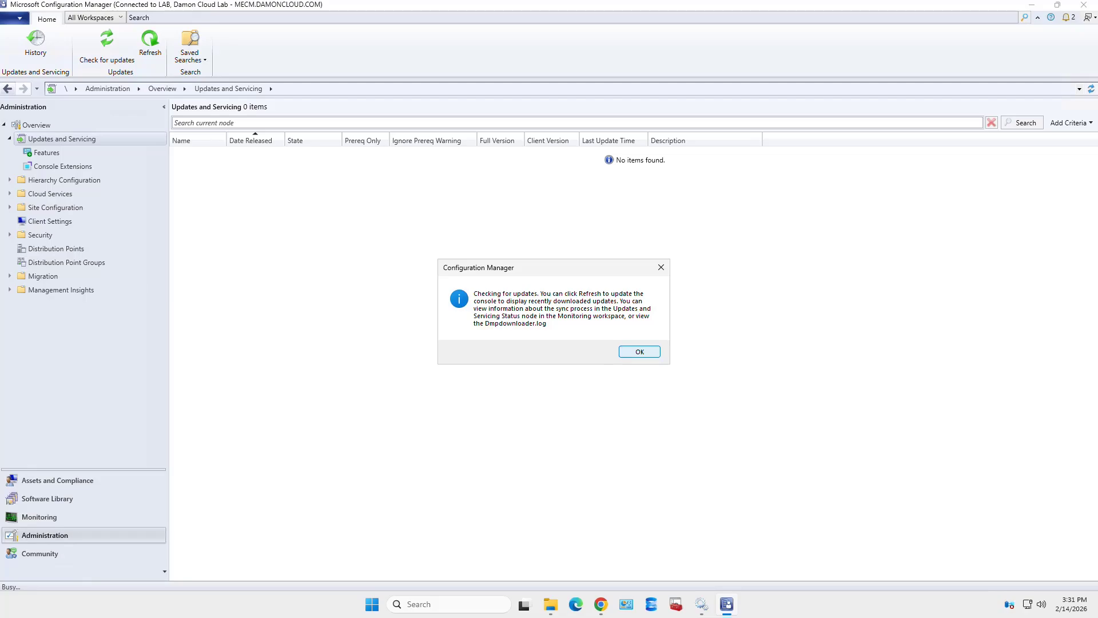
pyautogui.press('Return')
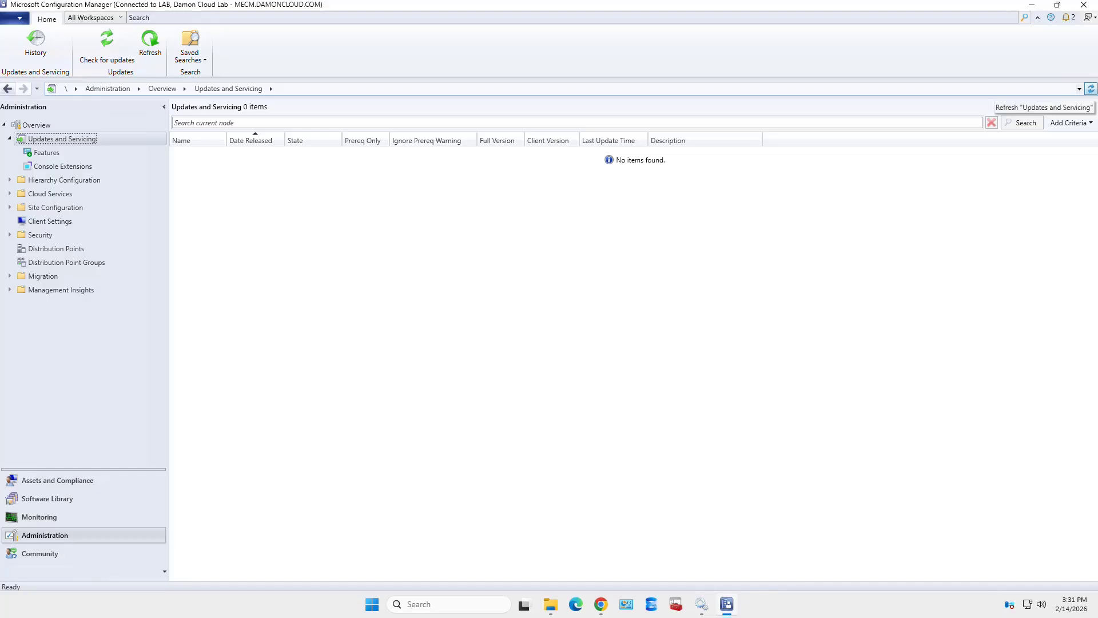
pyautogui.click(1092, 89)
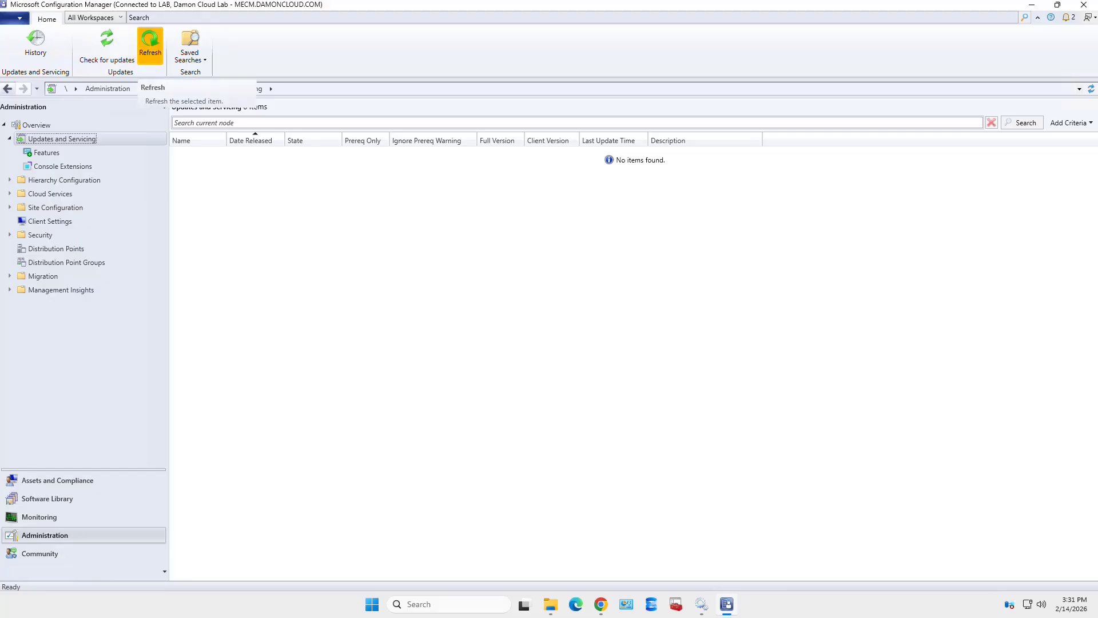
# - Refresh the Updates and Servicing list again from the Home ribbon; it stays empty
pyautogui.click(151, 47)
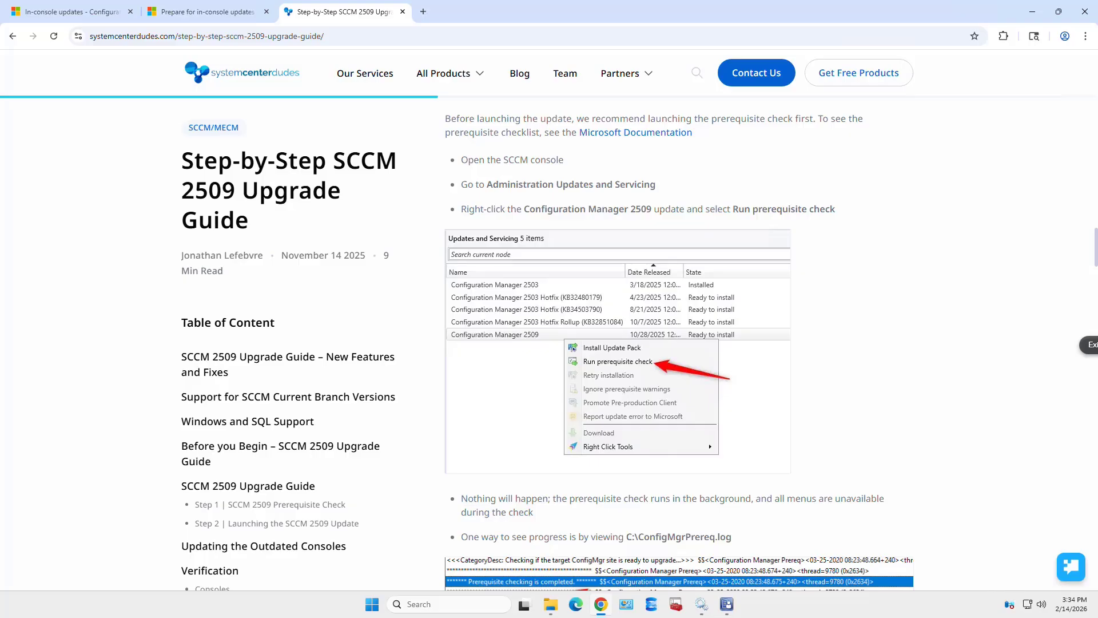
# - Scroll the upgrade guide past Step 2's General tab screenshot to the wizard's Features step
pyautogui.scroll(-10, 629, 343)
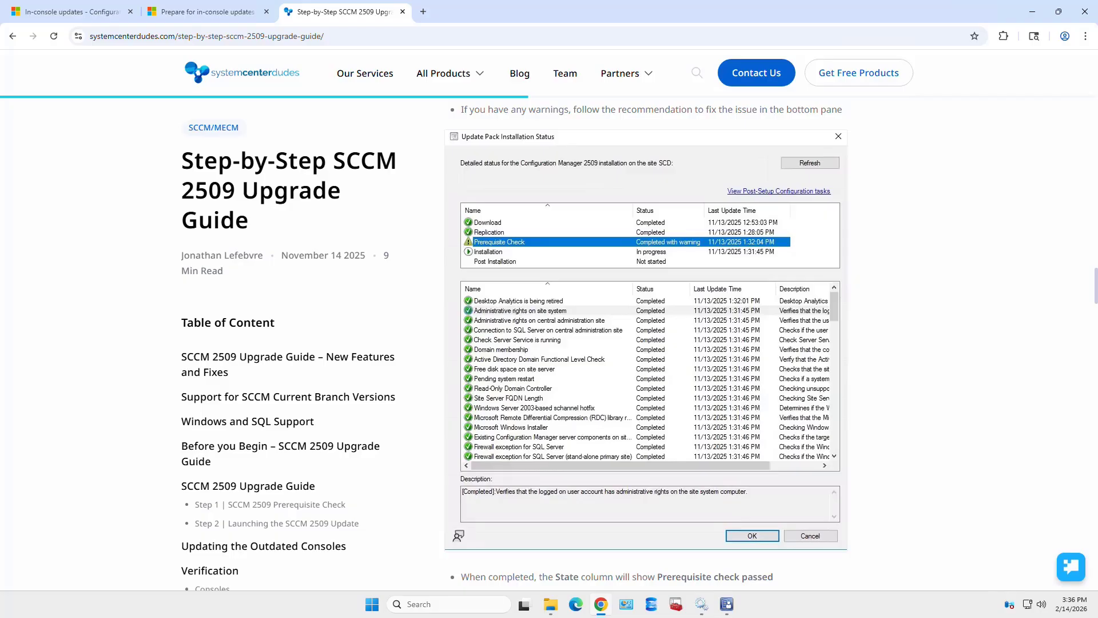
pyautogui.scroll(-6, 646, 344)
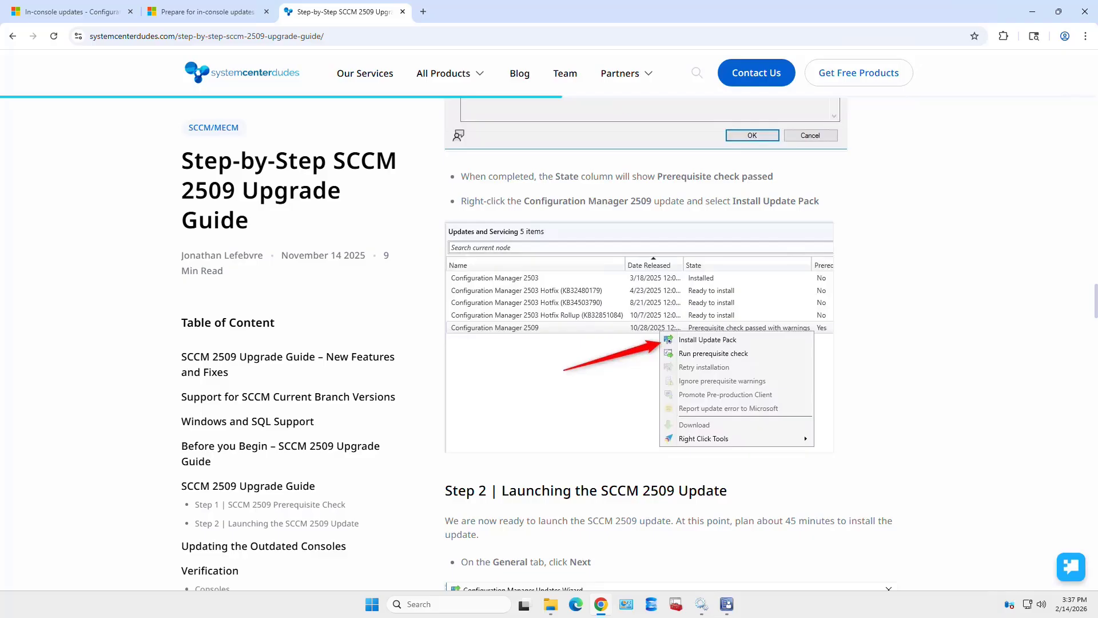
pyautogui.scroll(-6, 629, 343)
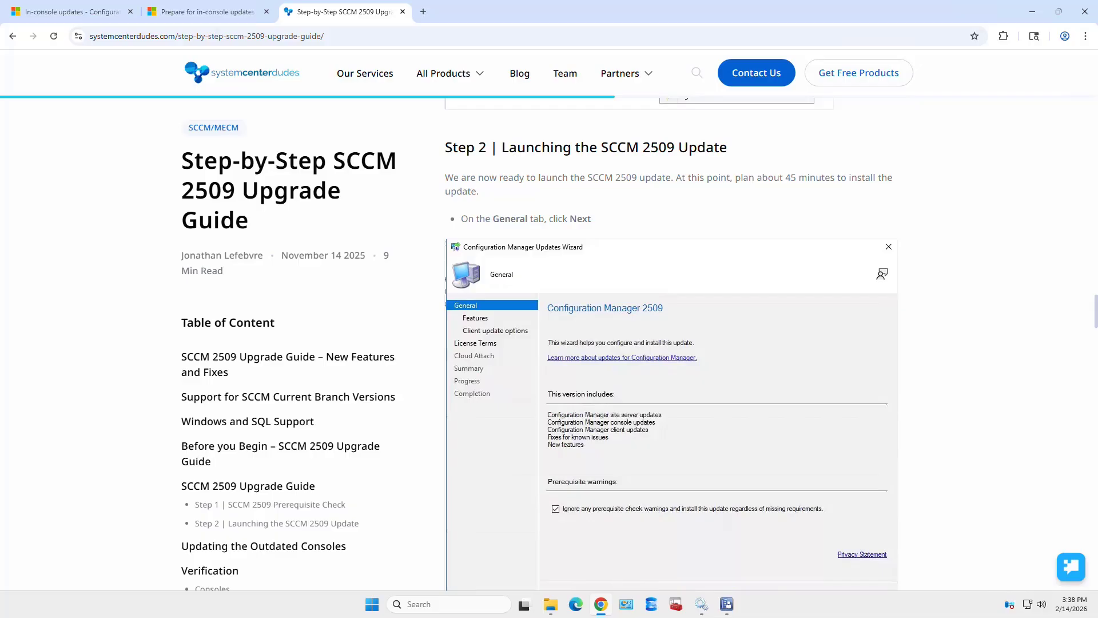
pyautogui.scroll(-9, 672, 366)
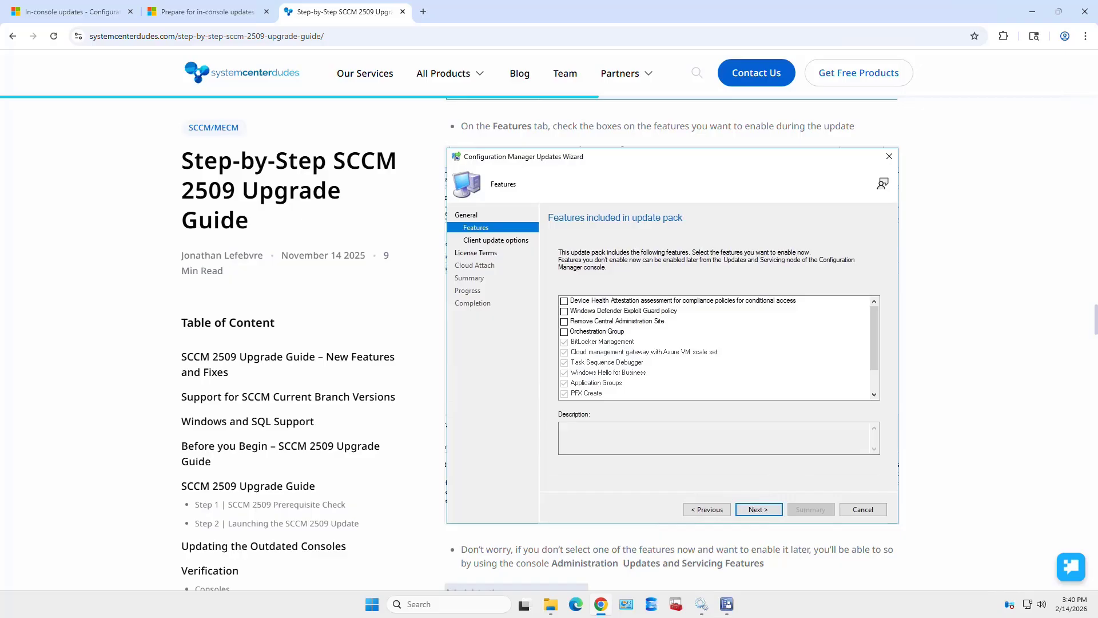
# - Show the Updates and Servicing Features list in the console, sorted by Status
pyautogui.hotkey('alt', 'Tab')
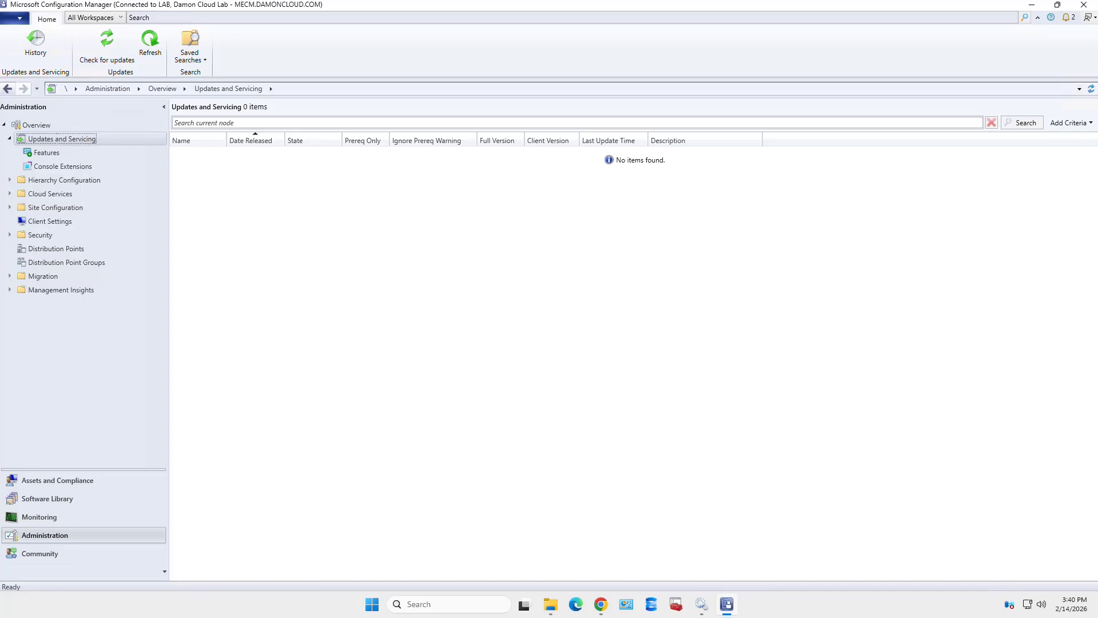
pyautogui.click(47, 153)
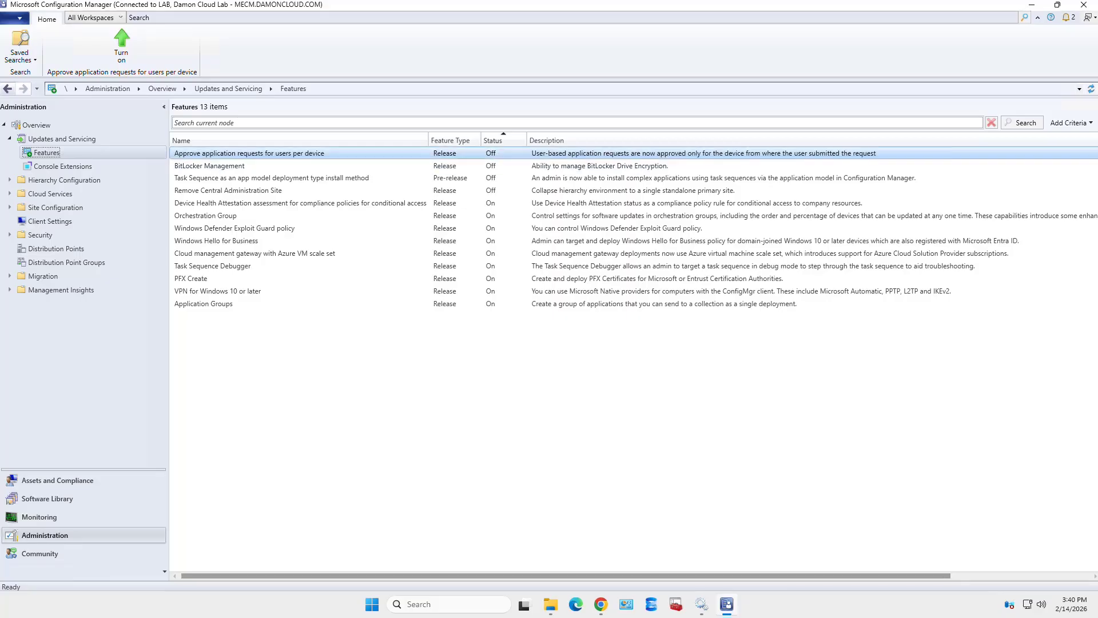
pyautogui.click(492, 140)
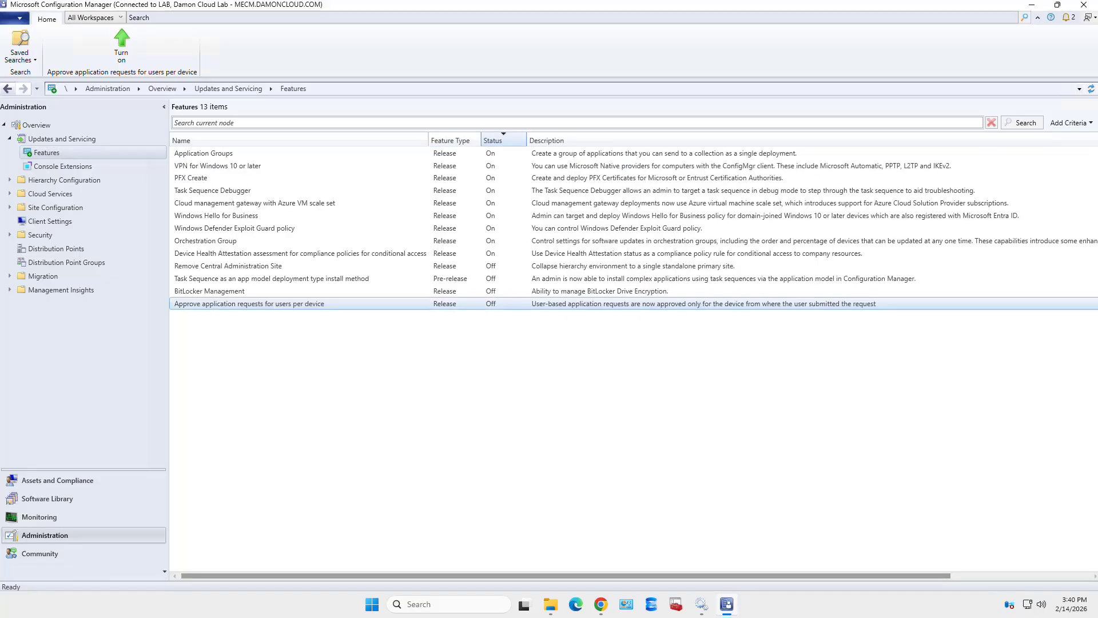
# - Review Off features: Remove CAS, task sequence app model, BitLocker Management, per-device approvals
pyautogui.click(491, 266)
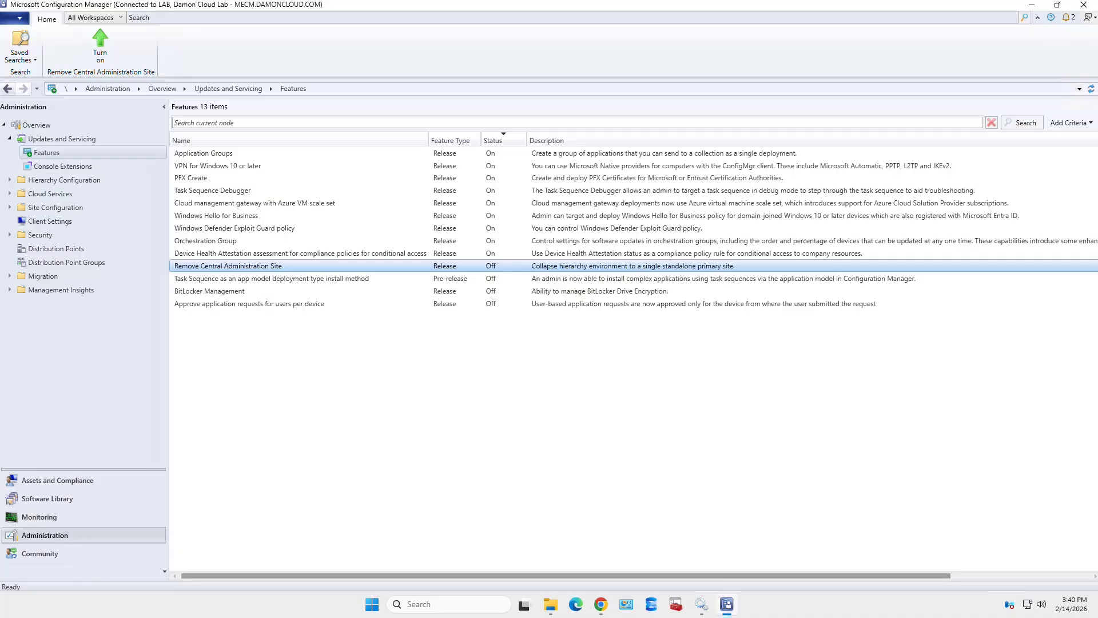
pyautogui.click(491, 278)
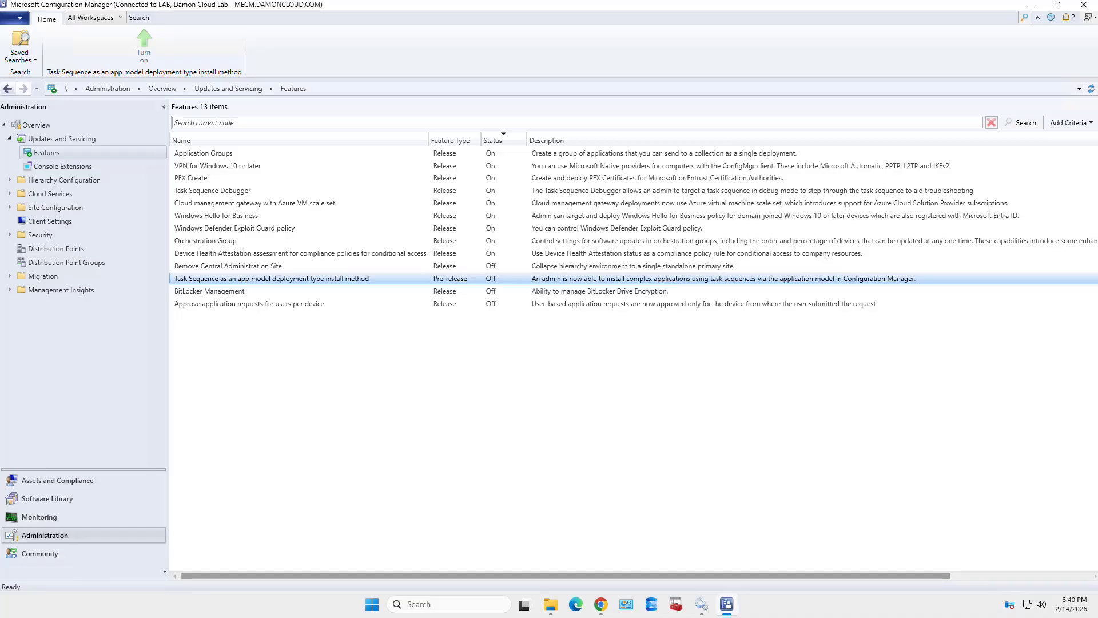
pyautogui.click(240, 292)
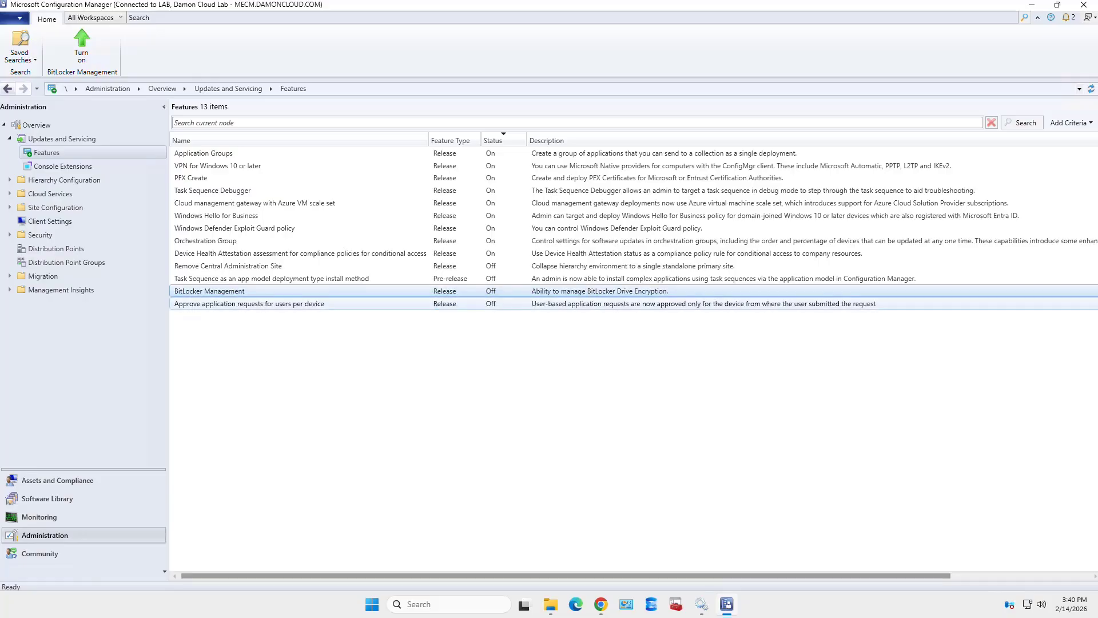
pyautogui.click(250, 304)
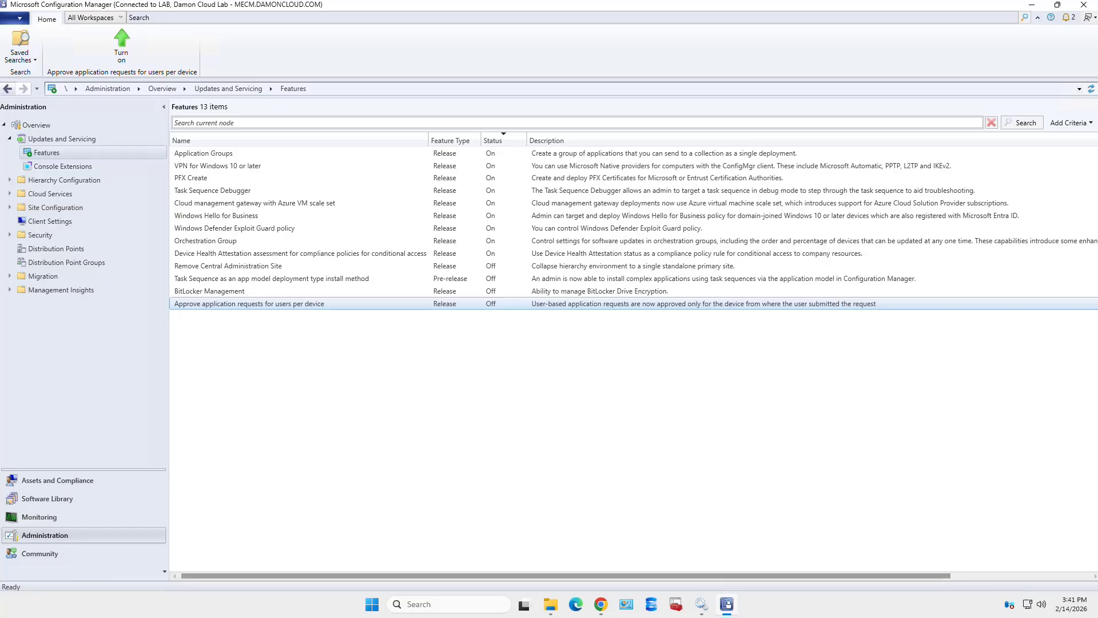
pyautogui.click(601, 604)
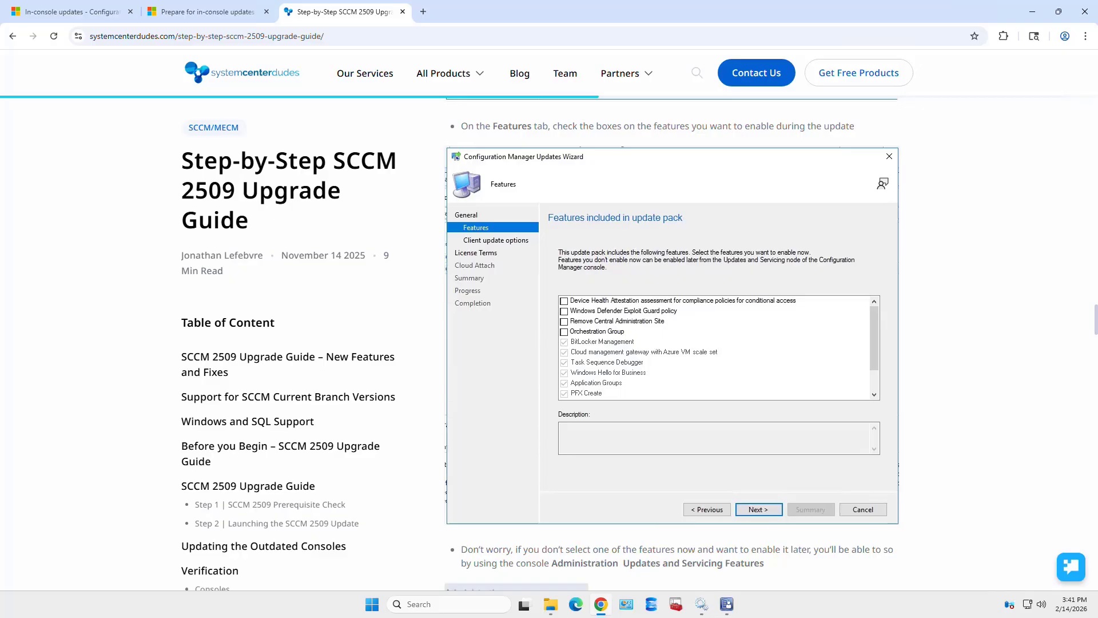
# - Scroll the guide past the wizard Summary screenshot to the update's Installing state
pyautogui.scroll(-10, 672, 343)
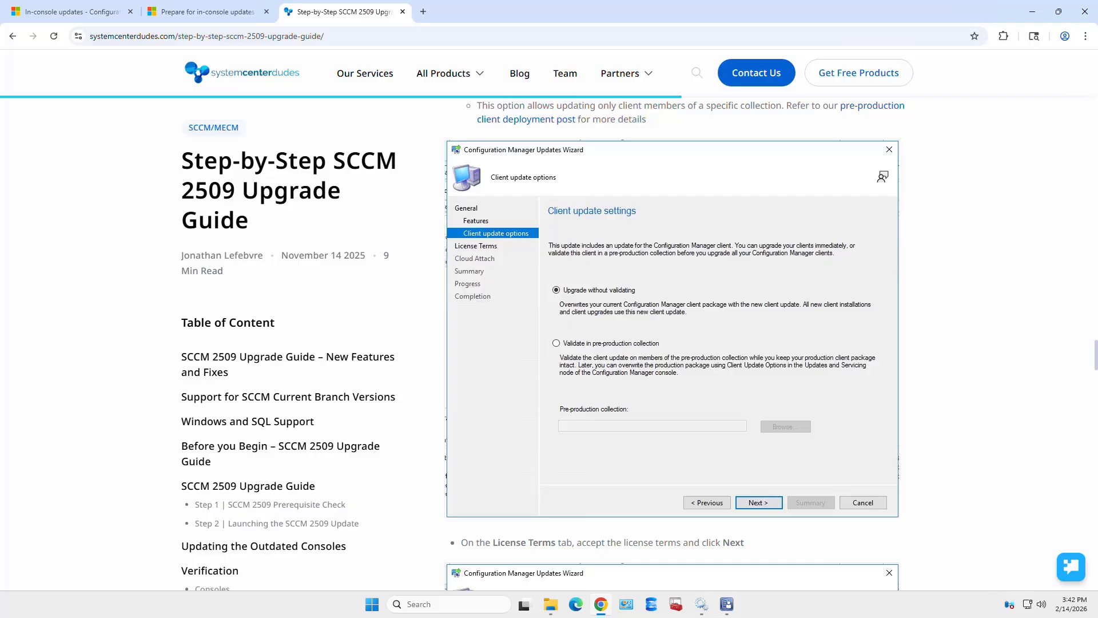
pyautogui.scroll(-8, 672, 343)
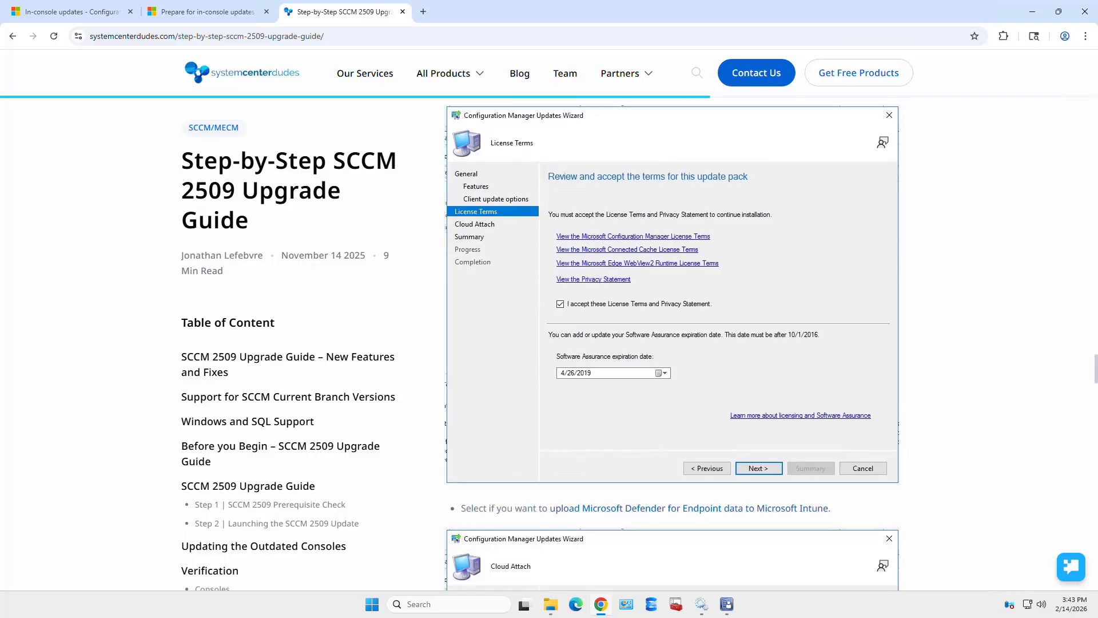
pyautogui.scroll(-7, 672, 343)
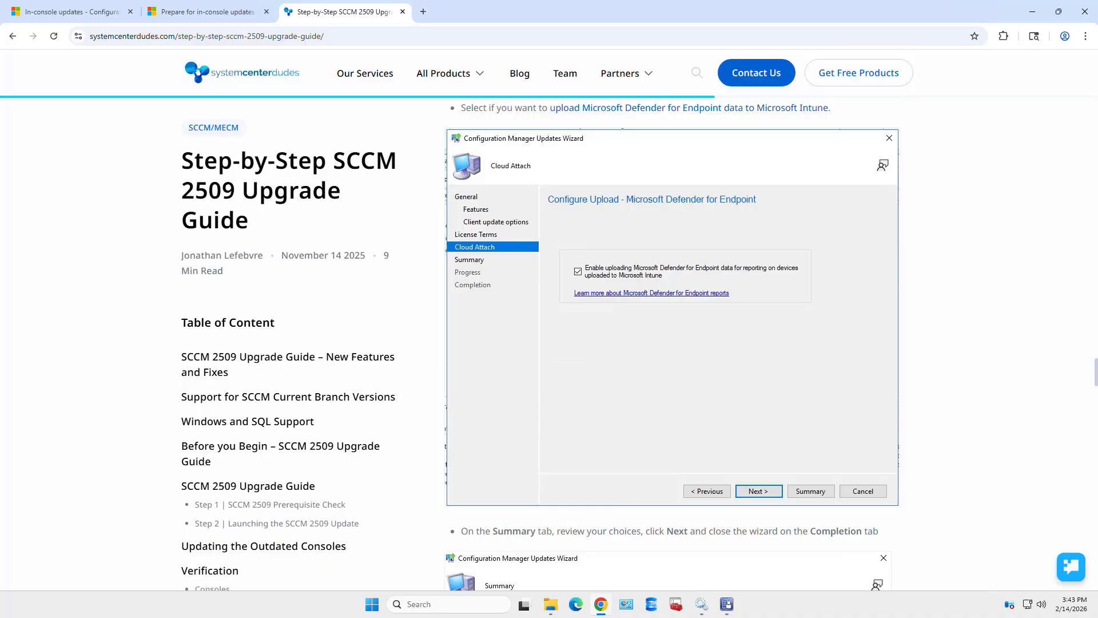
pyautogui.scroll(-7, 672, 343)
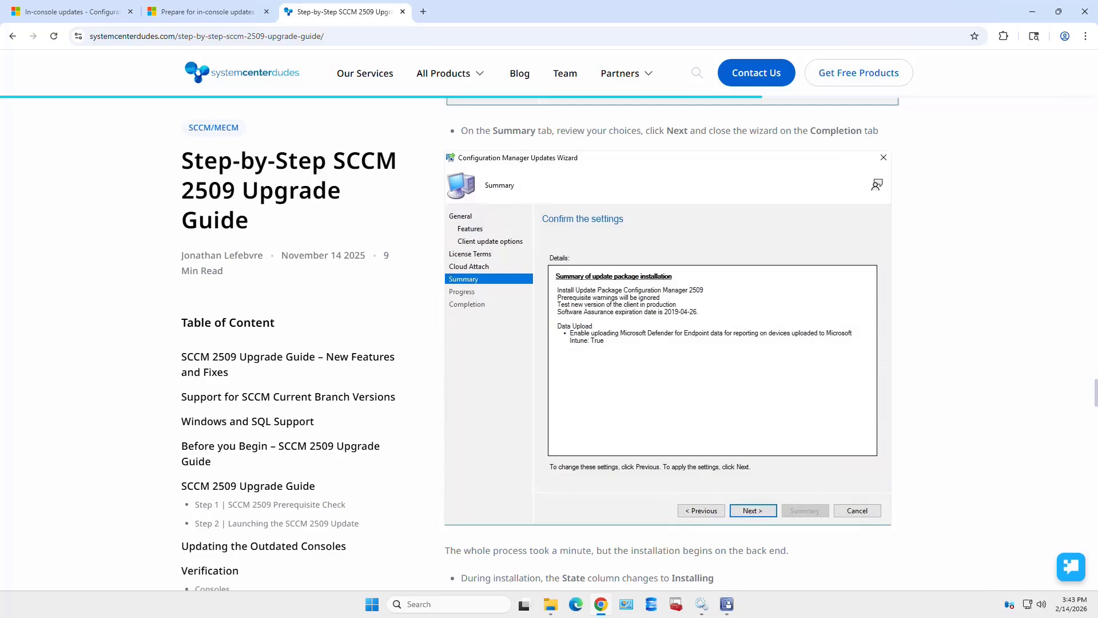
pyautogui.scroll(-7, 668, 343)
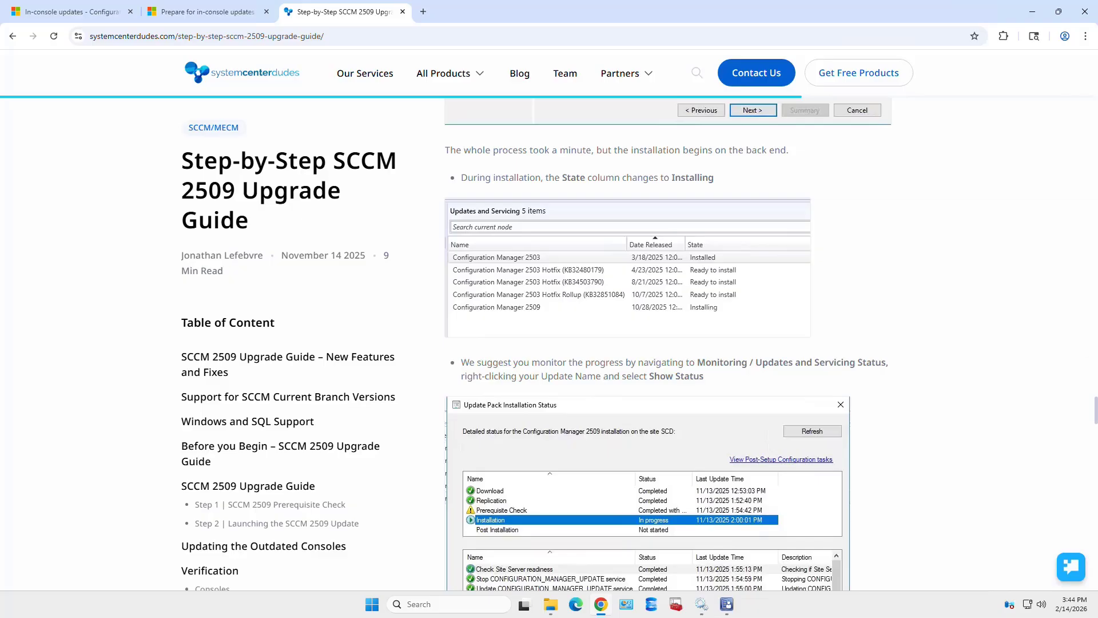
# - Scroll through the Update Pack Installation Status screenshot to the CMUpdate.log instructions
pyautogui.scroll(-3, 650, 344)
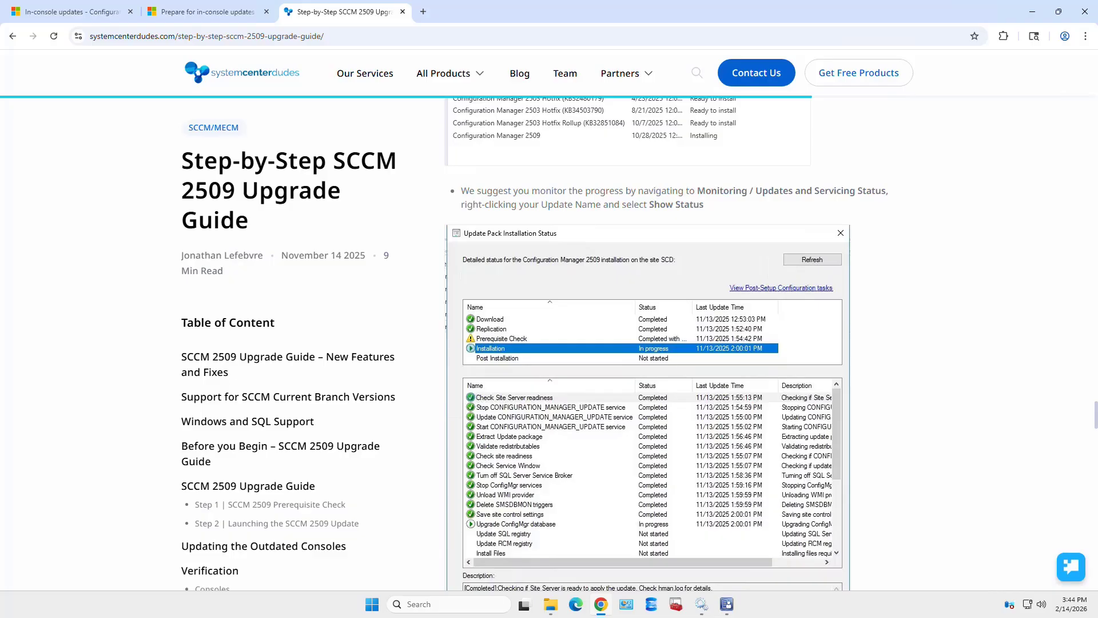
pyautogui.scroll(-1, 650, 343)
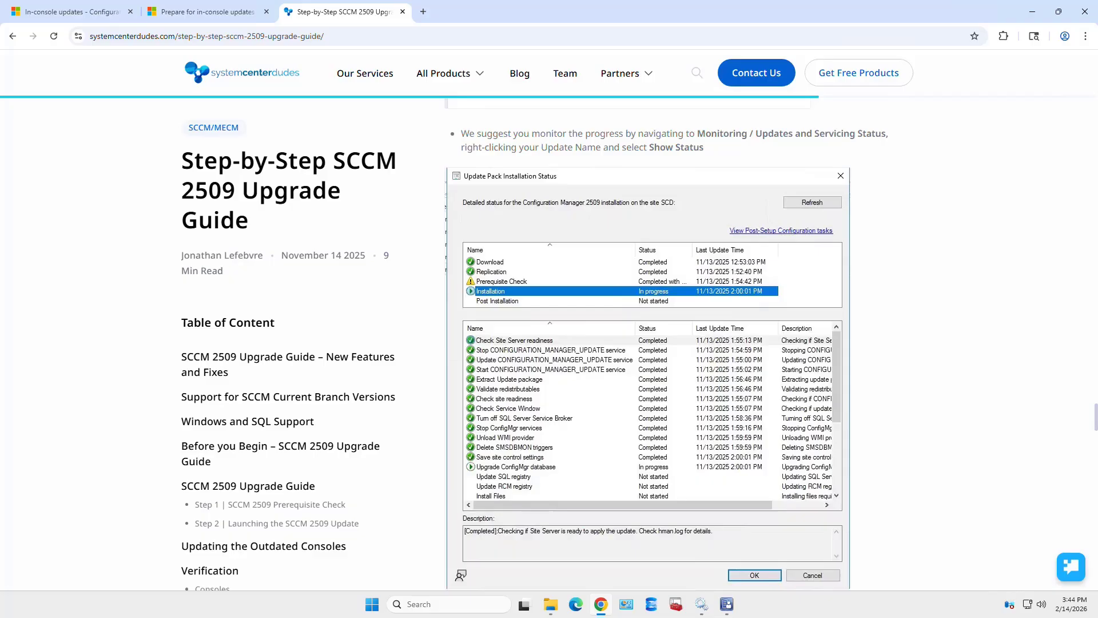
pyautogui.scroll(-5, 678, 343)
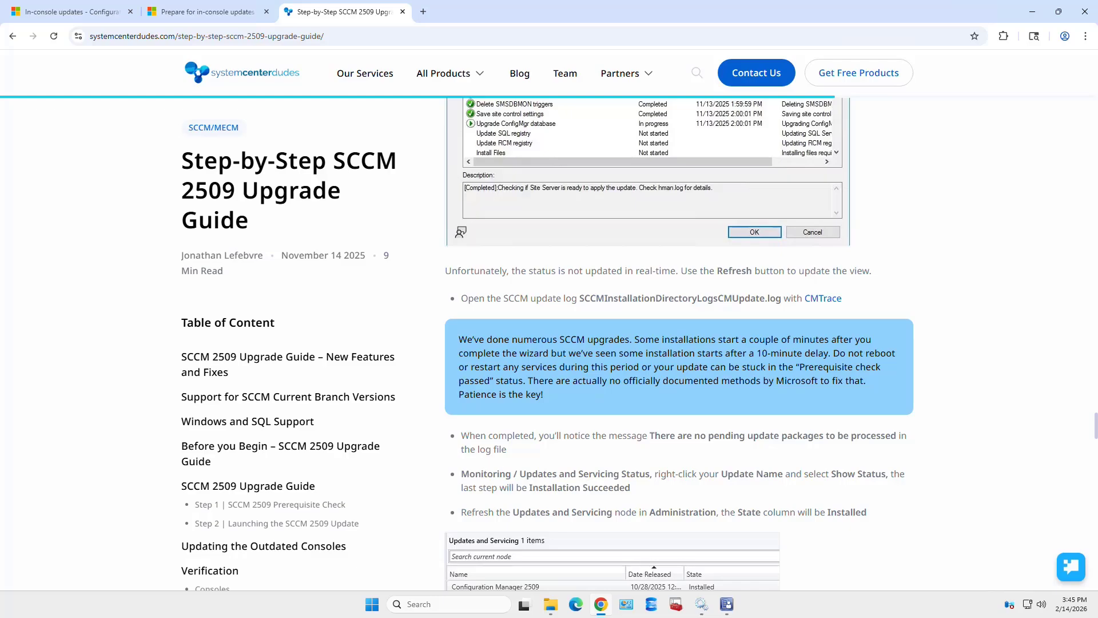
# - Scroll the guide to the 'Updating the Outdated Consoles' section and its console update warning
pyautogui.scroll(-6, 679, 344)
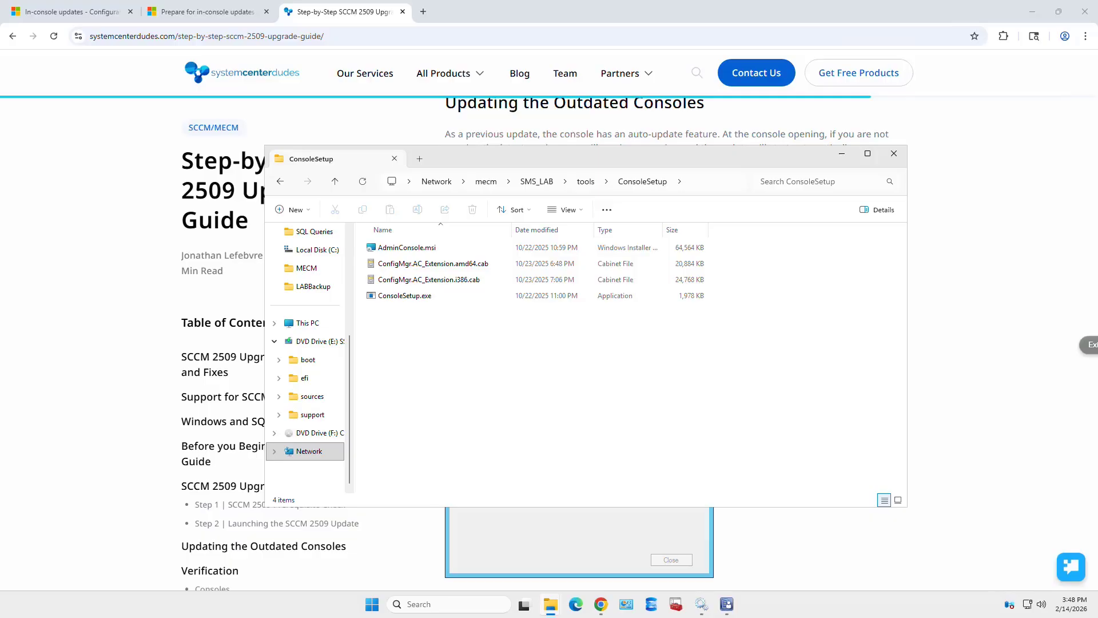
# - Select the full \\mecm\SMS_LAB\tools\ConsoleSetup path in File Explorer's address bar
pyautogui.click(715, 182)
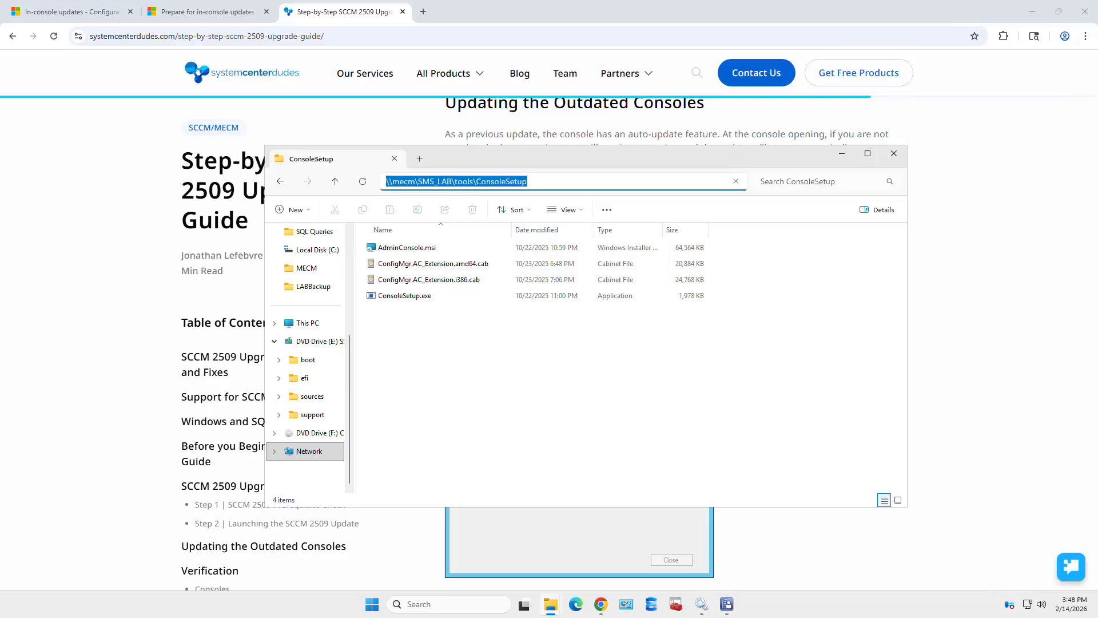
pyautogui.click(715, 181)
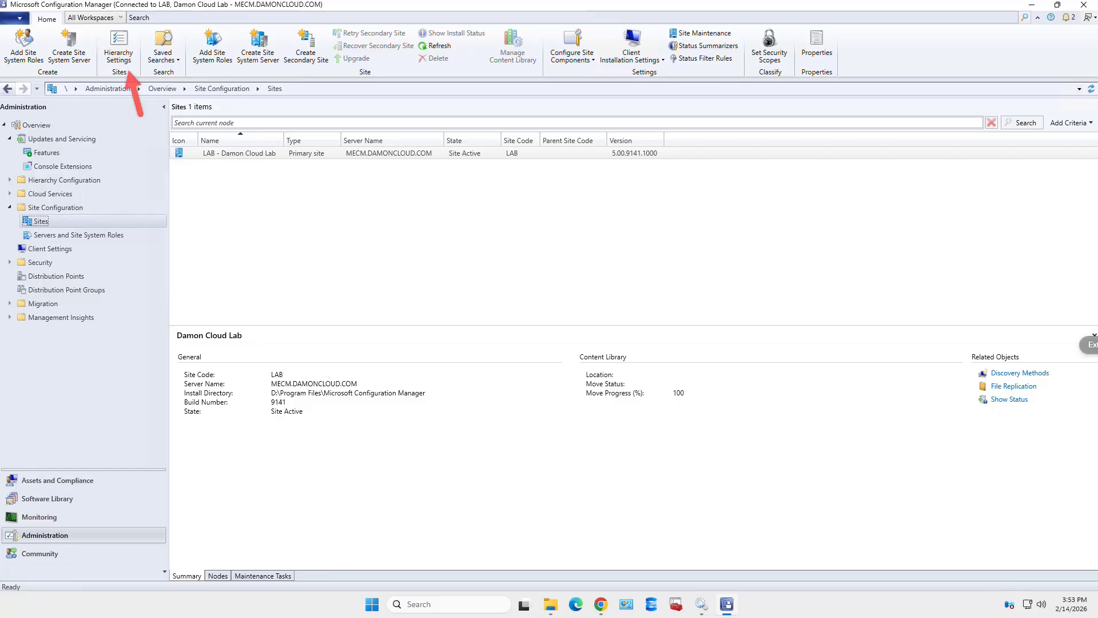
# - Open Hierarchy Settings to the Client Upgrade tab, showing production client version 5.00.9141.1011
pyautogui.click(119, 49)
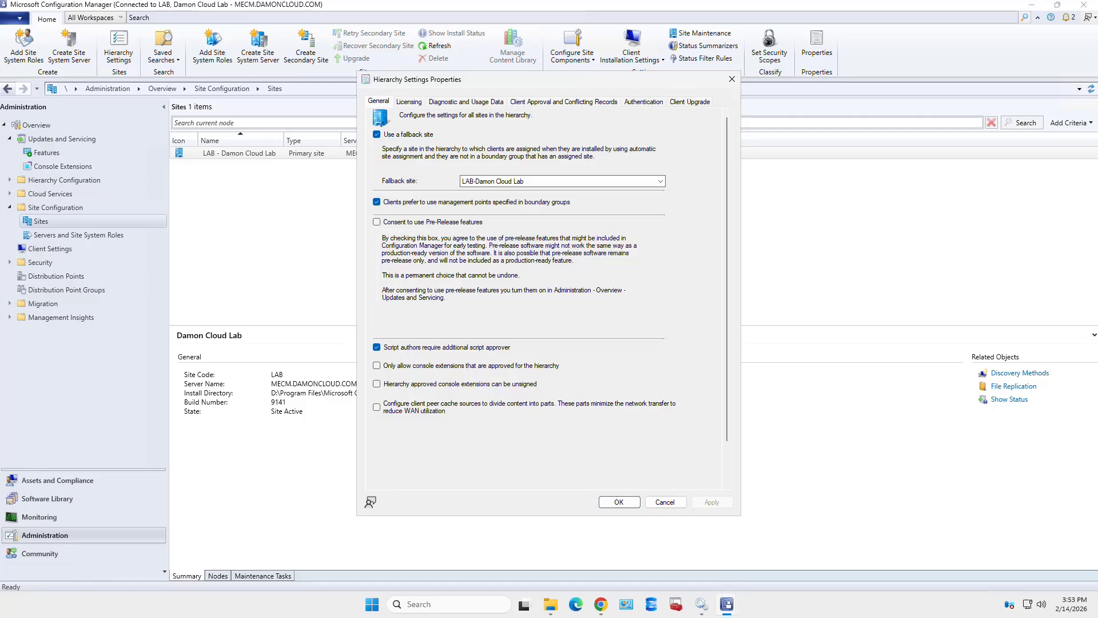
pyautogui.click(690, 102)
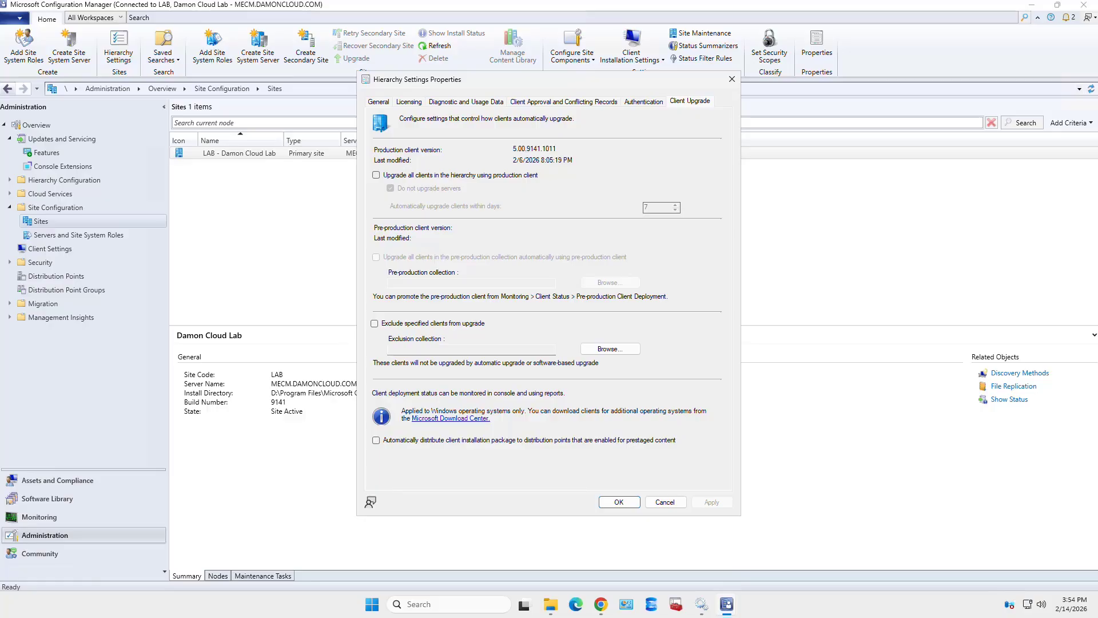
# - Enable automatic upgrade of all clients, then scroll the 2509 guide to its Collections query
pyautogui.click(376, 175)
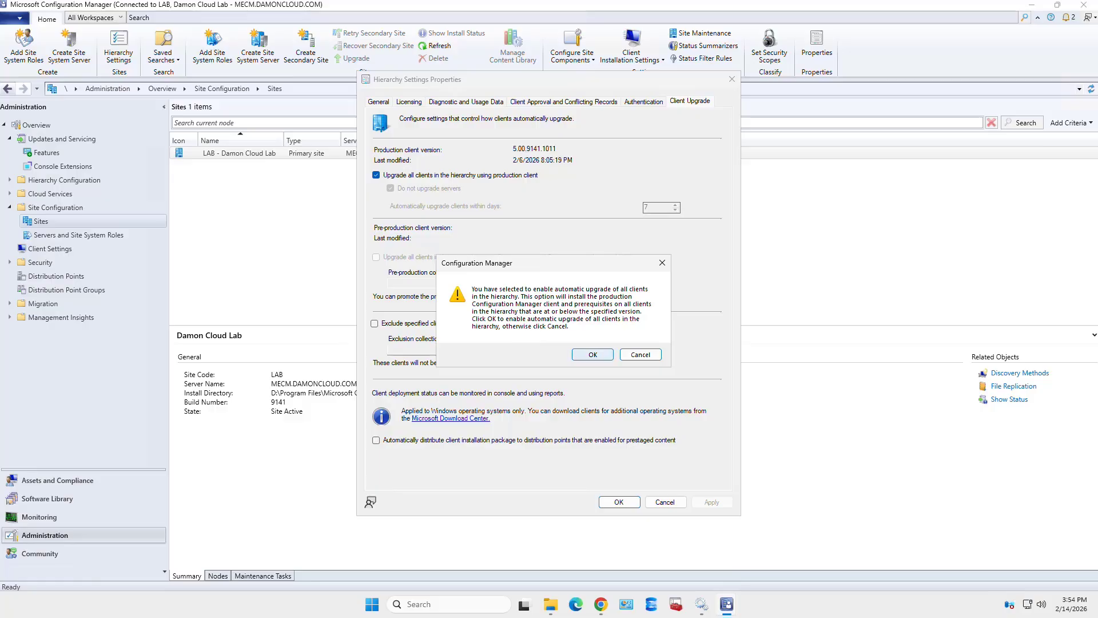
pyautogui.click(593, 355)
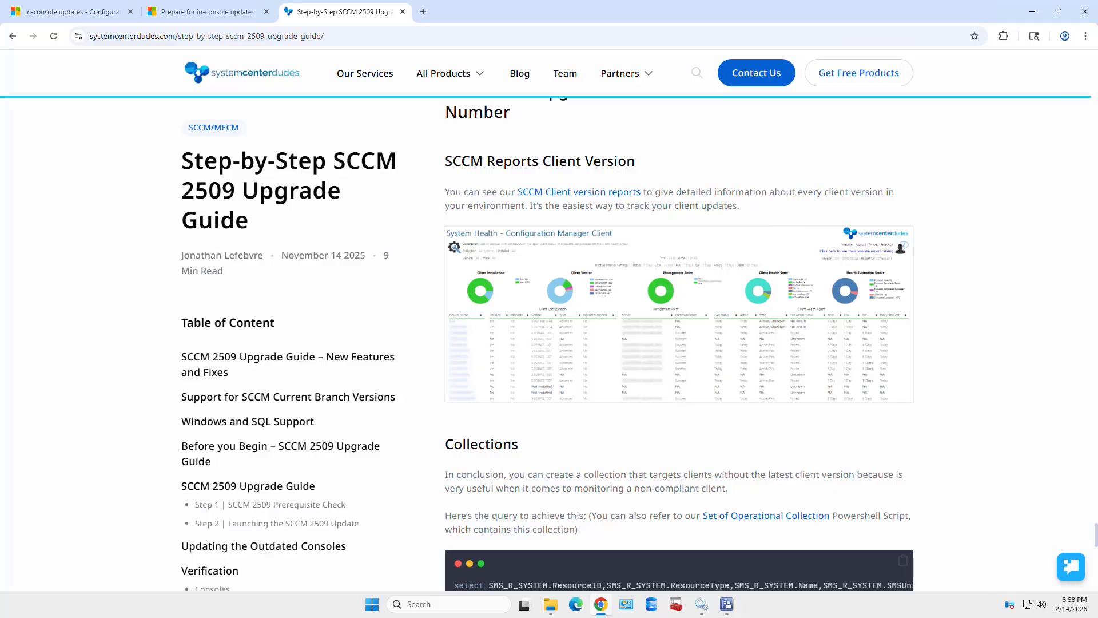
pyautogui.scroll(-2, 679, 343)
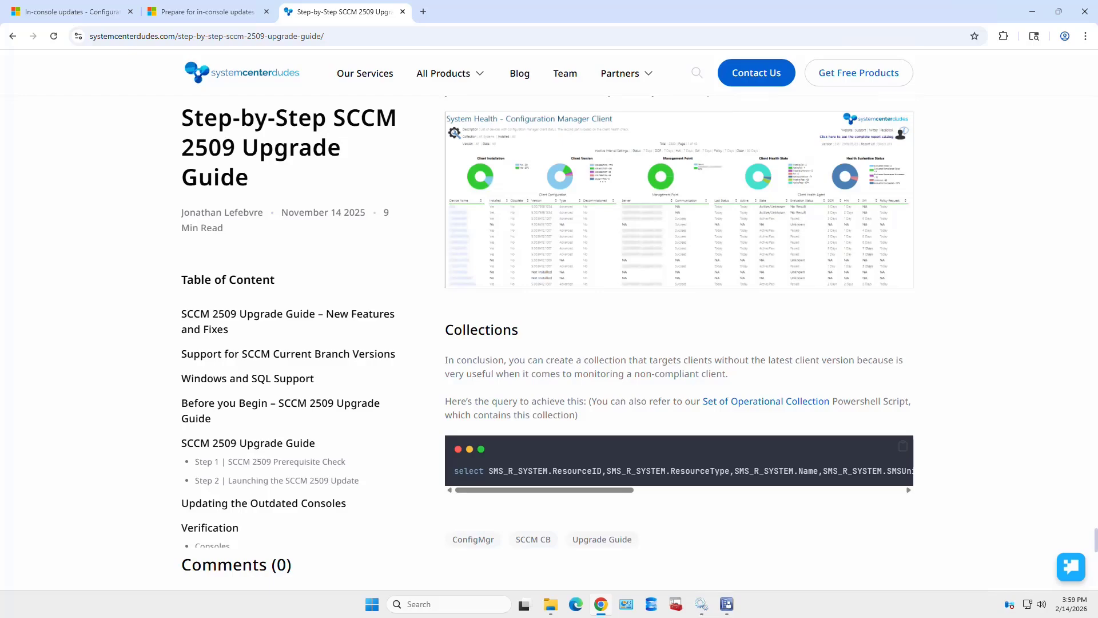